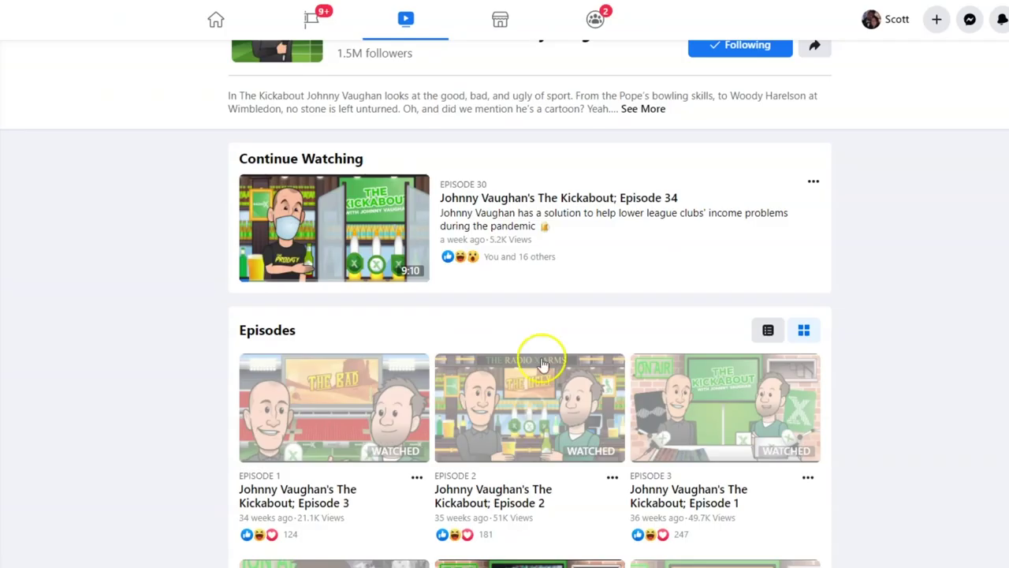
- Examine The Kickabout with Johnny Vaughan show page on Facebook, from its header down to the episode list
scroll(505, 303, "up", 3)
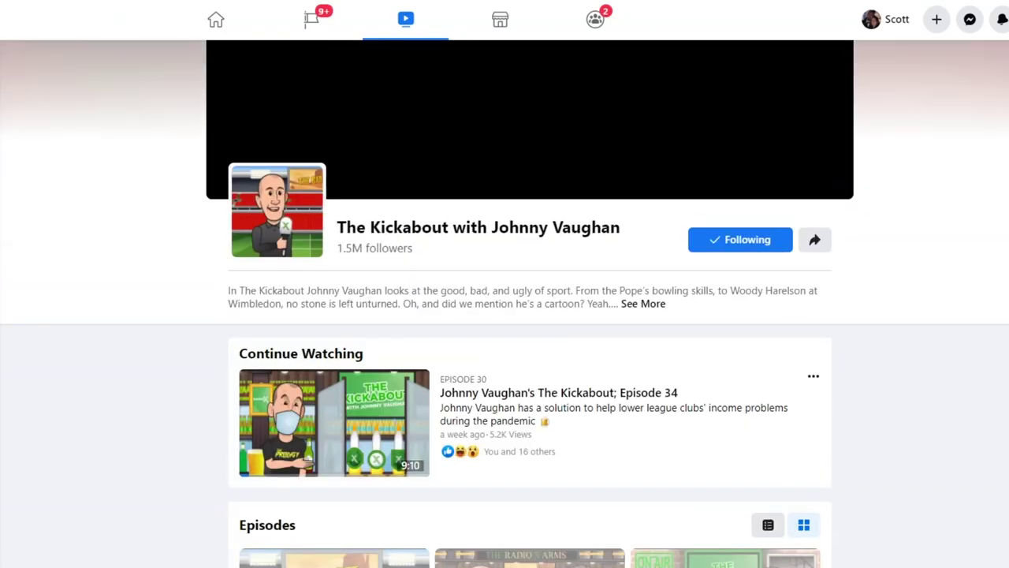
scroll(505, 304, "down", 3)
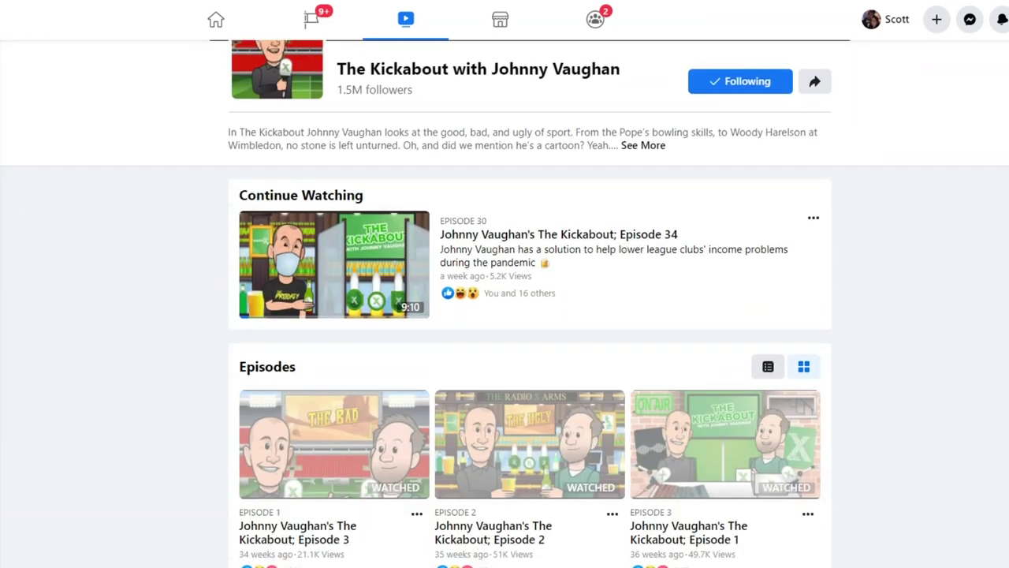
scroll(505, 304, "up", 3)
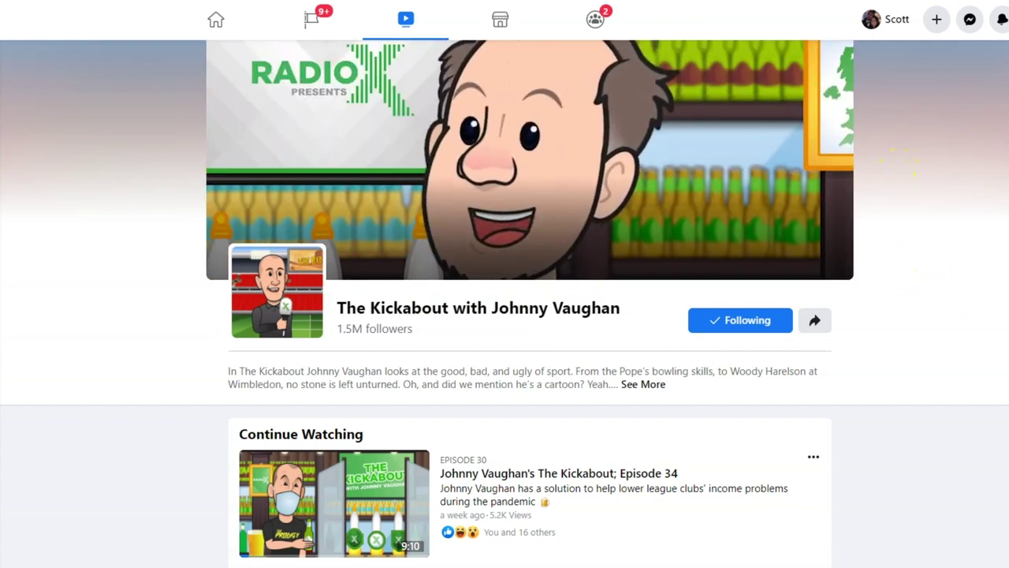
scroll(905, 162, "down", 2)
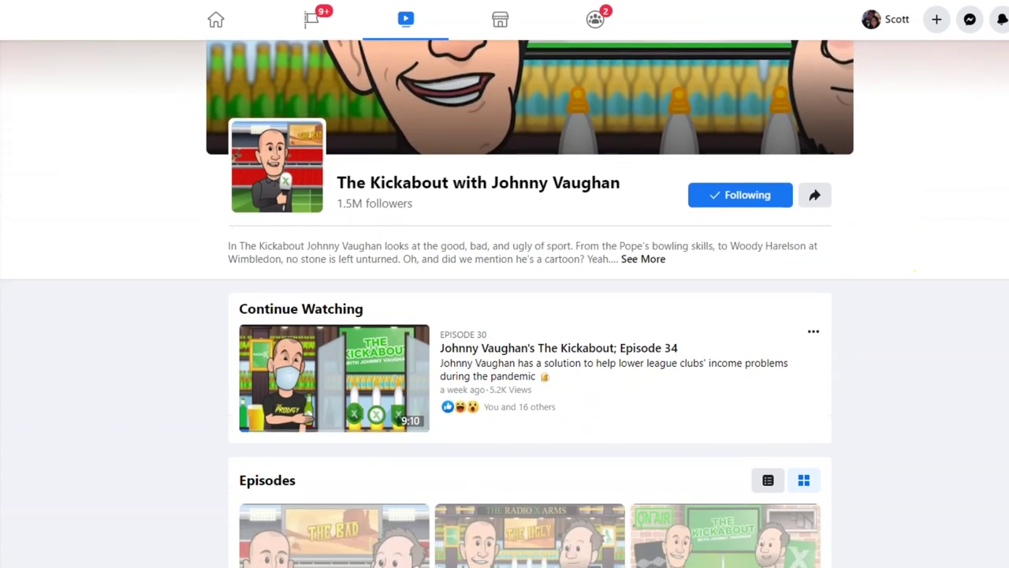
scroll(906, 268, "down", 2)
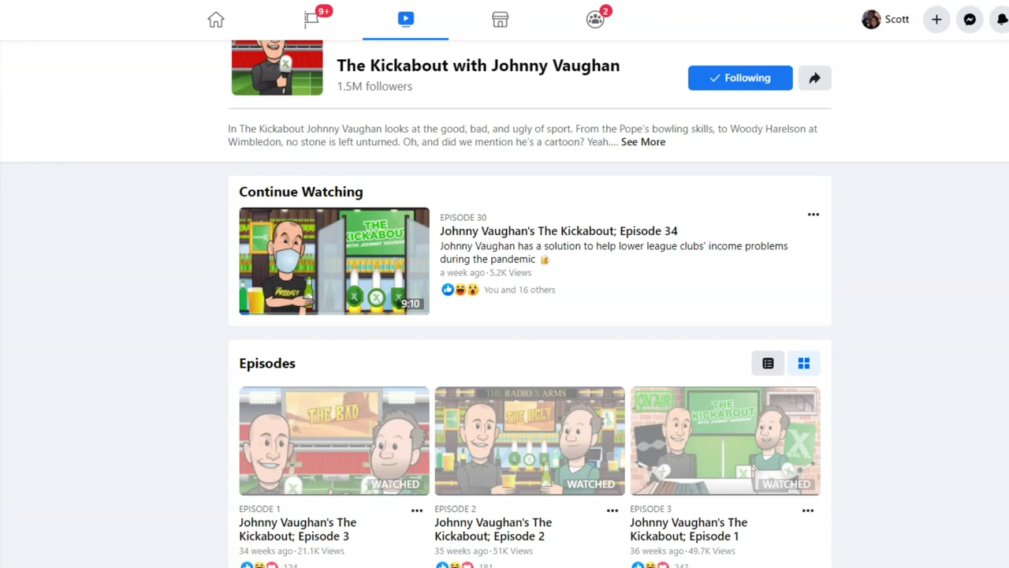
scroll(530, 304, "down", 2)
scroll(530, 304, "up", 3)
scroll(529, 304, "down", 5)
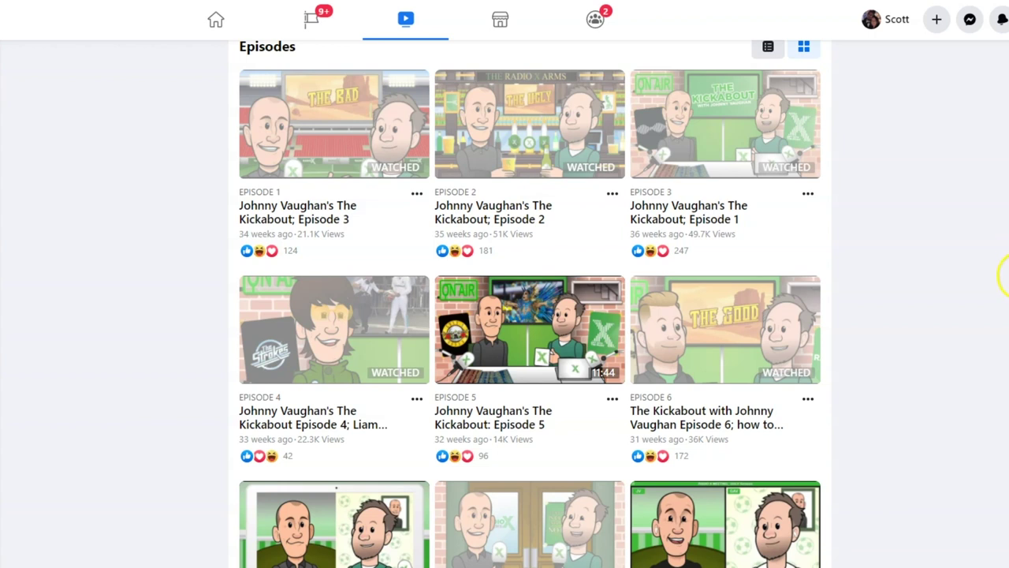
- Switch to Photoshop to show the Sketch to Digital.jpg drawing and collapse the Character panel covering it
mouse_move(269, 567)
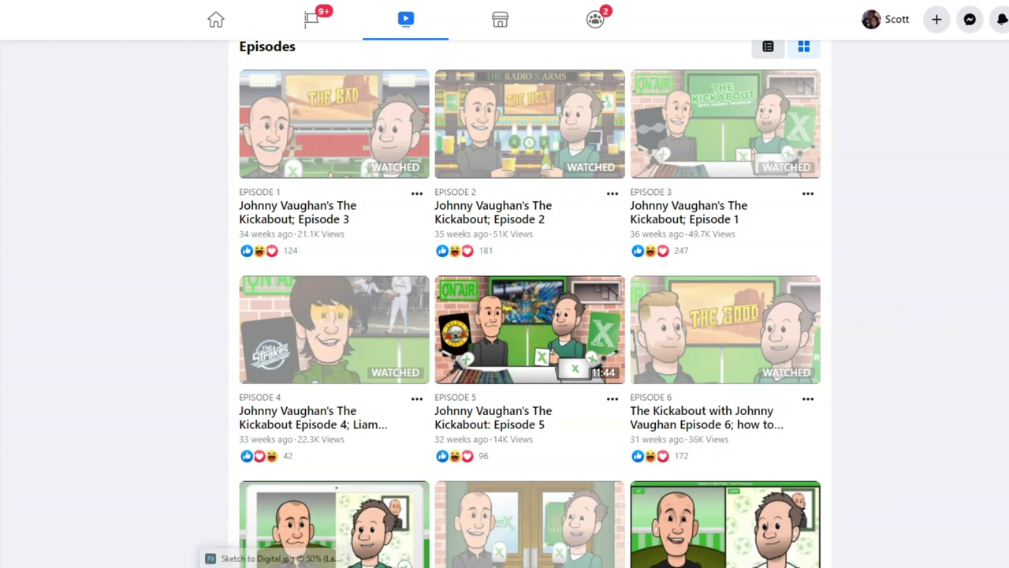
left_click(268, 544)
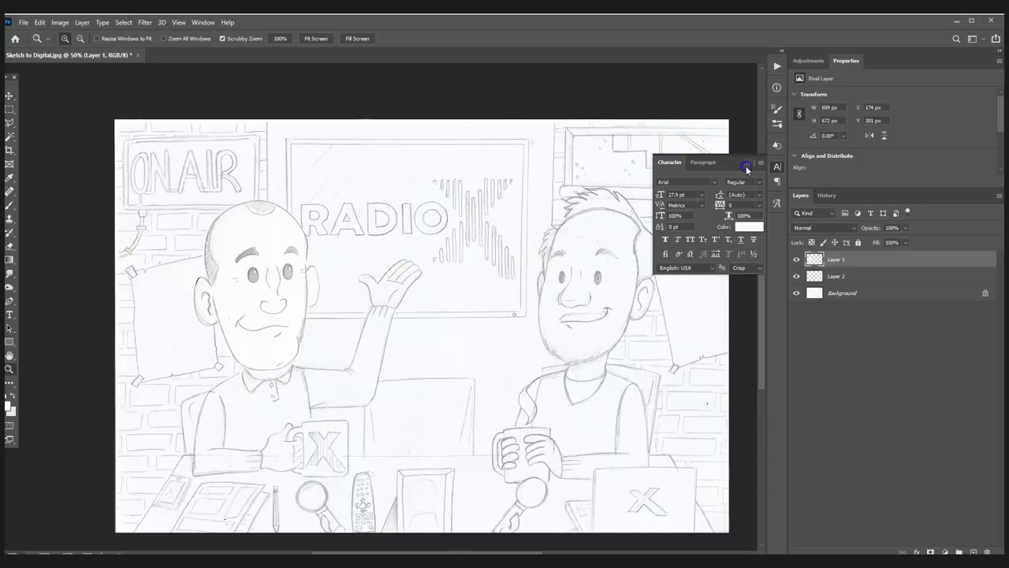
left_click(747, 165)
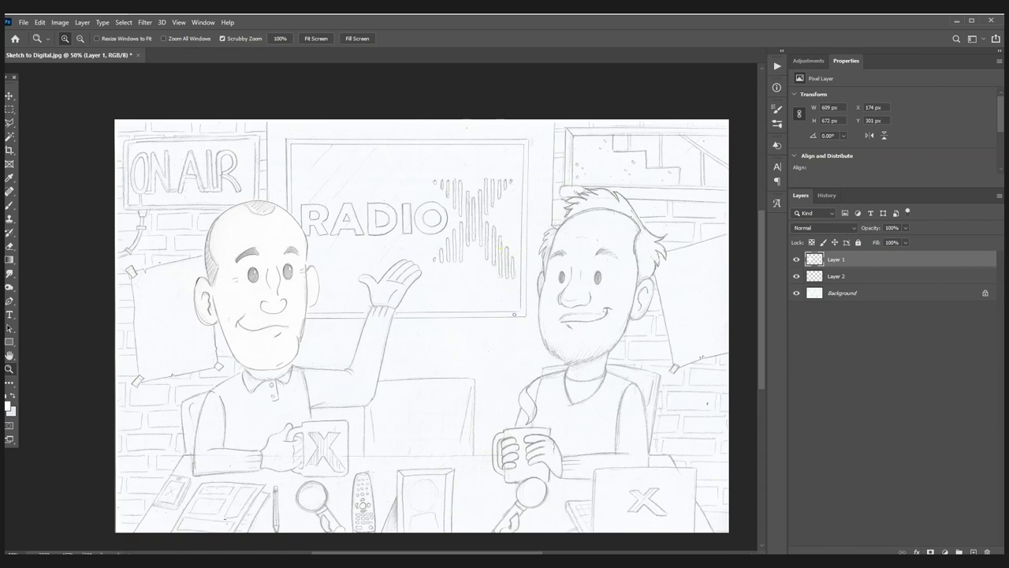
- Switch to Animate with the Johnny Vaugh NEW expressions and triggers 17 file, and select the whole character to inspect its parts, then deselect it
mouse_move(373, 561)
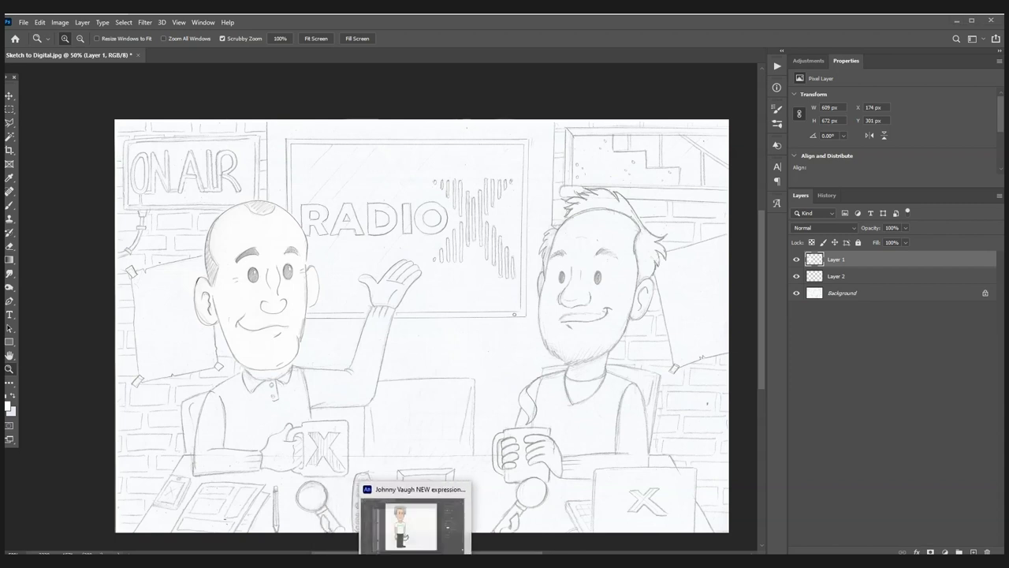
left_click(410, 527)
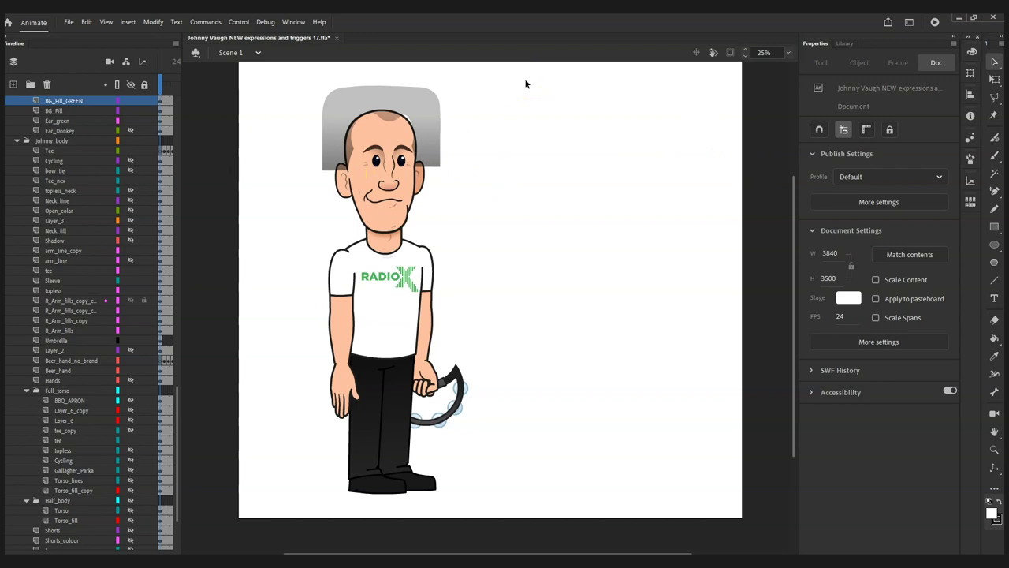
left_click_drag(562, 75, 266, 549)
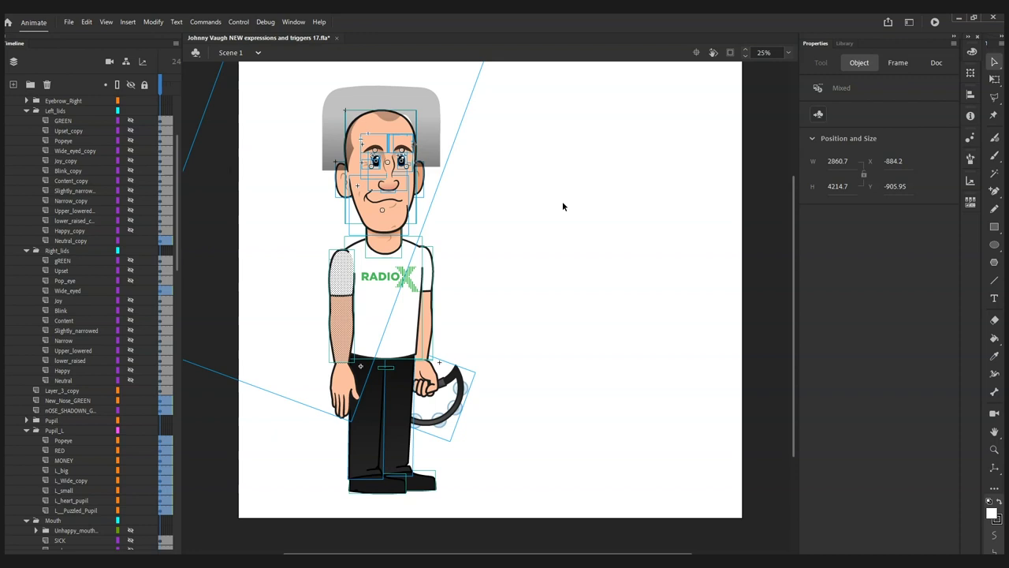
left_click(562, 205)
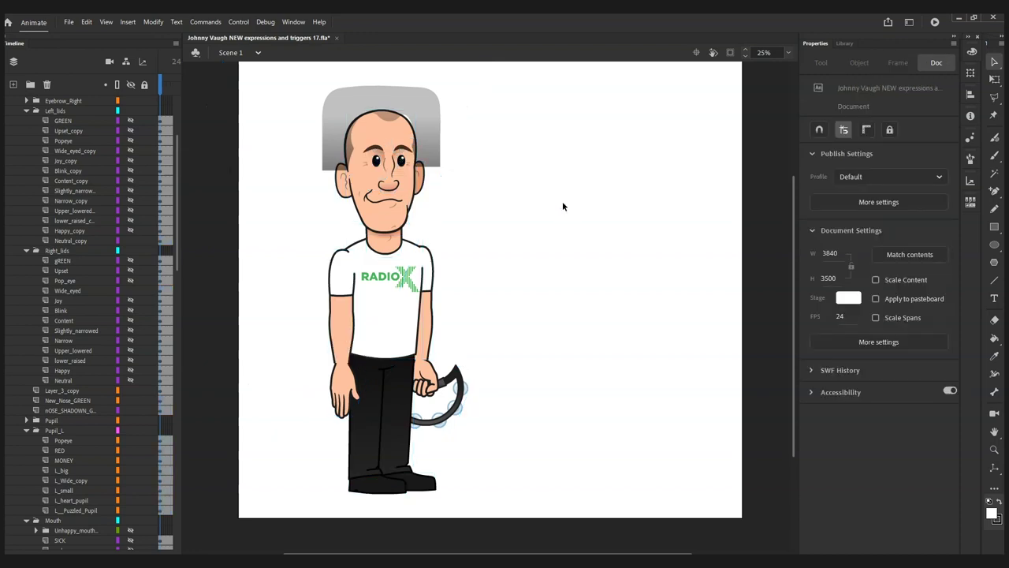
- Select the character's mouth symbol and examine the layers in the Mouth folder and the symbol's available instance types
left_click(384, 209)
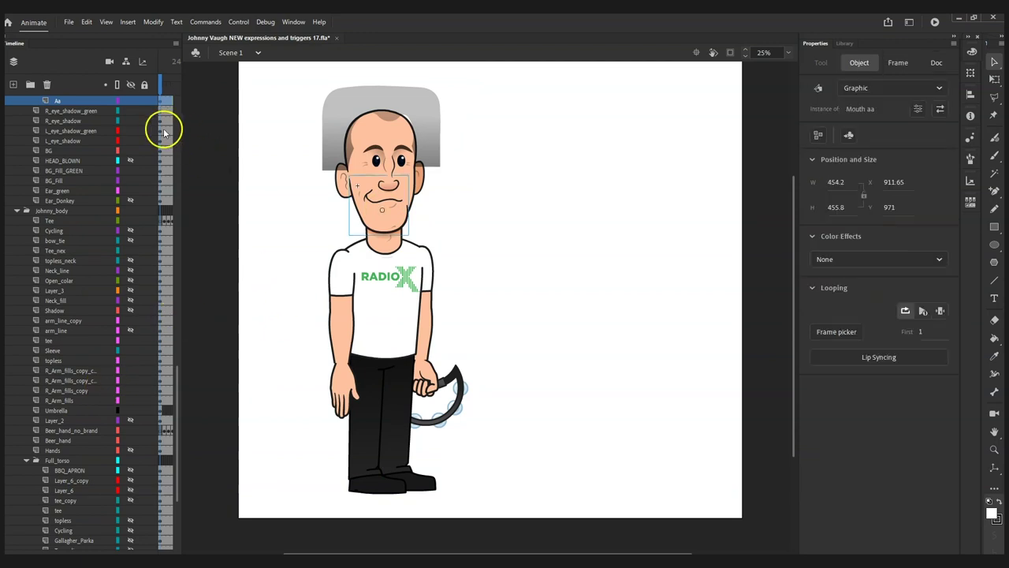
left_click_drag(181, 389, 192, 272)
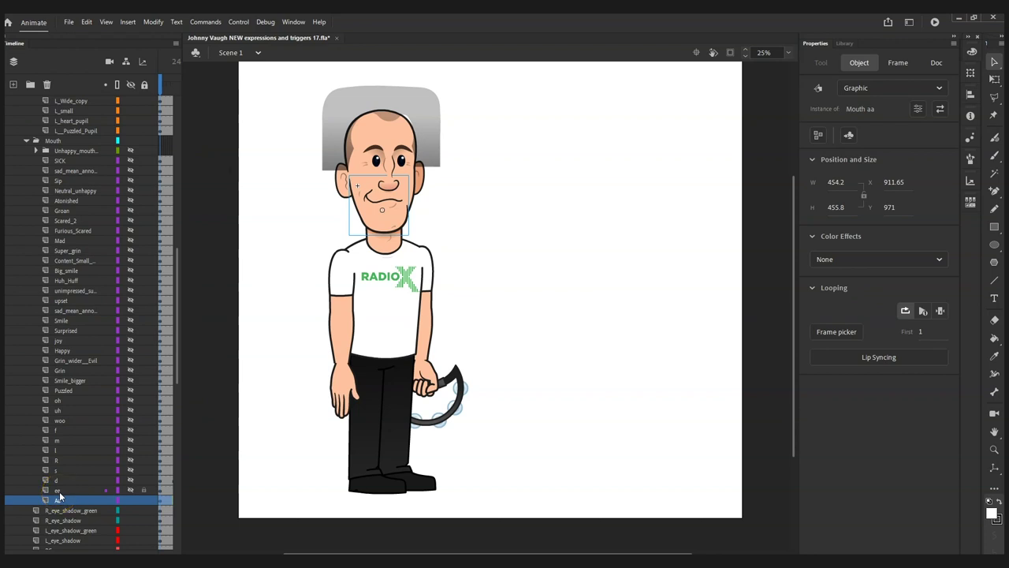
left_click_drag(61, 495, 69, 334)
left_click(481, 220)
left_click(386, 223)
left_click(890, 91)
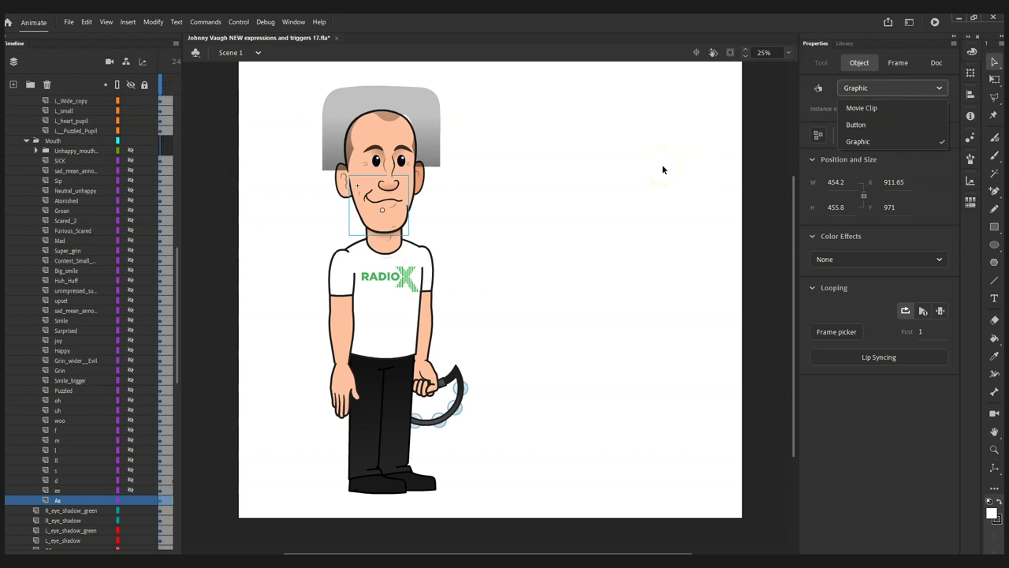
left_click(663, 170)
- Open the Mouth aa symbol for editing, widen the timeline and magnify the mouth to 100%
double_click(397, 218)
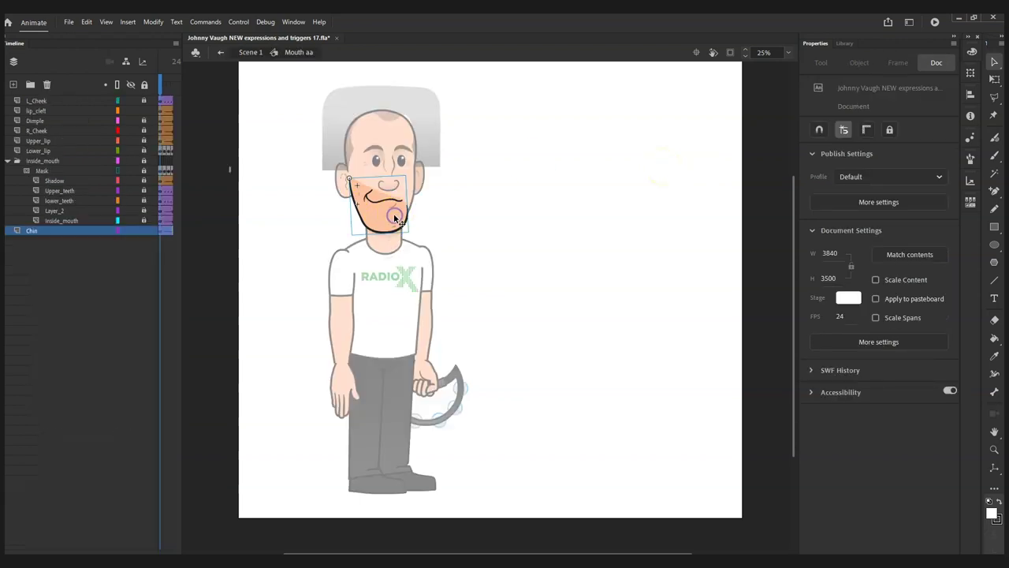
left_click_drag(187, 106, 309, 119)
left_click(994, 449)
left_click(509, 203)
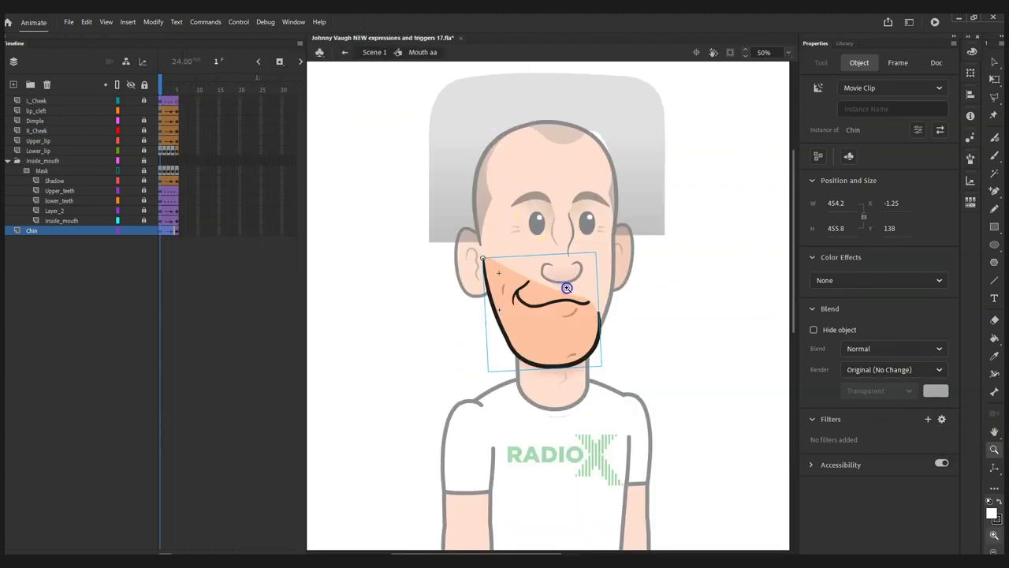
left_click(566, 288)
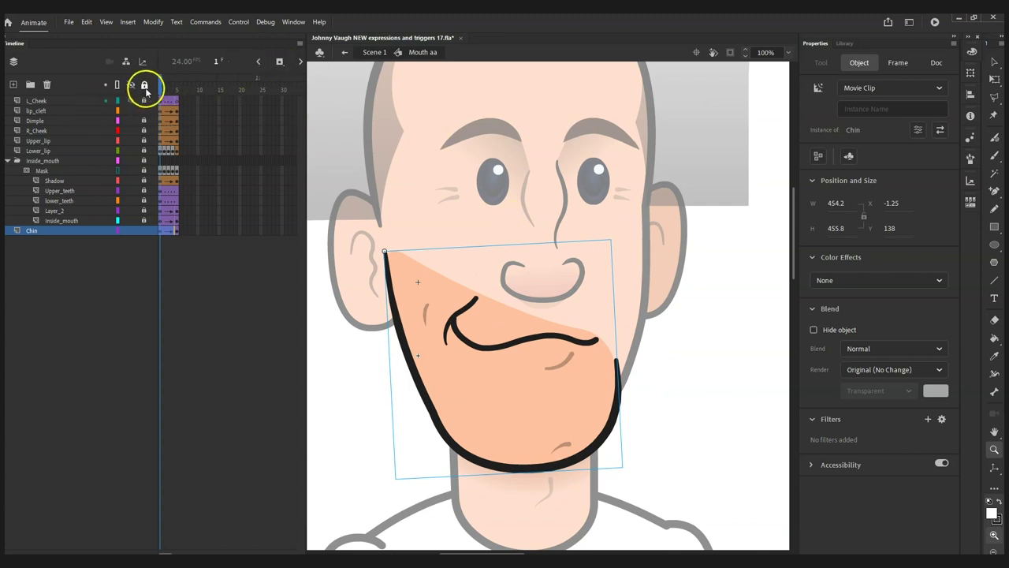
- Unlock all layers of the Mouth aa symbol to expose the artwork inside the mouth
left_click(144, 86)
left_click(993, 63)
left_click(633, 285)
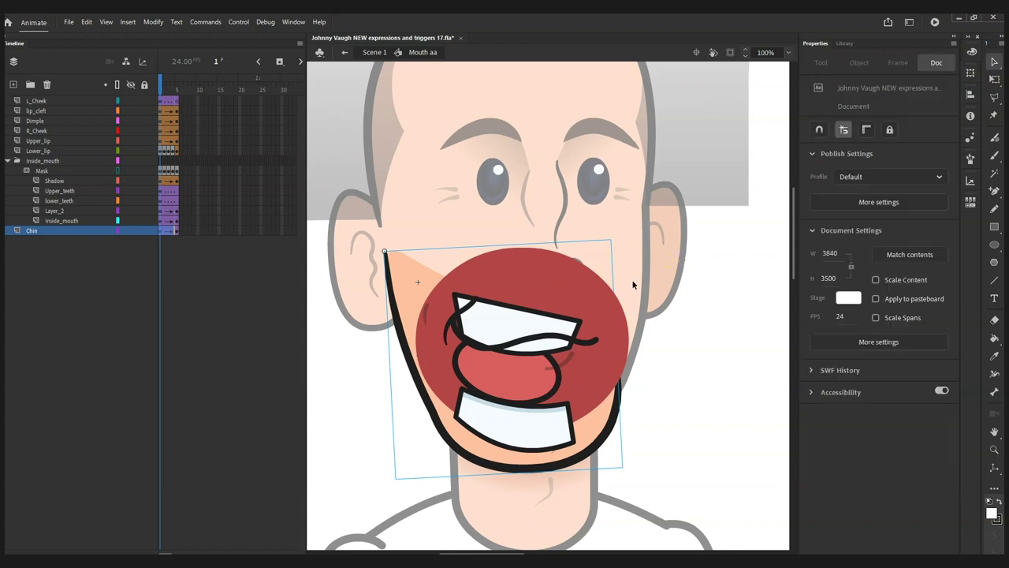
- Inspect the outer mouth parts by selecting the chin, the right cheek line, the dimple and the upper lip in turn
left_click(405, 282)
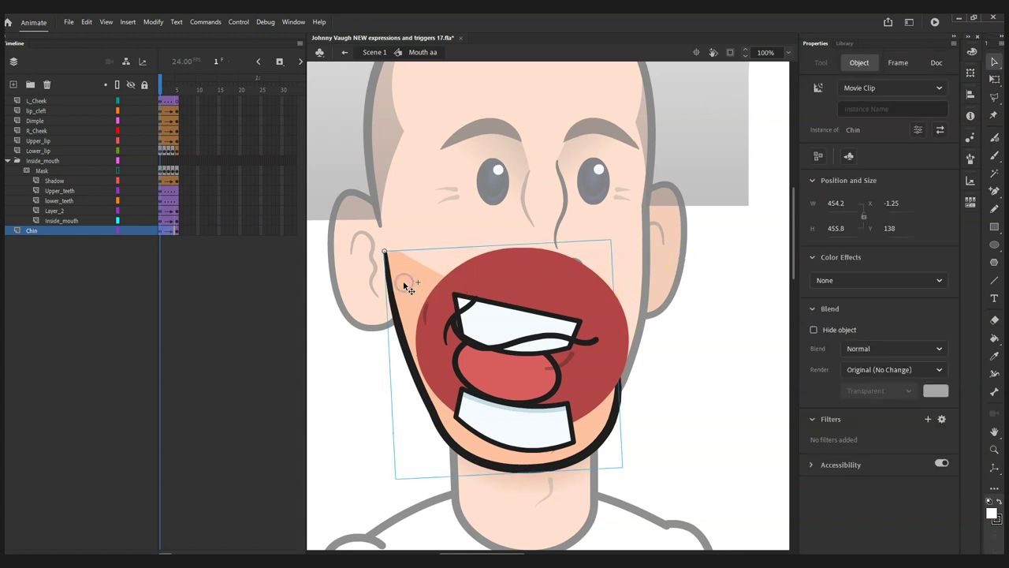
left_click(465, 310)
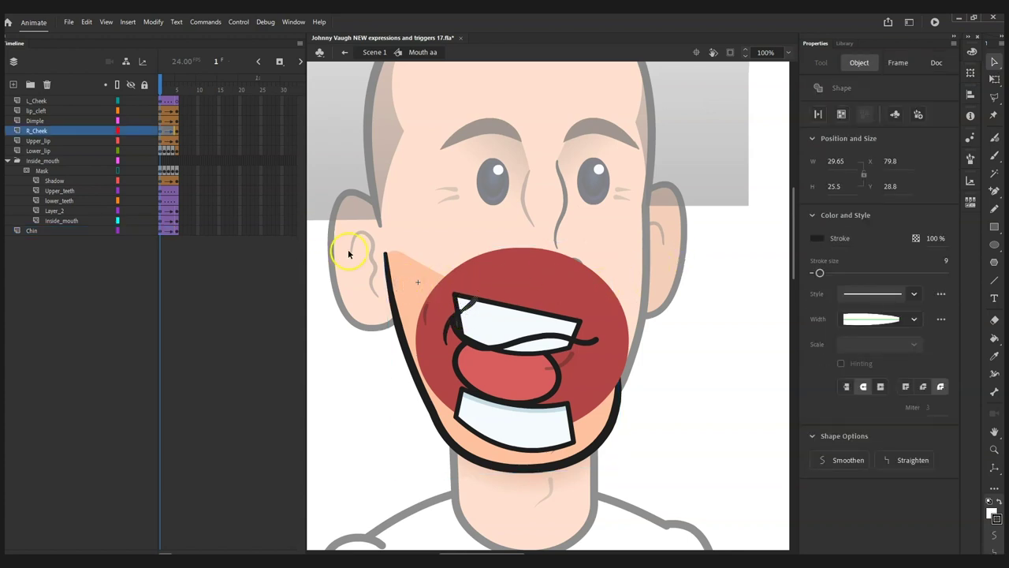
left_click(421, 308)
left_click(426, 311)
left_click(709, 286)
left_click(582, 340)
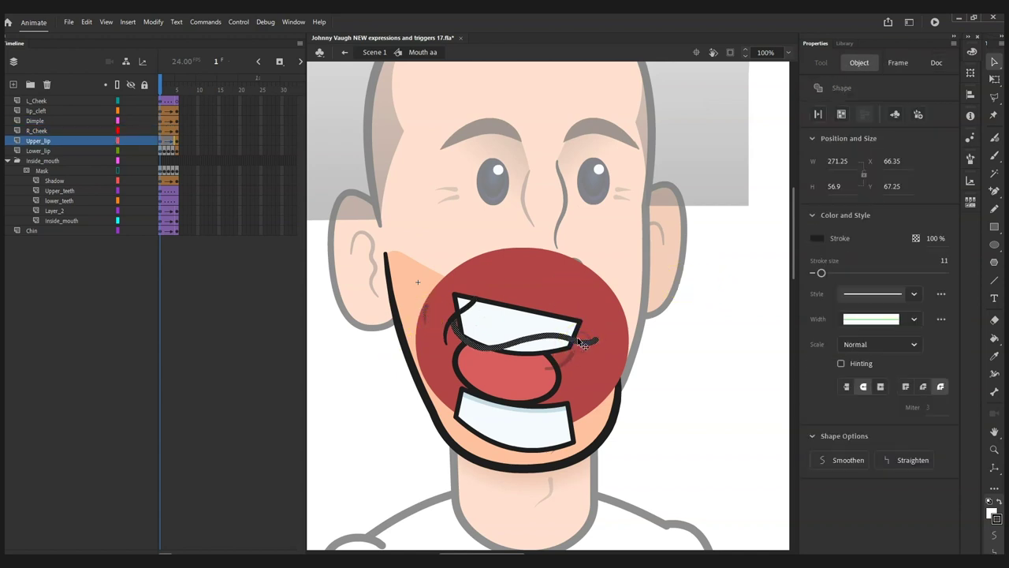
- Select the Lower_lip layer and scrub the mouth animation to frame 5 to examine the open lip shape
left_click(61, 151)
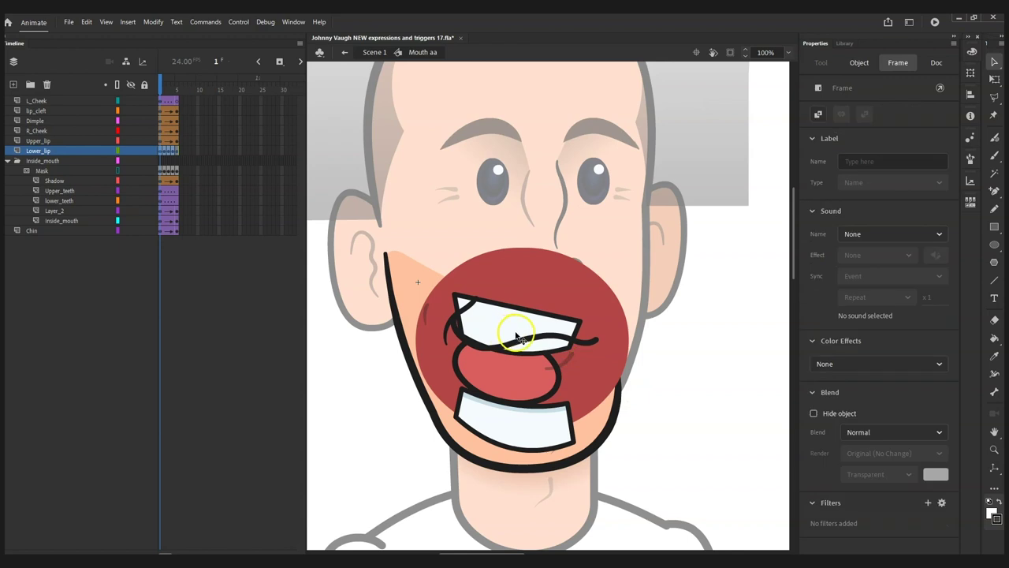
left_click(165, 82)
left_click_drag(166, 82, 177, 83)
key("Return")
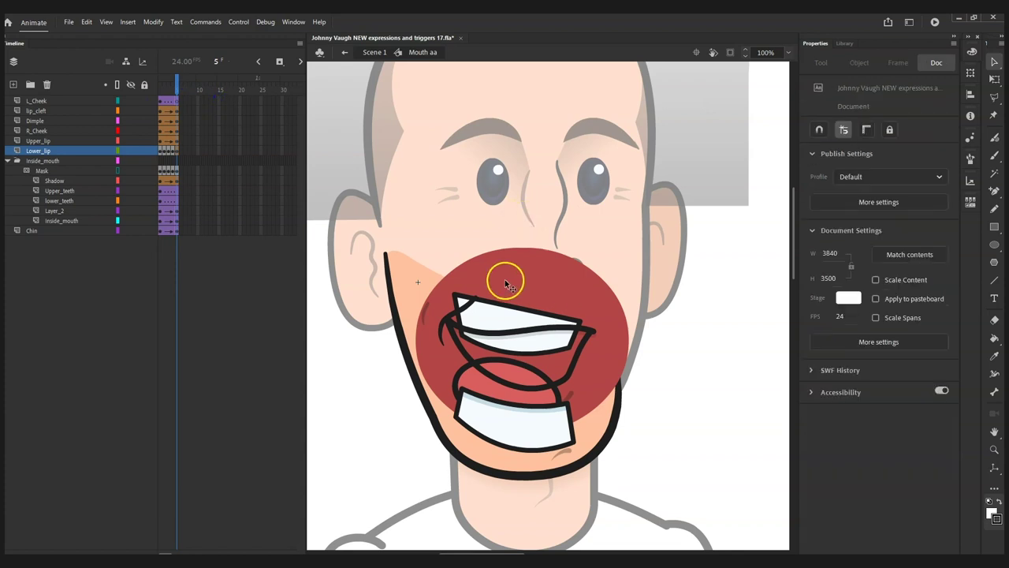
- Inspect the Shadow, Upper_teeth and lower_teeth layers and their artwork inside the mouth at frame 5
left_click(55, 182)
left_click(72, 192)
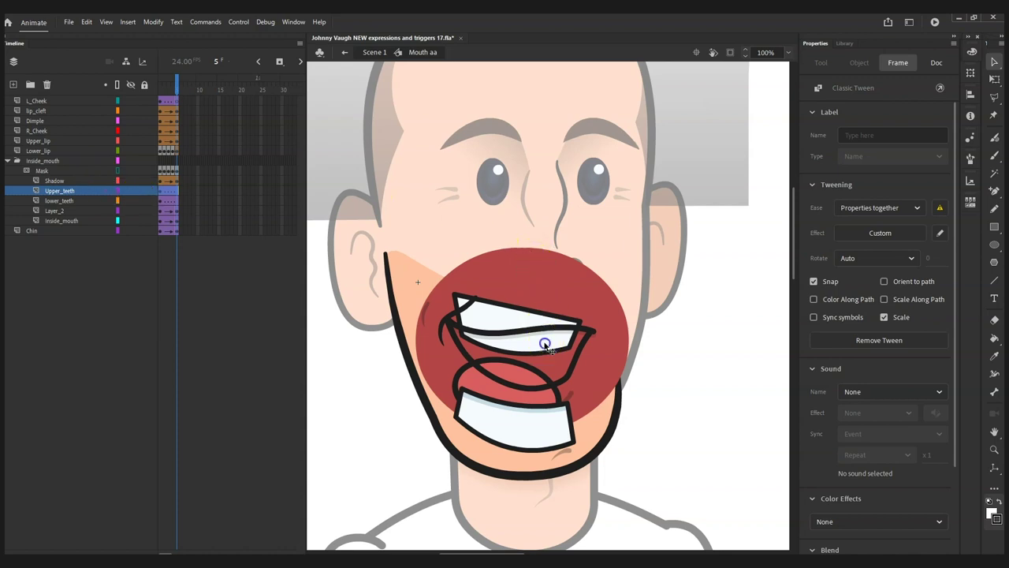
left_click(544, 344)
left_click(52, 200)
left_click(563, 443)
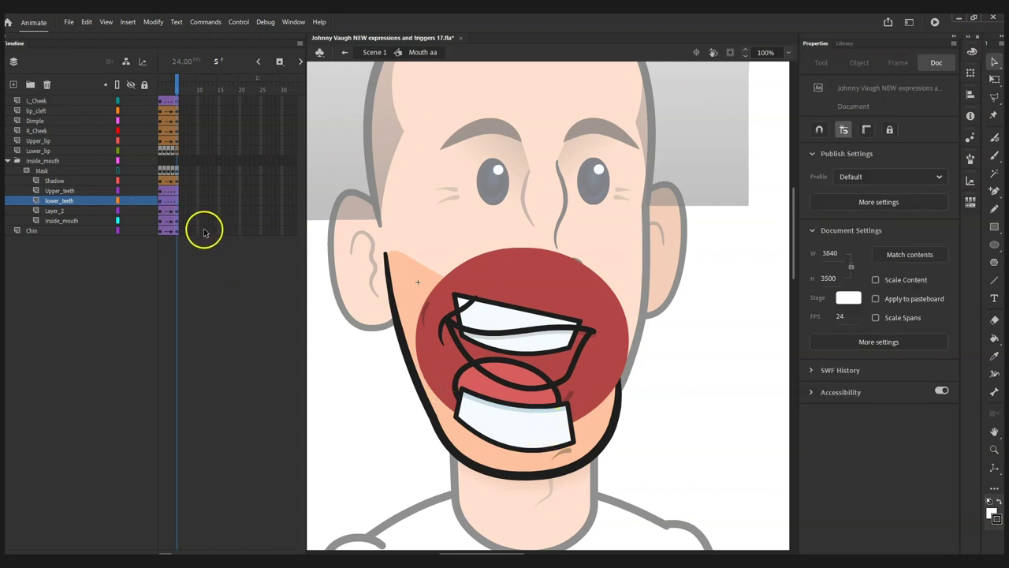
- Examine the first-frame tweens on Layer_2 and Inside_mouth, including Layer_2's frame options and its tongue artwork
left_click(162, 215)
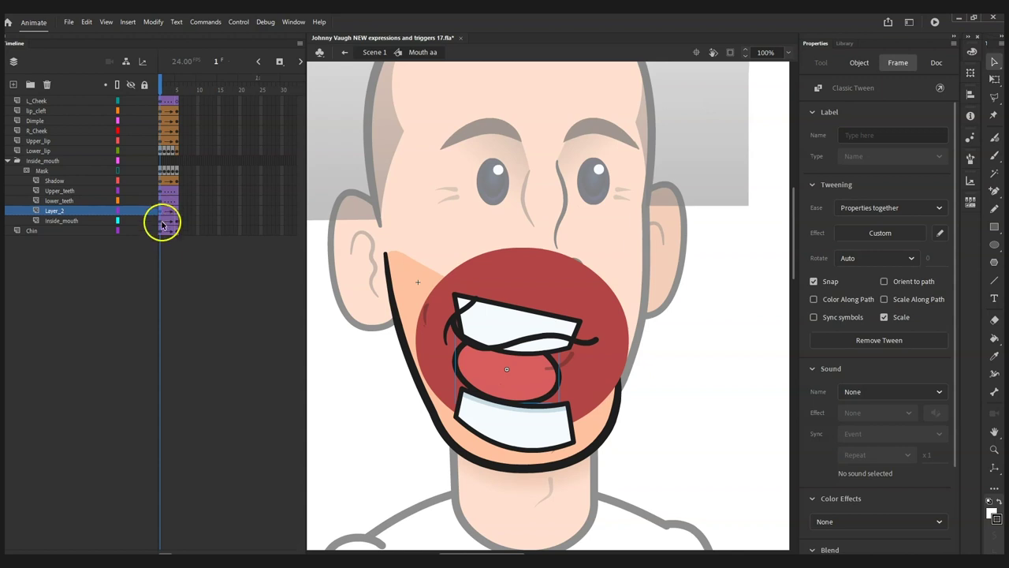
left_click(163, 221)
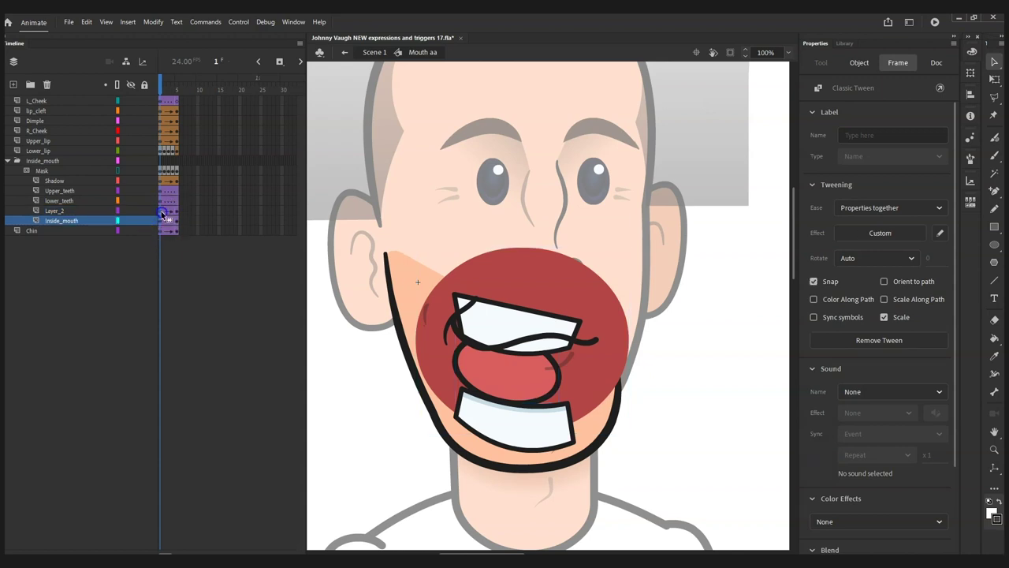
left_click(552, 371)
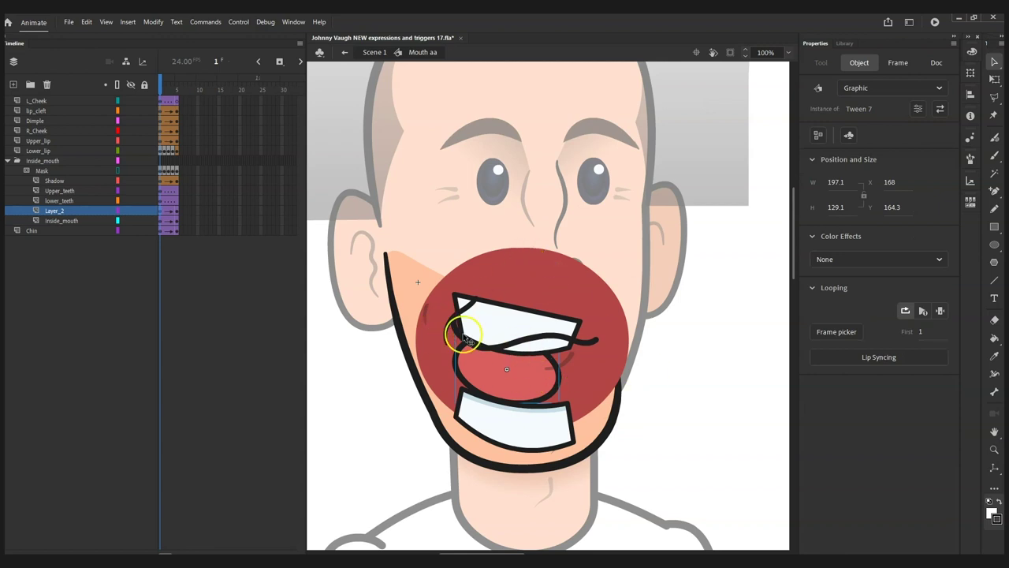
right_click(162, 212)
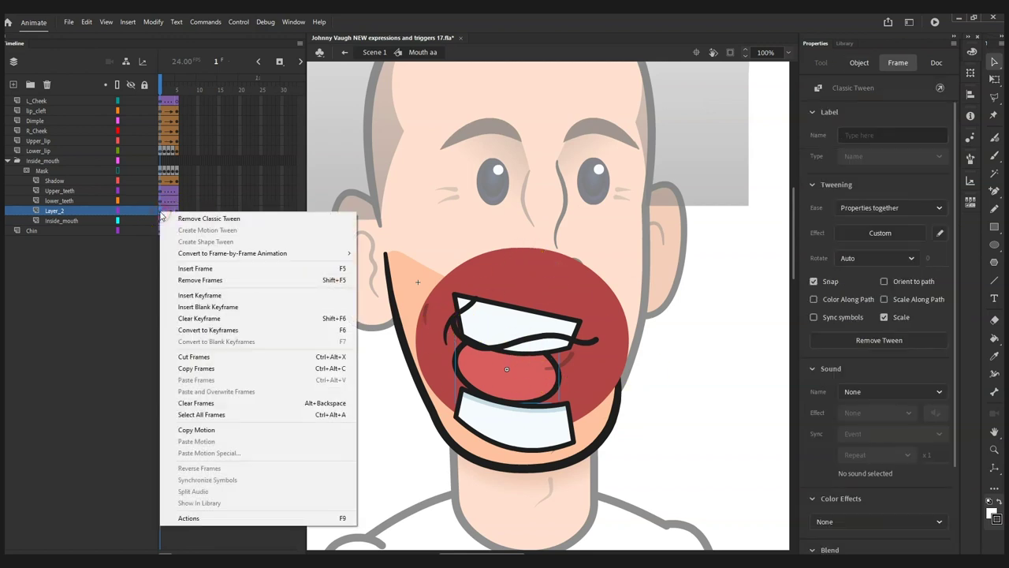
left_click(534, 368)
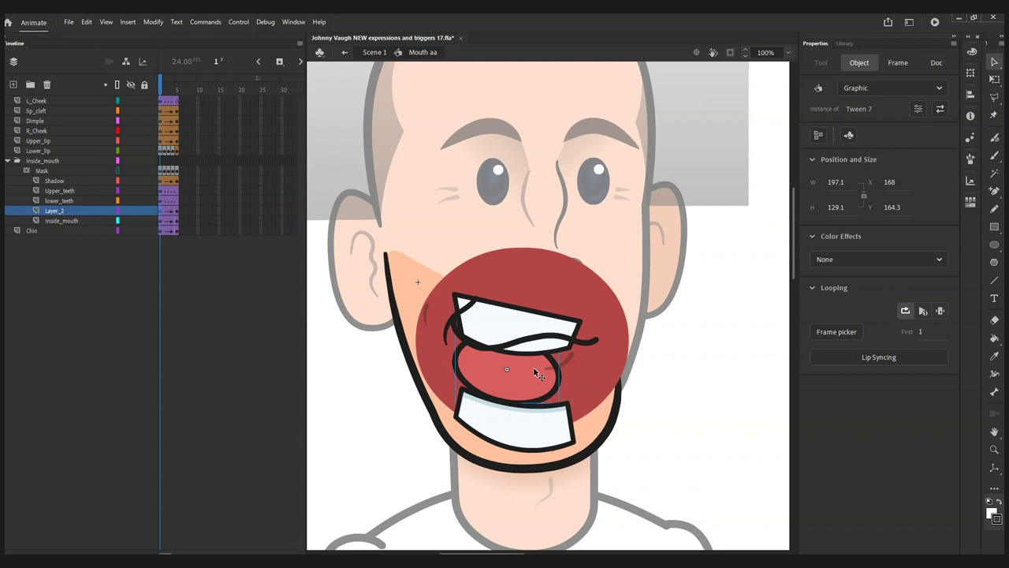
- Check the Chin layer and the Mask layer's first frame, and lock the whole Inside_mouth folder to apply the mask
left_click(67, 231)
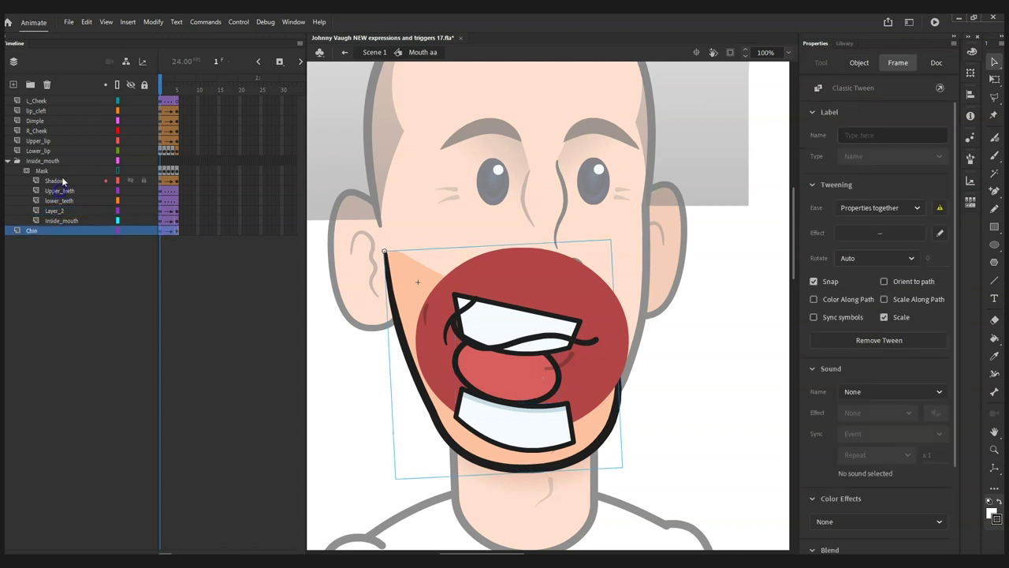
left_click(68, 162)
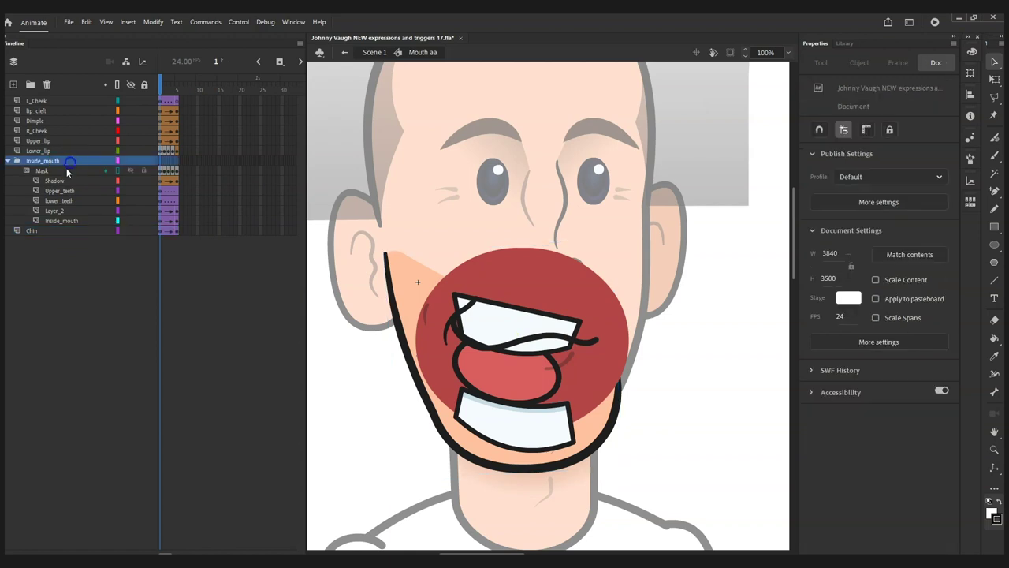
left_click(67, 170)
left_click(162, 170)
left_click(144, 161)
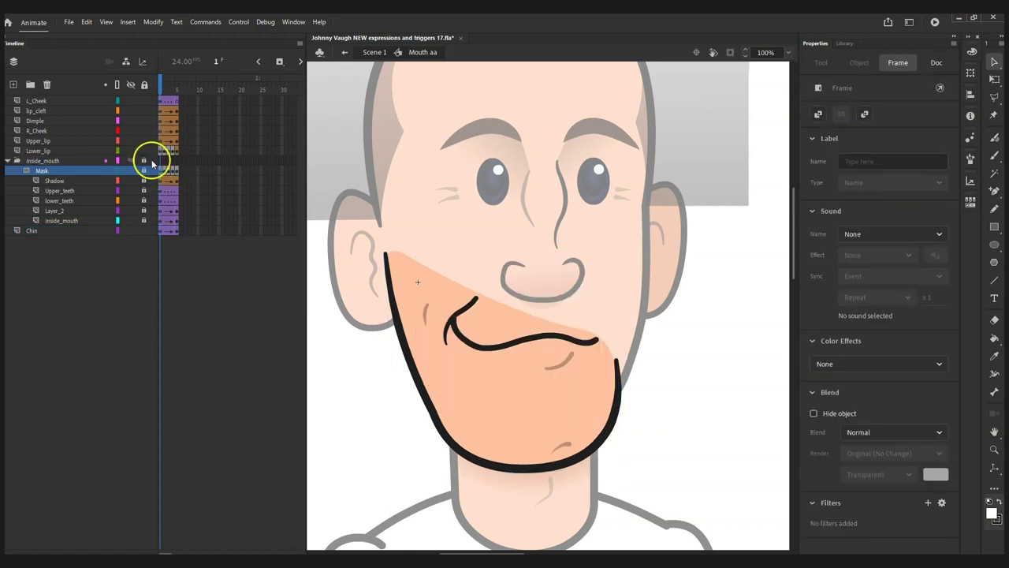
- Scrub the masked mouth animation back to frame 1 and unlock the Mask layer to examine the uncut mouth artwork
left_click(175, 85)
mouse_move(174, 86)
left_mouse_down()
mouse_move(186, 87)
mouse_move(160, 88)
left_mouse_up()
left_click(142, 165)
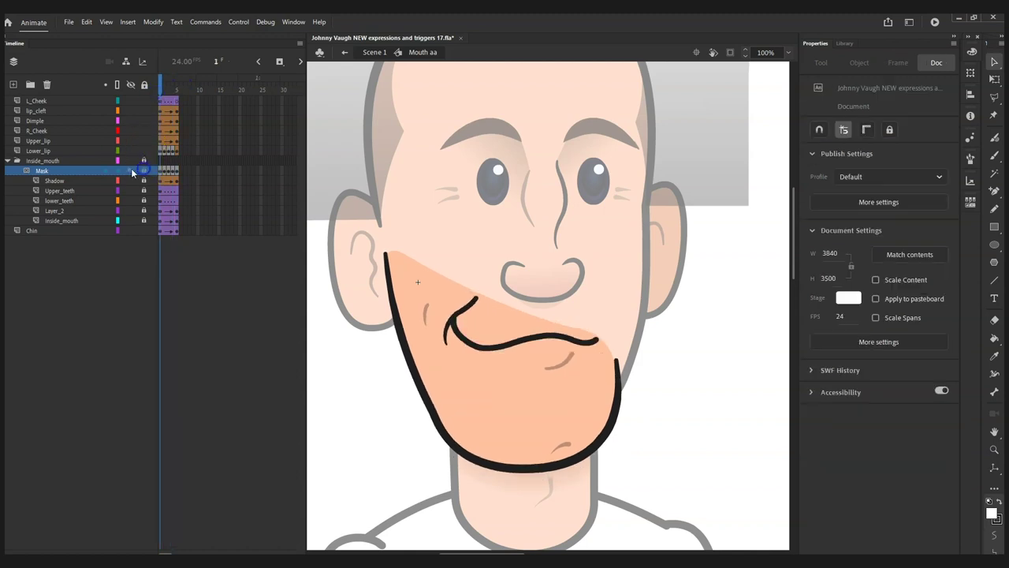
left_click(134, 170)
mouse_move(158, 86)
left_mouse_down()
mouse_move(181, 88)
mouse_move(161, 97)
left_mouse_up()
- Check the Mask layer's layer-type option, then review the masked Shadow, Upper_teeth and Layer_2 layers and the Chin layer below the folder
left_click(40, 171)
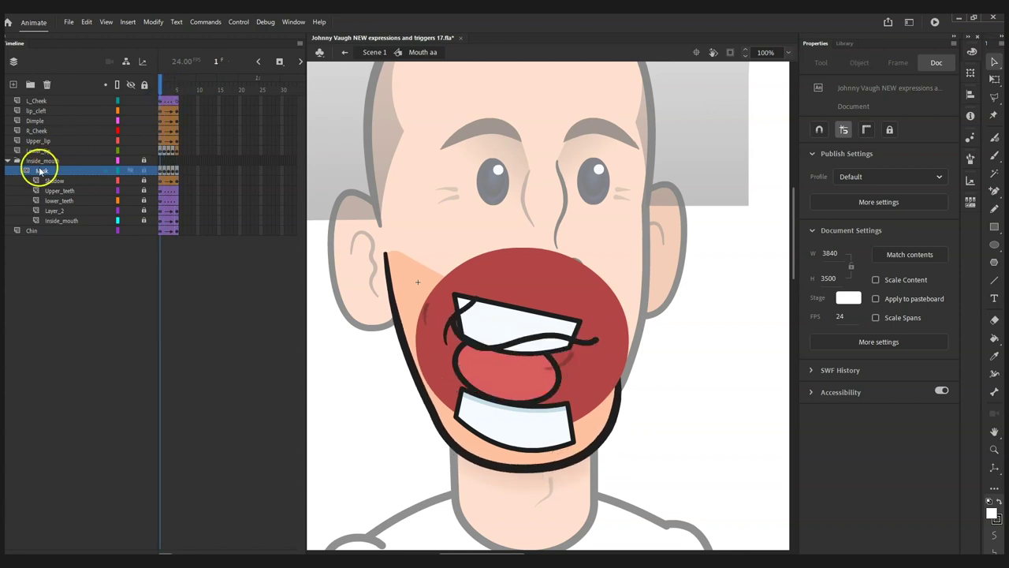
right_click(45, 175)
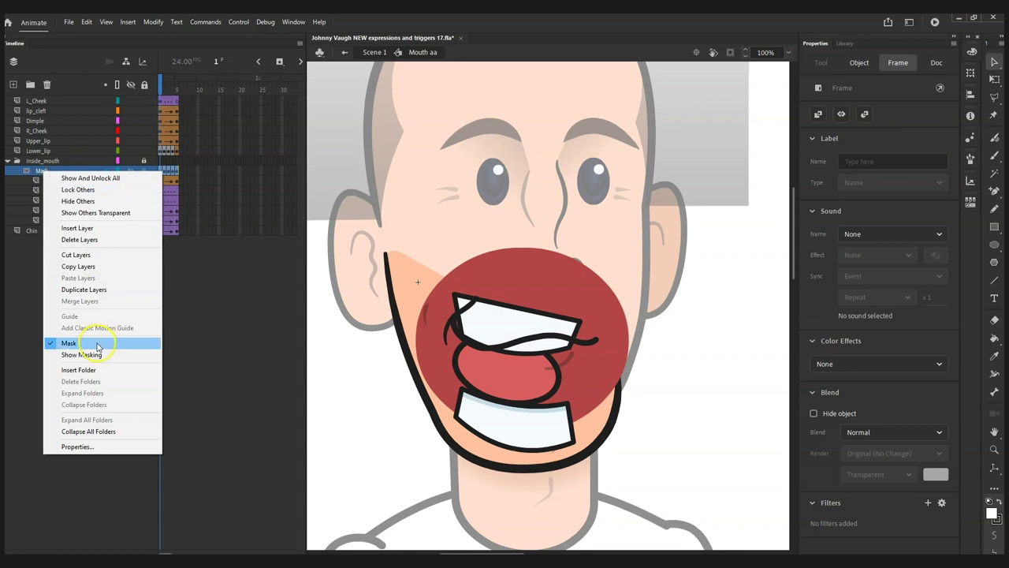
left_click(49, 180)
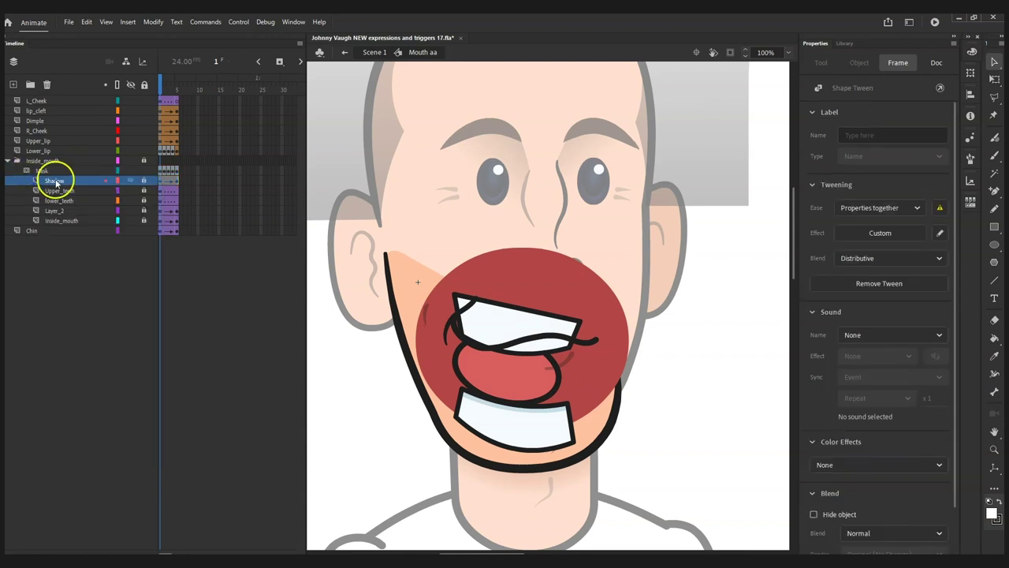
mouse_move(57, 229)
left_mouse_down()
mouse_move(68, 230)
mouse_move(63, 198)
mouse_move(61, 239)
mouse_move(64, 179)
mouse_move(60, 227)
mouse_move(61, 180)
mouse_move(45, 248)
mouse_move(49, 232)
left_mouse_up()
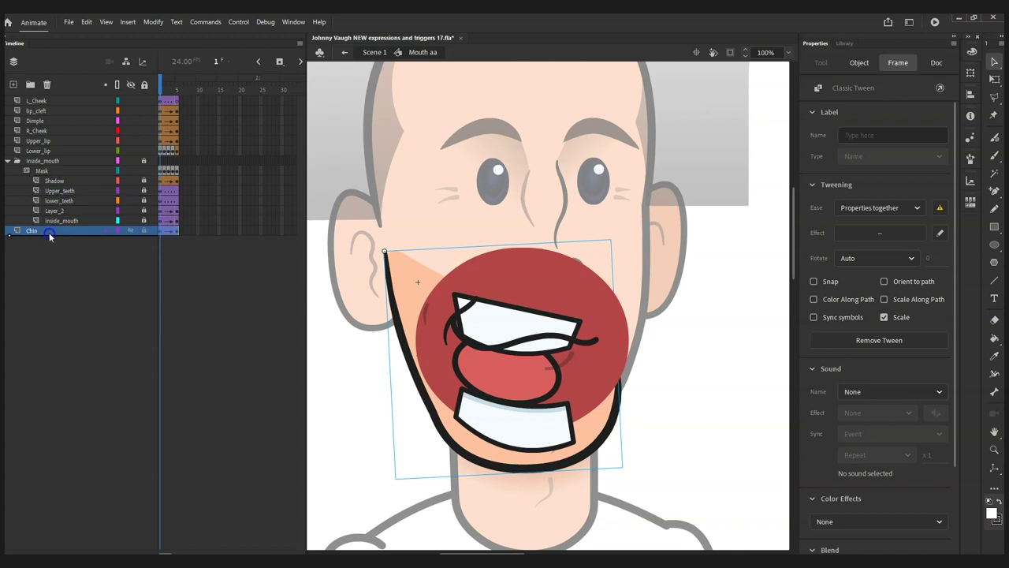
left_click(68, 192)
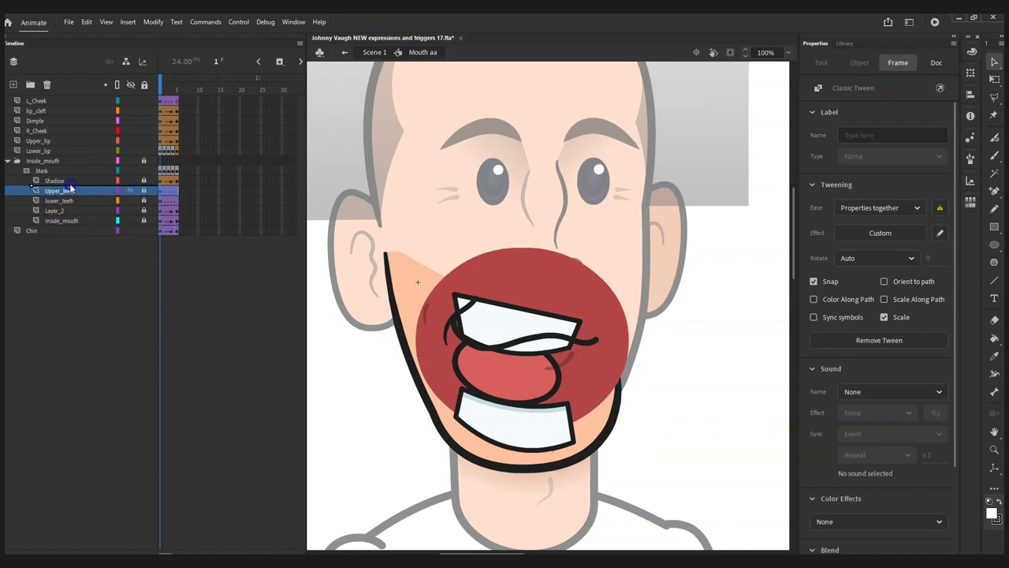
left_click_drag(74, 198, 72, 211)
left_click(72, 211)
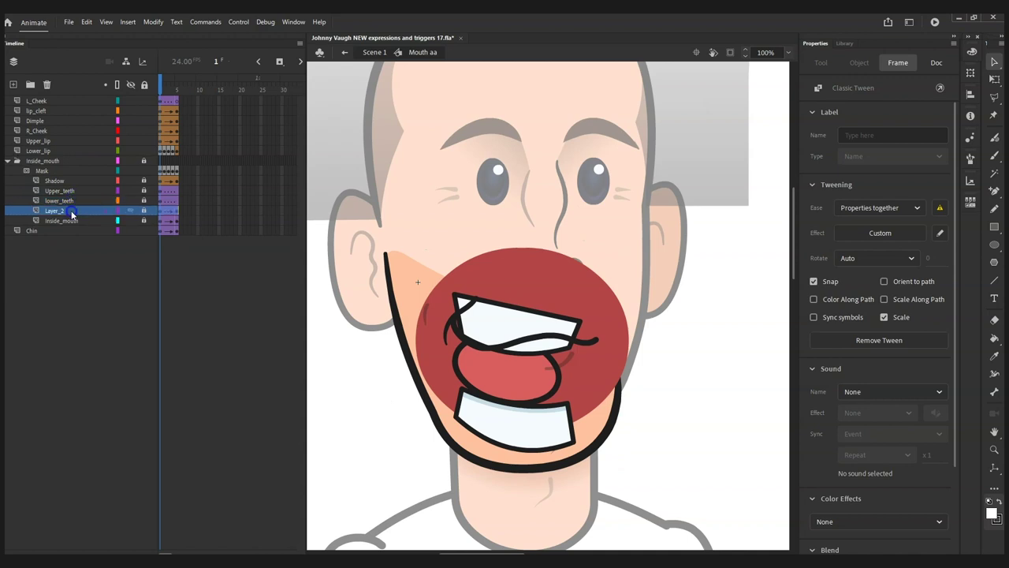
left_click(67, 173)
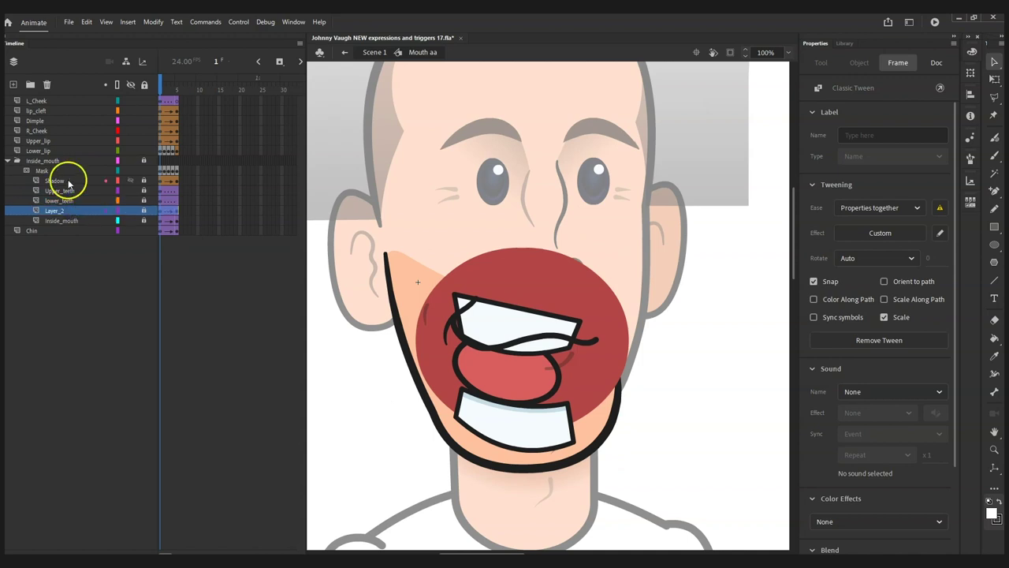
- Select the Mask layer and examine its red fill shape between the lips at frame 2
left_click(108, 176)
left_click(165, 169)
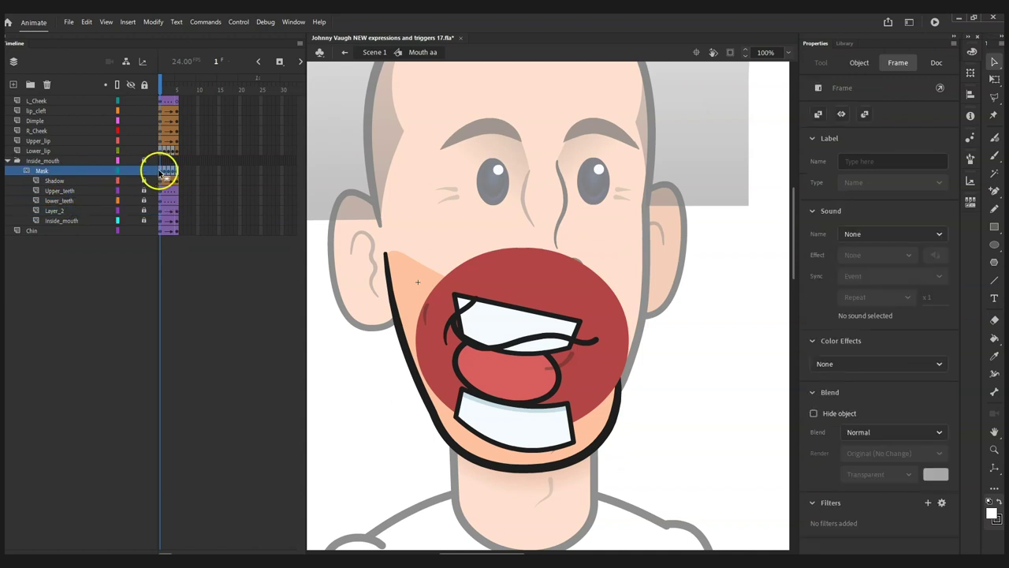
left_click(163, 79)
left_click(165, 81)
left_click(581, 295)
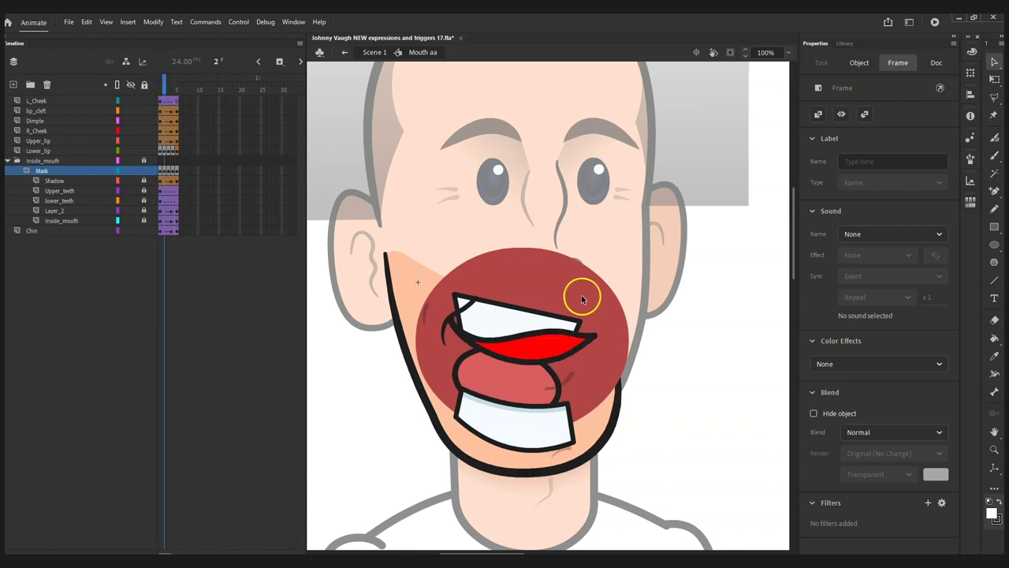
left_click(552, 341)
left_click(175, 96)
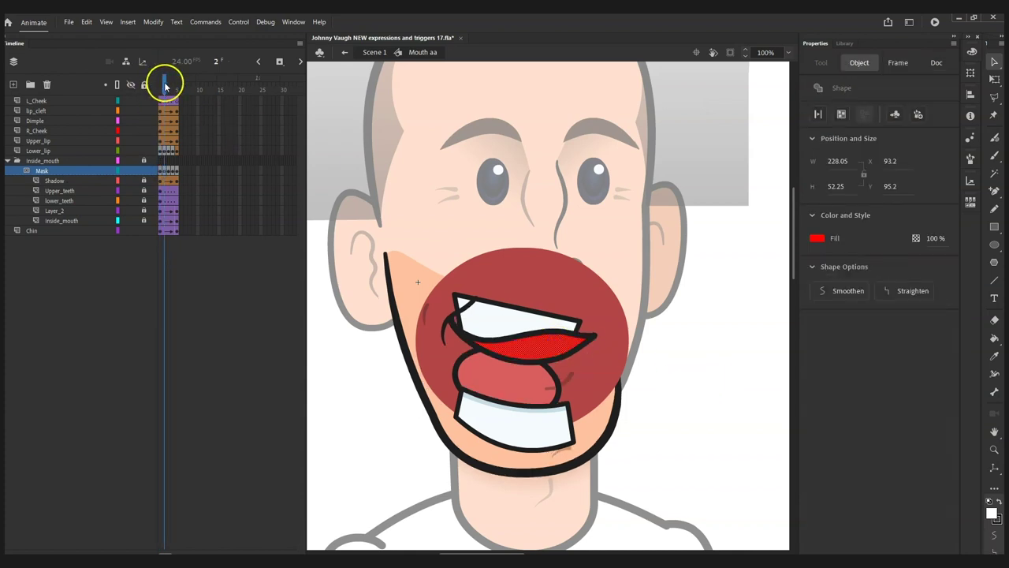
- Lock the Mask layer at frame 1 to reapply the mask, and scrub through the mouth animation
left_click(161, 82)
left_click(143, 170)
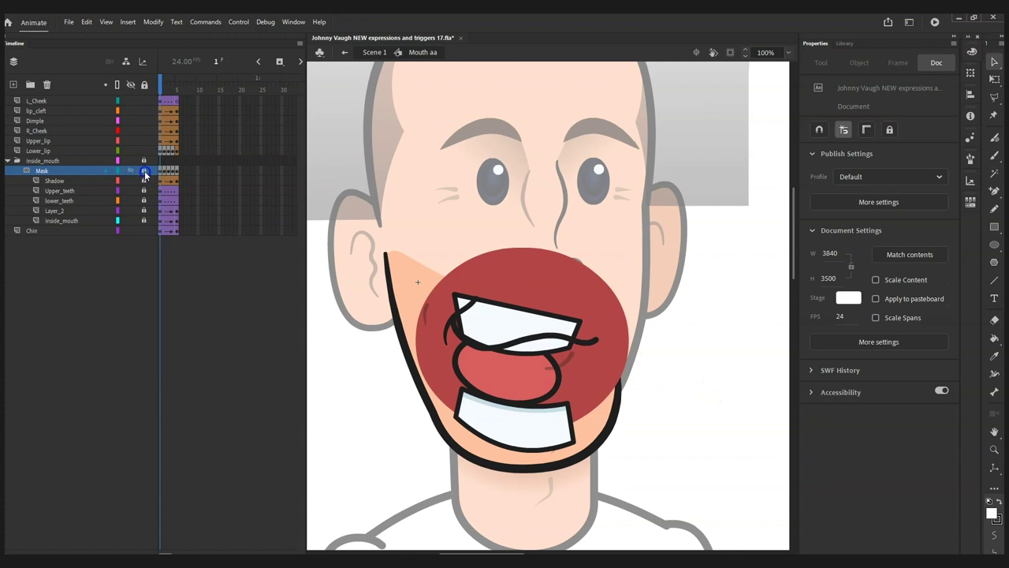
left_click(164, 83)
left_click(171, 85)
mouse_move(171, 85)
left_mouse_down()
mouse_move(158, 88)
mouse_move(180, 89)
mouse_move(161, 87)
left_mouse_up()
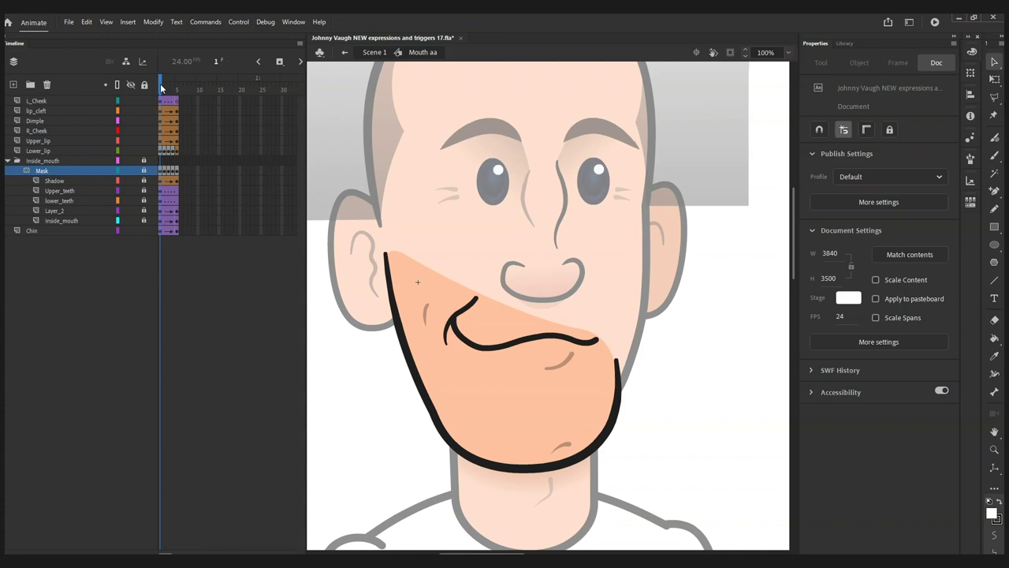
- Inspect the Upper_lip and lip_cleft shape tweens, and try the Cubic Ease Out preset on the lip_cleft tween
left_click_drag(165, 99, 158, 144)
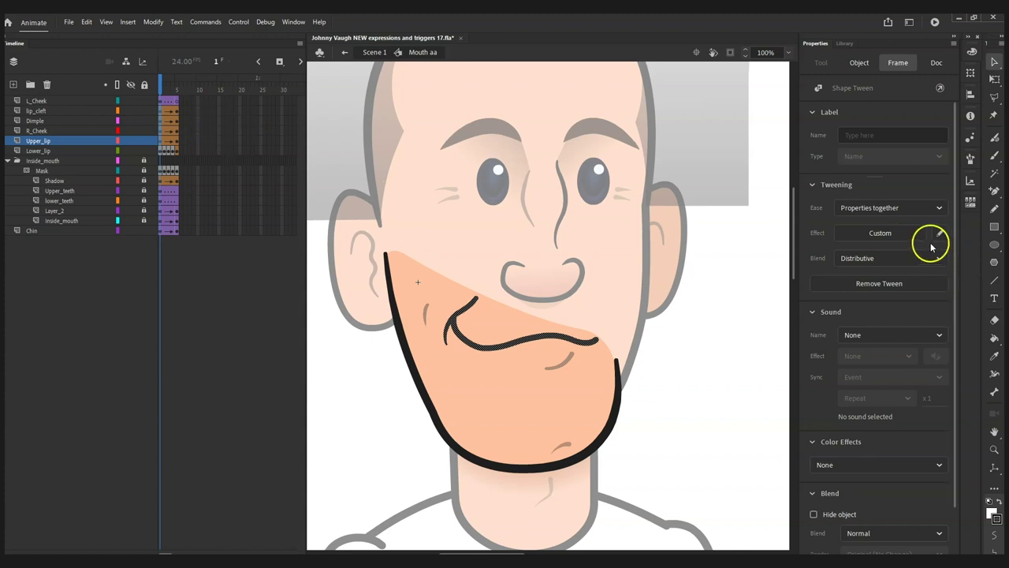
left_click(165, 112)
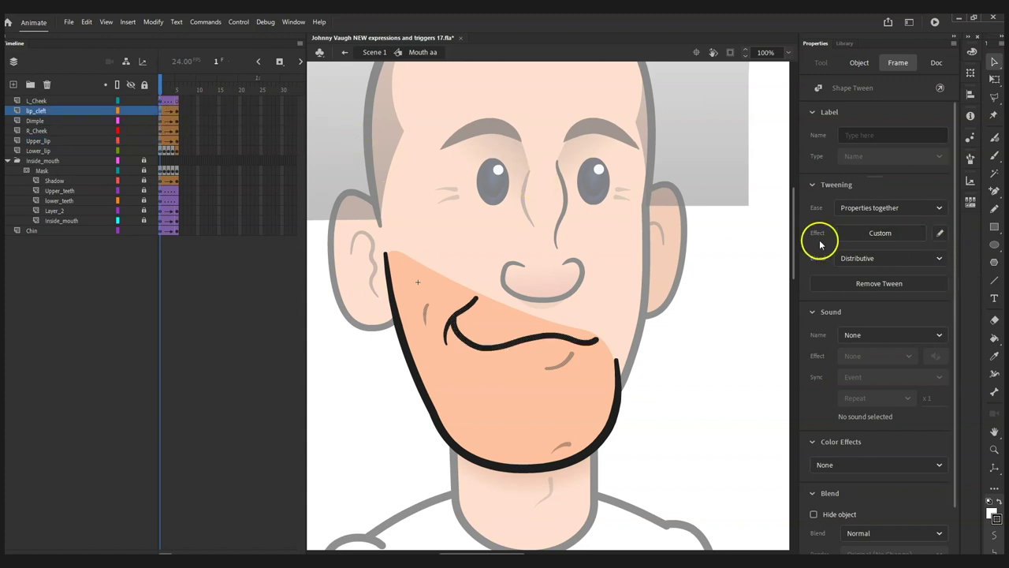
left_click(859, 232)
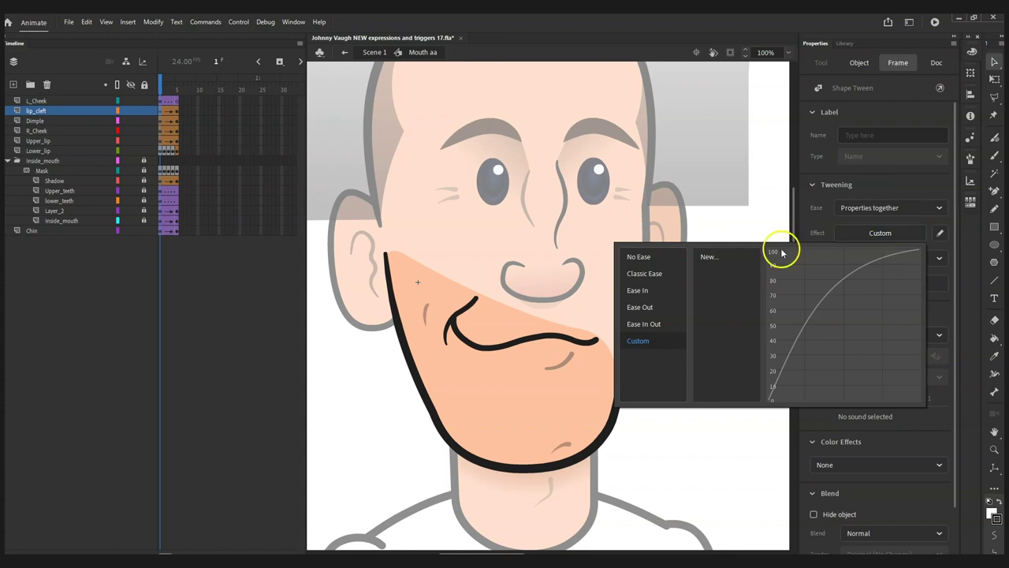
left_click(648, 308)
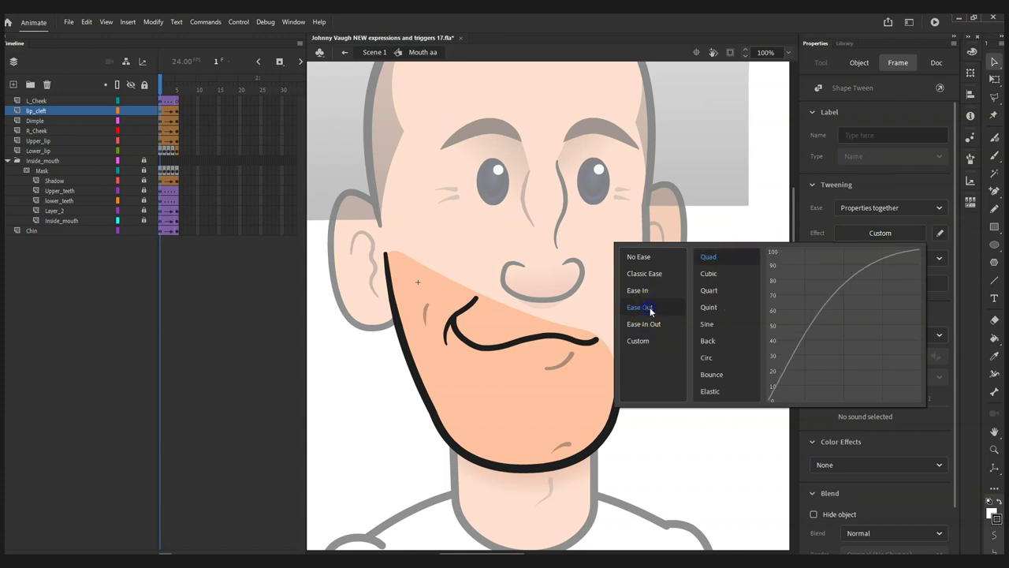
left_click(710, 276)
double_click(713, 277)
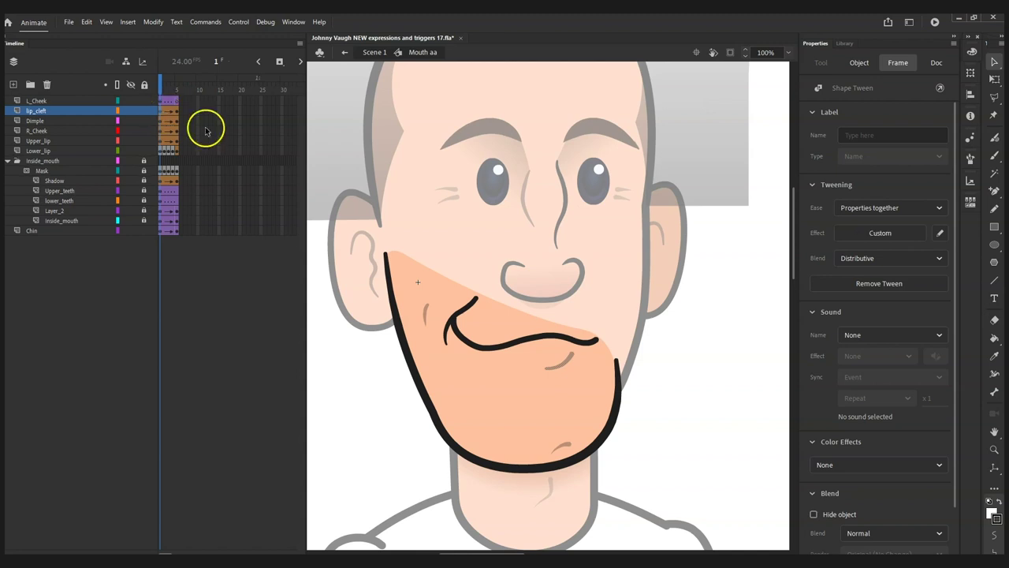
- Step the mouth animation forward and back from the lip_cleft tween's first frame, comparing the mouth at frames 1 and 2
left_click(160, 114)
left_click(164, 86)
left_click_drag(164, 86, 173, 86)
key("comma")
key("comma")
key("comma")
key("comma")
left_click(164, 86)
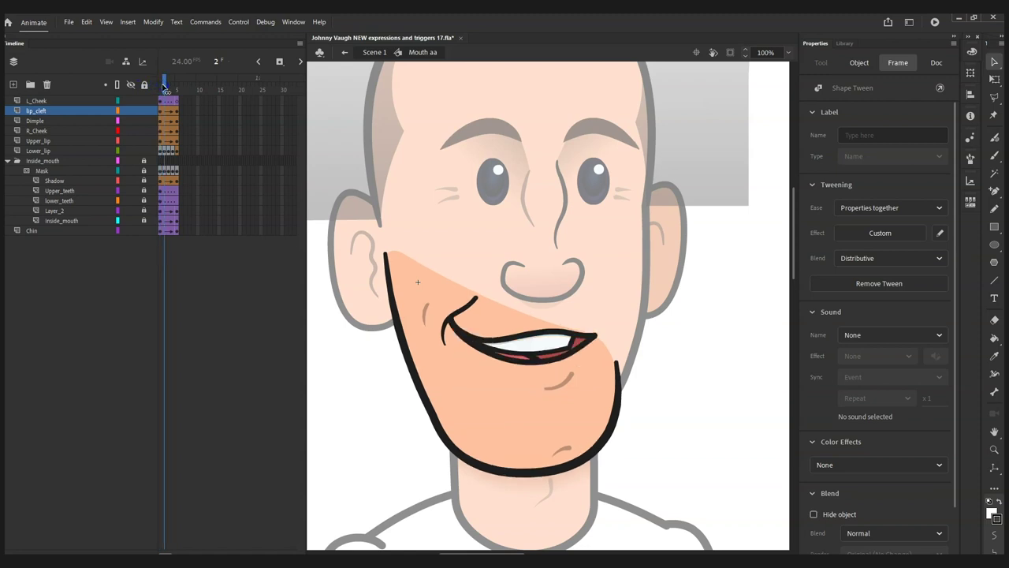
left_click(158, 87)
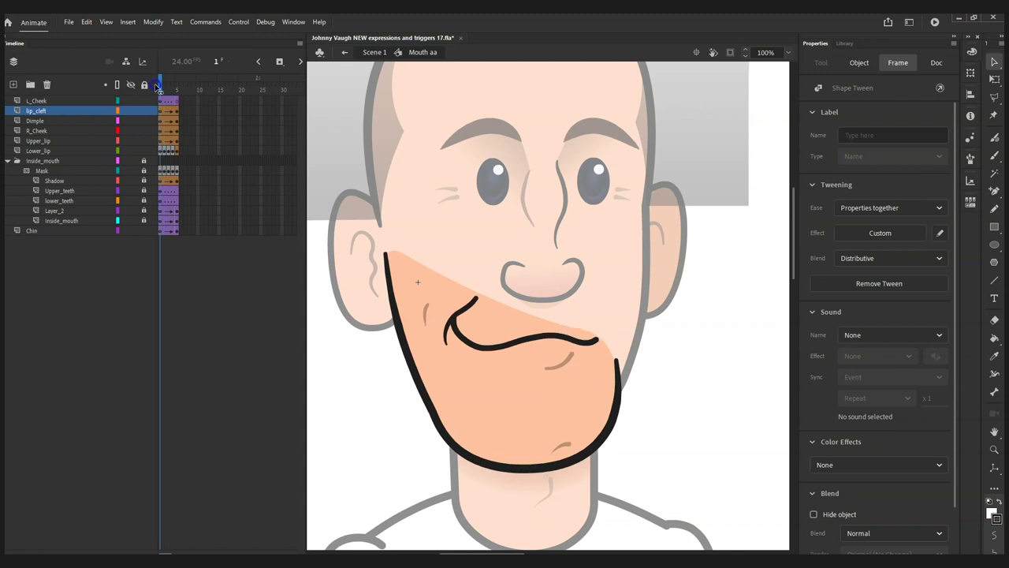
left_click(164, 87)
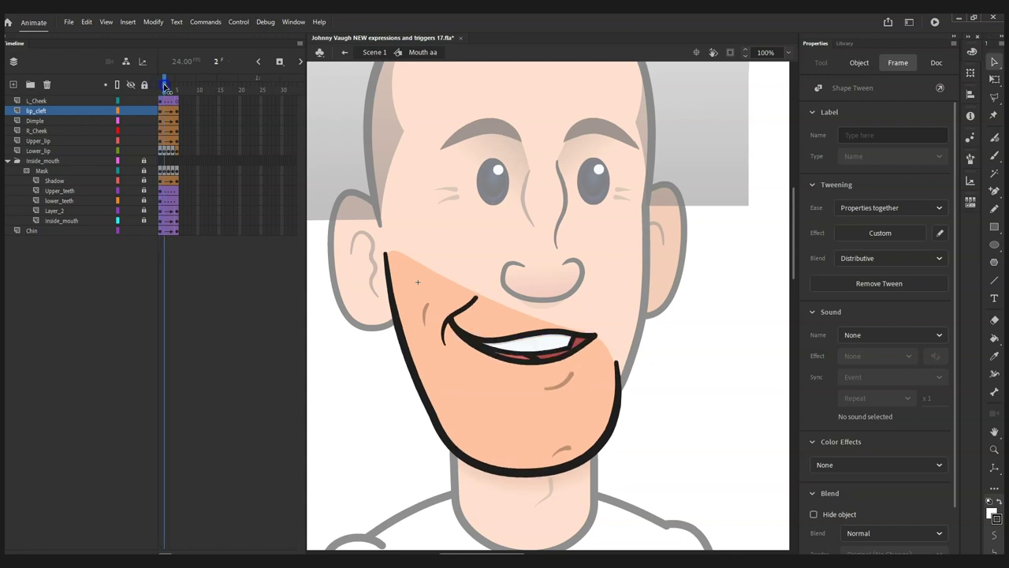
left_click(163, 63)
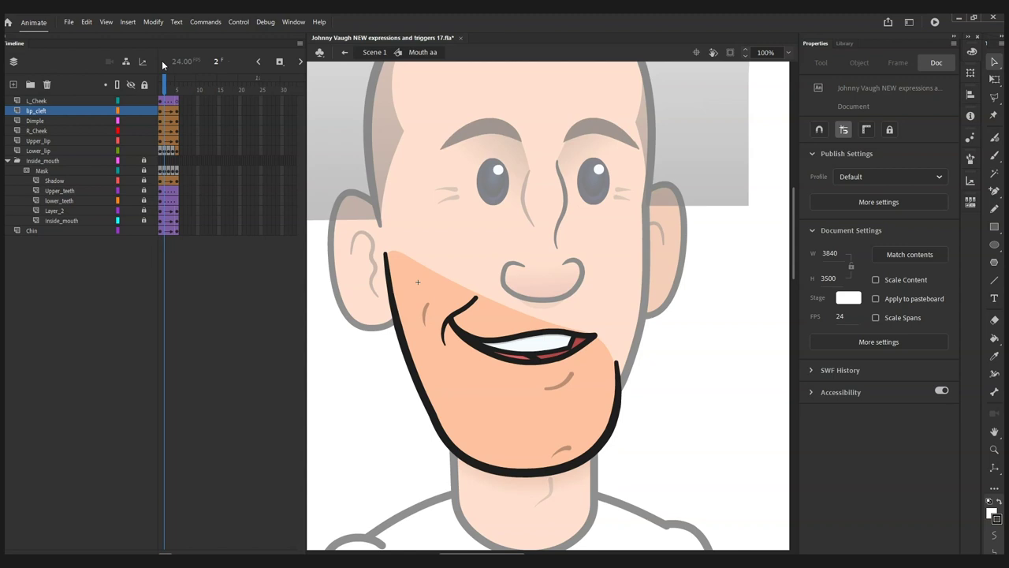
- Scrub the mouth opening from frame 1 to frame 5 repeatedly to examine the in-between shapes
left_click(161, 81)
left_click_drag(160, 84, 168, 84)
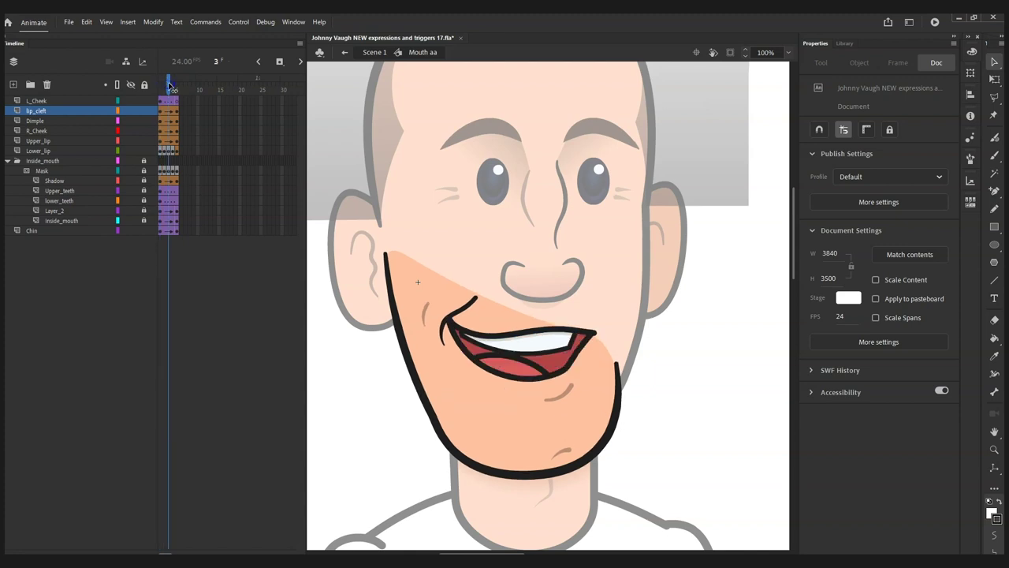
left_click_drag(168, 83, 177, 85)
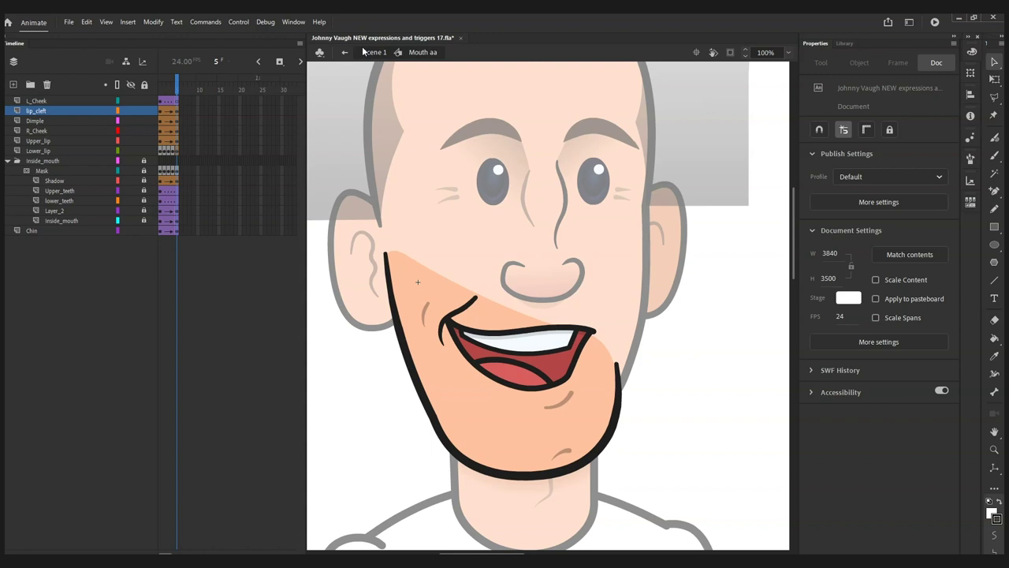
mouse_move(177, 82)
left_mouse_down()
mouse_move(157, 82)
mouse_move(178, 82)
left_mouse_up()
mouse_move(176, 84)
left_mouse_down()
mouse_move(163, 81)
mouse_move(176, 82)
left_mouse_up()
left_click_drag(177, 80, 160, 82)
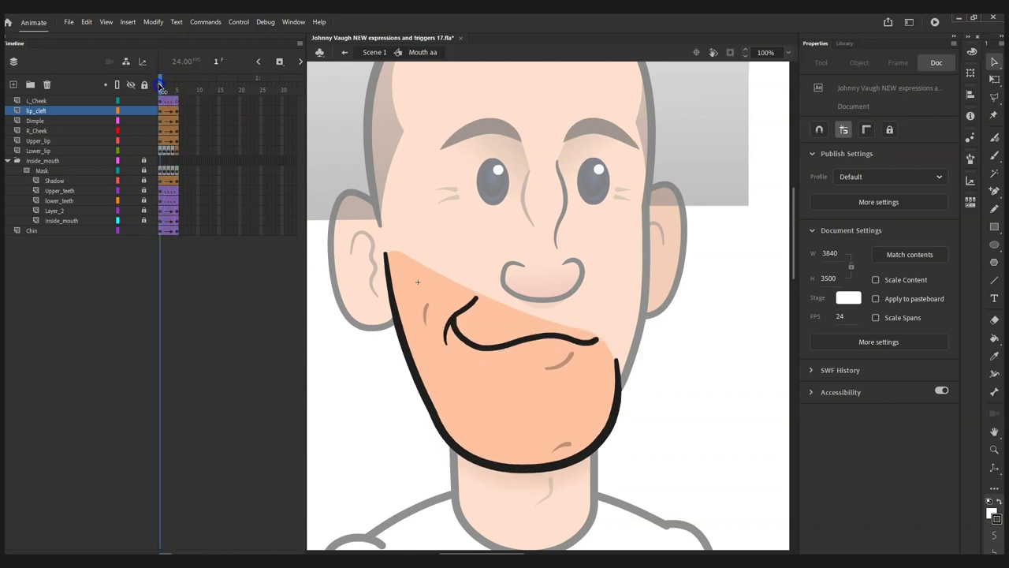
mouse_move(160, 82)
left_mouse_down()
mouse_move(178, 82)
mouse_move(162, 82)
mouse_move(170, 87)
left_mouse_up()
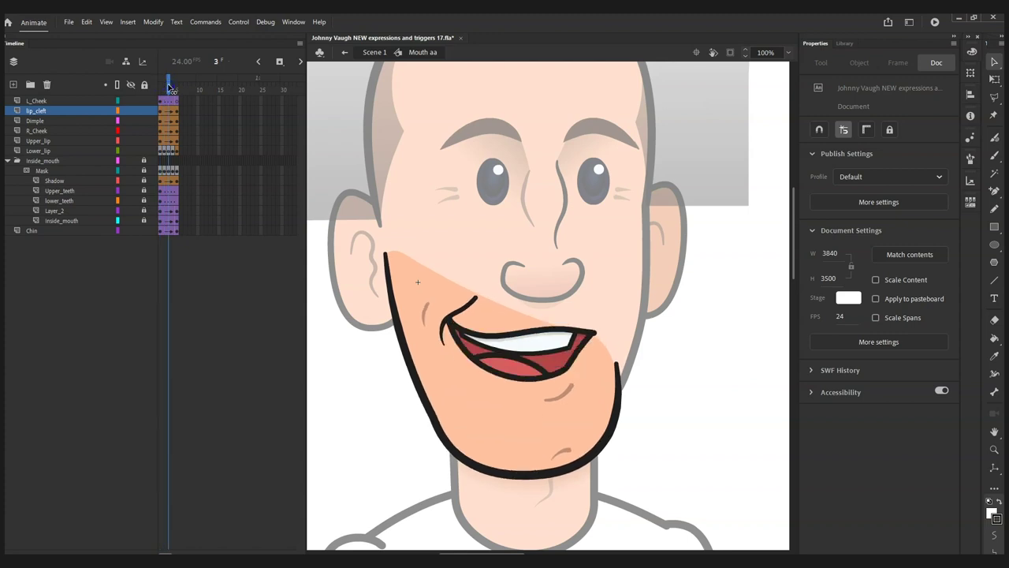
left_click_drag(171, 85, 182, 88)
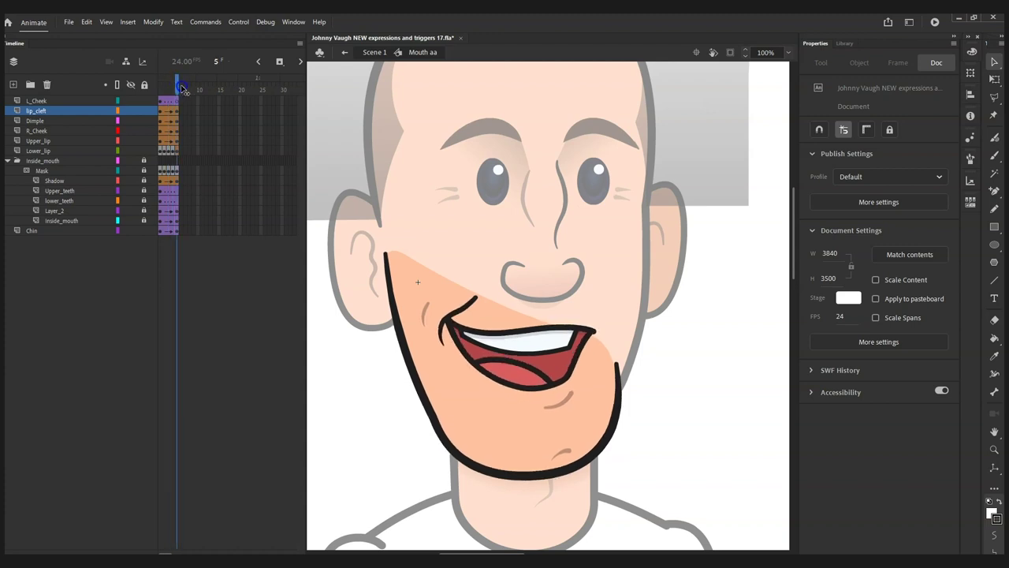
- Compare the first frames of the Upper_lip and Lower_lip layers, and view the tween commands available for Upper_lip's first frame
left_click(214, 202)
left_click(511, 333)
left_click(160, 134)
left_click(161, 141)
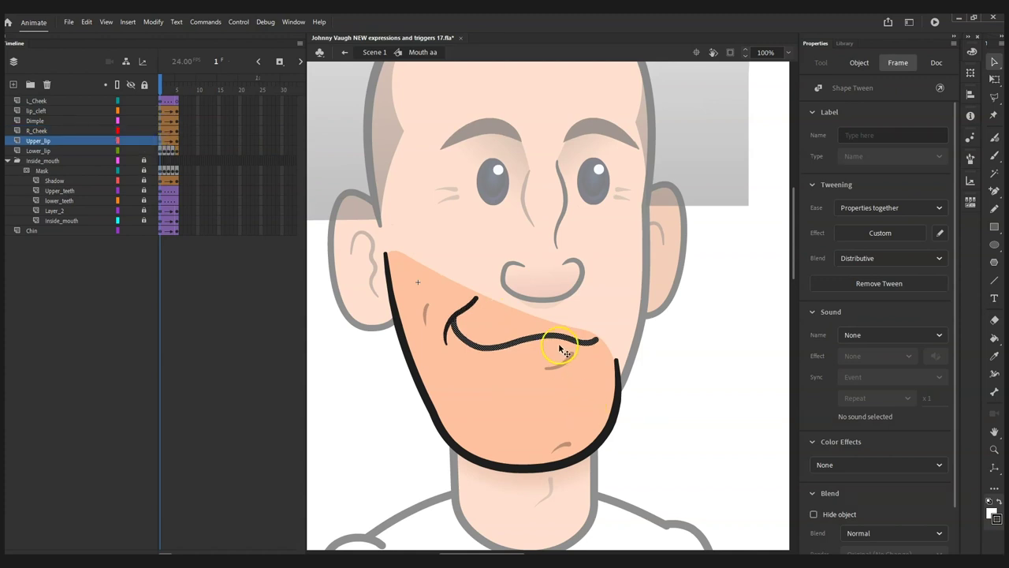
left_click(163, 151)
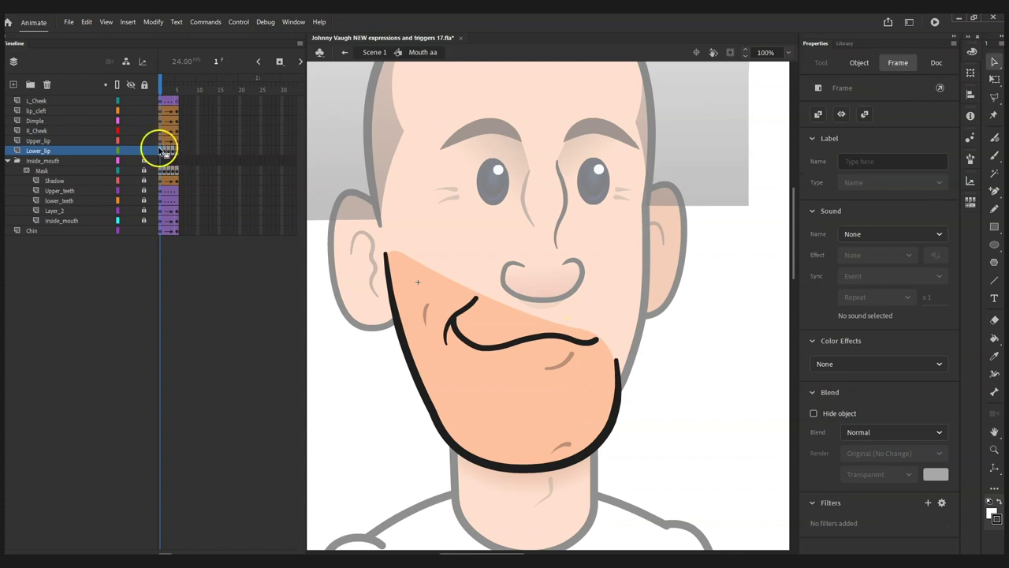
left_click(163, 141)
right_click(161, 141)
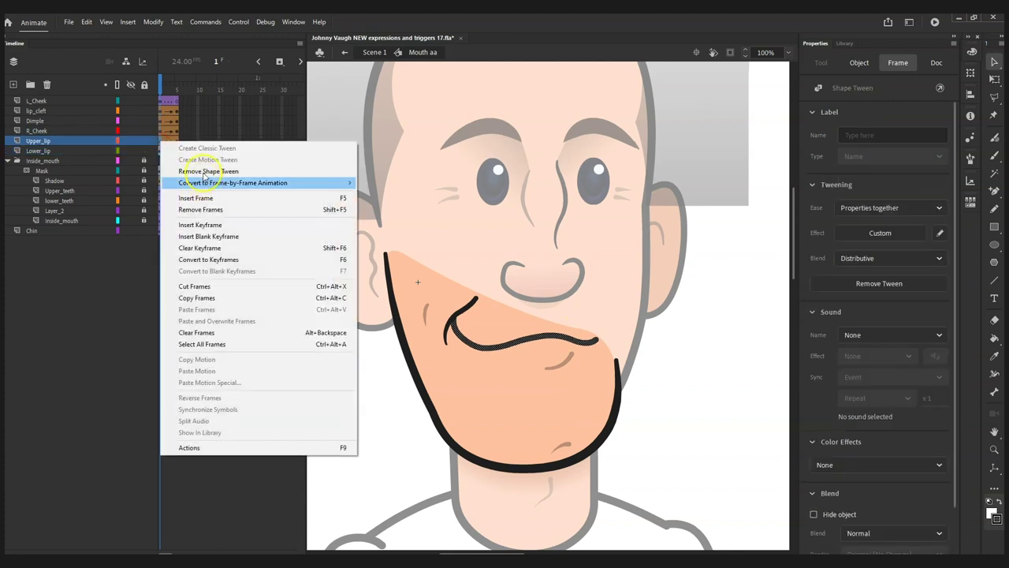
left_click(161, 141)
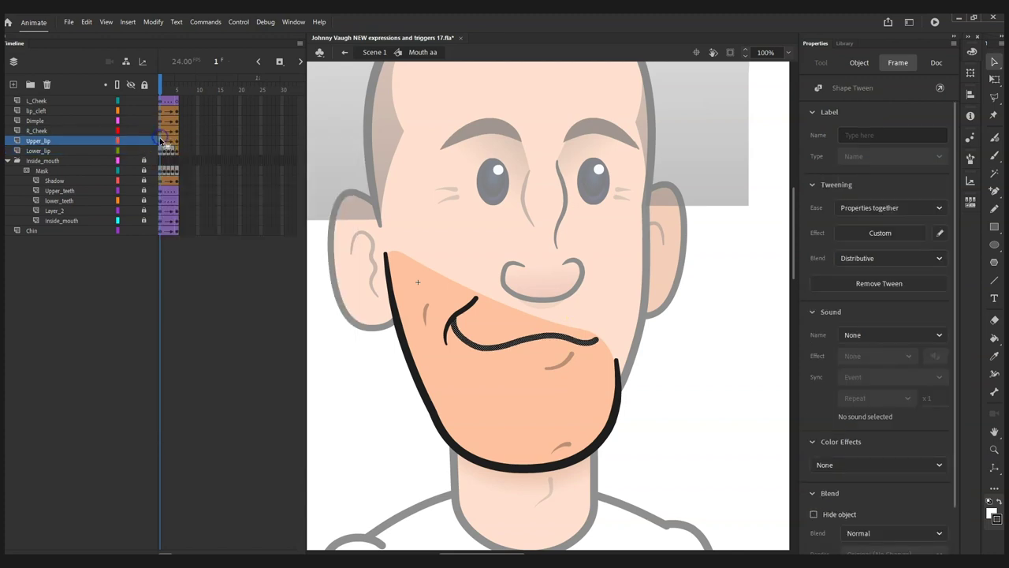
- Select the Upper_lip stroke segments at frame 1, and scrub to frame 5 to examine the open-mouth lip shape
left_click(176, 140)
mouse_move(175, 86)
left_mouse_down()
mouse_move(163, 86)
mouse_move(176, 87)
mouse_move(165, 98)
mouse_move(160, 91)
left_mouse_up()
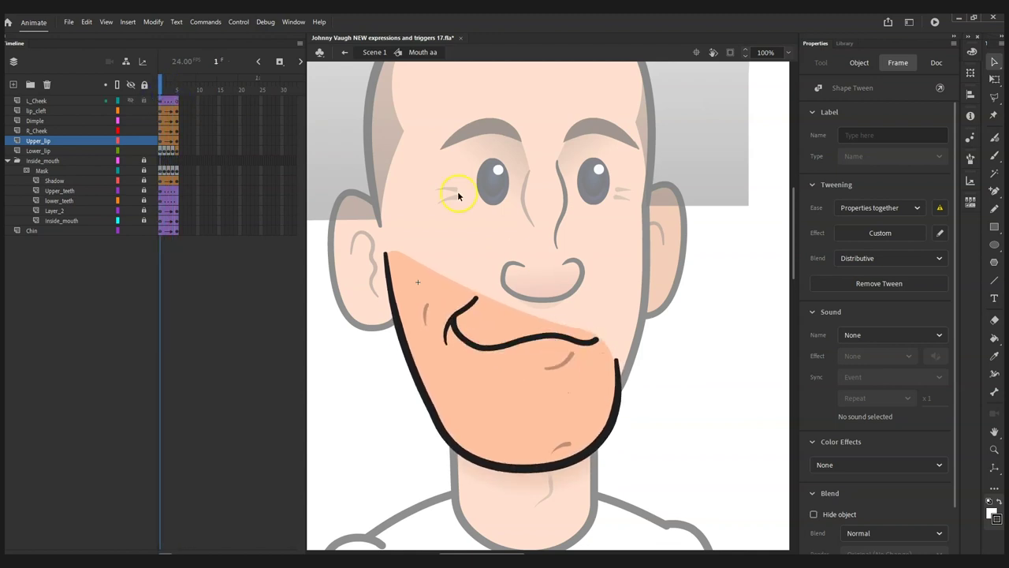
left_click(450, 191)
left_click(534, 340)
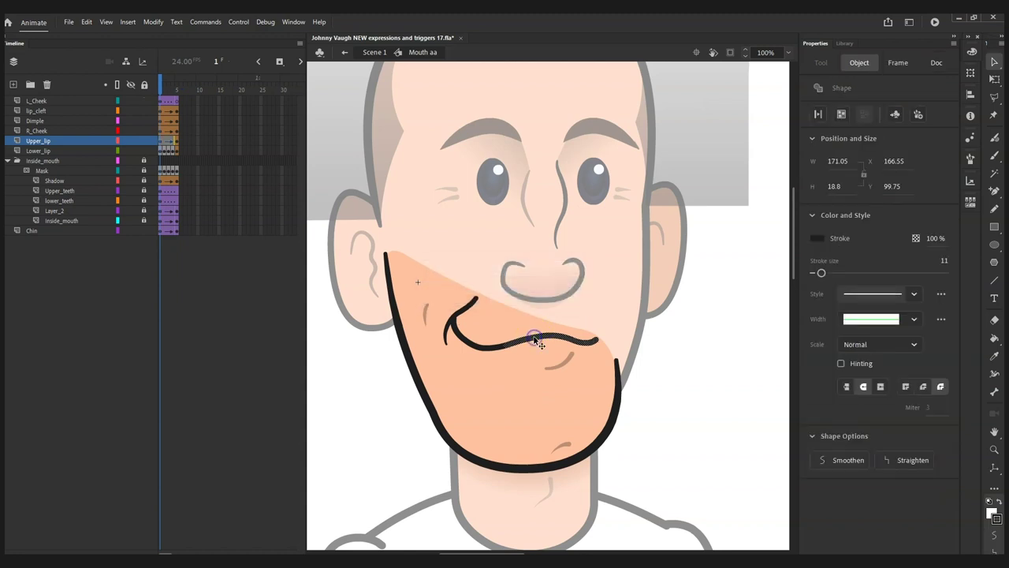
left_click(484, 349)
left_click(525, 342, "shift")
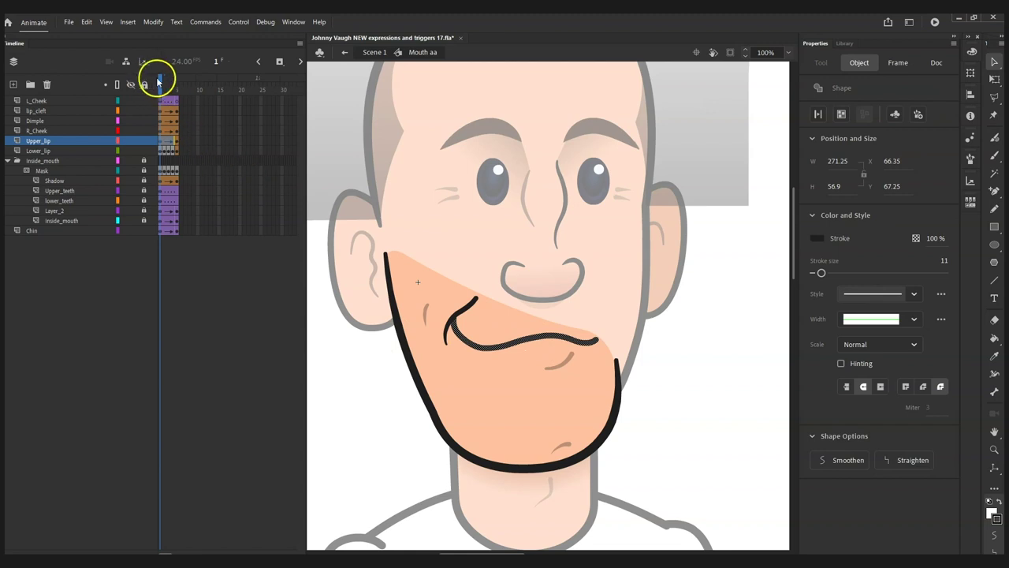
left_click_drag(162, 84, 179, 82)
left_click(593, 365)
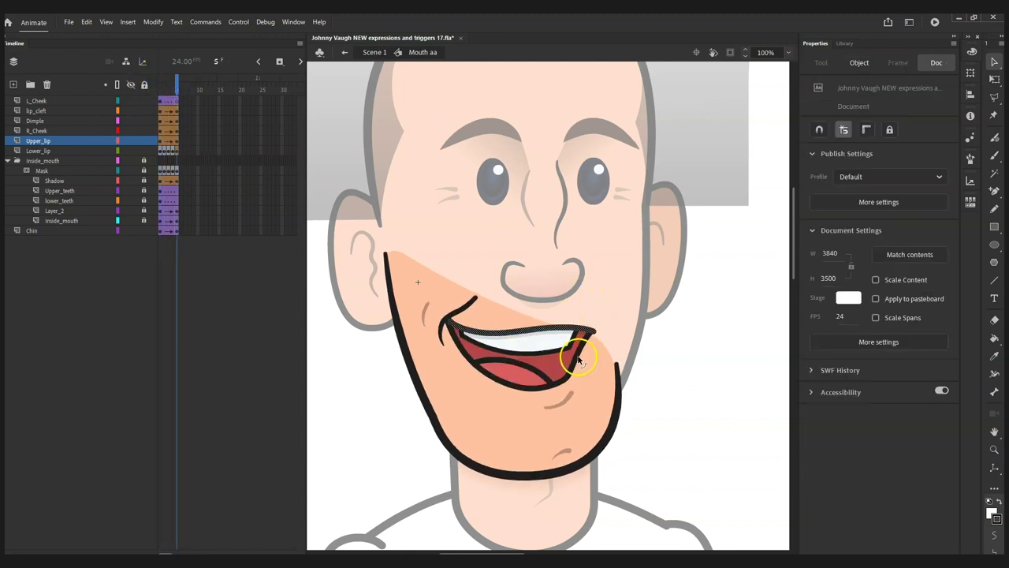
- Select the Lower_lip stroke at frame 5, and go through the Lower_lip frames from 1 to 5 to examine how its shape changes
left_click(576, 354)
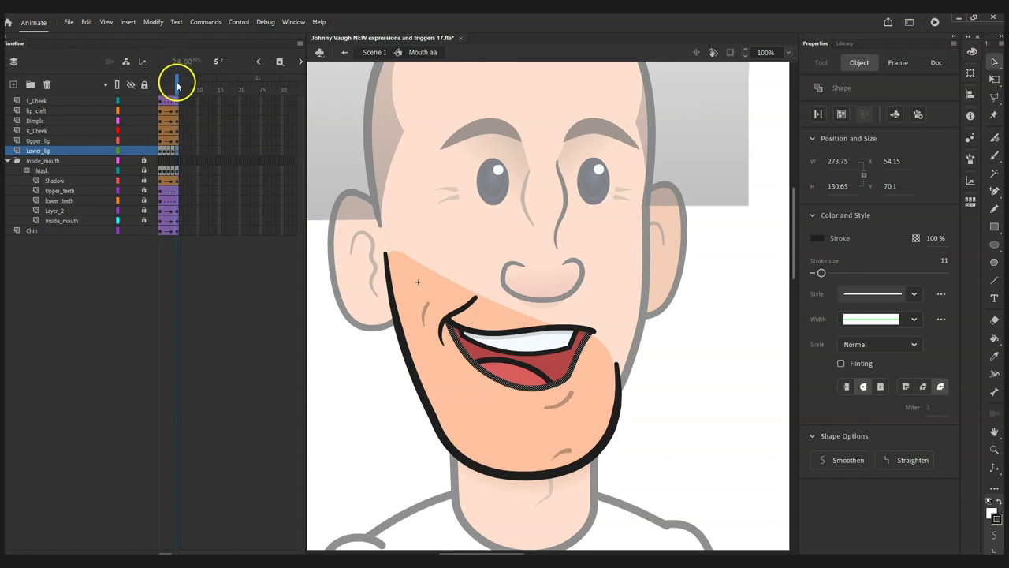
left_click_drag(181, 83, 159, 85)
left_click(168, 154)
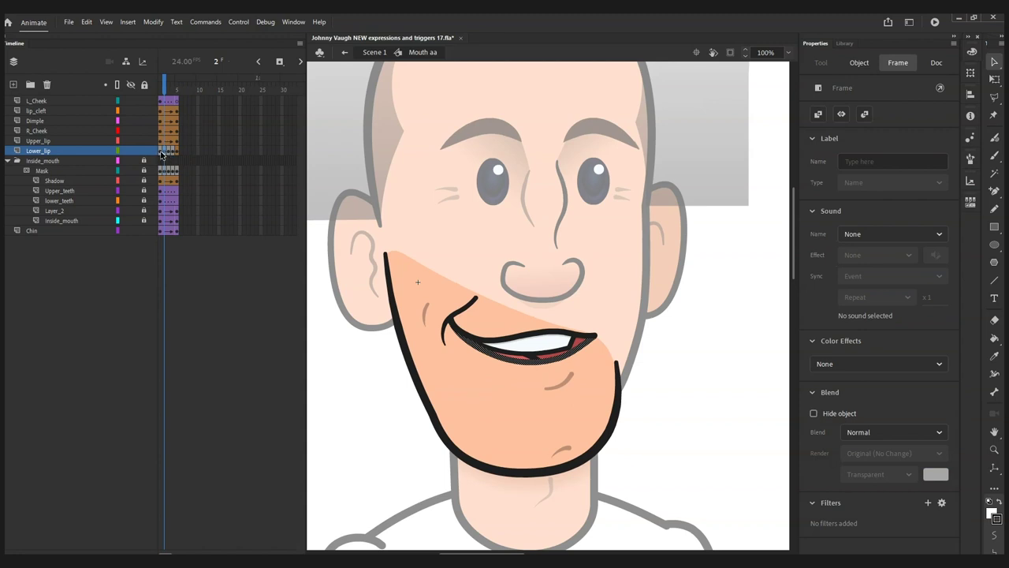
left_click(161, 154)
left_click(168, 155)
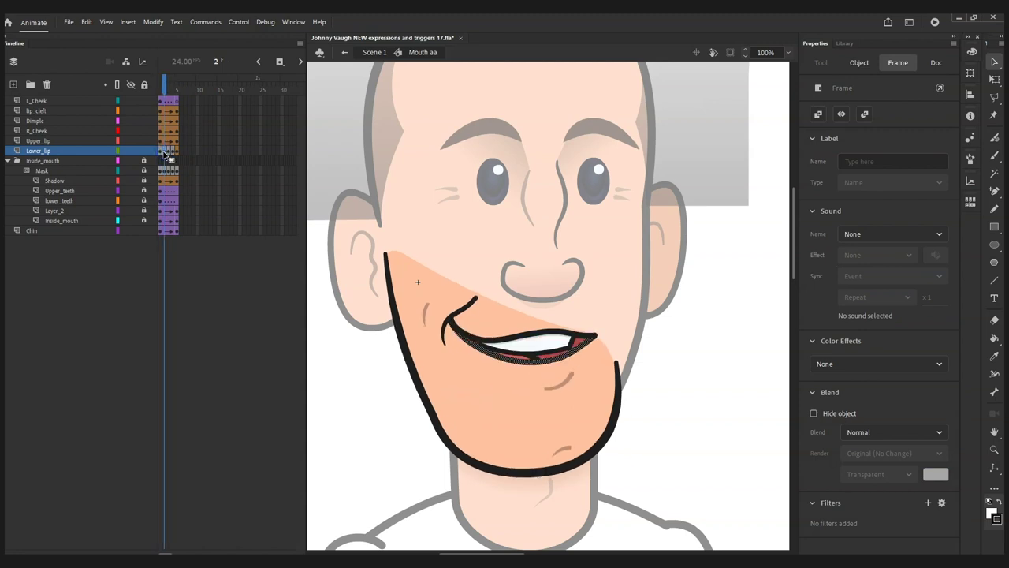
left_click(169, 154)
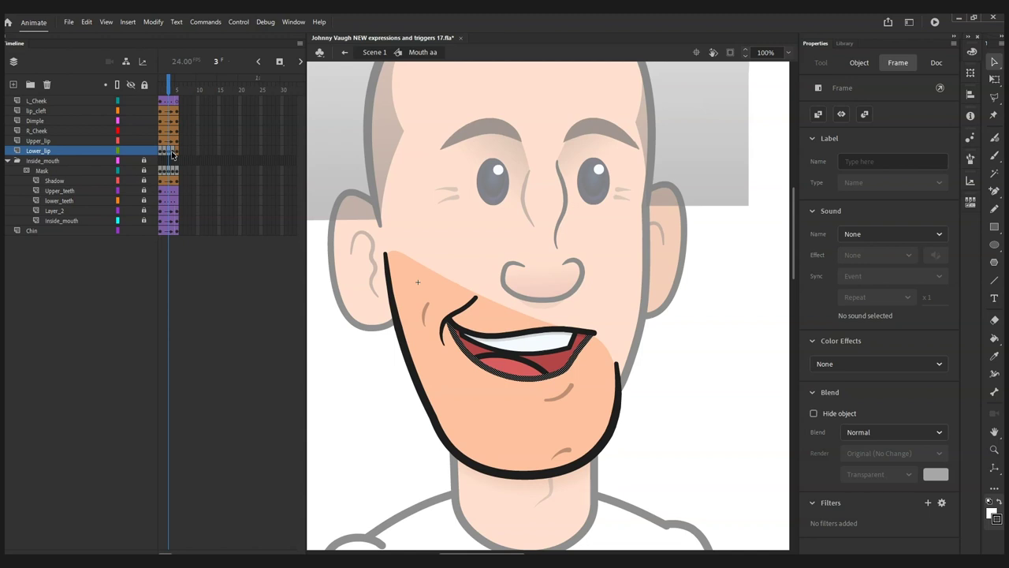
mouse_move(167, 85)
left_mouse_down()
mouse_move(179, 86)
mouse_move(146, 85)
mouse_move(177, 87)
left_mouse_up()
- Compare the Lower_lip layer's shape tween settings and mouth shape at frames 1 and 5, and select the Chin instance
left_click(514, 316)
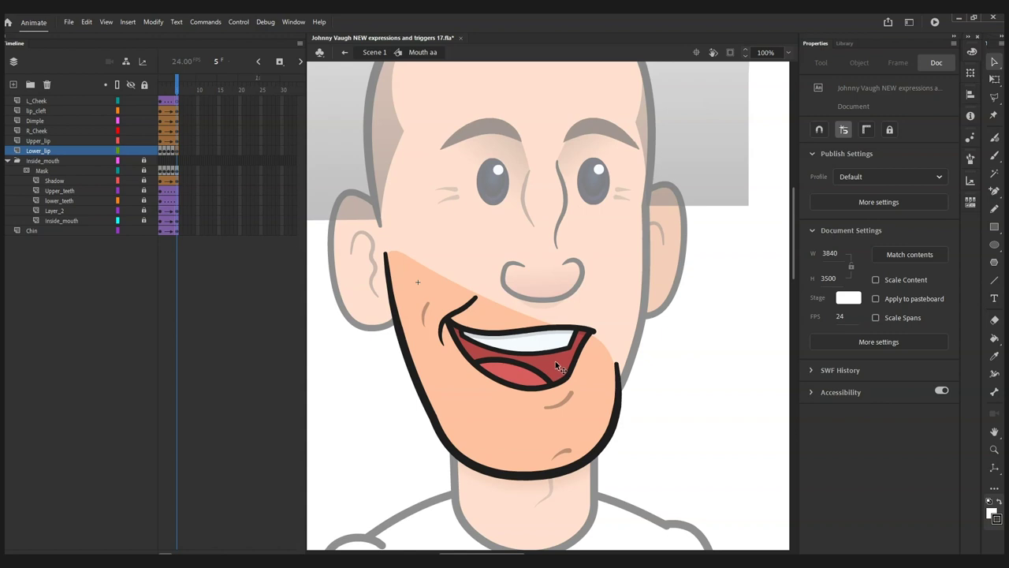
left_click(164, 149)
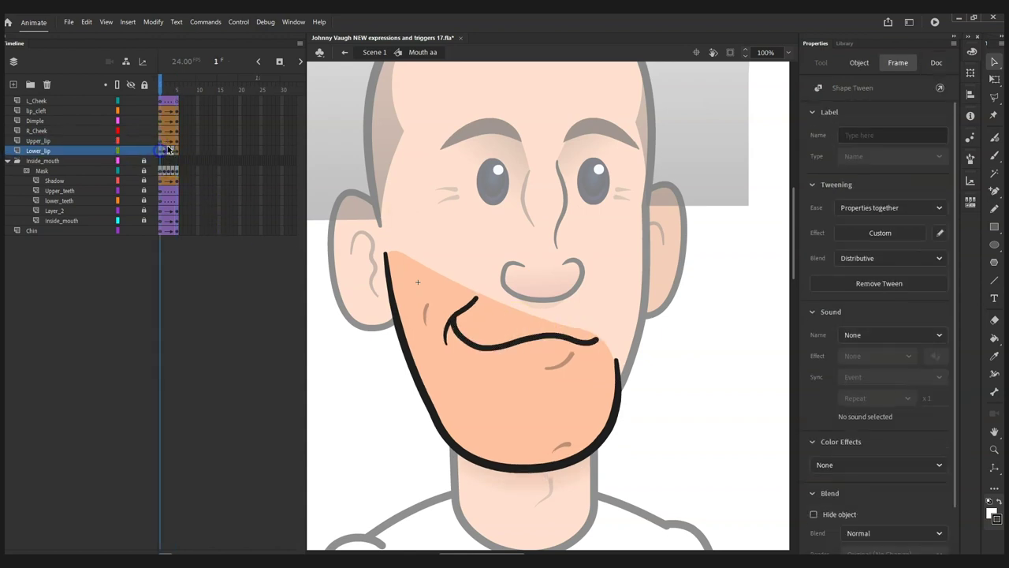
left_click(177, 150)
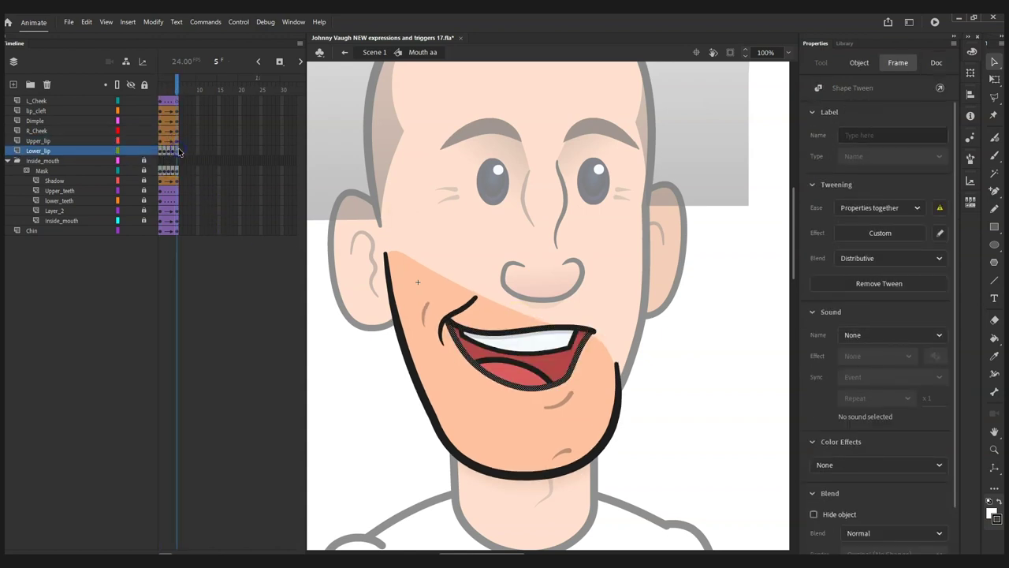
left_click(524, 376)
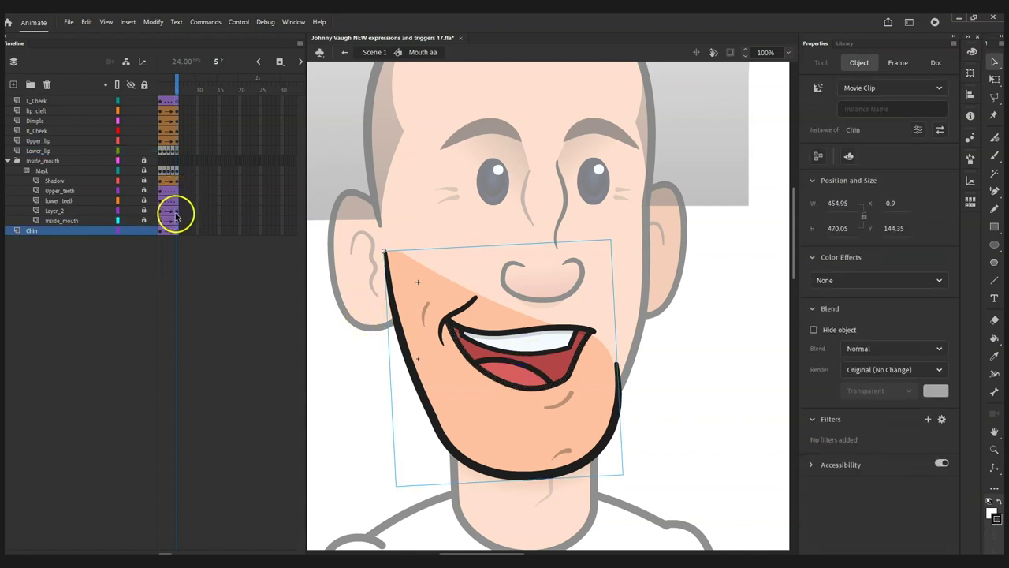
- View the classic tween settings of Inside_mouth at frame 5 and Layer_2 at frame 1, and return to Scene 1
left_click(177, 220)
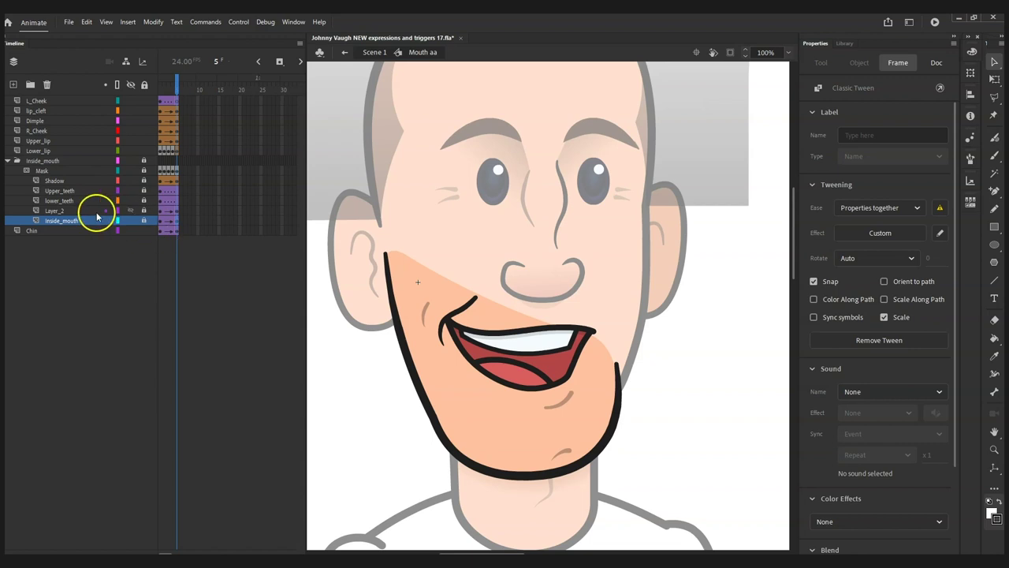
left_click(160, 211)
mouse_move(162, 84)
left_mouse_down()
mouse_move(178, 86)
mouse_move(160, 86)
left_mouse_up()
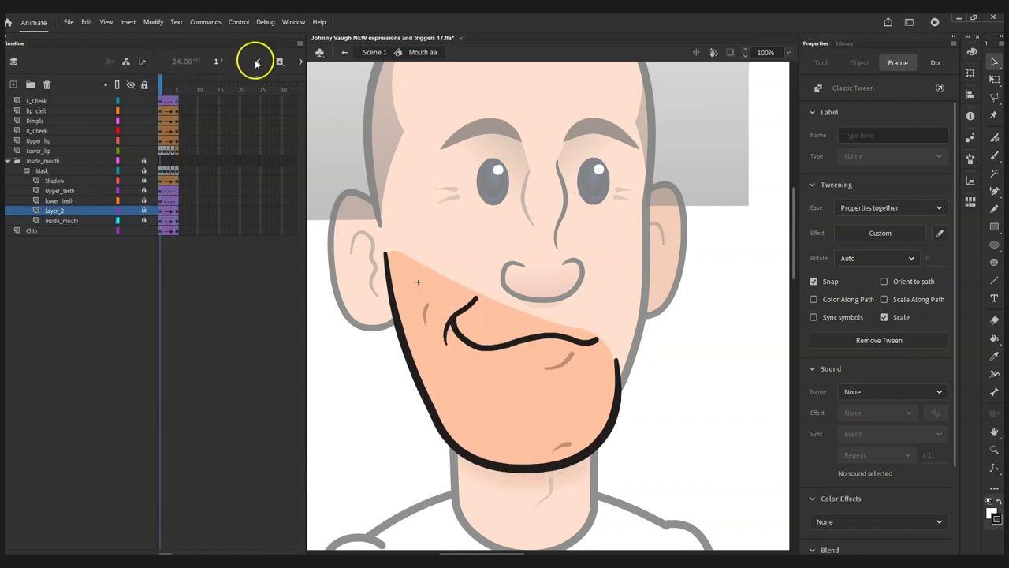
left_click(256, 64)
left_click(370, 50)
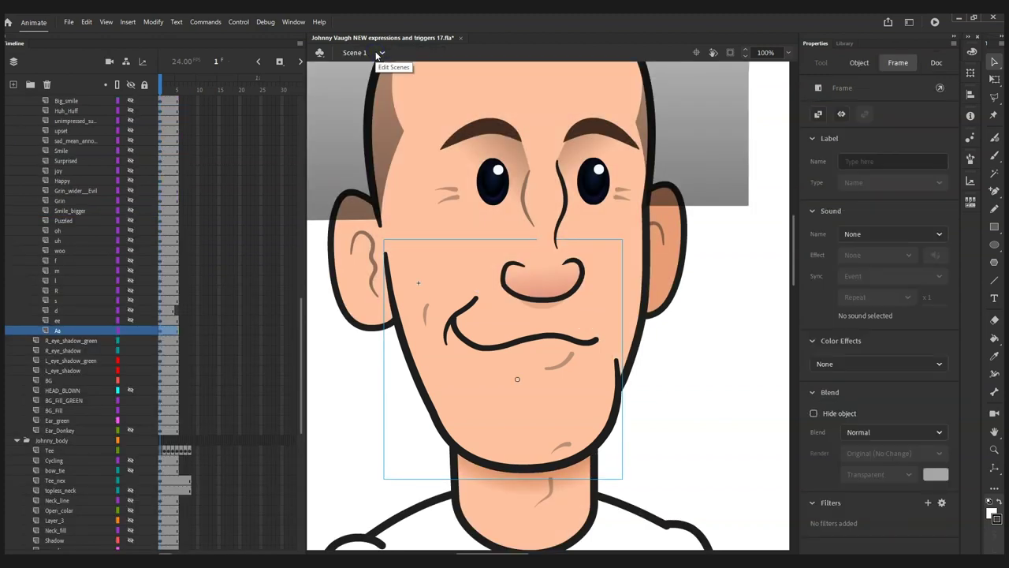
- Hide the Aa mouth layer, scrub the Mouth sad symbol's animation between frames 1 and 5, and return to Scene 1
left_click(128, 329)
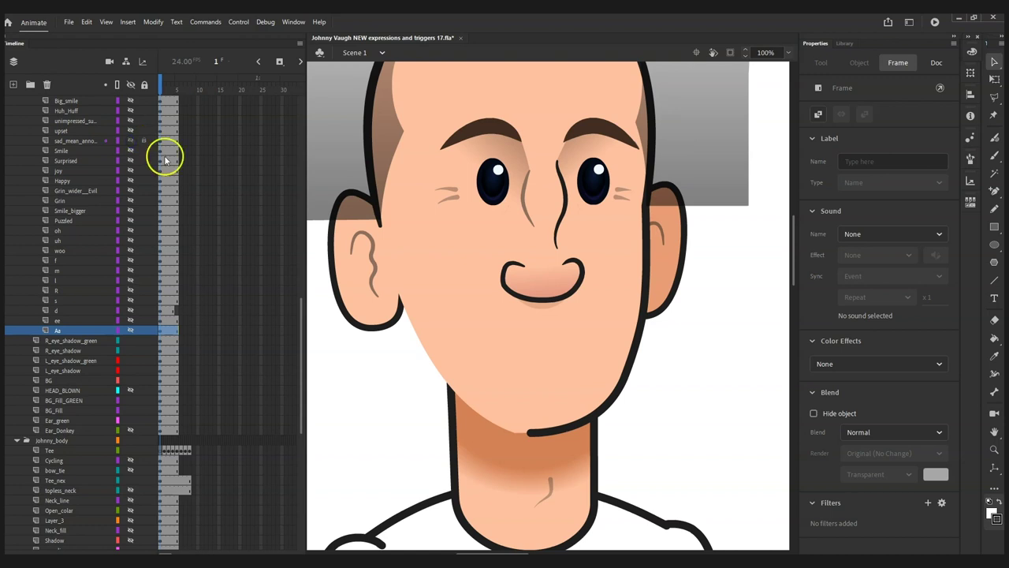
double_click(534, 356)
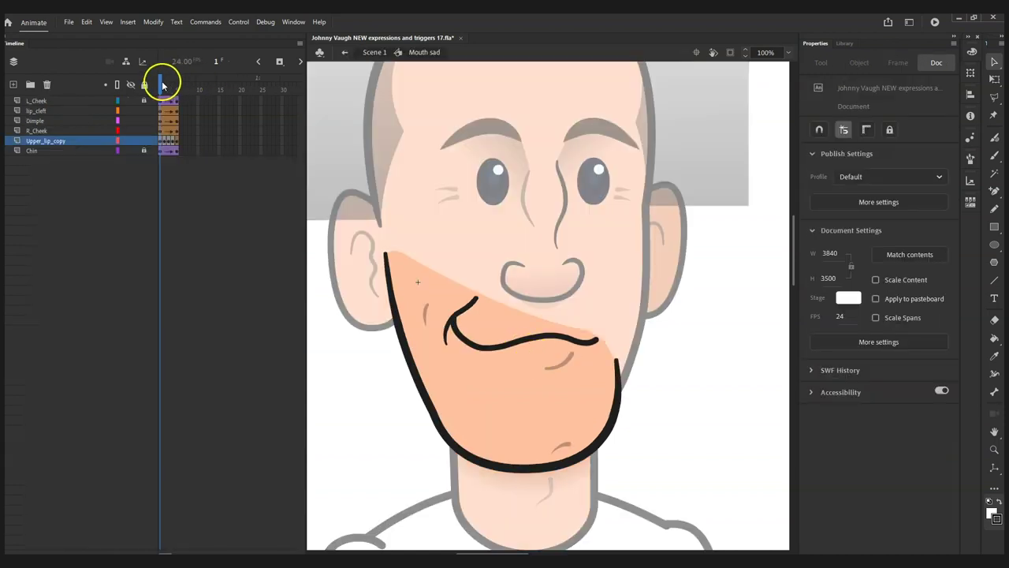
left_click_drag(164, 84, 177, 92)
left_click_drag(189, 93, 154, 101)
left_click(373, 53)
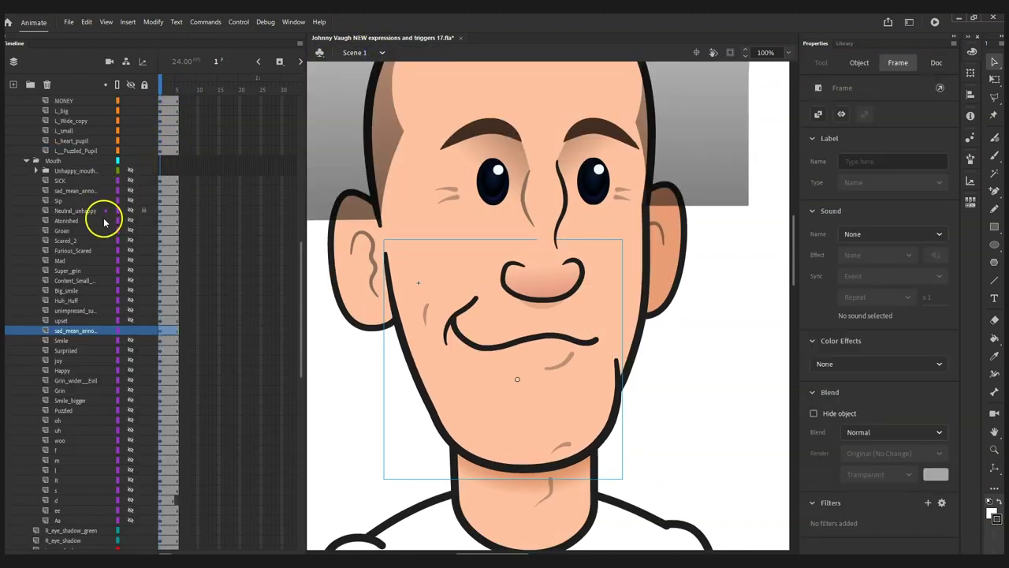
- Select the mouth on the Furious_Scared layer, and examine its Graphic symbol type and looping options
scroll(142, 276, "up", 3)
left_click(167, 329)
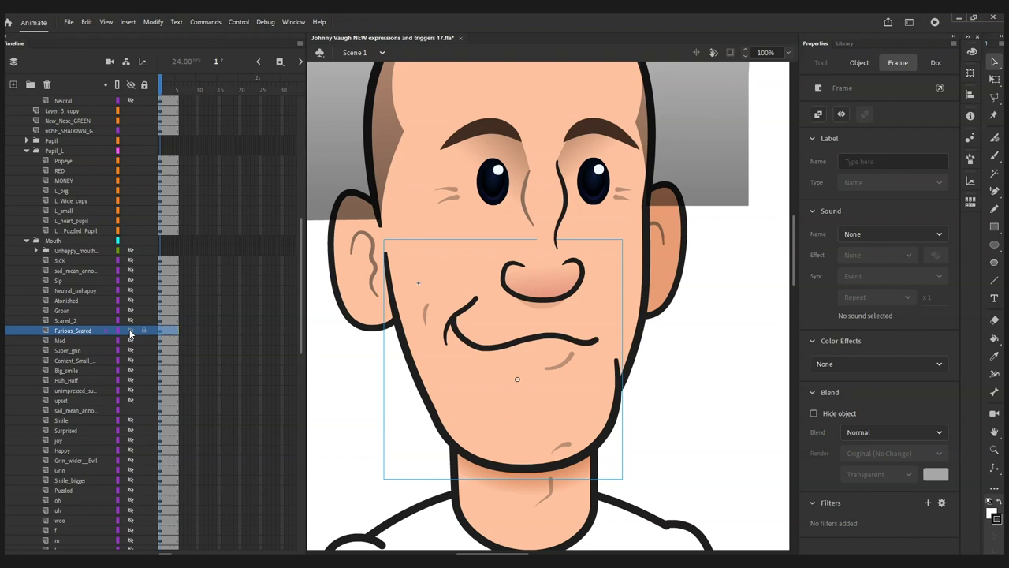
left_click(462, 368)
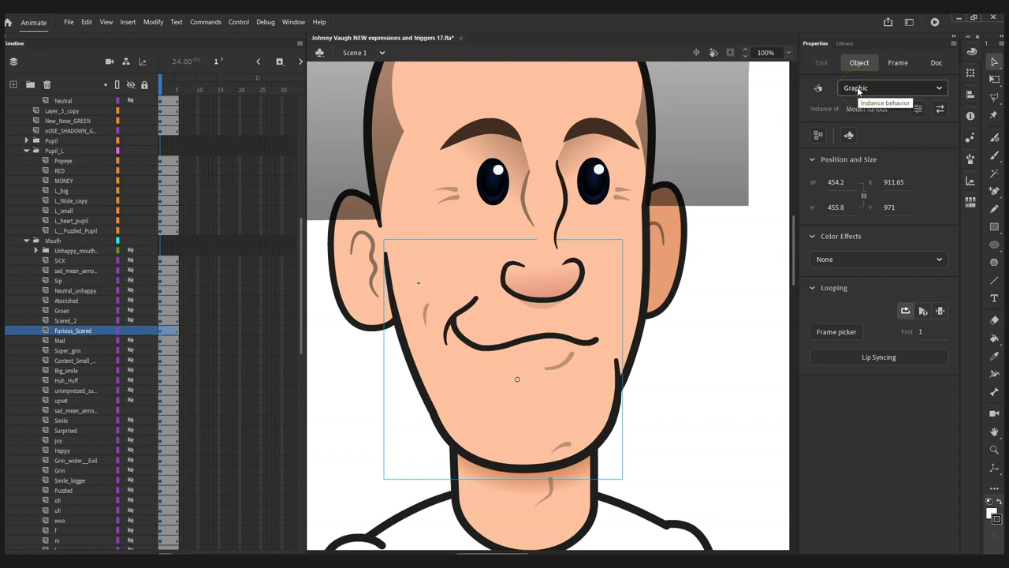
left_click(540, 405)
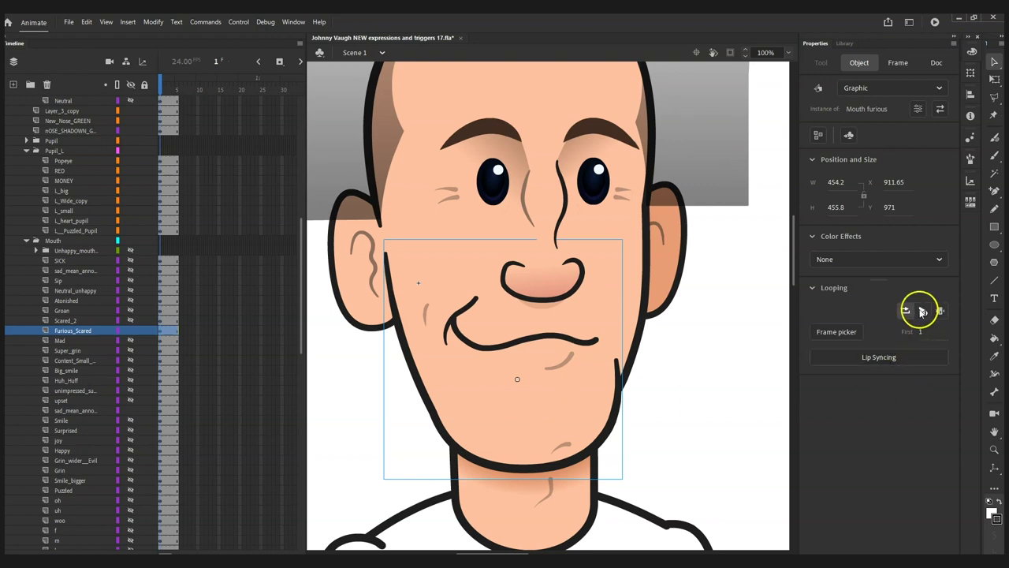
mouse_move(161, 83)
left_mouse_down()
mouse_move(183, 80)
mouse_move(160, 86)
left_mouse_up()
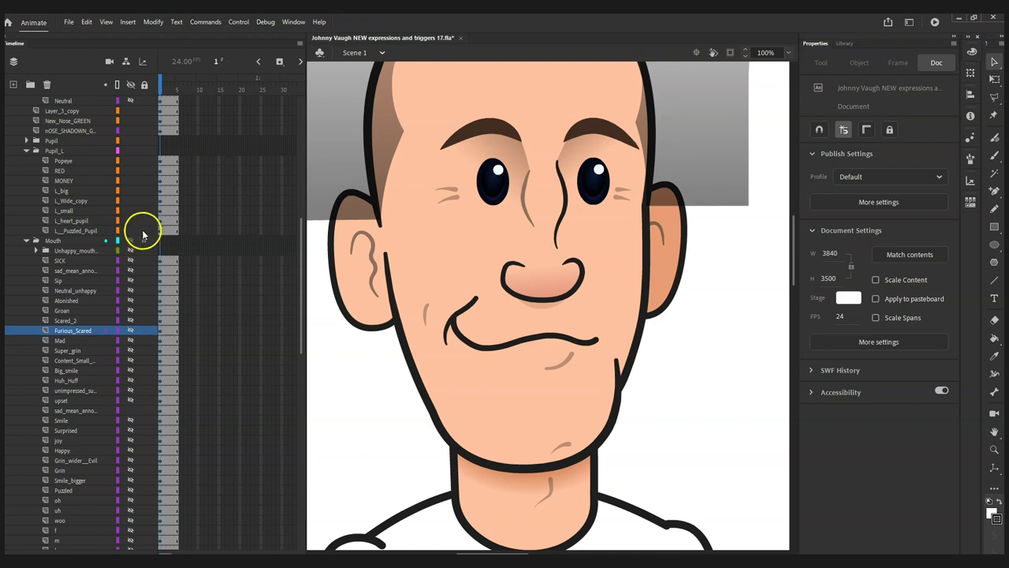
- Locate the Wide_eyed layer through its eyelid instance, hide it, and show the Blink layer in the Right_lids folder
left_click(452, 204)
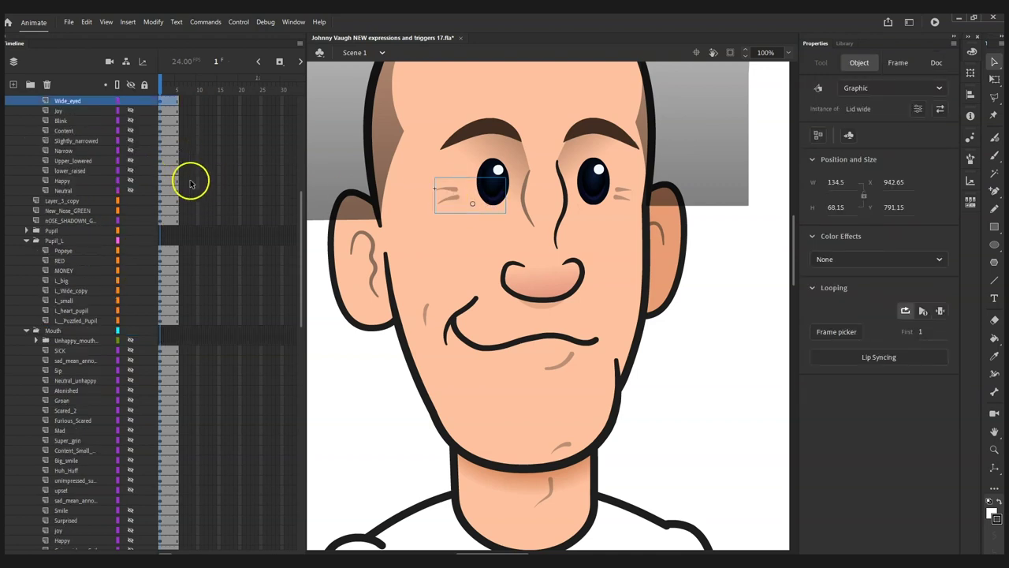
scroll(99, 184, "up", 5)
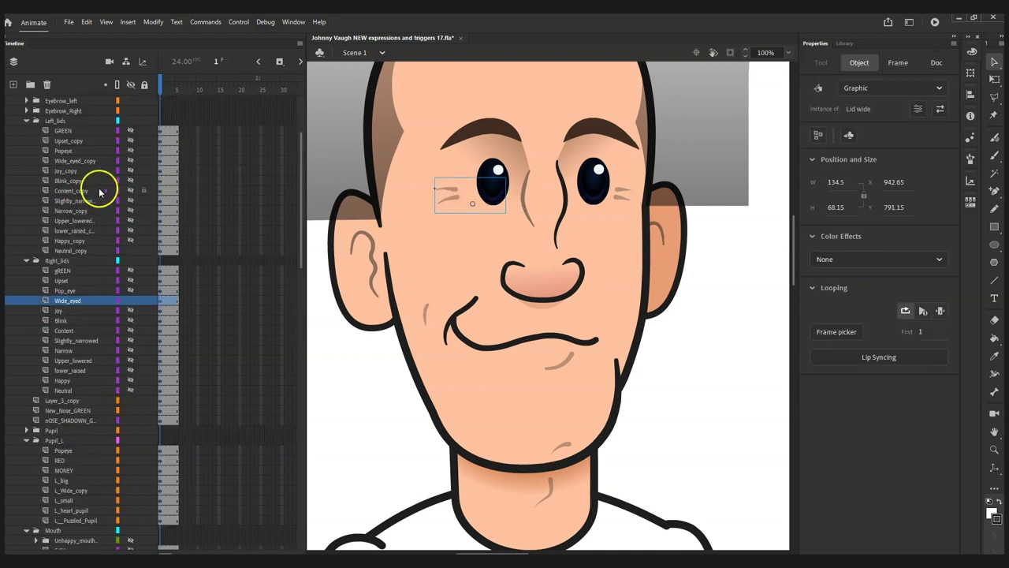
left_click(134, 298)
key("Delete")
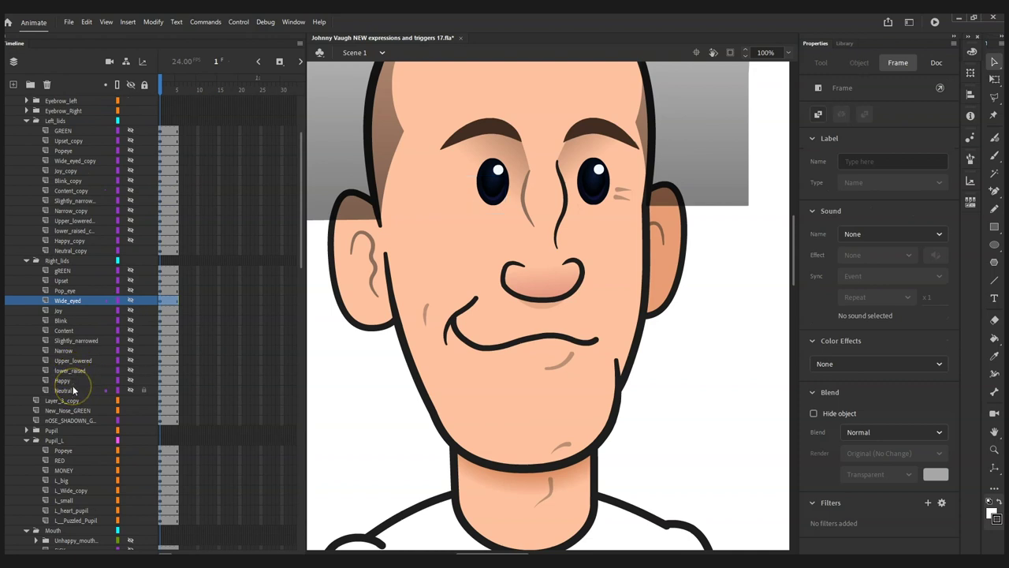
left_click(130, 320)
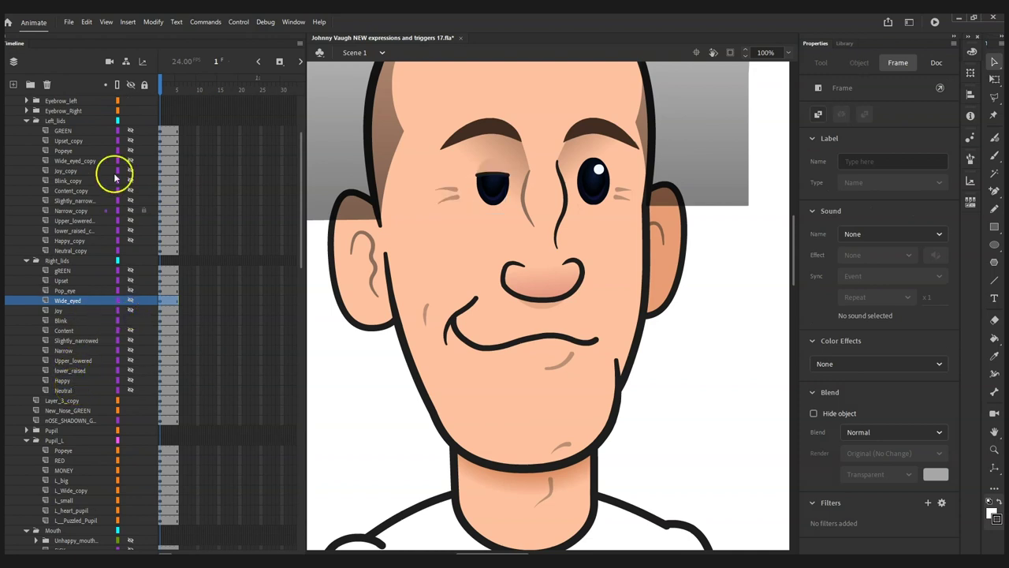
- Open the Lid blink symbol, scrub and play its lid-closing animation through frame 5, and return to Scene 1
left_click(484, 172)
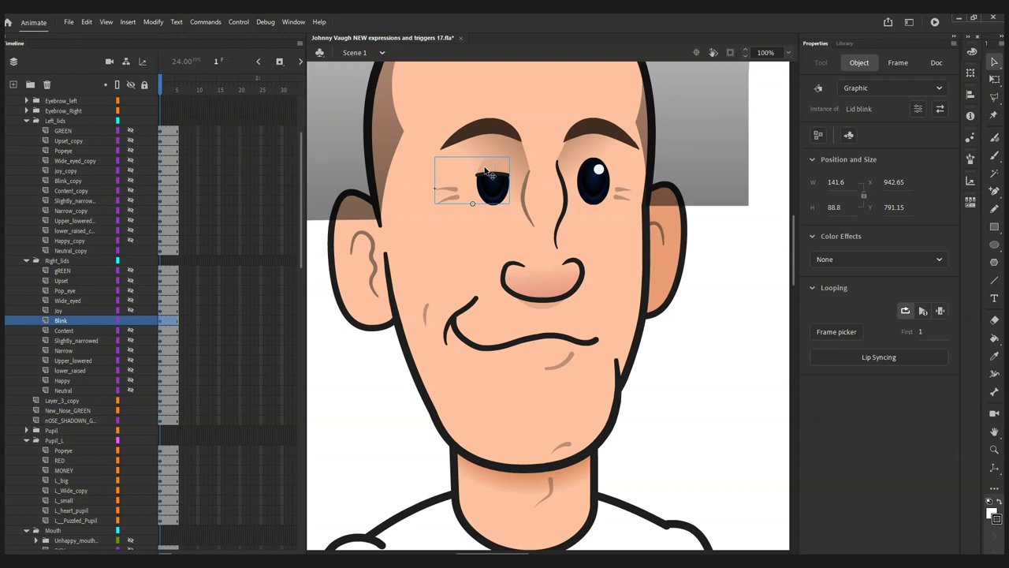
double_click(484, 171)
left_click(160, 82)
mouse_move(160, 87)
left_mouse_down()
mouse_move(195, 88)
mouse_move(160, 88)
left_mouse_up()
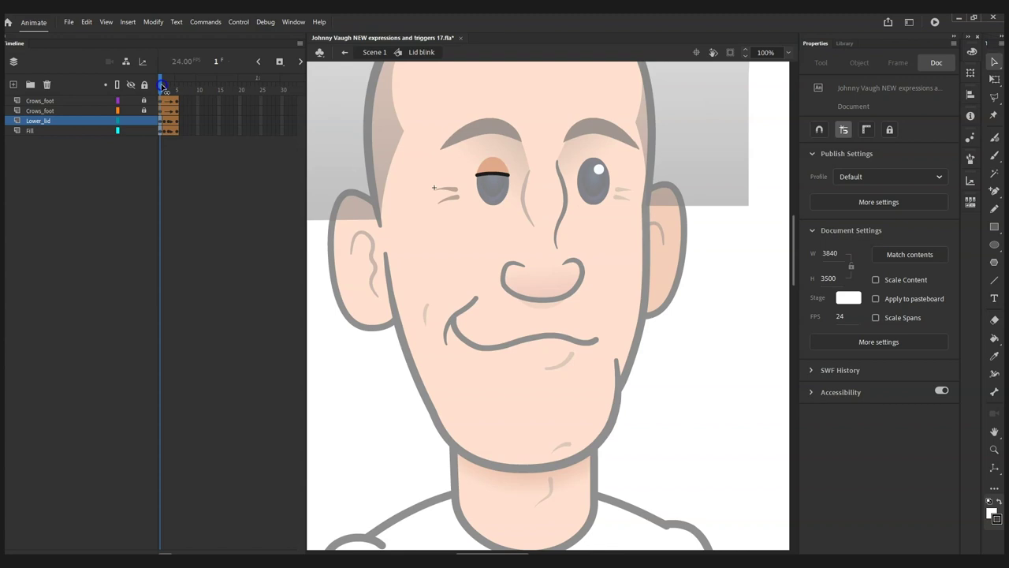
left_click_drag(163, 87, 165, 87)
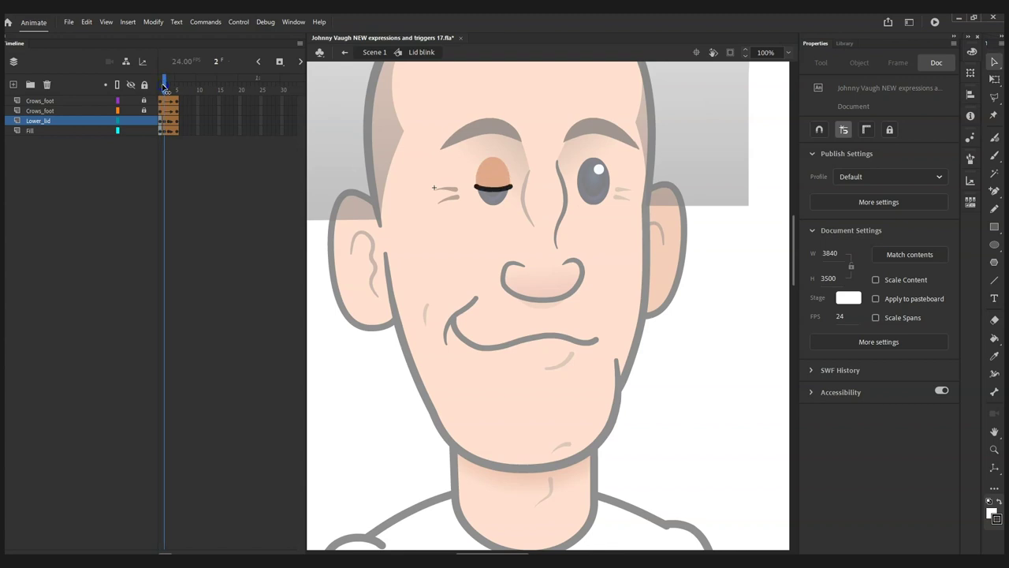
mouse_move(164, 87)
left_mouse_down()
mouse_move(176, 87)
mouse_move(159, 86)
left_mouse_up()
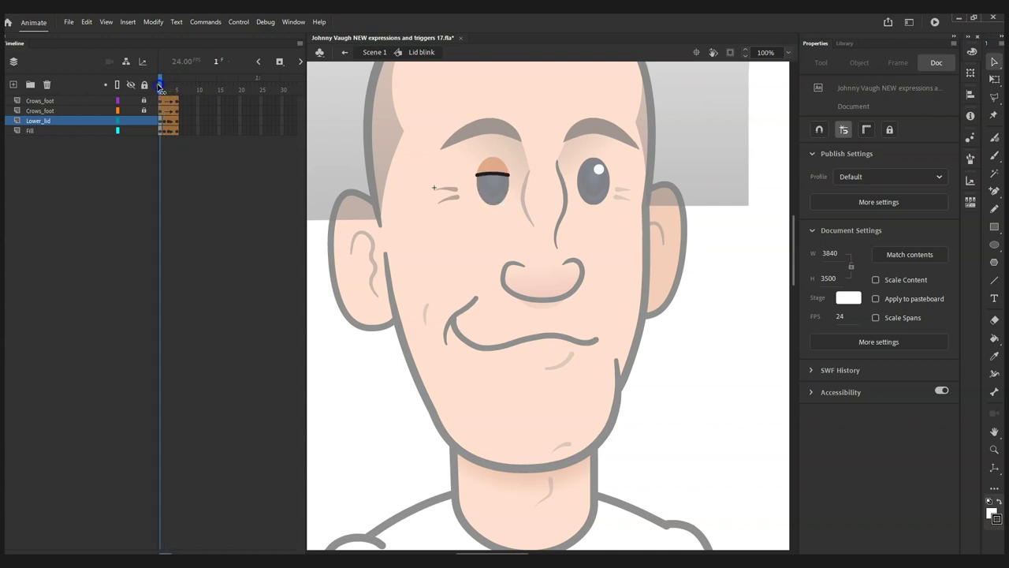
mouse_move(159, 85)
left_mouse_down()
mouse_move(179, 88)
mouse_move(160, 87)
left_mouse_up()
key("Return")
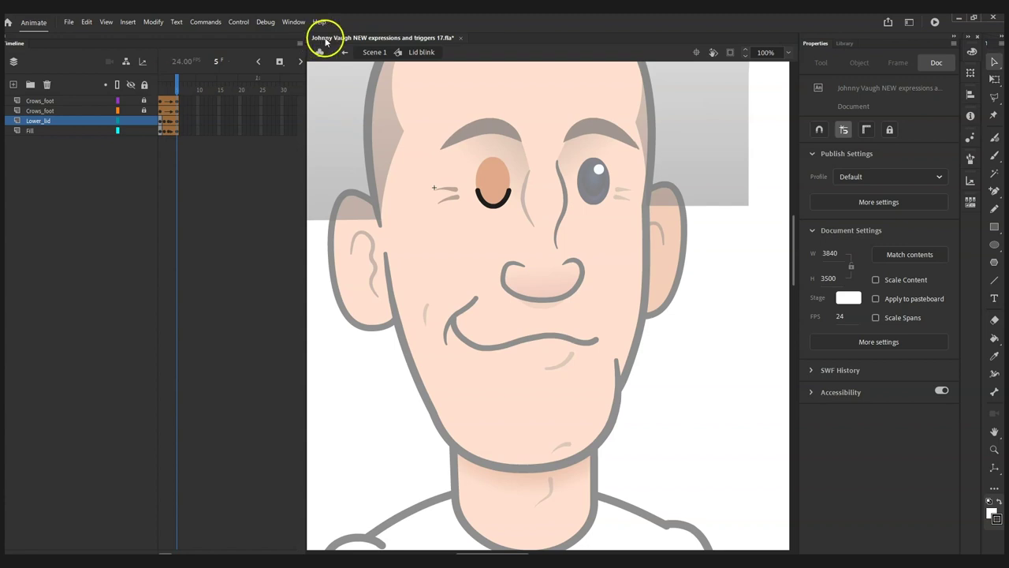
left_click(374, 53)
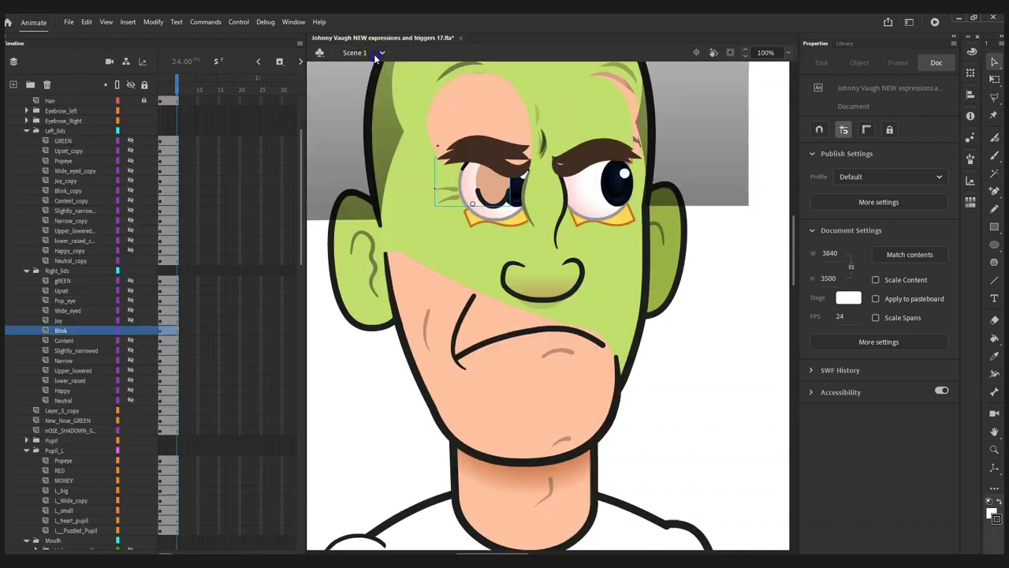
- Hide the Blink layer and the Right_lids folder, and preview the Narrow right lid at frame 5
left_click(134, 332)
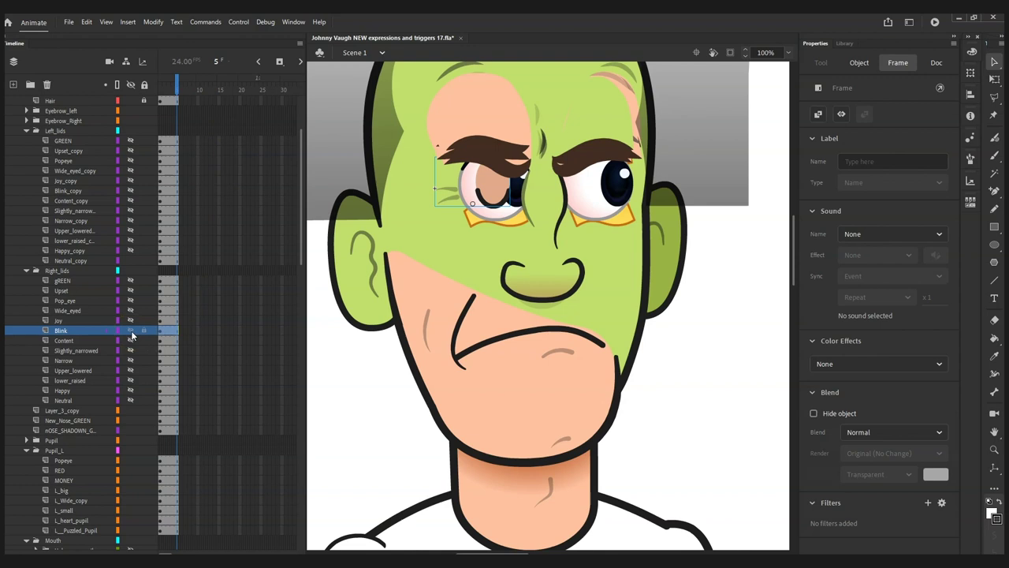
left_click(130, 271)
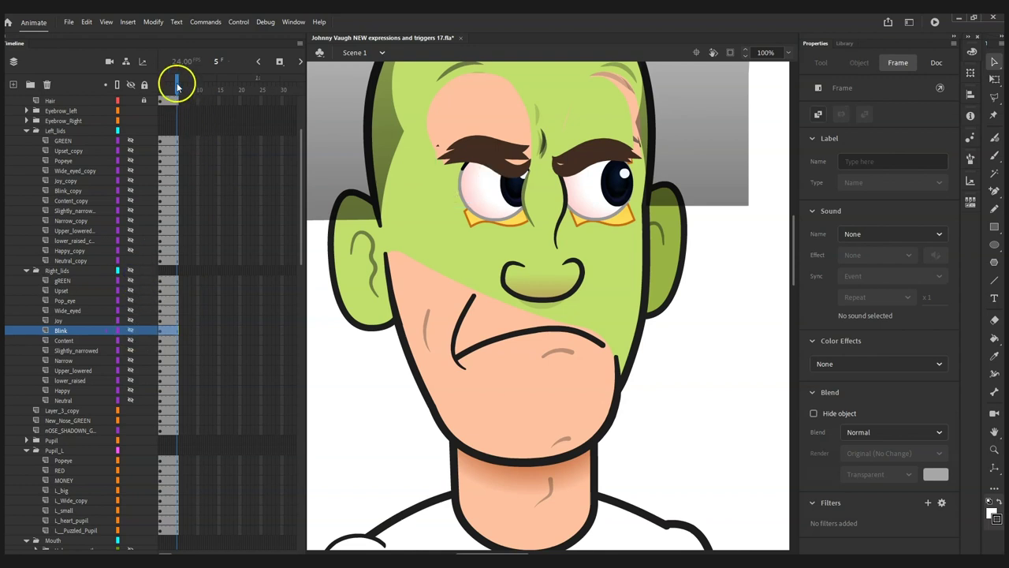
left_click(130, 361)
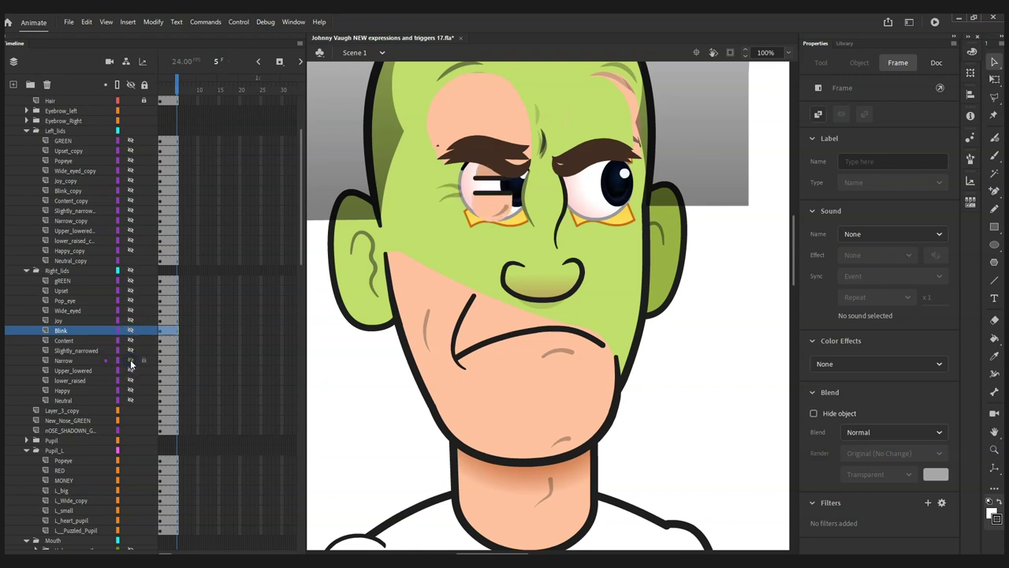
- Hide all layers, and preview the Happy right lid on its own at frames 5 and 4
left_click(130, 84)
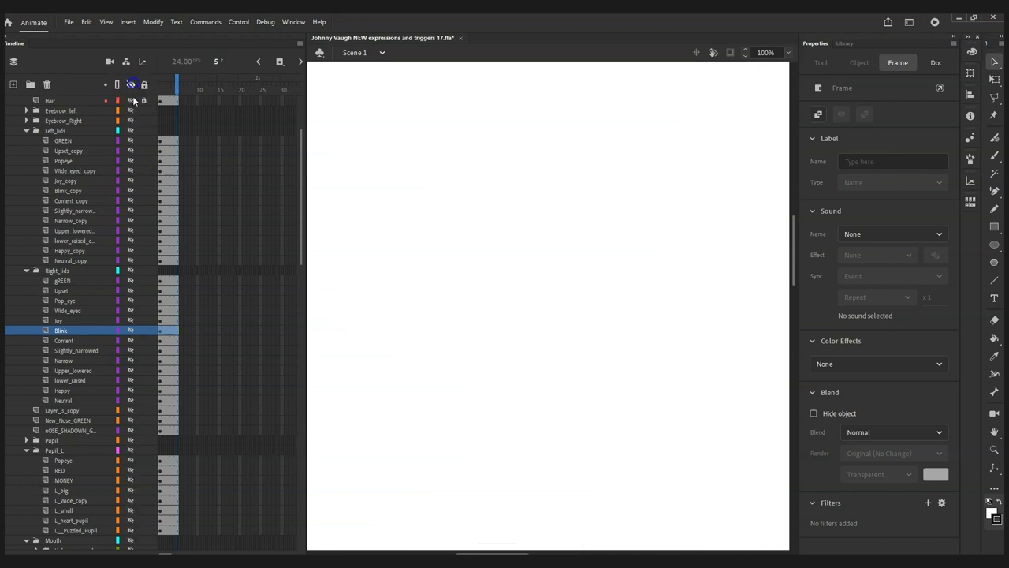
left_click(130, 342)
left_click(128, 396)
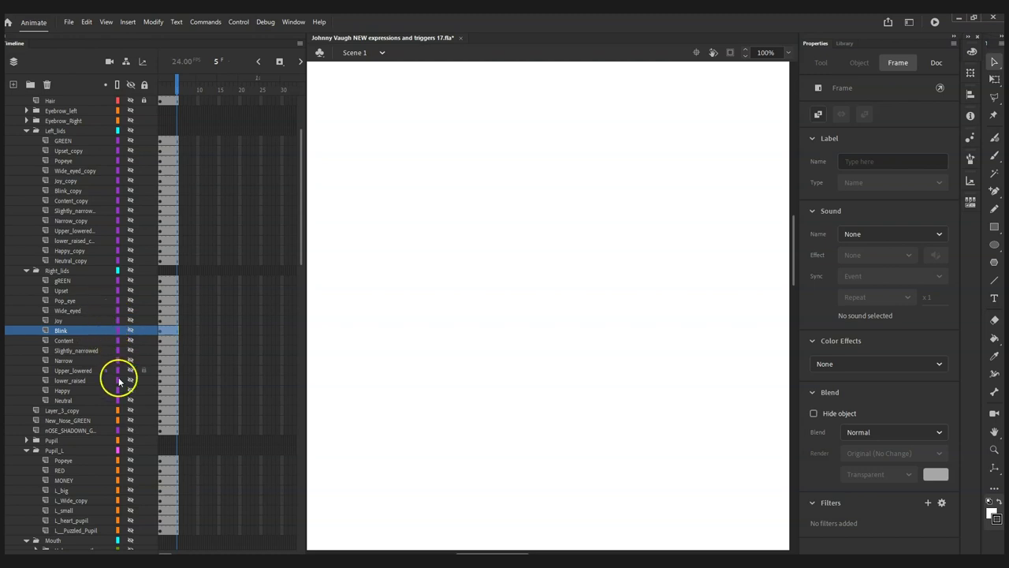
left_click(129, 390)
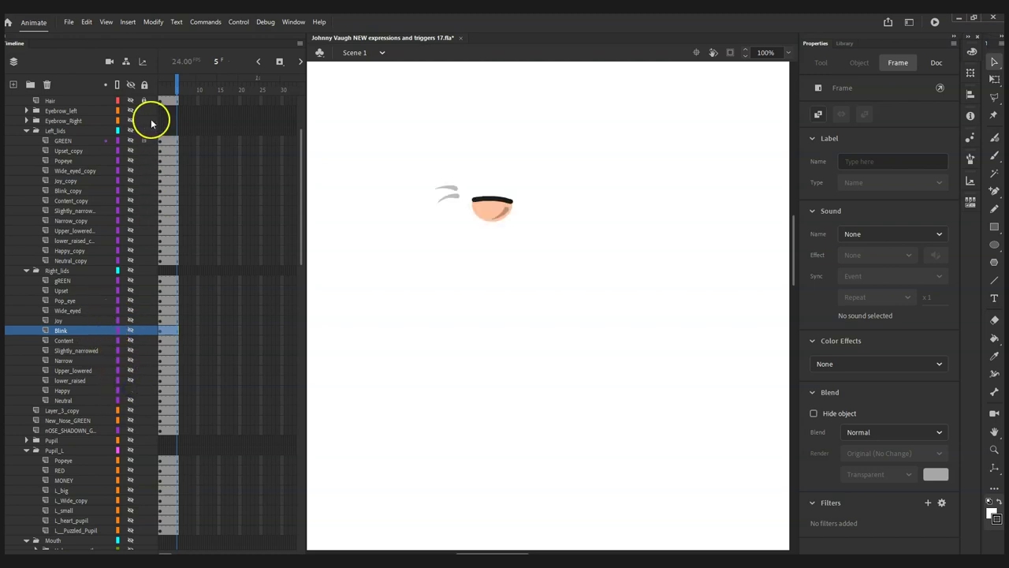
left_click_drag(177, 86, 173, 88)
left_click(130, 392)
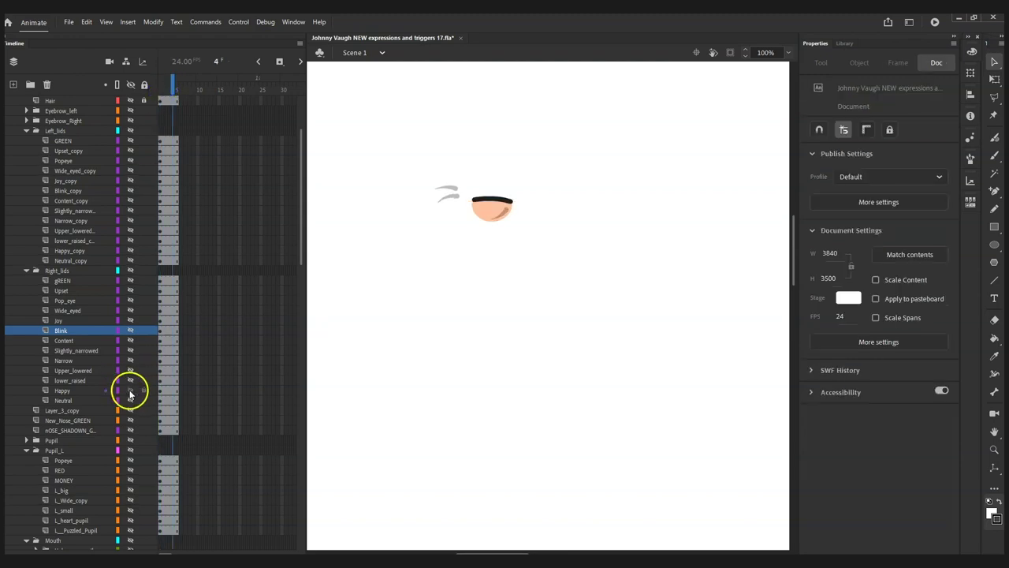
- Preview the Narrow right lid on its own, scrubbing from frame 4 back to frame 1
left_click(129, 361)
left_click(173, 81)
left_click_drag(173, 81, 160, 82)
left_click(155, 347)
left_click(128, 361)
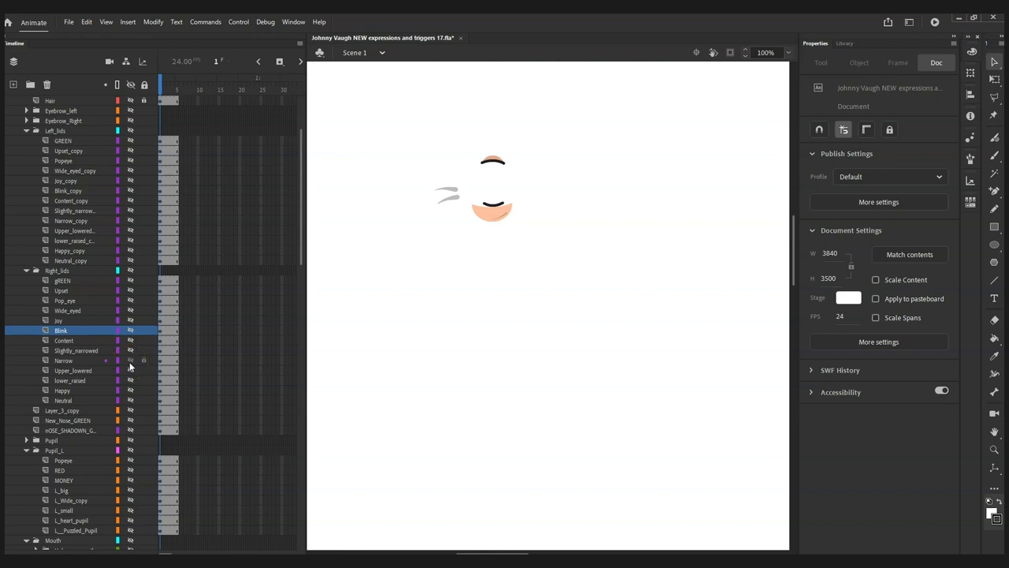
- Hide the Narrow lid, preview the Upper_lowered right lid at frame 1, and scrub the Happy right lid between frames 4 and 1
left_click(130, 361)
left_click(131, 372)
mouse_move(163, 84)
left_mouse_down()
mouse_move(175, 84)
mouse_move(161, 84)
left_mouse_up()
left_click(149, 315)
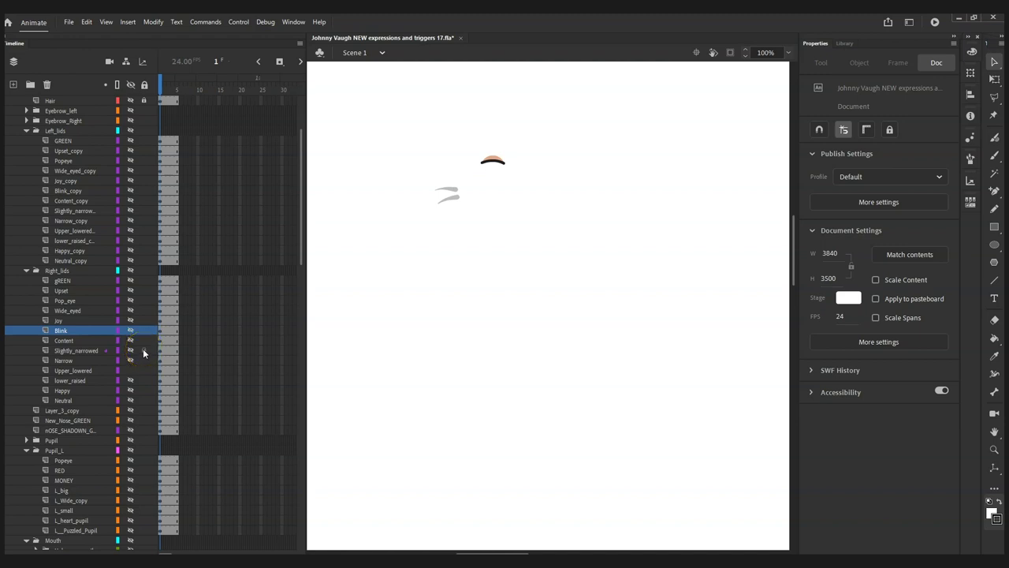
left_click_drag(143, 352, 173, 94)
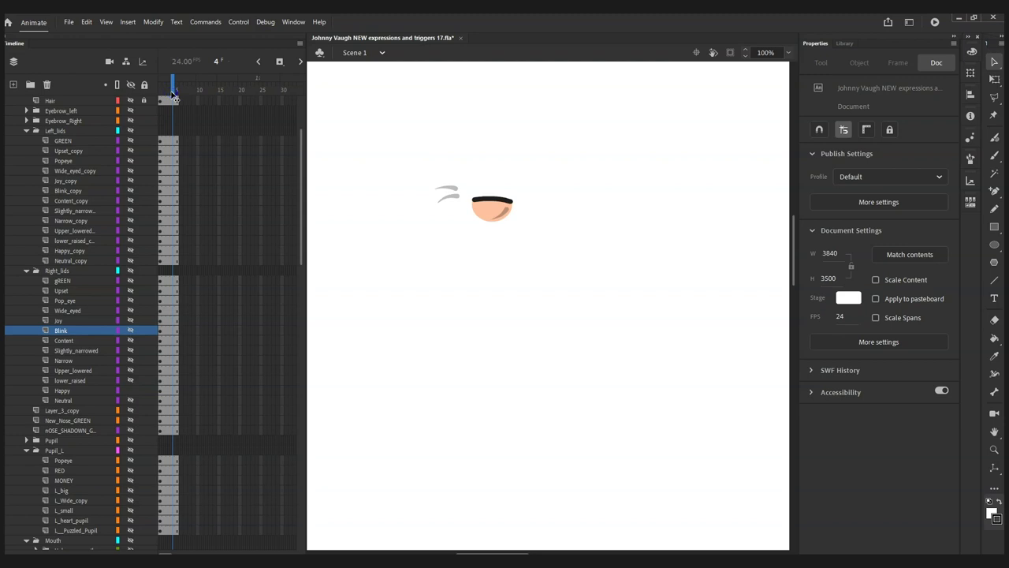
left_click_drag(174, 95, 160, 92)
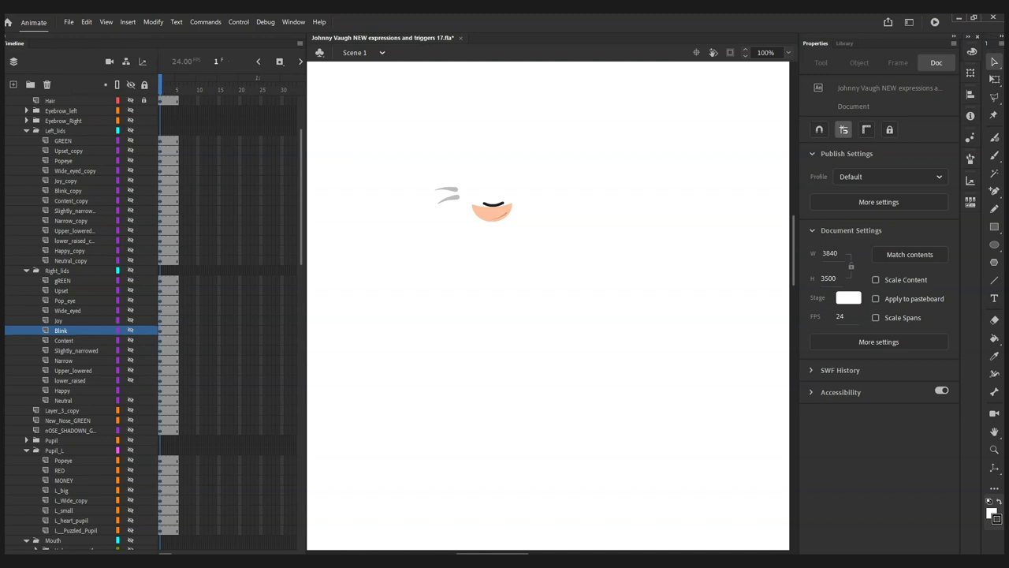
- Hide the Happy lid and show only the Aa mouth layer on the stage at frame 1
left_click(130, 390)
scroll(131, 387, "down", 15)
left_click(128, 388)
left_click(130, 220)
left_click(236, 113)
left_click(168, 103)
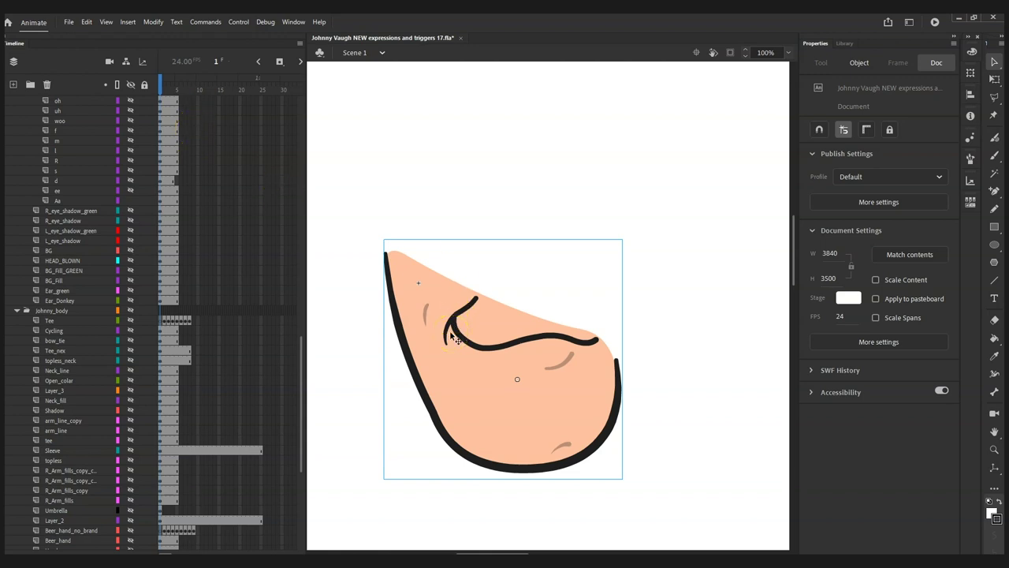
mouse_move(159, 83)
left_mouse_down()
mouse_move(181, 85)
mouse_move(164, 87)
left_mouse_up()
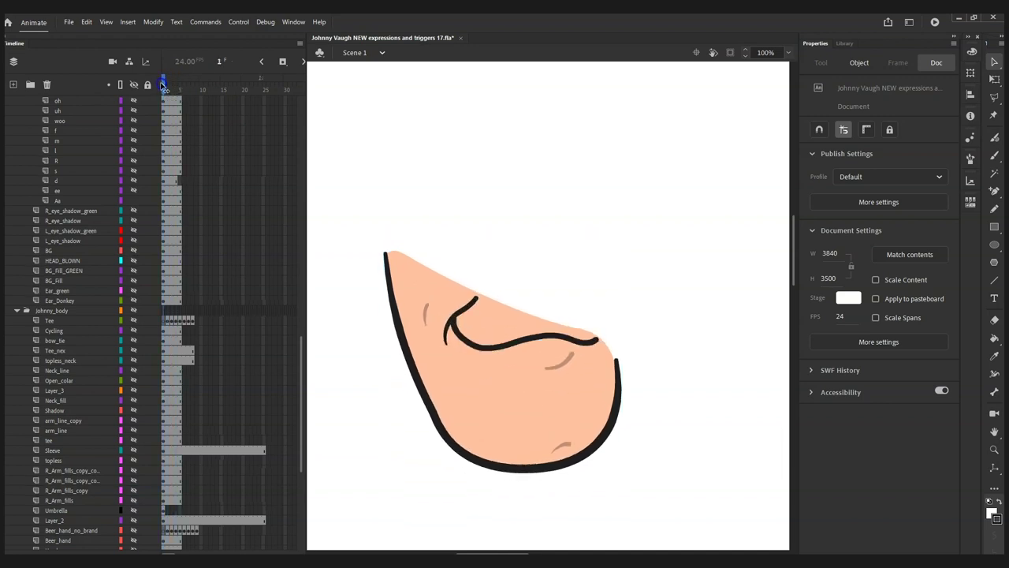
- Start a movie export and browse through the Radio X show's Johnny Animations and Mouths folders to the aa folder
left_click(69, 23)
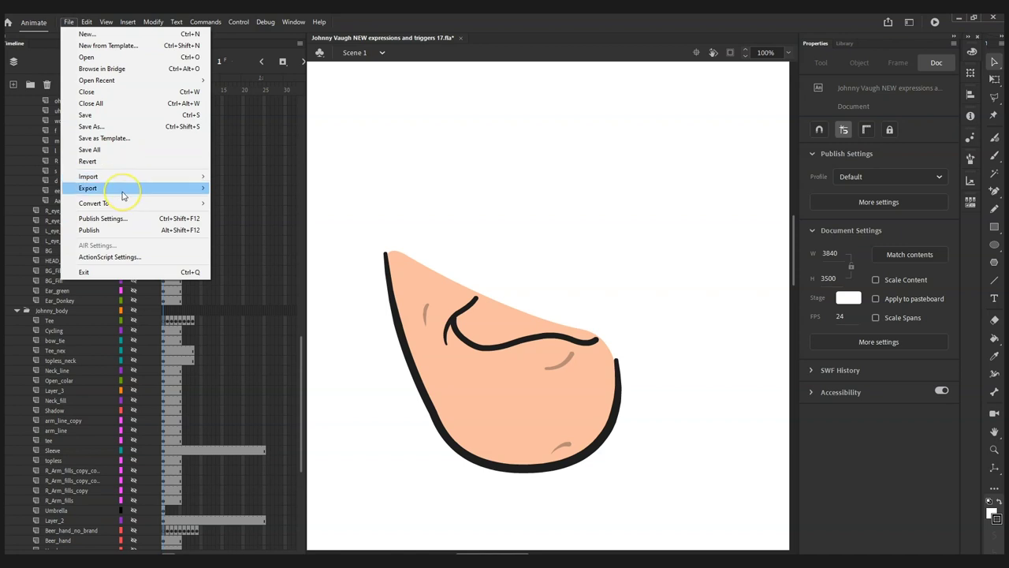
mouse_move(123, 196)
left_click(268, 212)
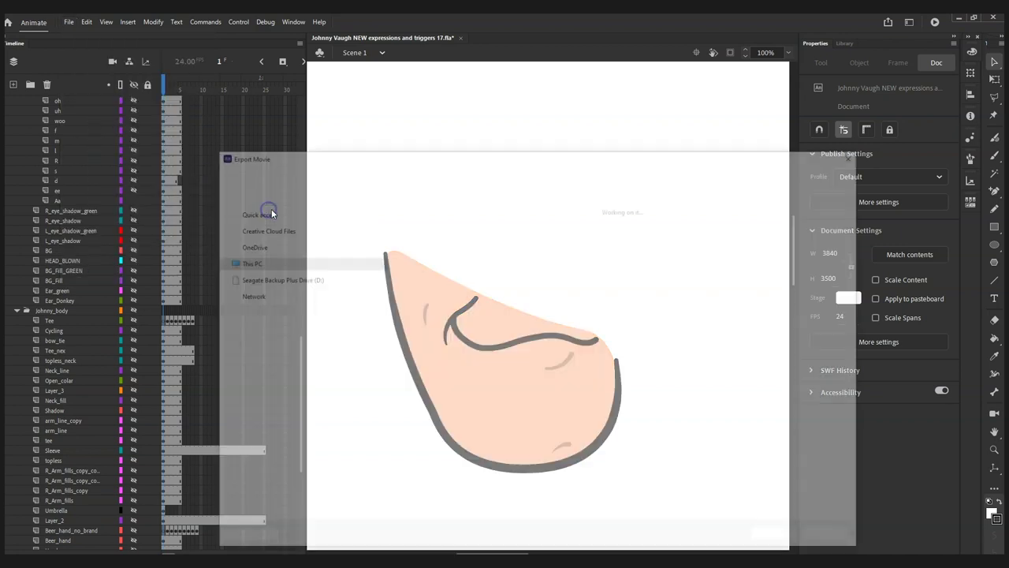
left_click(523, 171)
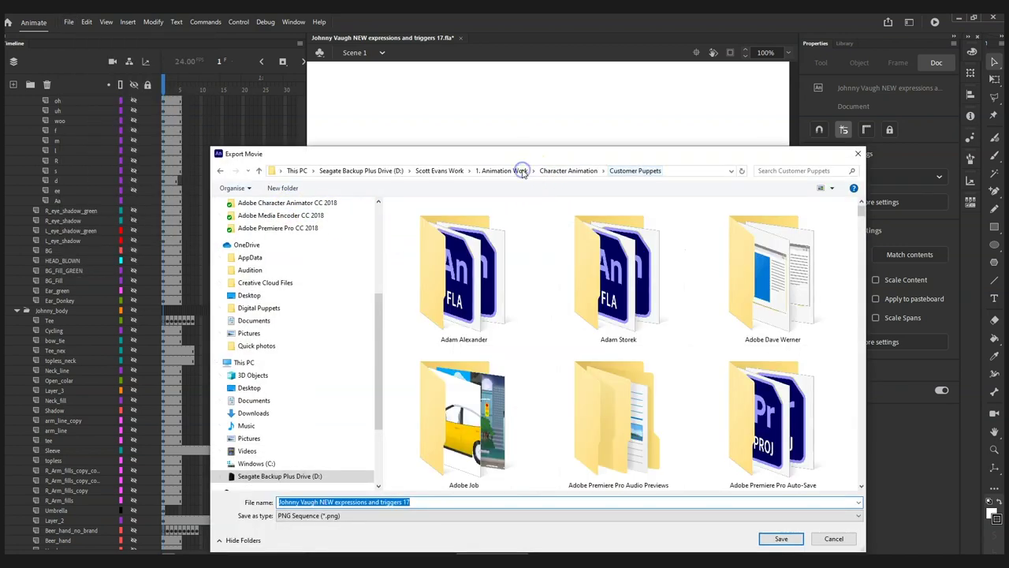
left_click(599, 286)
key("r")
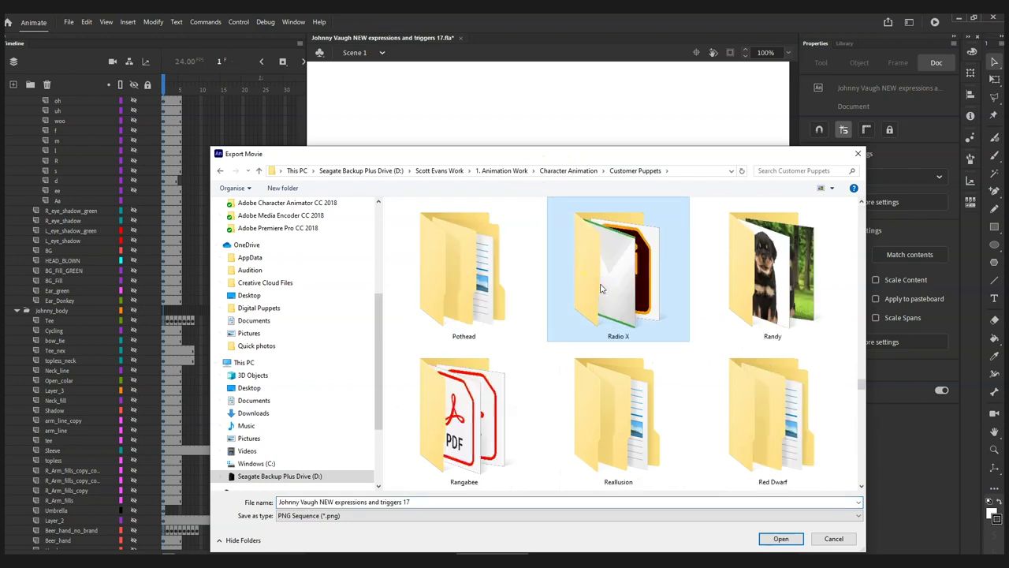
double_click(601, 286)
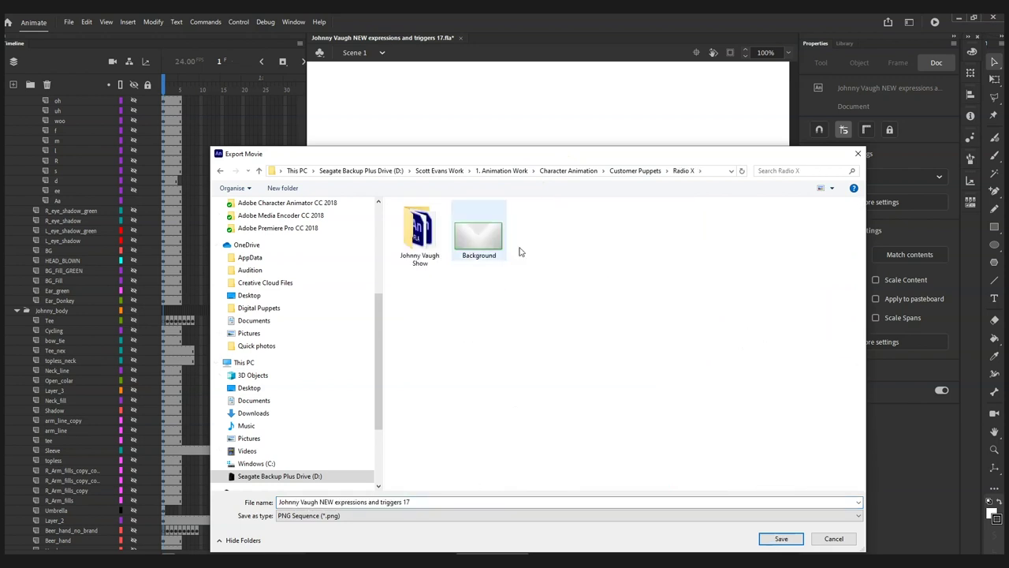
double_click(418, 234)
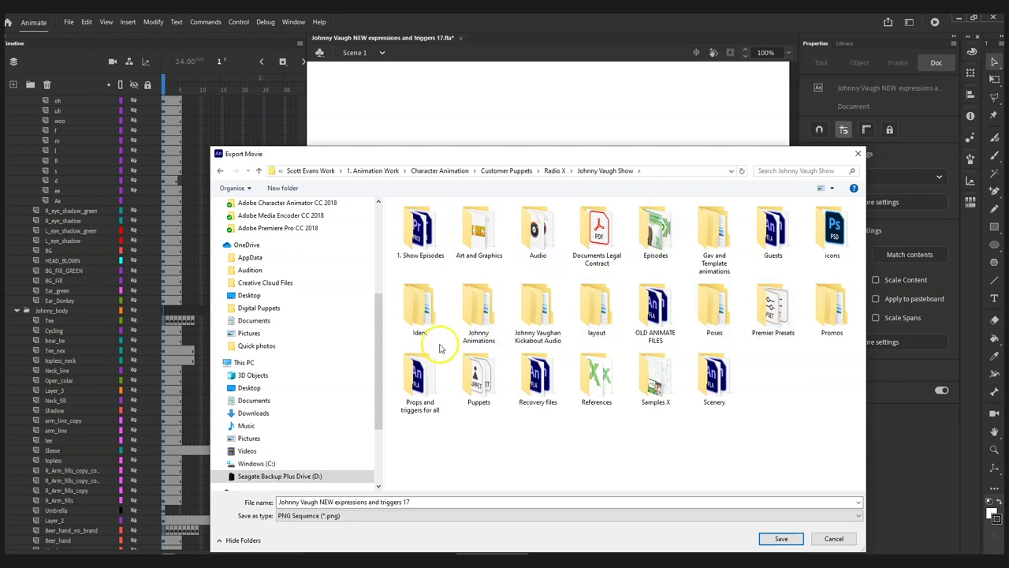
double_click(476, 318)
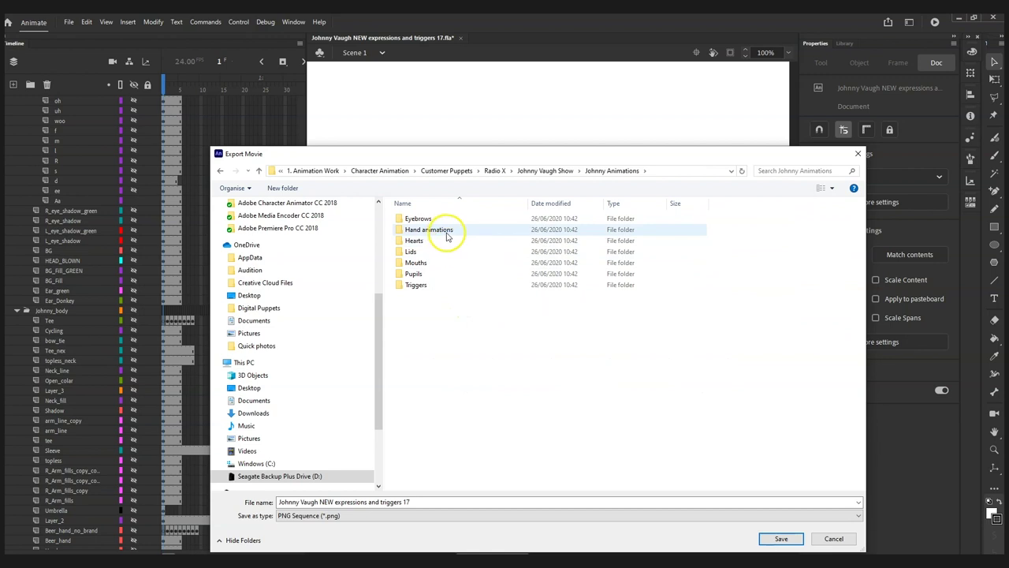
double_click(446, 265)
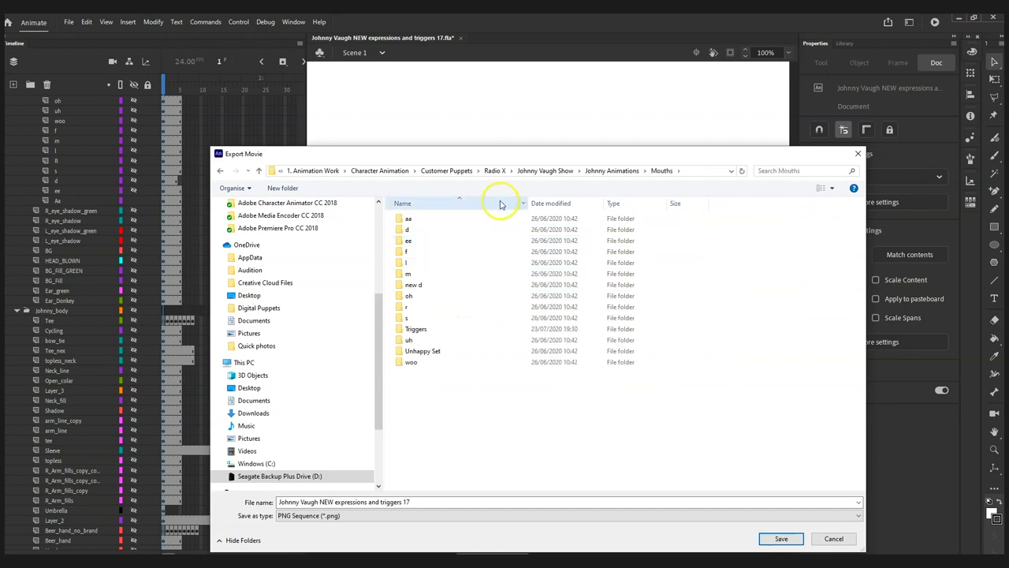
double_click(431, 222)
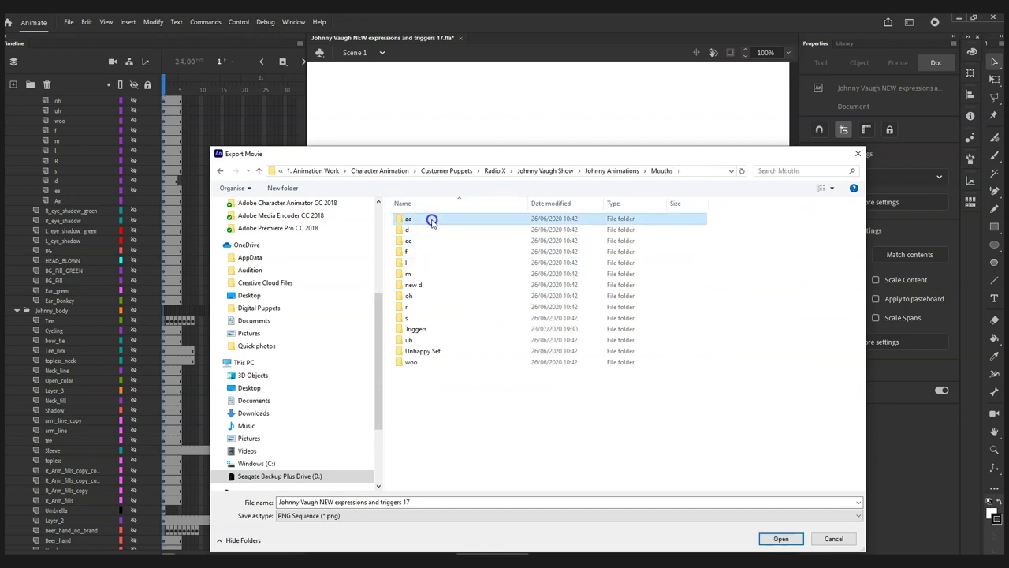
- Review the aa mouth frames and the PNG Sequence format among the export file types, and close the export dialog without saving
left_click(416, 506)
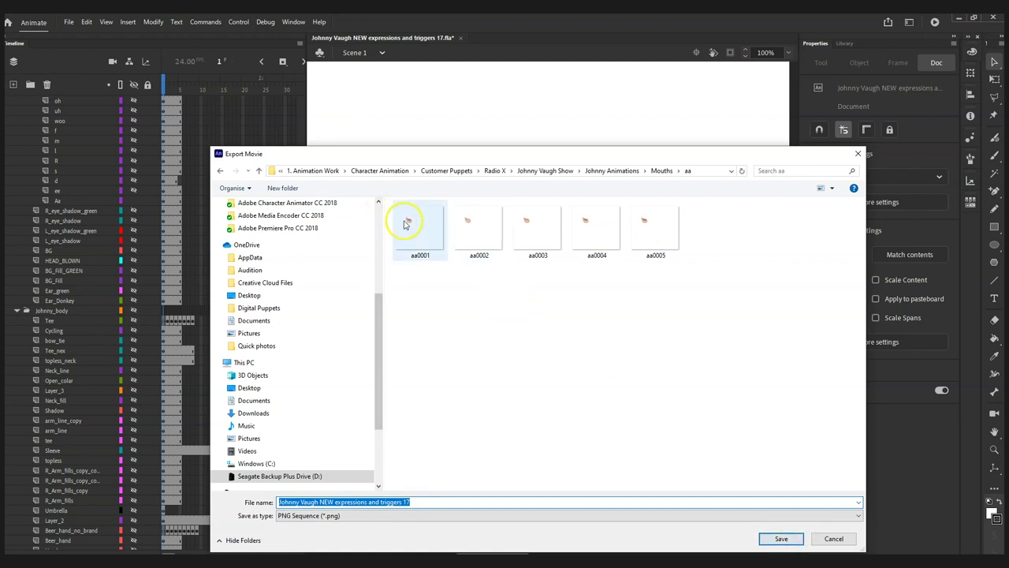
left_click(311, 515)
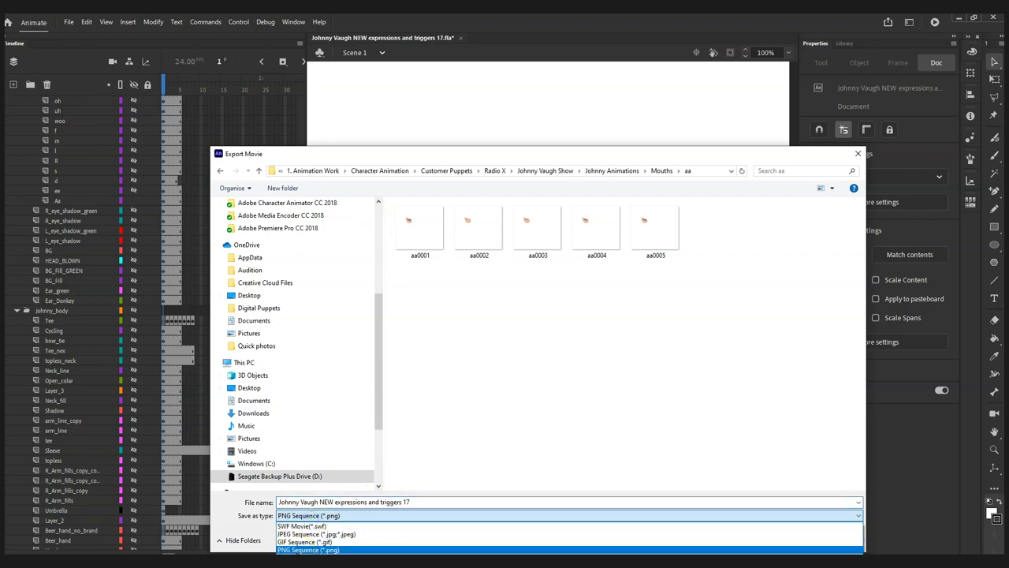
left_click(308, 549)
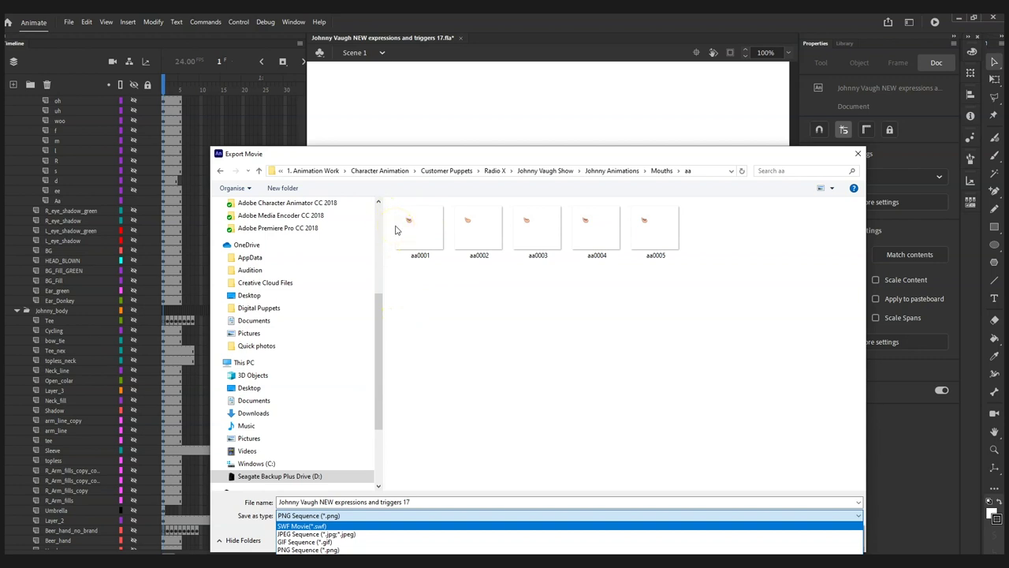
left_click(795, 406)
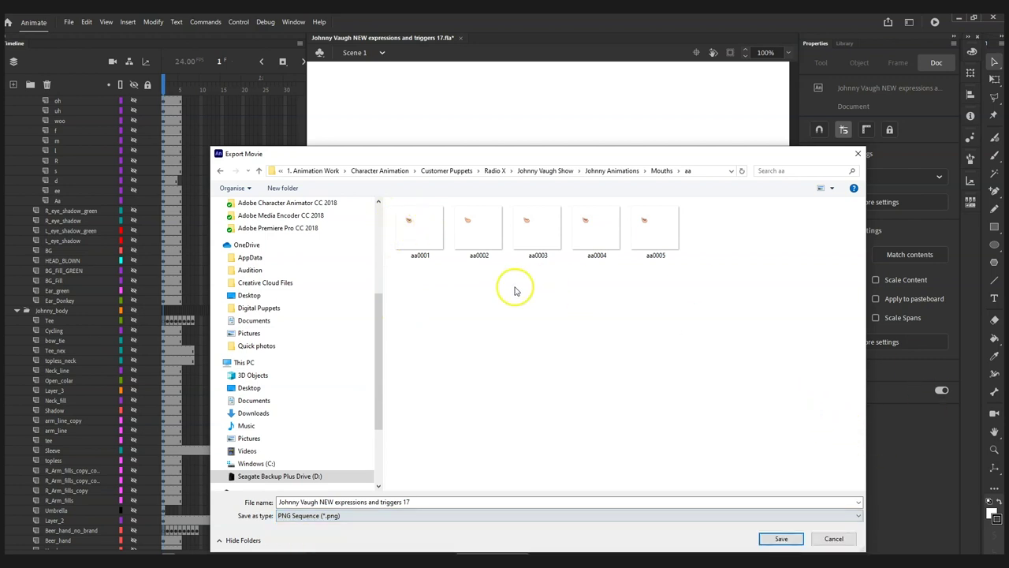
left_click(858, 153)
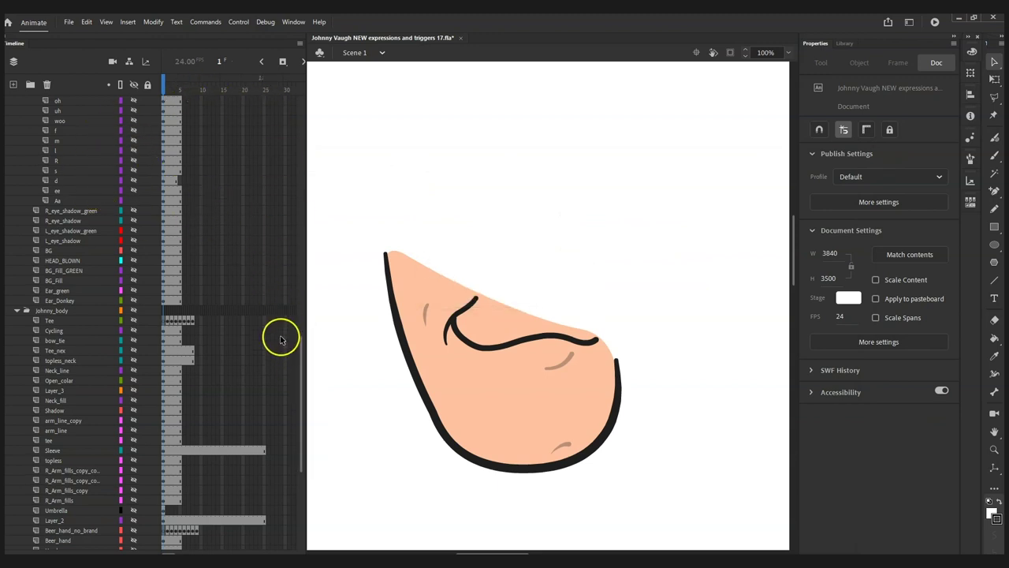
- Make all layers visible so the whole puppet shows on the stage, and clear the selection
left_click_drag(302, 356, 323, 289)
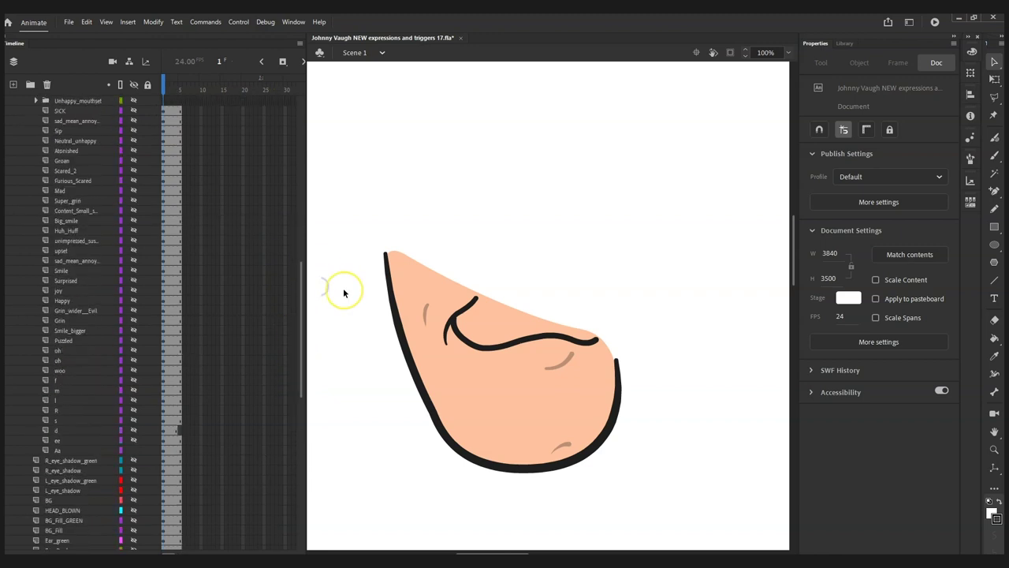
key("ctrl+minus")
key("ctrl+minus")
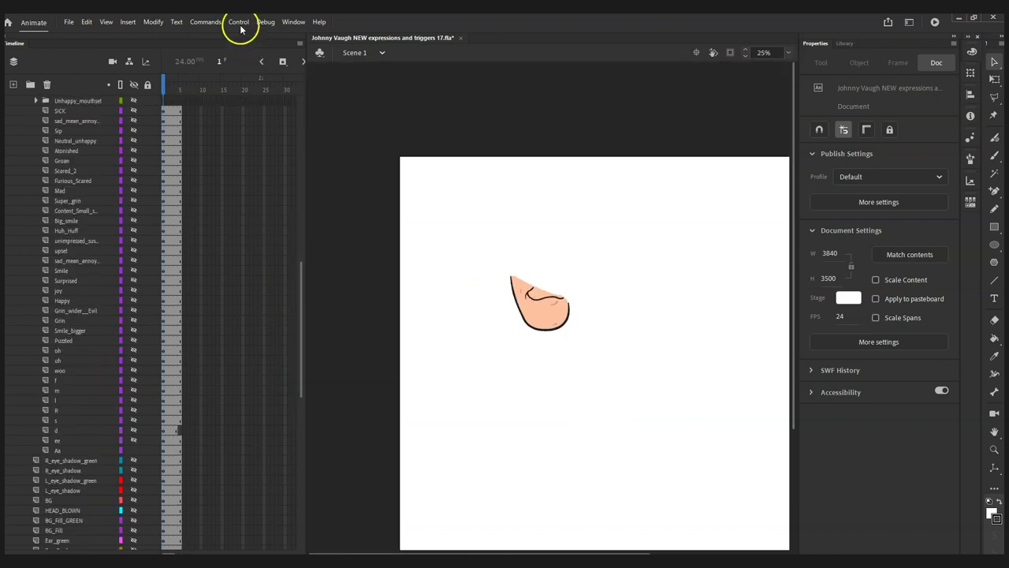
left_click(133, 85)
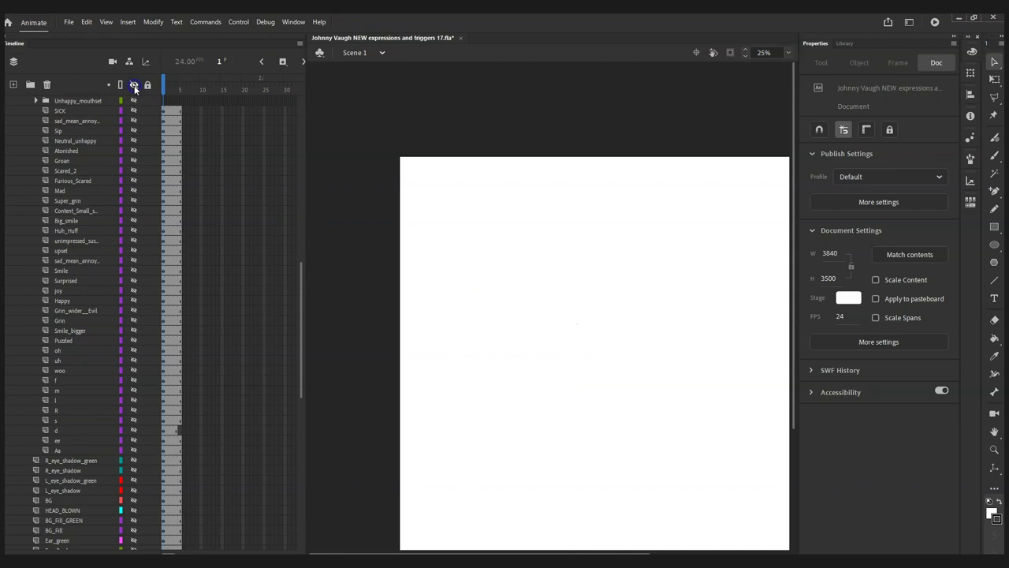
scroll(795, 205, "down", 3)
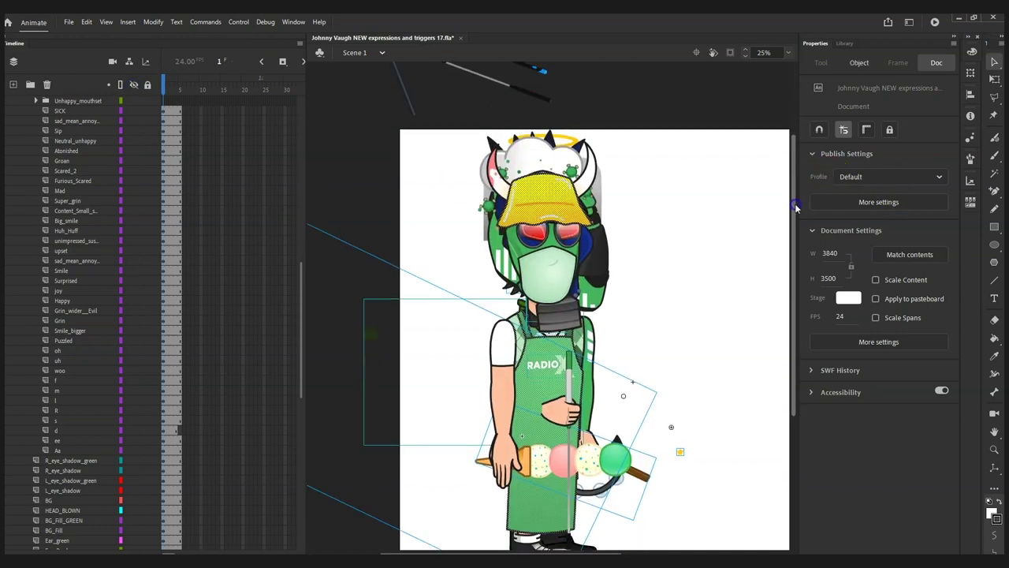
left_click(697, 183)
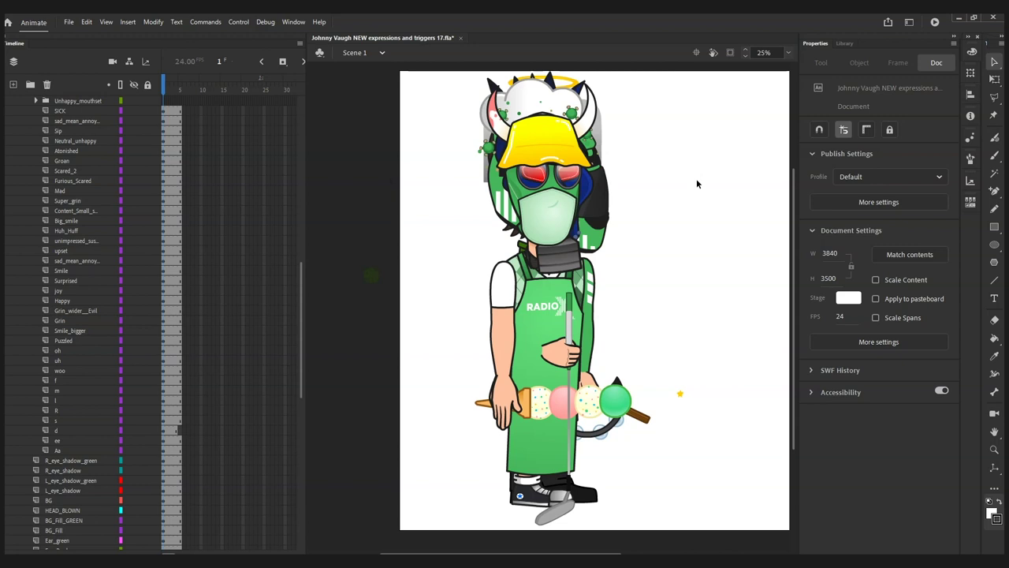
- Copy all of the puppet's artwork and paste it in place on a new top layer, with every other layer hidden
left_click_drag(426, 78, 666, 502)
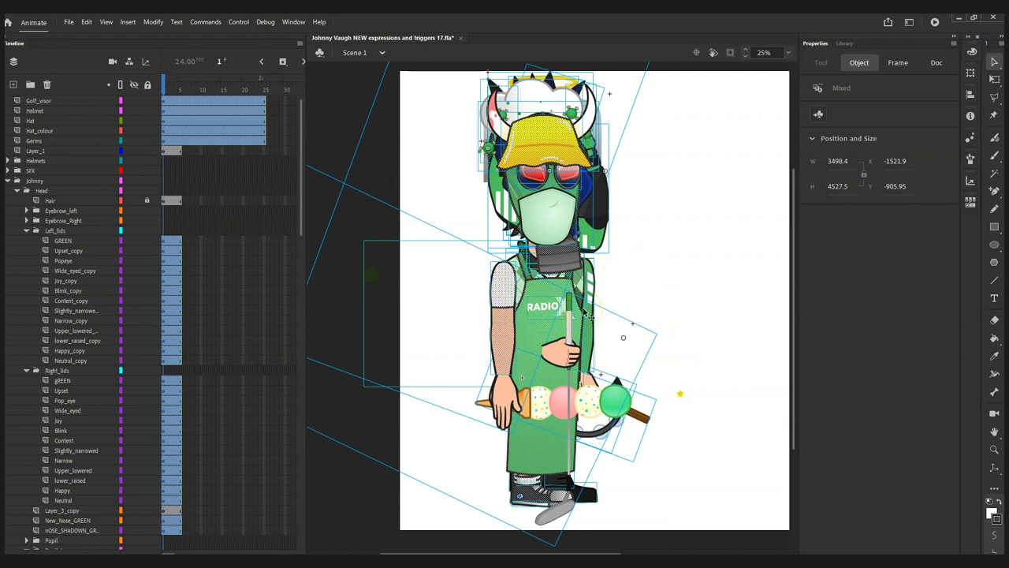
left_click(320, 134)
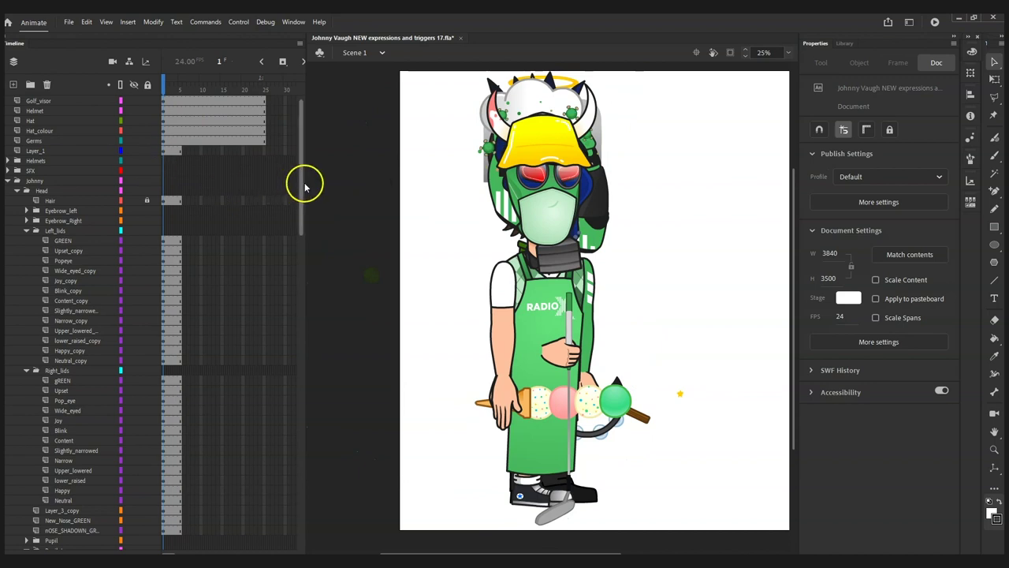
left_click(13, 85)
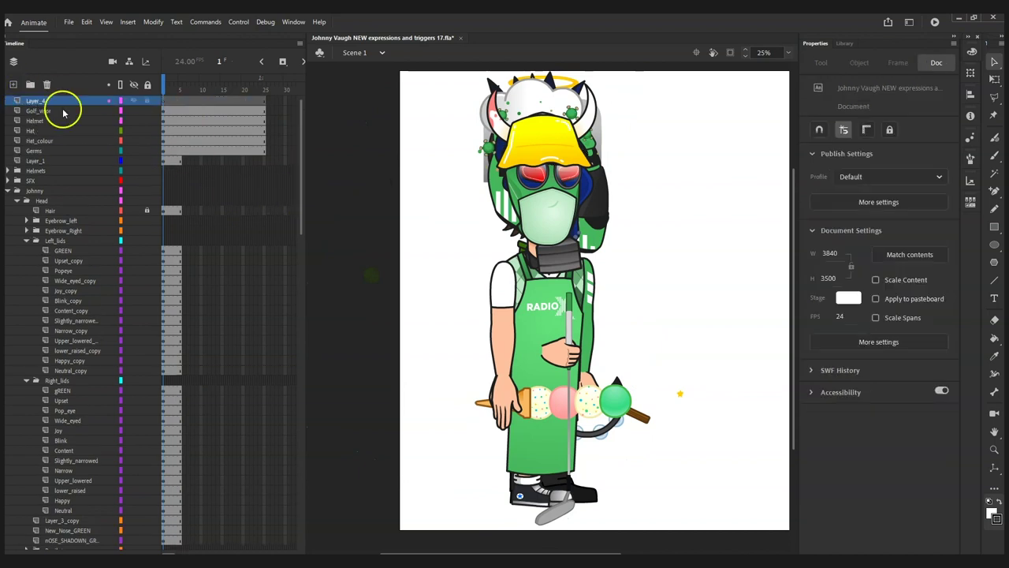
left_click(133, 85)
right_click(533, 204)
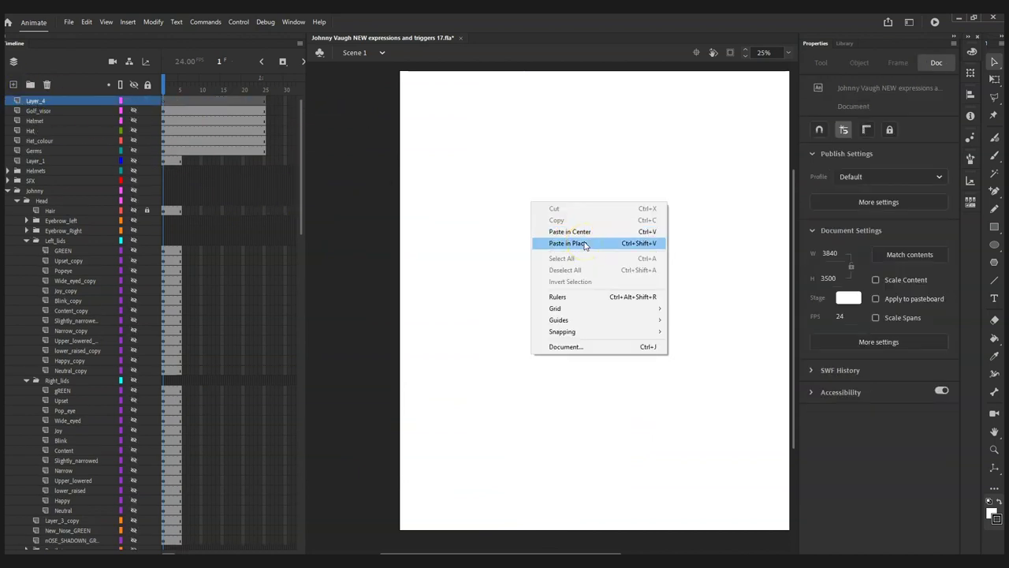
left_click(585, 244)
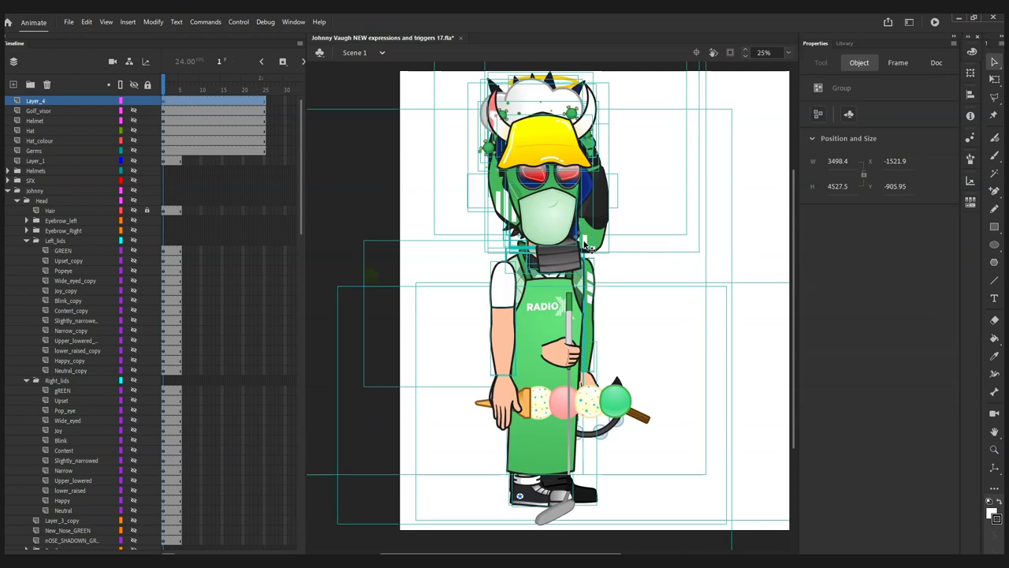
- Distribute the pasted puppet artwork to keyframes on the new layer, and scrub back to frame 4 to check the separate parts
right_click(544, 211)
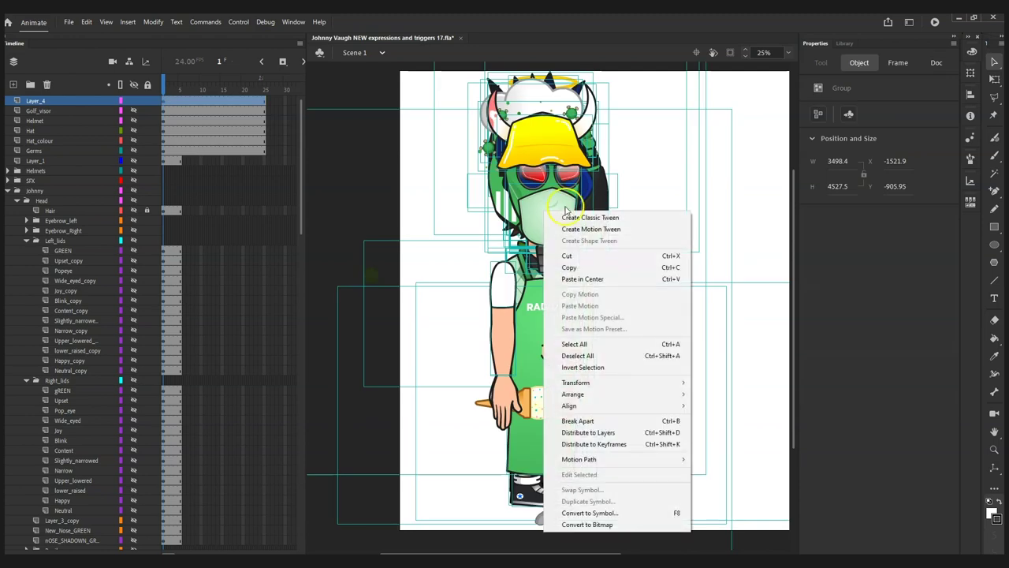
left_click(600, 447)
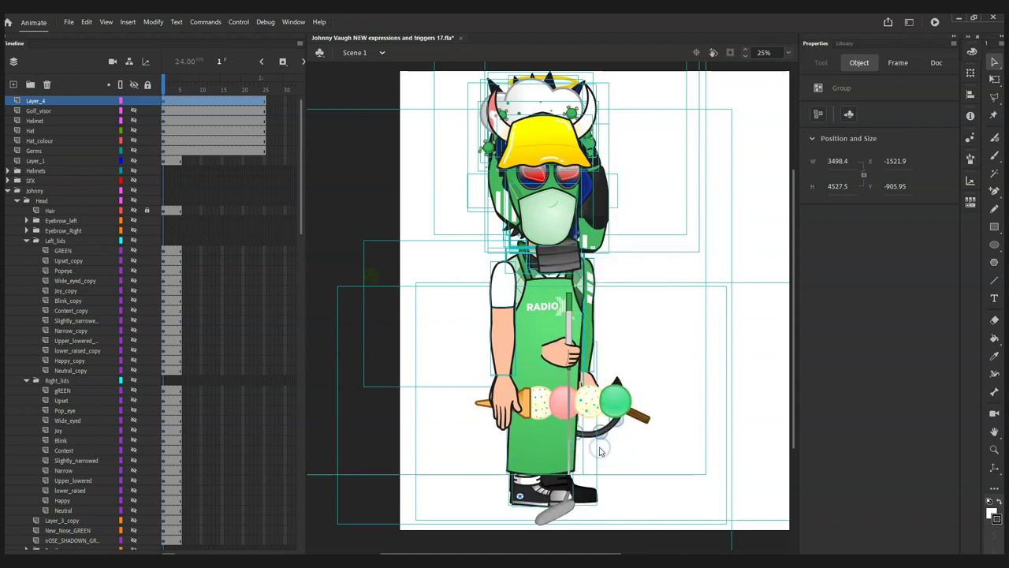
left_click_drag(210, 93, 170, 93)
- Start a PNG Sequence movie export and browse through Customer Puppets and Radio X to the Johnny Vaugh Show folder
left_click(67, 26)
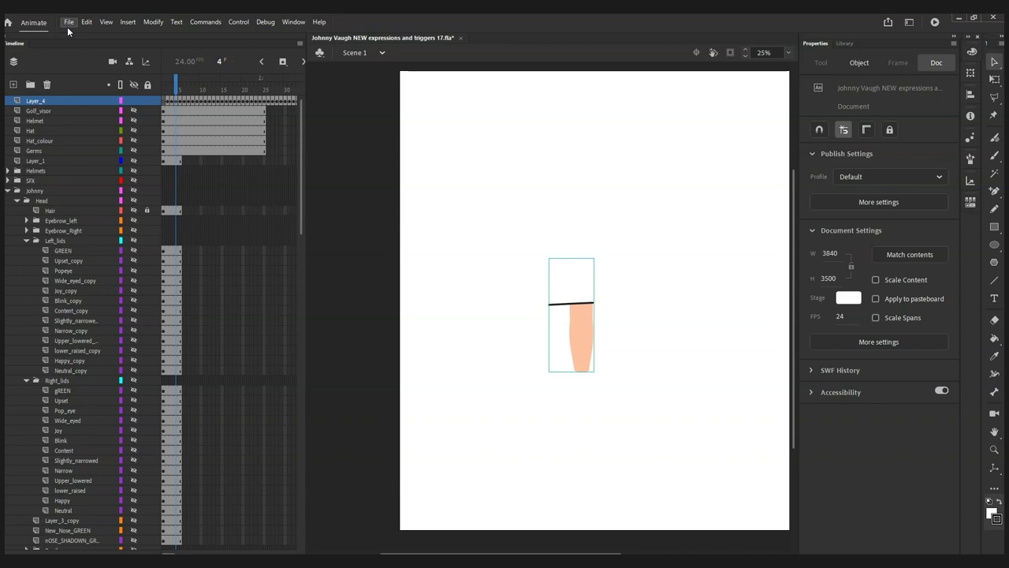
left_click(68, 23)
left_click(103, 193)
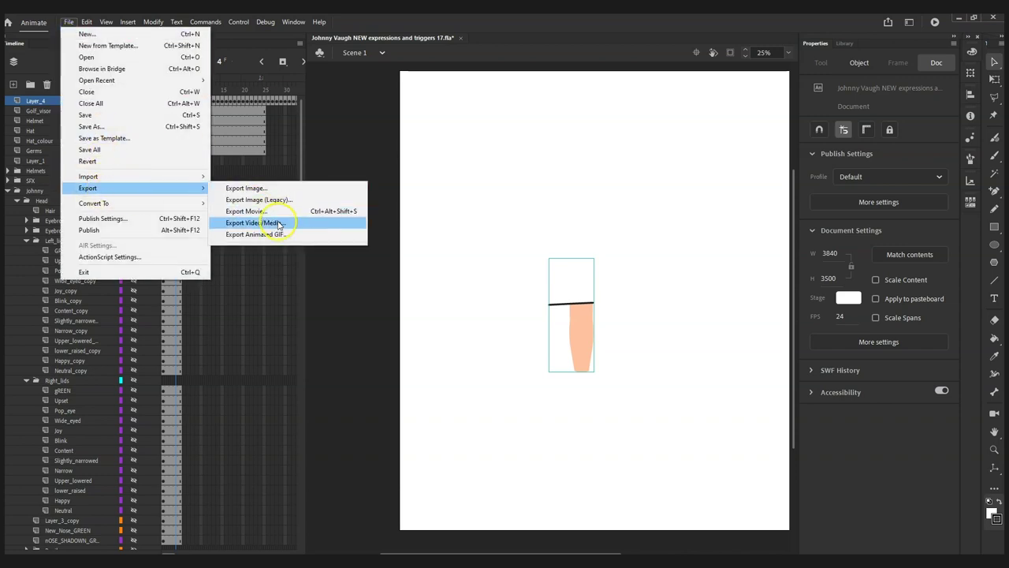
left_click(311, 207)
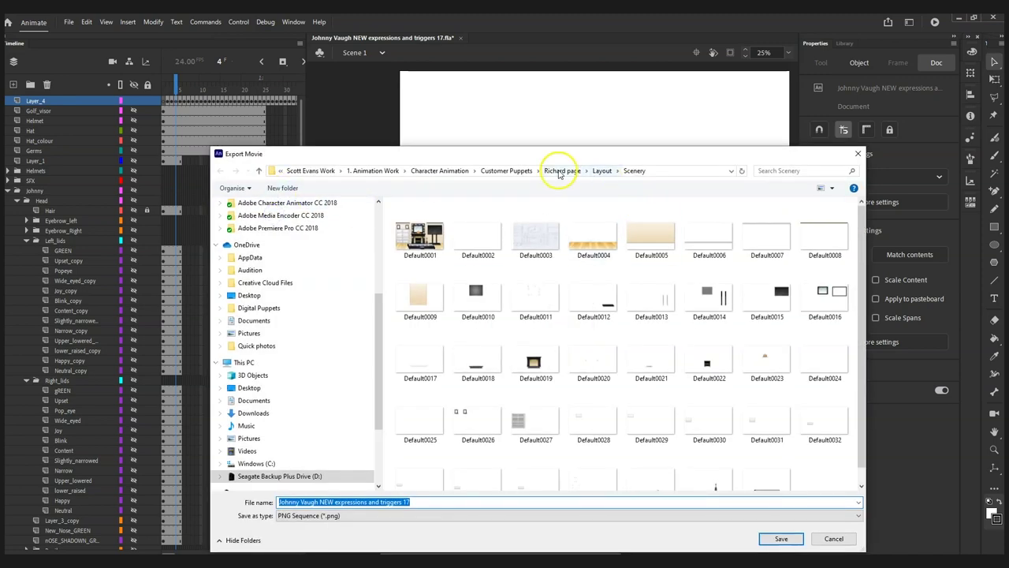
left_click(498, 170)
left_click(496, 286)
key("r")
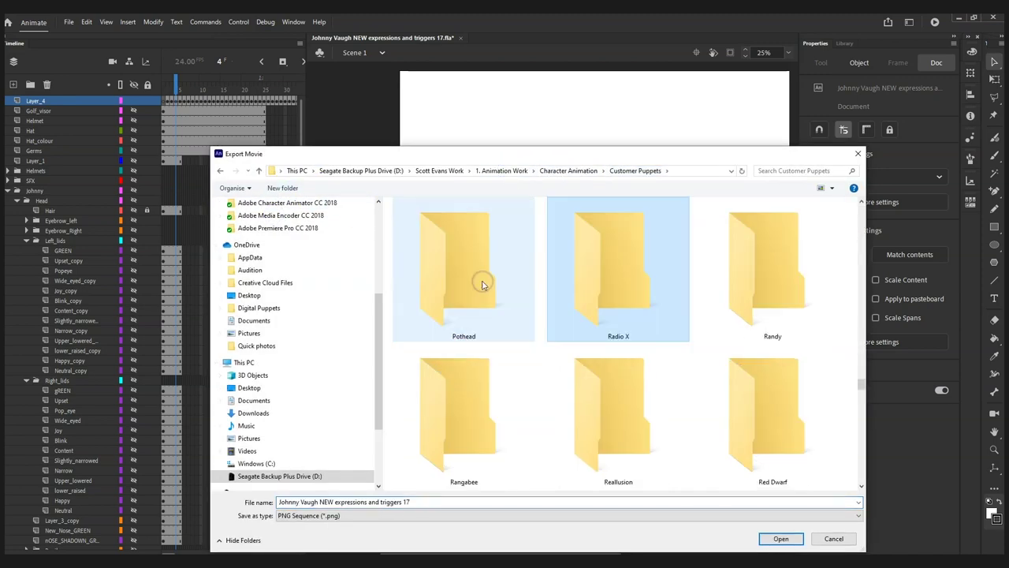
double_click(608, 299)
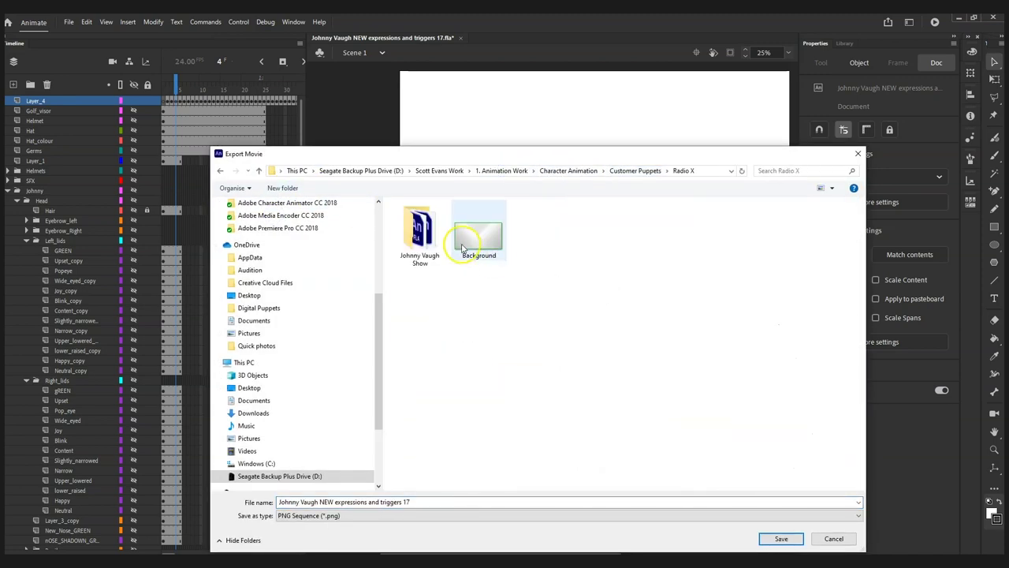
double_click(418, 229)
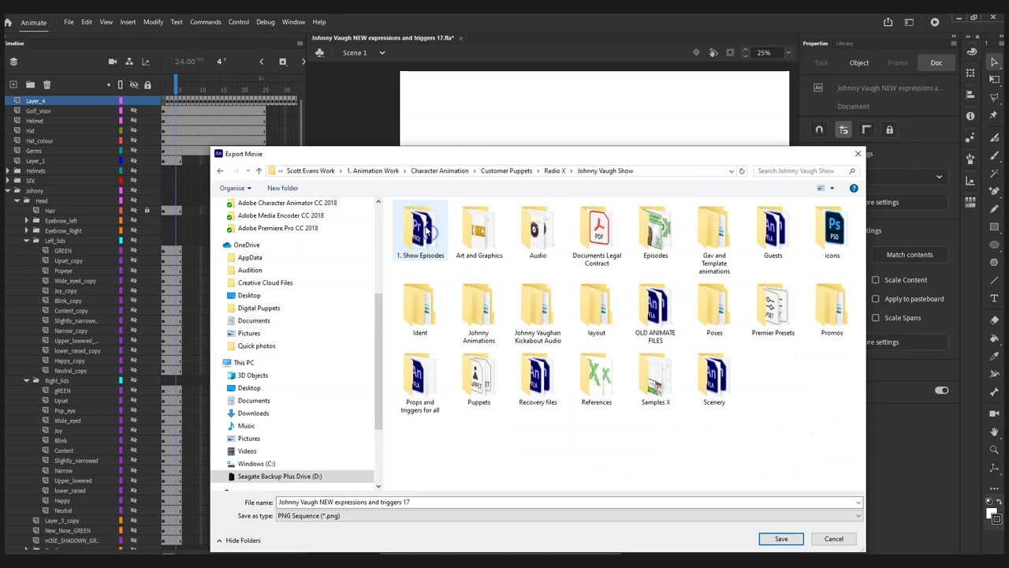
- Browse to the Johnny folder inside layout and look through the previously exported Default PNG frames
double_click(478, 309)
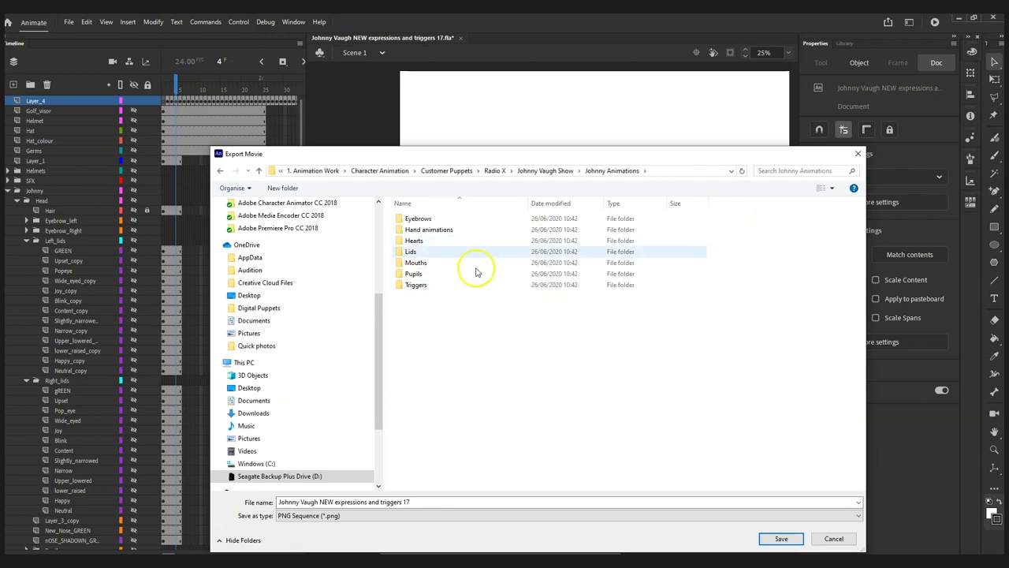
left_click(547, 170)
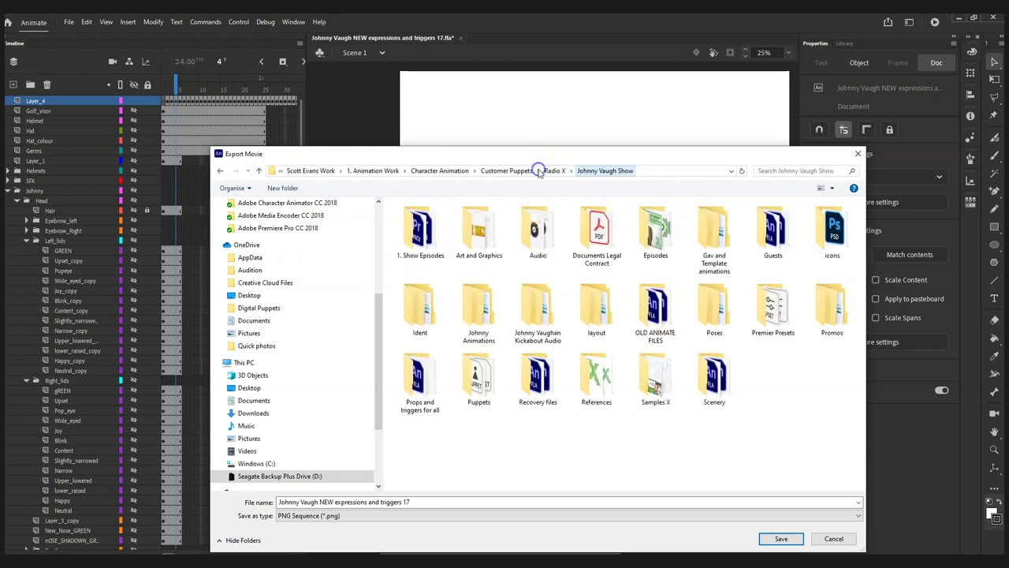
double_click(601, 319)
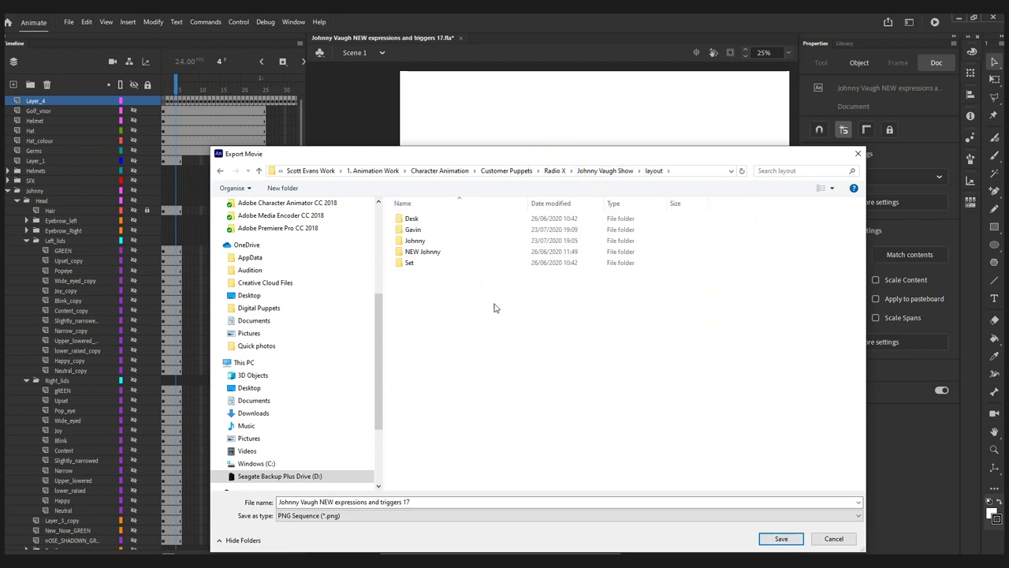
double_click(433, 239)
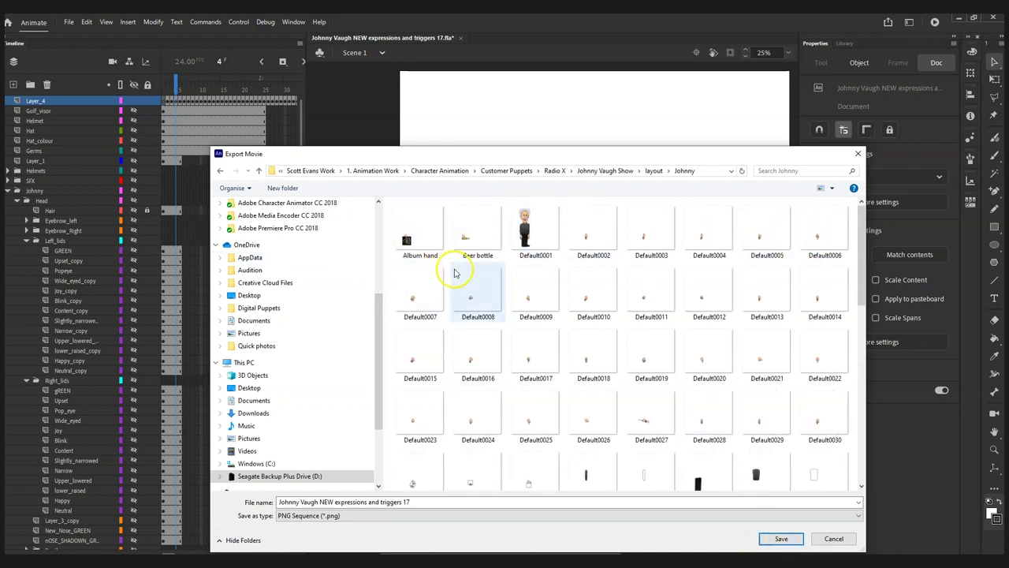
scroll(859, 218, "down", 3)
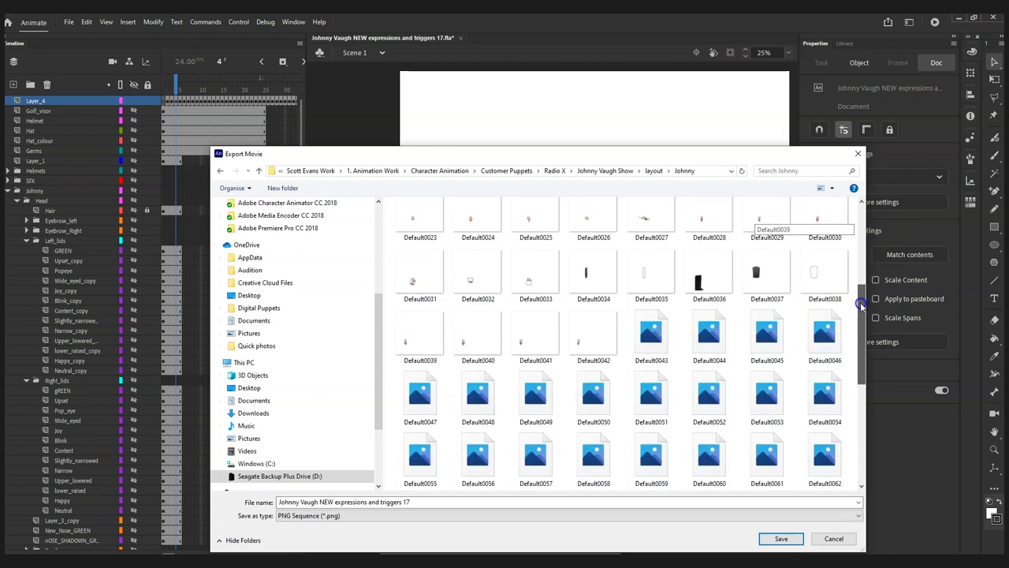
scroll(863, 217, "up", 3)
left_click_drag(863, 216, 863, 418)
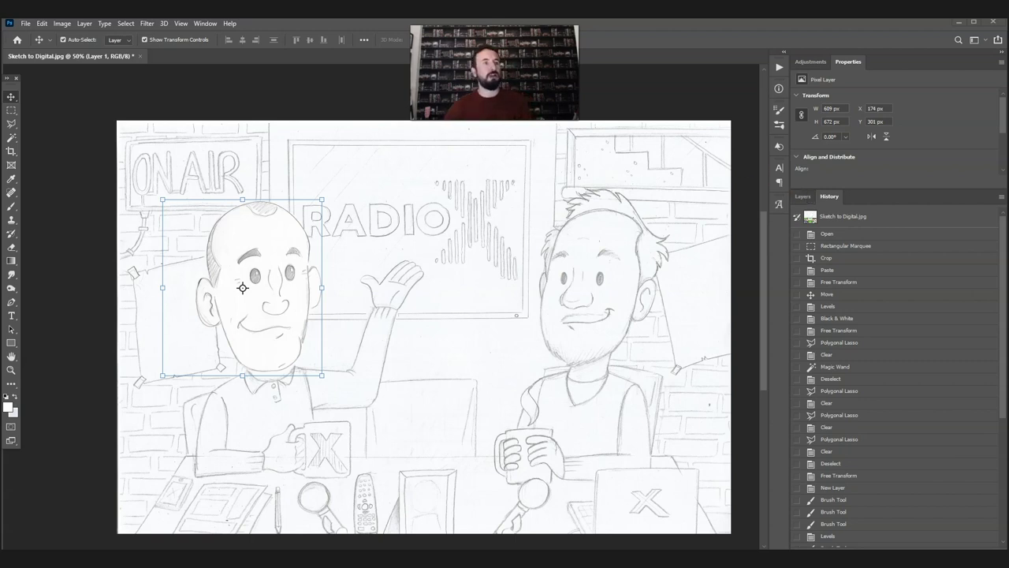
- Switch to Photoshop and open the whole-puppet image Default0001 from the Johnny layout folder in File Explorer
left_click(21, 26)
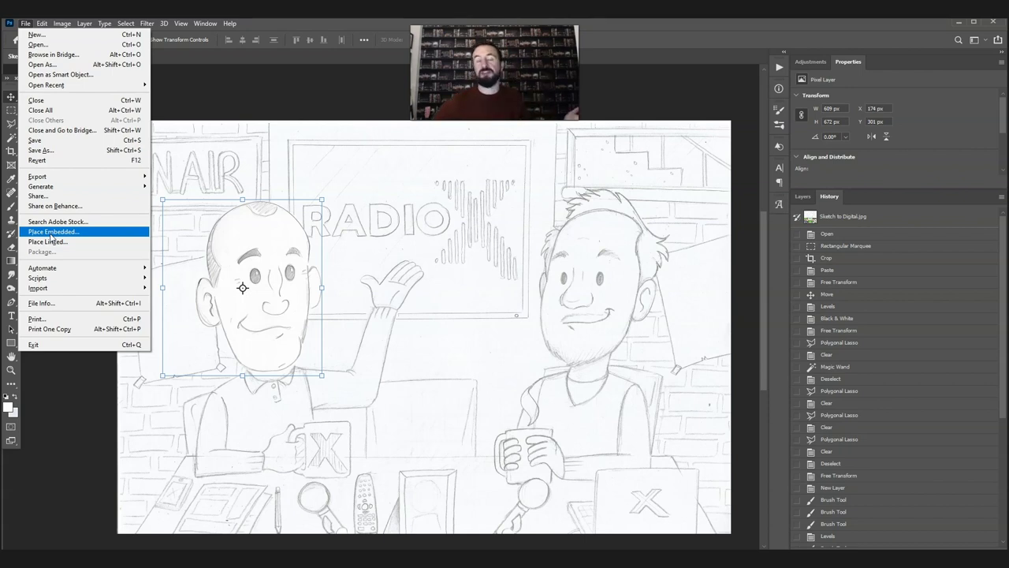
left_click(185, 91)
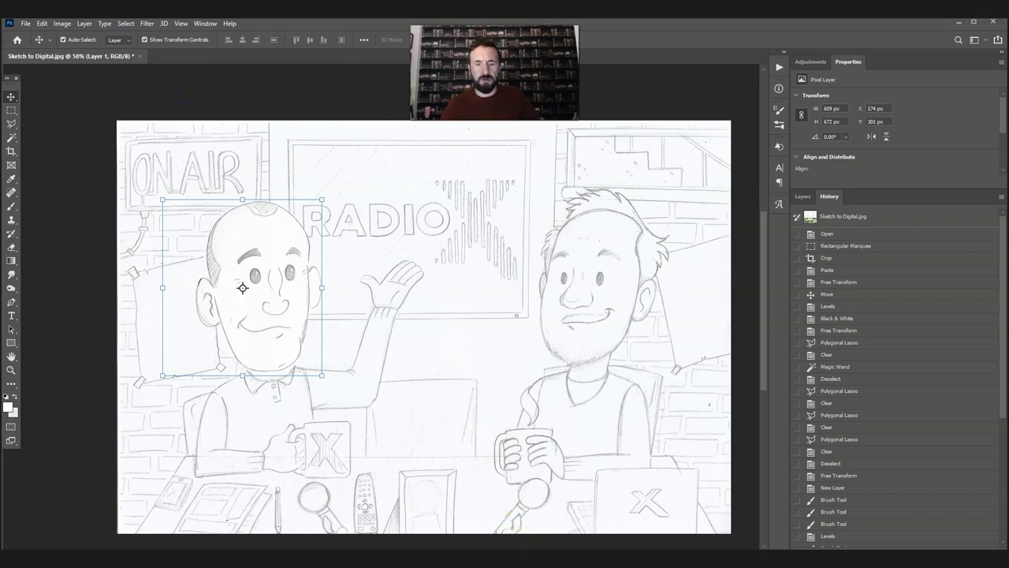
left_click(597, 542)
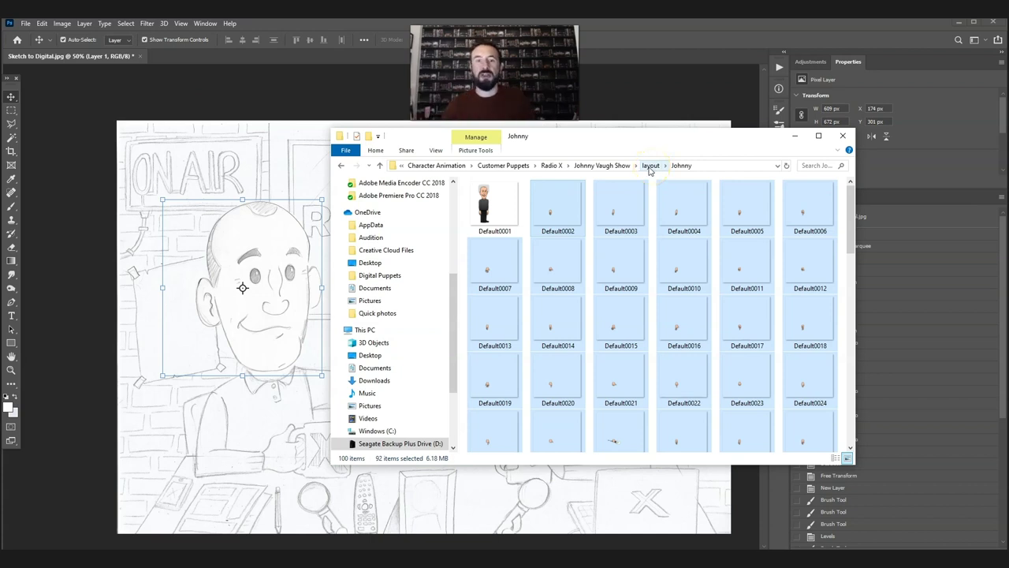
left_click(509, 197)
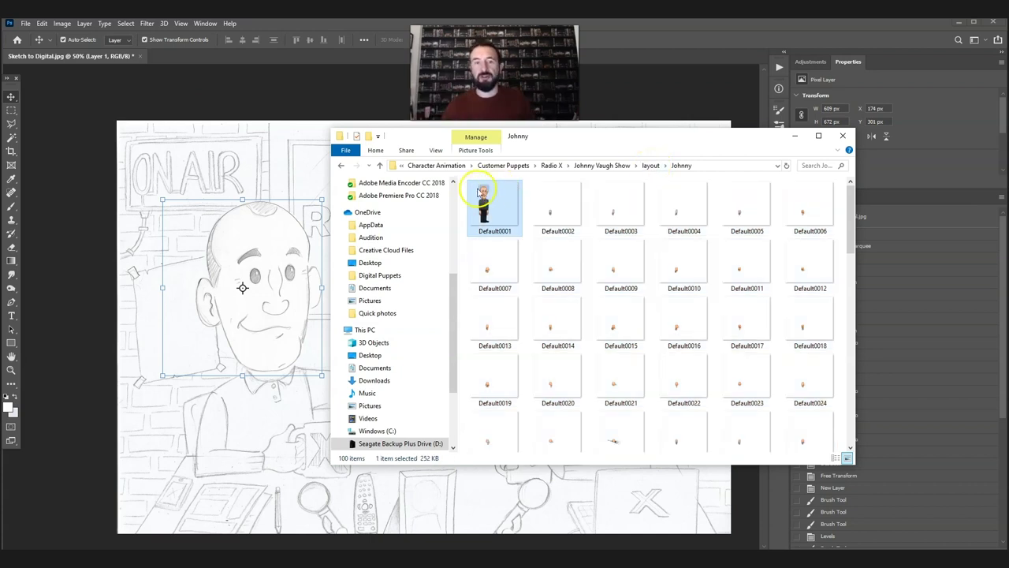
right_click(515, 204)
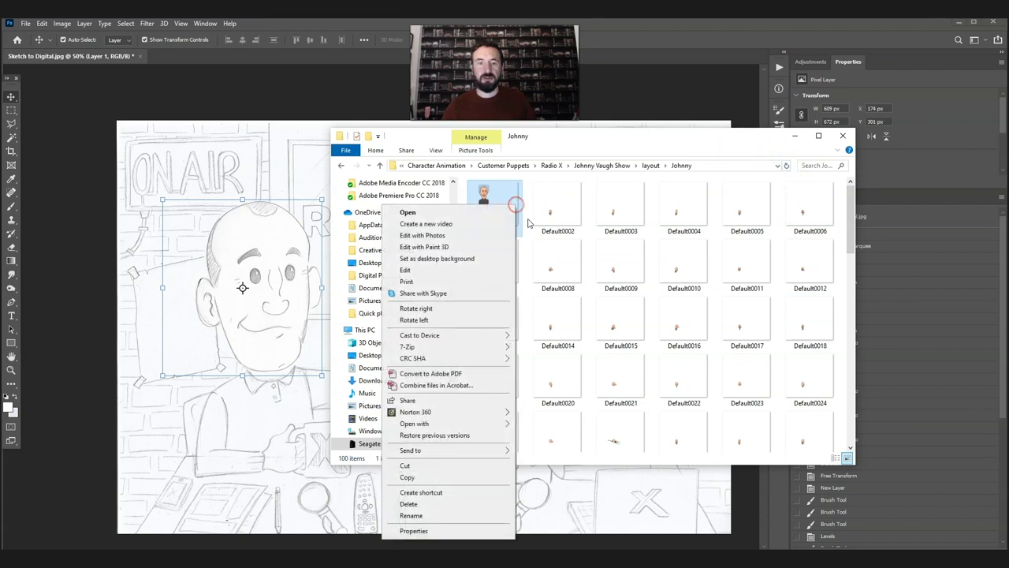
mouse_move(448, 426)
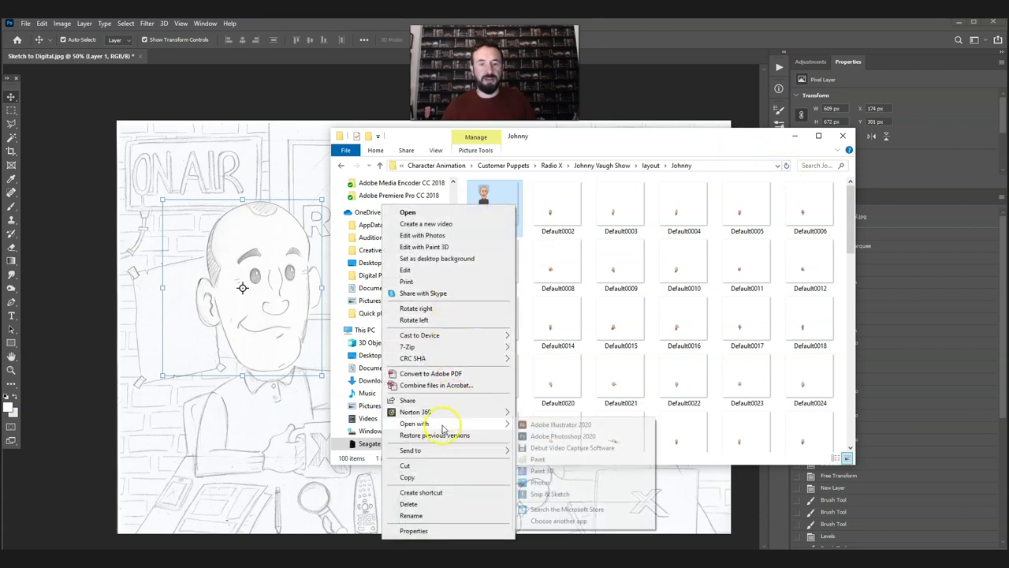
left_click(541, 438)
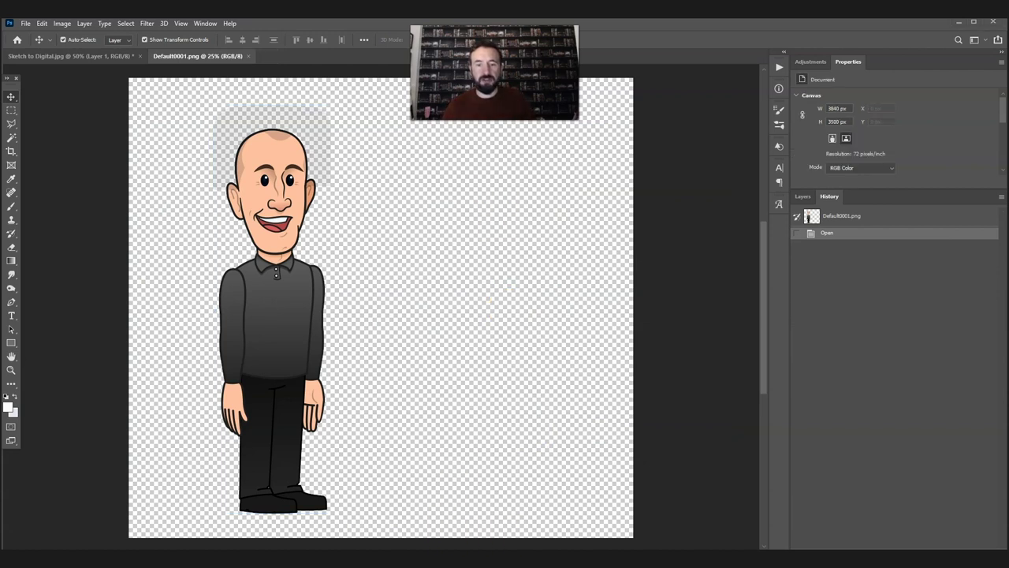
- Select the exported puppet-part PNGs from Default0002 onward and place them all into the Default0001 document
key("alt+Tab")
left_click(552, 211)
left_click_drag(855, 224, 846, 176)
left_click(622, 370, "shift")
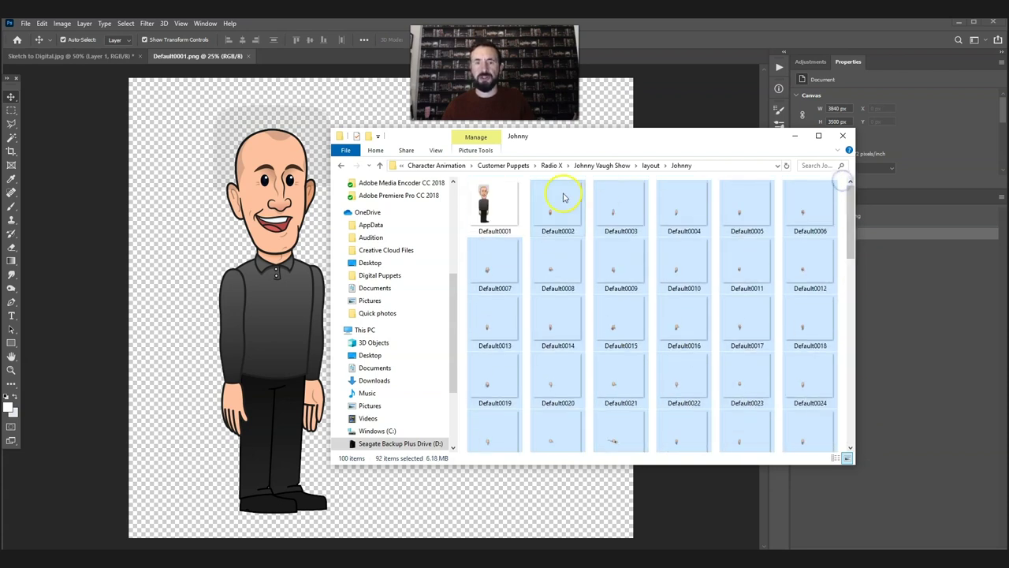
left_click_drag(601, 136, 828, 96)
left_click_drag(795, 159, 343, 197)
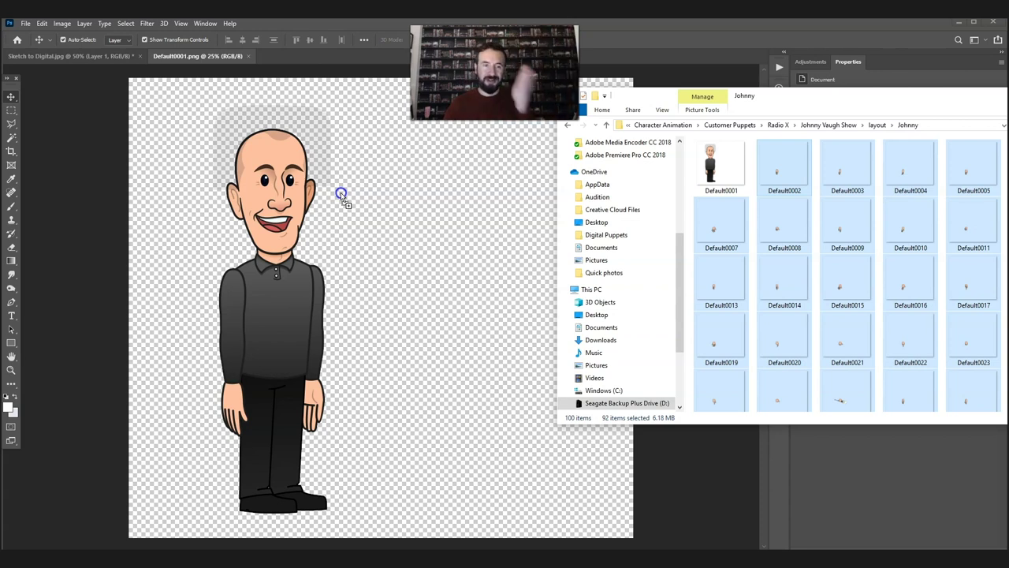
left_click_drag(341, 195, 341, 196)
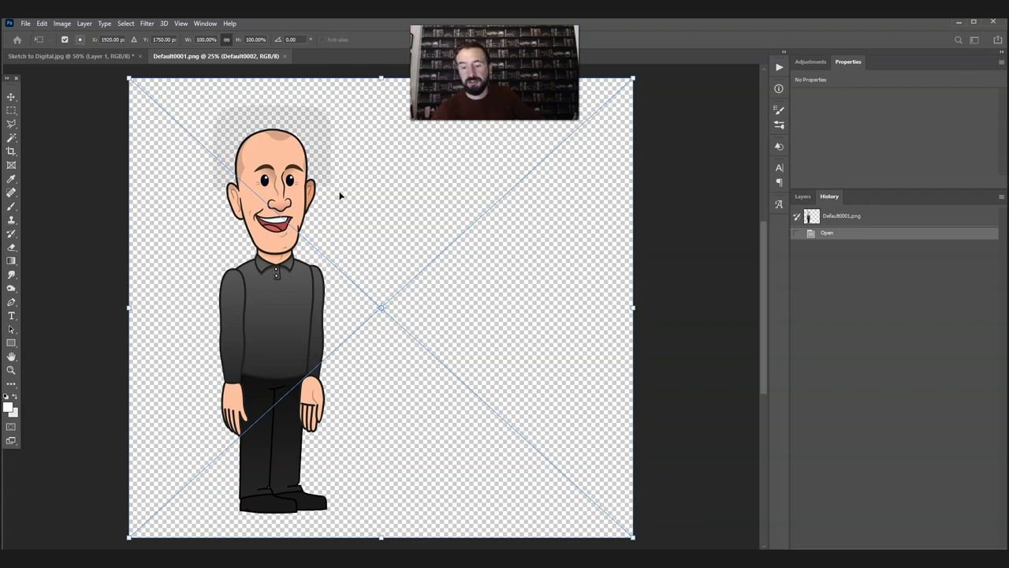
- Commit each placed PNG in turn, up to Default0093, as an embedded smart object at its original position and size
key("Return")
key("Return")
key("Return")
key("Return")
key("Return")
key("Return")
key("Return")
key("Return")
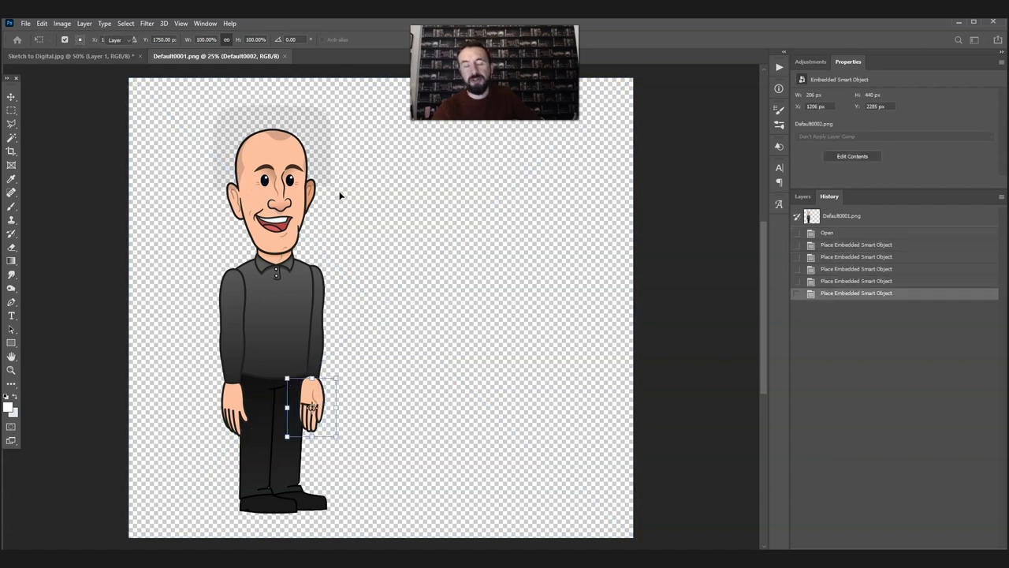
key("Return")
key("Return")
key("Return")
key("Return")
key("Return")
key("Return")
key("Return")
key("Return")
key("Return")
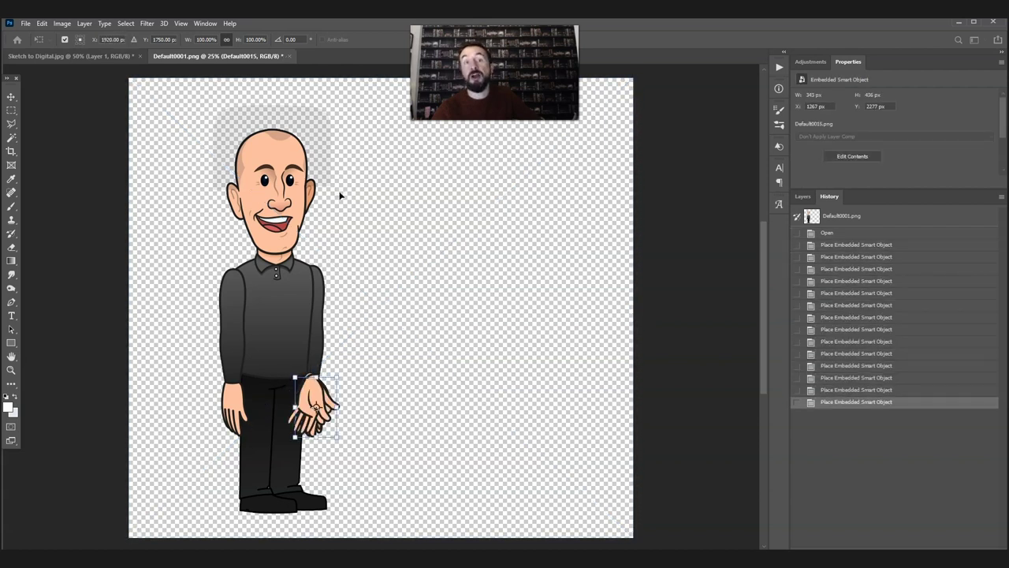
key("Return")
key("Return")
key("Return")
key("Return")
key("Return")
key("Return")
key("Return")
key("Return")
key("Return")
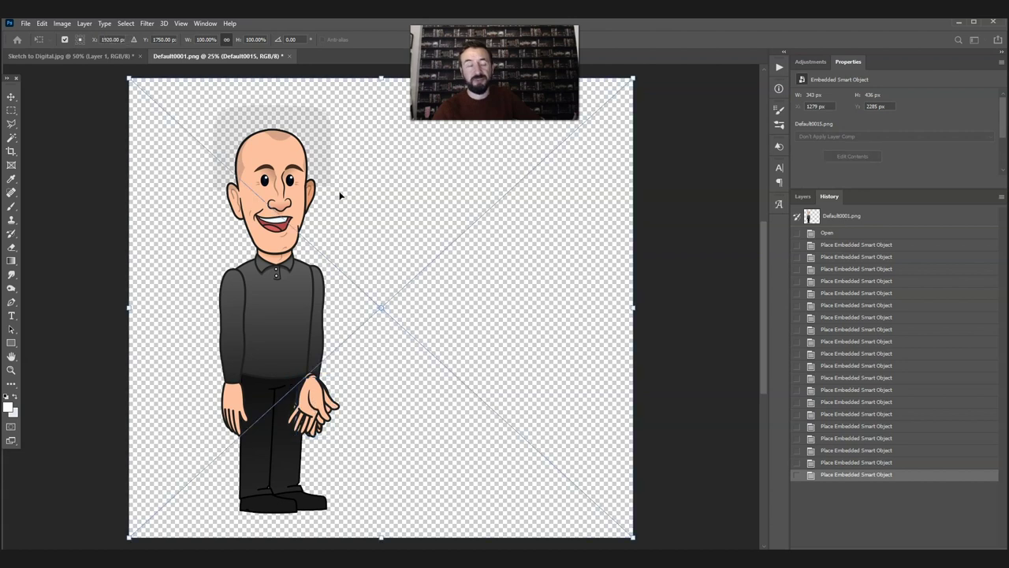
key("Return")
key("Return")
key("Return")
key("Return")
key("Return")
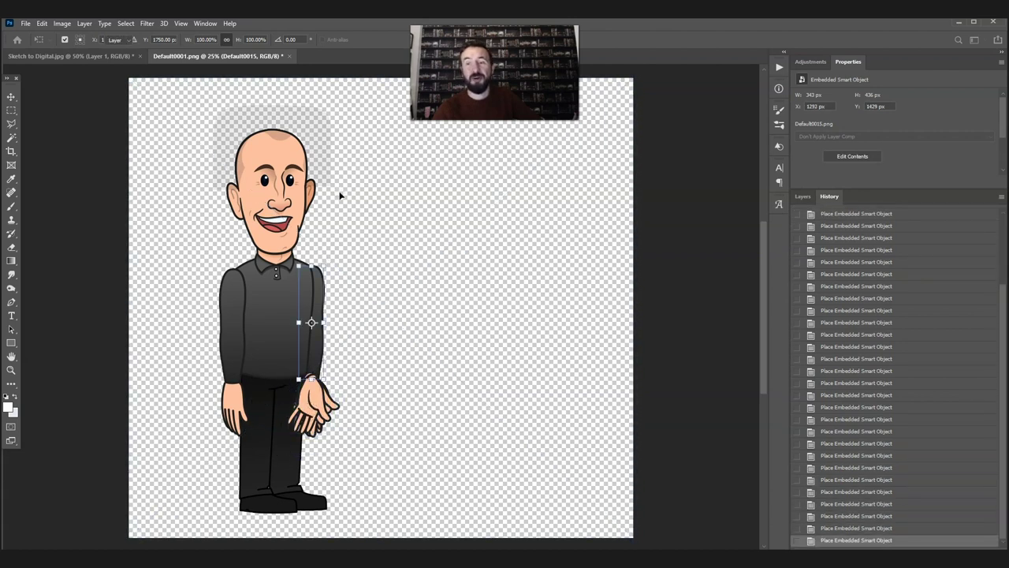
key("Return")
key("Return")
key("Return")
key("Return")
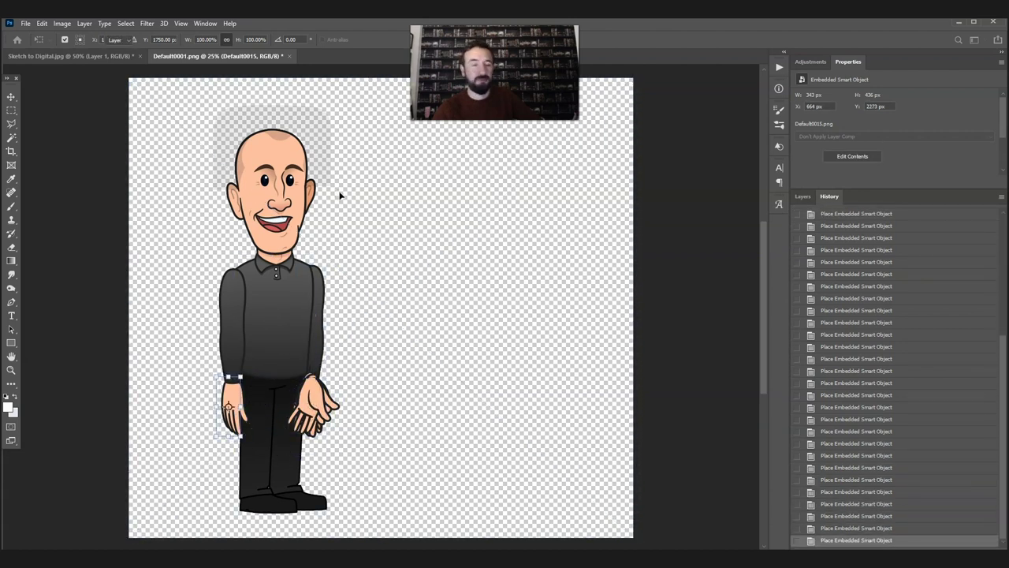
key("Return")
key("Return")
key("Return")
key("Return")
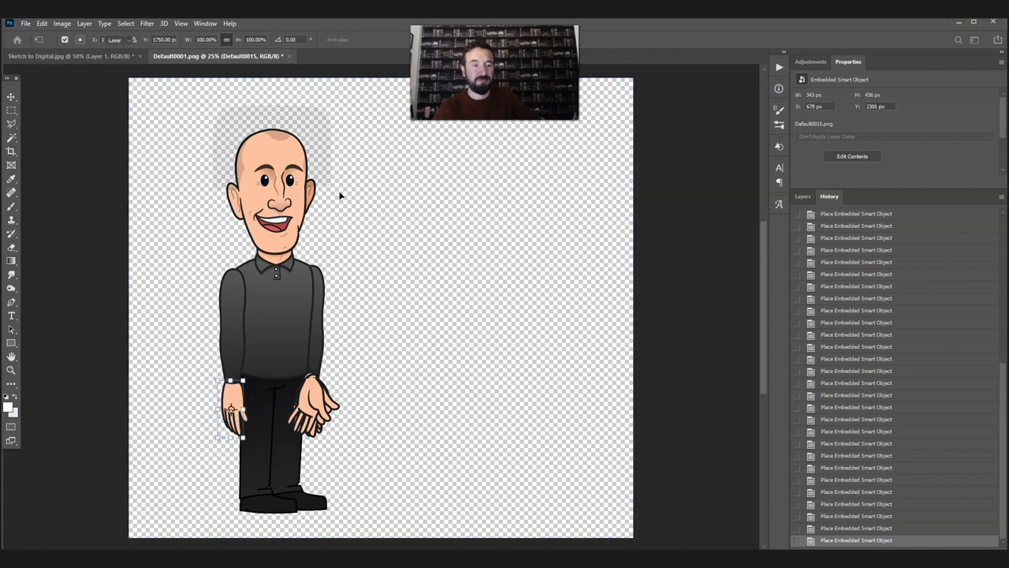
key("Return")
key("Return")
key("Return")
key("Return")
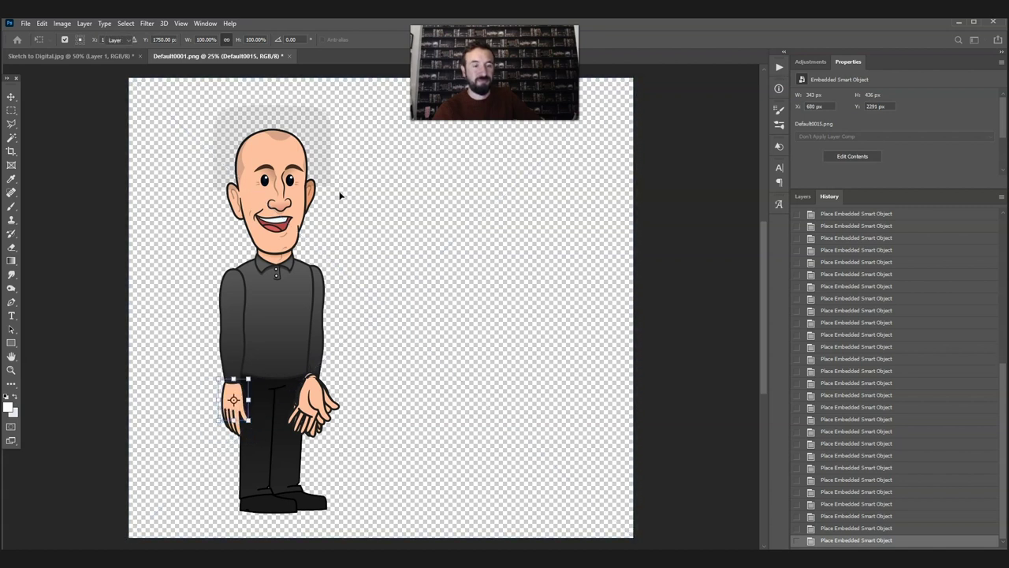
key("Return")
key("Return")
key("Return")
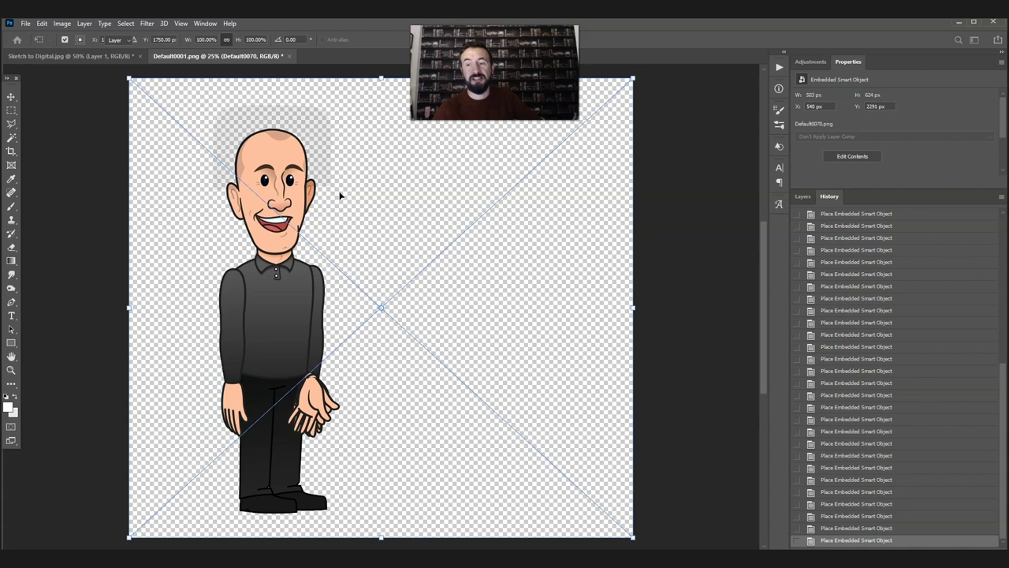
key("Return")
key("Return")
key("Return")
key("Return")
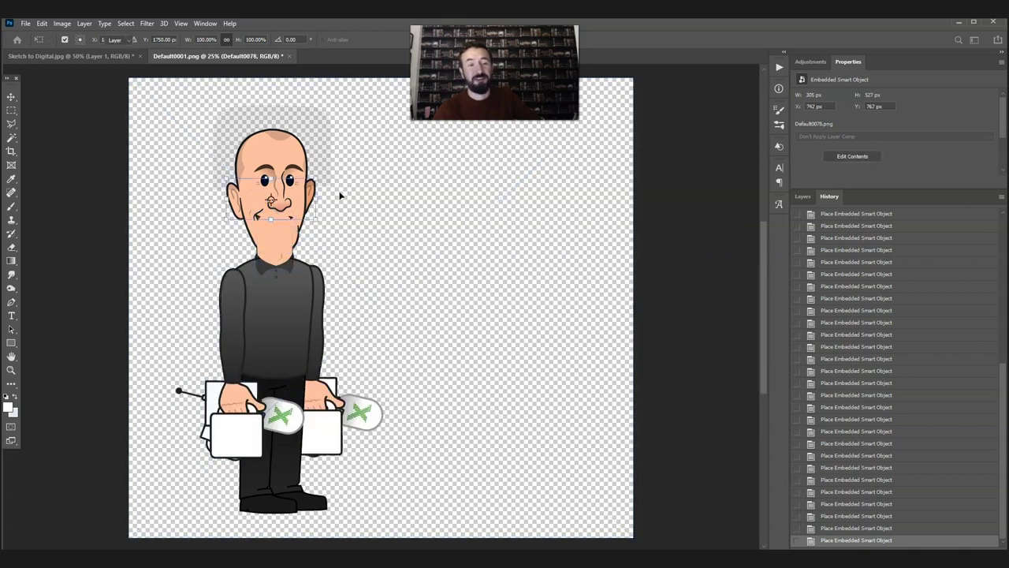
key("Return")
key("Return")
key("Return")
key("Return")
key("Return")
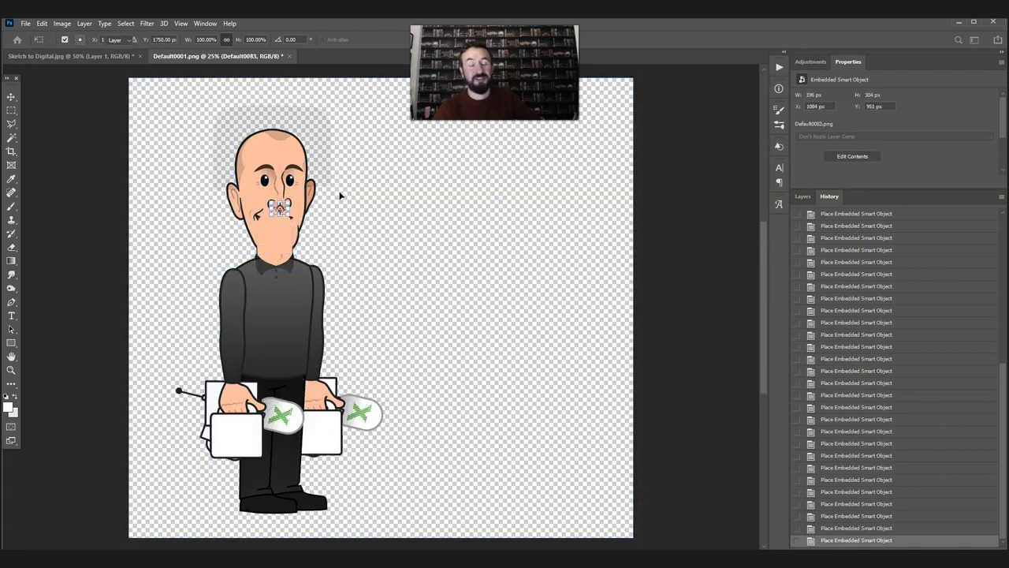
key("Return")
key("Return")
key("Return")
key("Return")
key("Return")
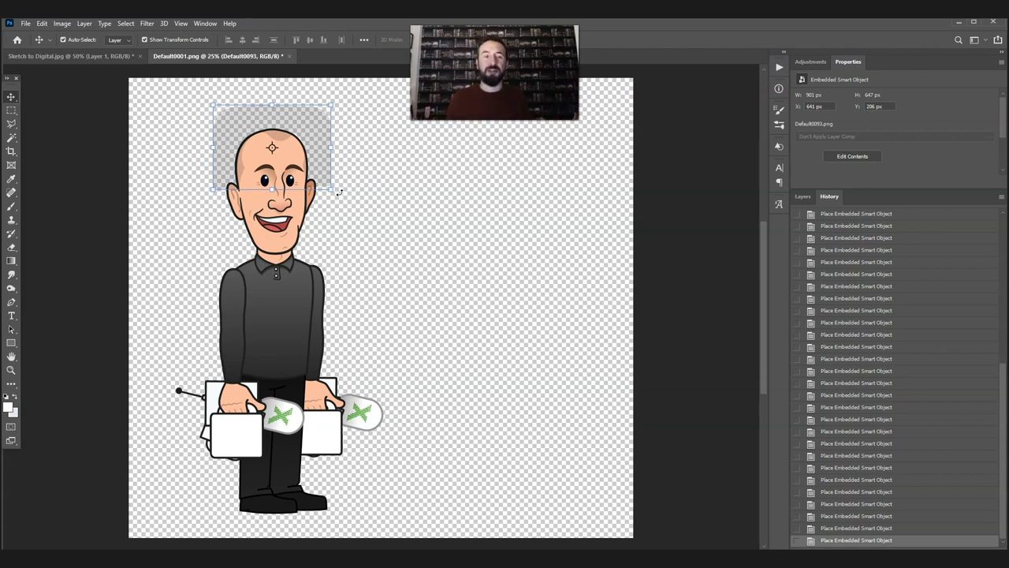
- Delete Layer 1, the whole-puppet layer at the bottom of the layer stack, leaving only the separate part layers
left_click(394, 266)
left_click_drag(145, 532, 456, 268)
left_click(500, 338)
left_click(803, 197)
left_click_drag(997, 281, 977, 500)
left_click(877, 540)
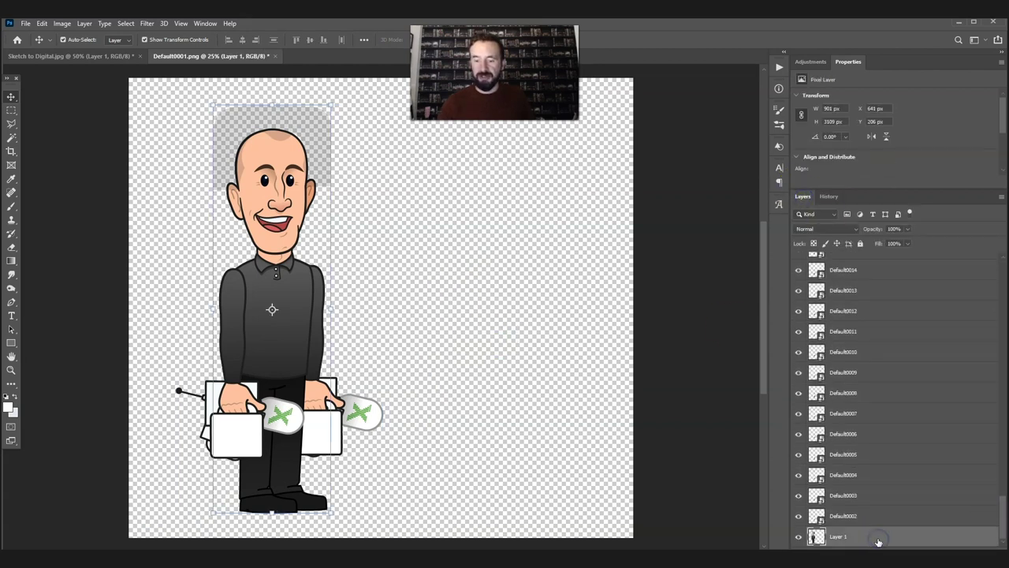
key("Delete")
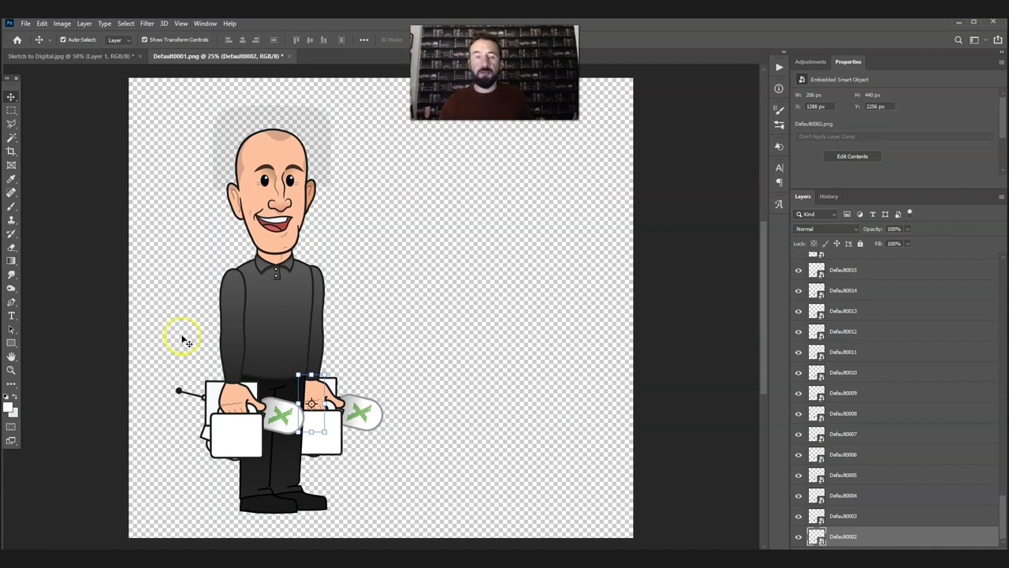
left_click_drag(175, 272, 395, 516)
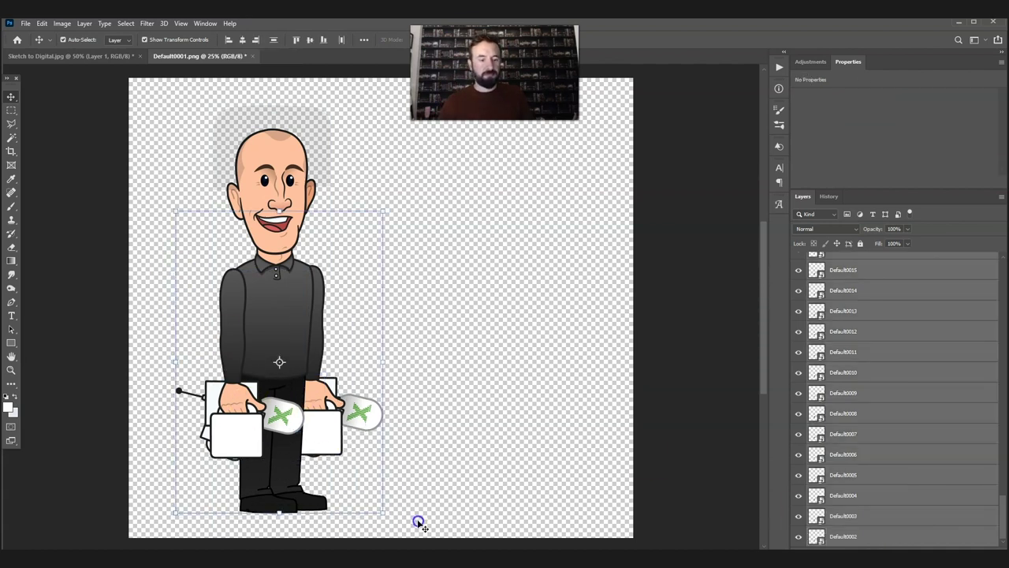
key("ctrl+g")
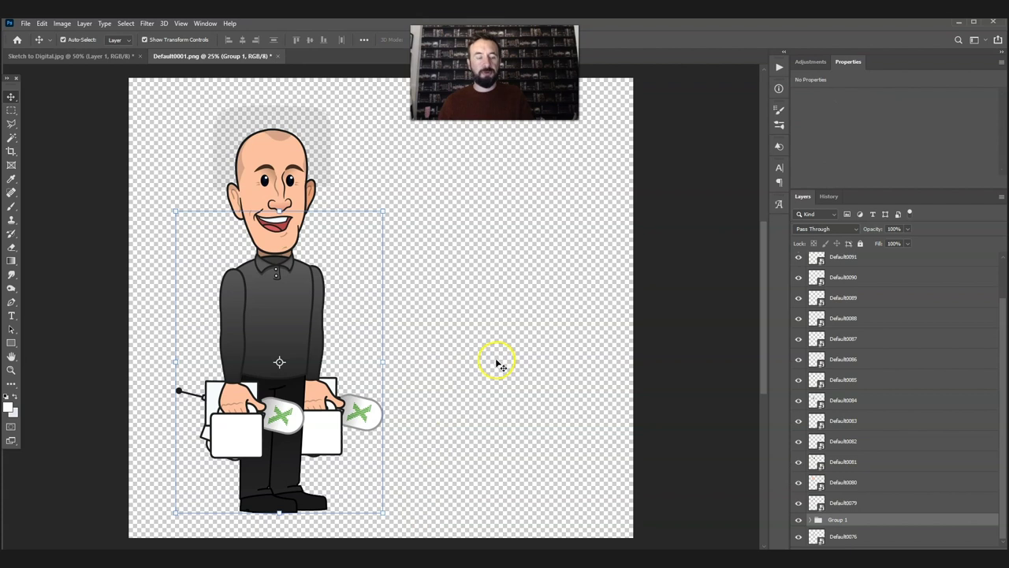
key("ctrl+z")
- Select all the body-part layers below the head, Default0002 to Default0078, and group them
left_click(131, 520)
left_click_drag(132, 522, 448, 260)
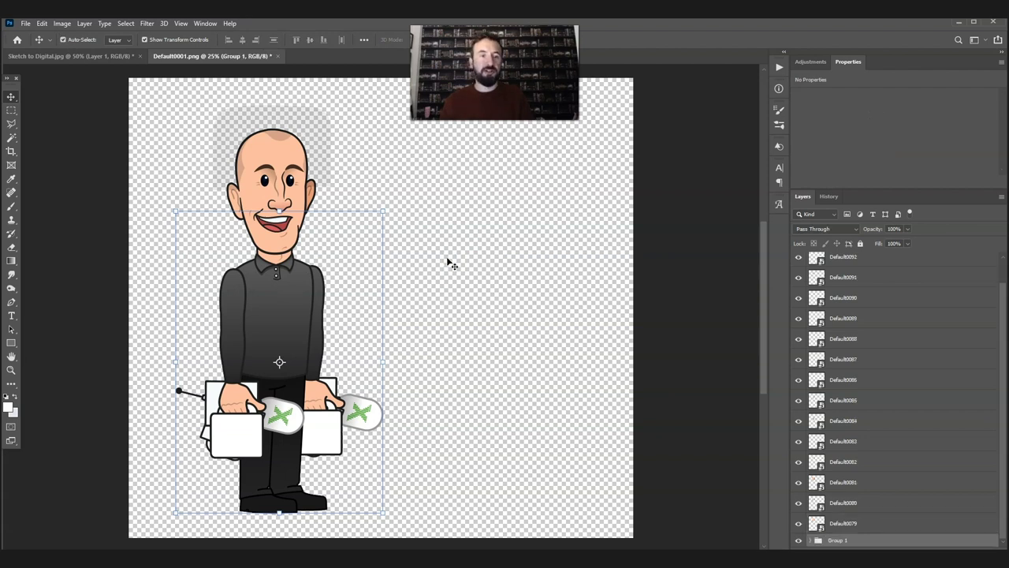
- Select the head-part layers Default0079 to Default0093 and group them
left_click(847, 525)
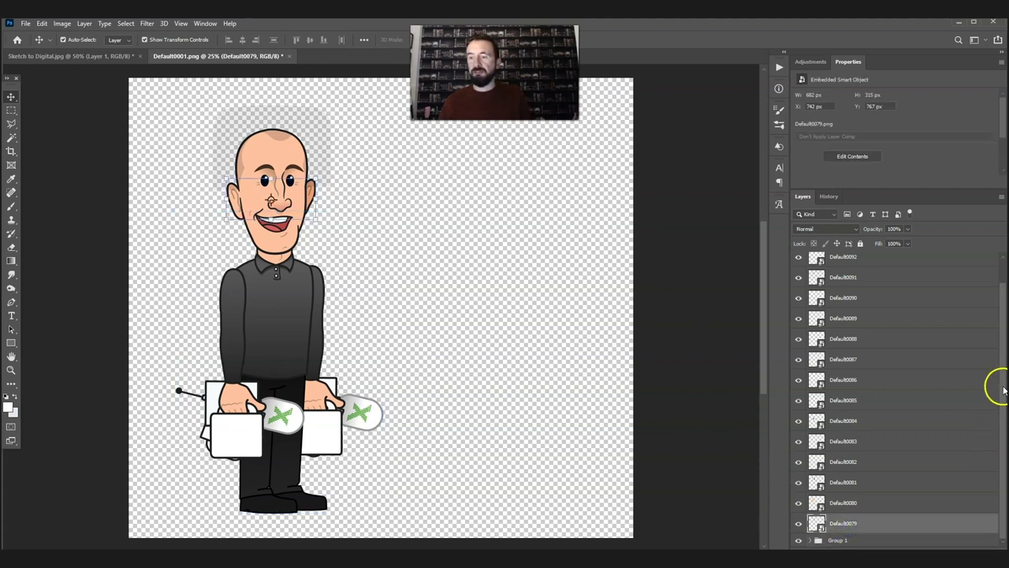
left_click_drag(998, 387, 1002, 289)
left_click(886, 263, "shift")
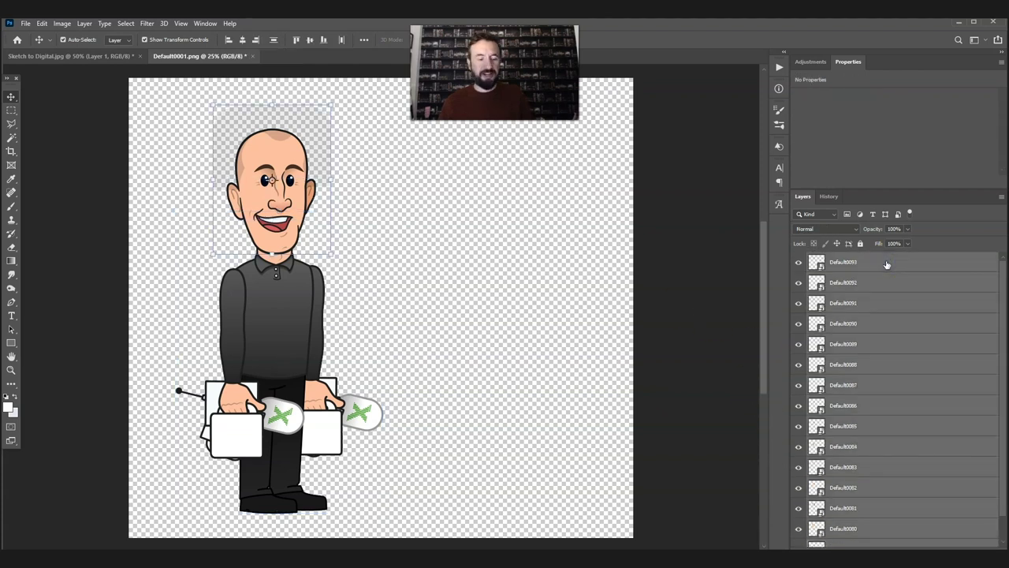
key("ctrl+g")
- Nest the head-part group inside a new parent group and name the parent Head
left_click(835, 259)
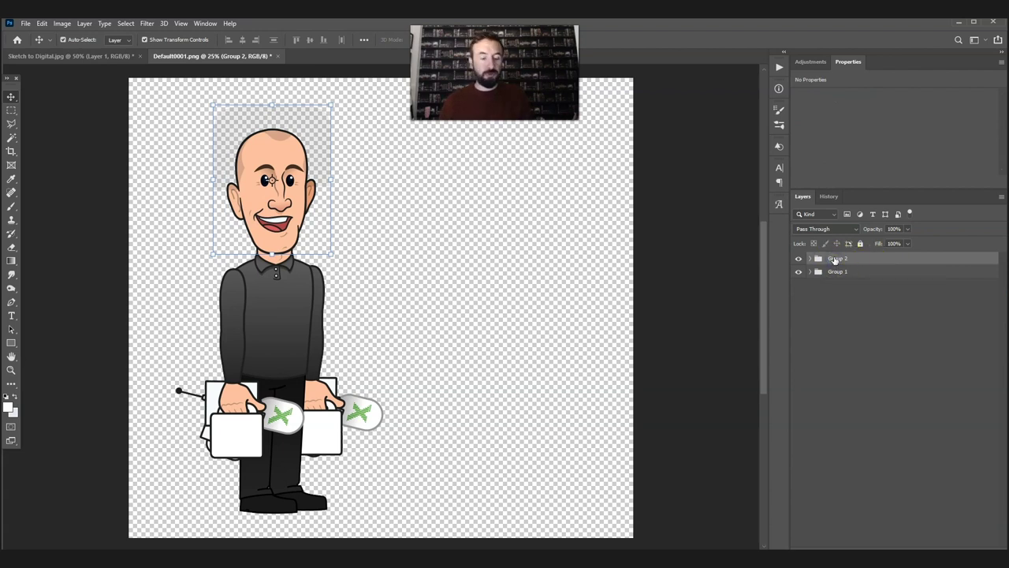
left_click(850, 259)
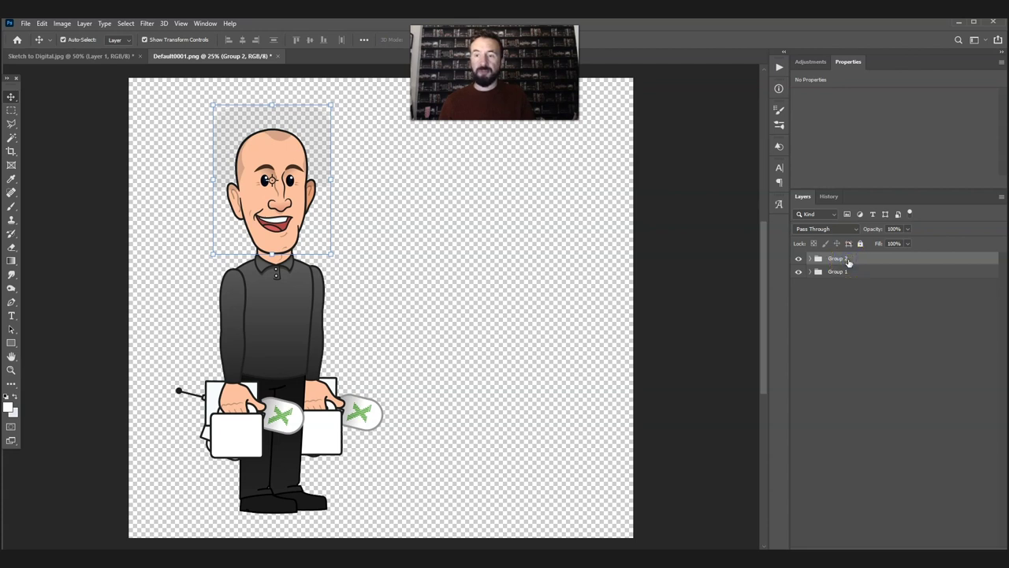
key("ctrl+g")
double_click(839, 259)
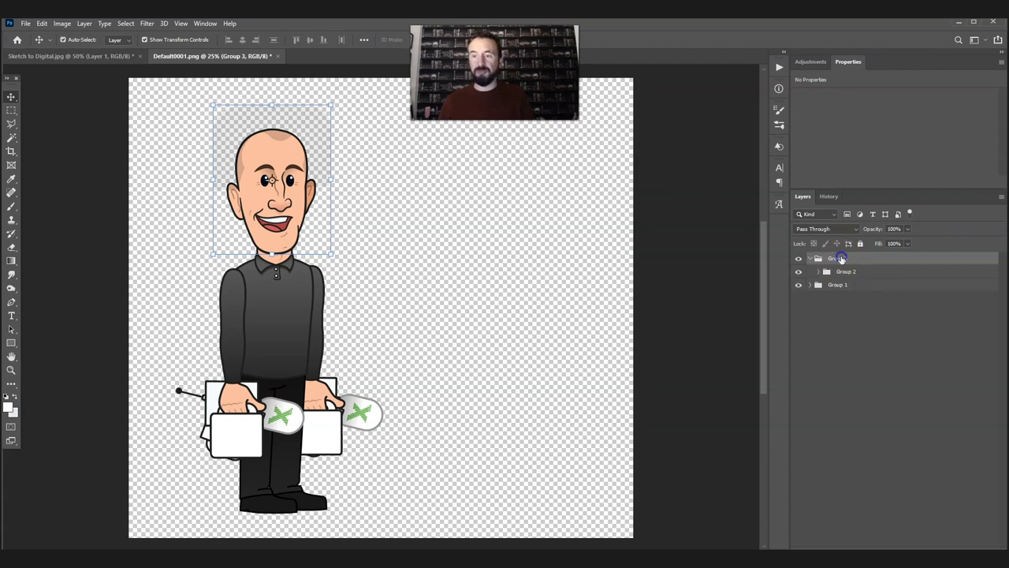
type("Head")
key("Return")
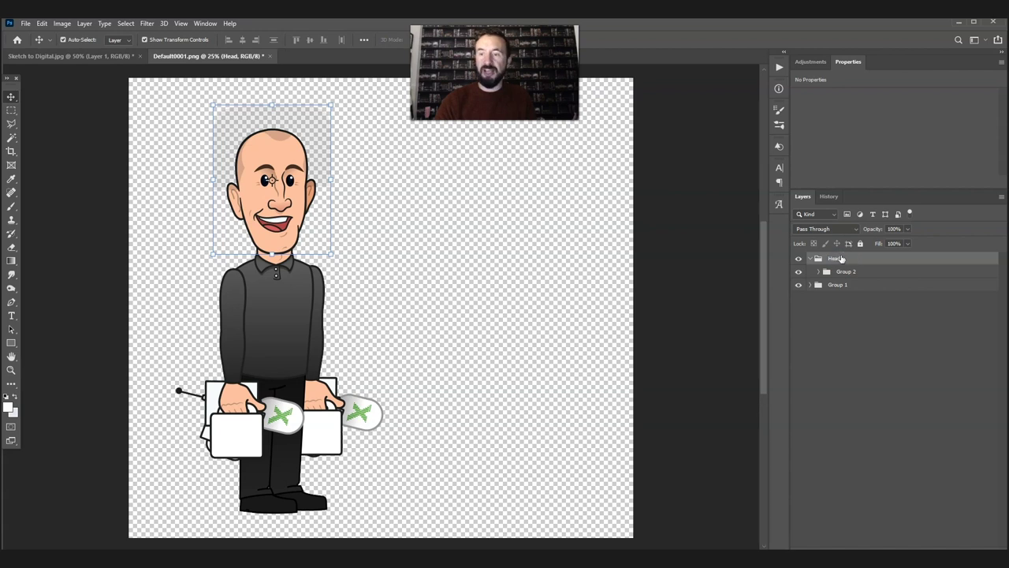
- Rename the group nested inside Head as "+ frontal"
double_click(846, 270)
type("Fronta")
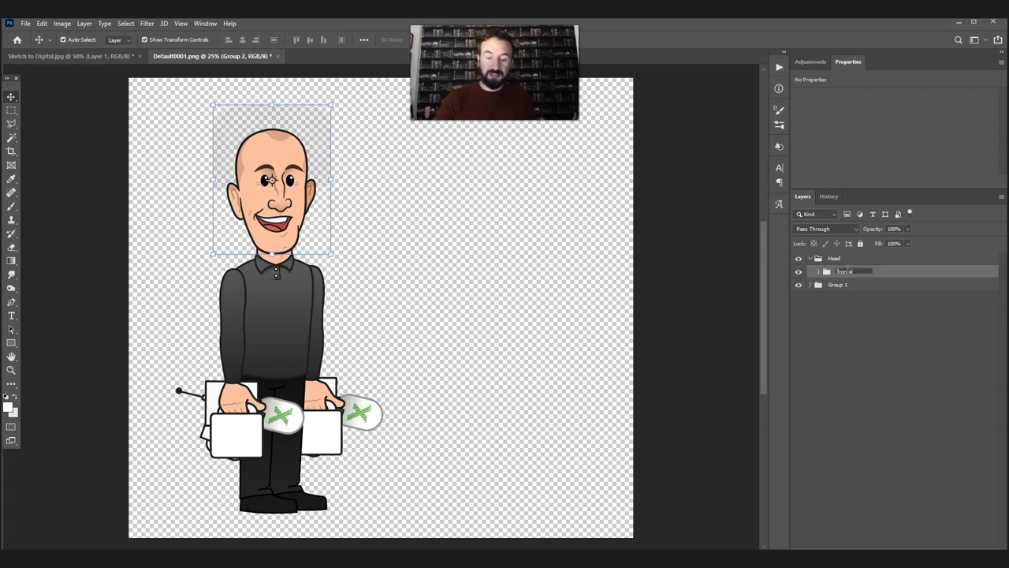
type("l")
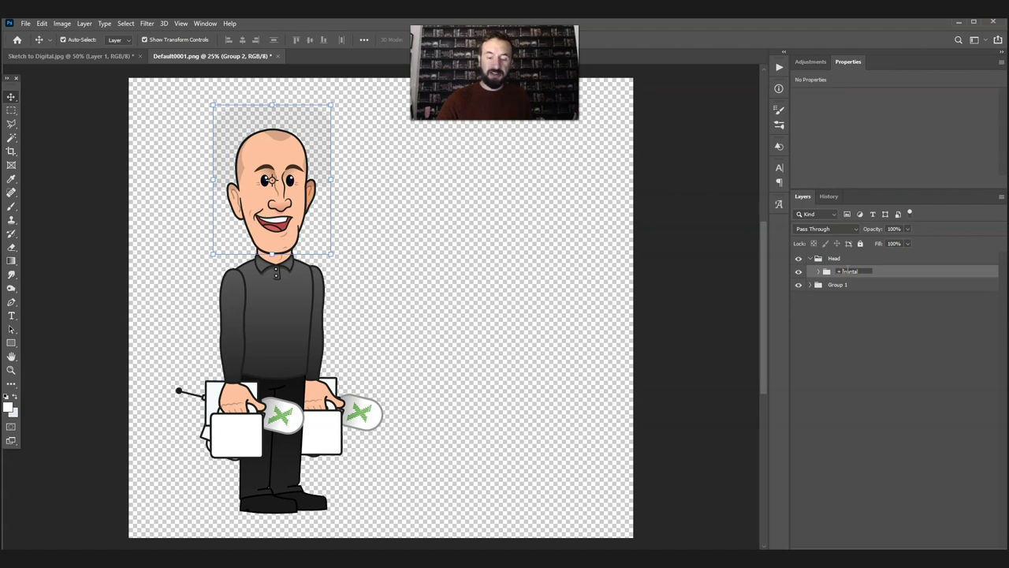
key("Return")
left_click(838, 270)
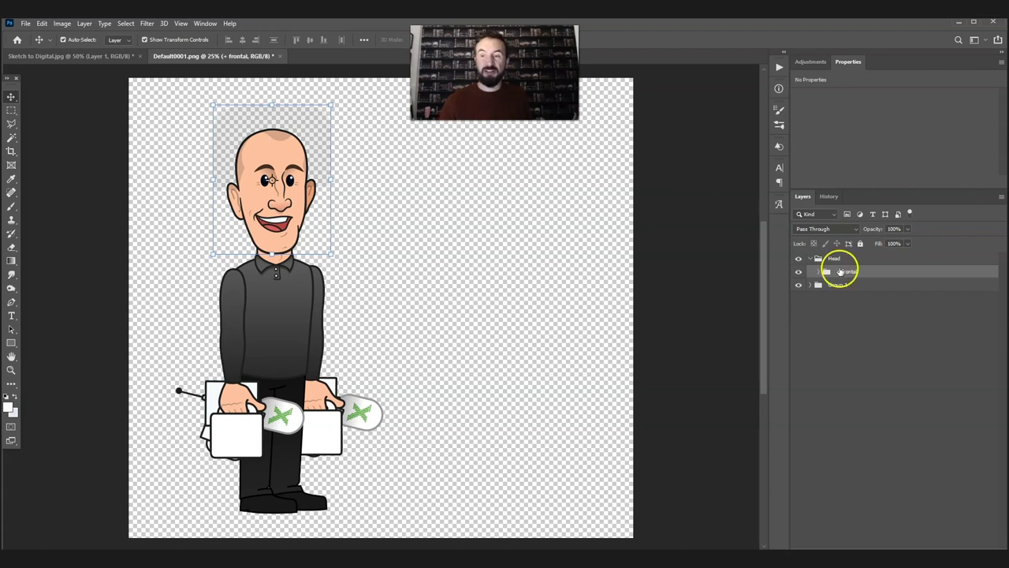
- Group the Head group and Group 1 together and name the new group "+ Puppet"
left_click(838, 258)
left_click(839, 285, "shift")
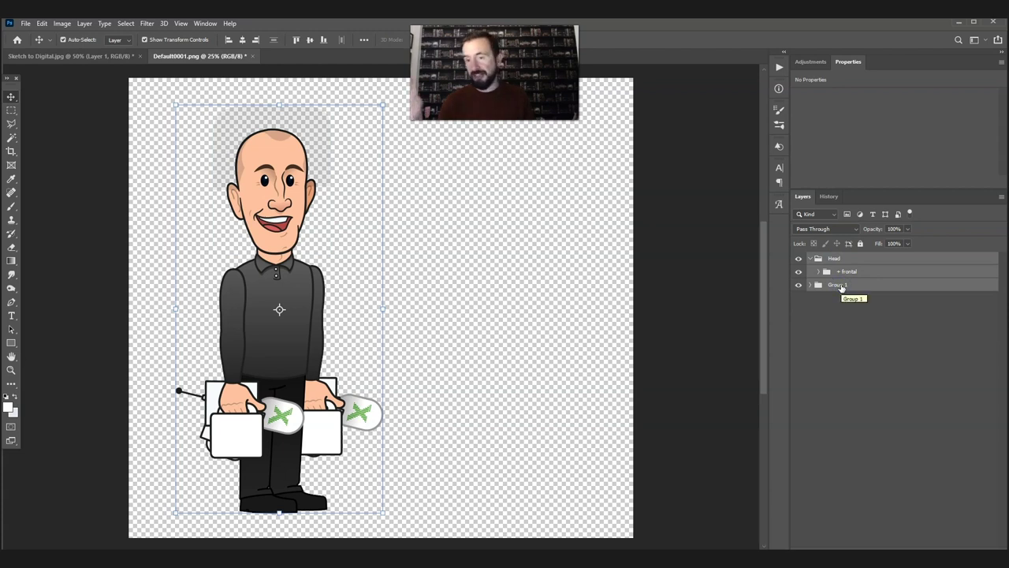
key("ctrl+g")
double_click(838, 259)
type("Puppet")
key("Return")
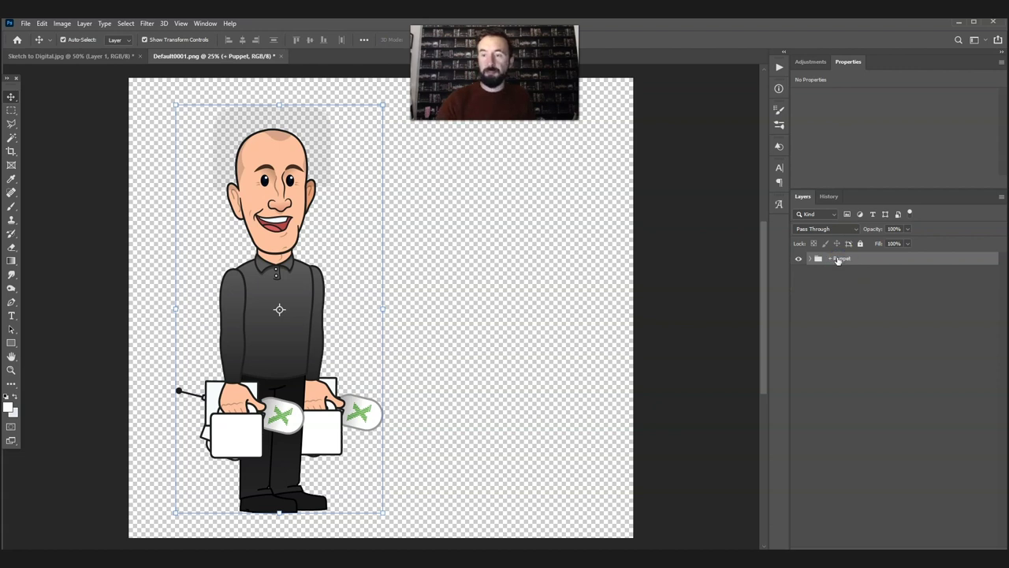
- Expand the + Puppet and + frontal groups and examine the bounds of the face-part smart objects, checking Default0084 with Free Transform
left_click(813, 259)
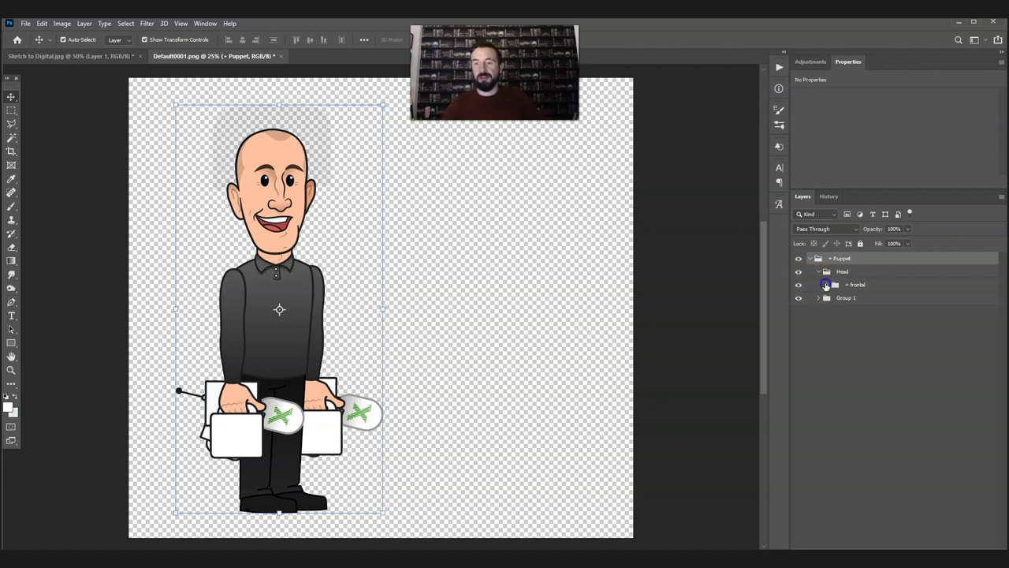
left_click(826, 283)
left_click(902, 304)
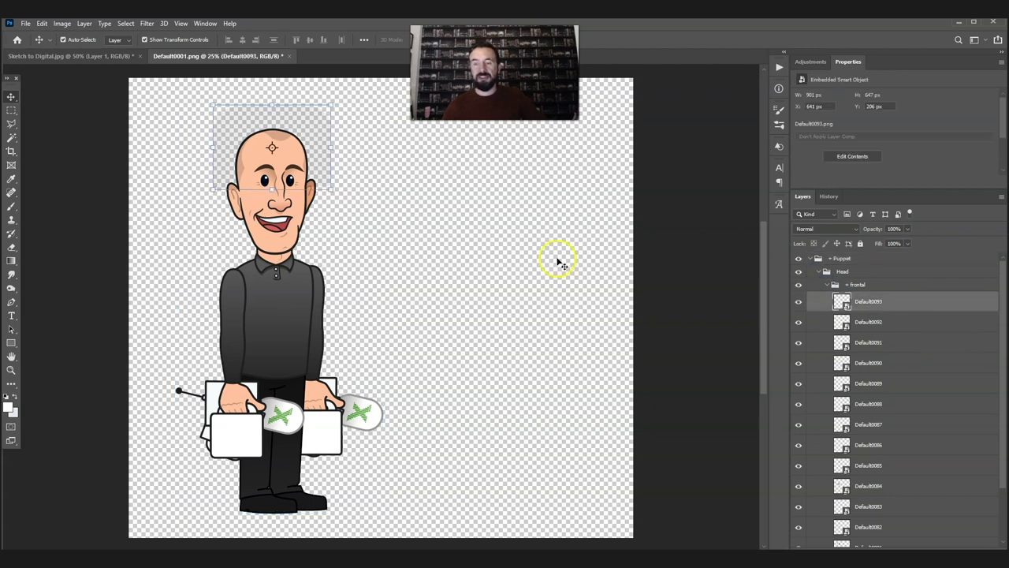
left_click(422, 202)
left_click(300, 177)
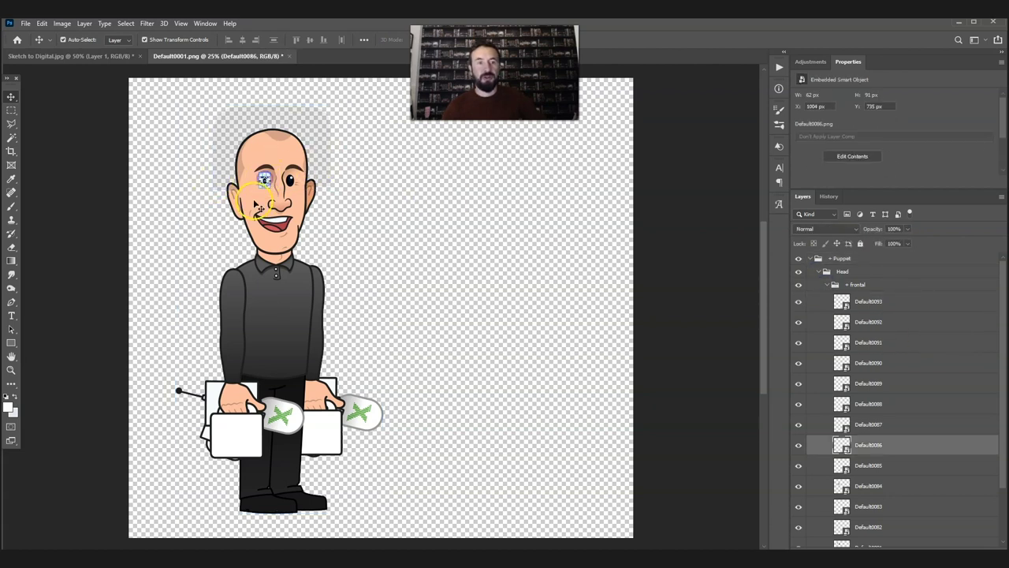
left_click(270, 227)
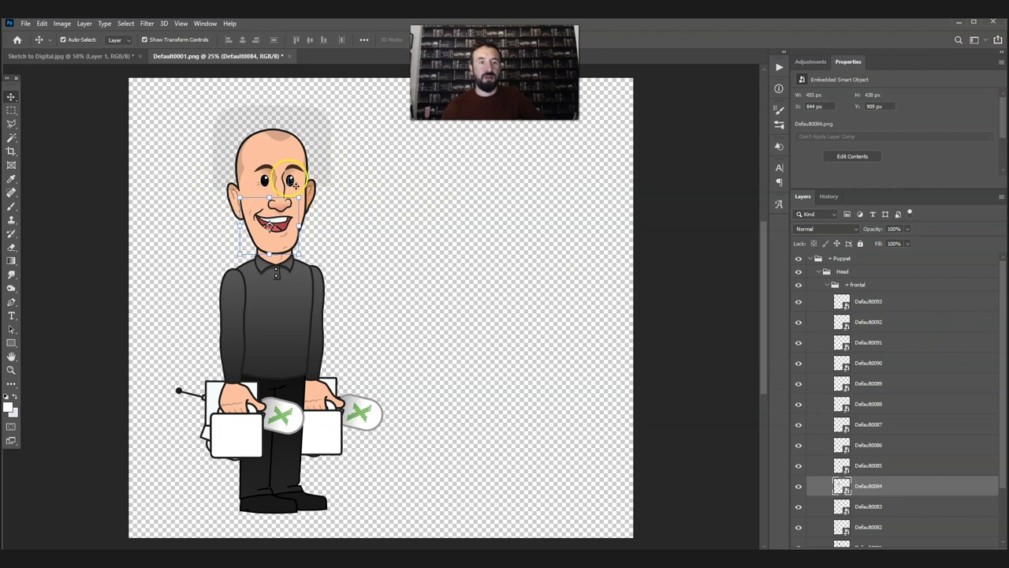
key("ctrl+t")
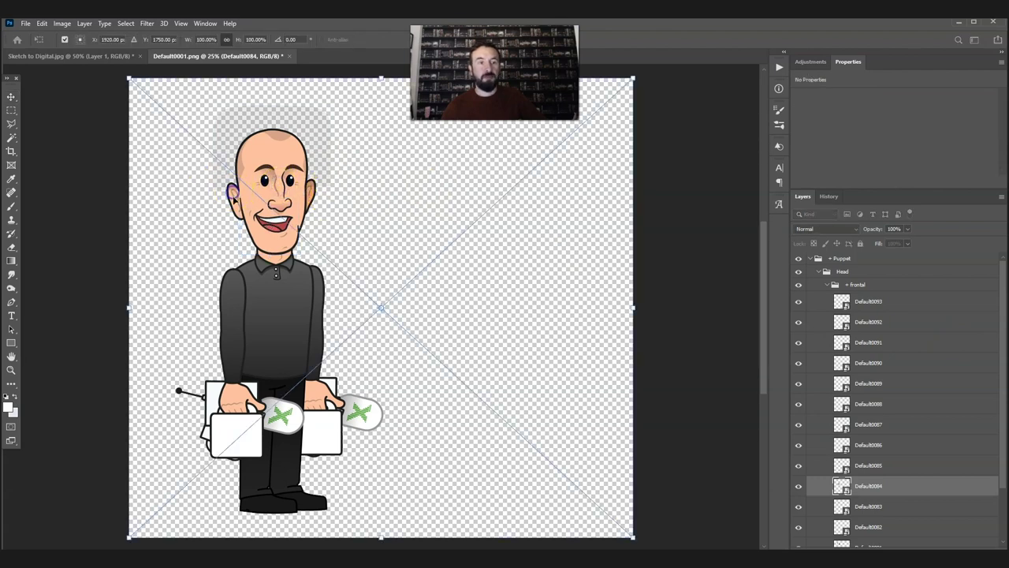
left_click(12, 97)
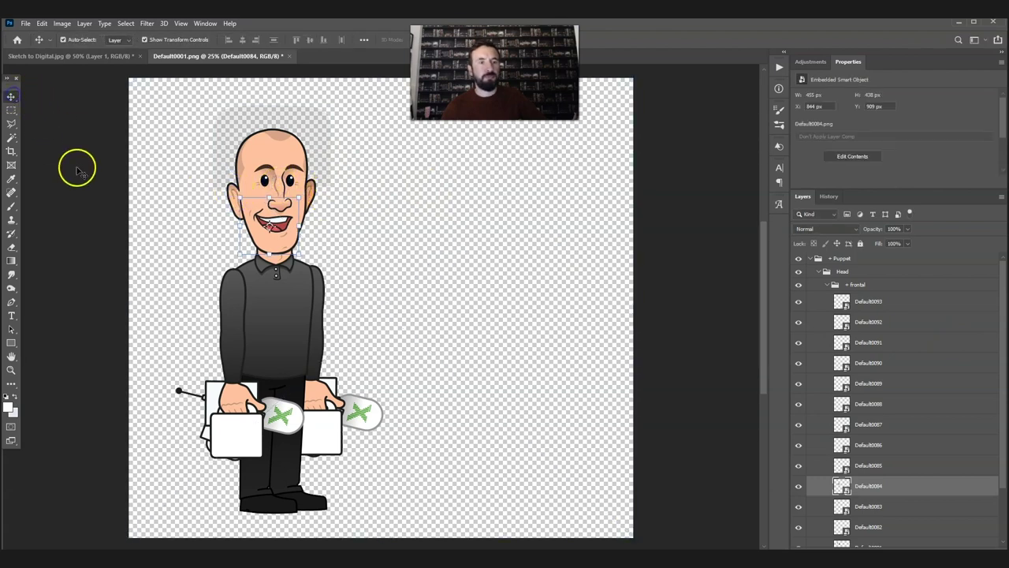
left_click(76, 166)
- Rasterize all the smart object layers in the + frontal group, Default0079 to Default0093
left_click(855, 301)
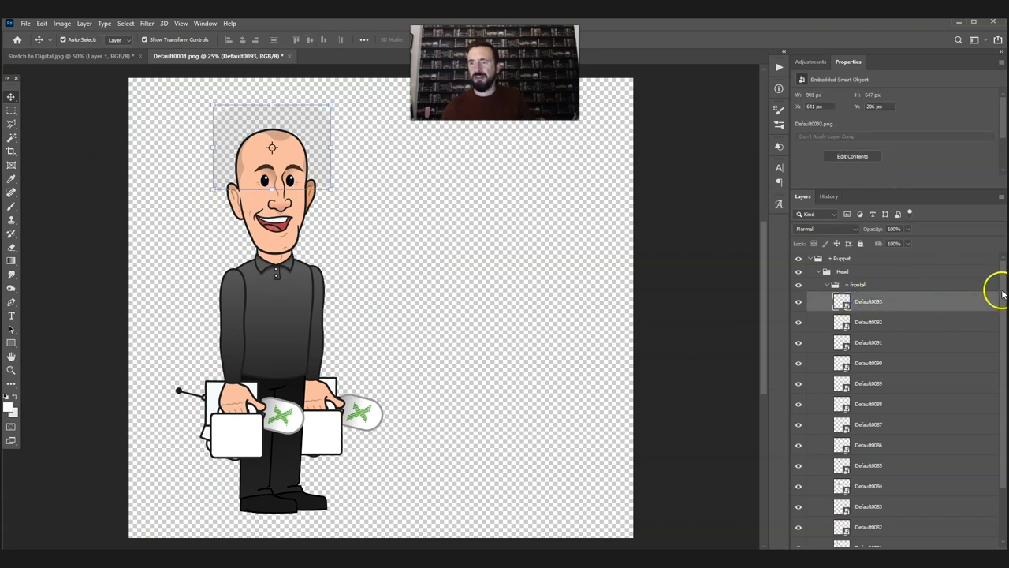
left_click_drag(998, 286, 983, 438)
left_click(896, 522, "shift")
right_click(896, 329)
left_click(836, 299)
left_click(462, 219)
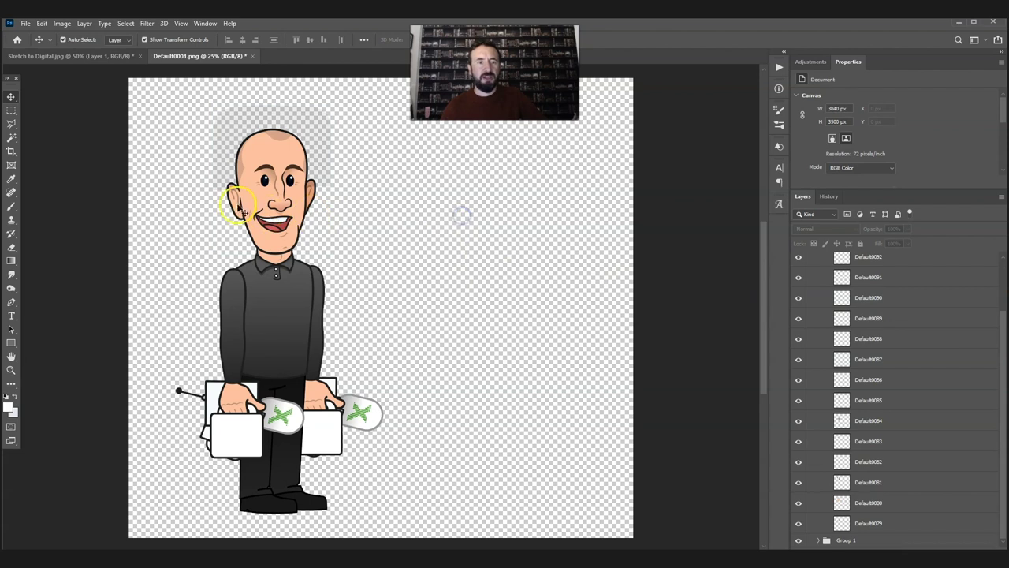
- Put the topmost head layer, Default0093, into its own group inside the + frontal group
left_click(240, 208)
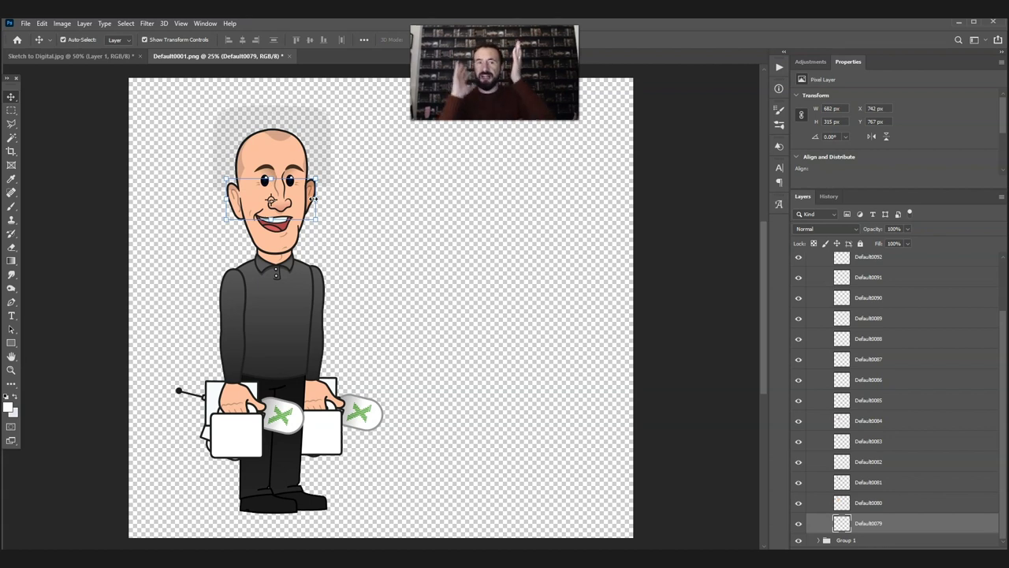
left_click(282, 117)
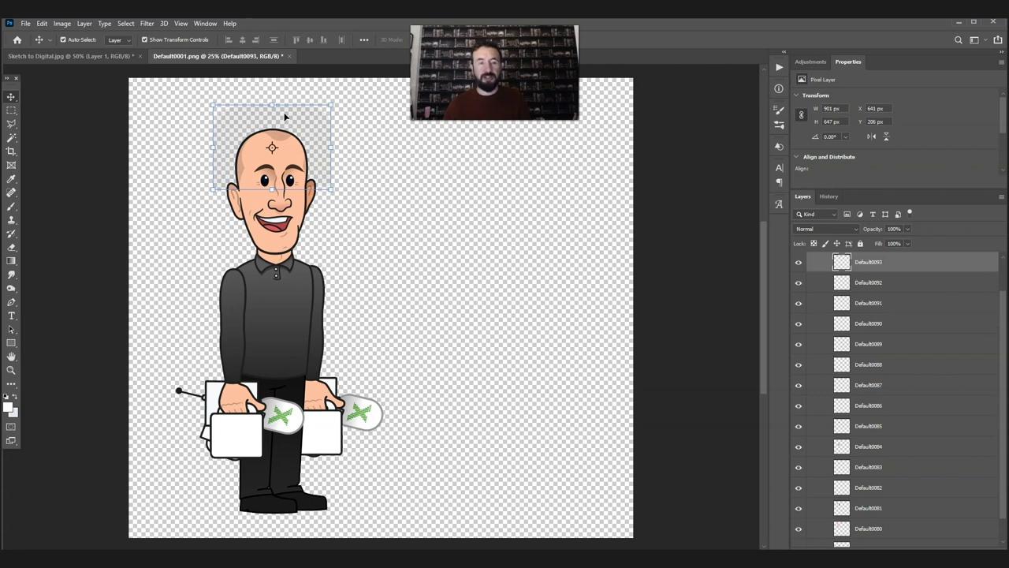
key("ctrl+g")
scroll(915, 296, "up", 1)
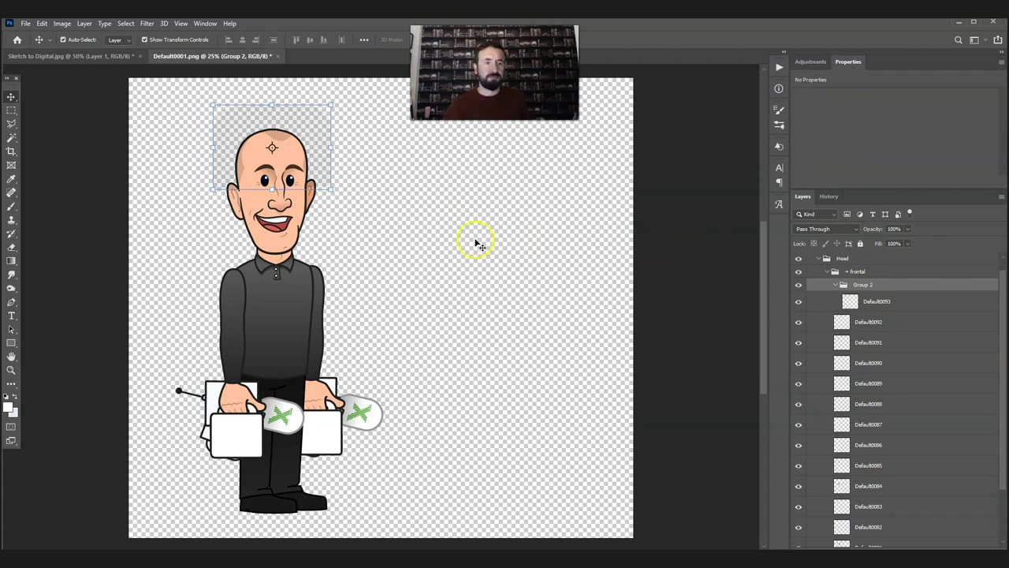
- Compare the bounds of the ears, Default0093 and lower-face layers, and review the nested group hierarchy
left_click(236, 215)
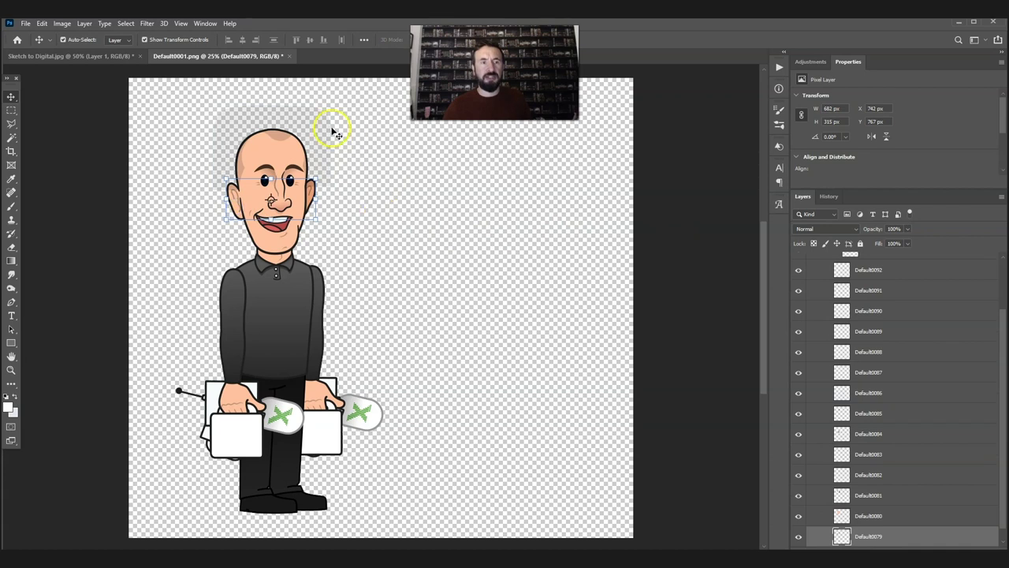
left_click(276, 118)
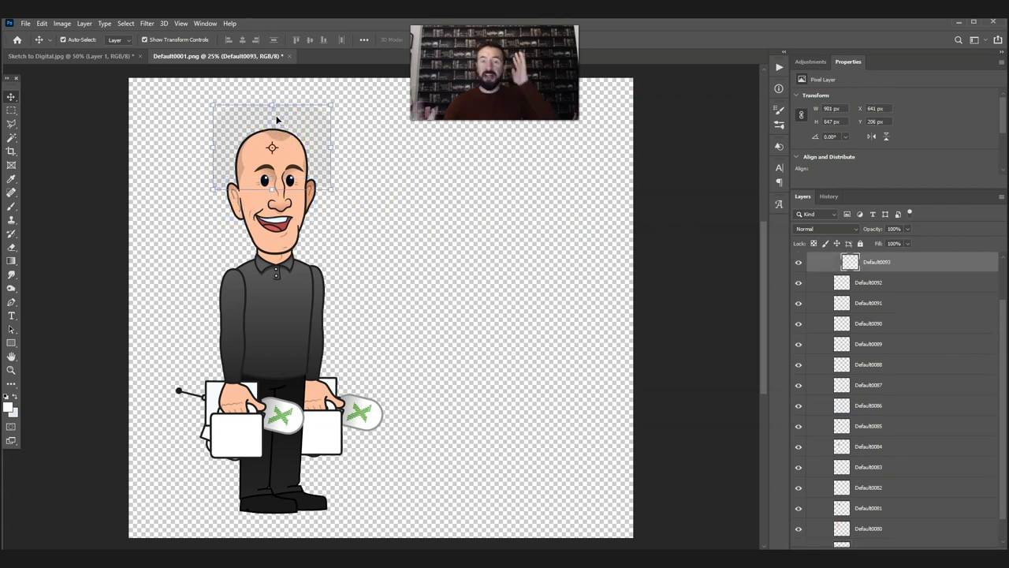
left_click(266, 233)
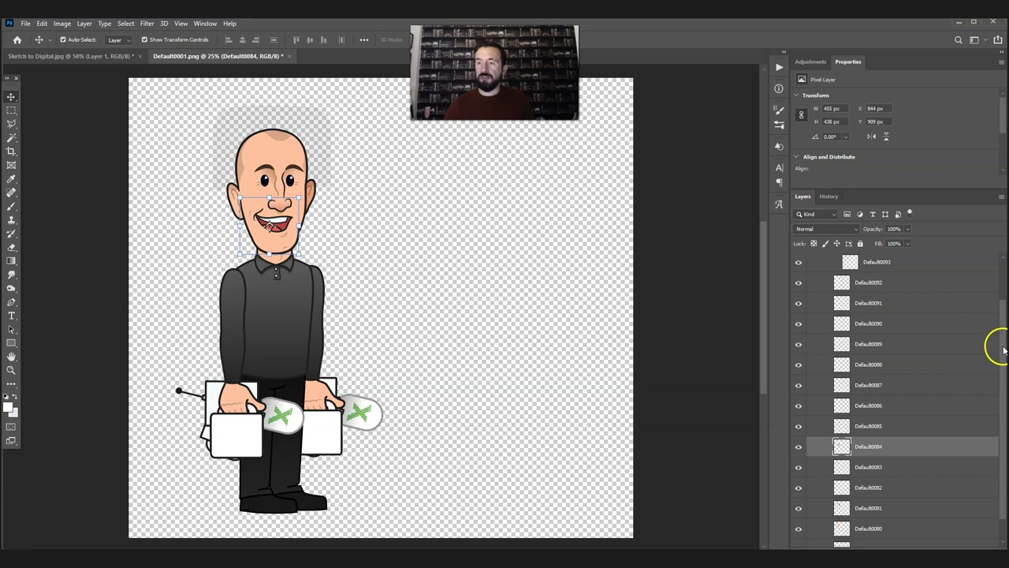
scroll(998, 342, "up", 3)
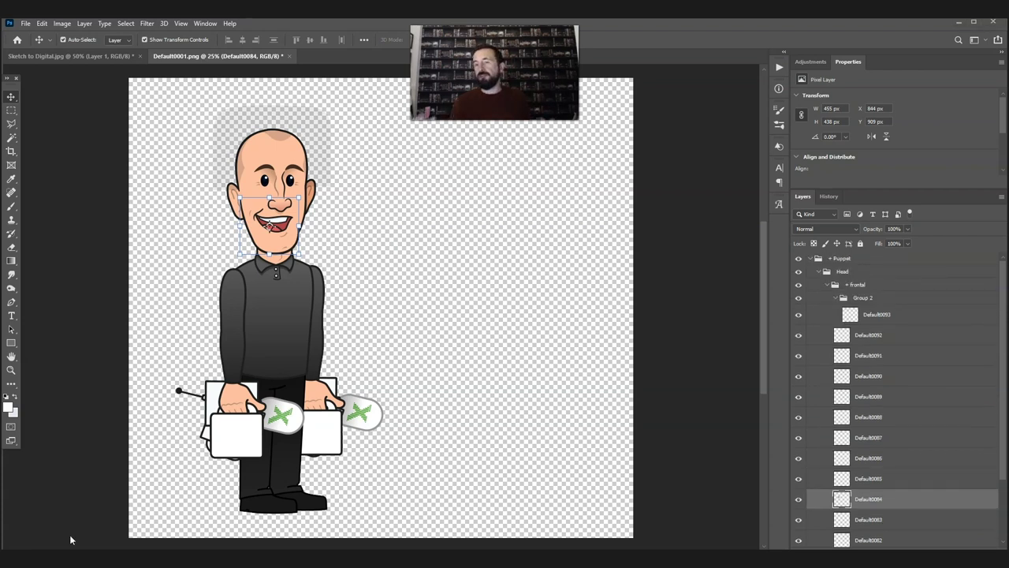
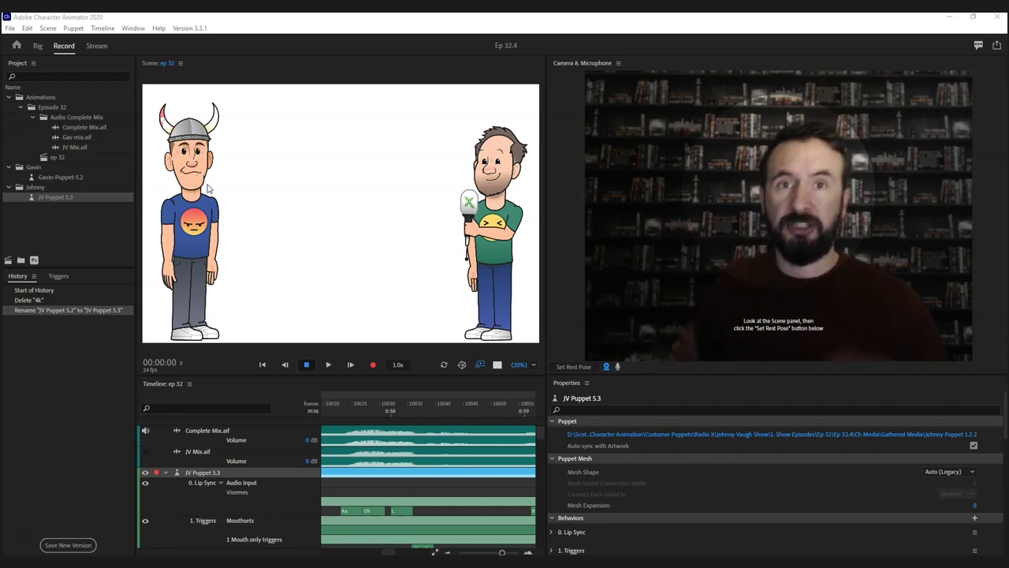
- Select JV Puppet 5.3 in the Character Animator project and open its original artwork in Photoshop
left_click(213, 203)
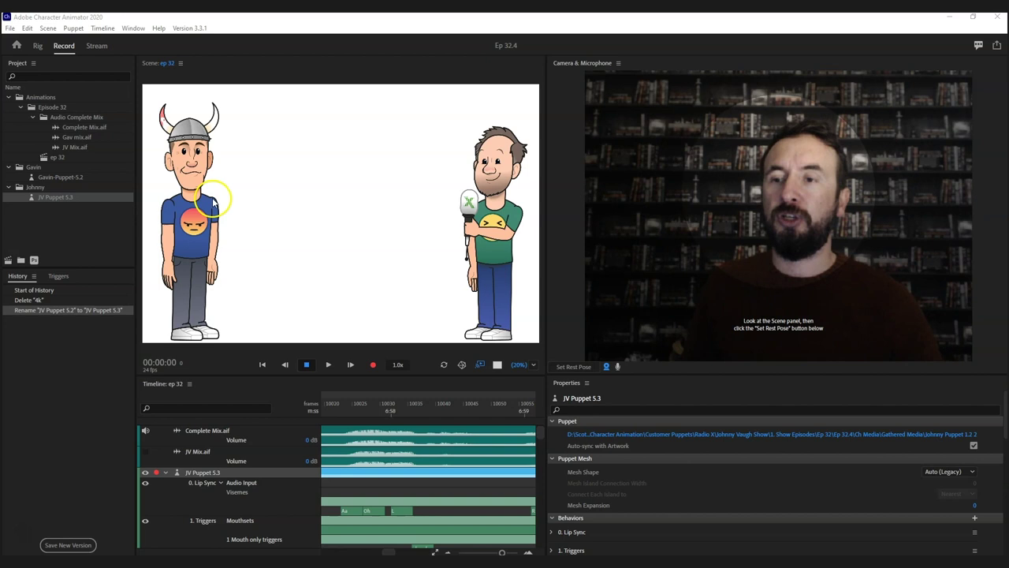
left_click(54, 202)
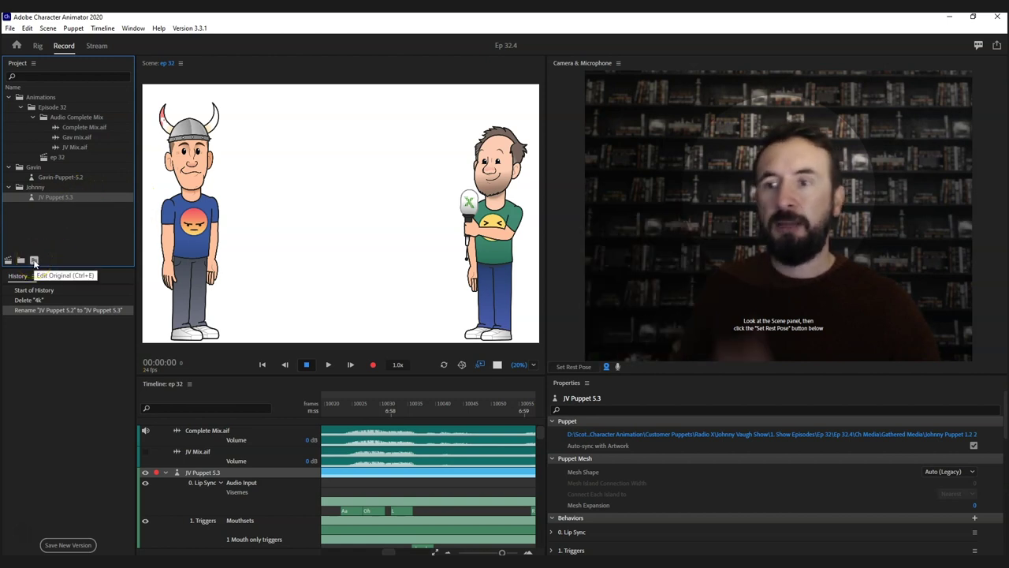
left_click(33, 261)
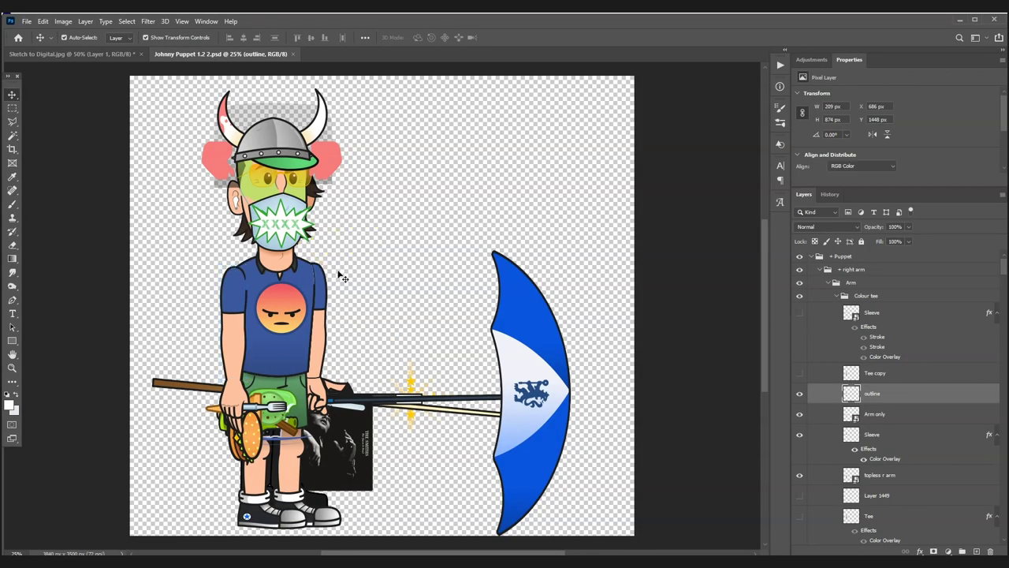
- Locate the blue T-shirt artwork on the puppet's torso and select its Colour tee group inside Torso
left_click(283, 309)
left_click(283, 360)
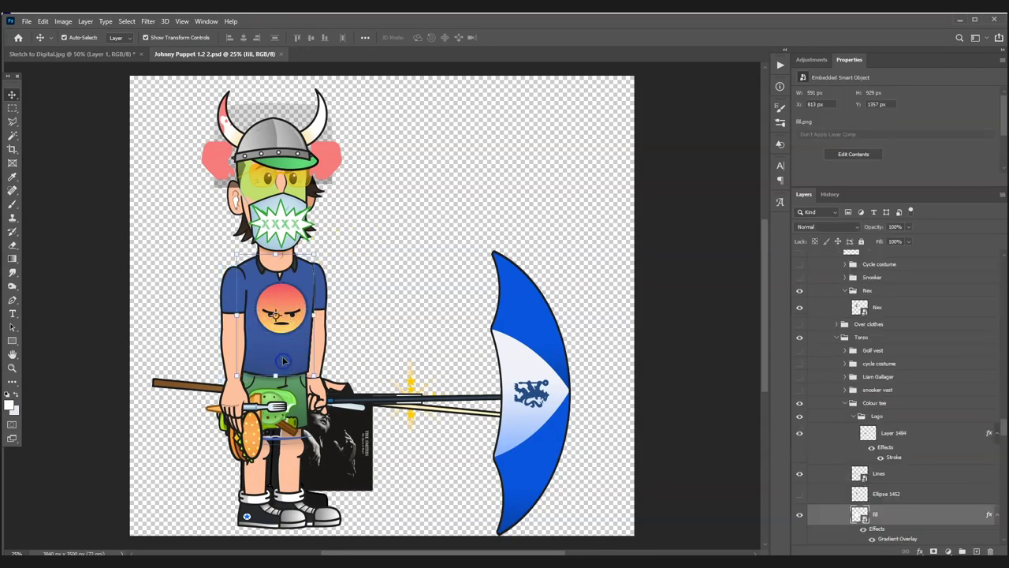
left_click(555, 355)
left_click(875, 402)
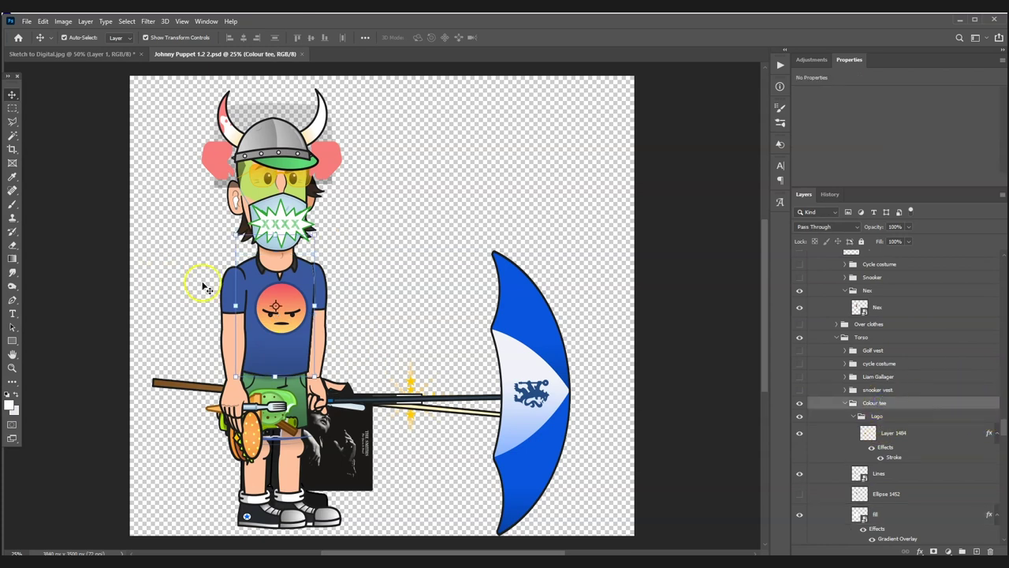
- Change the first colour stop of the Gradient Overlay on the Colour tee group's fill layer to dark red
left_click(258, 306)
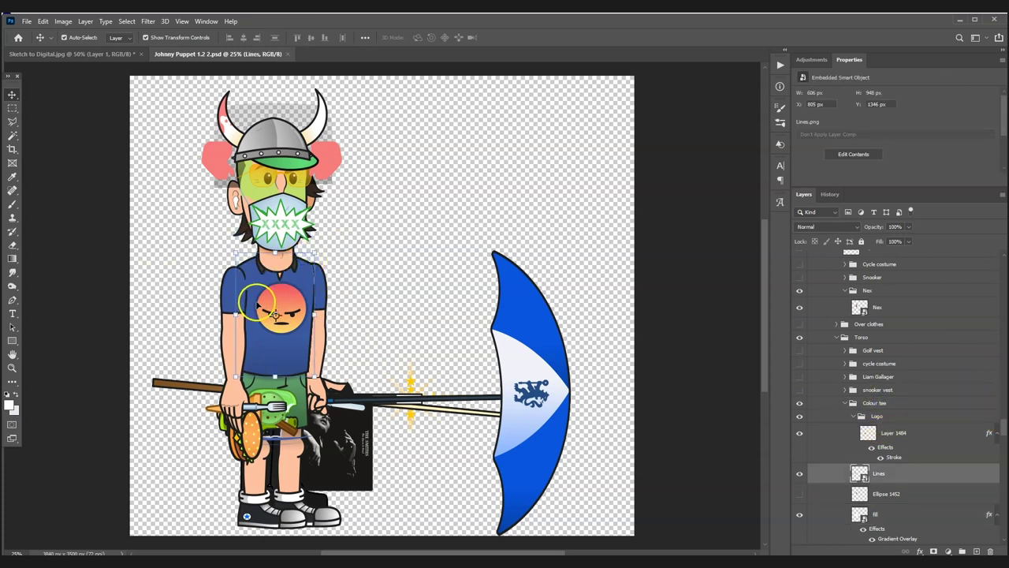
left_click(288, 345)
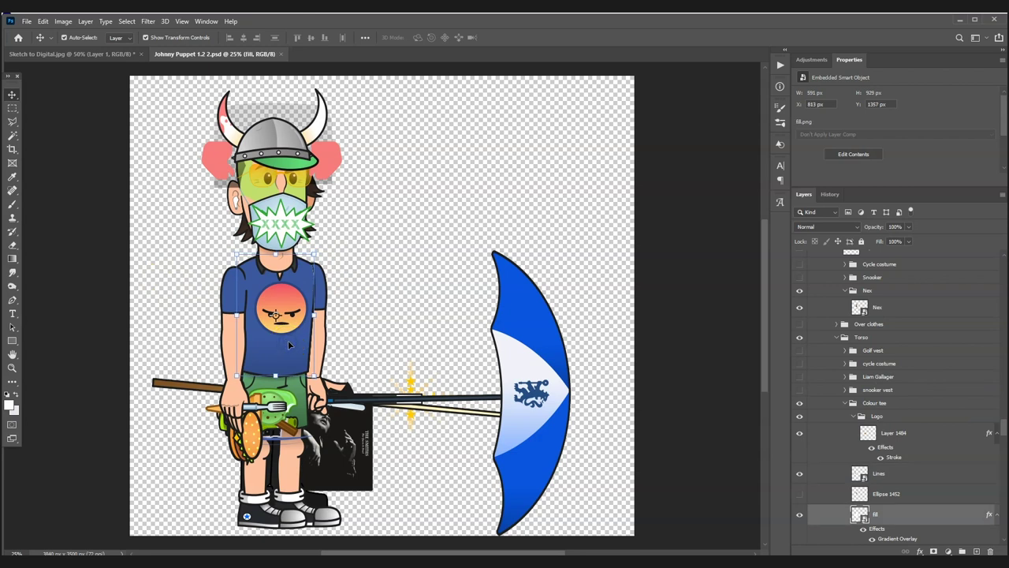
left_click(886, 399)
left_click_drag(1000, 432, 1004, 434)
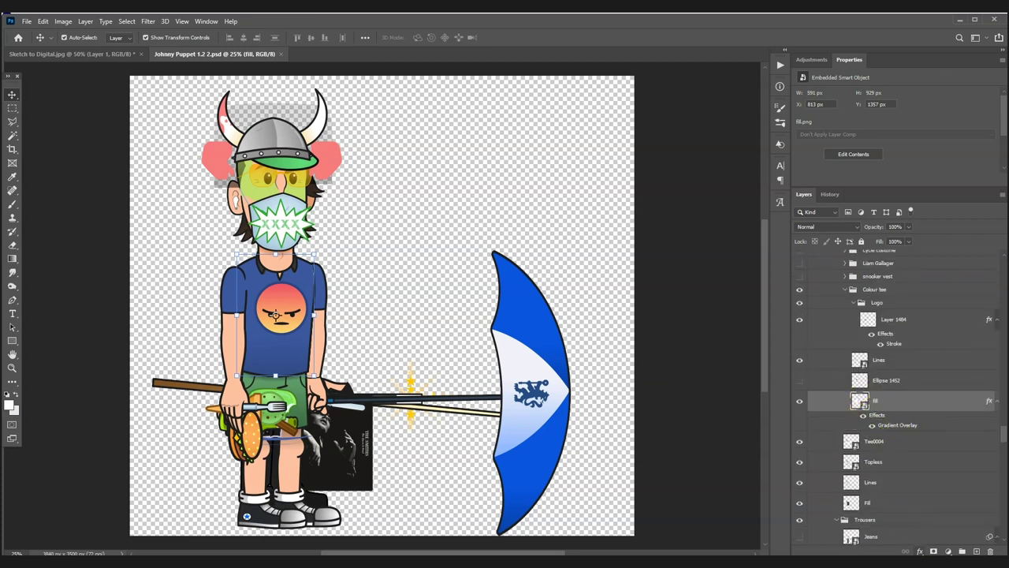
left_click(899, 424)
double_click(899, 424)
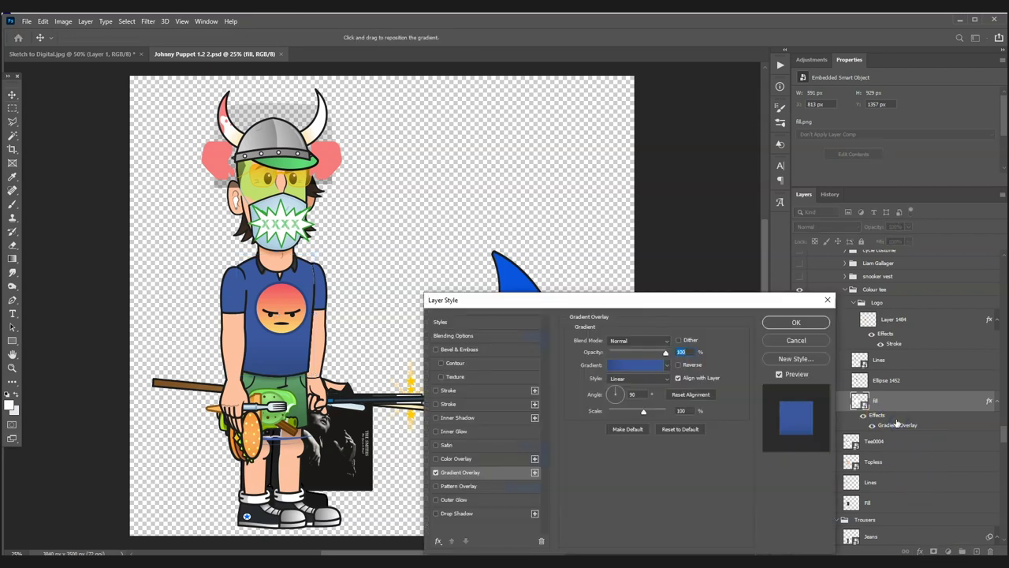
left_click(617, 367)
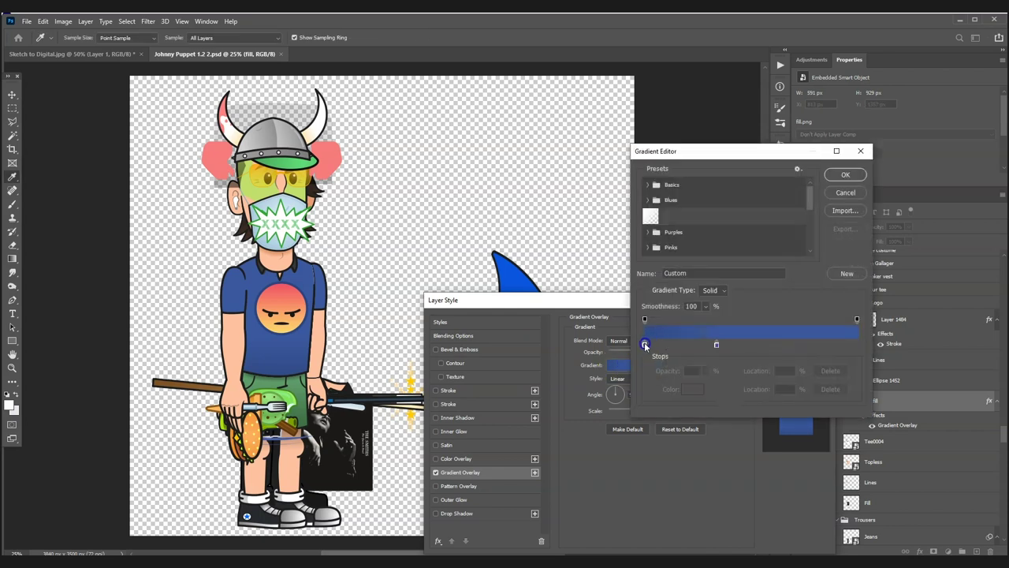
double_click(644, 343)
left_click(858, 497)
left_click(844, 446)
left_click(934, 374)
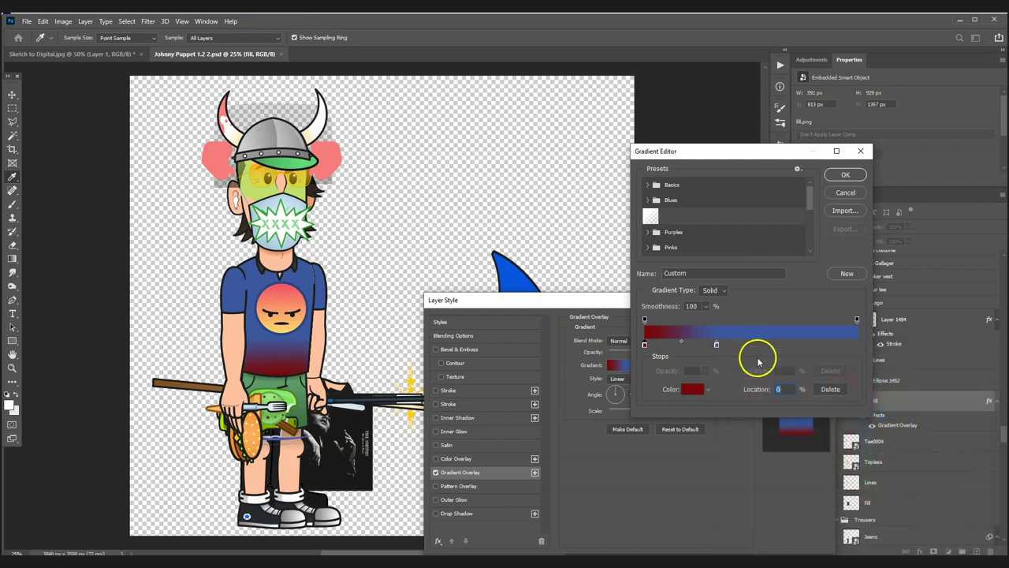
- Set the shirt gradient's second colour stop to bright red, ff0000, and apply the Gradient Overlay
double_click(716, 344)
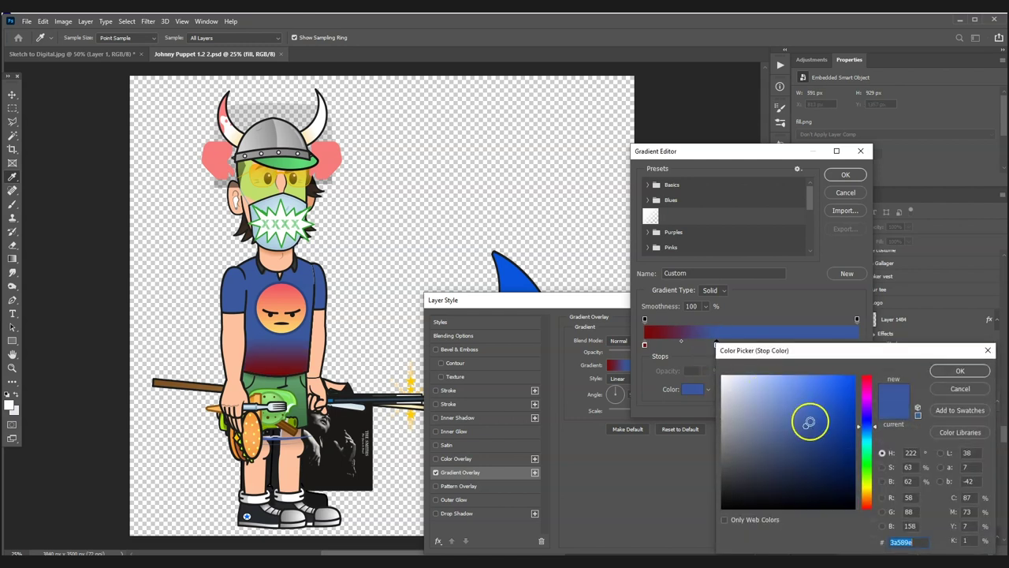
left_click_drag(868, 475, 868, 511)
left_click_drag(819, 425, 882, 344)
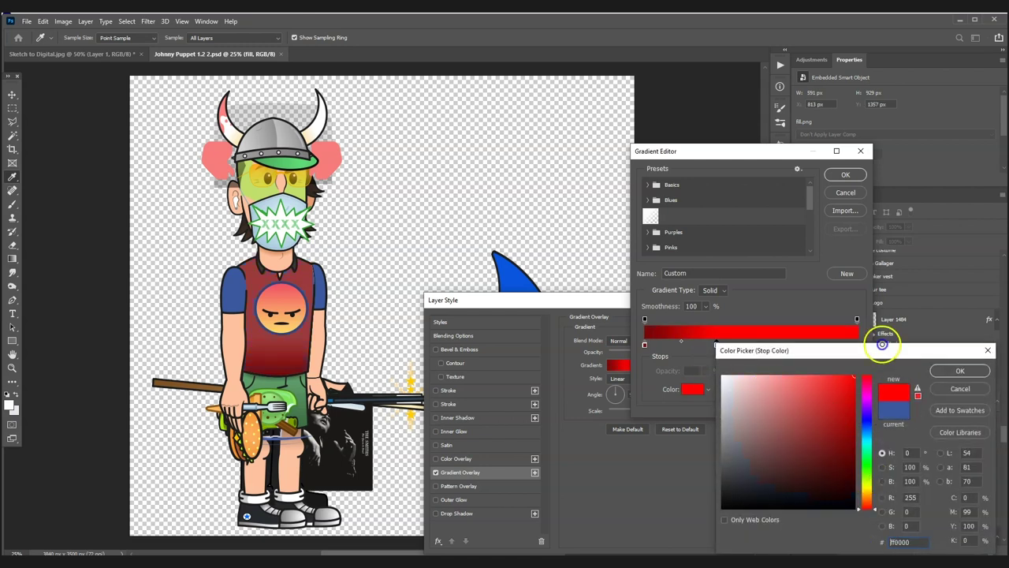
left_click(956, 370)
left_click(660, 336)
left_click(842, 173)
left_click(820, 323)
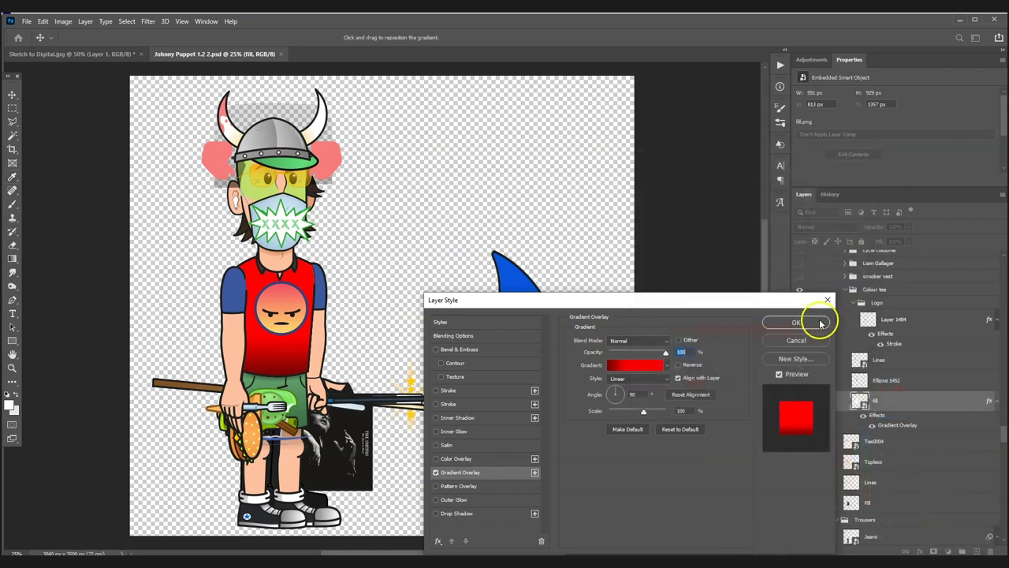
left_click(181, 231)
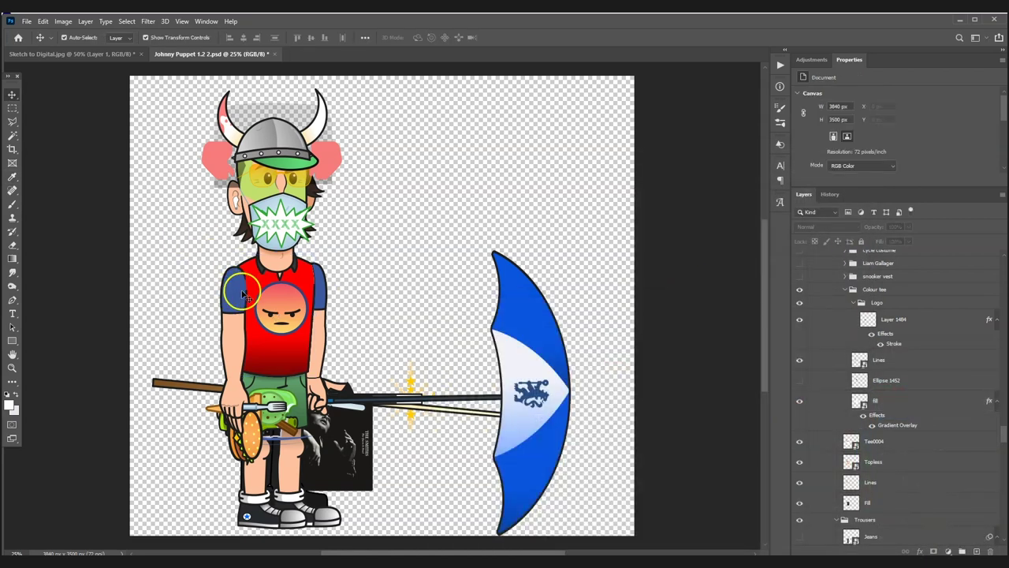
- Set the Color Overlay of the right arm's Sleeve layer to red, ff0000
left_click(244, 294)
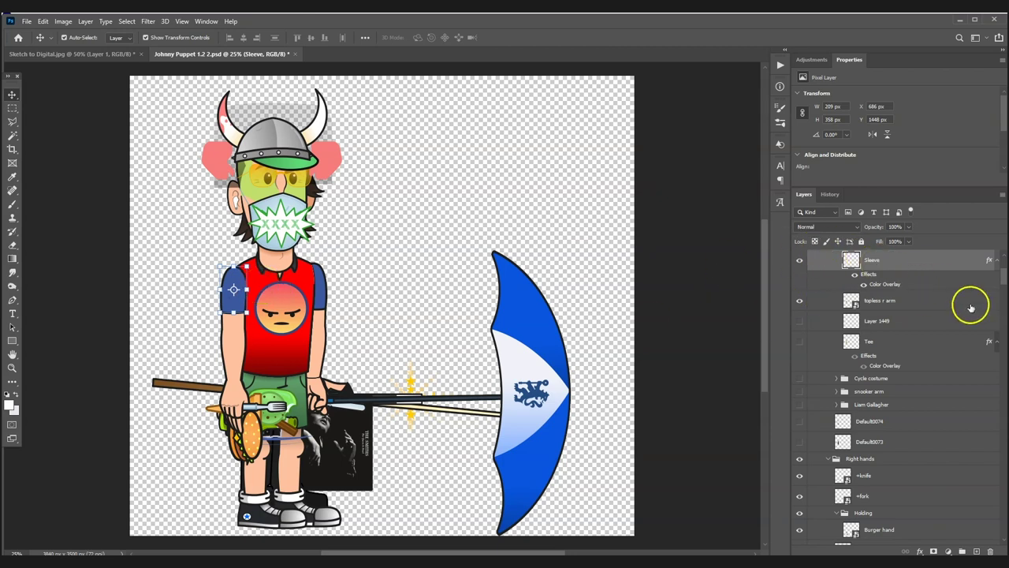
scroll(1000, 276, "up", 5)
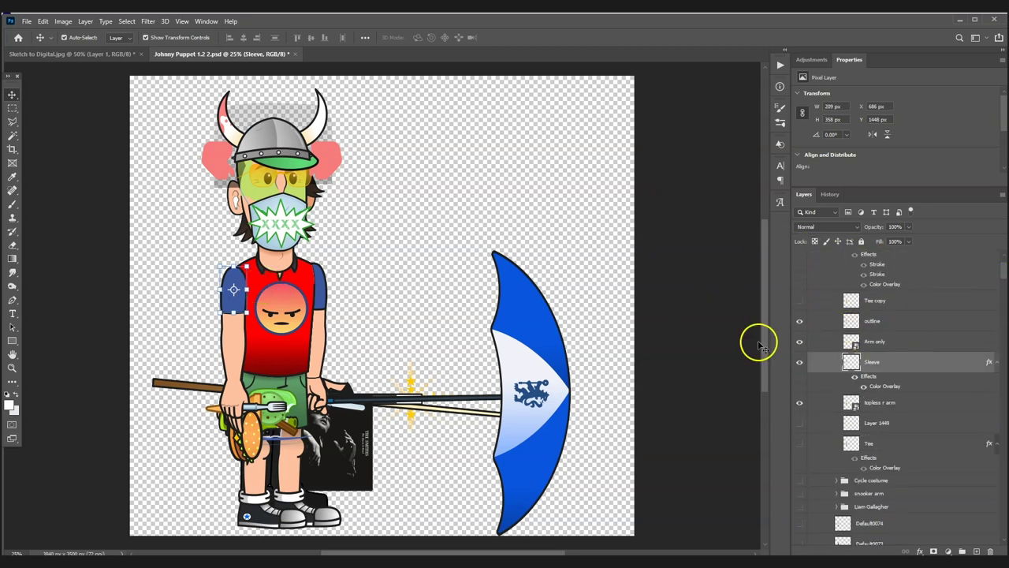
left_click(226, 272)
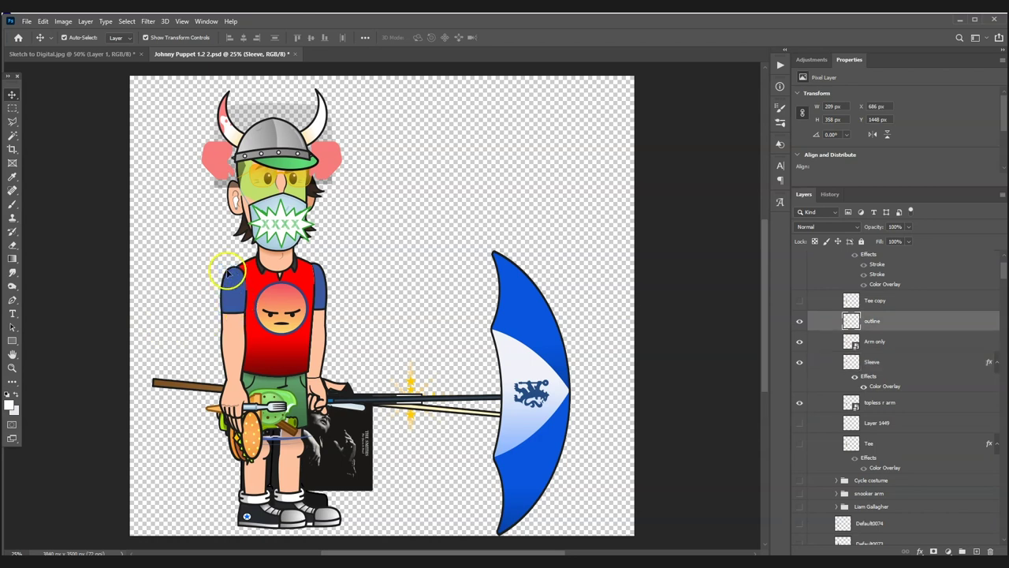
left_click(235, 292)
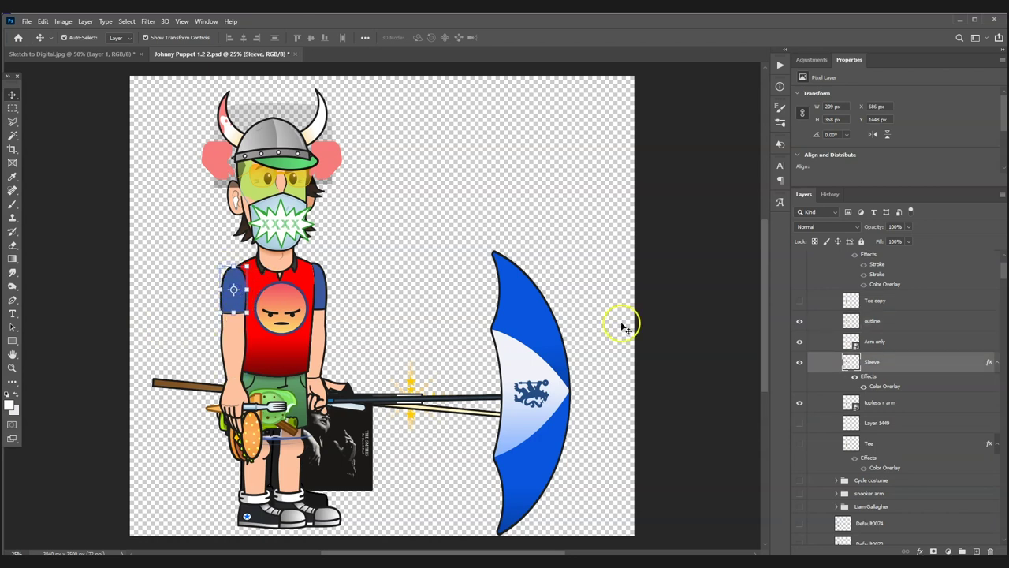
double_click(886, 386)
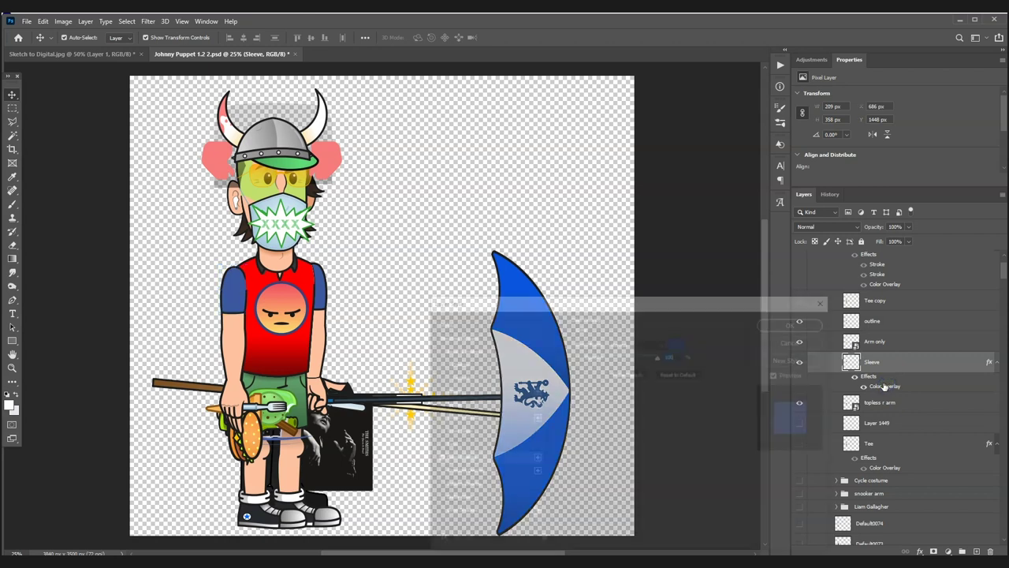
left_click(677, 341)
type("ff0000")
left_click(959, 370)
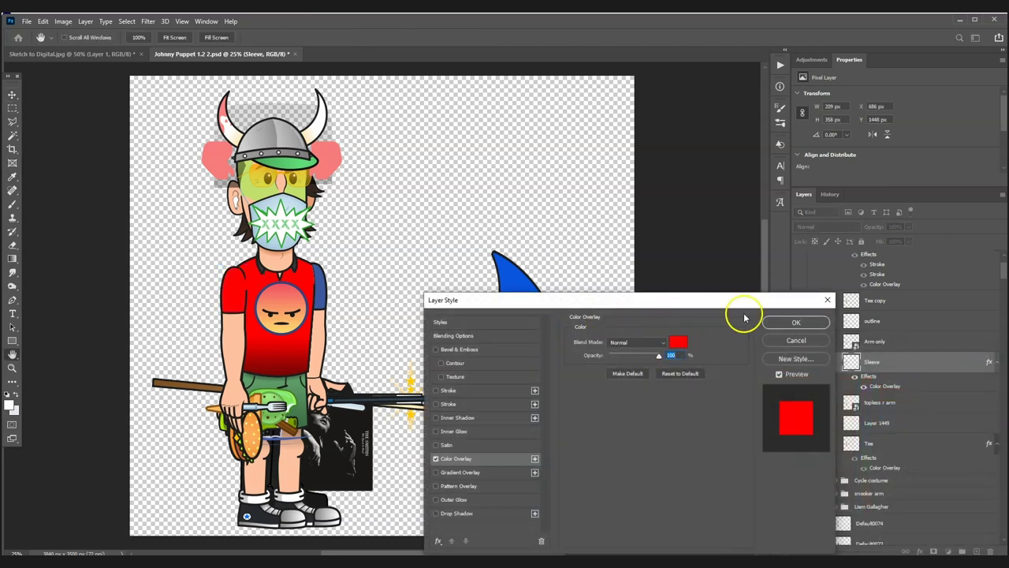
left_click(796, 323)
- Copy the red sleeve's layer style and paste it onto the Sleeve layer in the + left arm group
right_click(898, 361)
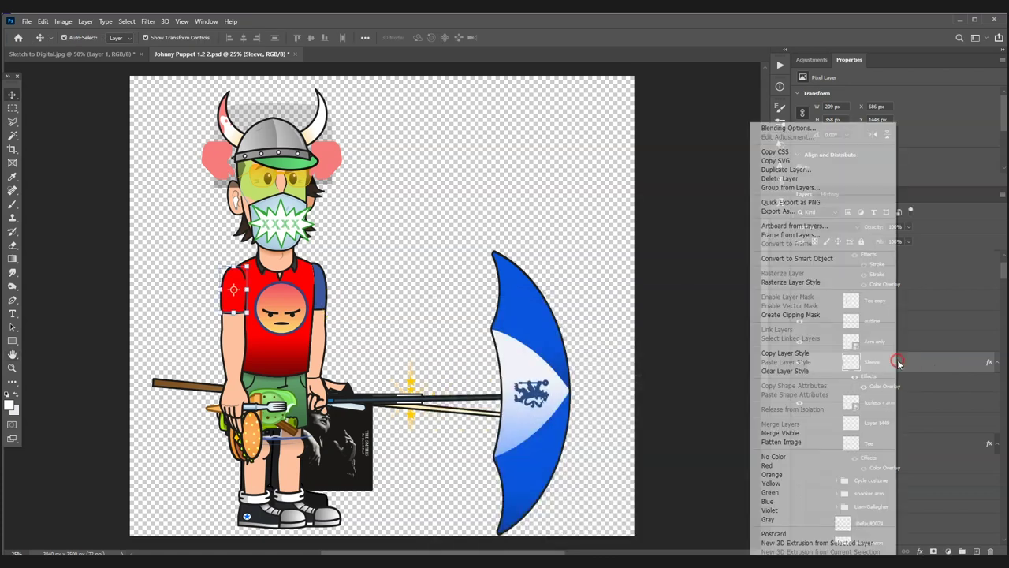
left_click(809, 356)
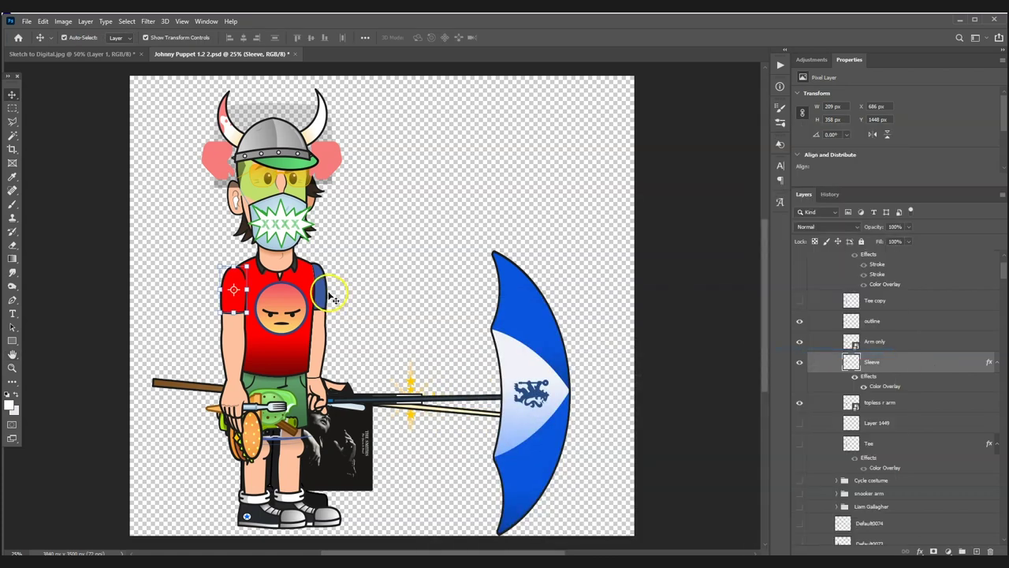
left_click(320, 296)
left_click(896, 463)
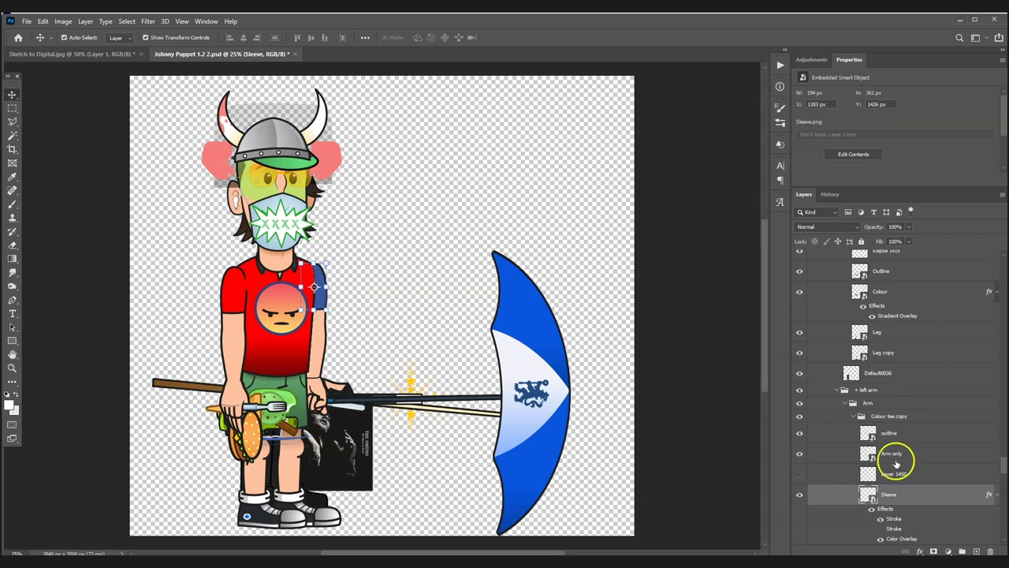
right_click(891, 492)
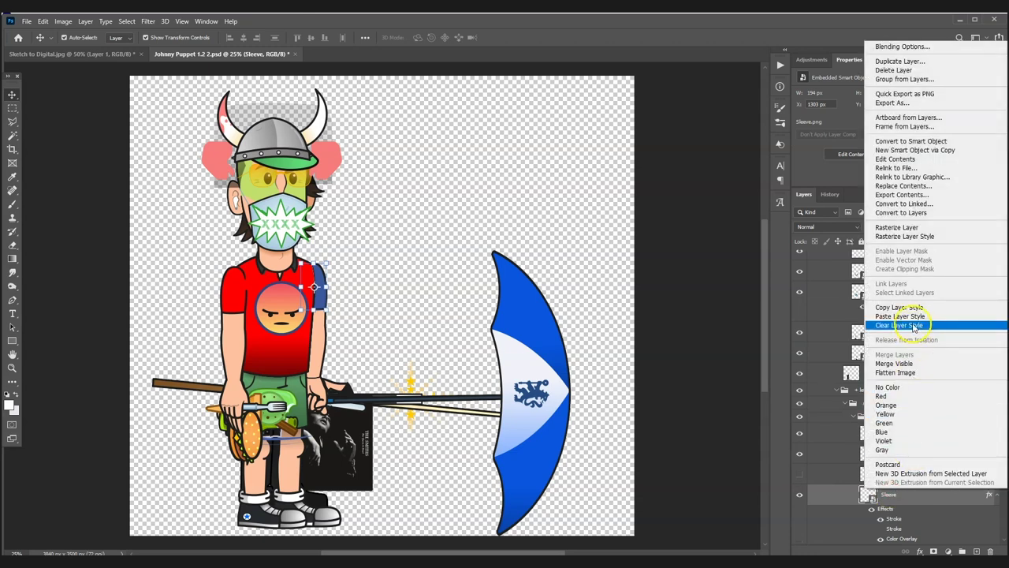
left_click(900, 315)
- Select the angry-face emoji layer in the shirt's Logo group and hide it
left_click(285, 306)
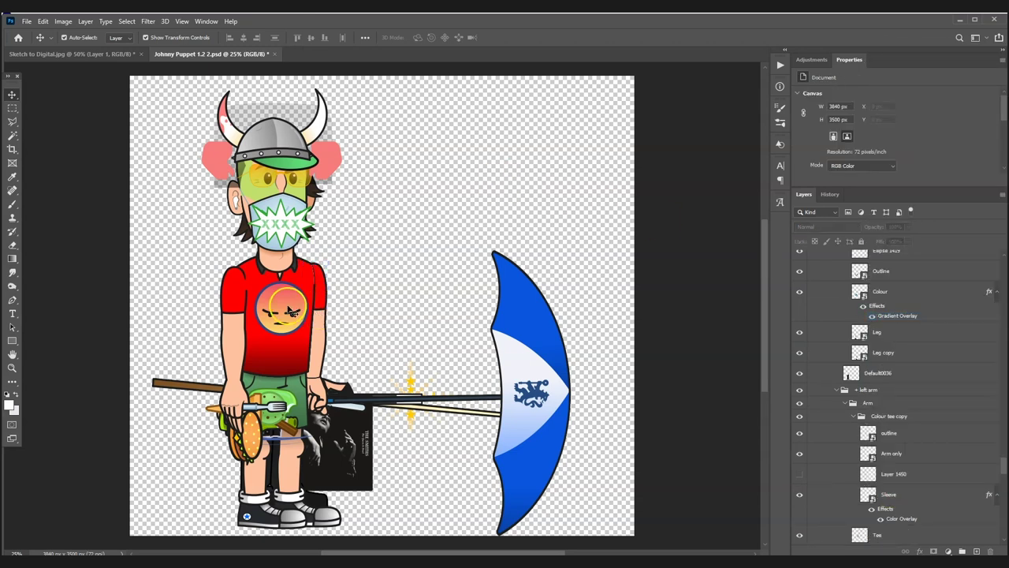
scroll(899, 316, "up", 2)
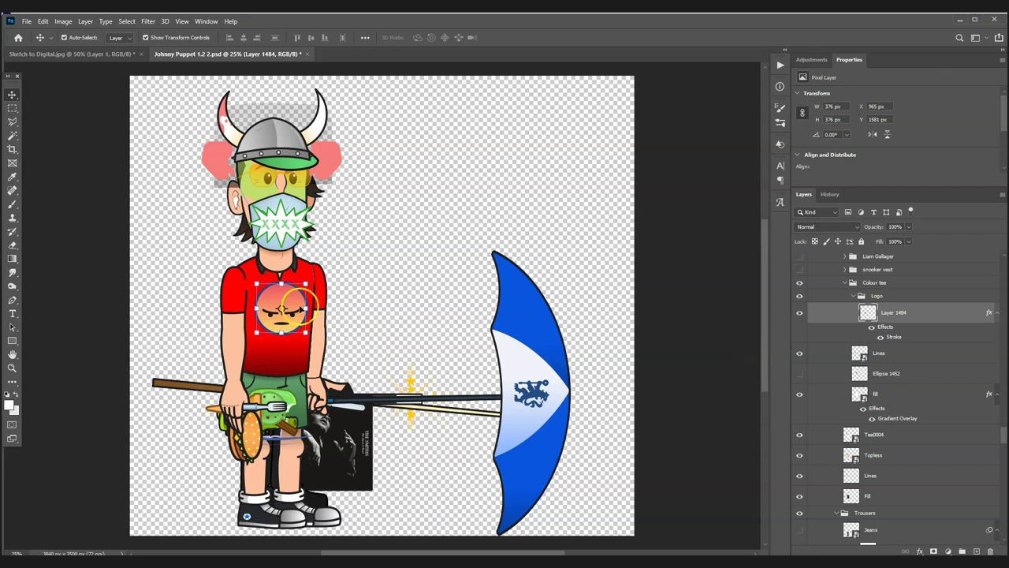
left_click(800, 314)
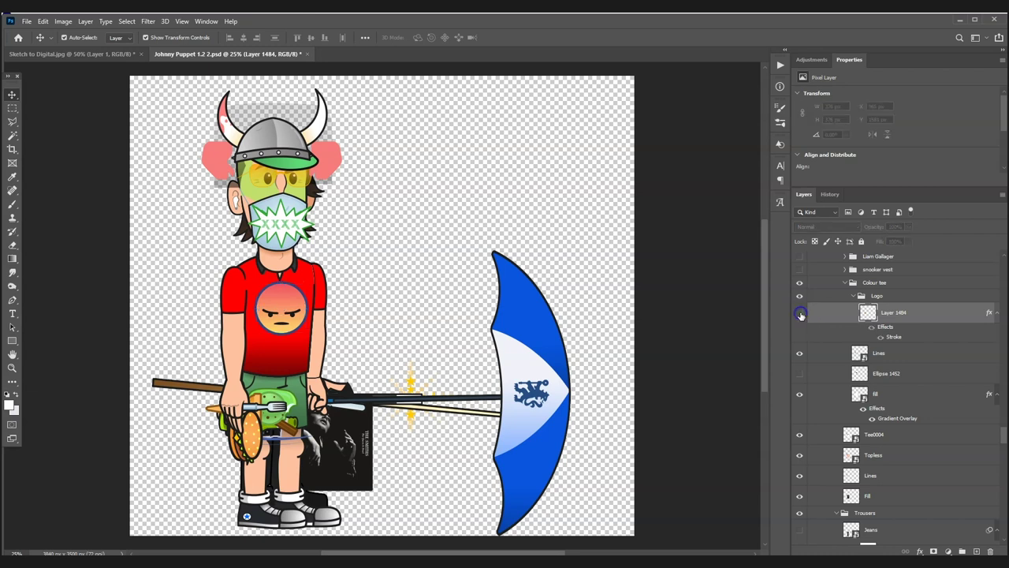
- Draw a white five-point star about 342 by 344 px on the shirt's chest with the Custom Shape tool and centre it
left_click(9, 404)
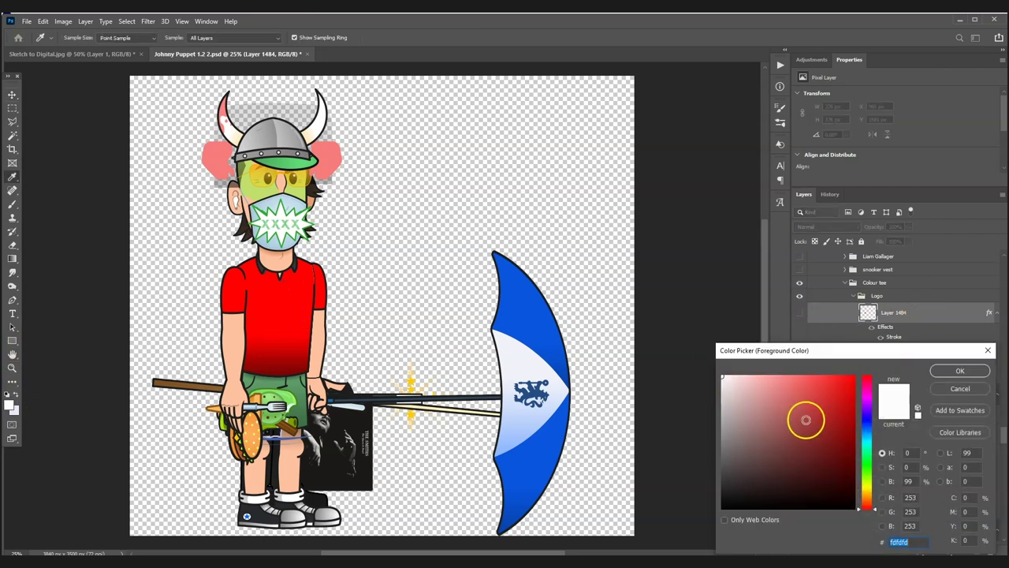
left_click(958, 360)
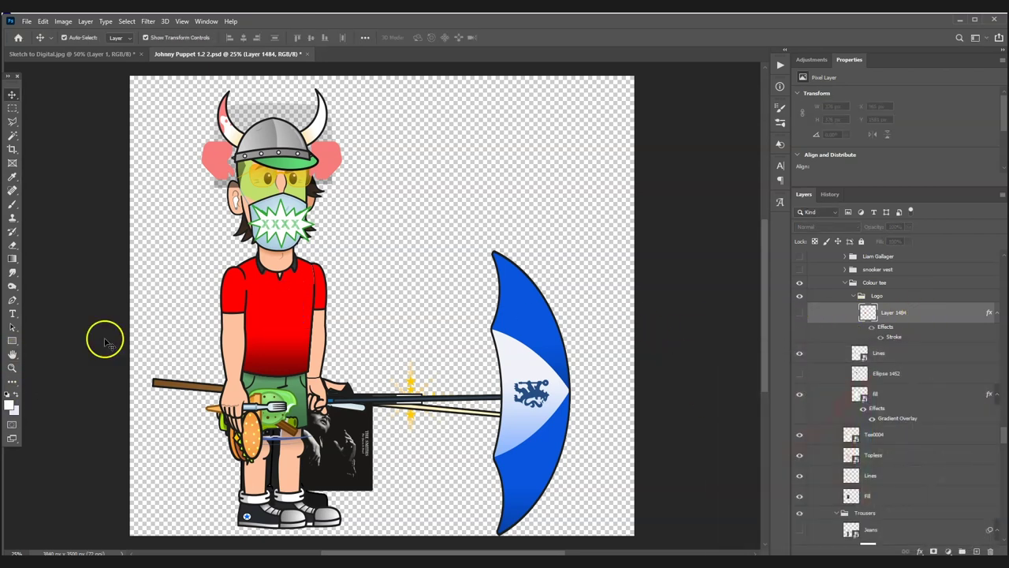
left_click(12, 340)
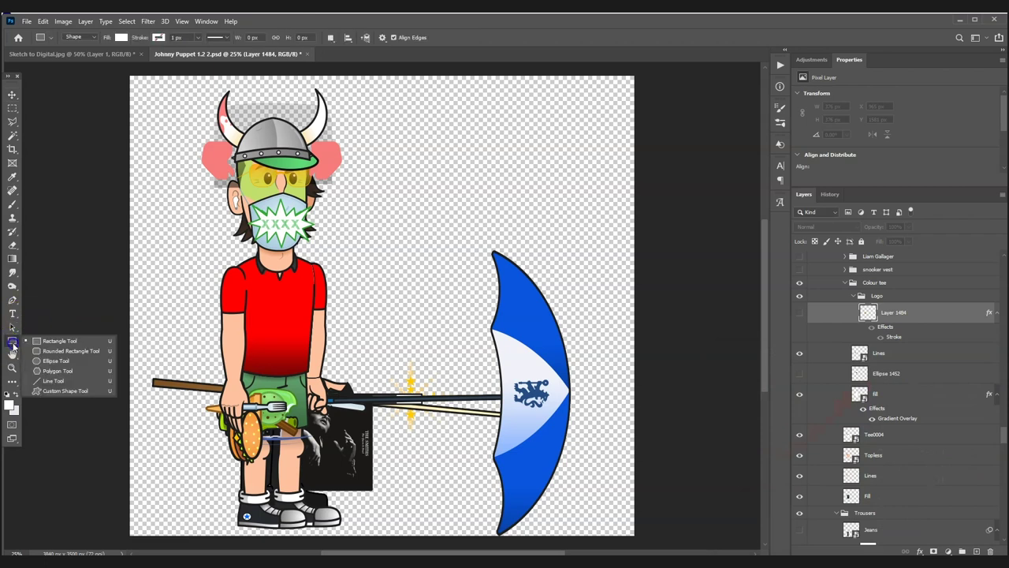
left_click(56, 391)
left_click_drag(260, 288, 305, 338)
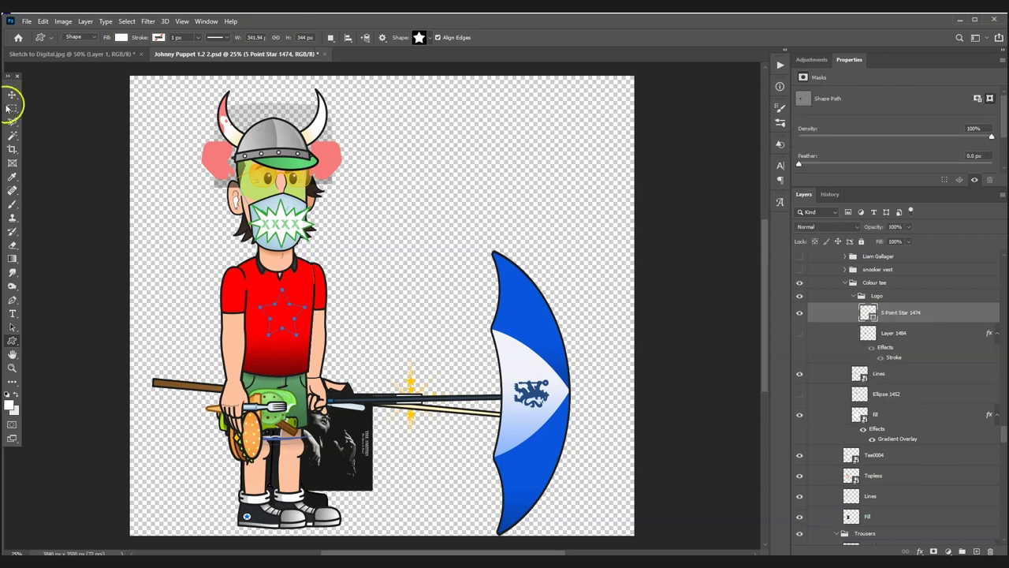
left_click(12, 94)
left_click_drag(285, 298, 282, 291)
left_click(81, 140)
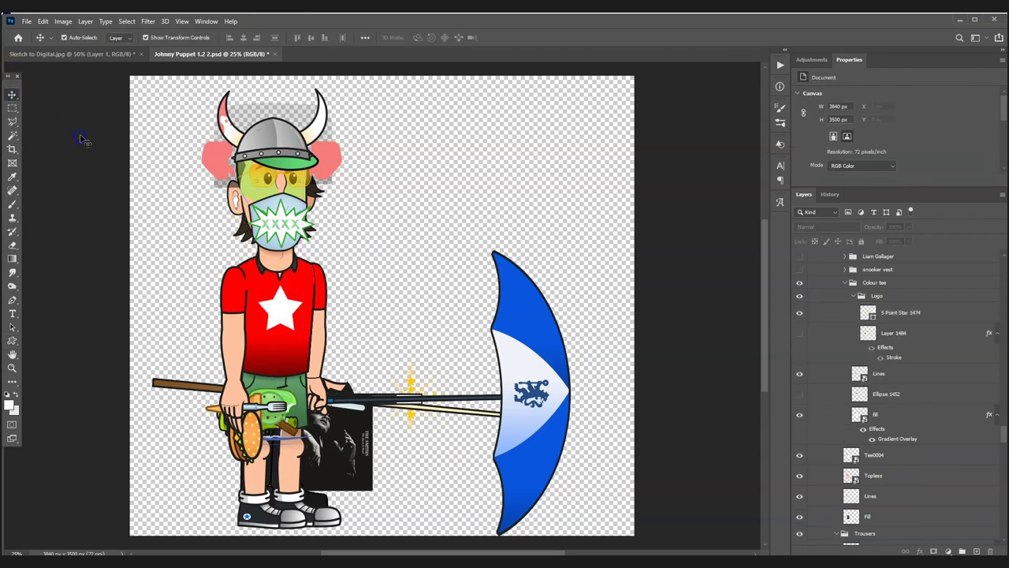
- Save the edited puppet artwork and switch to Character Animator to check the synced T-shirt
left_click(24, 22)
left_click(49, 140)
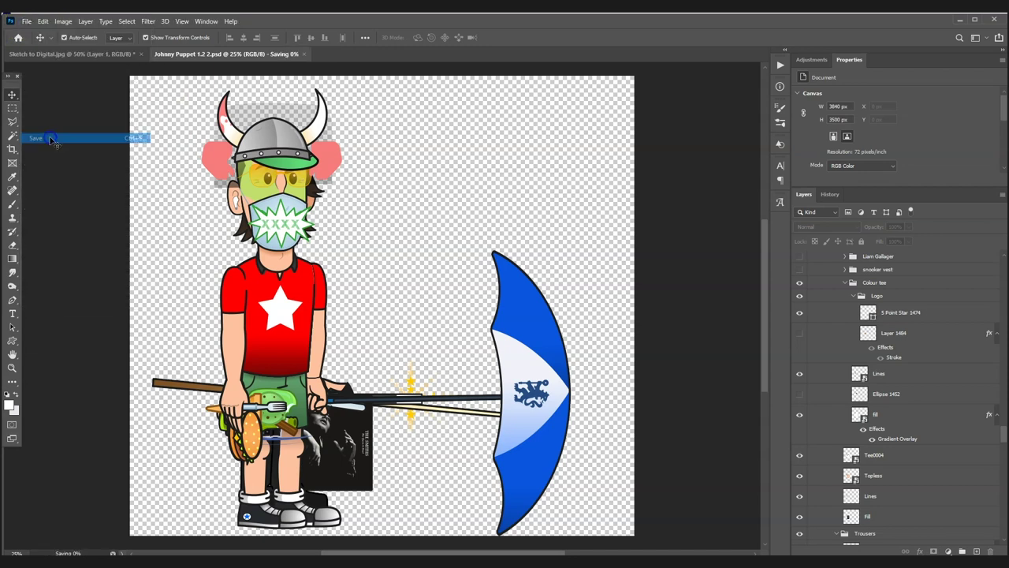
key("alt+Tab")
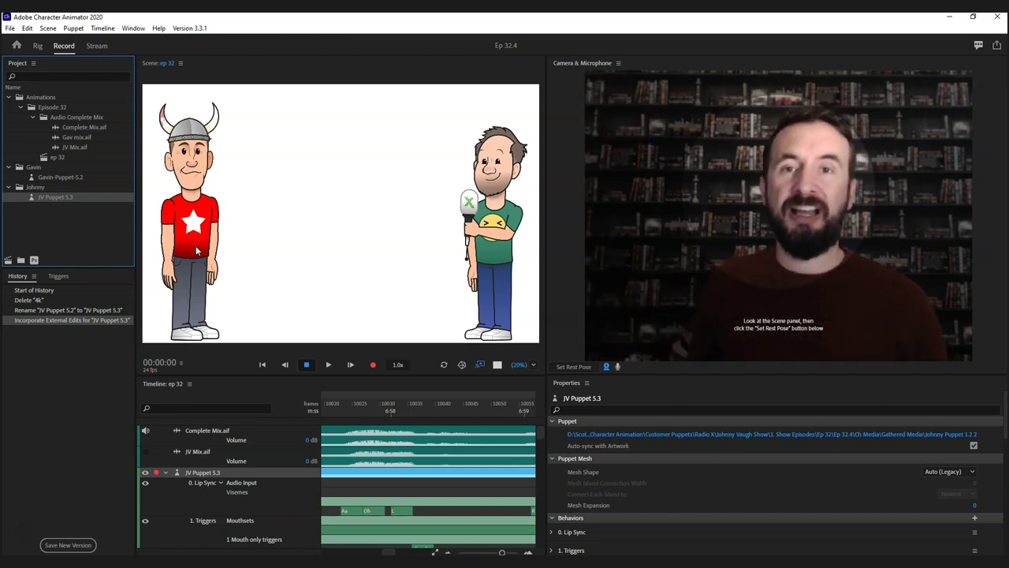
- Switch back to Photoshop and select the shirt's fill layer in the Colour tee group to review its layer options
left_click(388, 548)
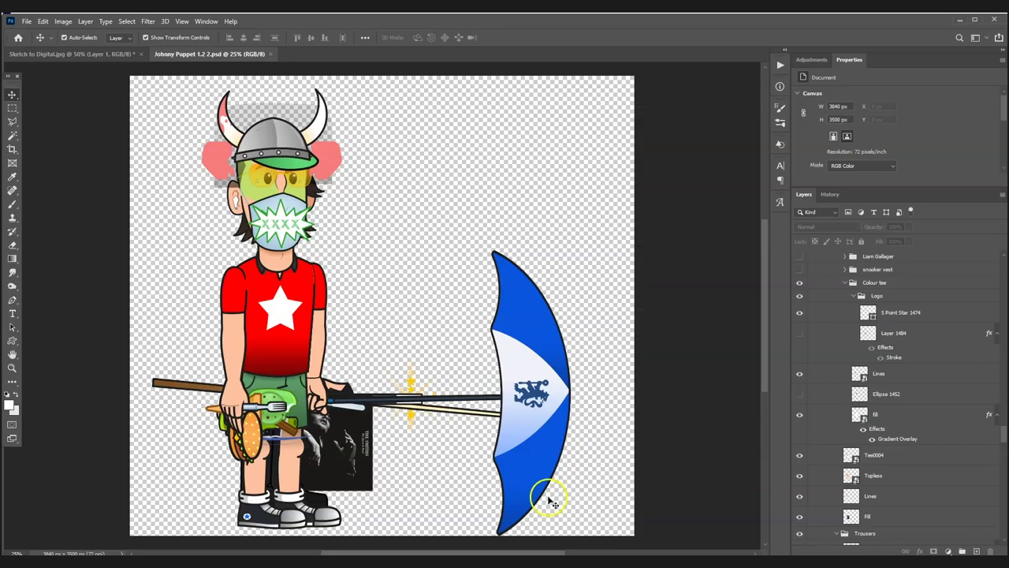
left_click(902, 416)
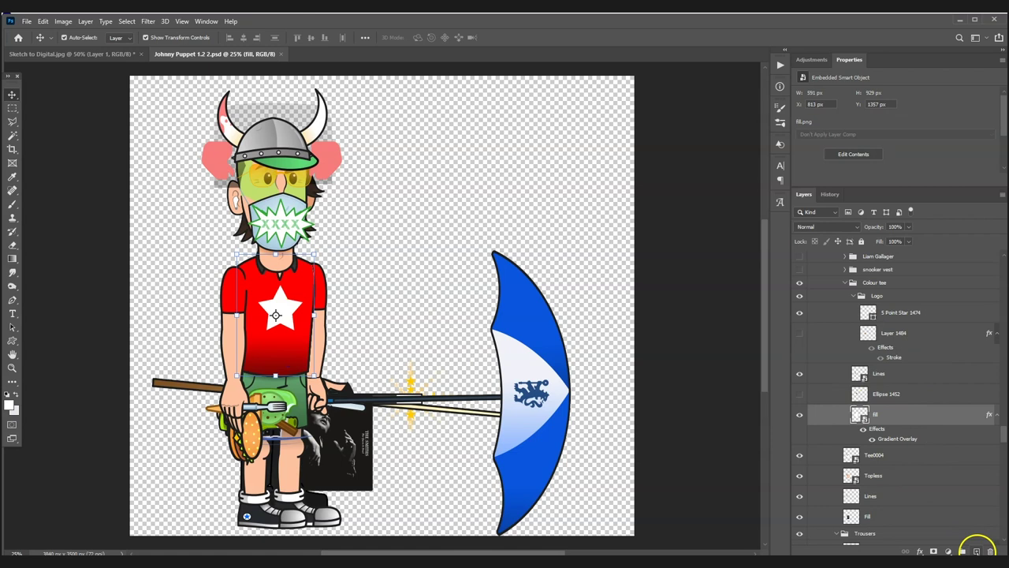
left_click(977, 550)
right_click(888, 416)
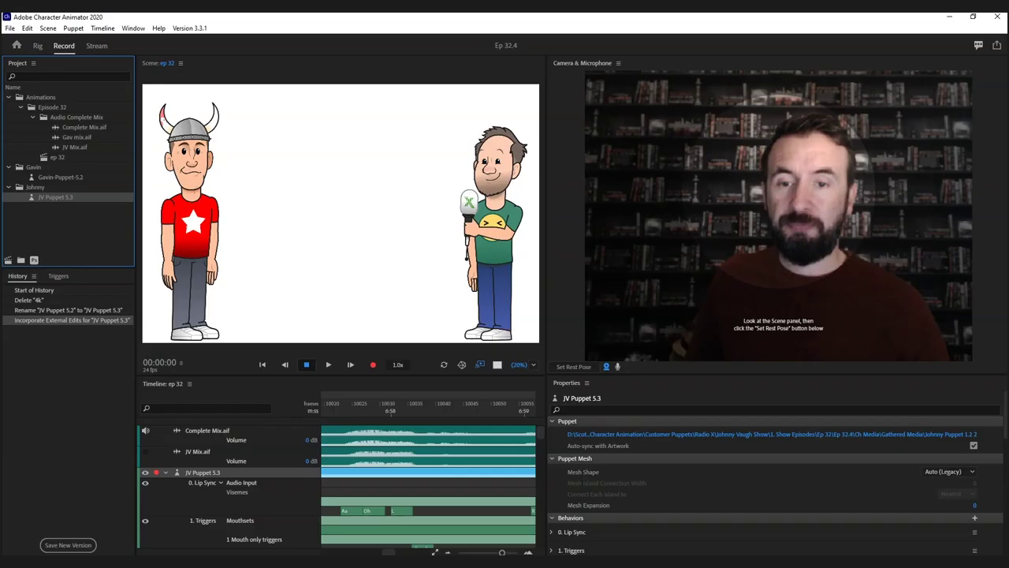
- Widen the Scene panel in Character Animator by narrowing the Camera & Microphone panel beside it
left_click(233, 274)
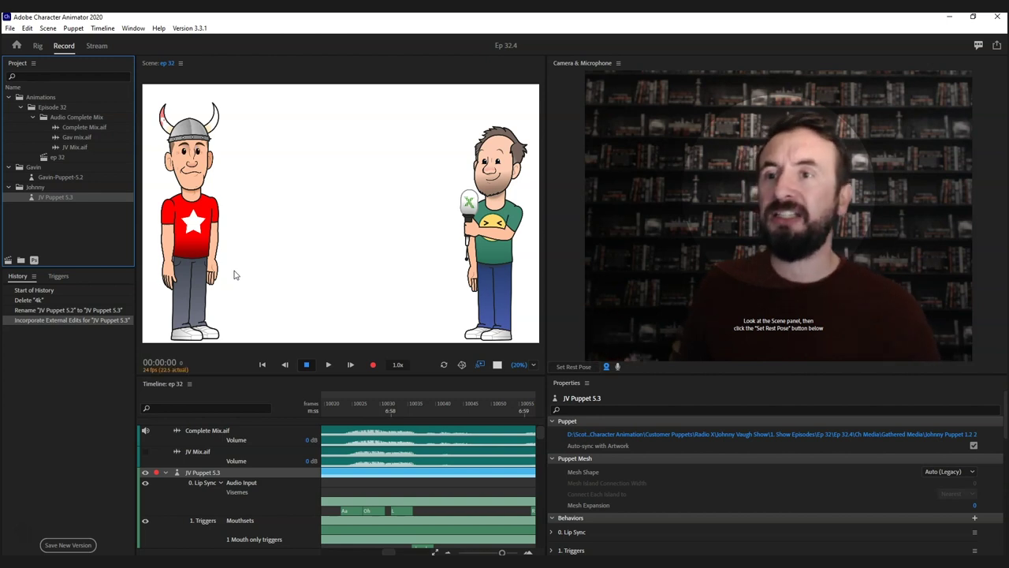
left_click_drag(575, 90, 796, 96)
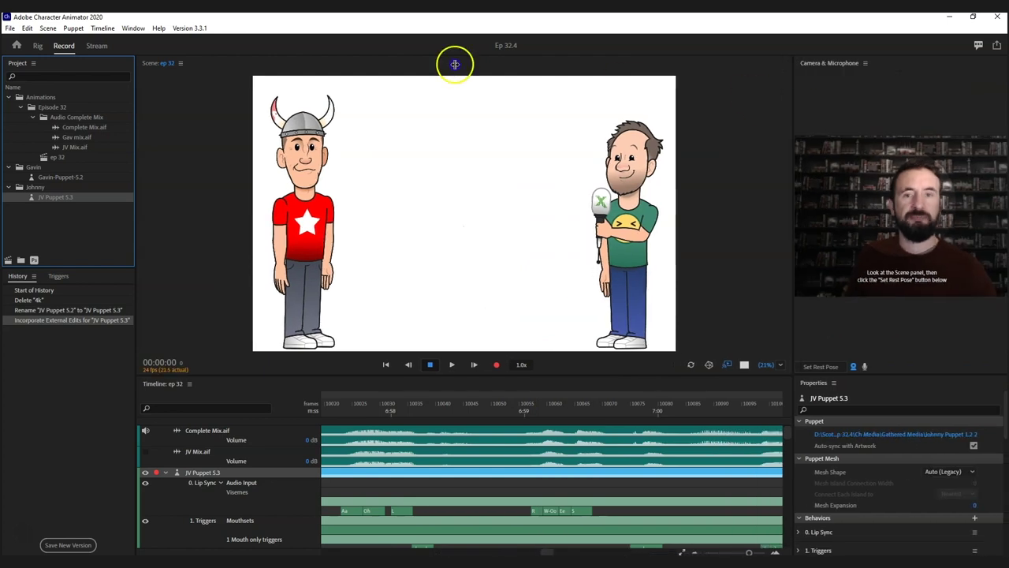
- Open the puppet in the Rig workspace, with a wider layer list and its Body group collapsed
left_click(38, 45)
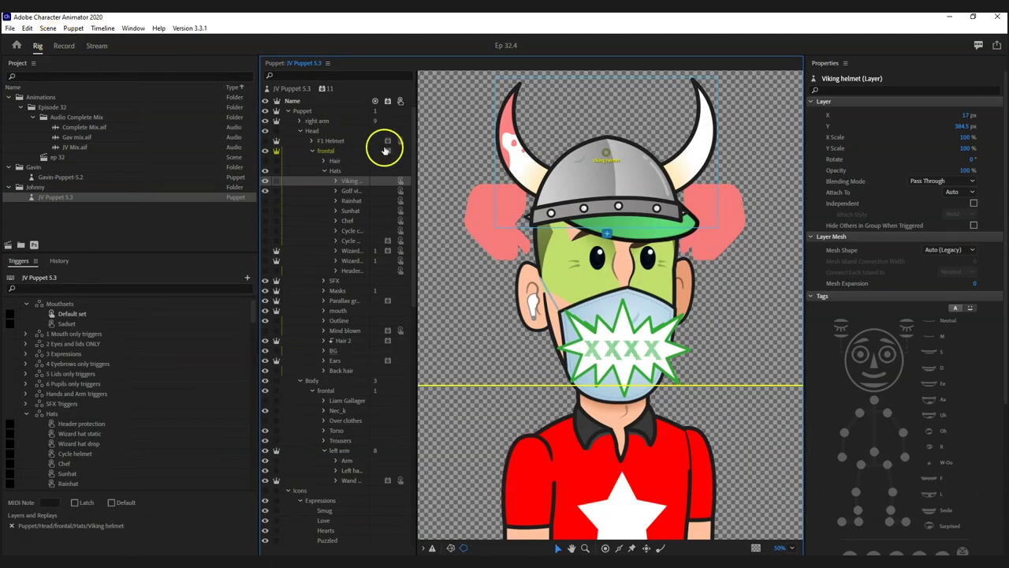
left_click_drag(416, 149, 449, 146)
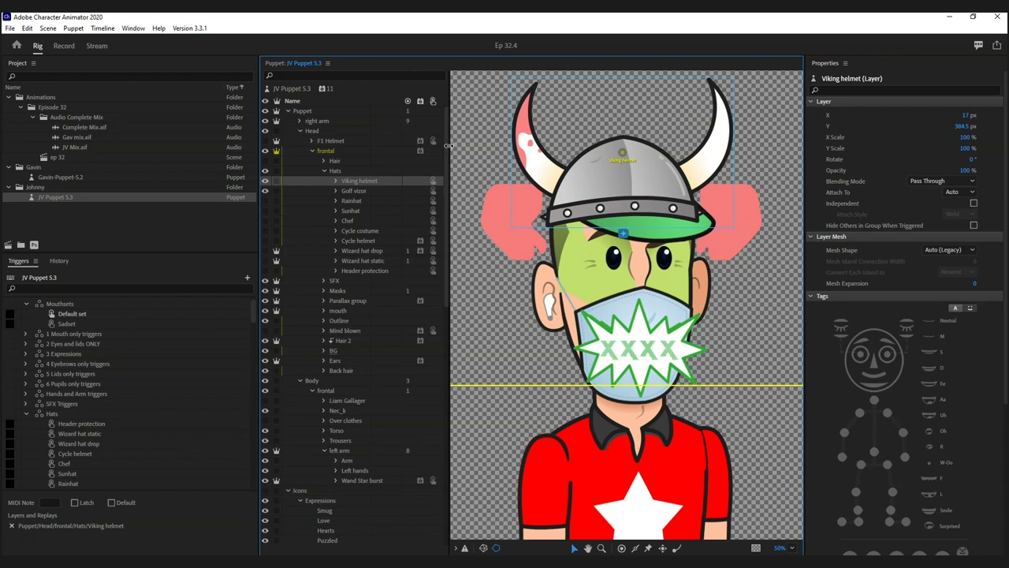
left_click(312, 150)
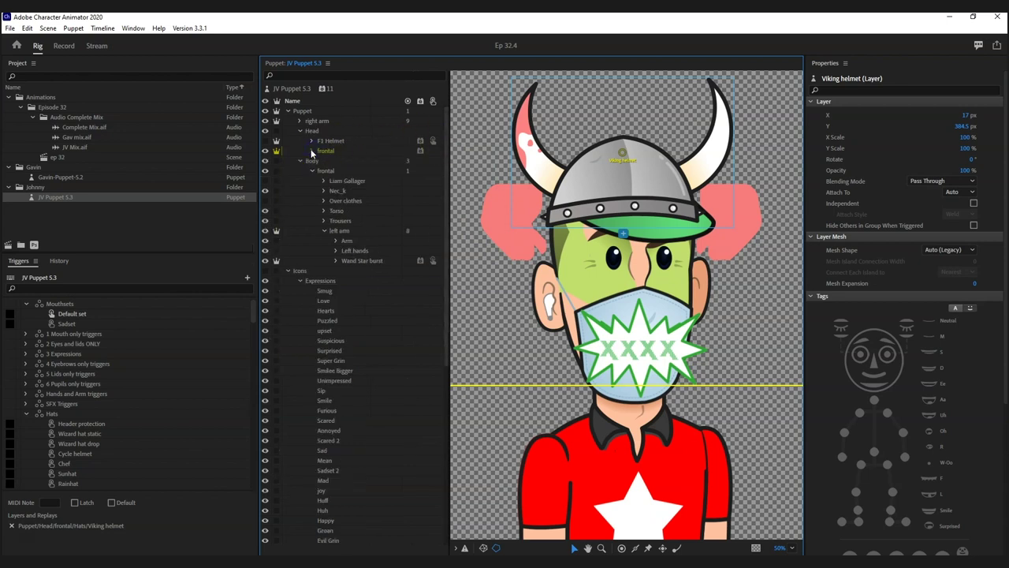
key("ctrl+shift+a")
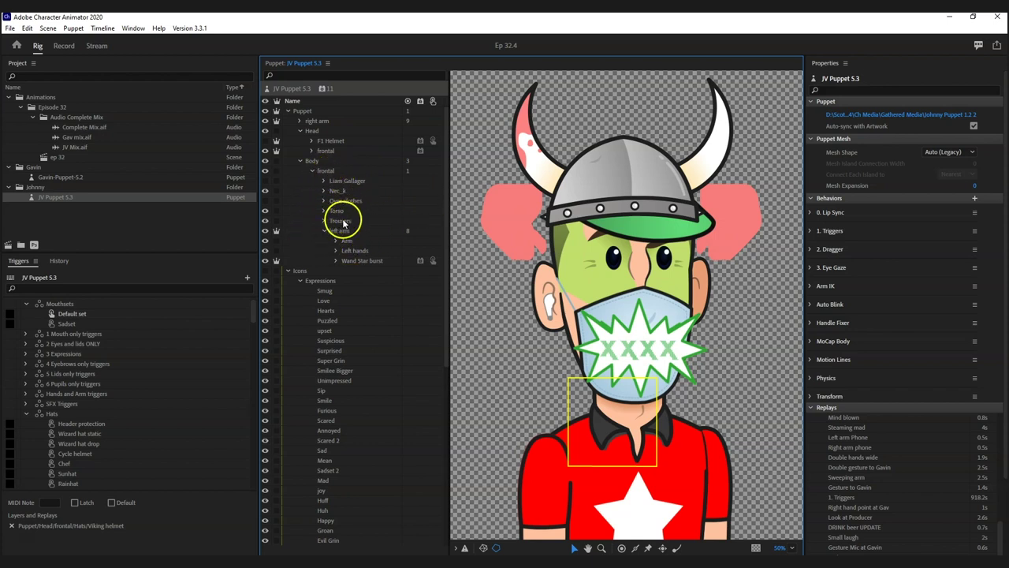
left_click(300, 161)
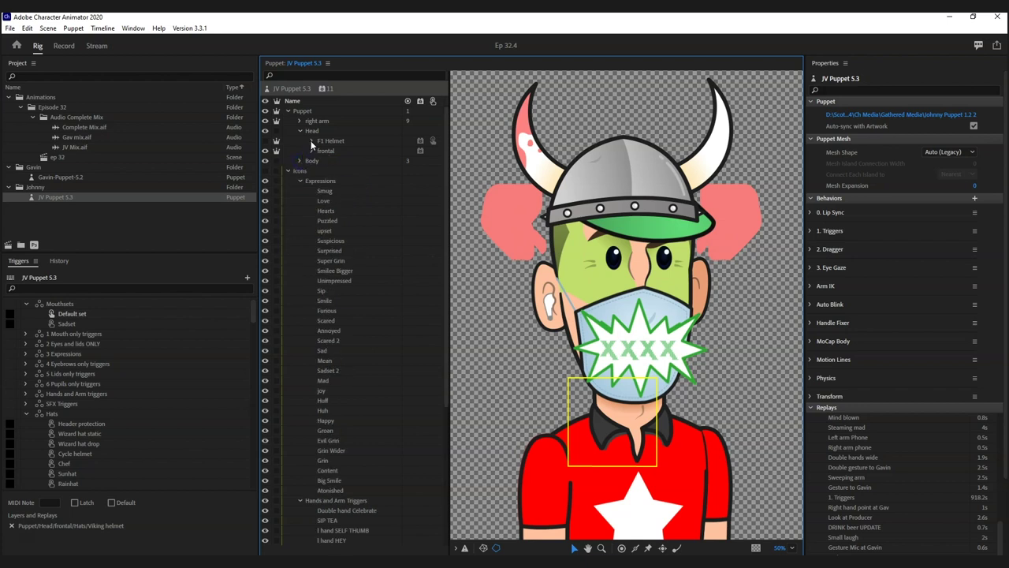
left_click(311, 151)
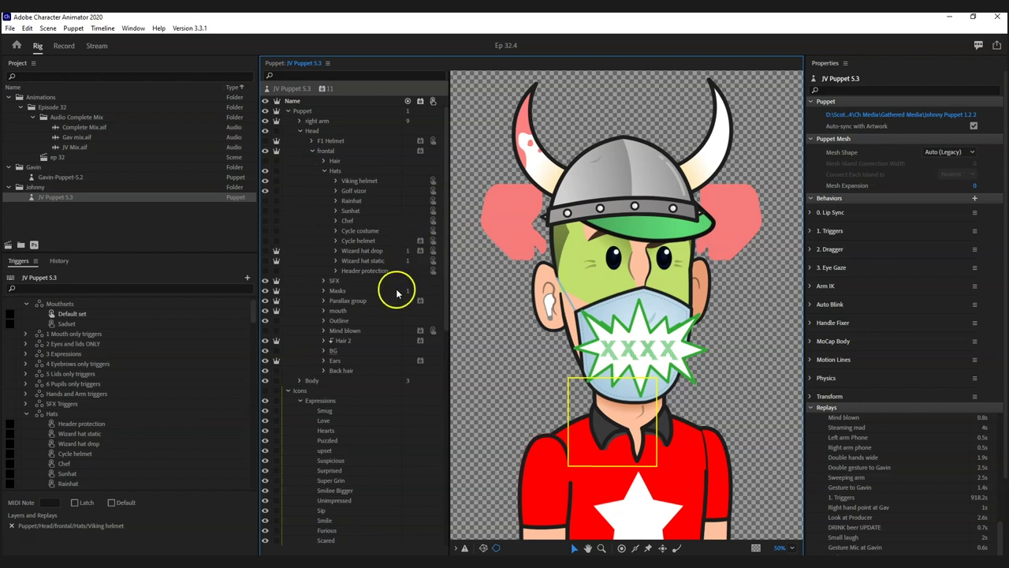
- Collapse the Hats group and expand the head's mouth group to look through its mouth drawings
left_click(324, 170)
left_click(323, 211)
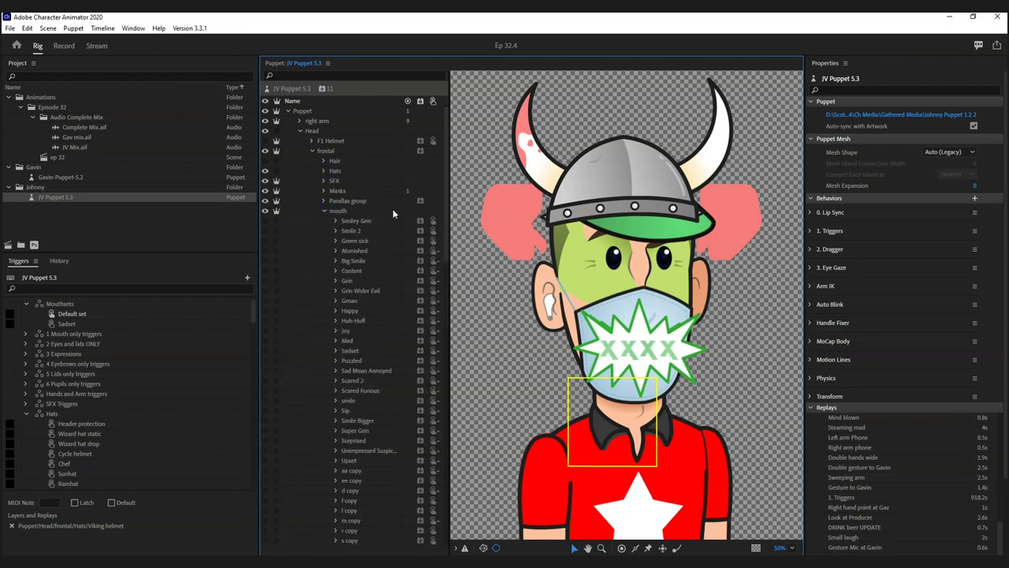
scroll(445, 207, "down", 1)
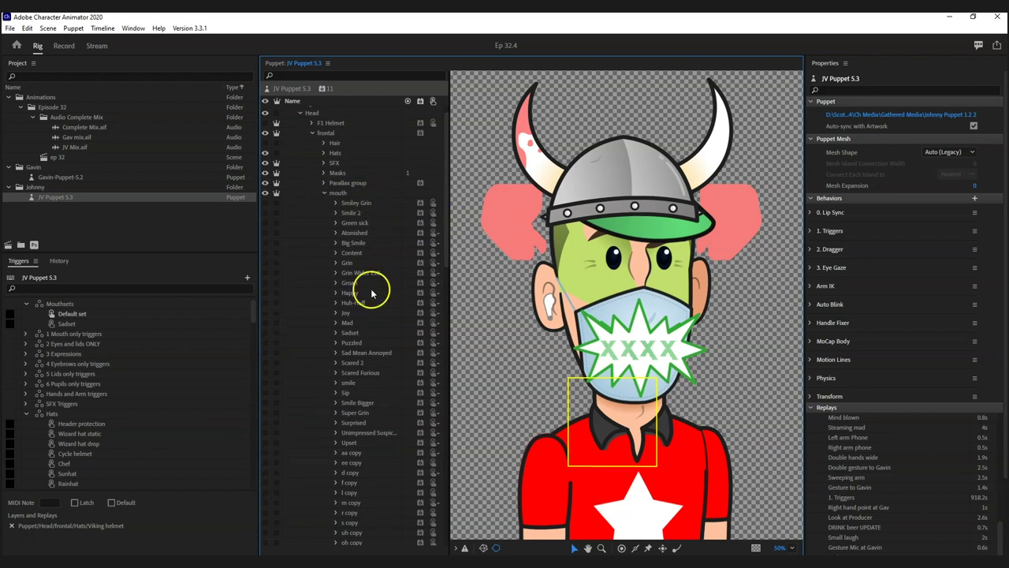
left_click_drag(444, 232, 462, 338)
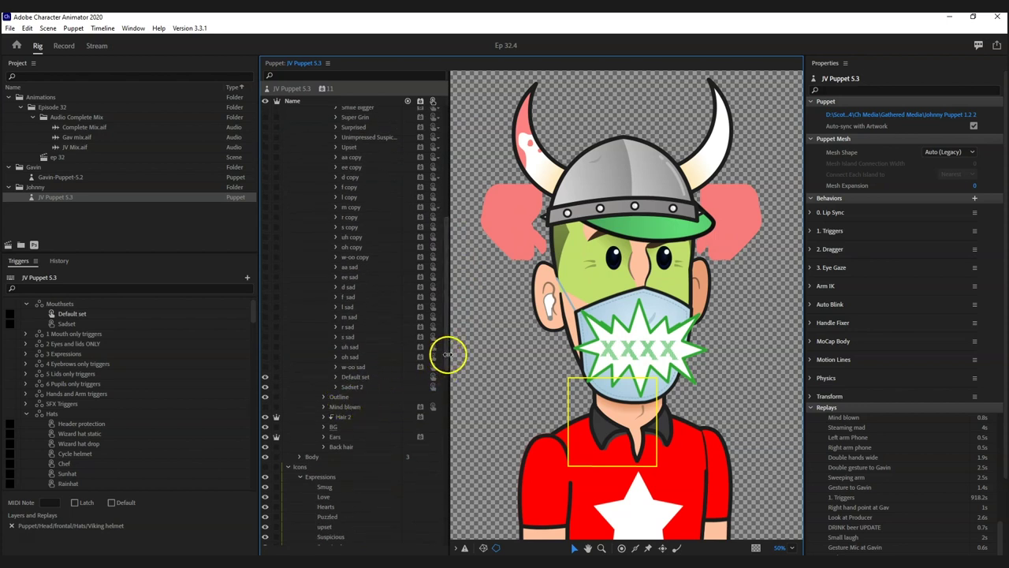
- Expand the Default set mouth group and its aa group to show the individual frame layers
left_click(358, 378)
left_click(372, 390)
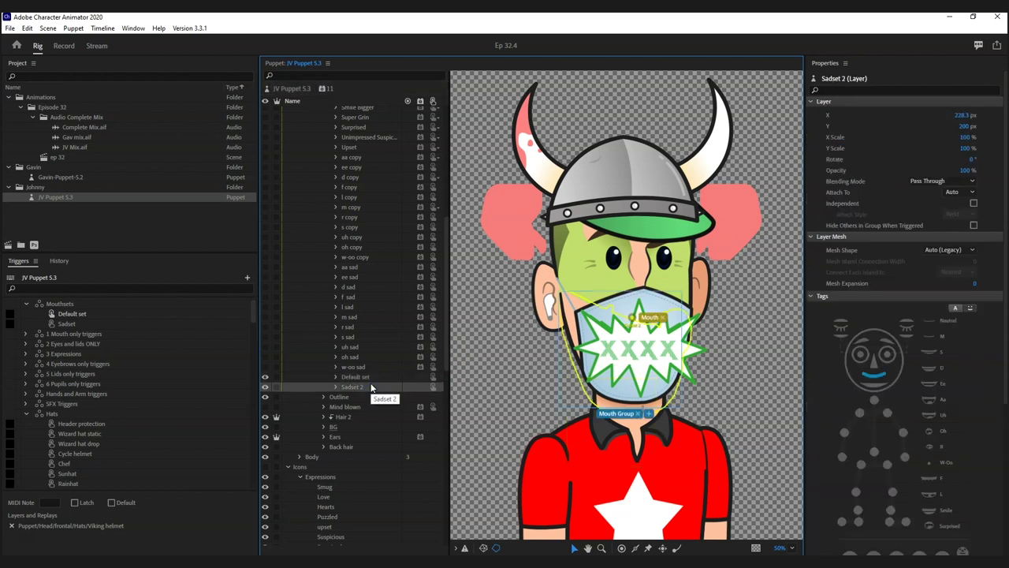
left_click(370, 379)
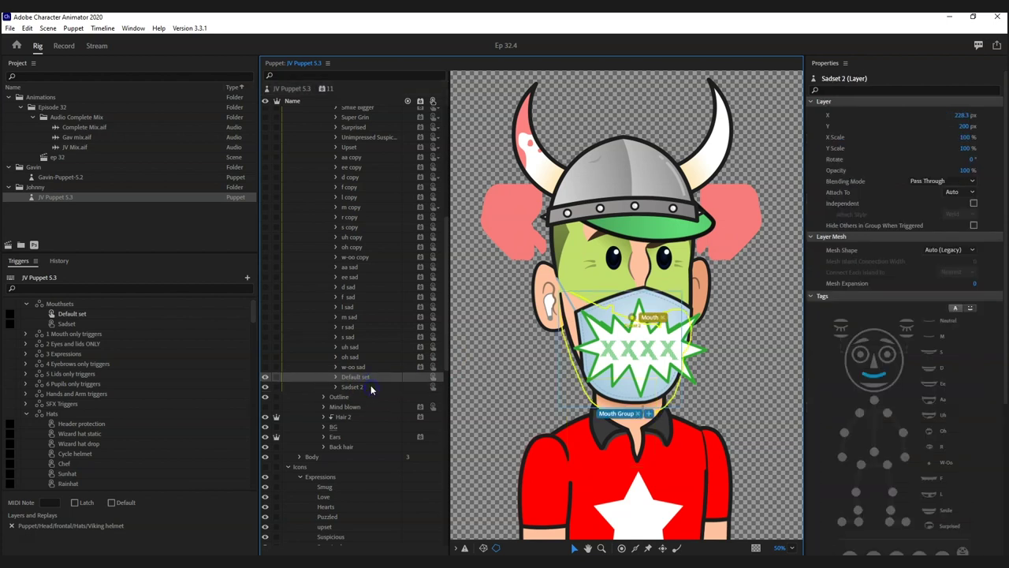
left_click(335, 378)
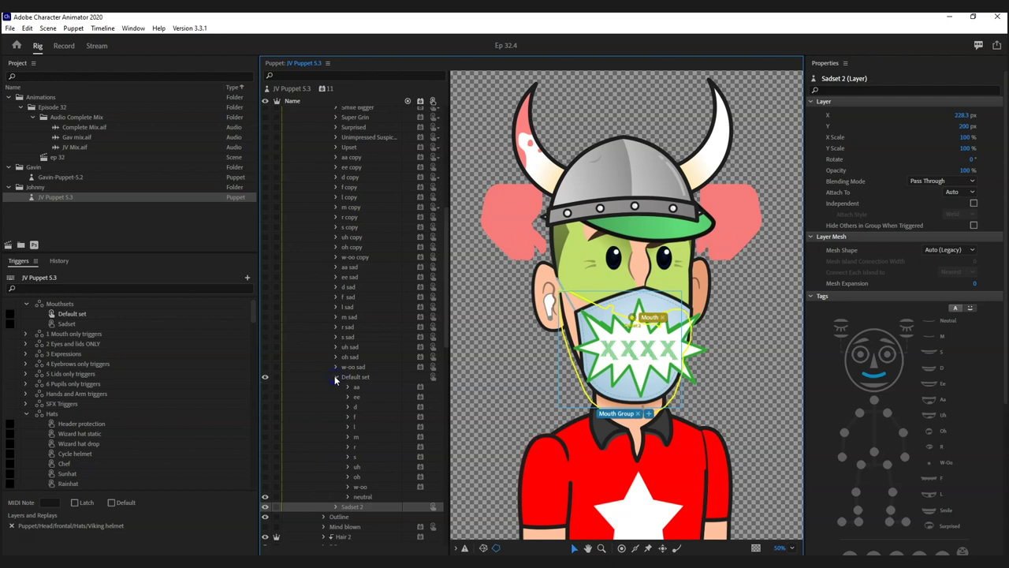
left_click_drag(446, 326, 452, 392)
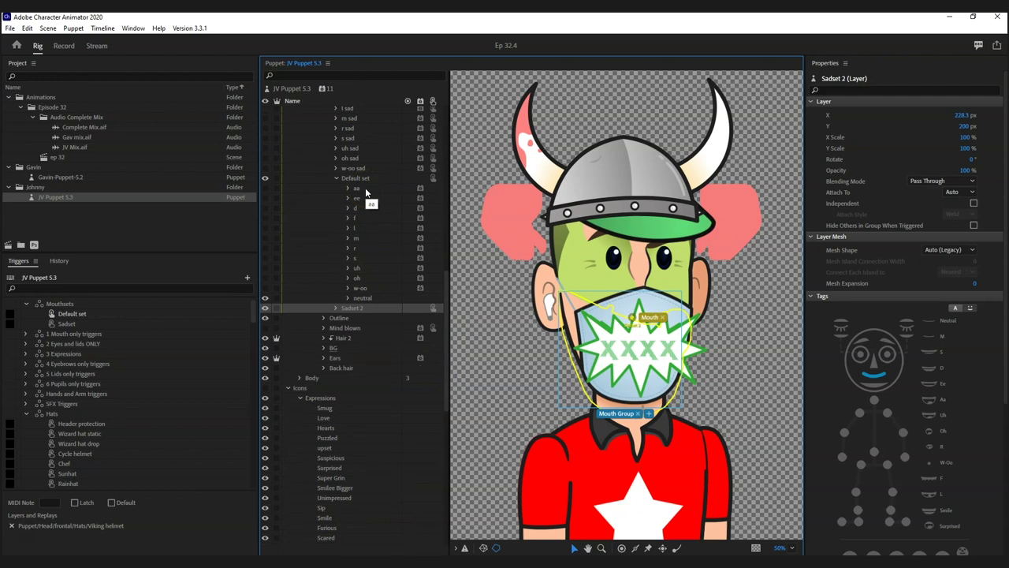
left_click(348, 189)
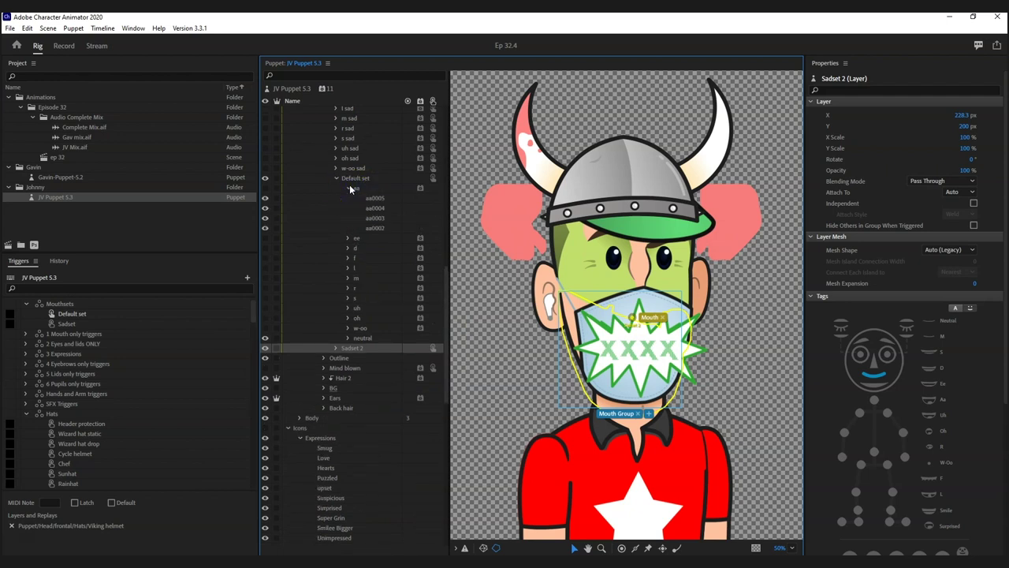
- Switch to Photoshop and hide the Masks group on the puppet's head
left_click(469, 529)
key("alt+Tab")
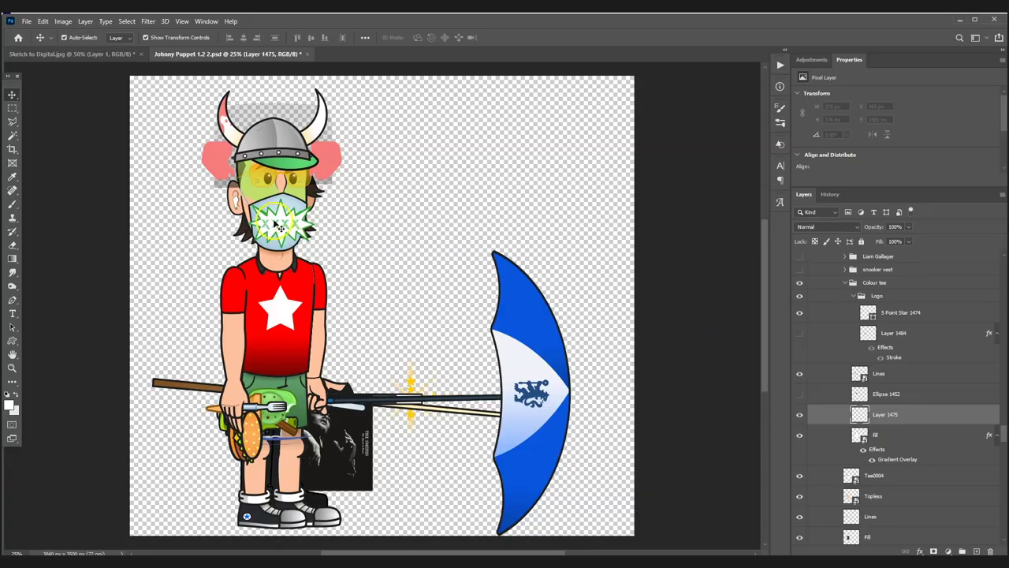
left_click(279, 223)
left_click(504, 254)
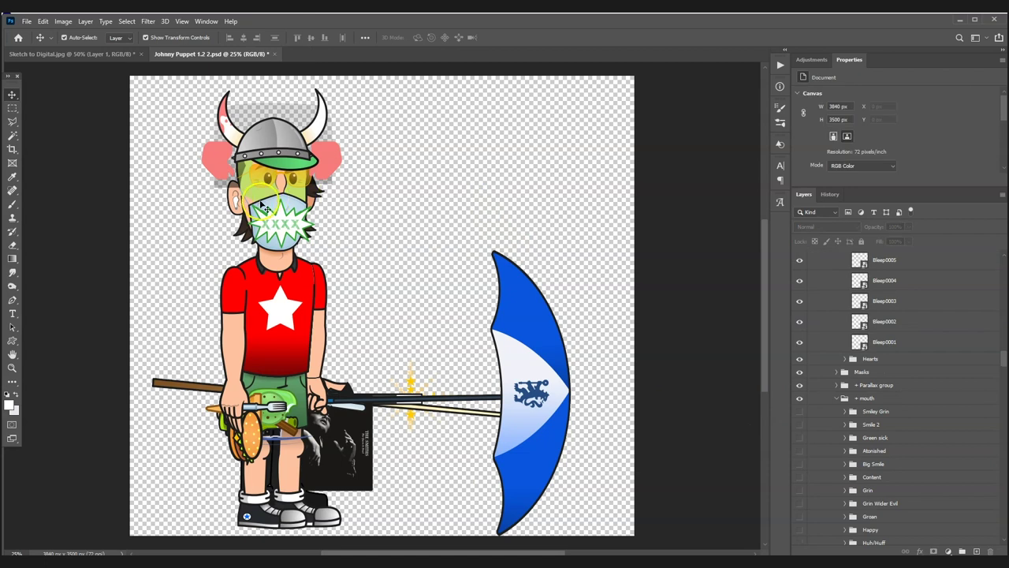
left_click(460, 234)
left_click(799, 371)
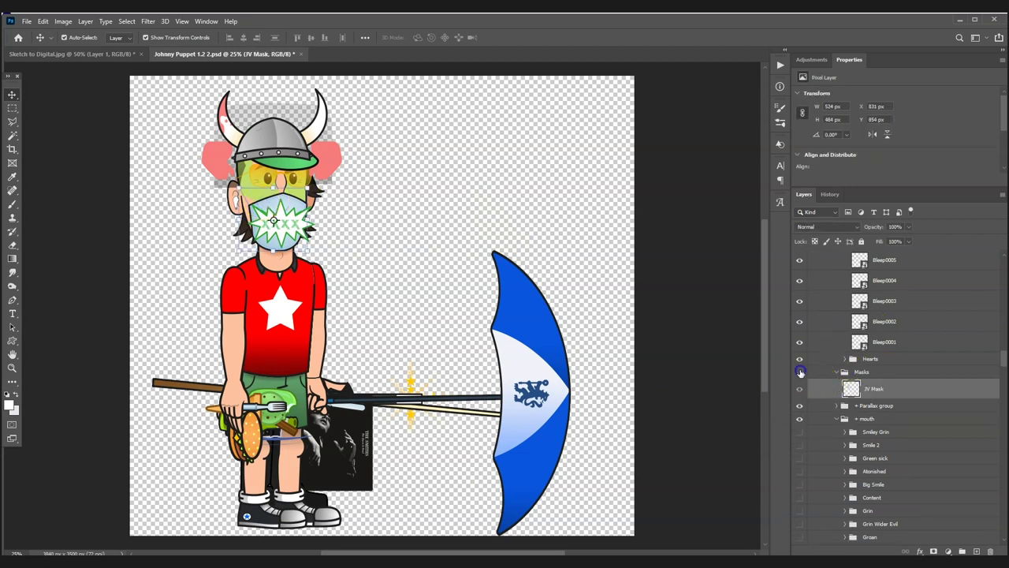
- Hide the SFX group and the Green sick group in BG to uncover the puppet's face
left_click(294, 223)
scroll(825, 316, "up", 2)
left_click(800, 309)
left_click(837, 308)
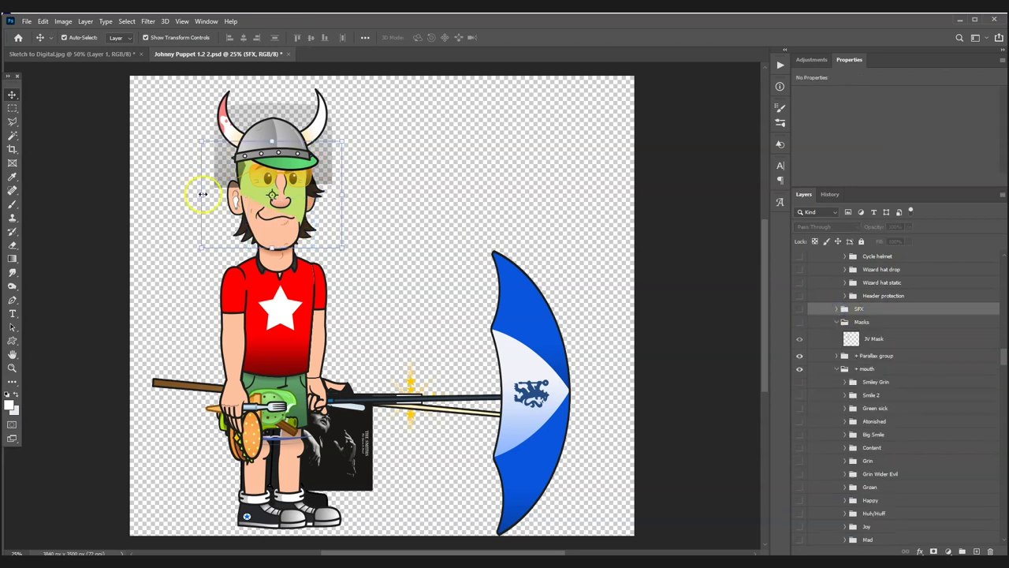
left_click(299, 207)
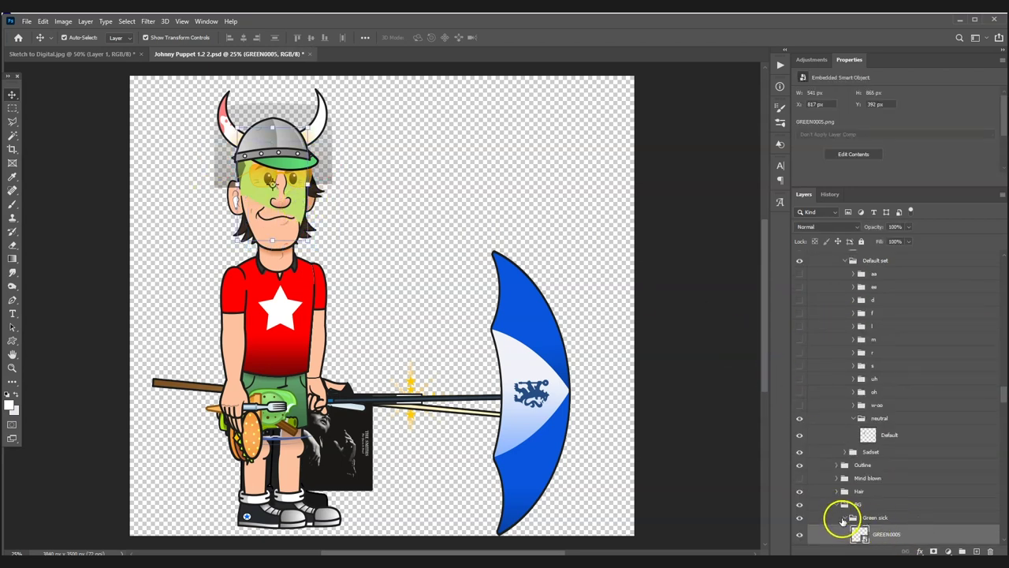
left_click(800, 518)
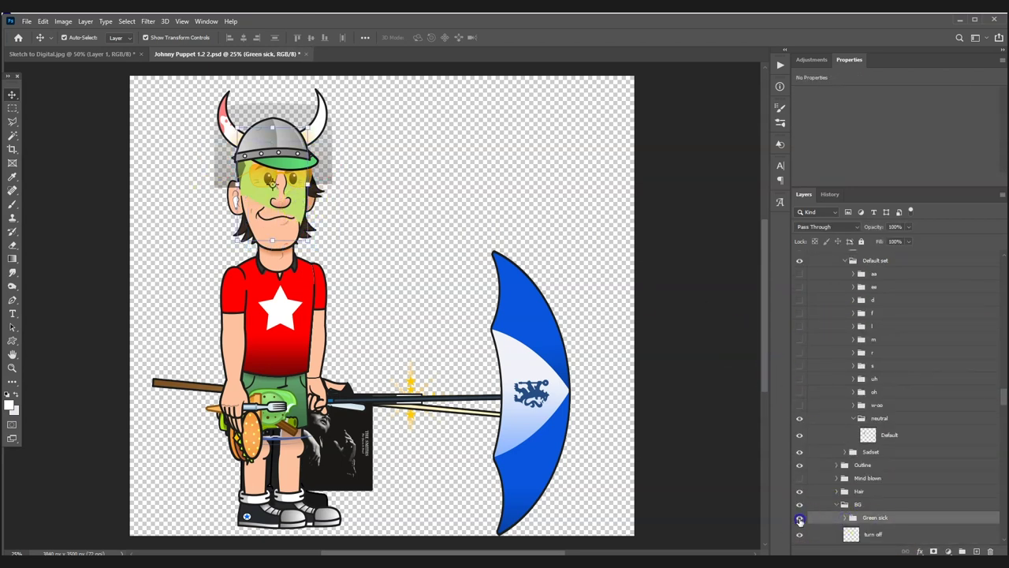
- Select the neutral mouth's Default layer, and expand the aa group inside Default set
left_click(284, 227)
scroll(902, 425, "up", 3)
scroll(901, 430, "down", 3)
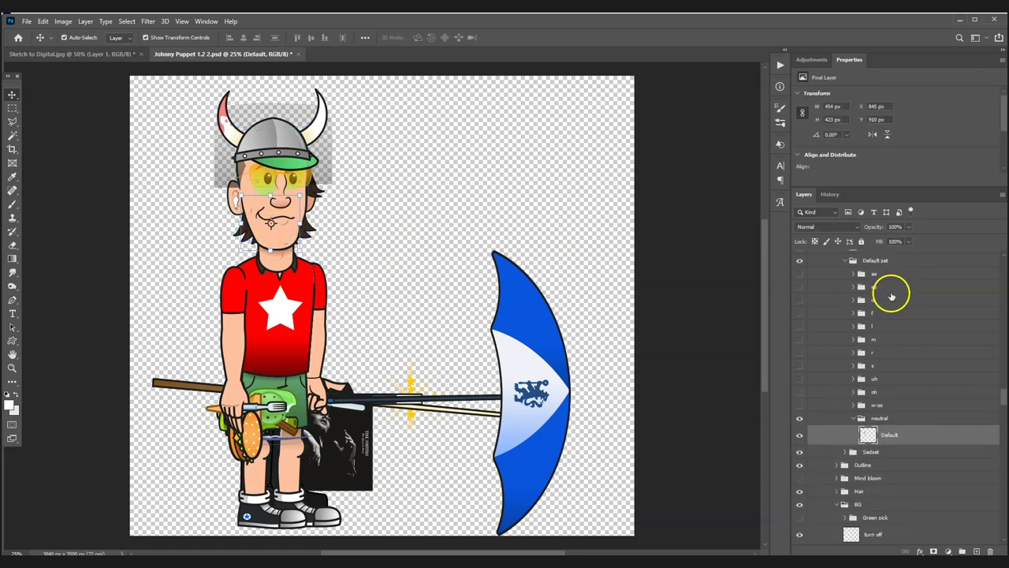
left_click(883, 274)
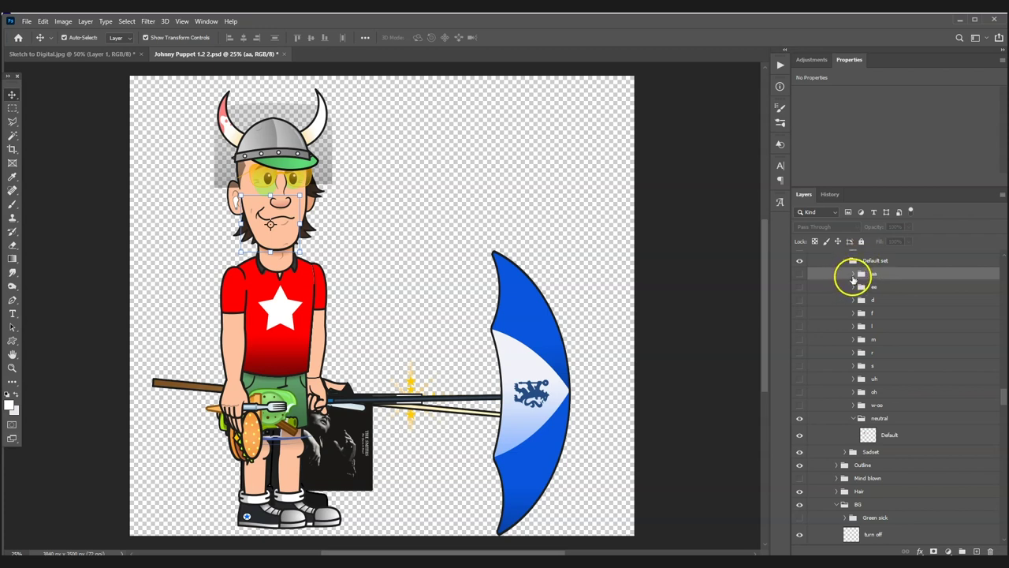
left_click(852, 276)
- Step through the aa mouth's frame layers, from aa0002 up to aa0005
left_click(923, 289)
left_click(912, 328)
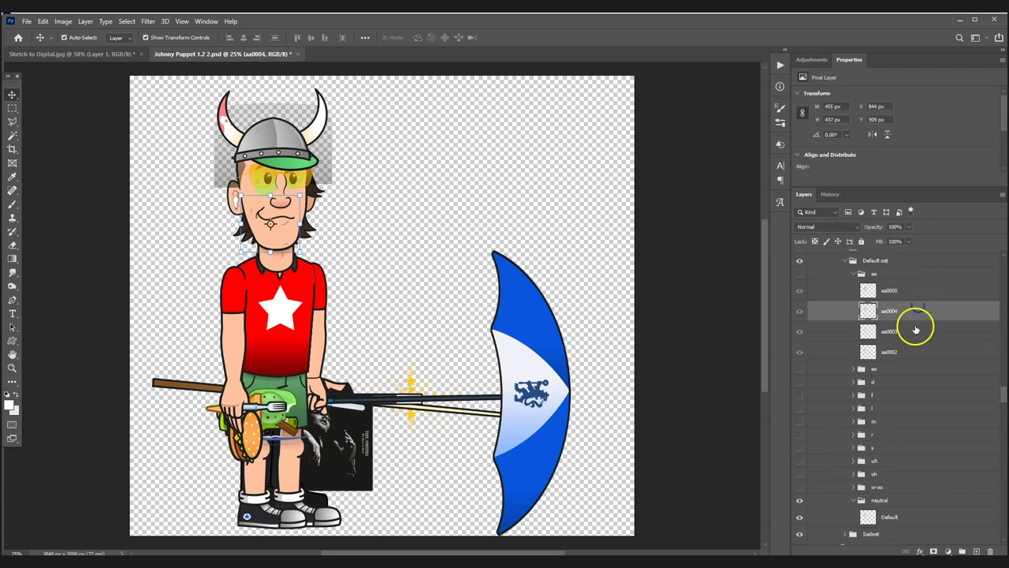
left_click(913, 350)
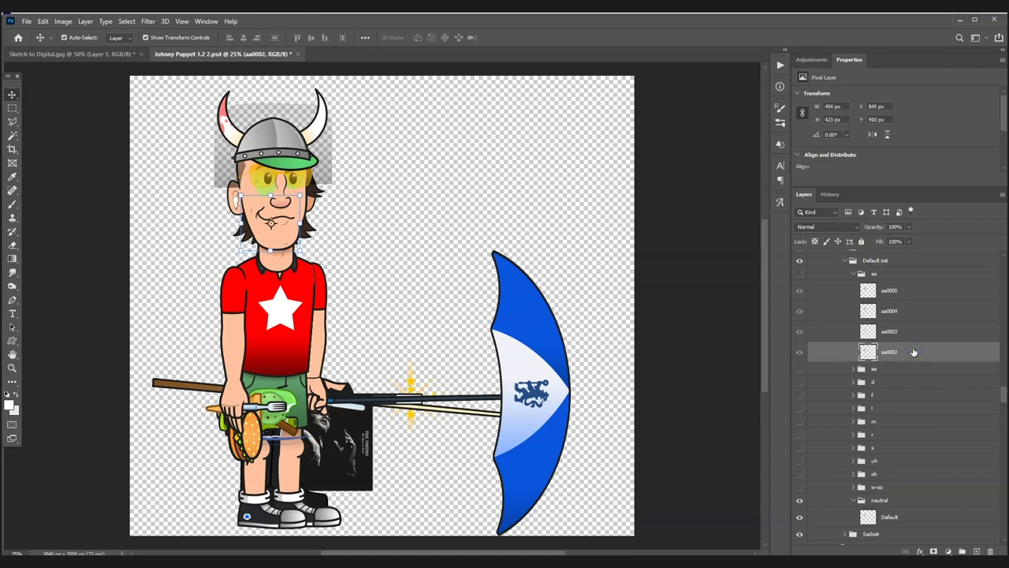
left_click(921, 291)
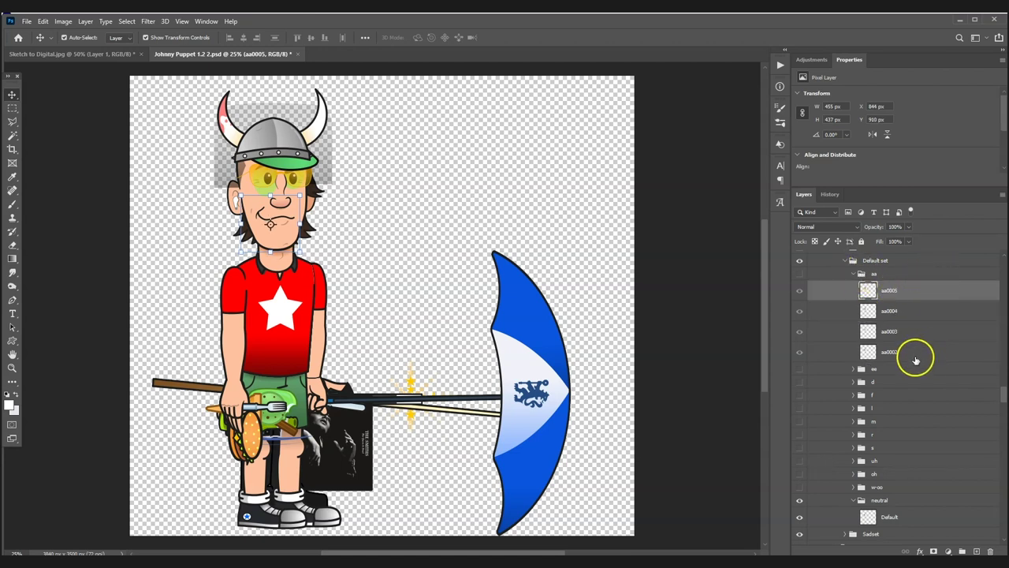
left_click(903, 351)
left_click(903, 331)
left_click(903, 311)
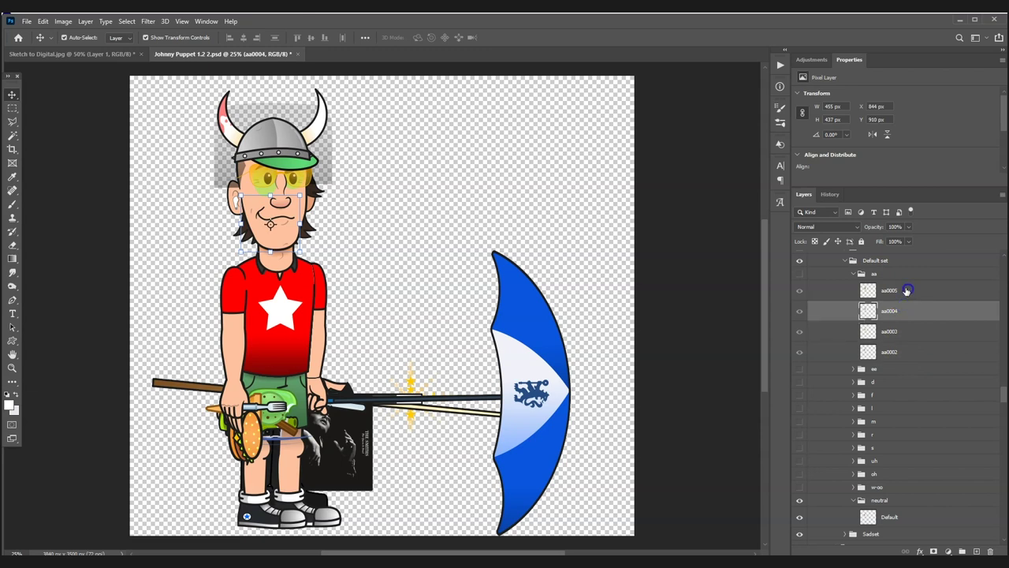
left_click(907, 290)
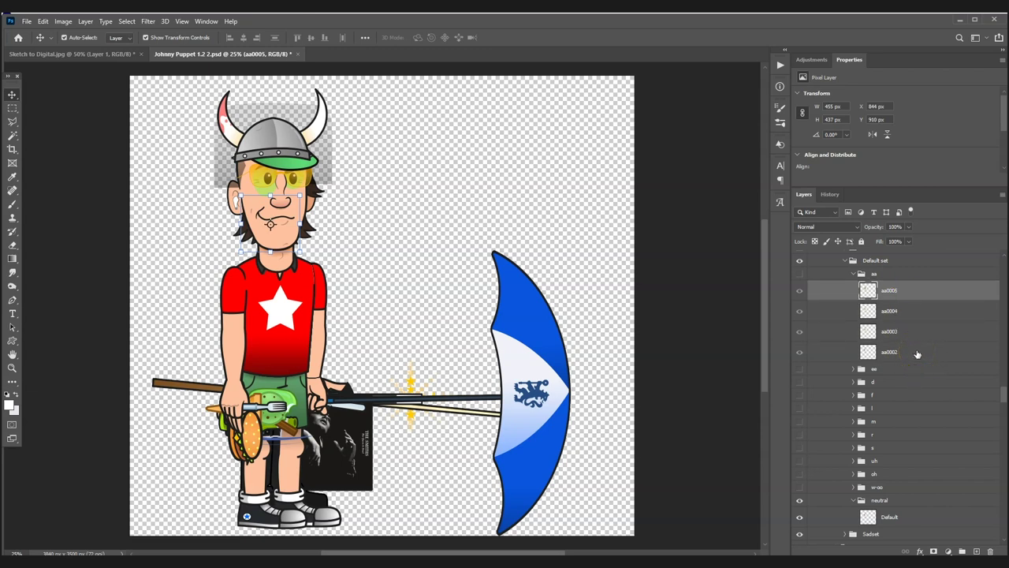
- Expand the ee, d and f mouth groups and examine how their frame layers are numbered
left_click(854, 368)
left_click(854, 466)
scroll(897, 452, "down", 3)
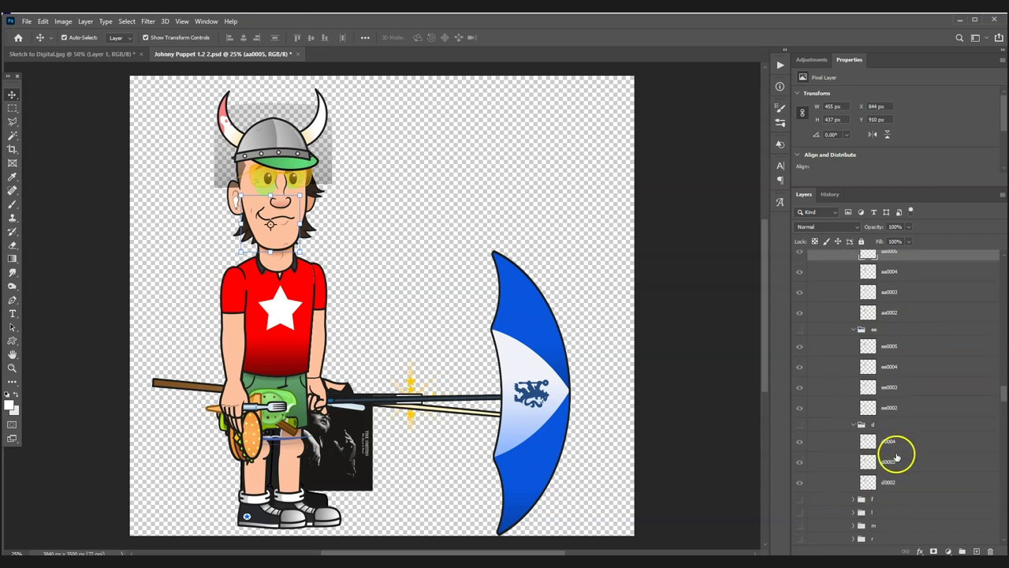
left_click(851, 478)
scroll(885, 468, "down", 3)
scroll(887, 470, "down", 3)
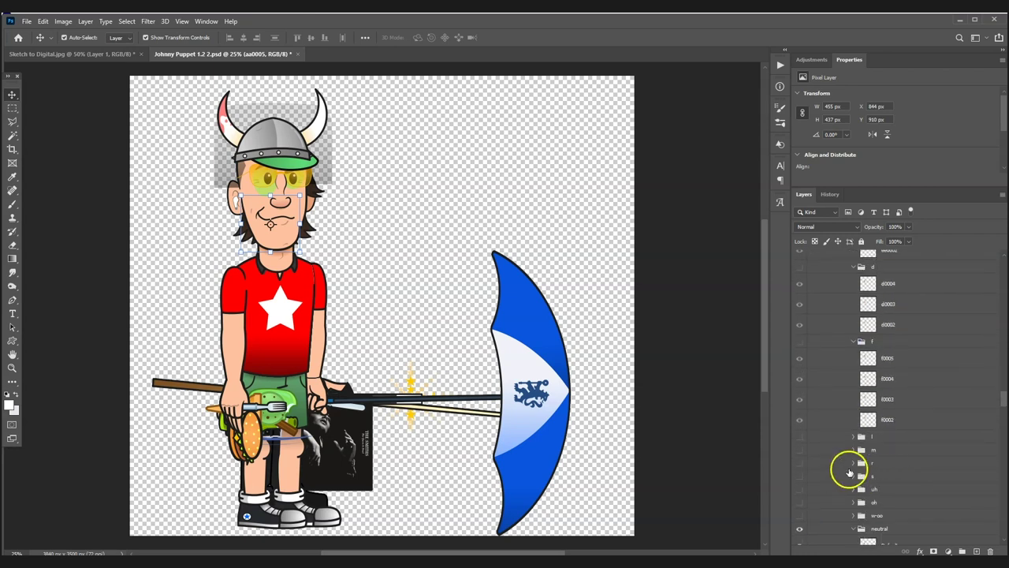
left_click(851, 435)
left_click(1003, 408)
scroll(1004, 408, "down", 2)
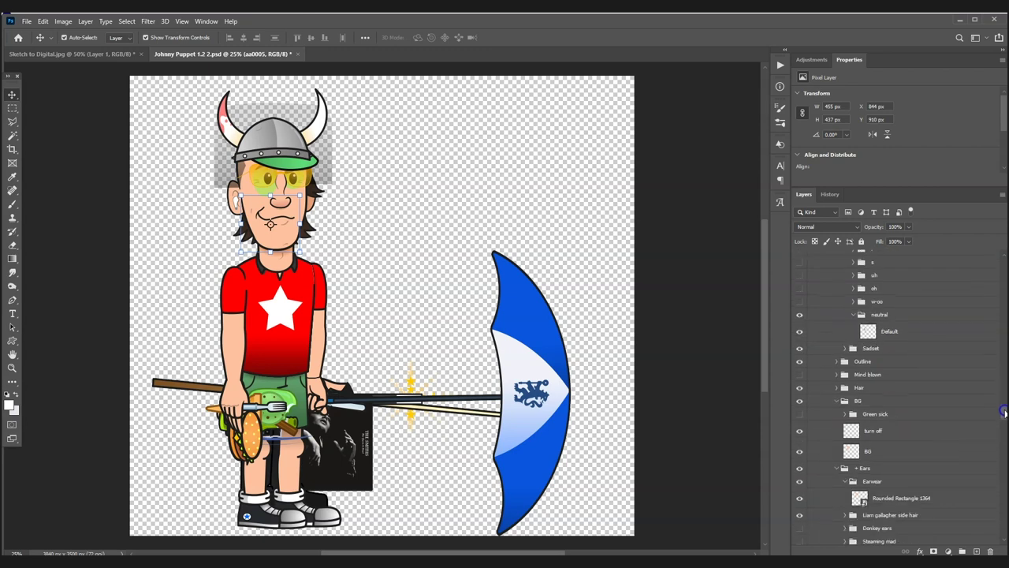
- Switch back to Character Animator, select the aa group in Default set and inspect its Aa viseme tag
left_click(438, 523)
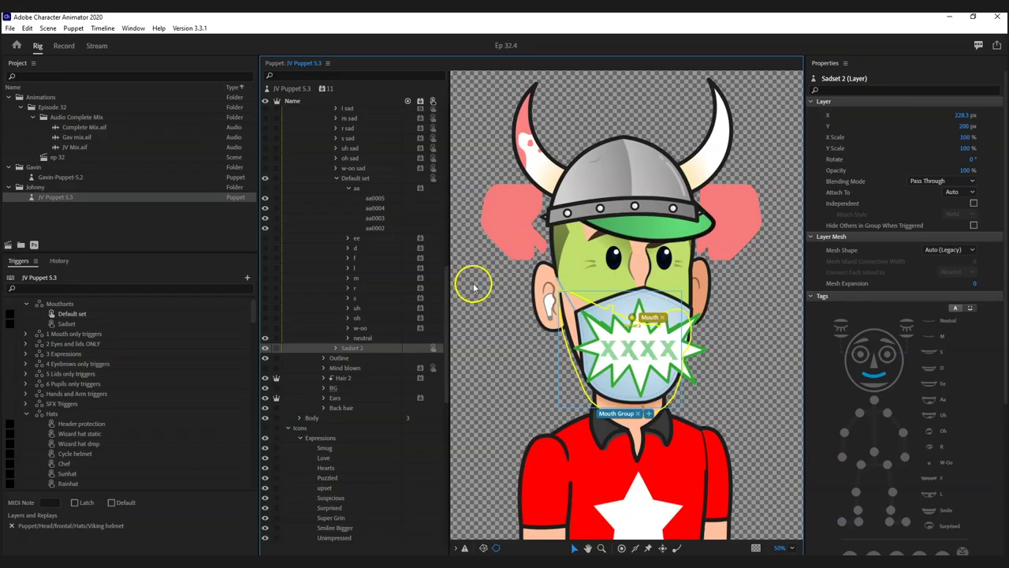
left_click(361, 190)
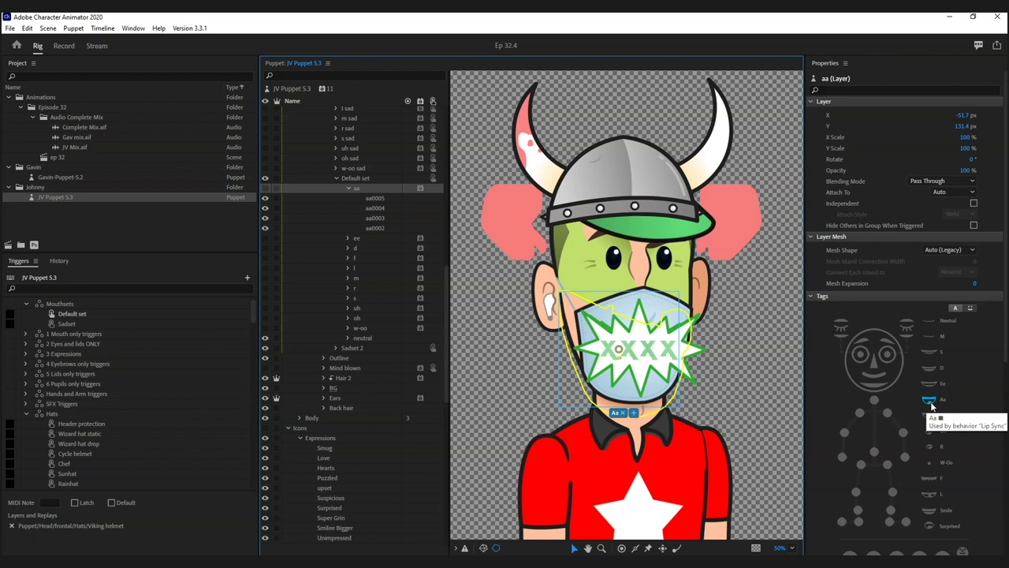
left_click(931, 406)
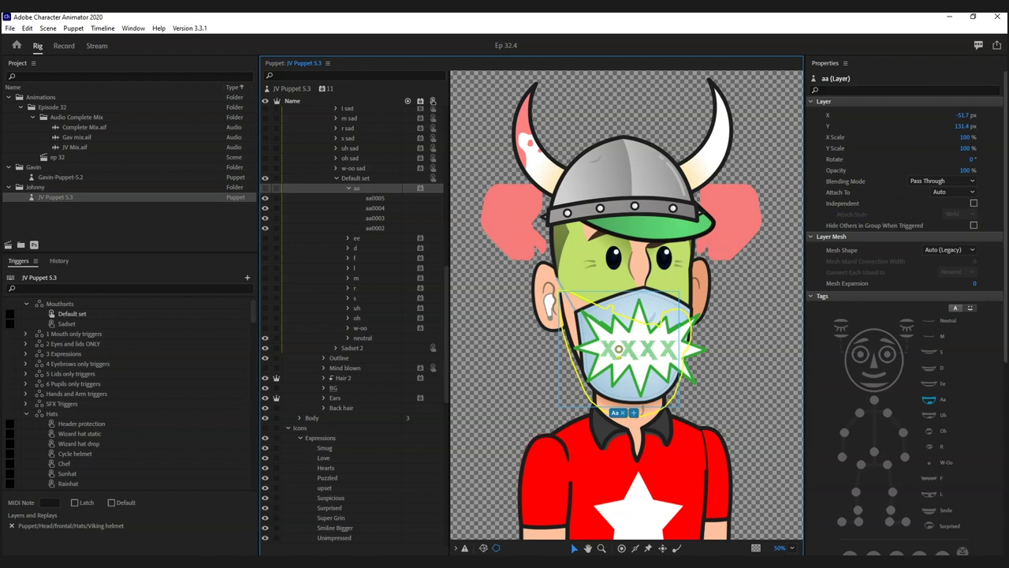
- Inspect the aa group's Cycle Layers behavior and check where it sits in the list of behaviors that can be added
scroll(906, 315, "down", 3)
scroll(999, 425, "down", 5)
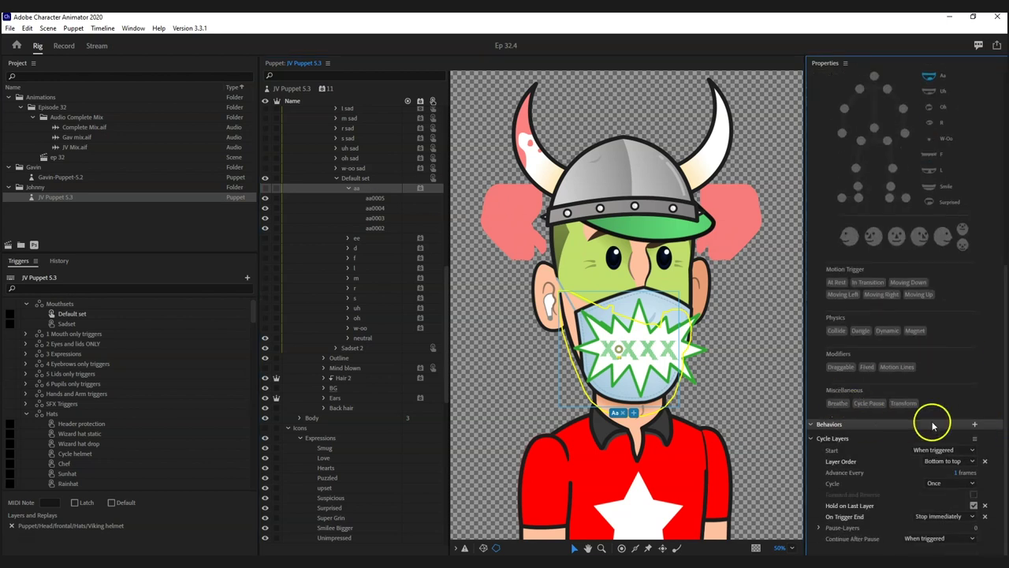
left_click(974, 424)
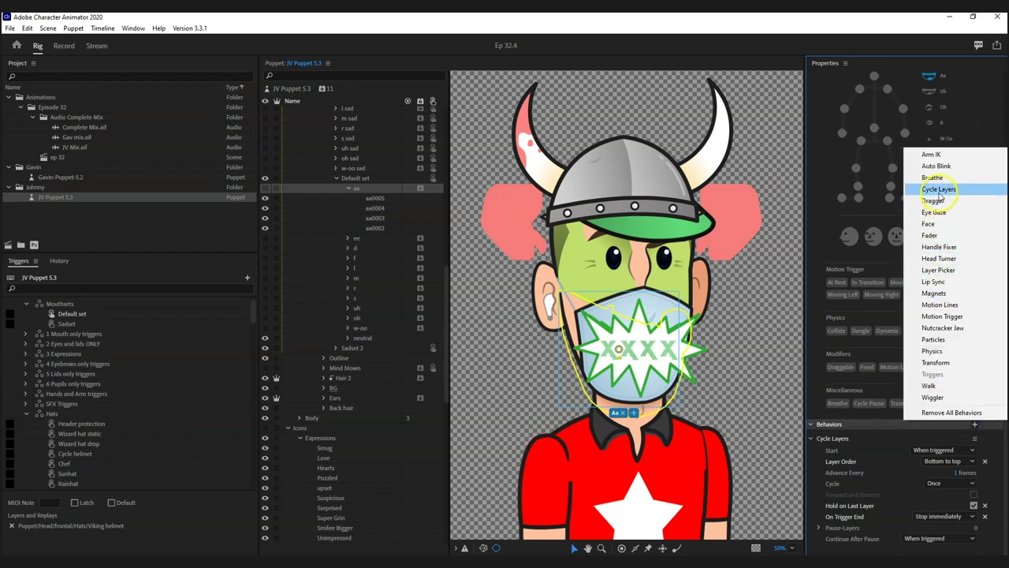
left_click(996, 438)
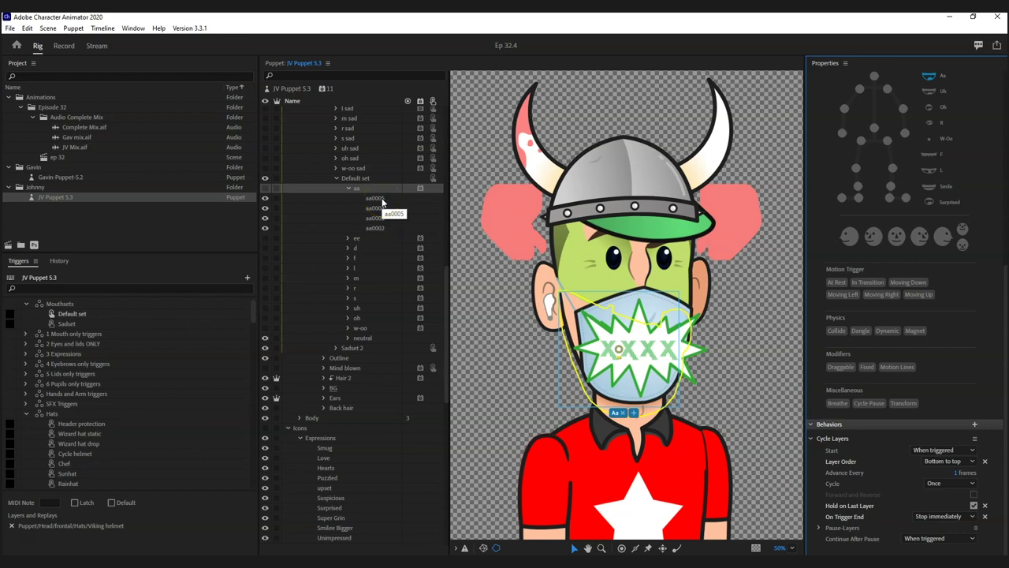
- Compare the aa group's frame layers with the Layer Order choices, and review the On Trigger End choices in its Cycle Layers behavior
left_click(942, 461)
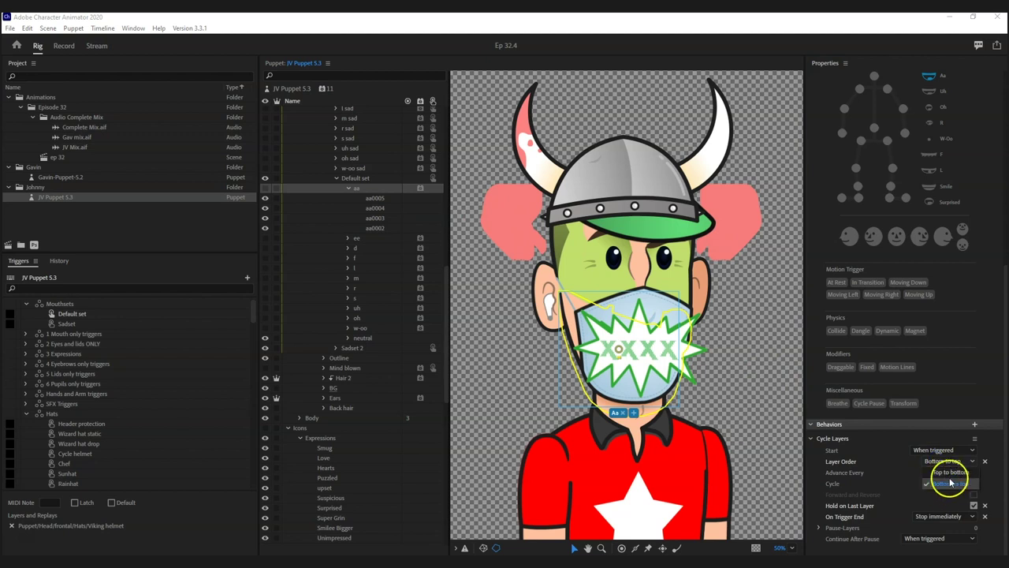
left_click(383, 198)
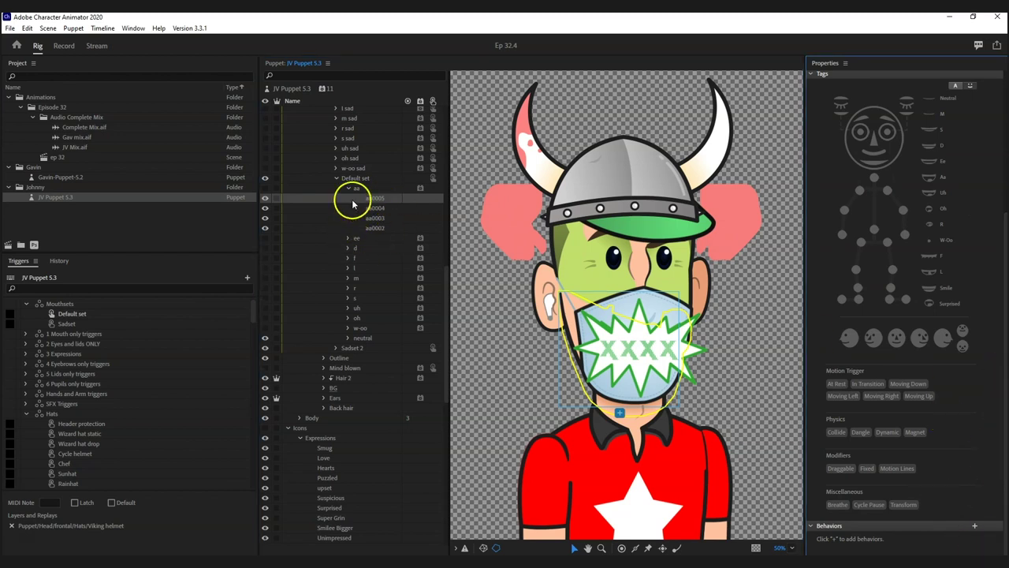
left_click(364, 189)
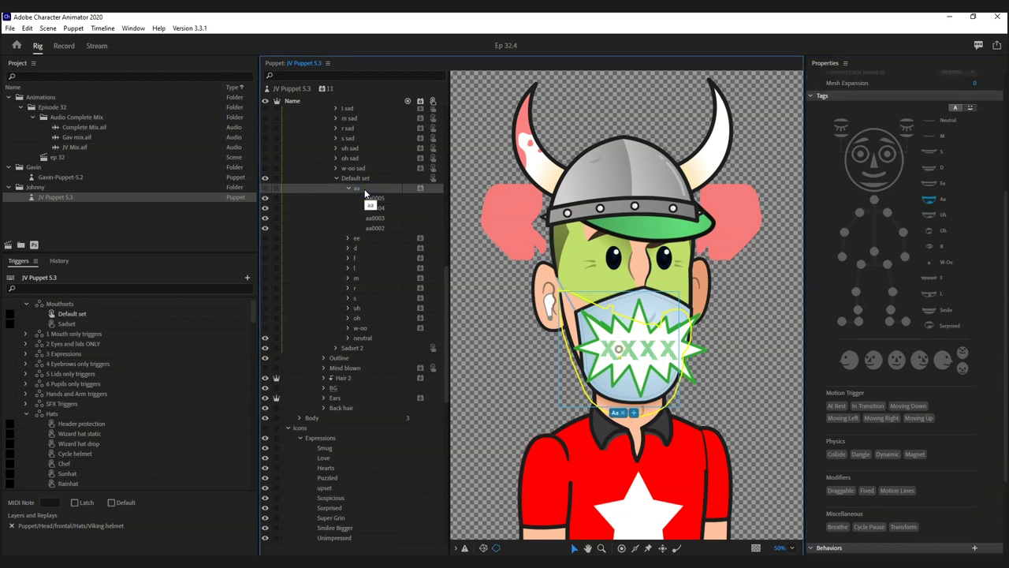
left_click_drag(1005, 299, 1005, 398)
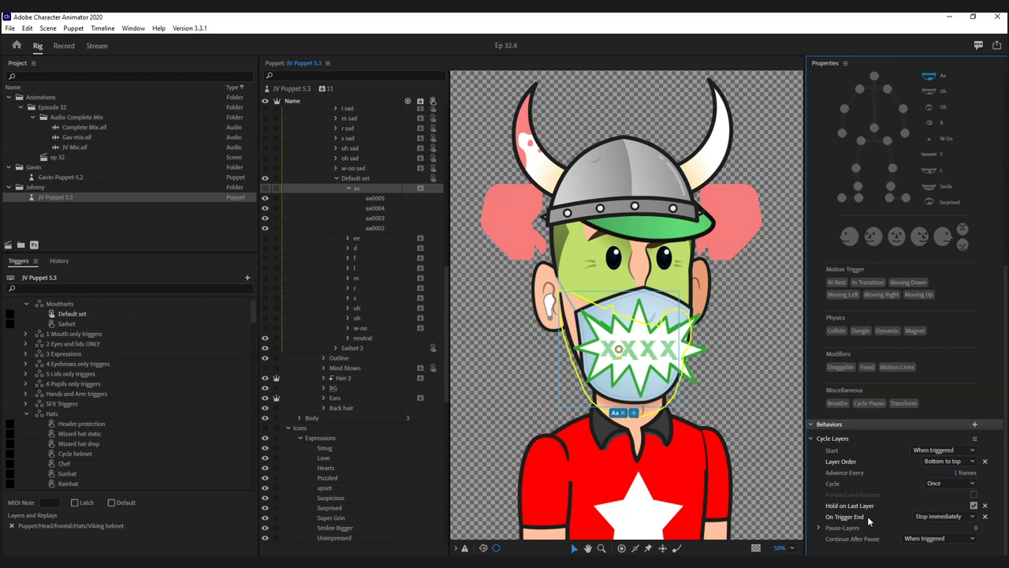
left_click(964, 516)
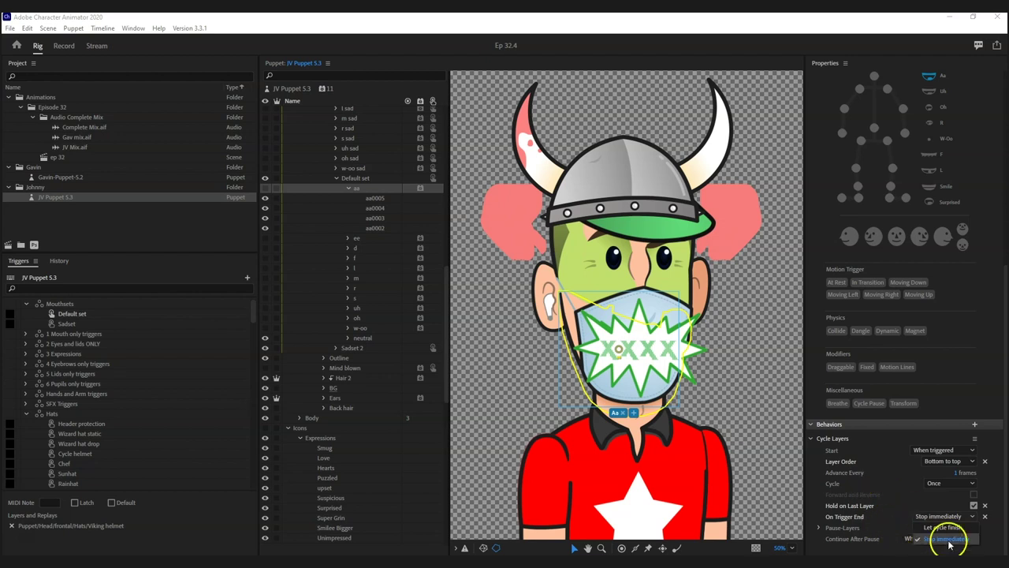
left_click(991, 497)
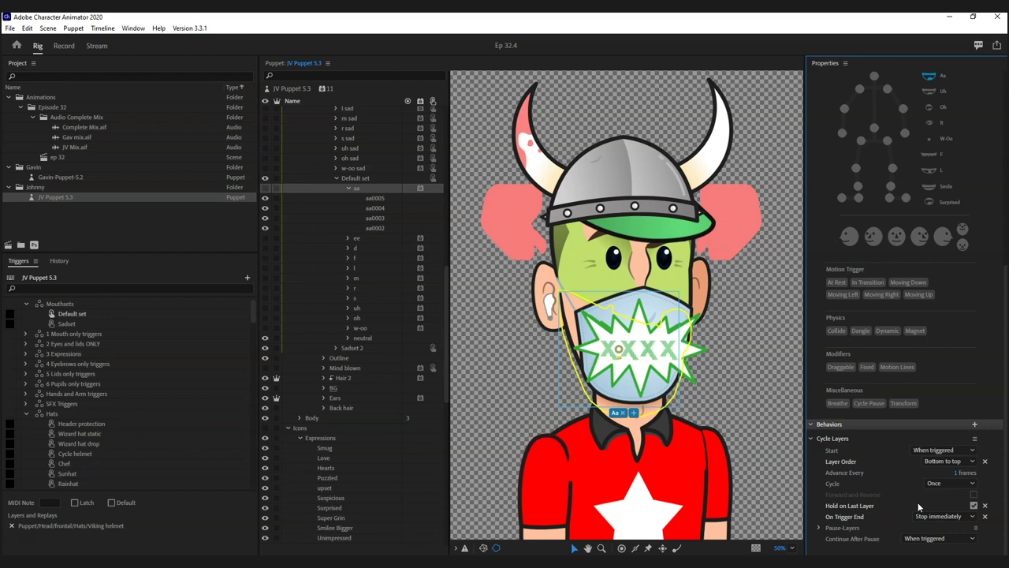
- Select the Smiley Grin mouth group and examine its Cycle Layers settings, including Forward and Reverse and Hold on Last Layer
left_click_drag(441, 284, 462, 130)
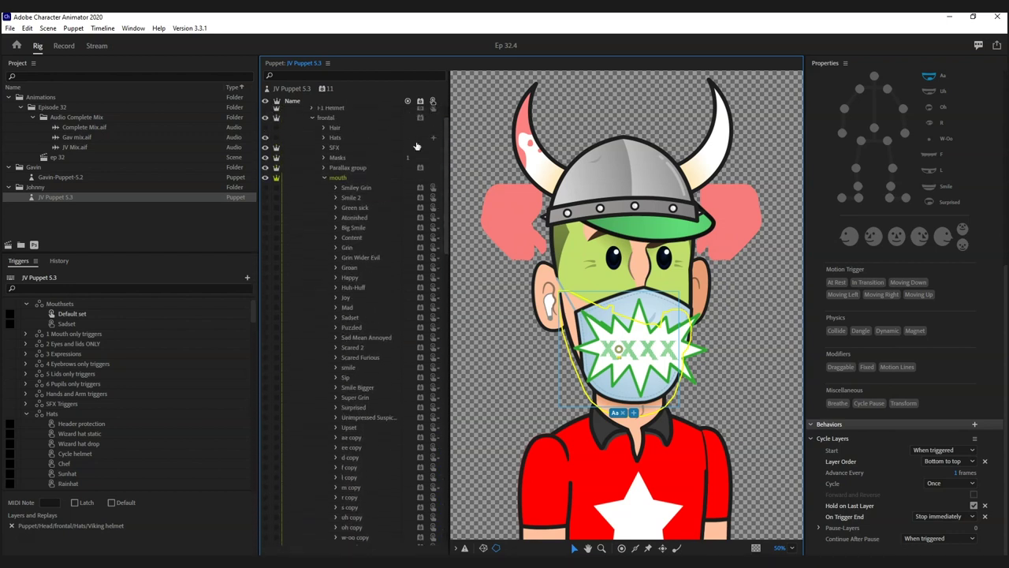
left_click(359, 188)
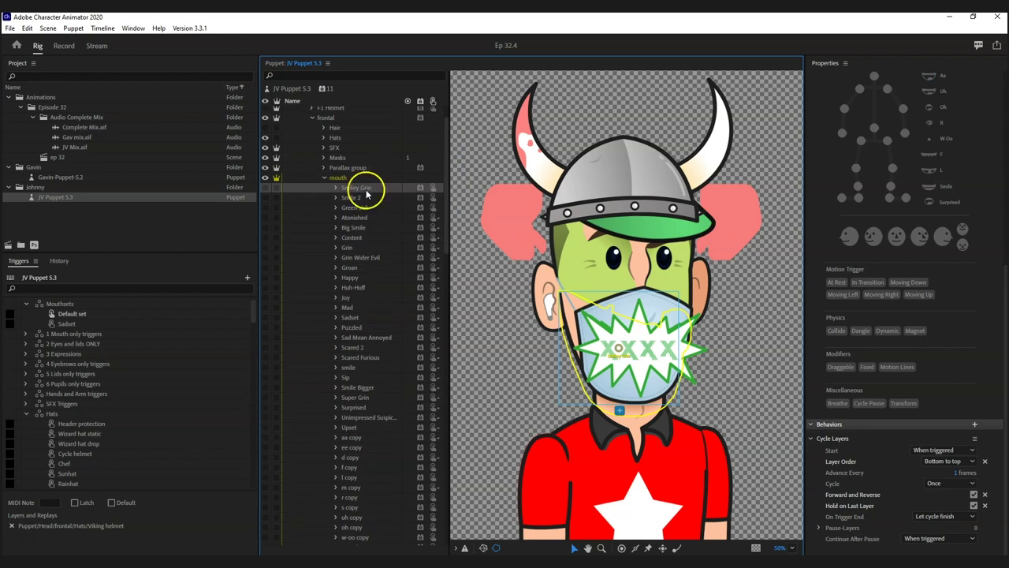
left_click(973, 503)
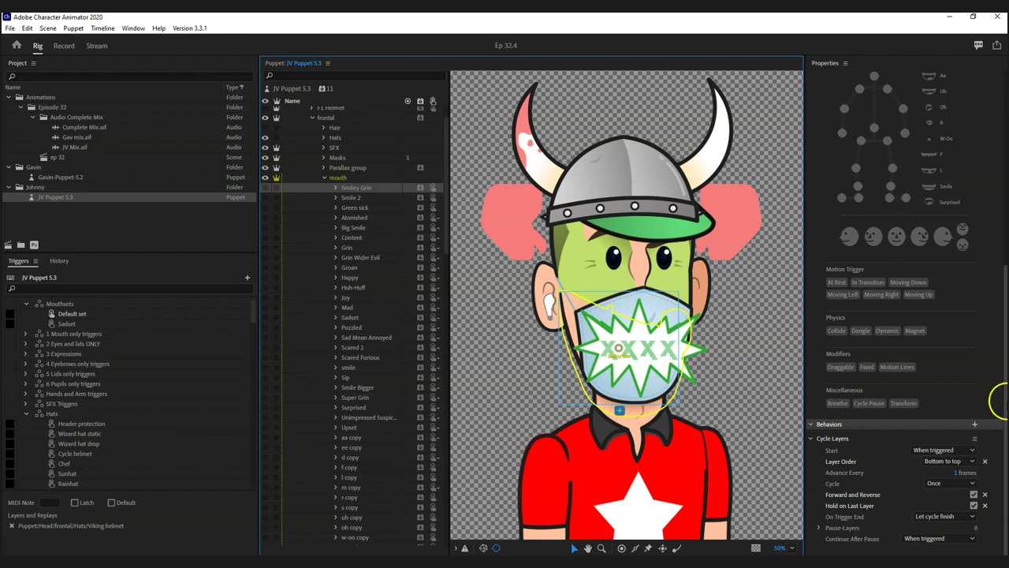
- Collapse the mouth group, reveal the Lids layers inside the Parallax group's right pupil, and widen the puppet layer list
left_click_drag(450, 198, 444, 177)
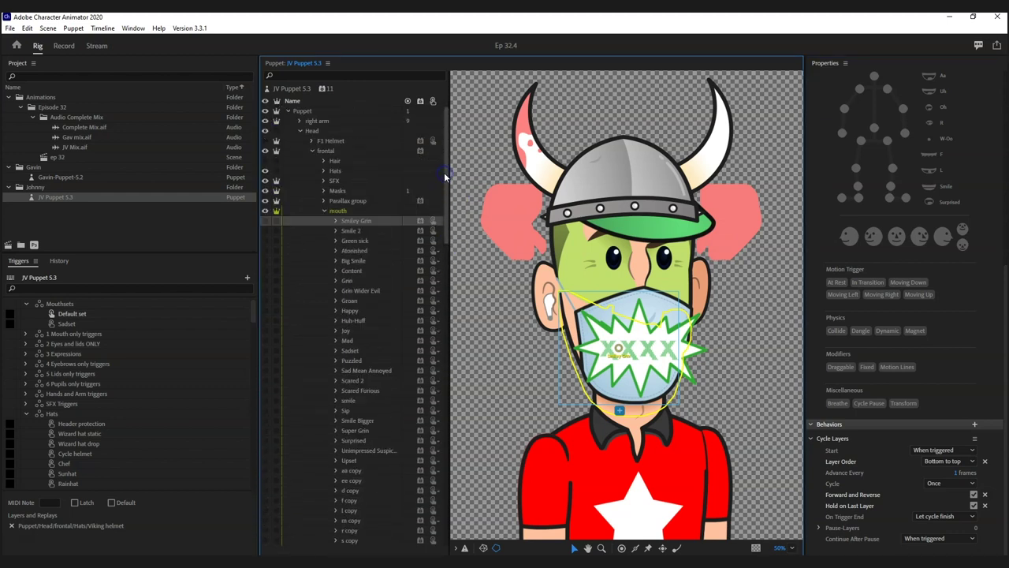
left_click(323, 213)
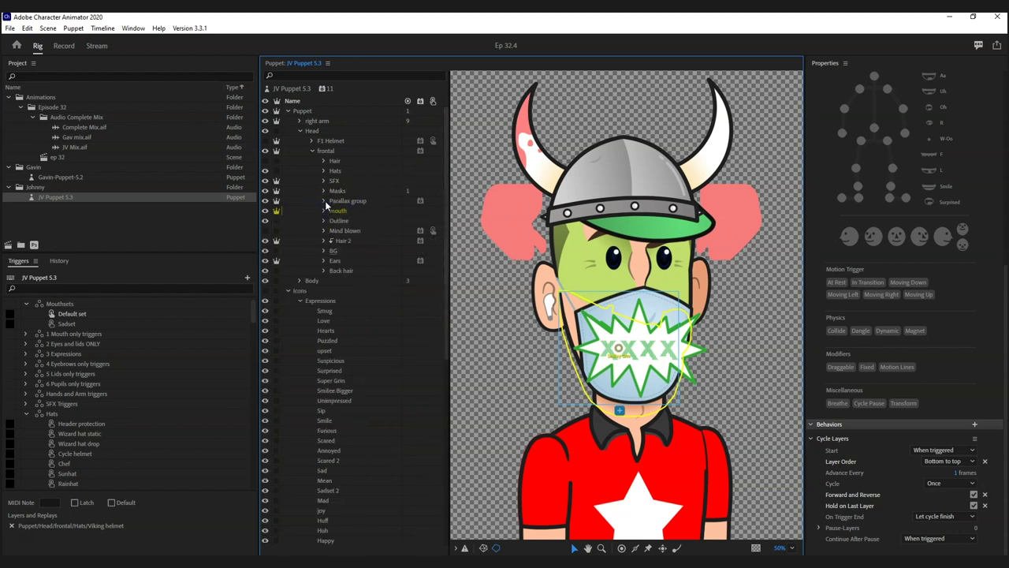
left_click(324, 201)
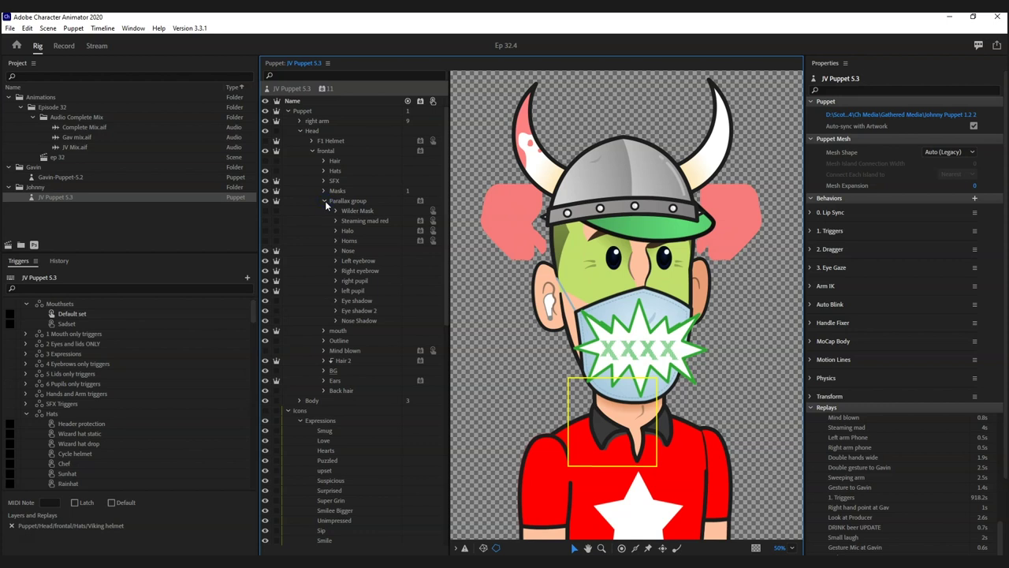
left_click(336, 280)
left_click(348, 290)
left_click_drag(453, 282, 511, 282)
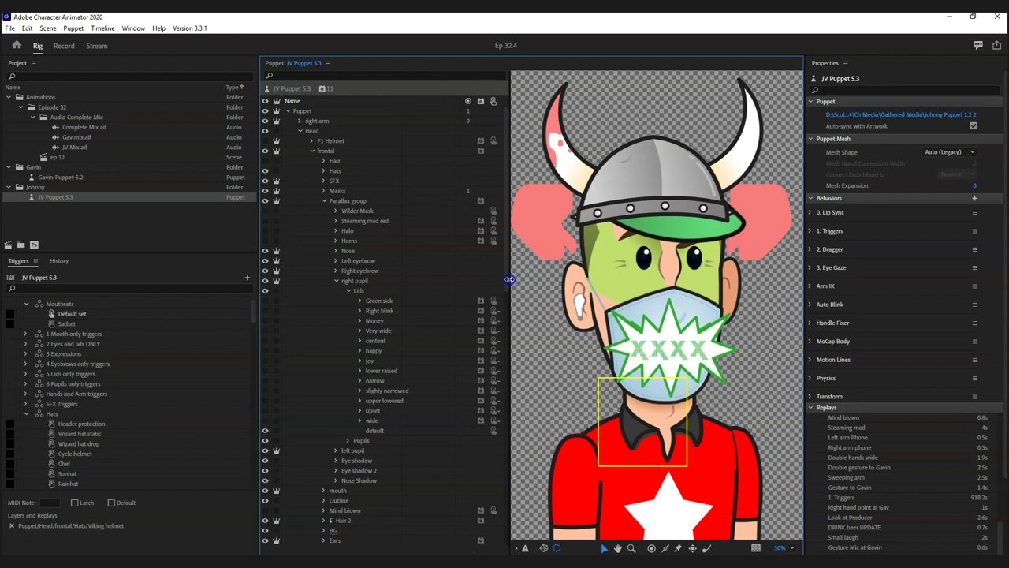
- Select the Right blink lid group and examine its Right Blink tag and Cycle Layers settings
left_click(372, 302)
left_click(382, 313)
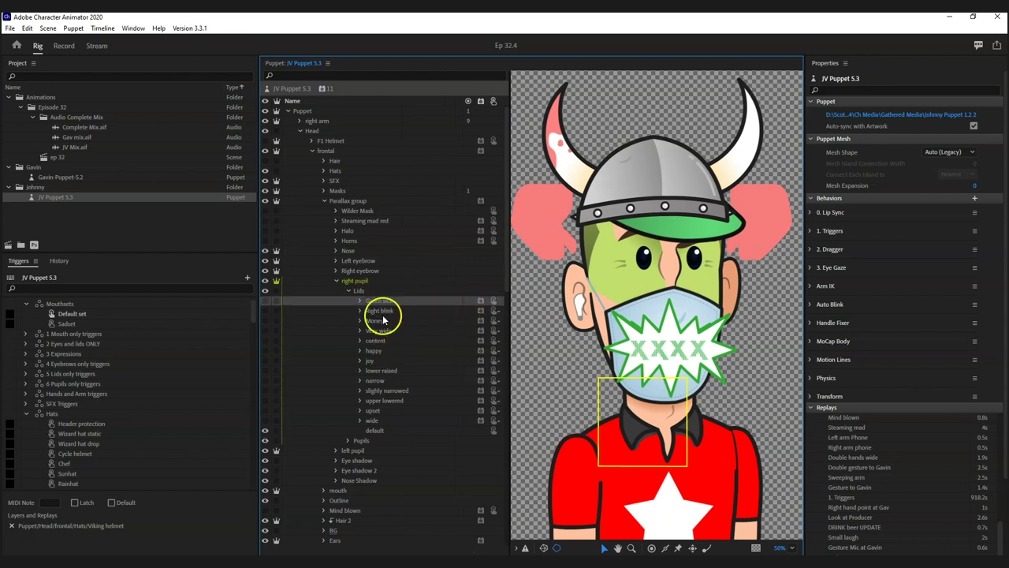
left_click(406, 309)
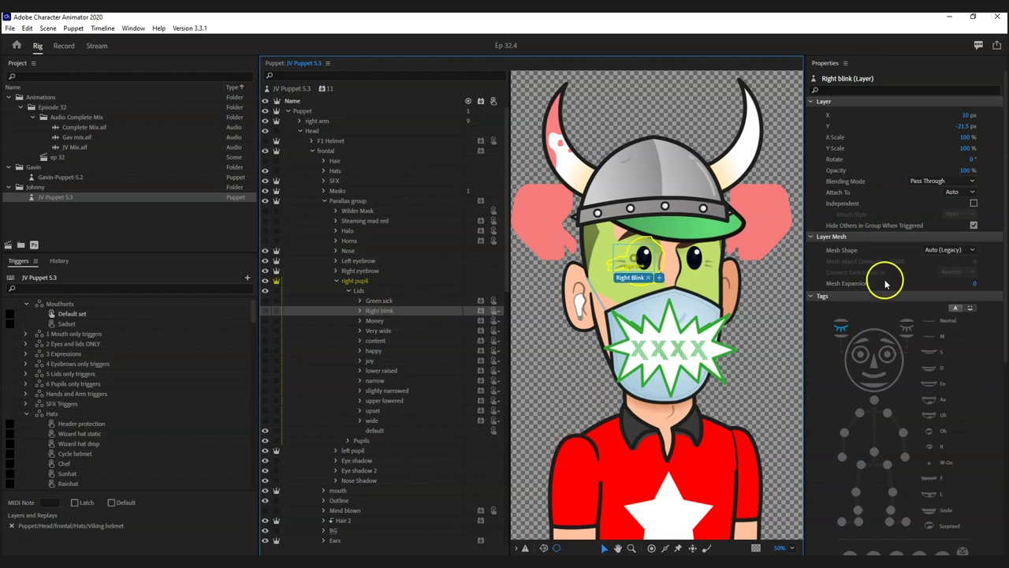
scroll(1006, 206, "down", 1)
scroll(1006, 206, "down", 10)
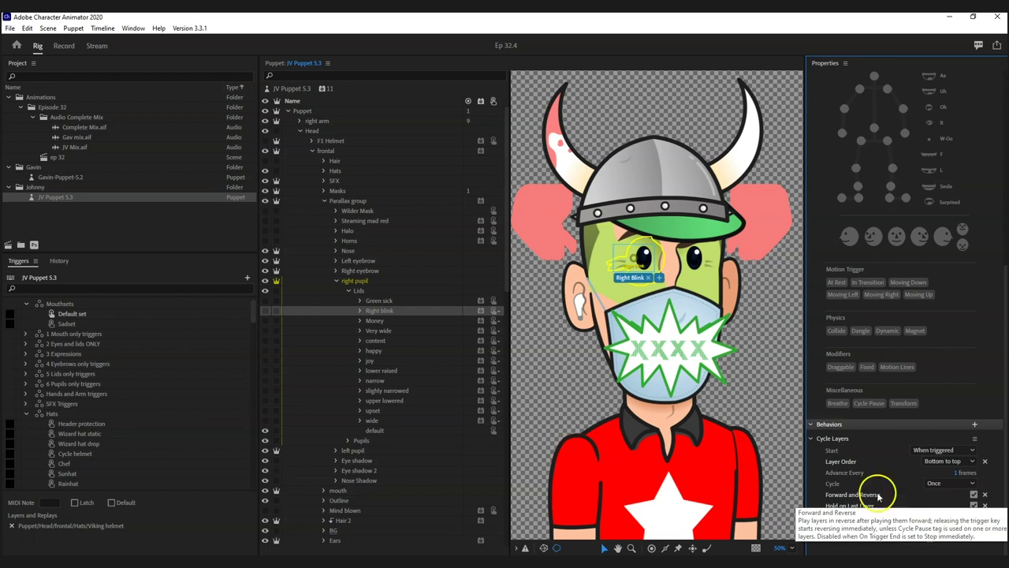
- Collapse the right pupil group, select the Ears group and bring up its Mocap Ears behavior parameters
left_click_drag(507, 272, 512, 232)
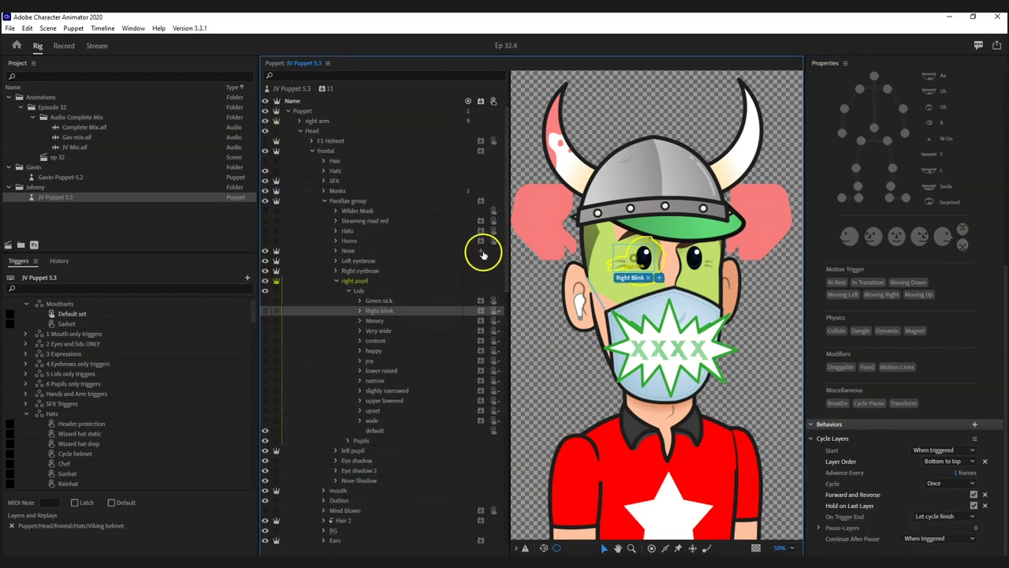
left_click(336, 280)
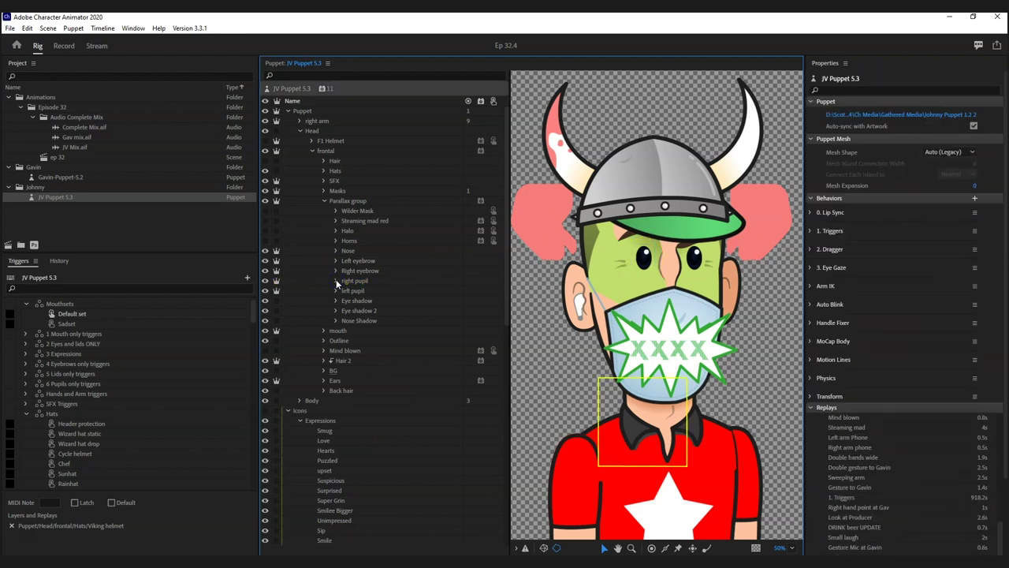
left_click(347, 381)
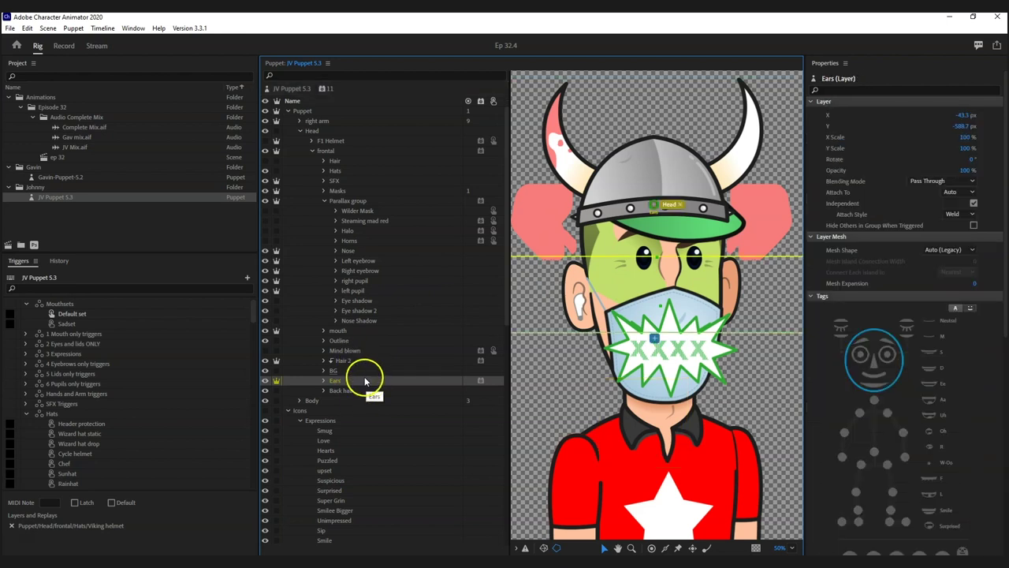
left_click(1003, 248)
left_click_drag(1006, 249, 1005, 266)
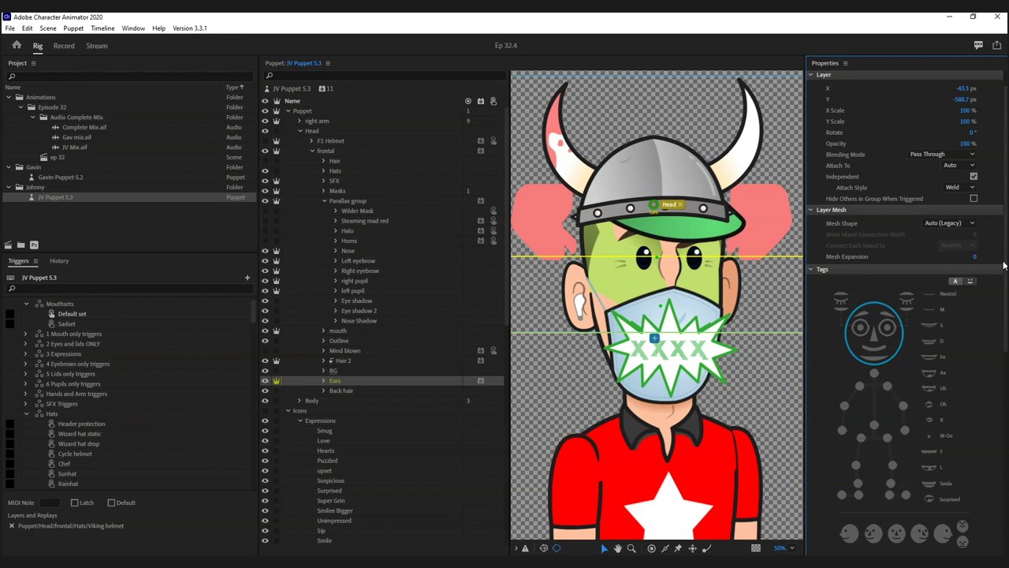
left_click_drag(1004, 266, 999, 372)
scroll(946, 378, "down", 3)
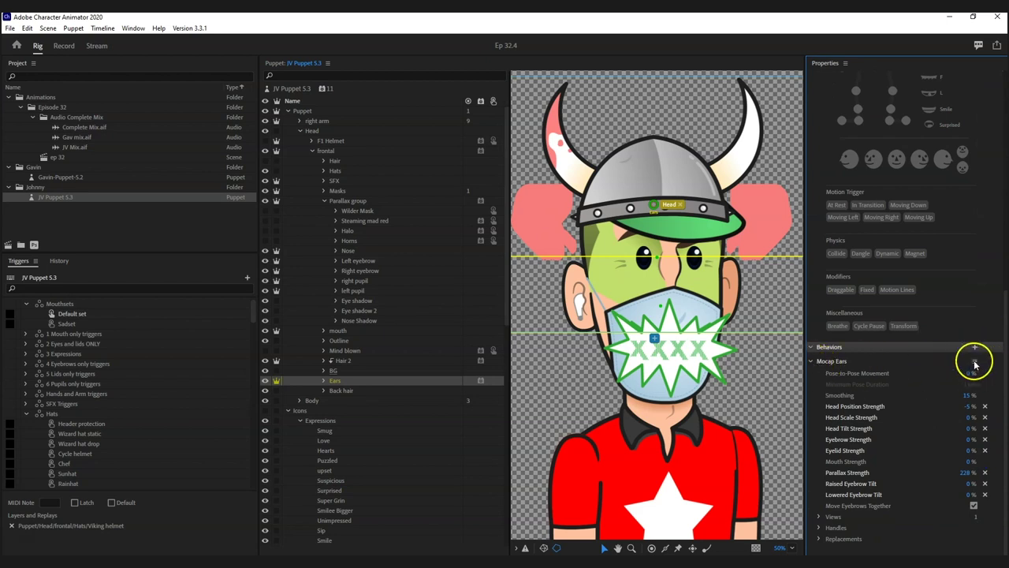
- Look up the Face behavior among those that can be added to Ears, and the Rename Behavior option for Mocap Ears
left_click(975, 363)
left_click(992, 359)
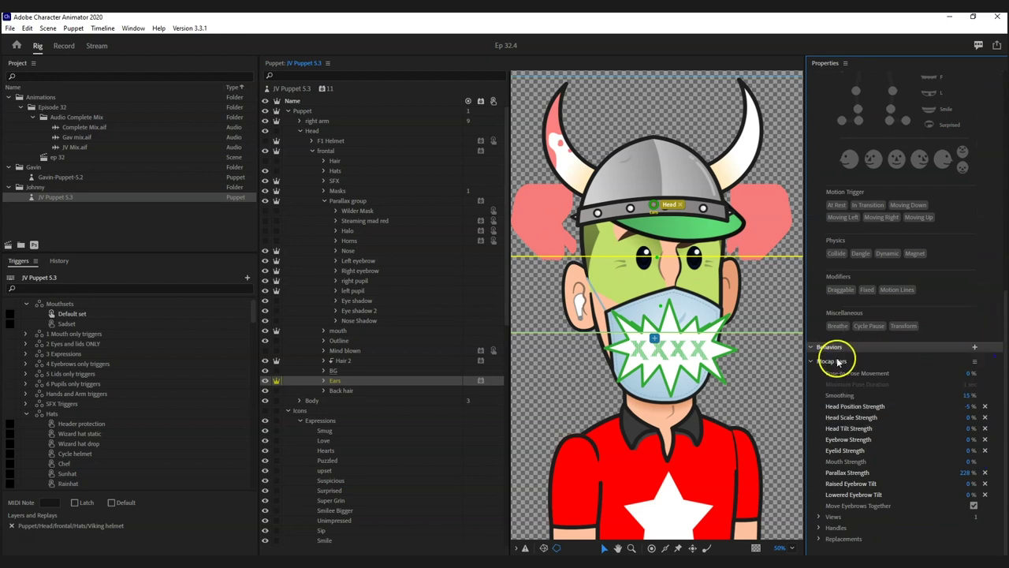
left_click(976, 362)
left_click(991, 357)
left_click(974, 347)
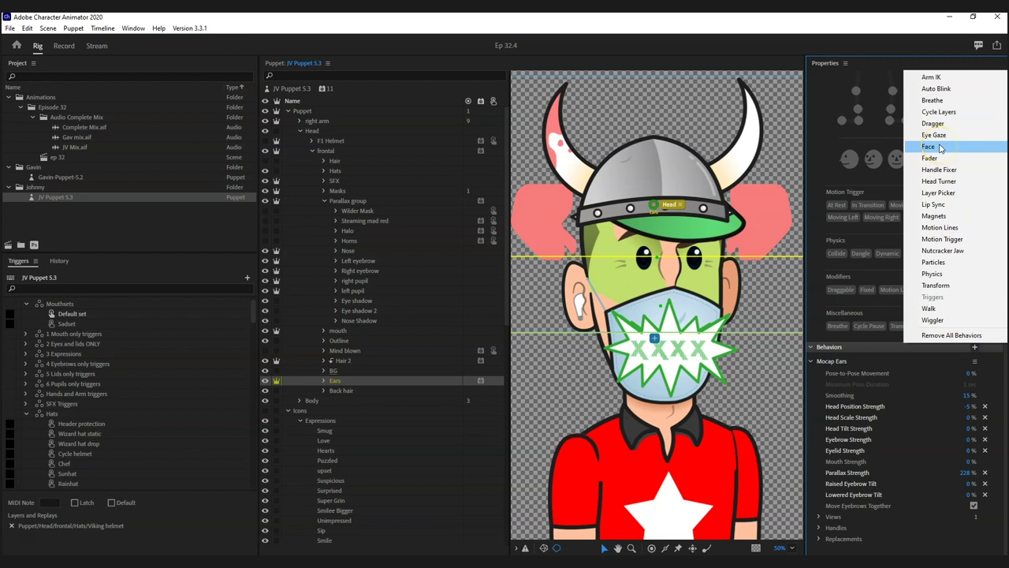
left_click(975, 360)
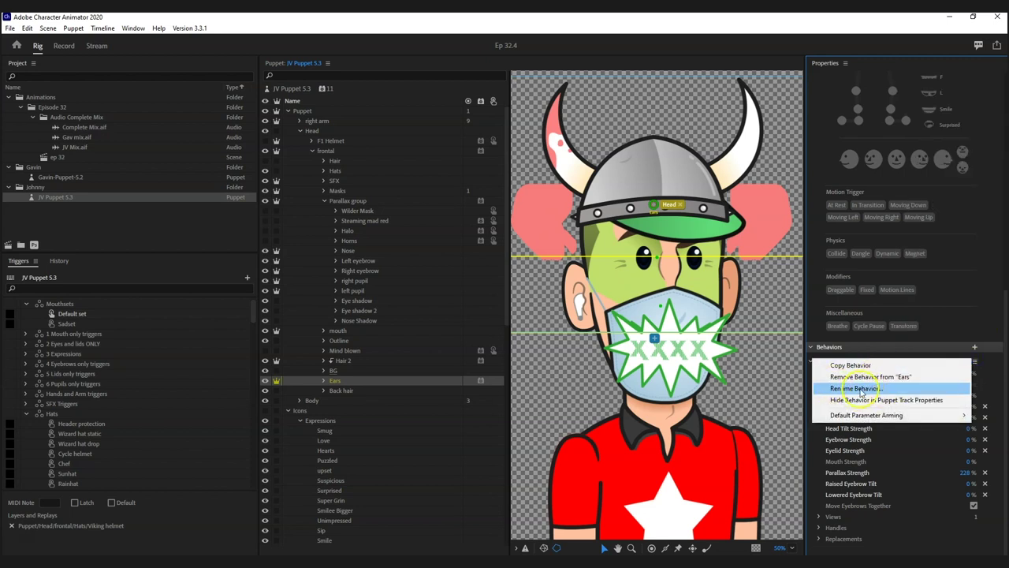
left_click(992, 367)
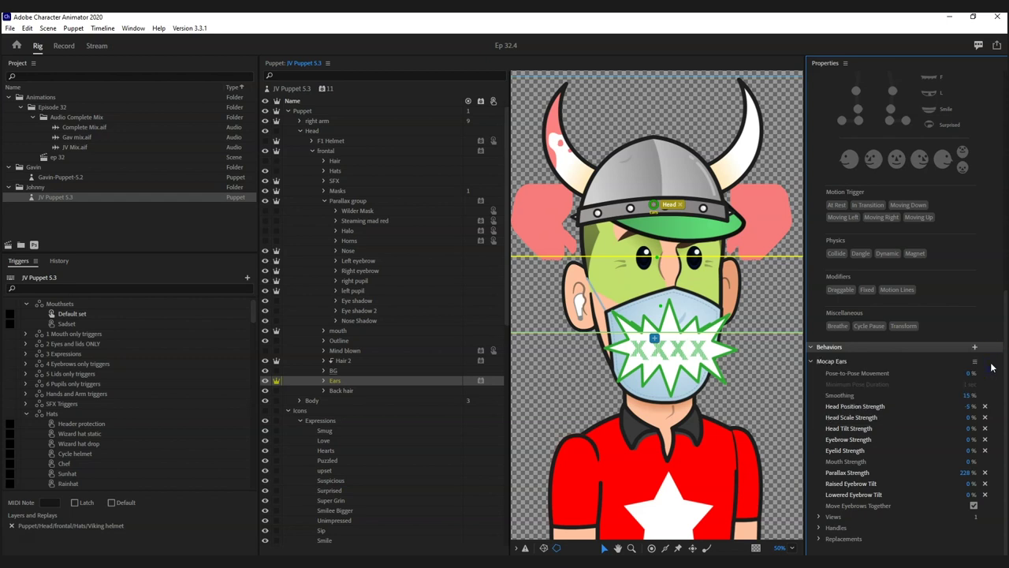
- Check the Head tag assigned to the Ears group and return to the Mocap Ears strength parameters
left_click_drag(997, 353, 1002, 198)
scroll(1001, 199, "down", 5)
scroll(897, 253, "up", 5)
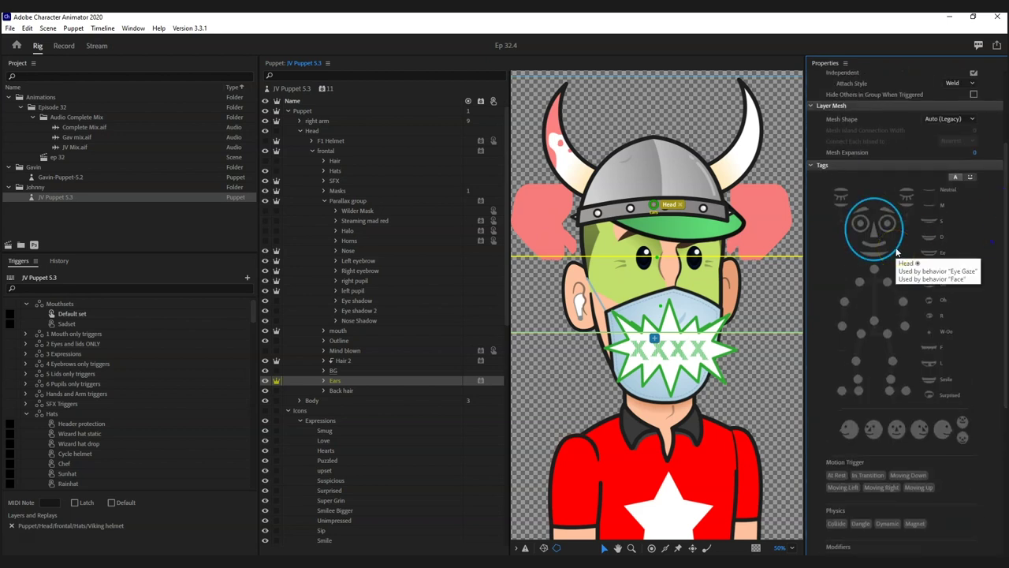
left_click_drag(1000, 229, 1000, 378)
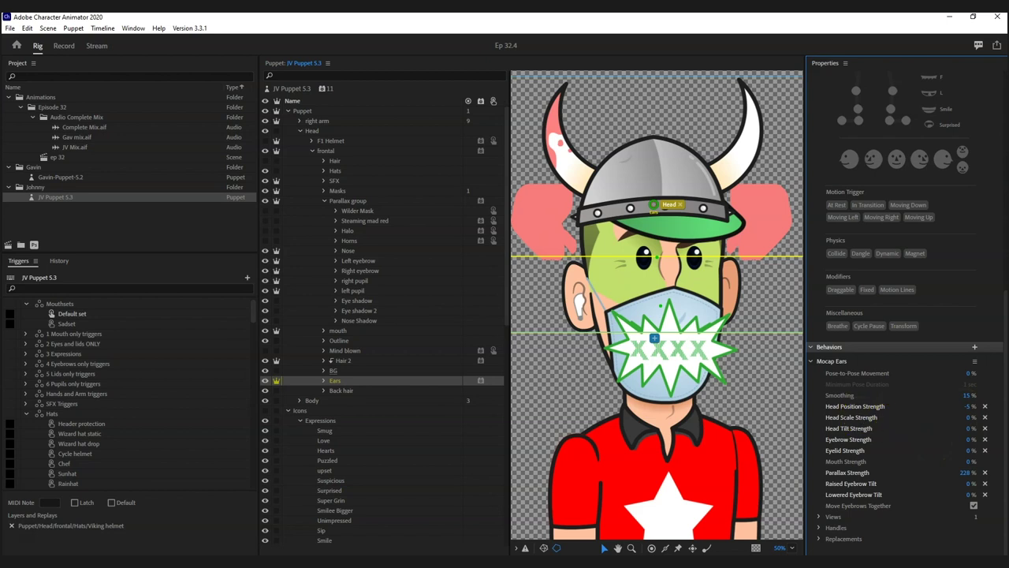
- In the Record workspace, enlarge the puppet's properties area and arm the MoCap Body, Mocap Ears, Mocap hair and Mocap Face behaviors
left_click(57, 47)
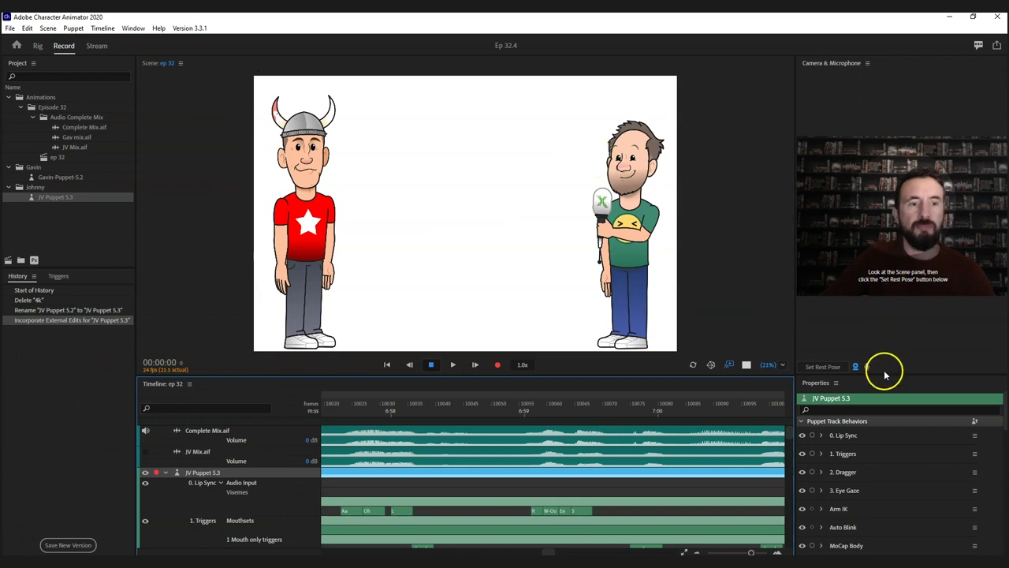
left_click_drag(885, 374, 891, 168)
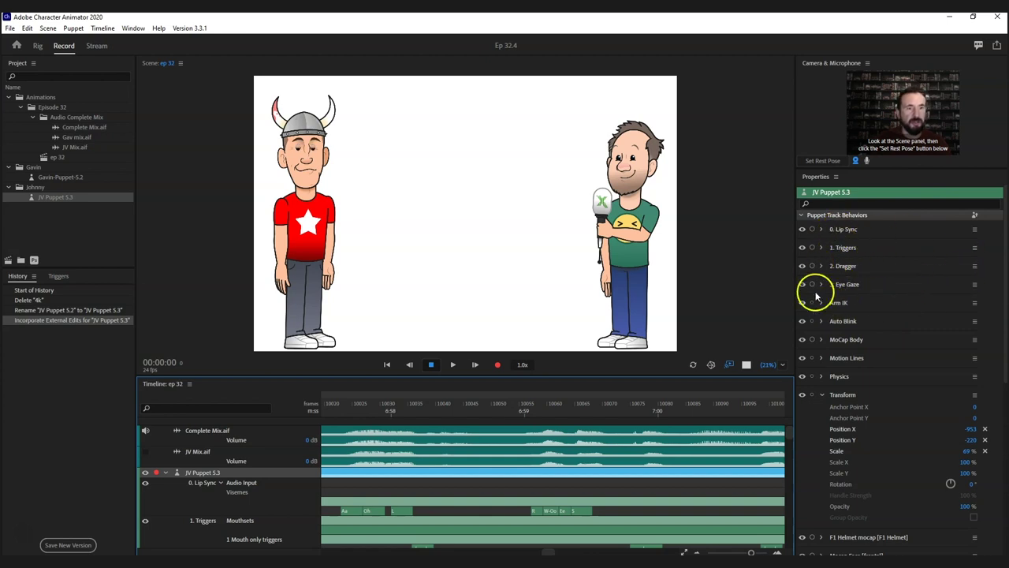
left_click(812, 339)
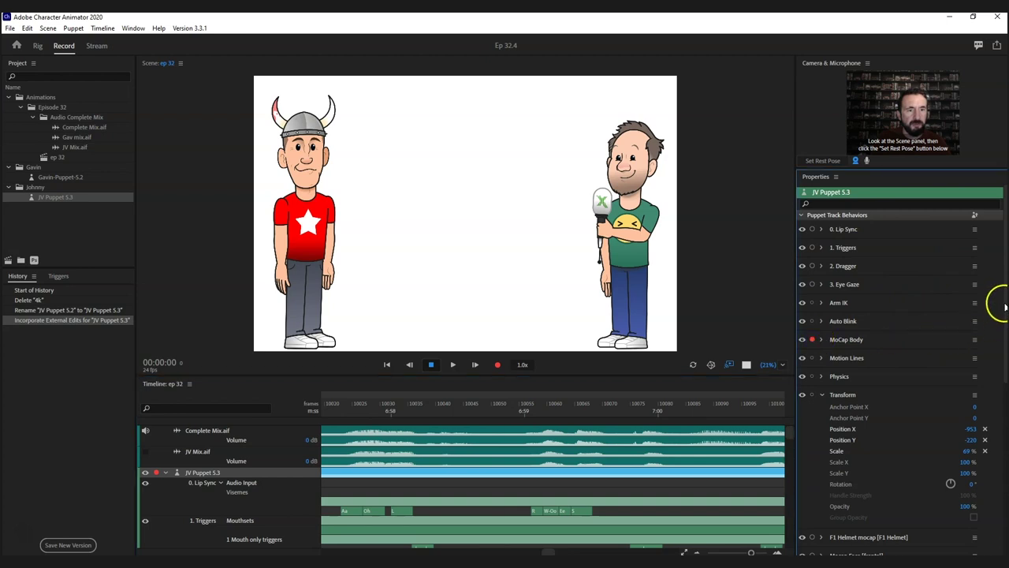
scroll(1001, 322, "down", 3)
scroll(899, 355, "down", 3)
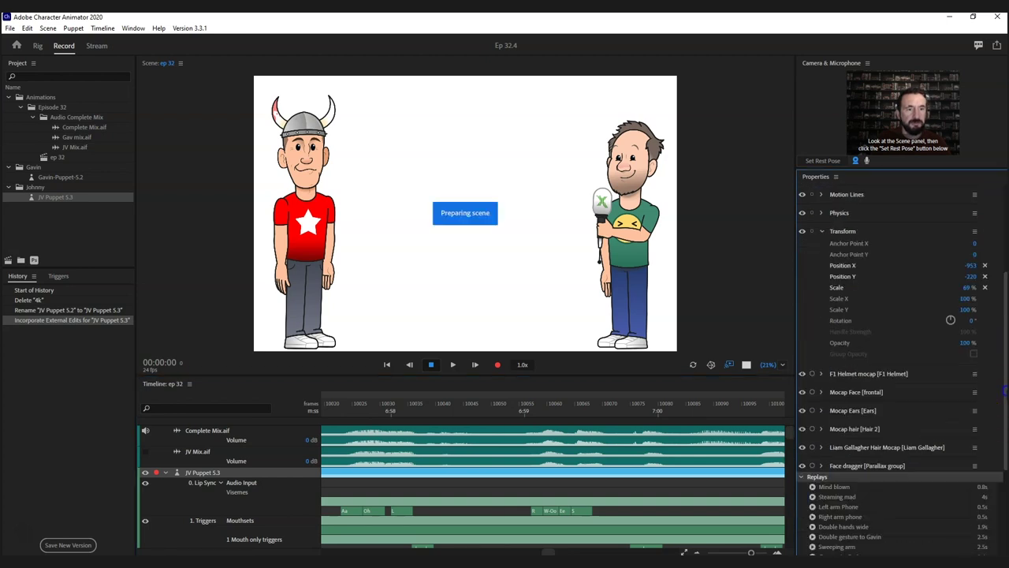
left_click(812, 412)
left_click(812, 429)
left_click(812, 392)
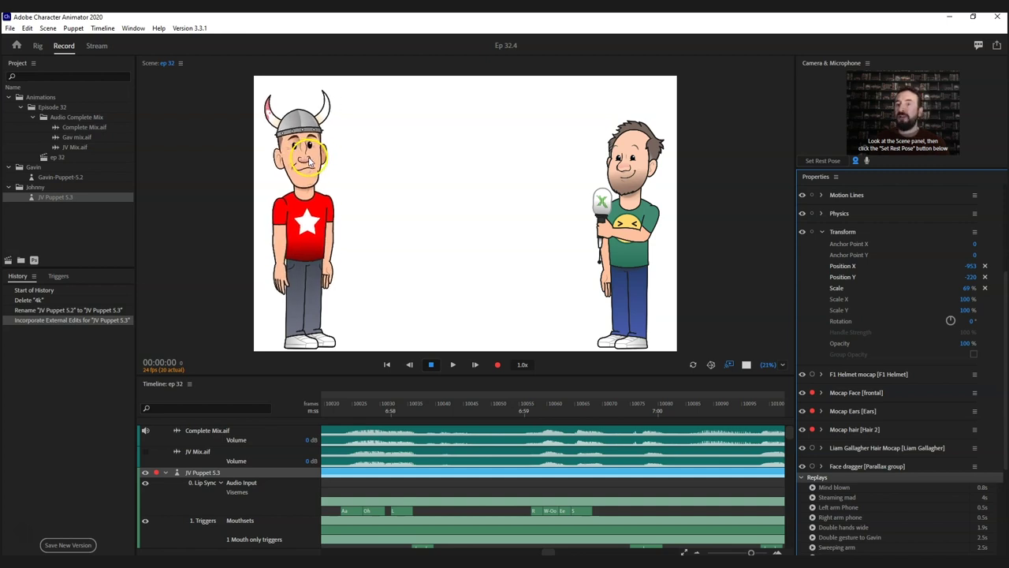
left_click(390, 162)
left_click(295, 162)
left_click(405, 158)
left_click(296, 162)
left_click(405, 164)
left_click(319, 168)
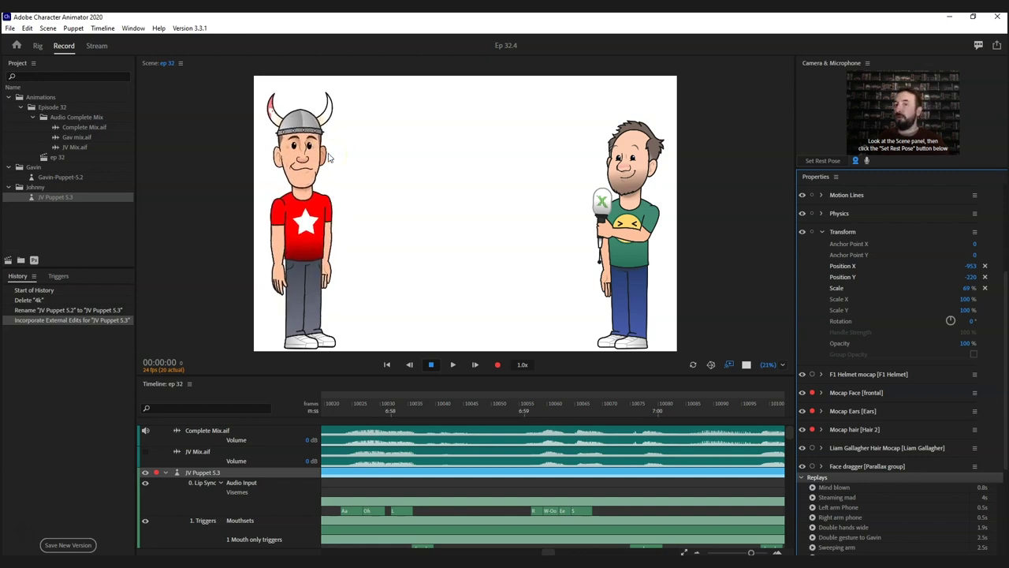
- Set the Head Position Strength of the Mocap Ears behavior to -7% and disarm the puppet's mocap behaviors
left_click(820, 411)
left_click_drag(998, 338, 1000, 377)
left_click(969, 283)
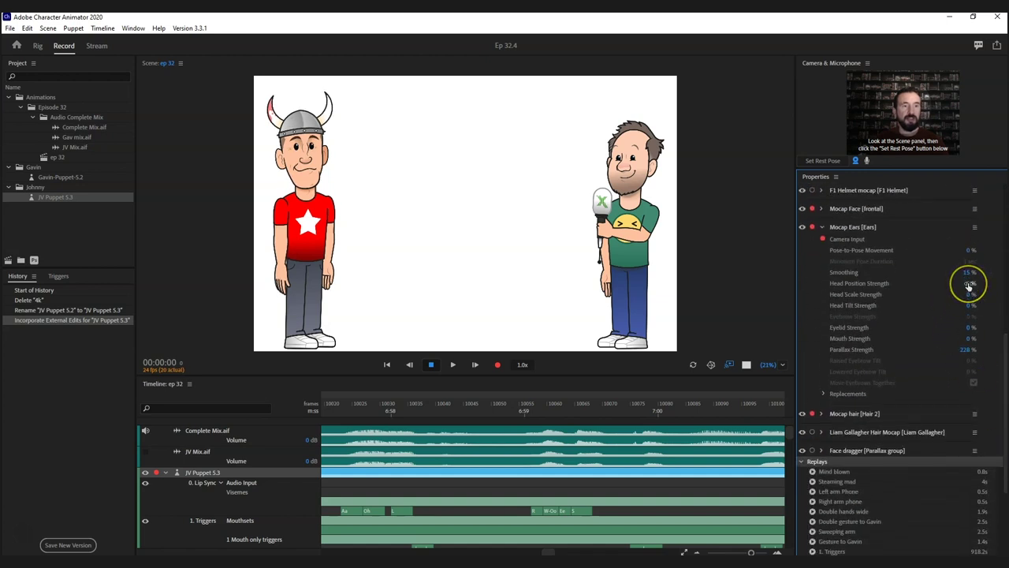
mouse_move(969, 285)
left_mouse_down()
mouse_move(631, 305)
mouse_move(937, 286)
mouse_move(981, 300)
left_mouse_up()
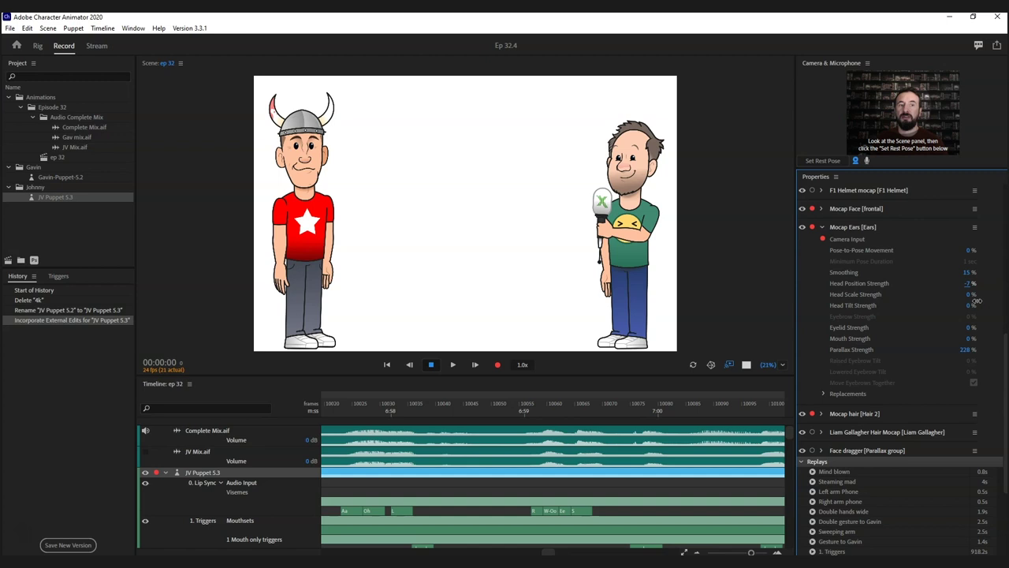
left_click_drag(976, 300, 977, 302)
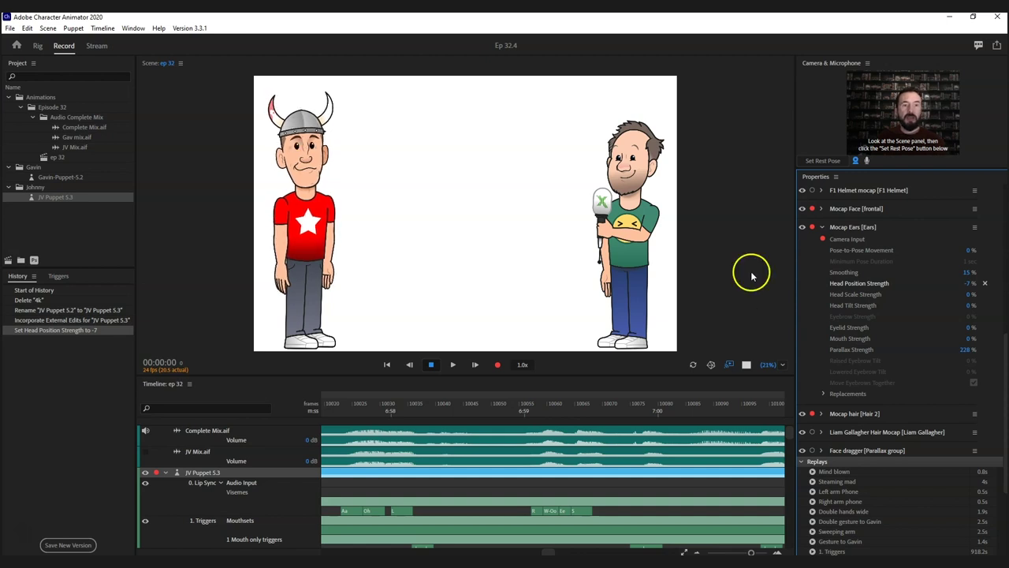
left_click(813, 227)
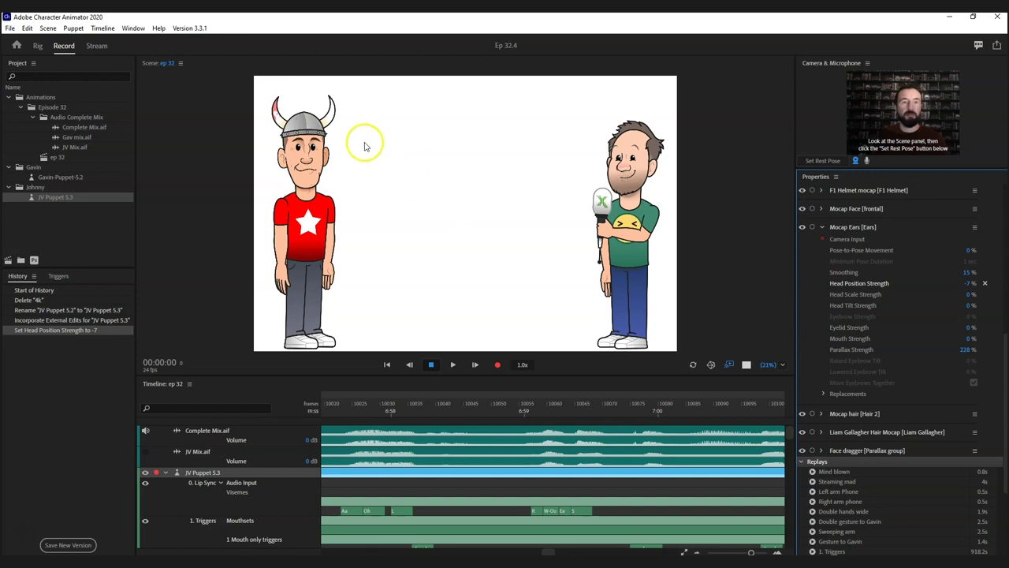
- Dock the puppet's Controls alongside the timeline and arm the 1. Triggers behavior
left_click_drag(835, 177, 526, 374)
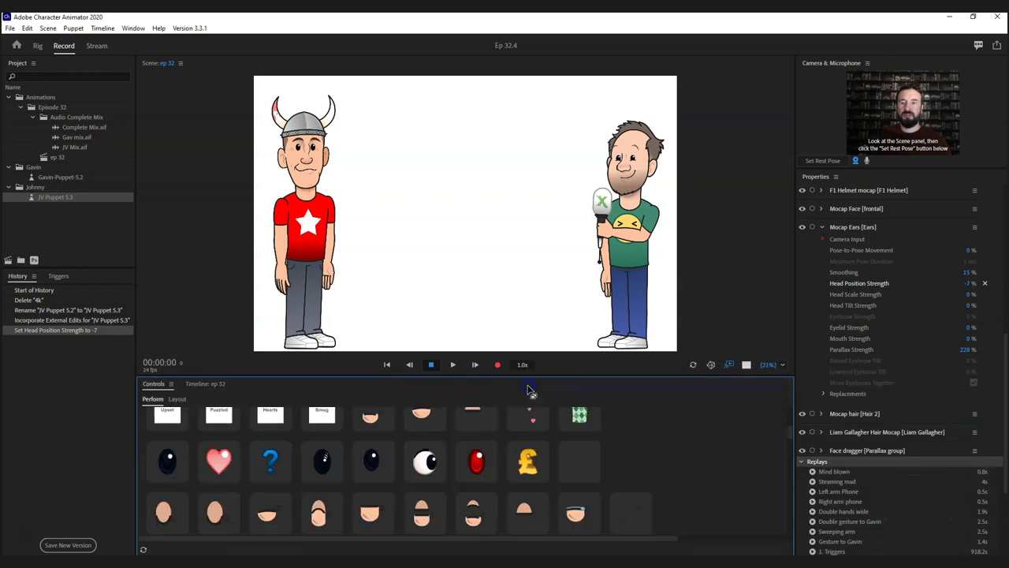
left_click_drag(786, 437, 793, 412)
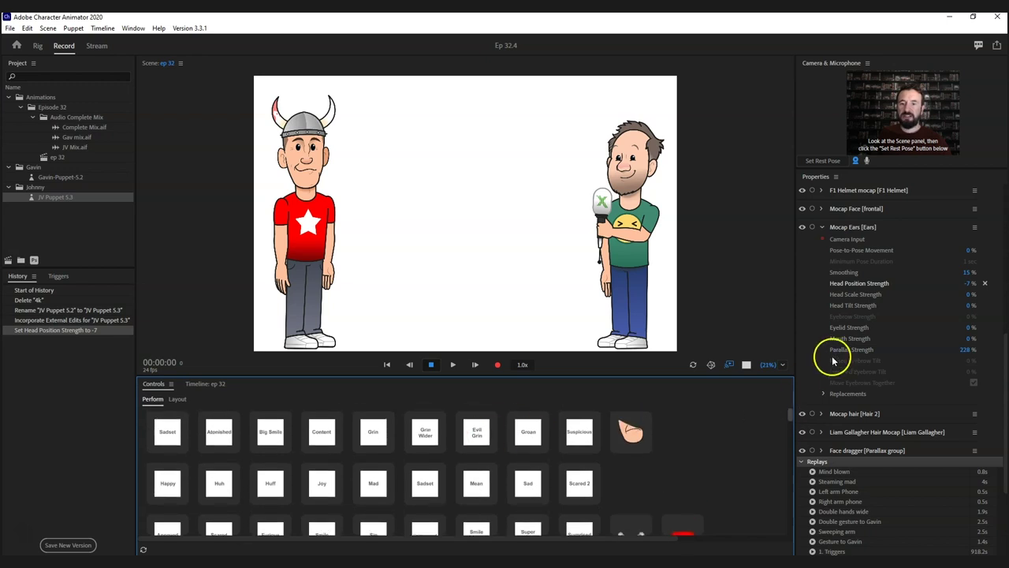
left_click_drag(998, 339, 998, 189)
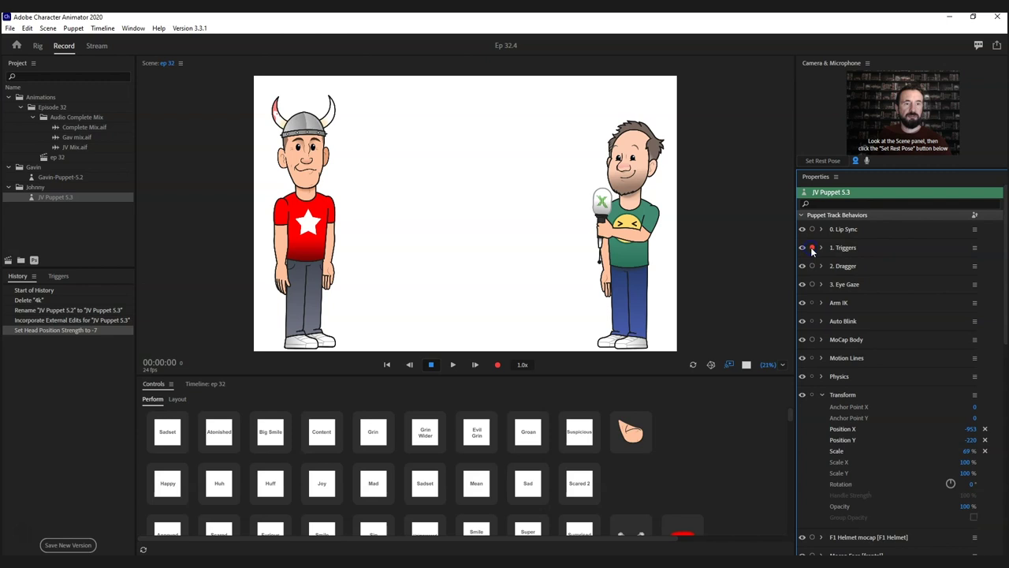
- Try out the Atonished, Big Smile, Content and Grin expression triggers on the JV puppet
left_click(219, 434)
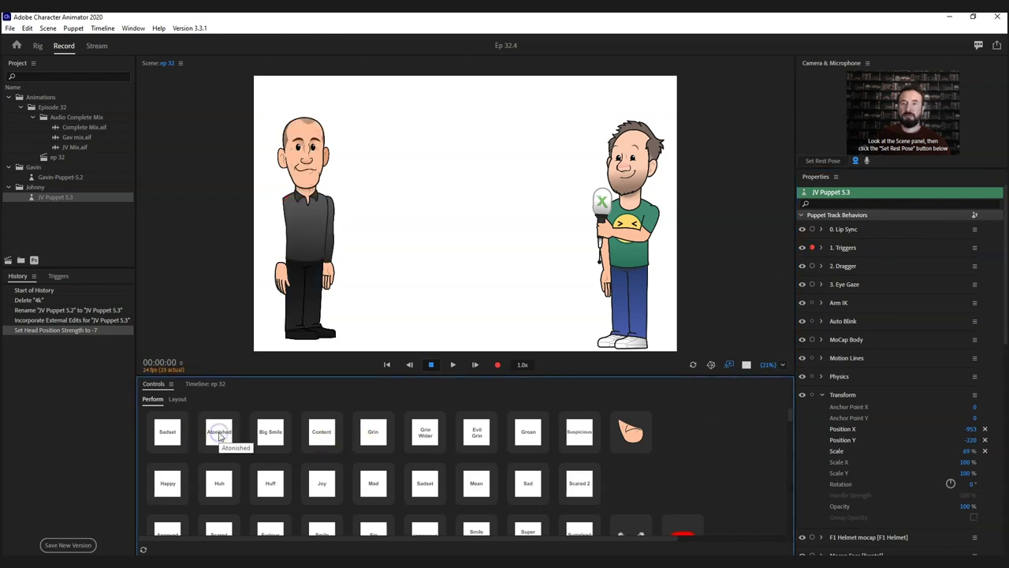
left_click(220, 436)
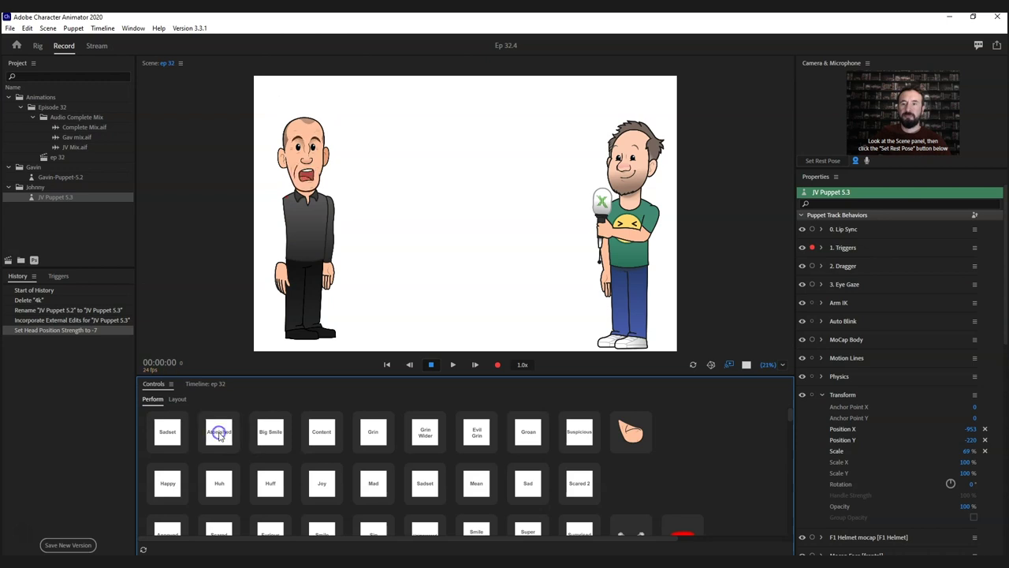
left_click(261, 439)
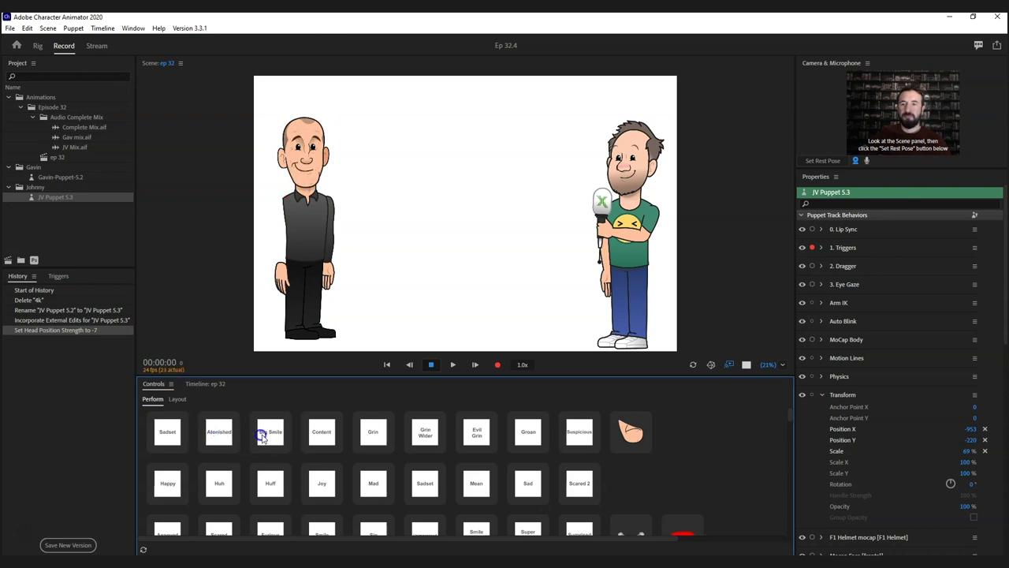
left_click(314, 436)
left_click(368, 430)
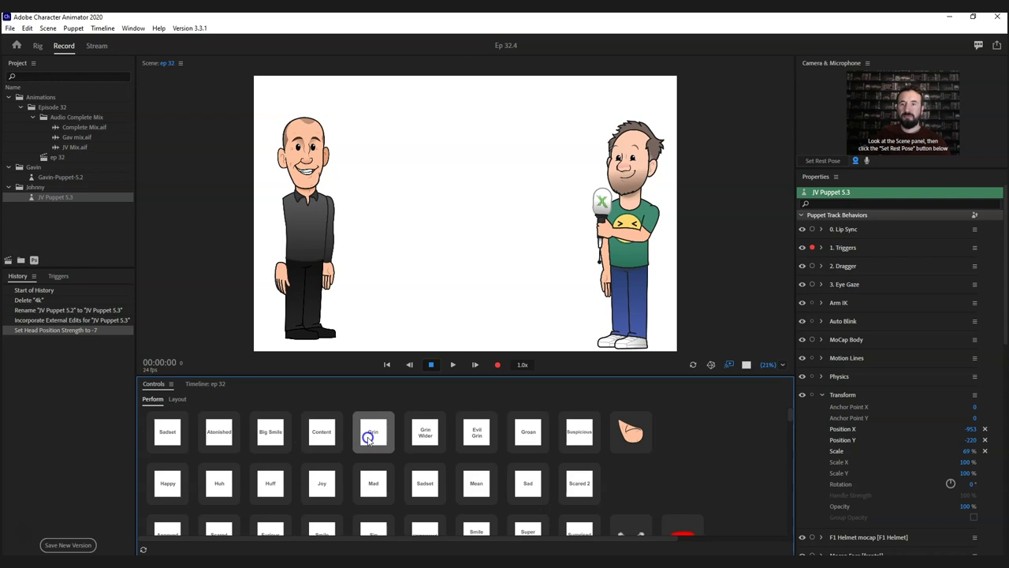
- Try out the Huh, Happy, Huff, Mad and Annoyed expression triggers on the JV puppet
left_click(211, 486)
left_click(164, 483)
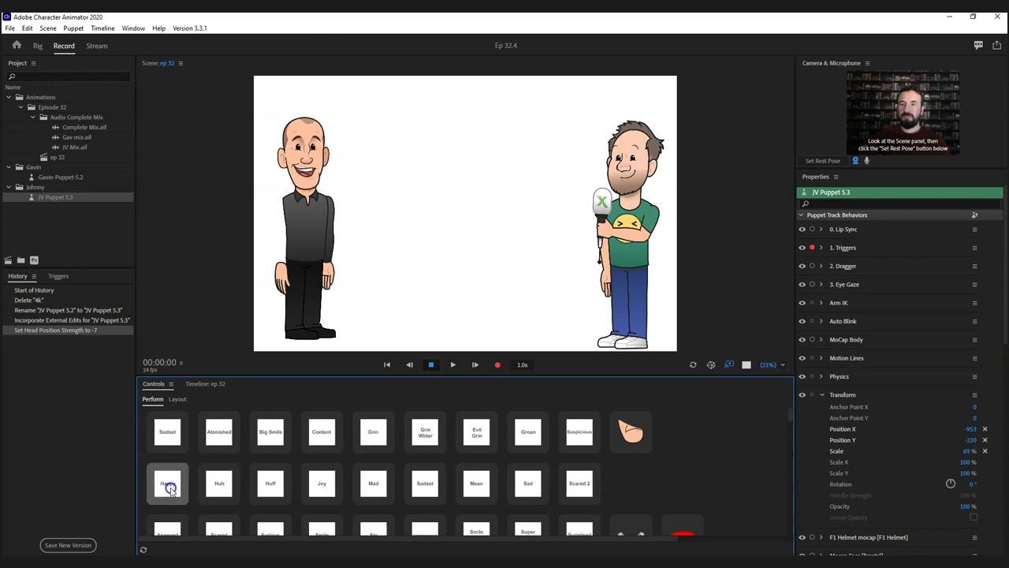
left_click(218, 487)
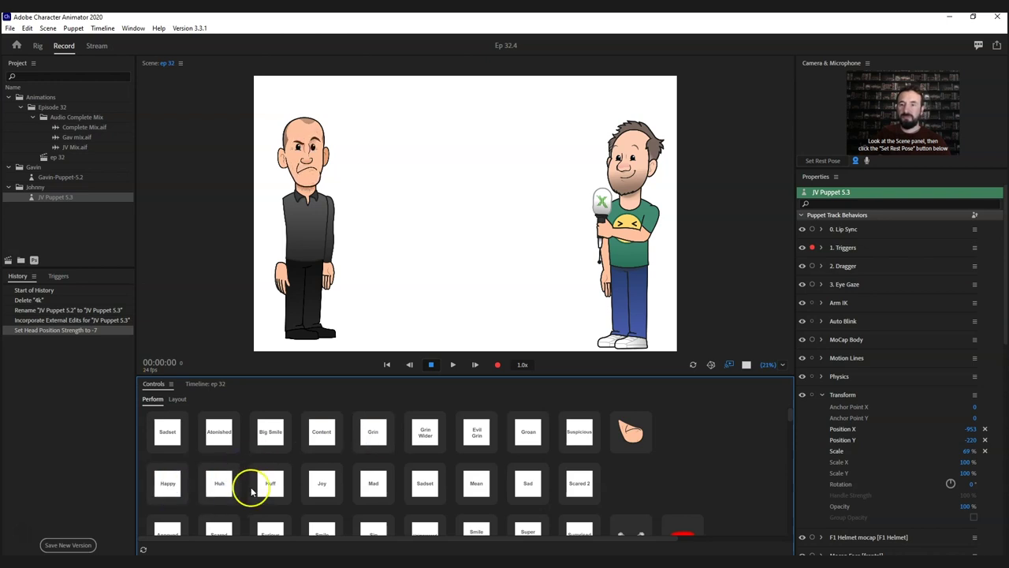
left_click(279, 488)
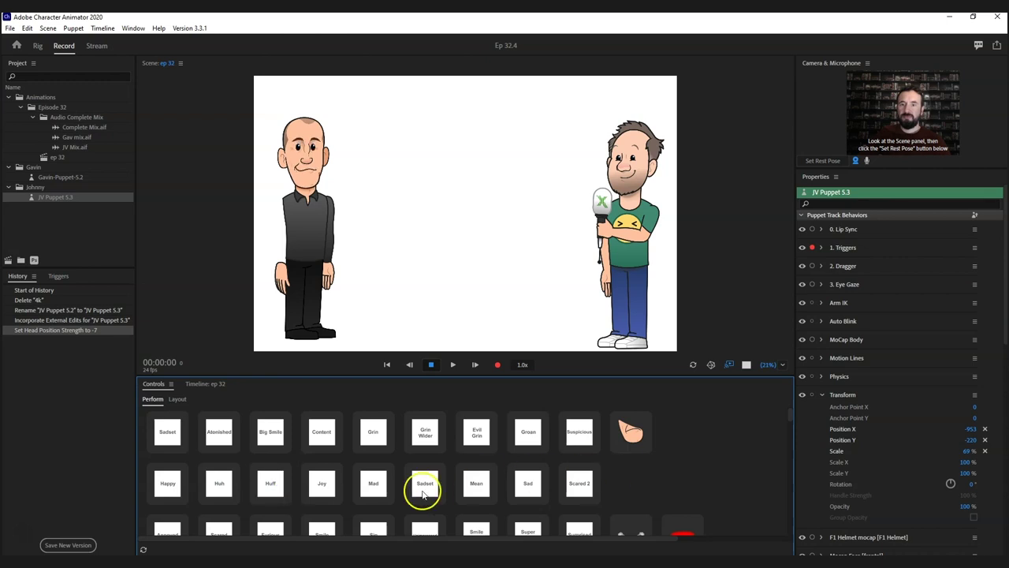
scroll(421, 484, "down", 1)
left_click(372, 455)
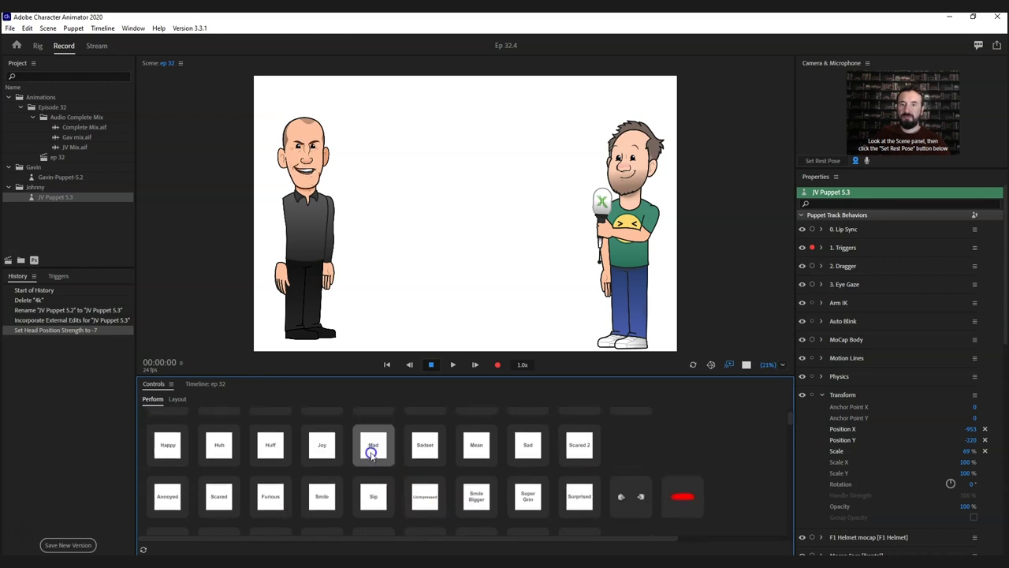
left_click(278, 449)
left_click(241, 446)
left_click(171, 498)
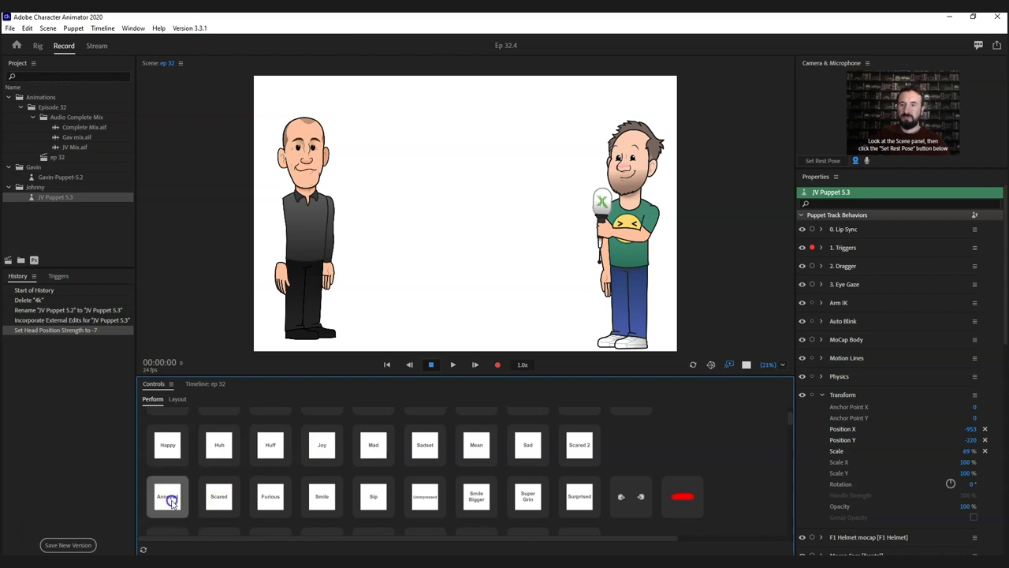
- Fire the Scared trigger repeatedly and alternate it with the Smile trigger on the JV puppet
left_click(221, 499)
left_click(220, 503)
left_click(219, 504)
left_click(219, 505)
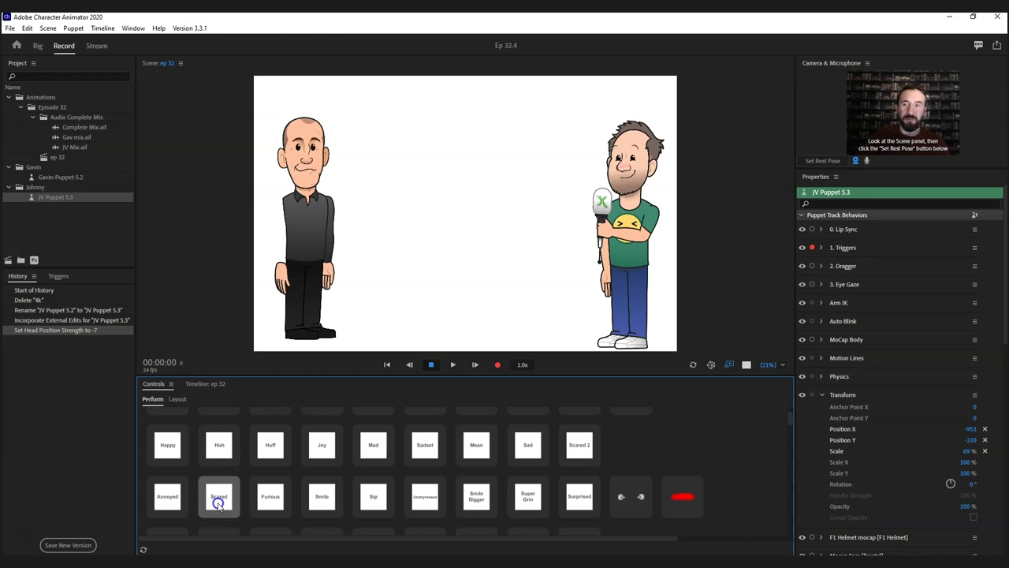
left_click(218, 504)
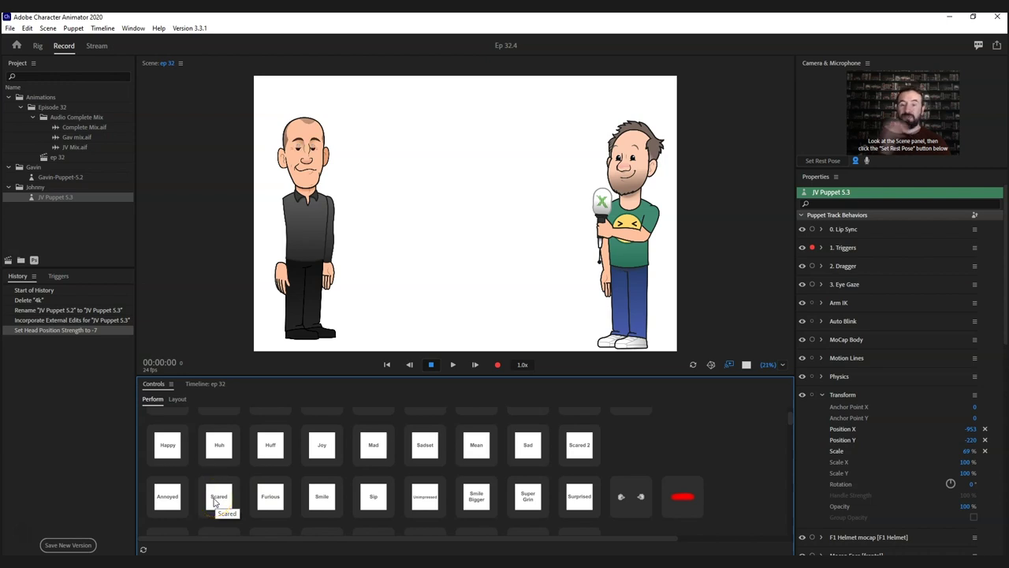
left_click(315, 493)
left_click(317, 492)
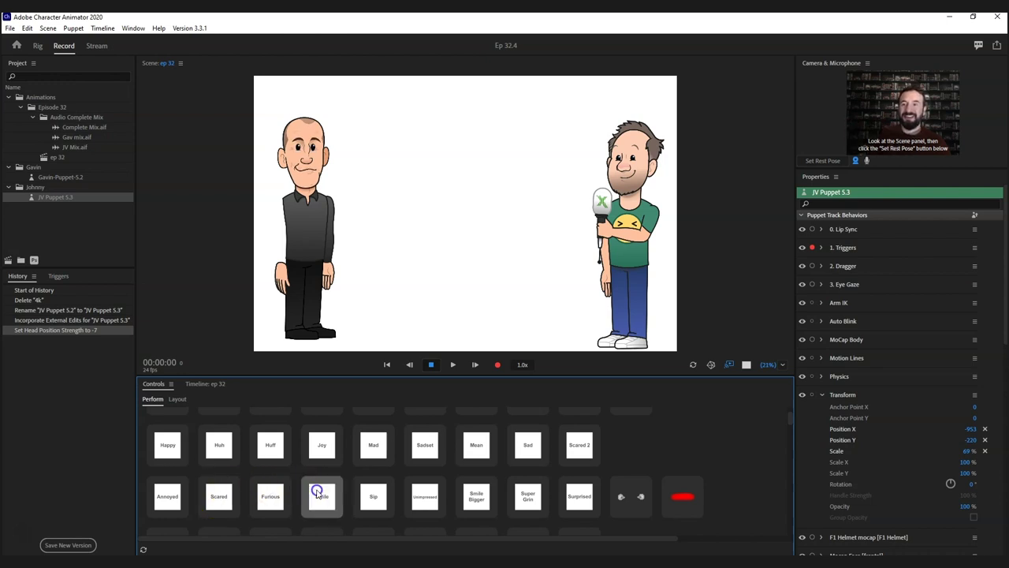
left_click(219, 492)
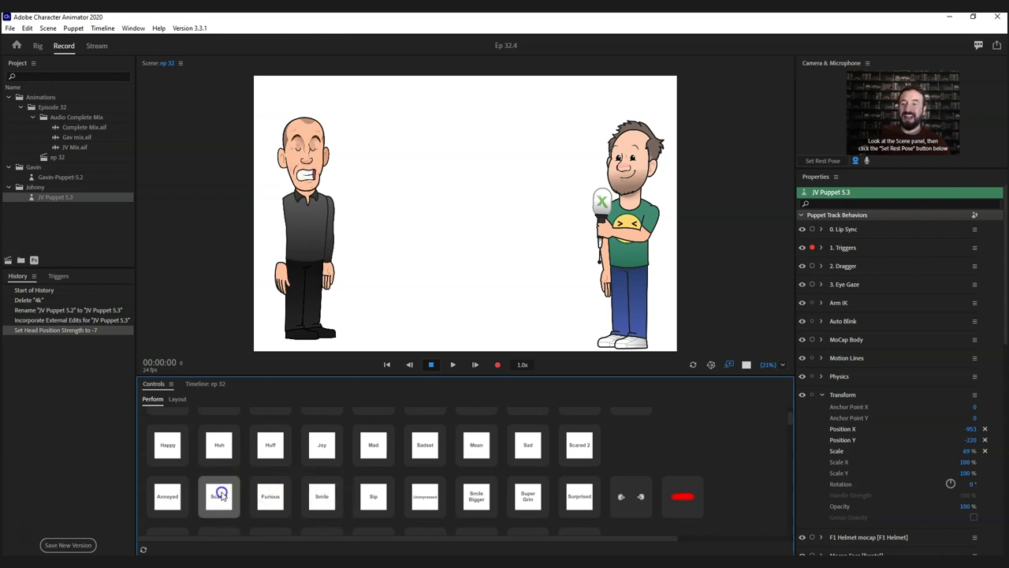
left_click(322, 497)
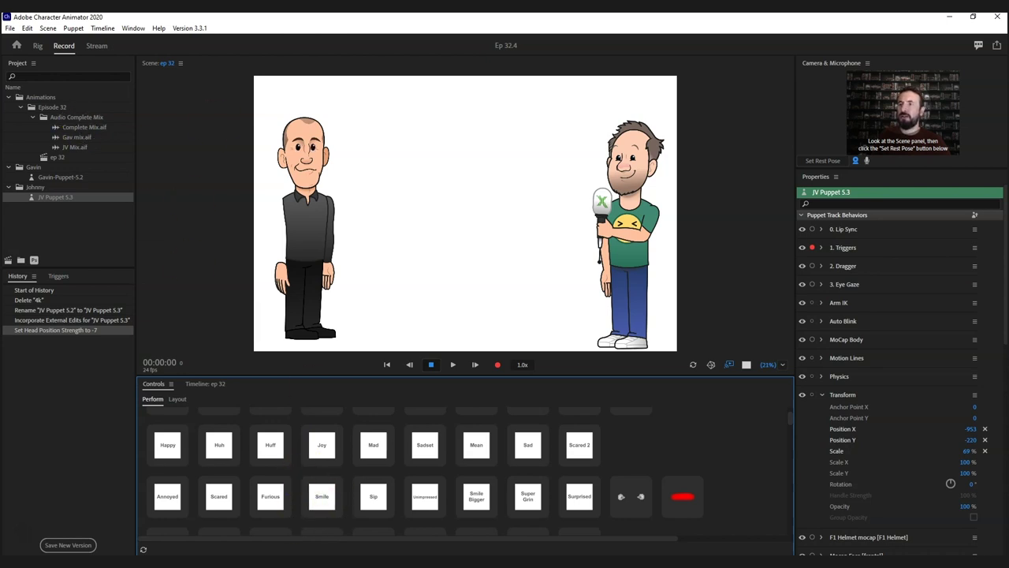
- In the Rig workspace, look up the Create Trigger and Create Swap Set options for the puppet's triggers
left_click(38, 46)
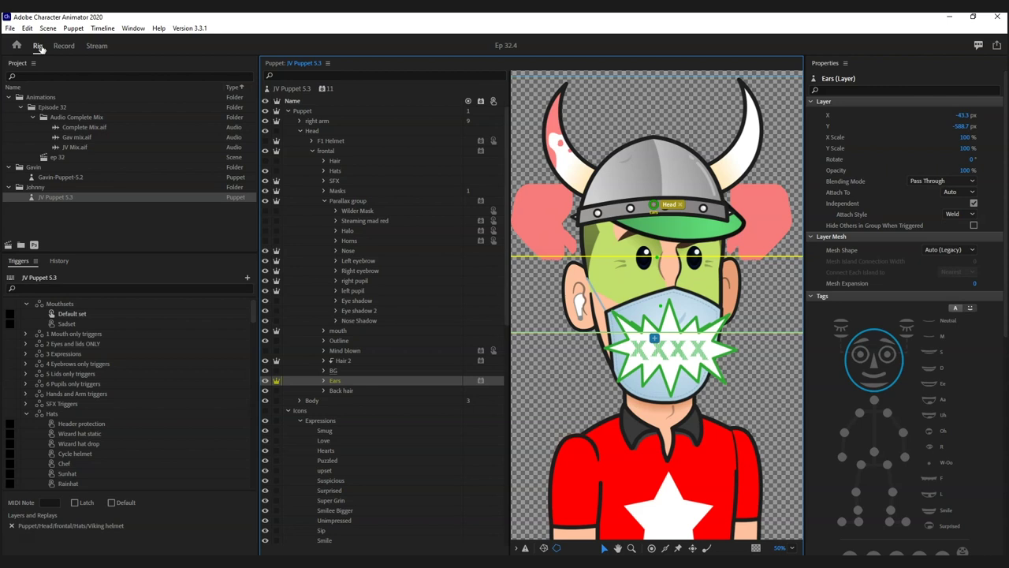
left_click(247, 277)
left_click(280, 292)
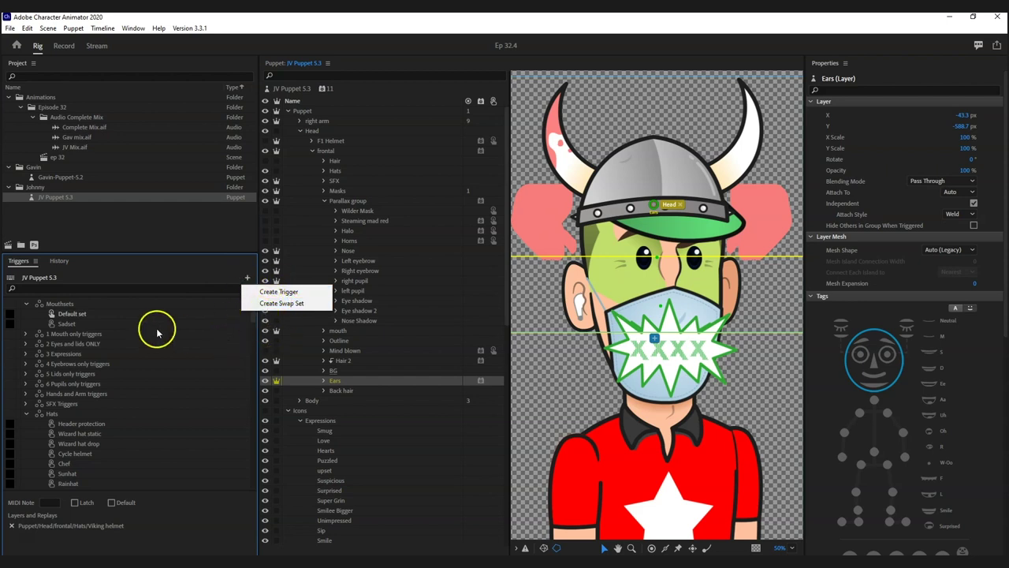
left_click(104, 354)
- Expand the 3 Expressions swap set, select its smile trigger and enlarge the area listing the trigger's layers and replays
scroll(36, 350, "down", 1)
left_click(25, 325)
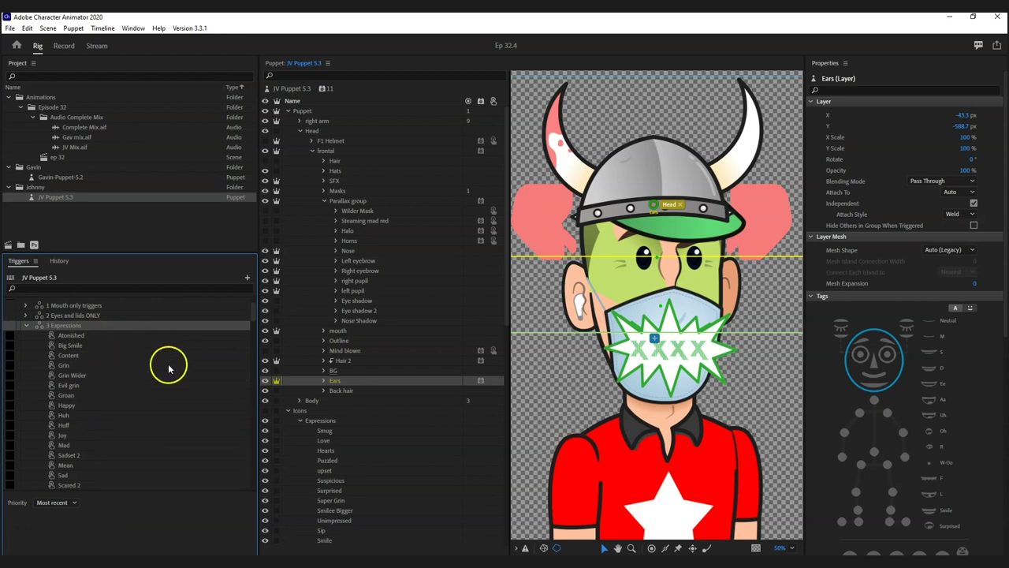
left_click_drag(254, 315, 256, 333)
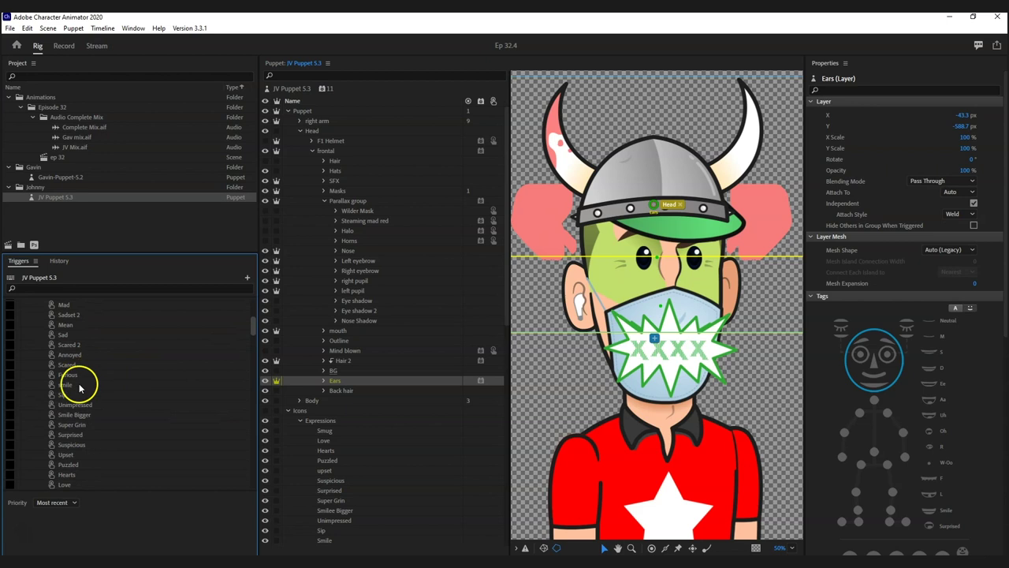
left_click(78, 385)
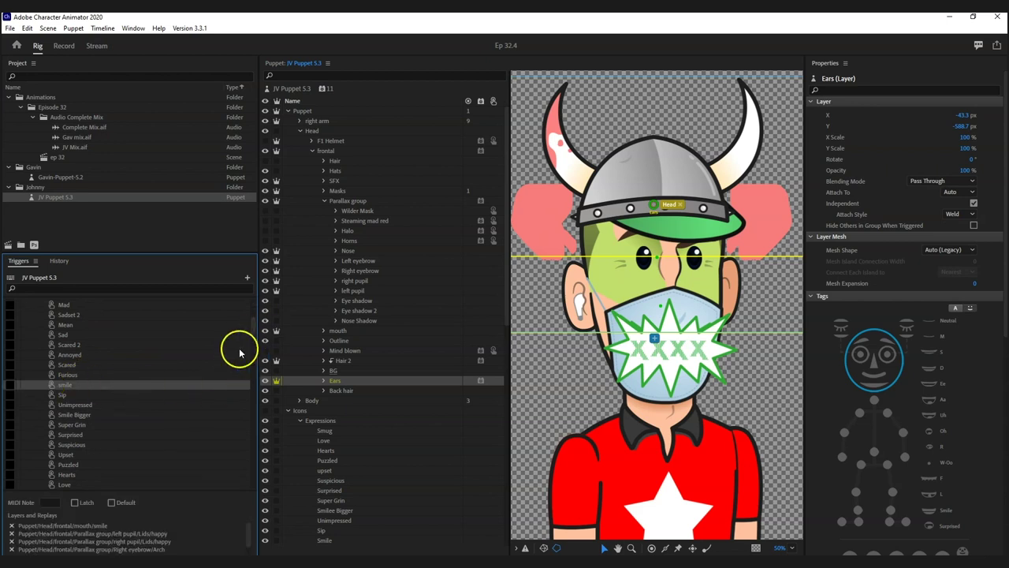
left_click_drag(181, 489, 167, 409)
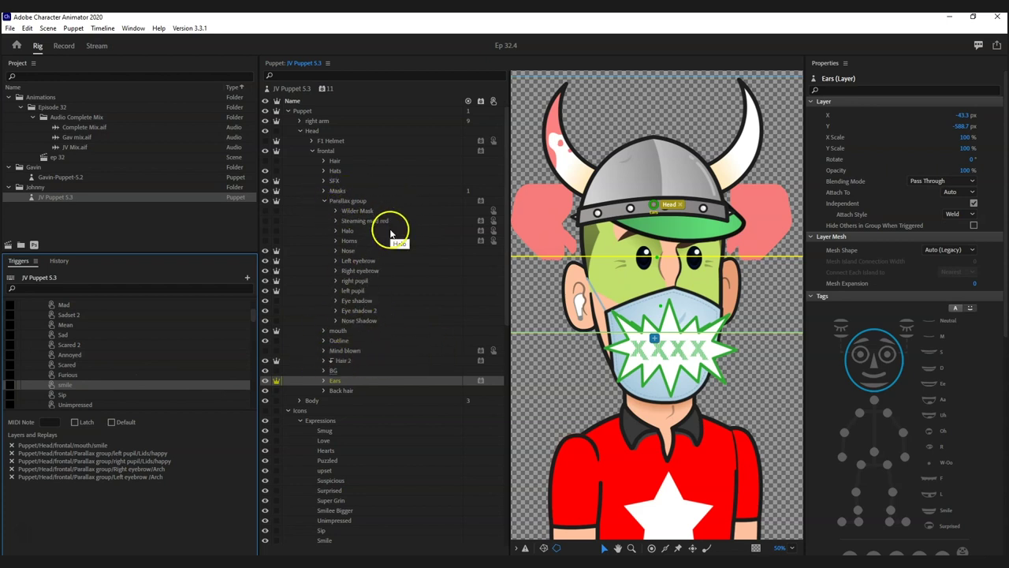
- Expand the Left eyebrow and Right eyebrow groups and select the Raise layer in both
left_click(336, 261)
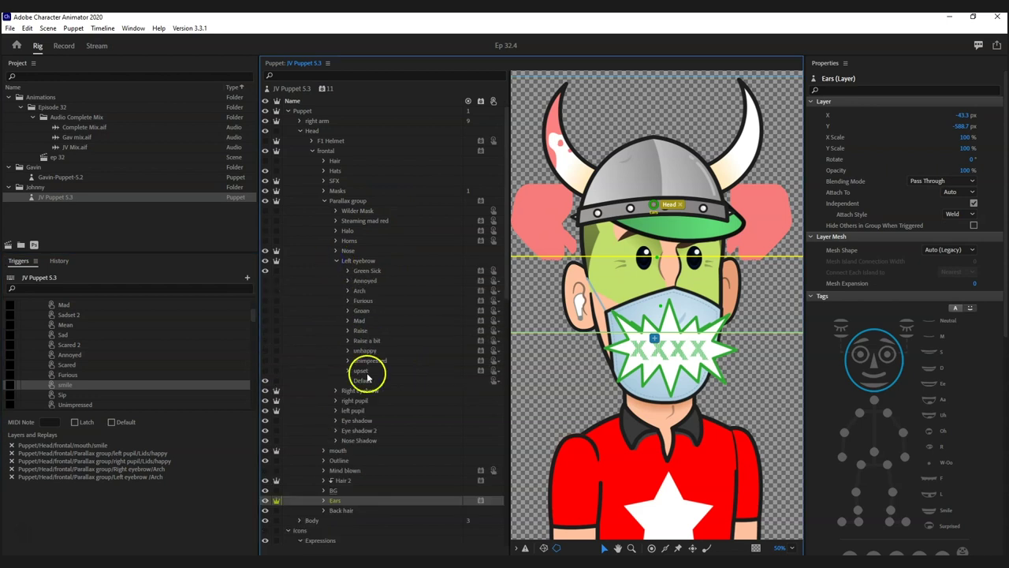
left_click(336, 392)
scroll(384, 396, "down", 3)
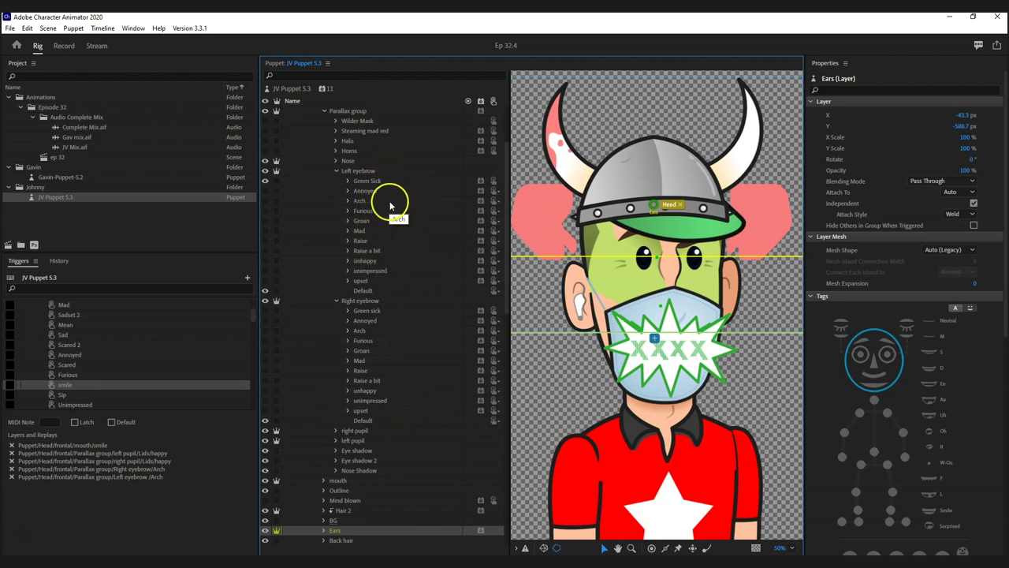
left_click(362, 242)
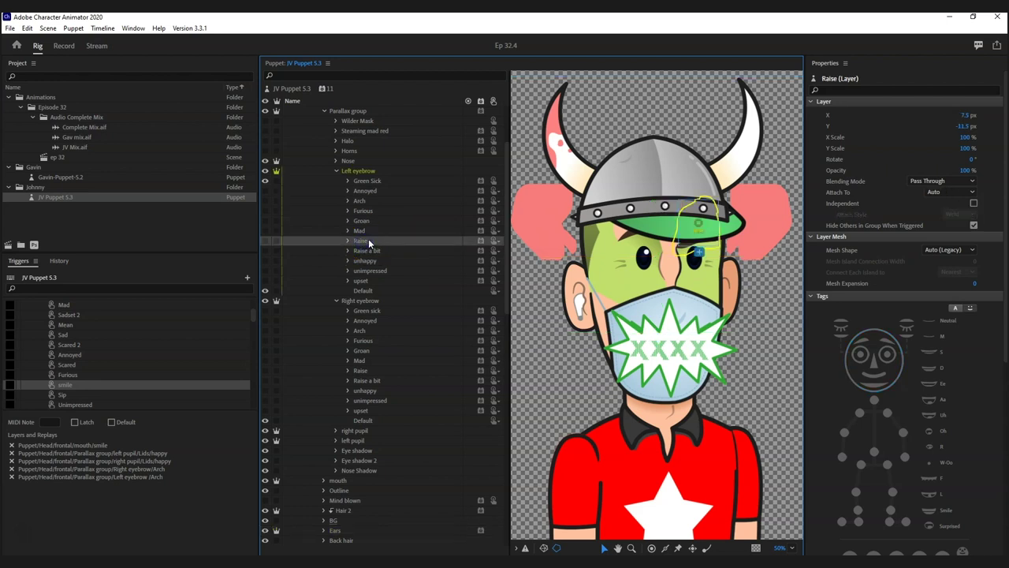
left_click(371, 370, "ctrl")
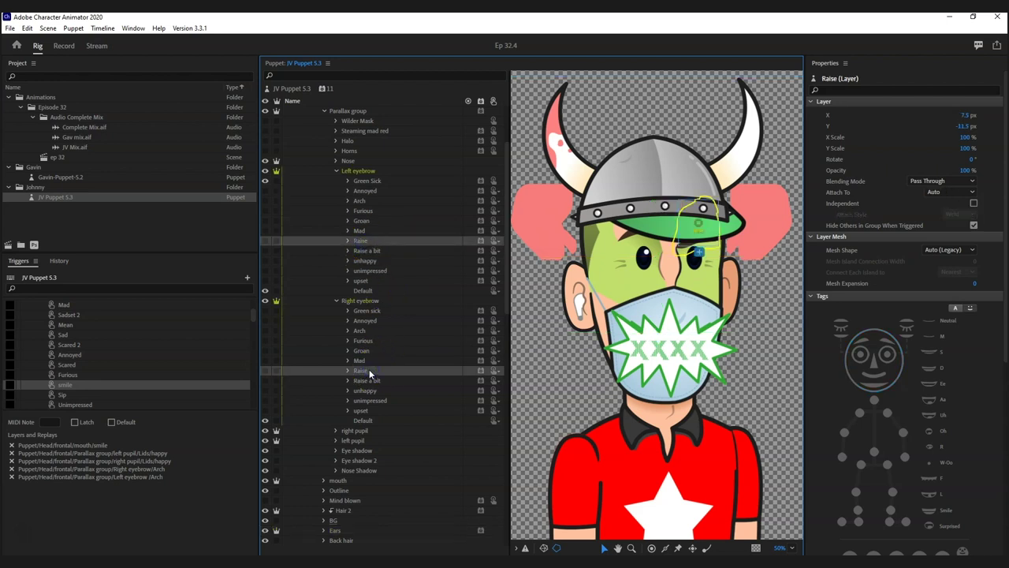
- Expand the Lids groups of the right and left pupils and add both happy layers to the current selection
left_click_drag(504, 264, 510, 323)
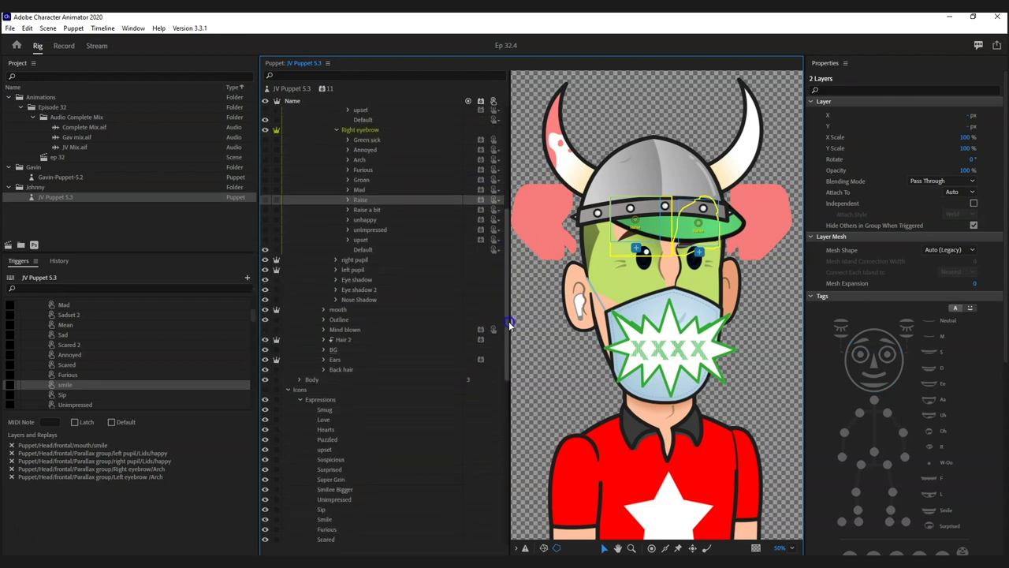
left_click(334, 269)
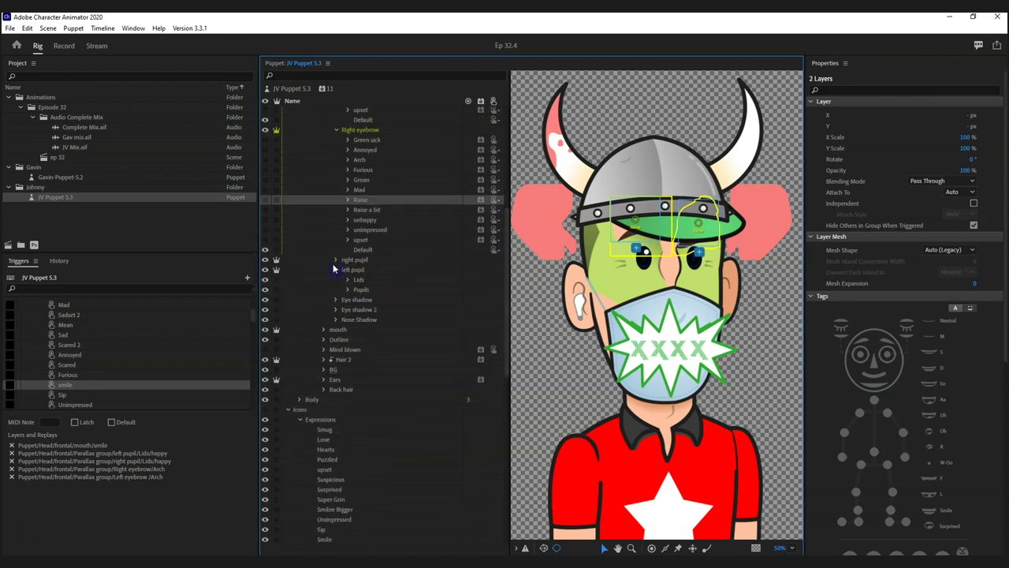
left_click(334, 263)
left_click(349, 269)
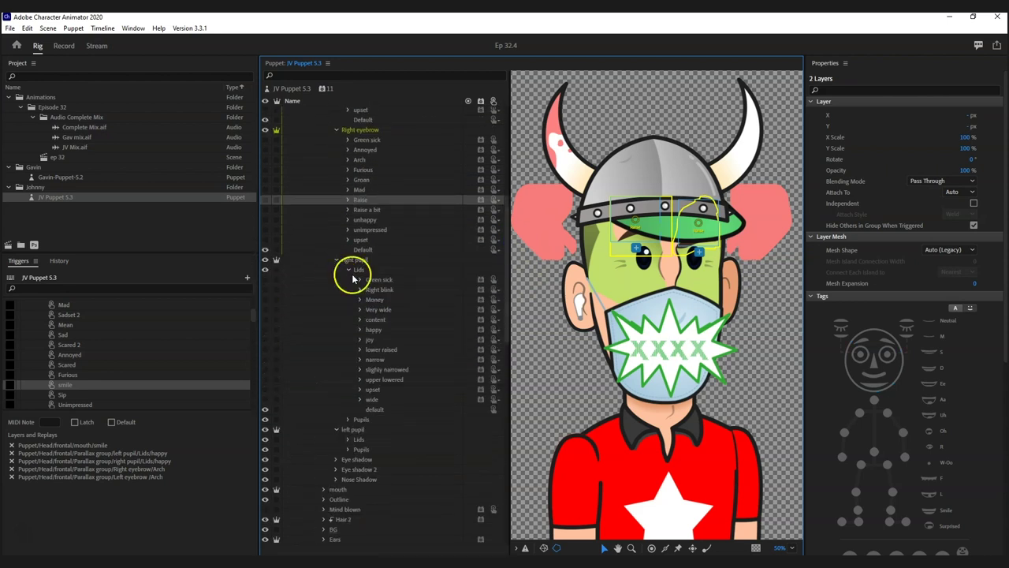
left_click(386, 333, "ctrl")
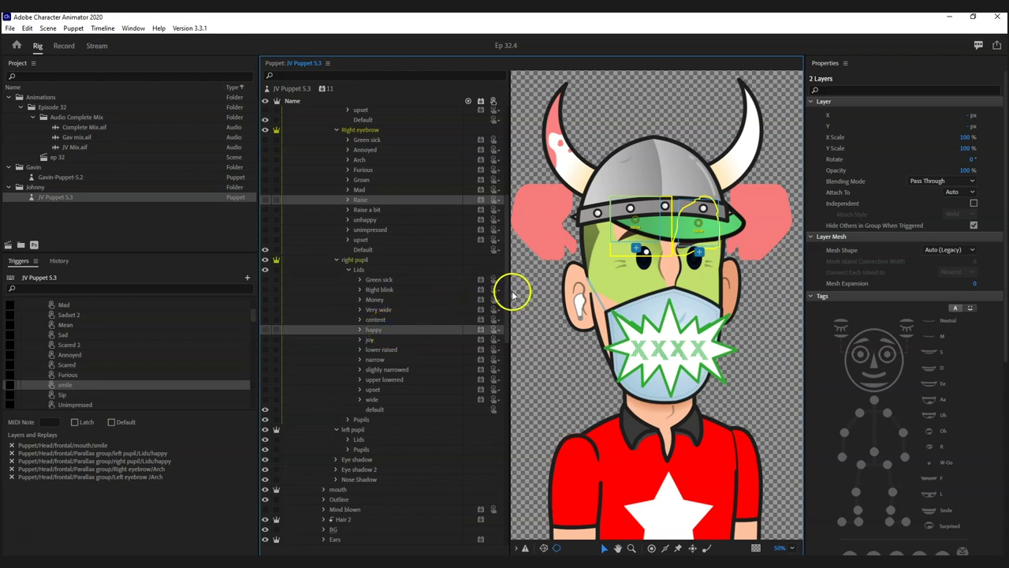
left_click_drag(509, 294, 507, 348)
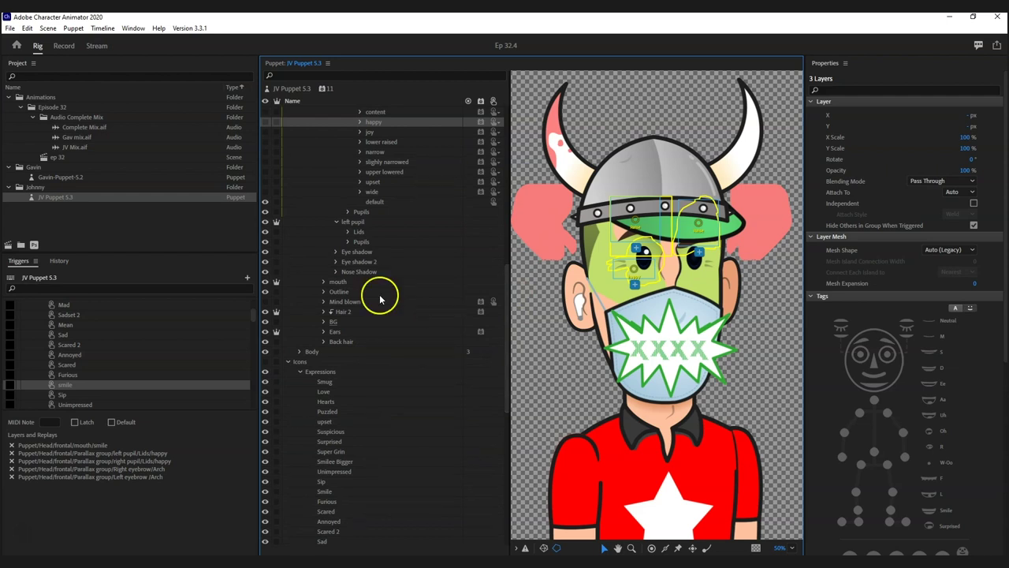
left_click(347, 232)
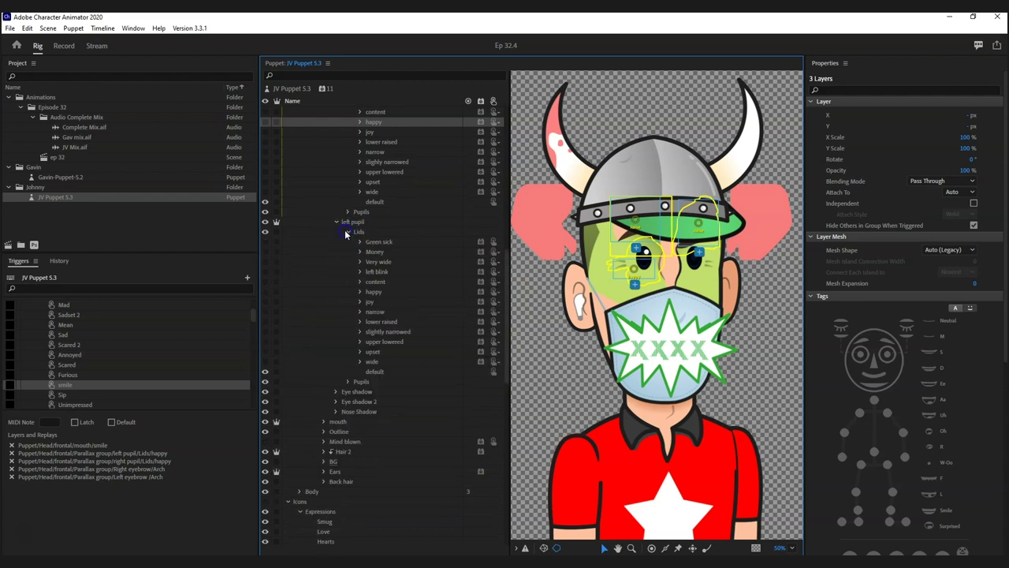
left_click(378, 292, "ctrl")
- Add the mouth's Smile 2 layer to the selection and try assigning all selected layers to the smile trigger
left_click(323, 421)
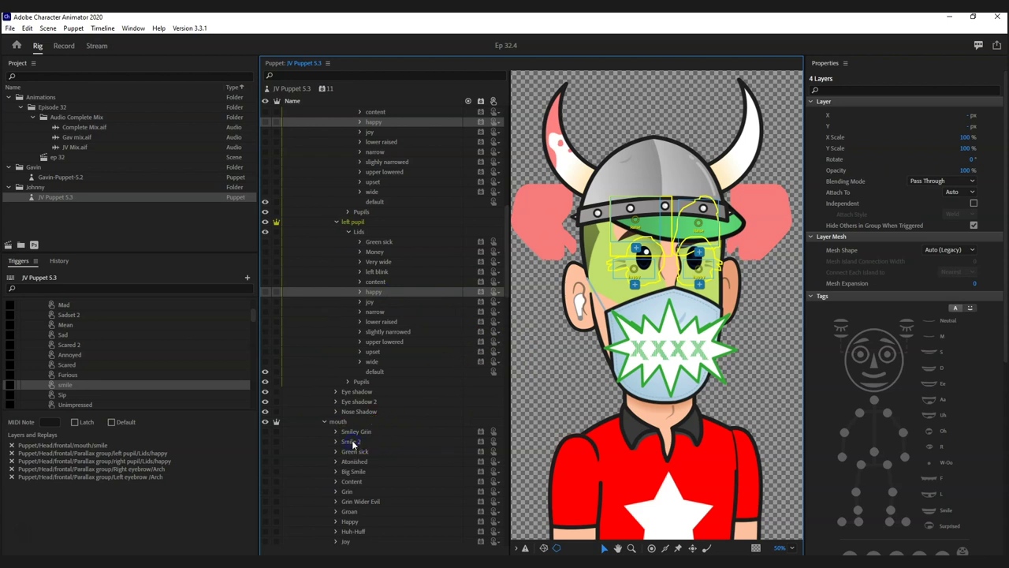
left_click(352, 442, "ctrl")
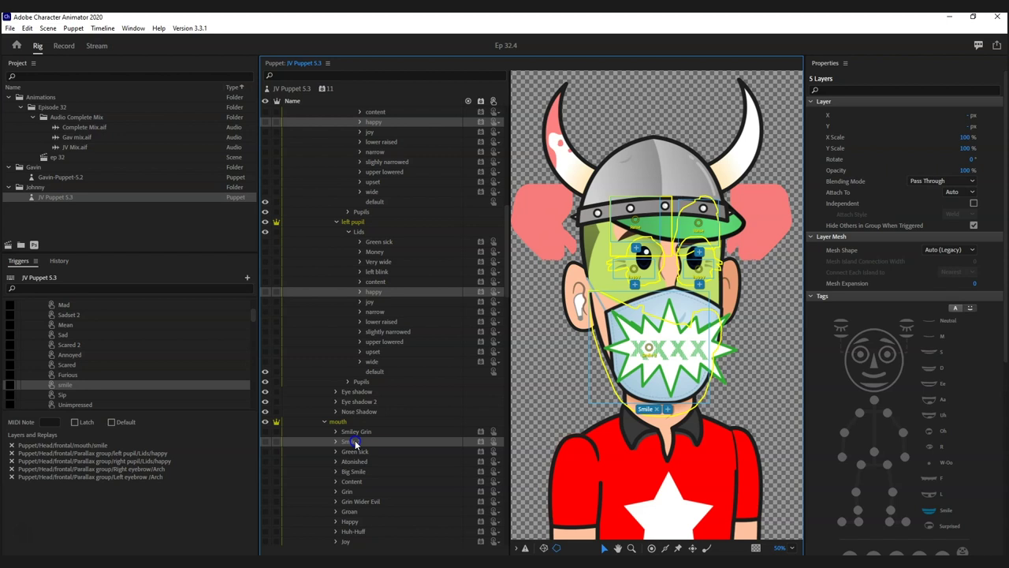
left_click_drag(355, 442, 95, 385)
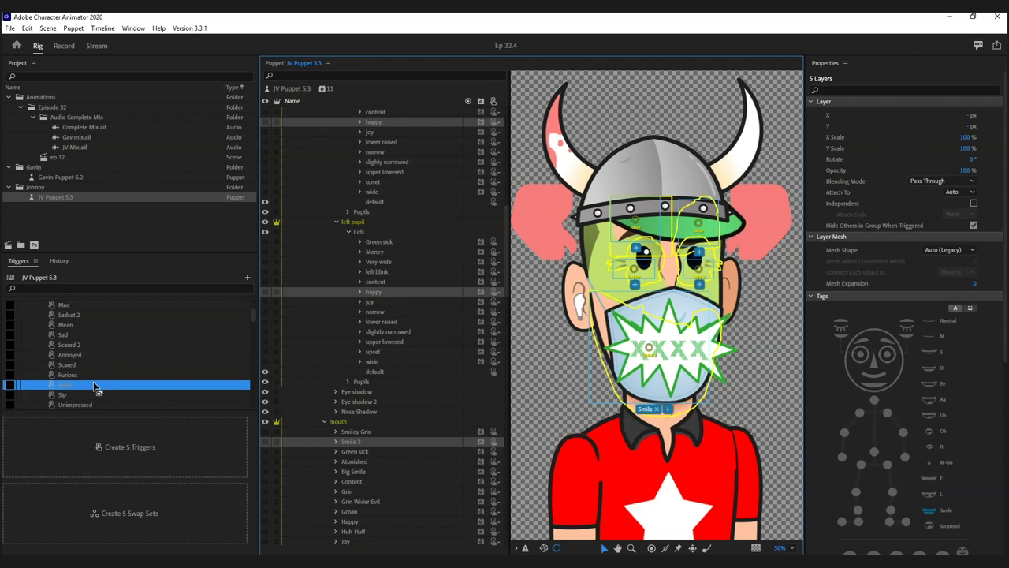
left_click_drag(95, 386, 94, 385)
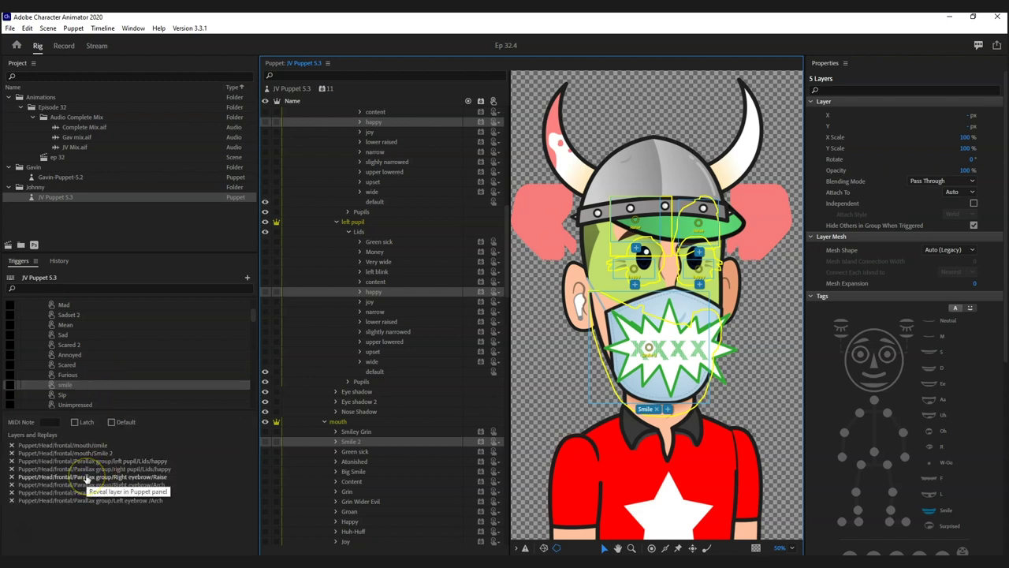
key("ctrl+z")
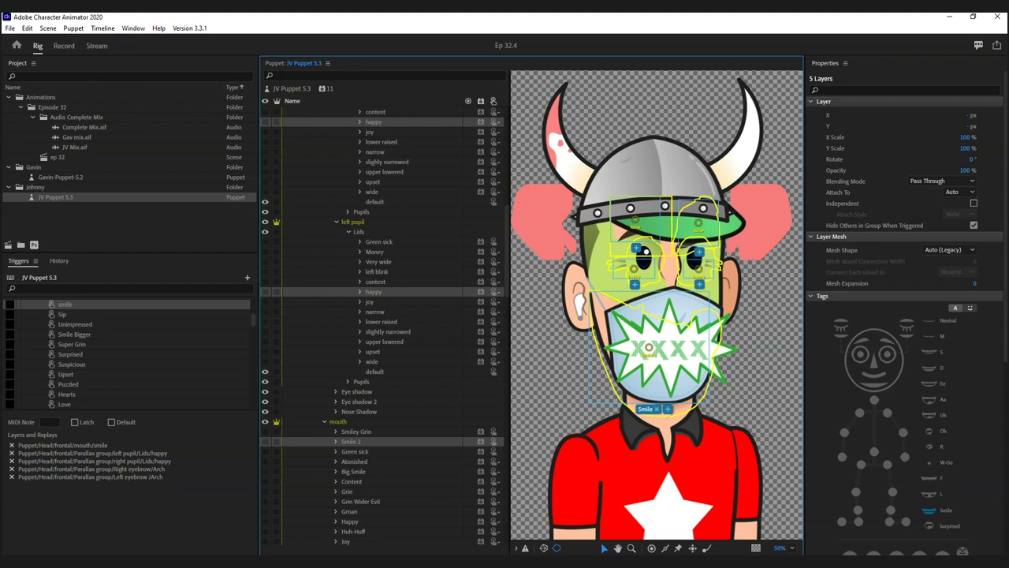
- Bring the floating Controls window into view and add JV Puppet 5.3's smile trigger to the layout beside Scared 2
left_click_drag(975, 61, 340, 106)
left_click(53, 197)
scroll(118, 339, "up", 3)
double_click(65, 385)
left_click_drag(70, 383, 685, 226)
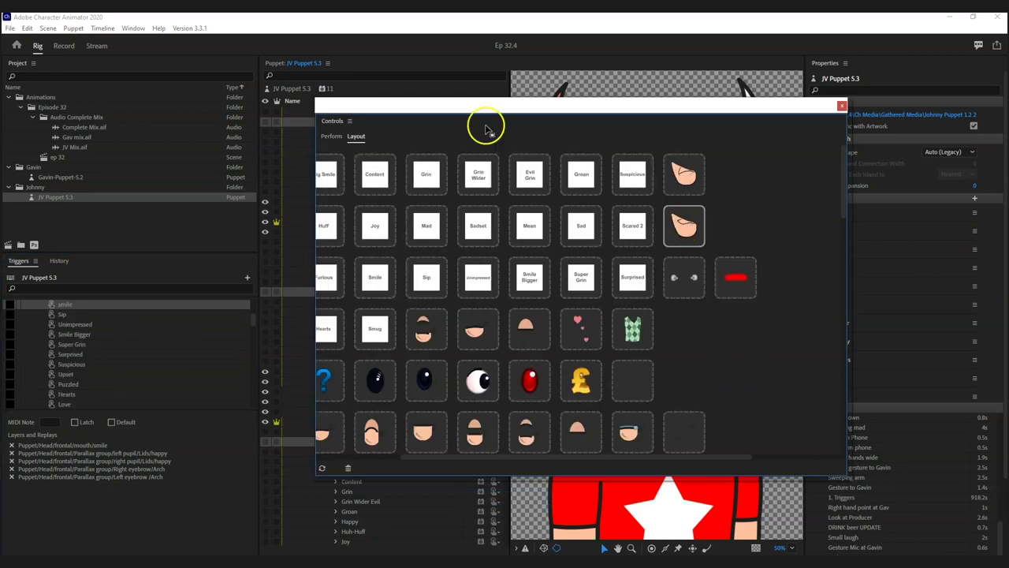
- Try out the added smile trigger in the Controls window's Perform mode
left_click(676, 227)
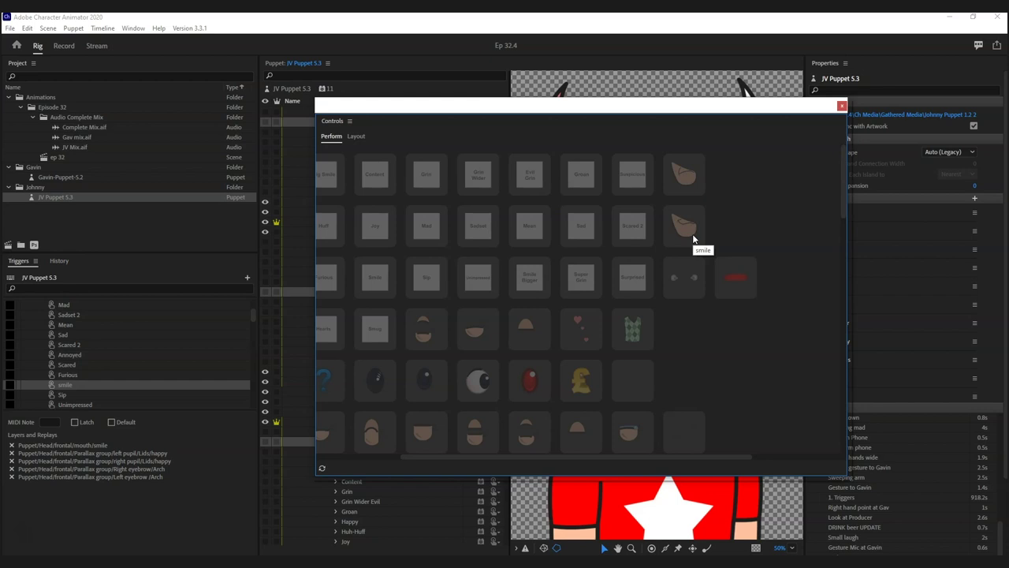
mouse_move(694, 239)
left_mouse_down()
mouse_move(592, 225)
mouse_move(452, 228)
mouse_move(666, 227)
mouse_move(360, 226)
mouse_move(705, 228)
mouse_move(688, 228)
left_mouse_up()
mouse_move(691, 227)
left_mouse_down()
mouse_move(518, 304)
mouse_move(676, 225)
mouse_move(680, 211)
left_mouse_up()
left_click_drag(679, 206, 688, 228)
- Undo adding the smile trigger to the controls layout, return to Perform mode and move the Controls window away
key("ctrl+z")
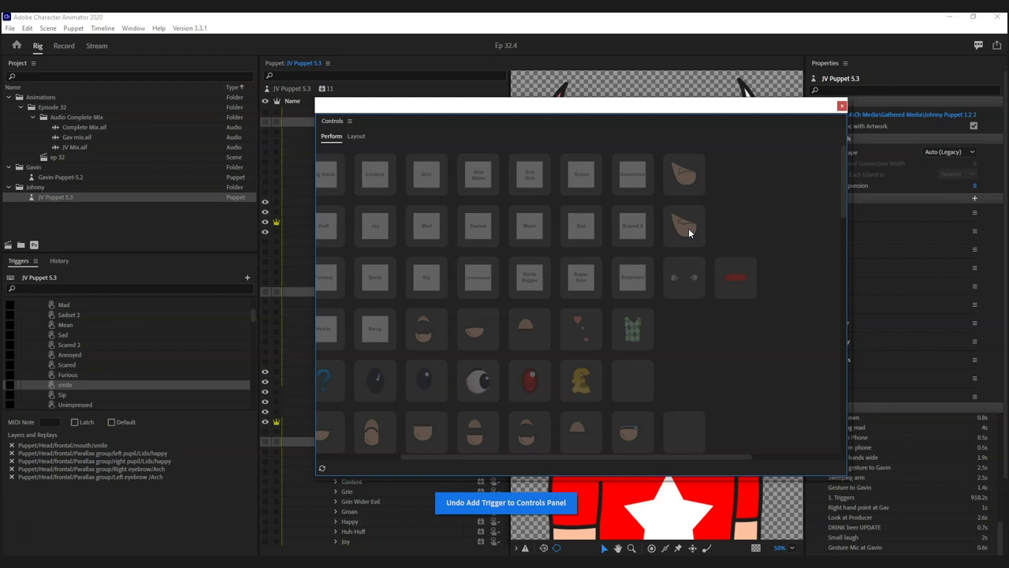
left_click(704, 216)
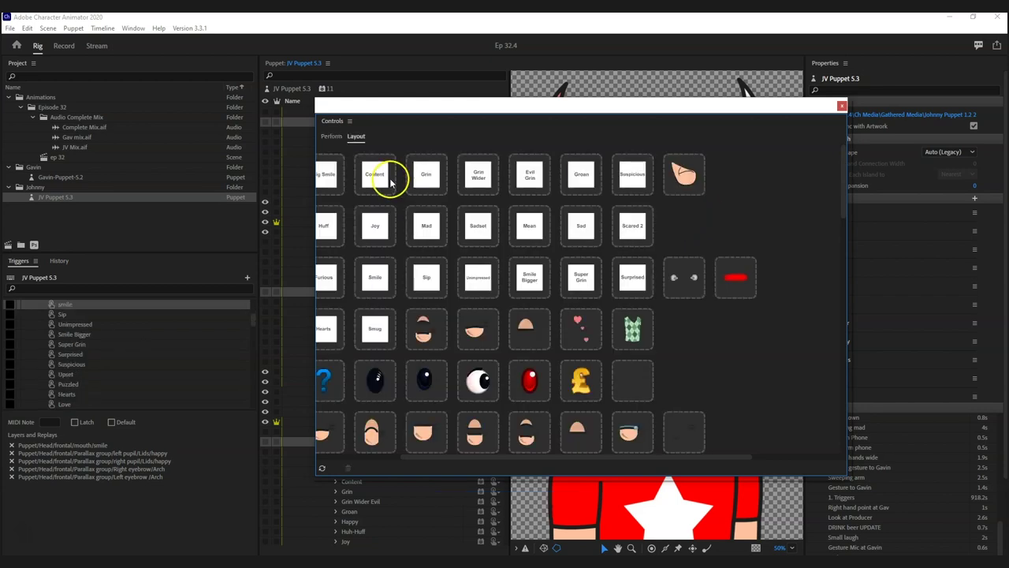
left_click(328, 137)
left_click_drag(333, 106, 921, 157)
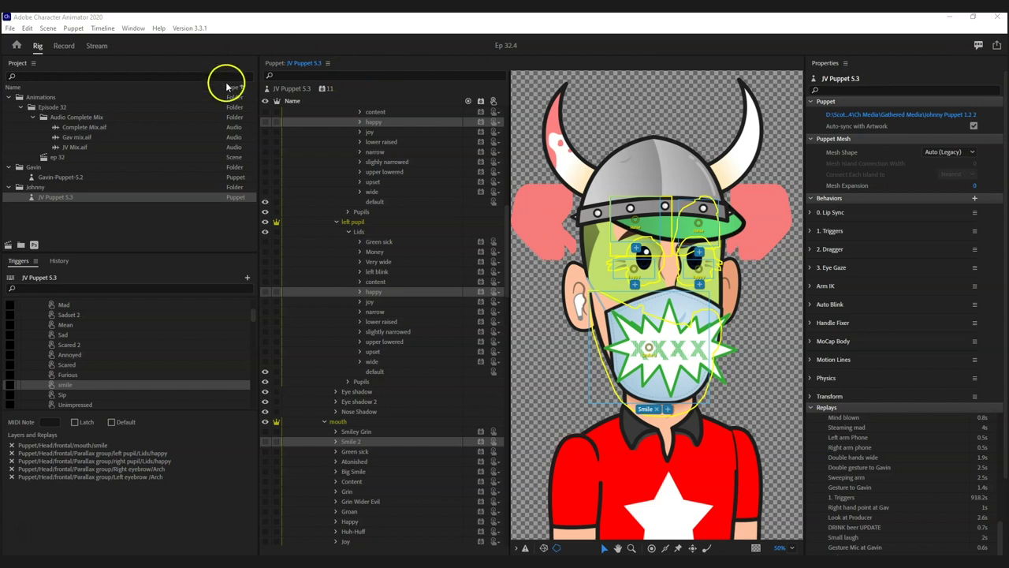
- In the Record workspace, play the ep 32 scene from 06:57:15 and disarm the JV puppet's Triggers behavior
left_click(64, 48)
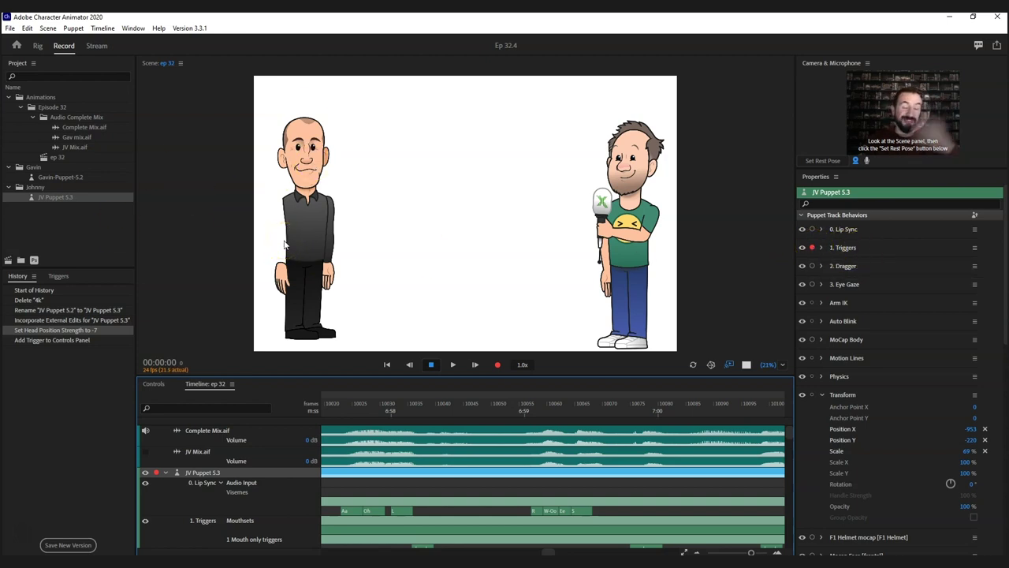
left_click(343, 410)
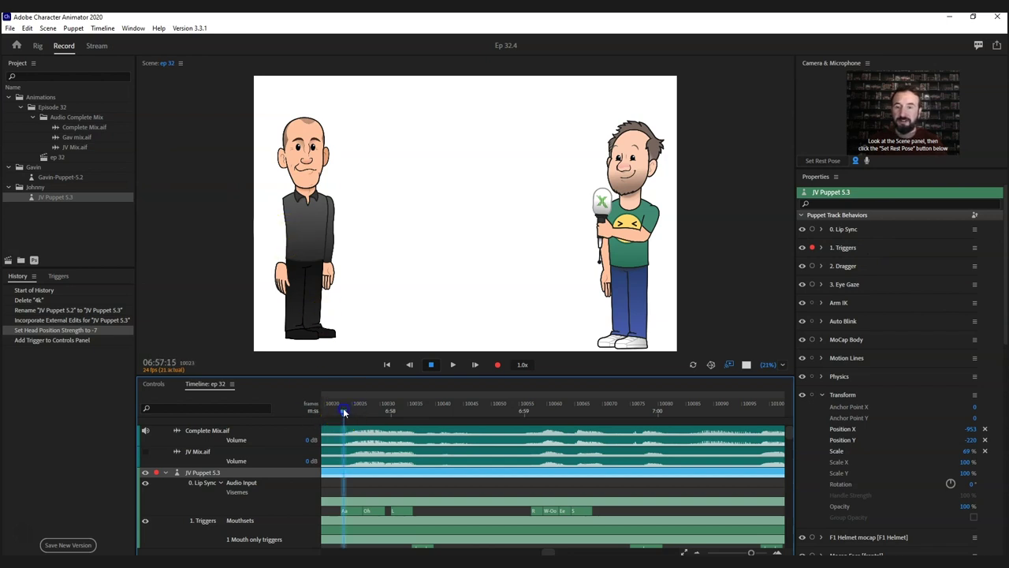
key("space")
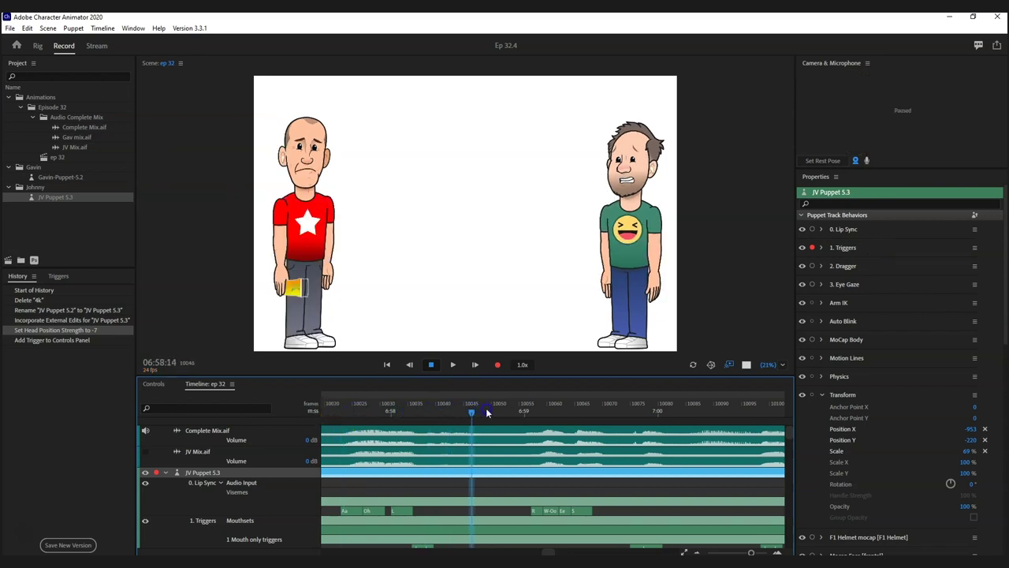
left_click(464, 411)
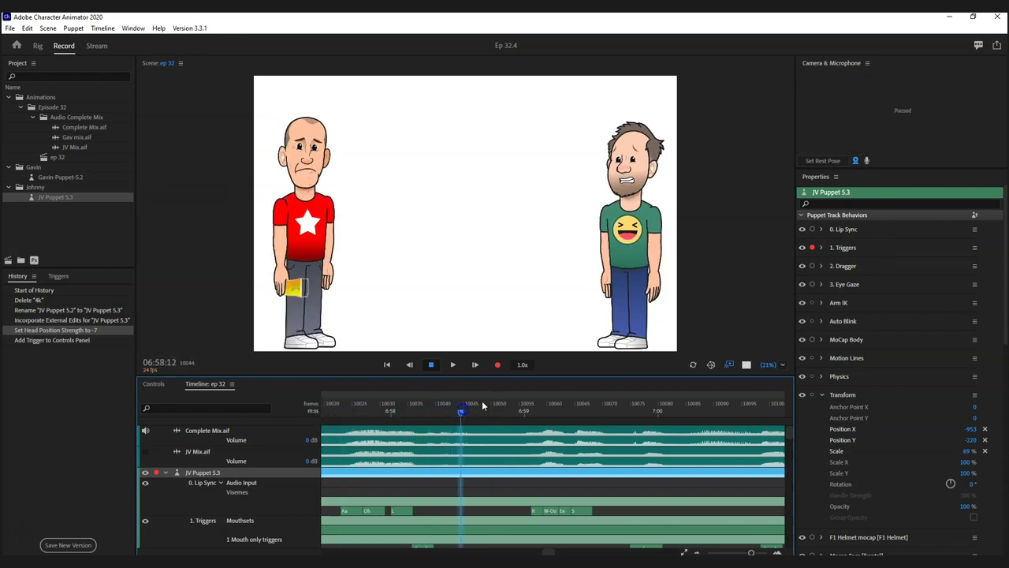
left_click(812, 249)
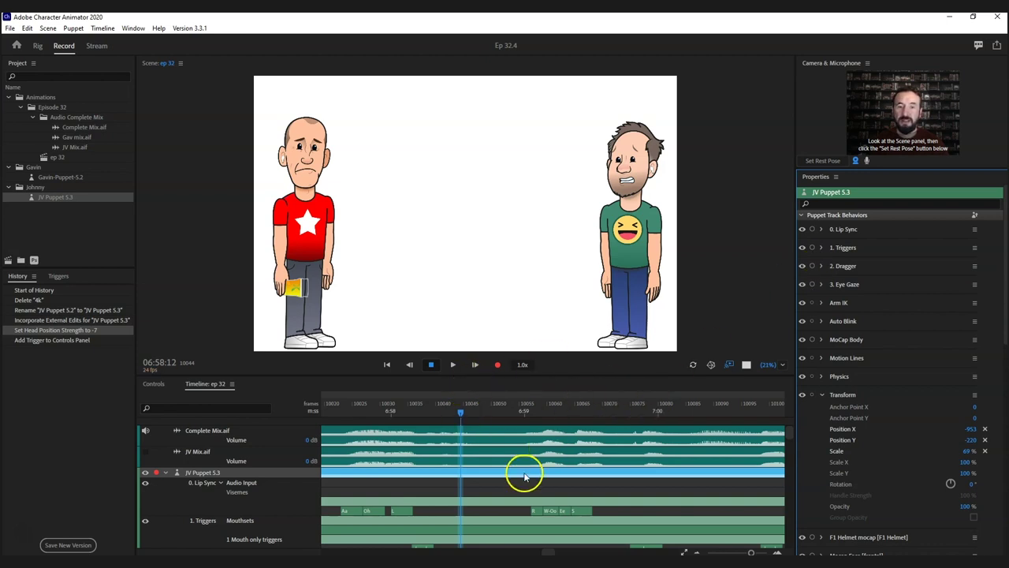
- Enlarge the timeline area and return the playhead to frame 1 at the start of the scene
left_click_drag(691, 384, 693, 239)
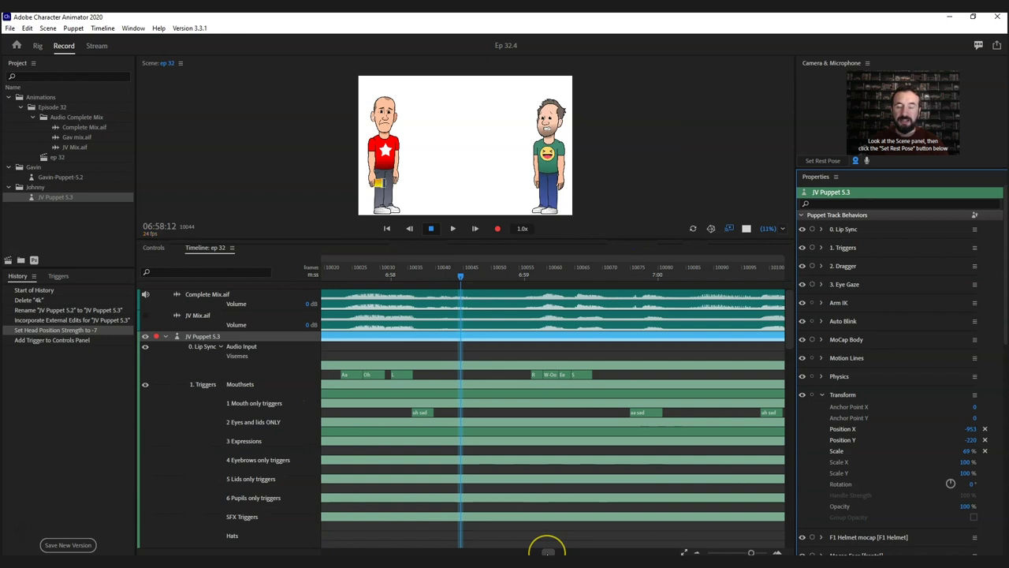
left_click_drag(548, 552, 320, 551)
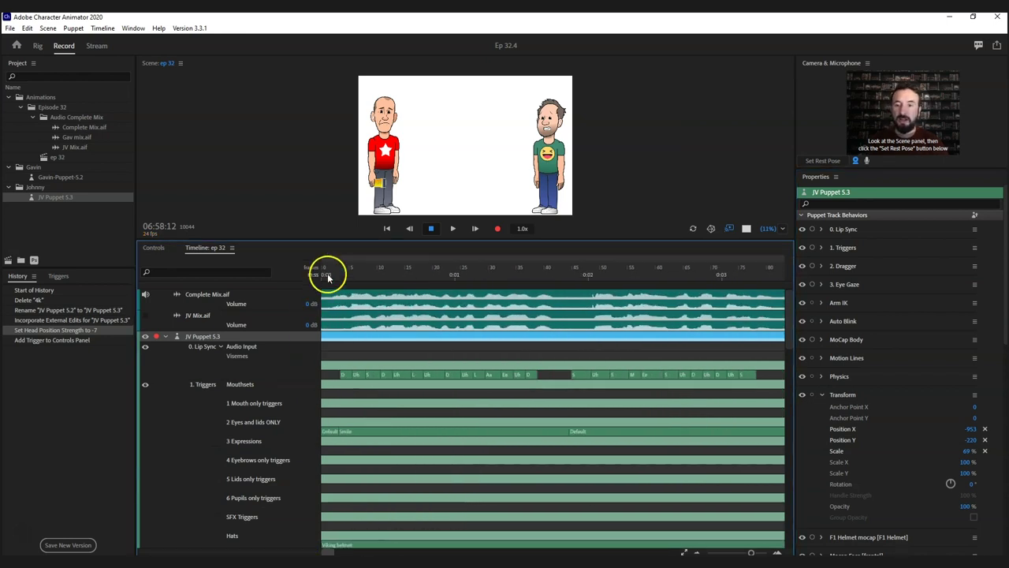
left_click(362, 264)
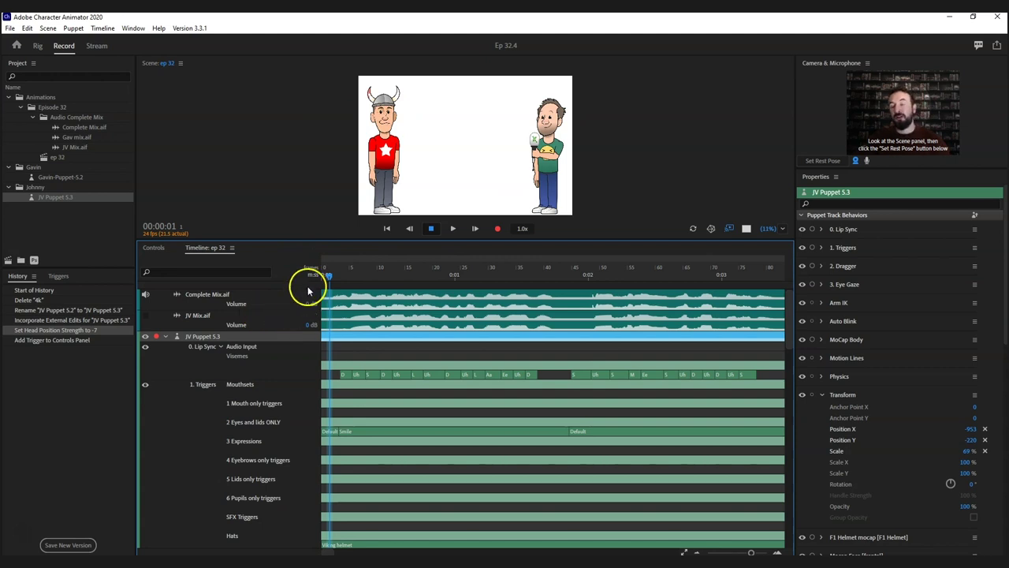
- Select the JV Mix.aif and JV Puppet 5.3 tracks together and look up the Compute Take from Scene Audio command
left_click(353, 323)
left_click(354, 340)
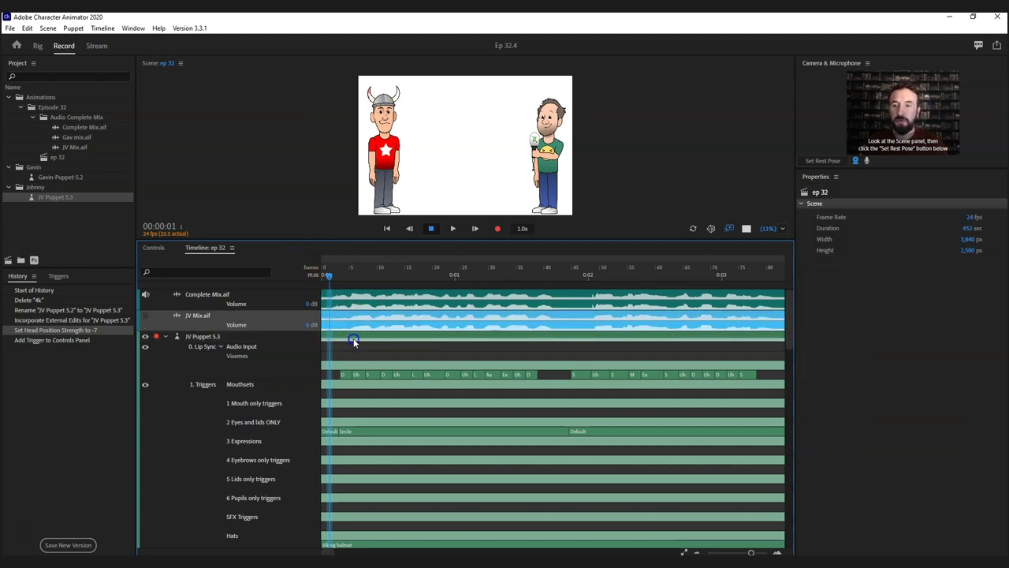
left_click(102, 28)
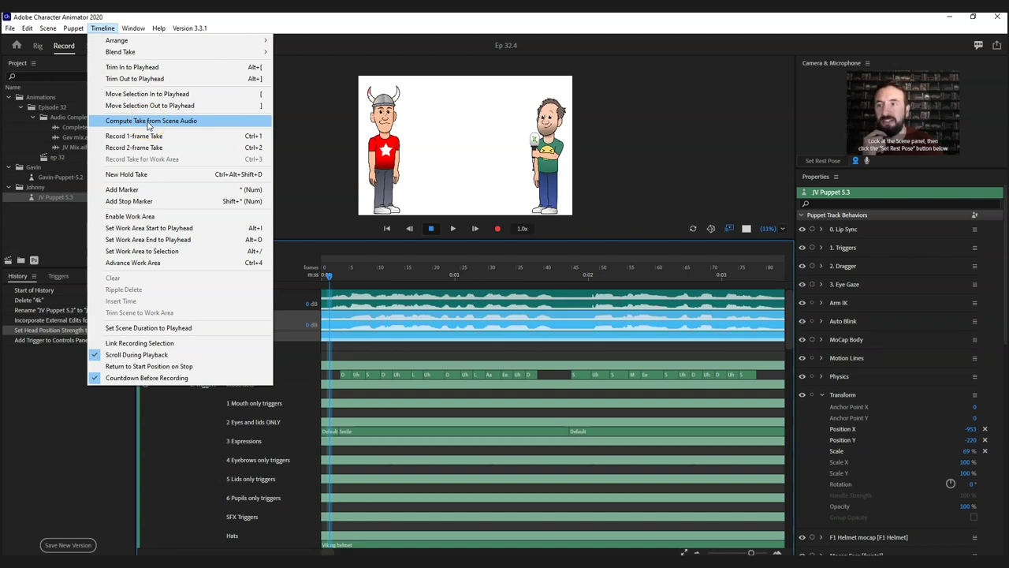
- Examine the Viseme Detection, Camera-based Muting and Audio-based Muting settings in the Lip Sync preferences, leaving without saving
mouse_move(27, 28)
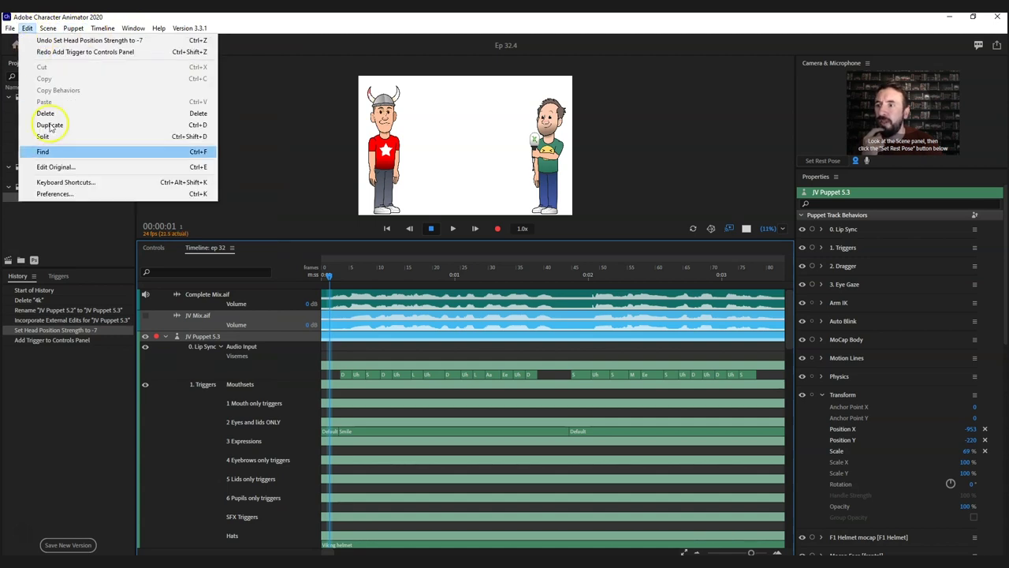
left_click(55, 193)
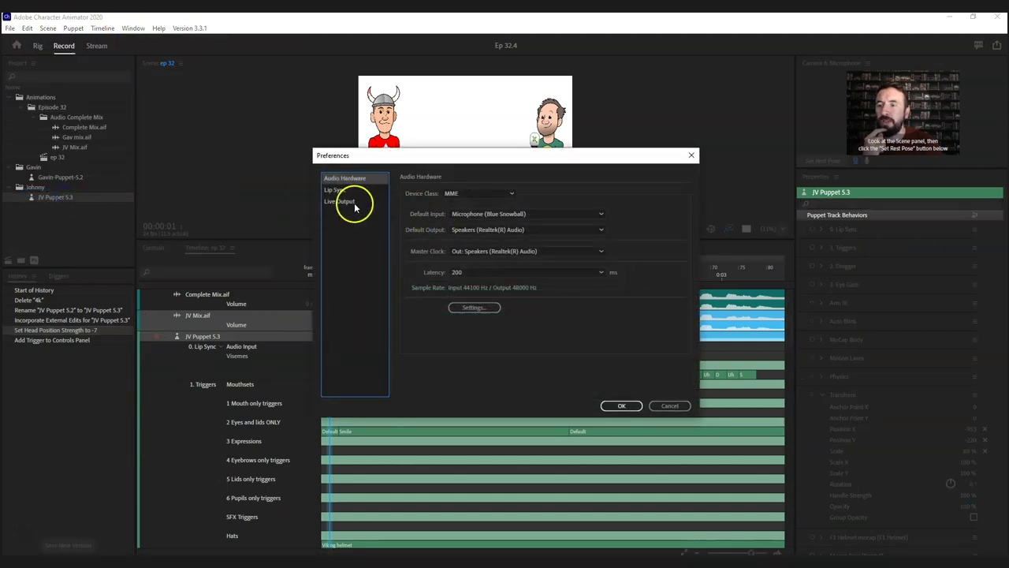
left_click(339, 191)
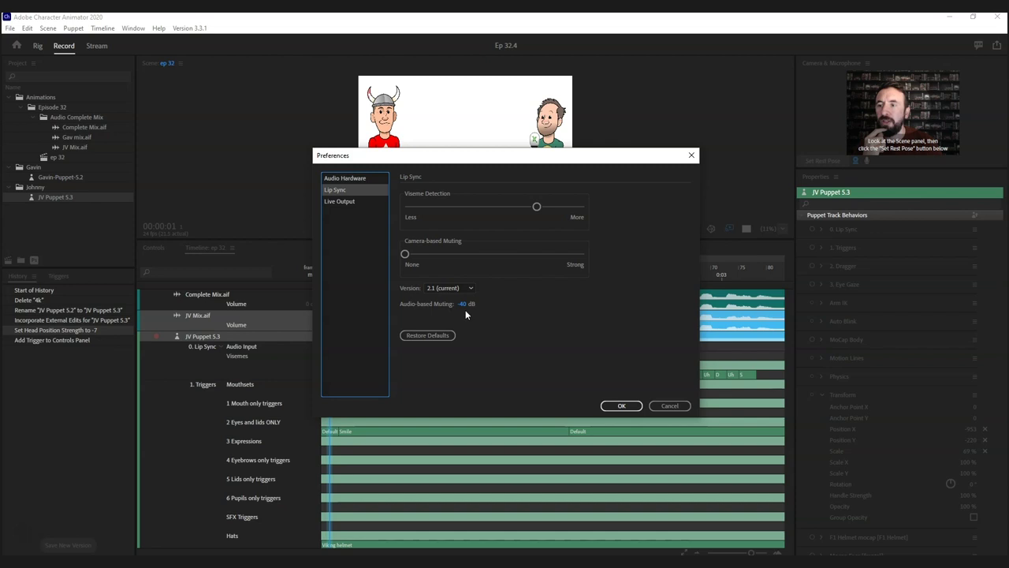
left_click_drag(465, 310, 443, 309)
left_click(669, 405)
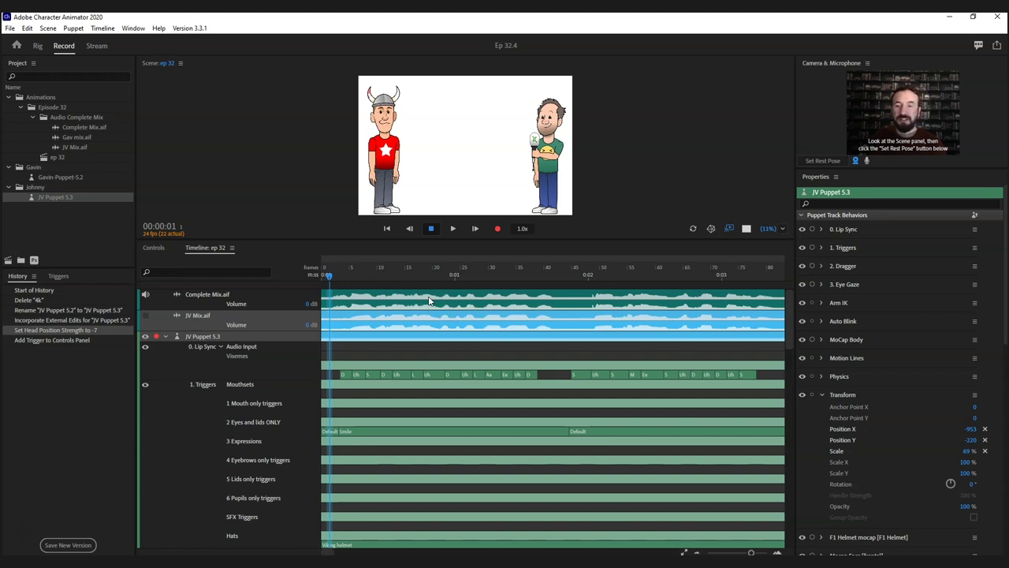
- Select the JV puppet's Lip Sync audio input take and shrink the timeline area to enlarge the scene view
left_click(428, 263)
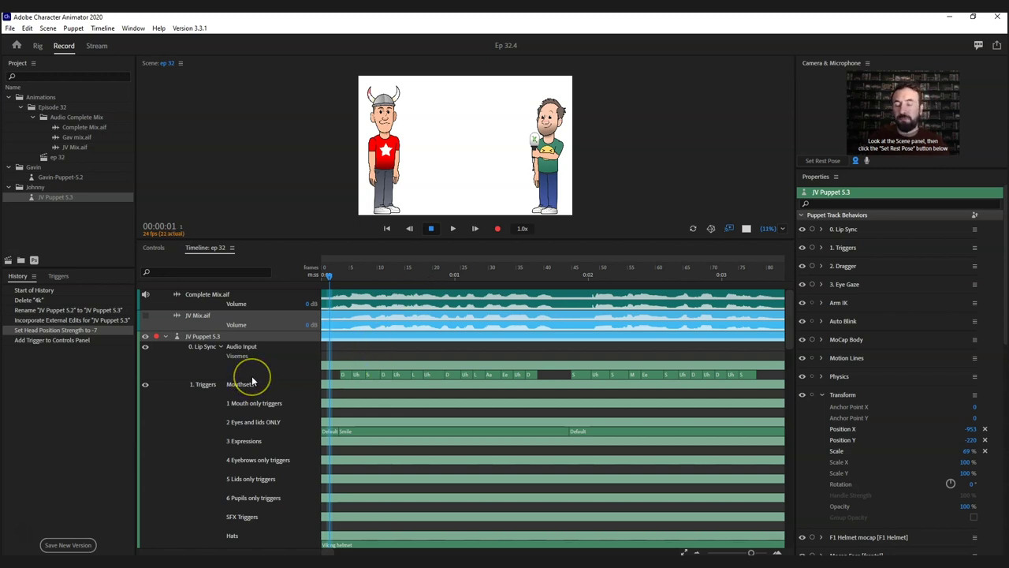
left_click(358, 367)
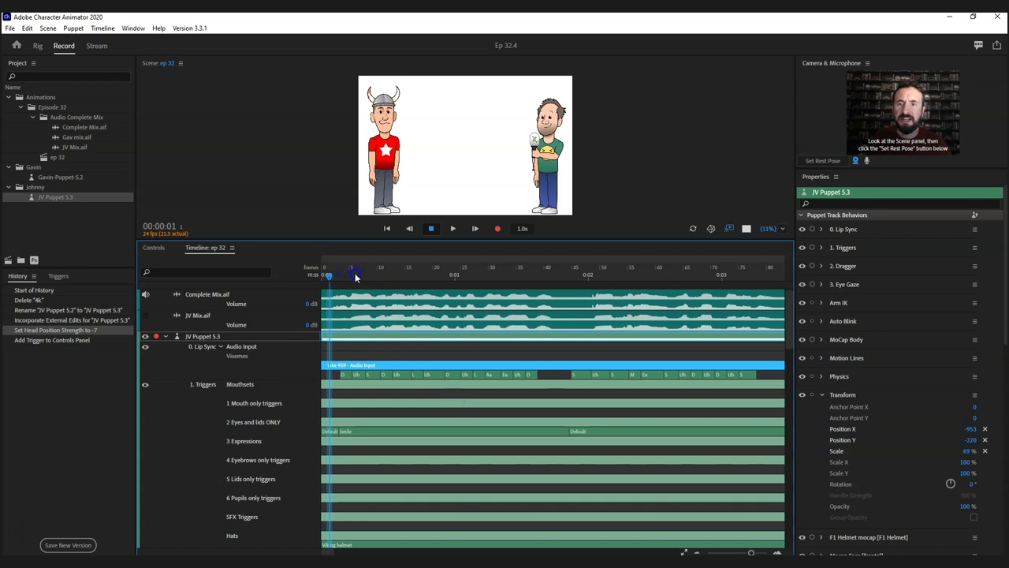
left_click(448, 241)
left_click_drag(447, 241, 449, 379)
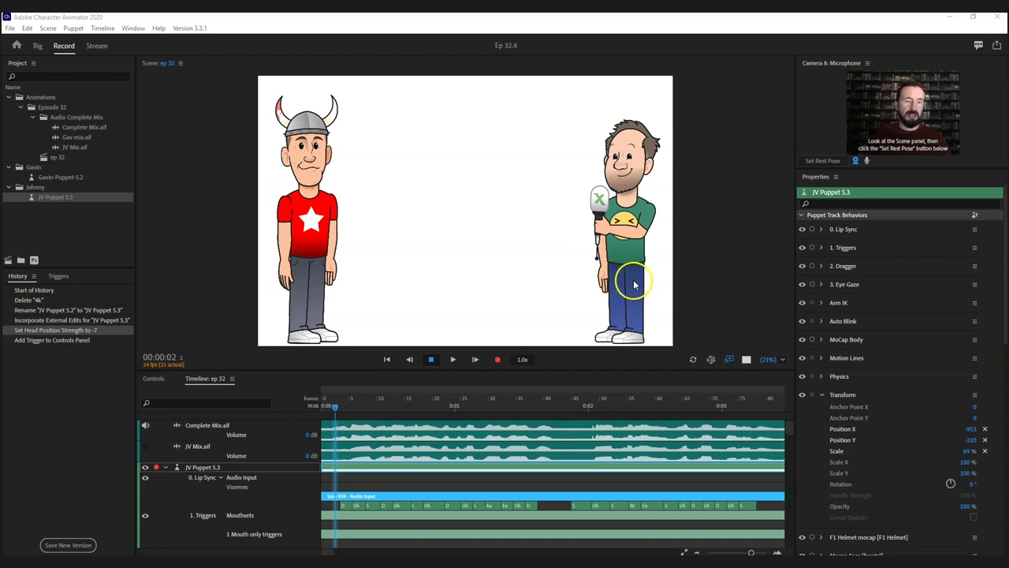
- Hide the microphone-holding puppet by disabling its track in the ep 32 timeline
left_click_drag(787, 429, 789, 490)
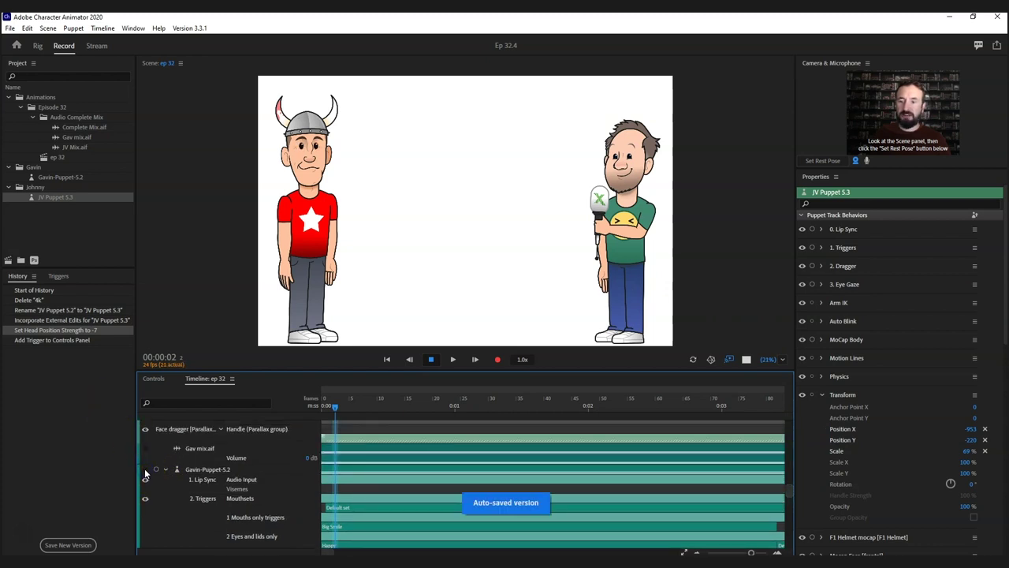
left_click(145, 471)
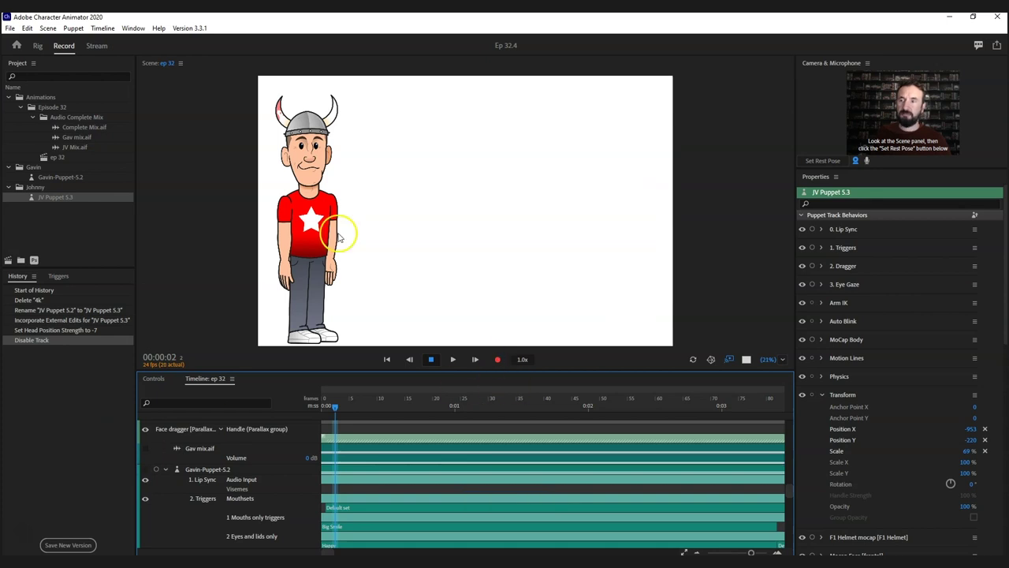
- Select the ep 32 scene in the project and check its width and height properties, leaving them as they are
left_click(52, 198)
left_click(83, 191)
left_click(67, 158)
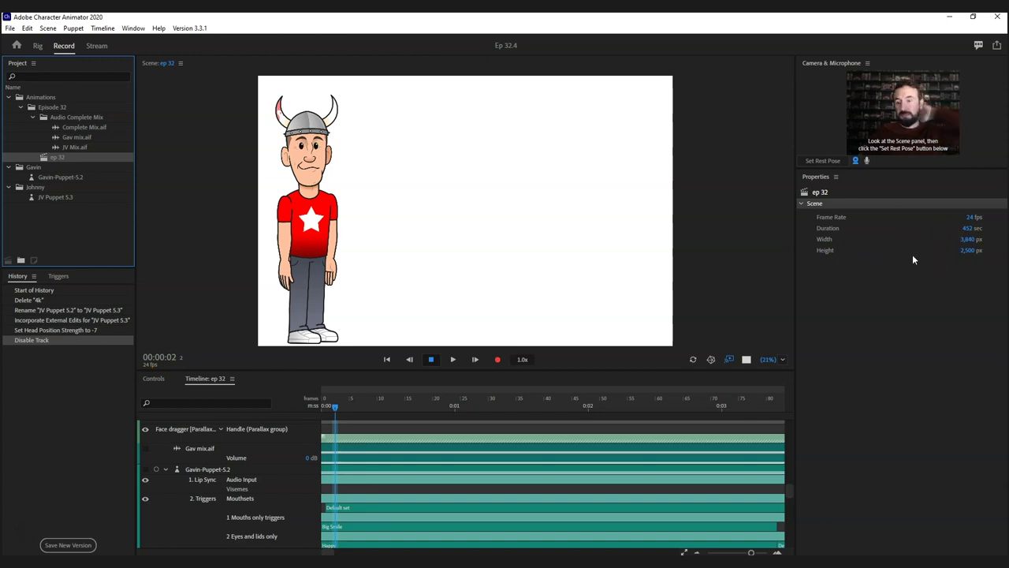
left_click(968, 239)
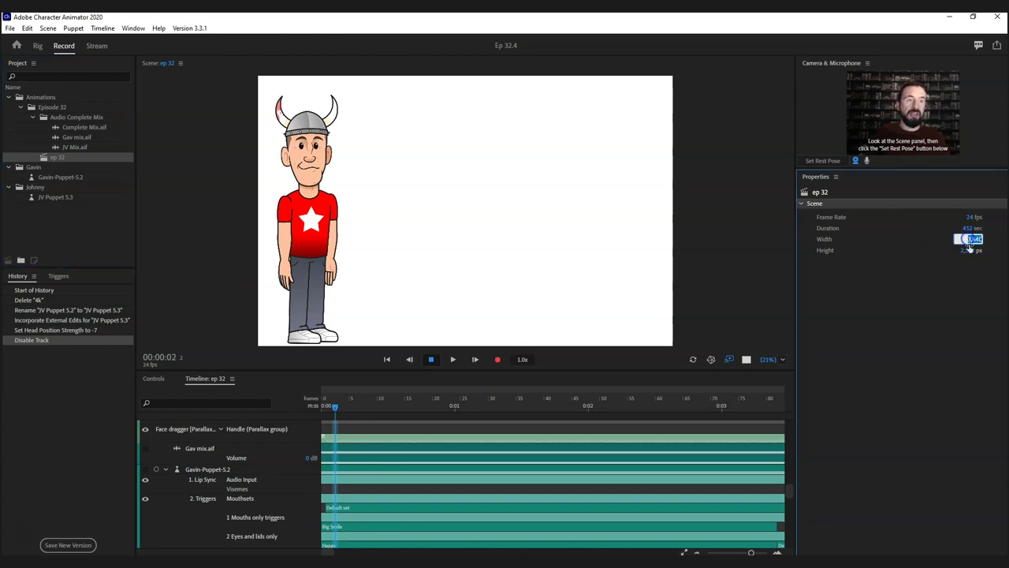
left_click(771, 232)
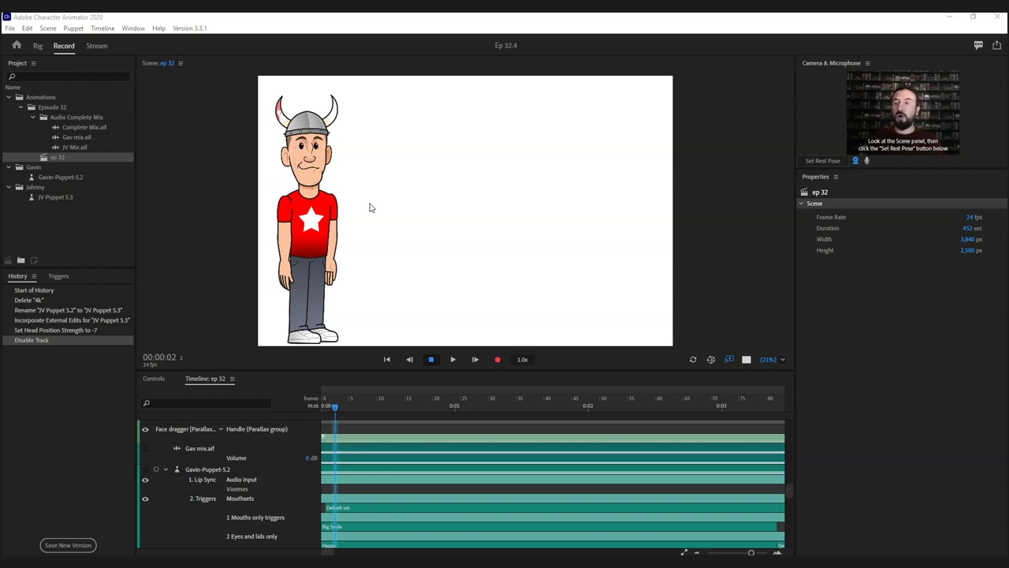
- Set the ep 32 scene's width to 1,280 px and its height to 720 px
left_click(61, 158)
left_click(968, 239)
type("720")
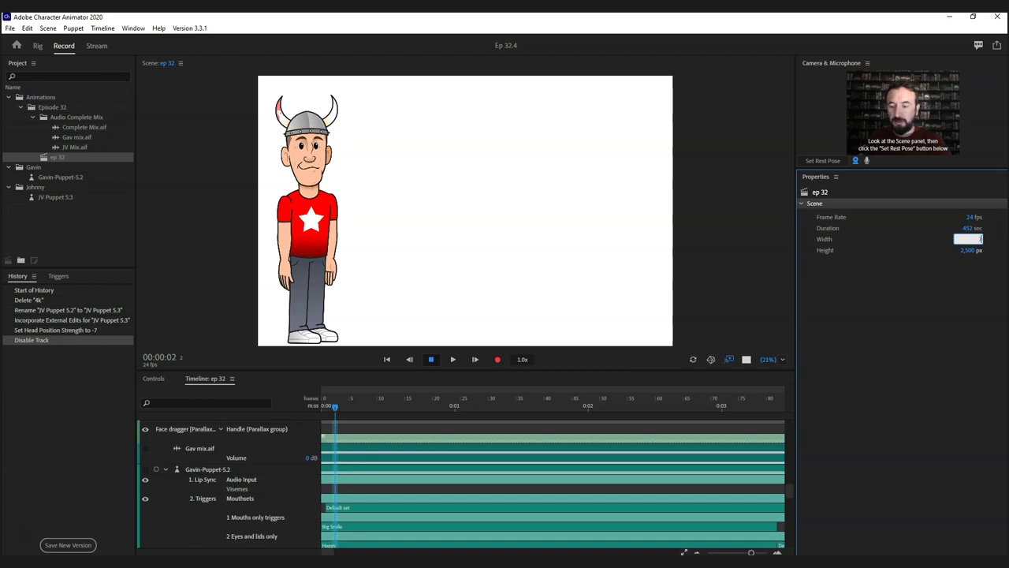
key("BackSpace")
key("BackSpace")
key("BackSpace")
type("1,280")
left_click(970, 250)
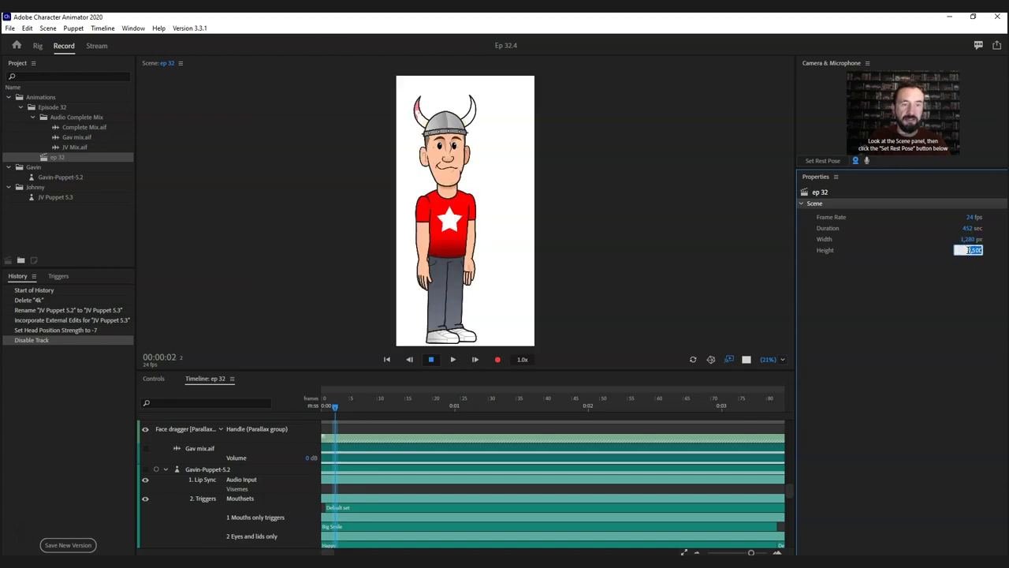
type("720")
left_click(788, 254)
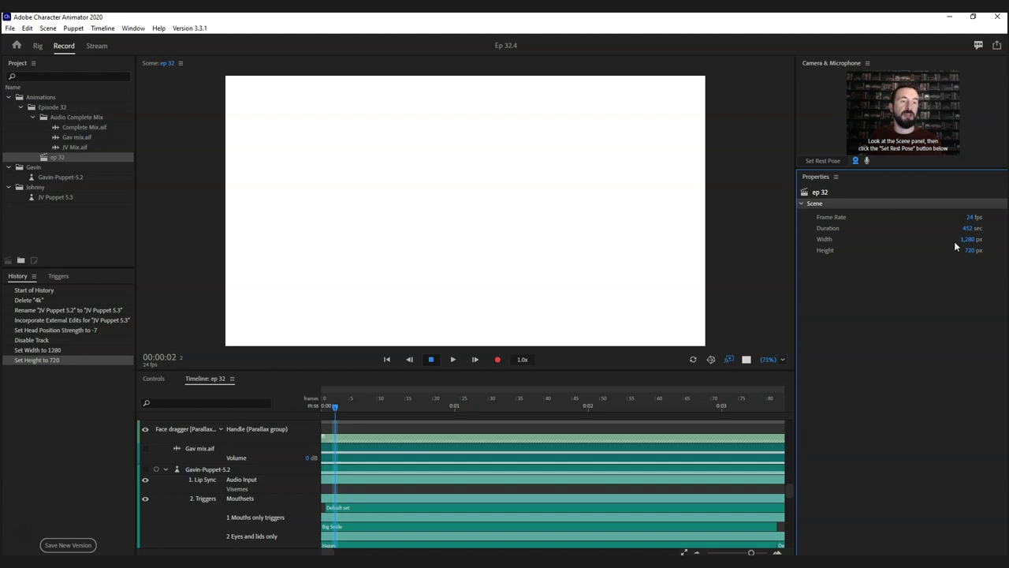
- Undo the height and width changes made to the ep 32 scene
key("ctrl+z")
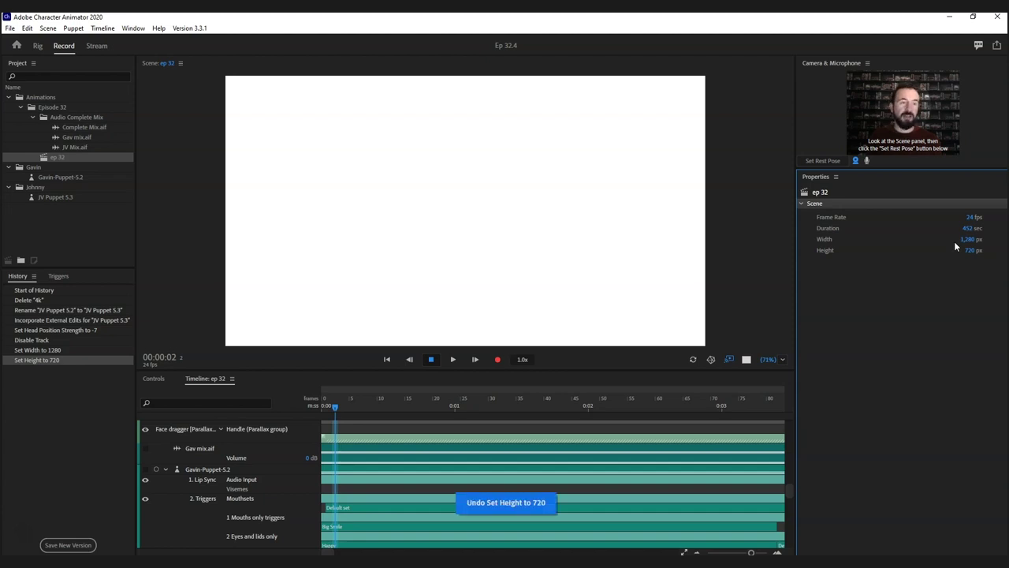
key("ctrl+z")
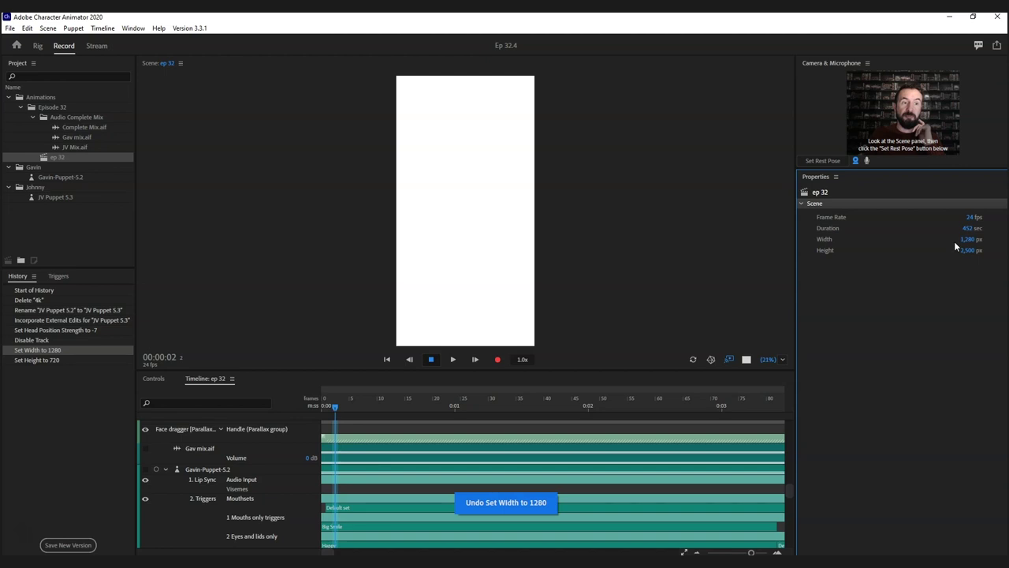
key("ctrl+z")
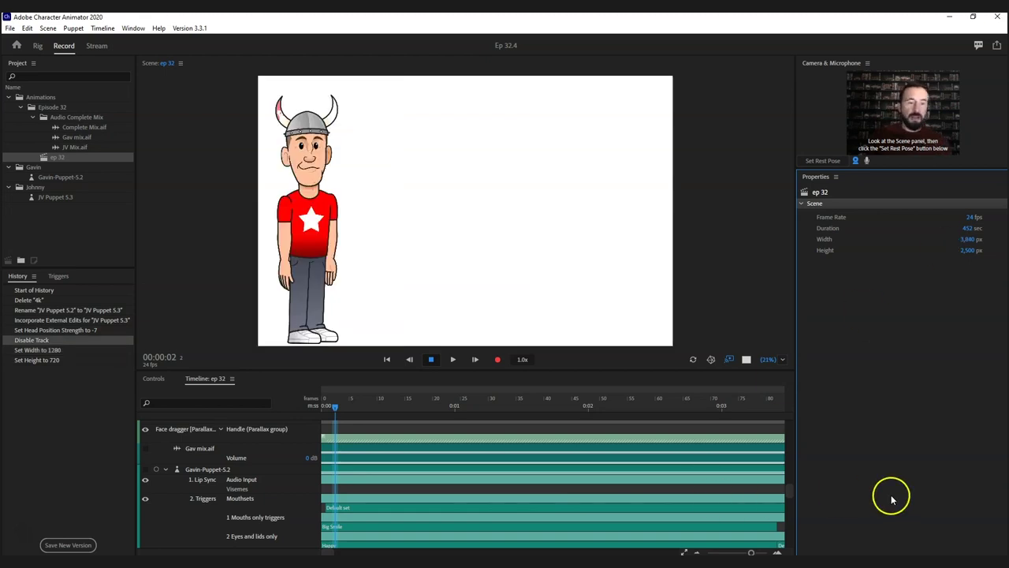
- Play the scene from near its start with the JV Puppet 5.3 lip-sync track in view, stopping just past 0:05
left_click_drag(787, 487, 790, 423)
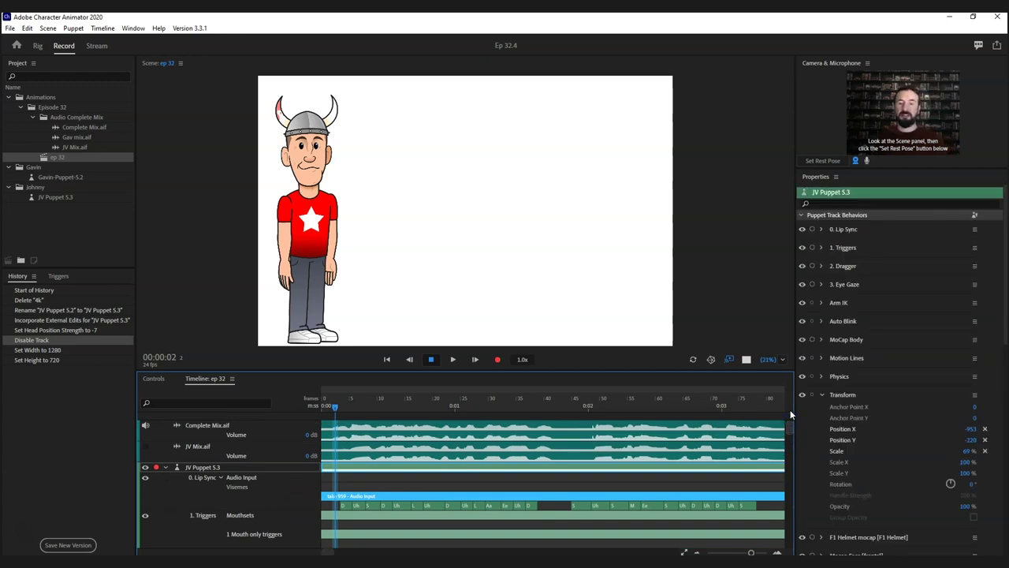
left_click(454, 360)
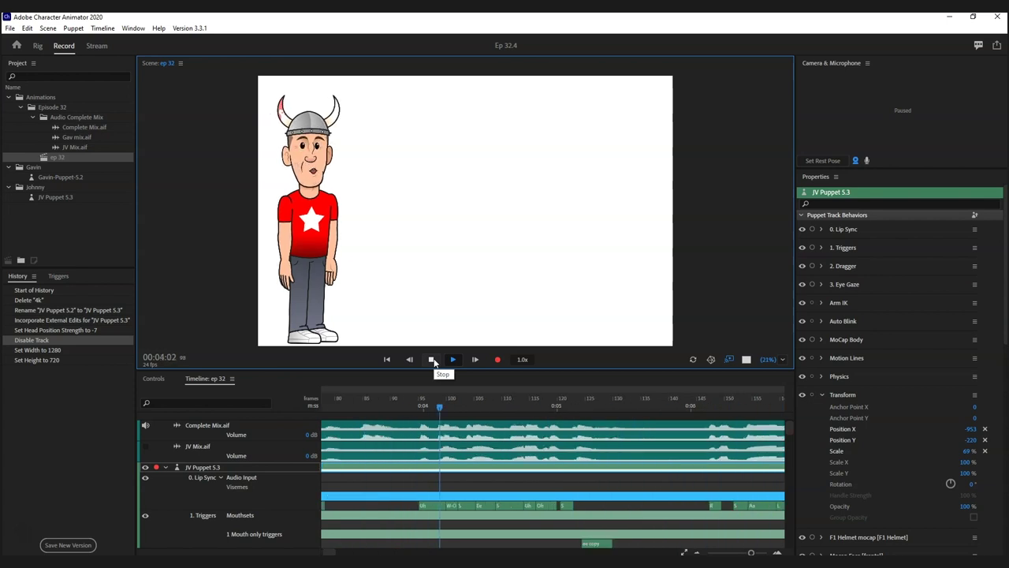
left_click(432, 360)
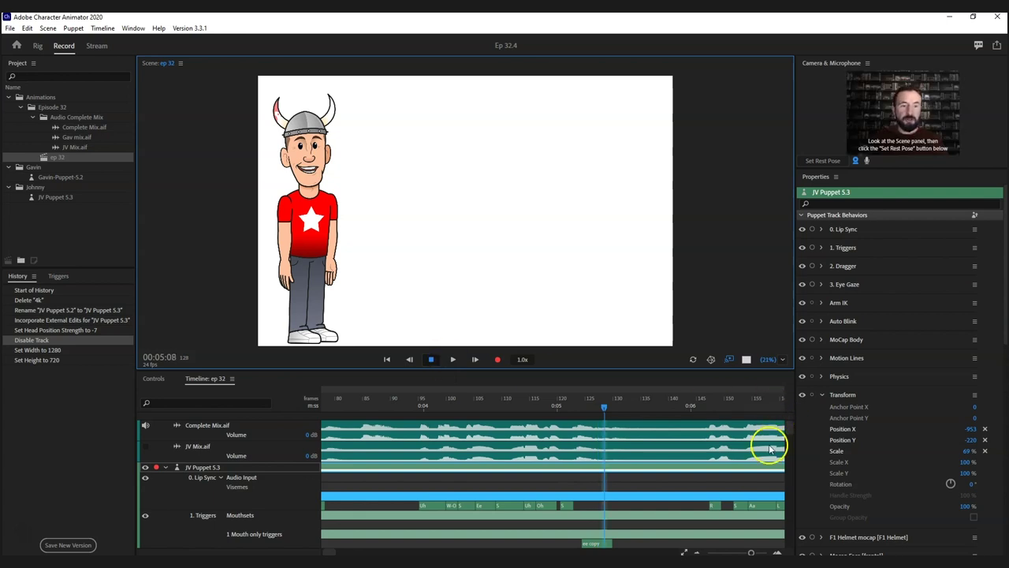
- Show the replacement visemes available for the Uh viseme at about 0:04 in the Lip Sync track, then dismiss the choices
scroll(791, 434, "down", 1)
scroll(791, 433, "down", 1)
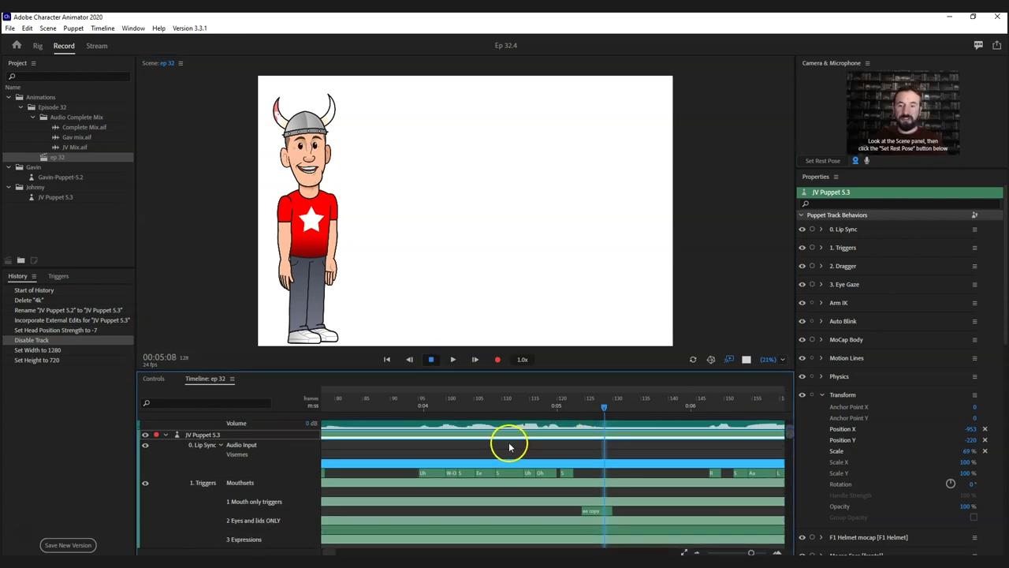
right_click(431, 474)
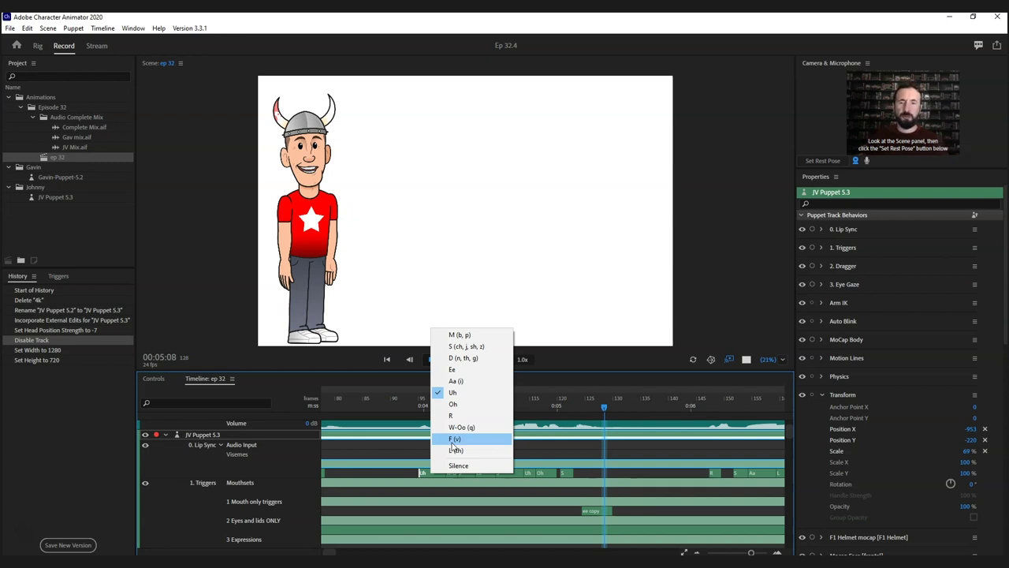
left_click(600, 402)
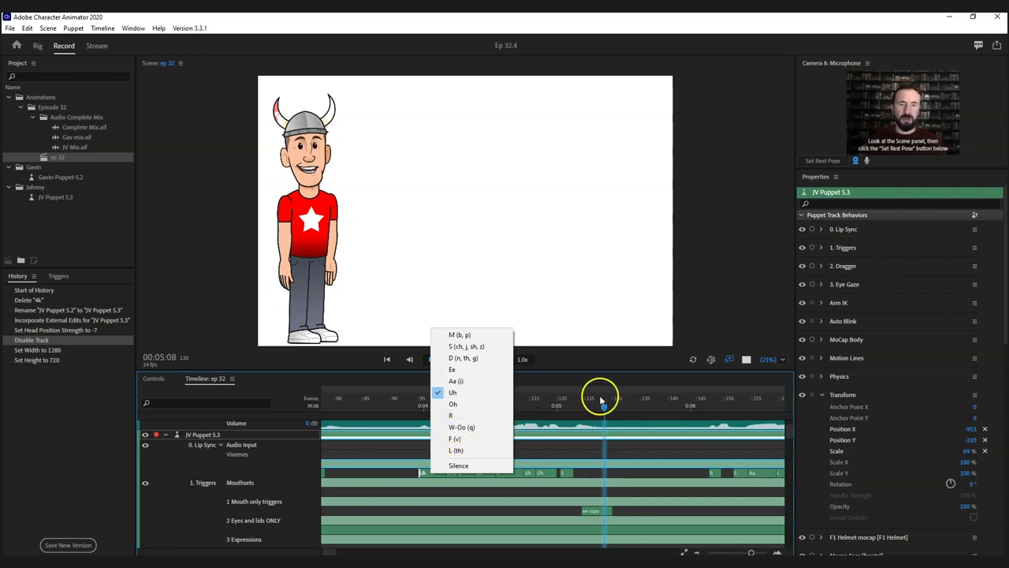
- Scrub the playhead between about 0:03 and 0:05 to compare the puppet's mouth during visemes, silent gaps and the mouth-only trigger
left_click(542, 404)
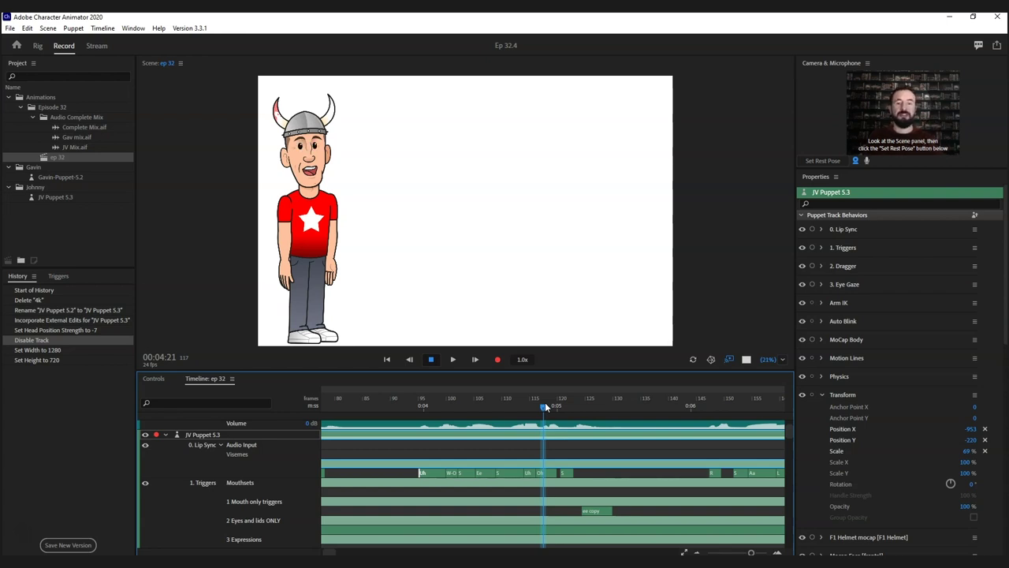
left_click(327, 552)
left_click_drag(327, 551, 597, 421)
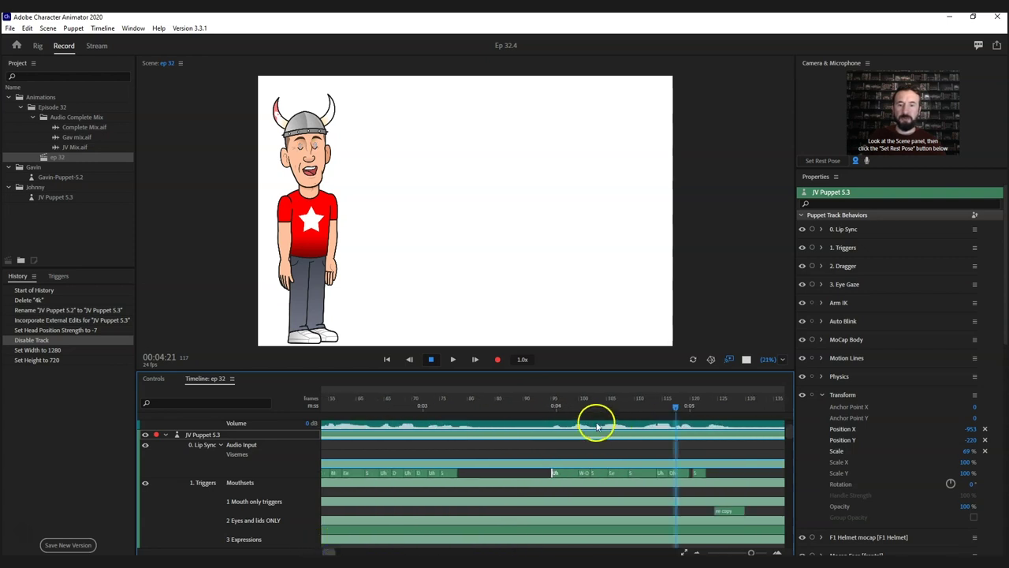
left_click(442, 407)
left_click_drag(445, 407, 464, 406)
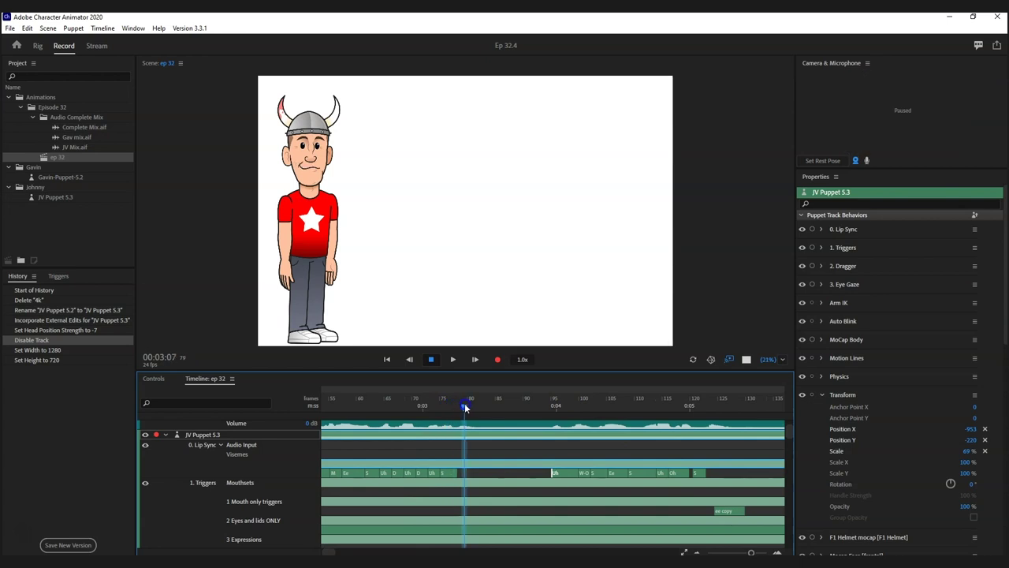
left_click(446, 406)
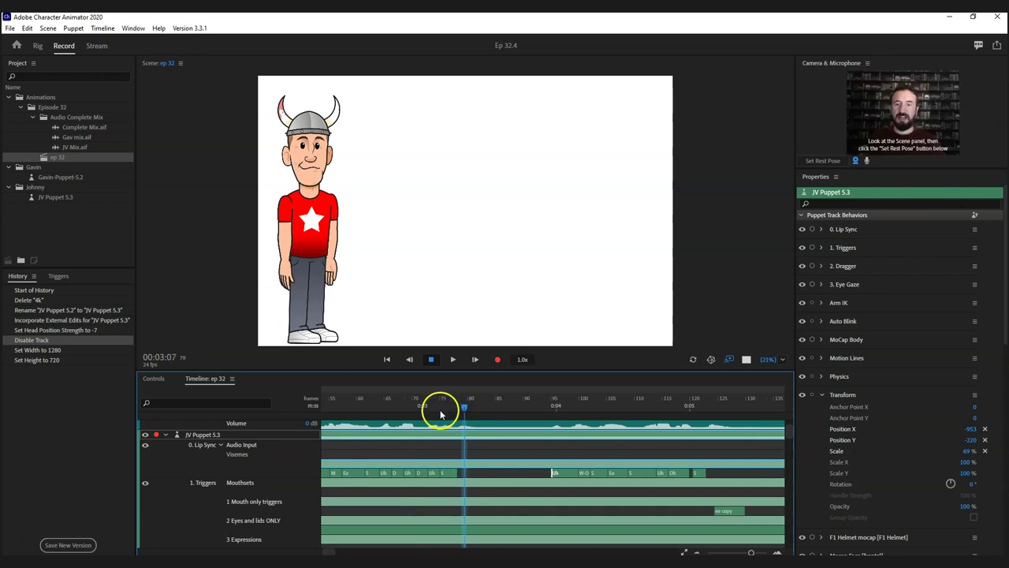
left_click_drag(454, 405, 462, 405)
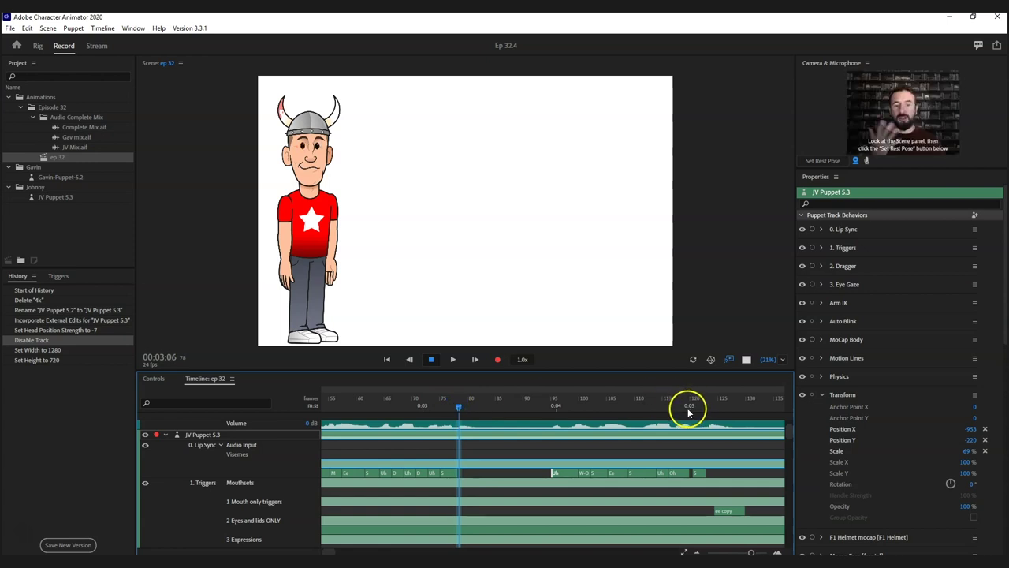
left_click(715, 406)
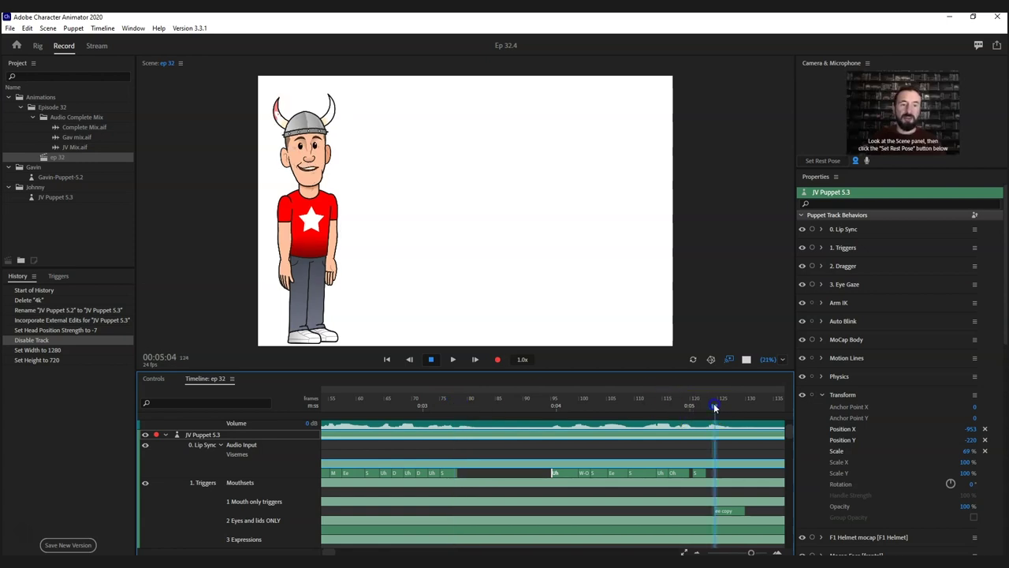
left_click_drag(716, 406, 550, 408)
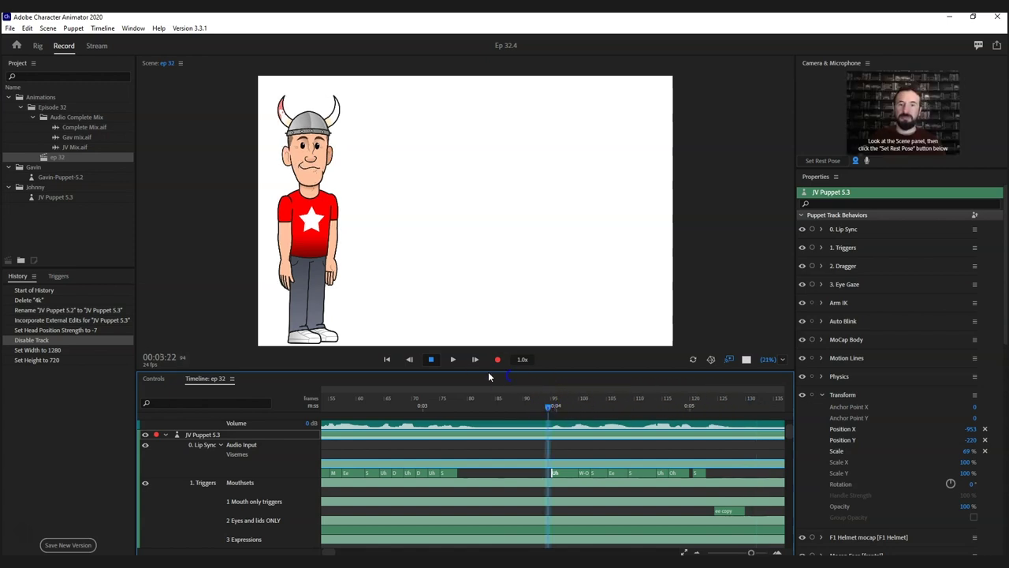
- Play the scene from 0:03:22, then bring the playhead back to the mouth-only trigger clip at 0:05:05
left_click(430, 359)
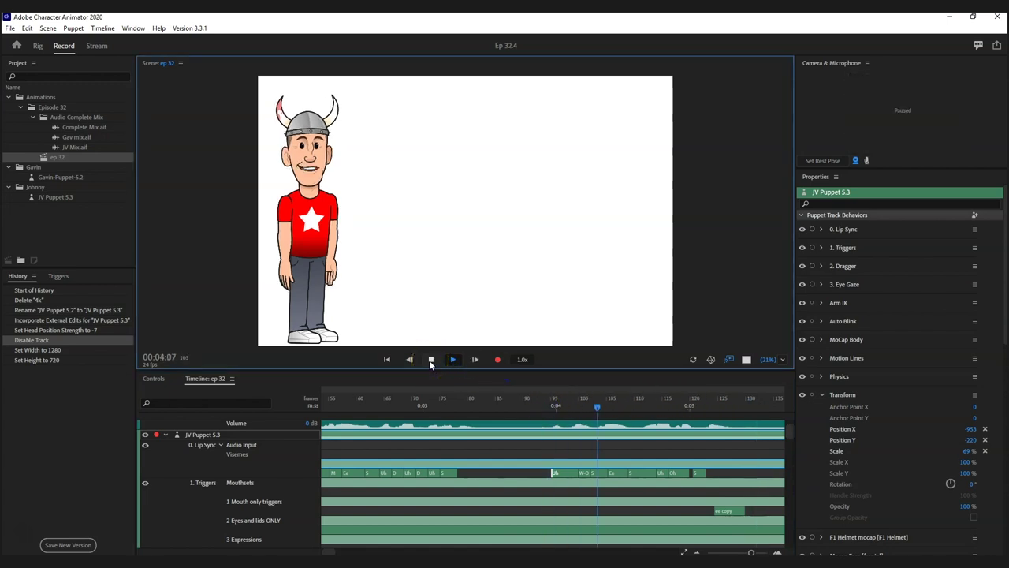
left_click(430, 359)
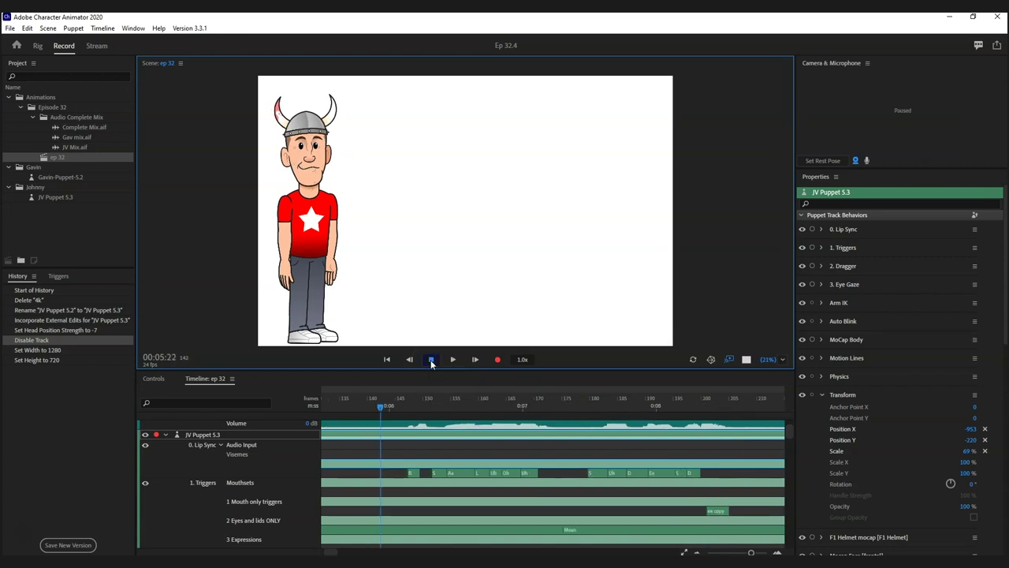
left_click(317, 409)
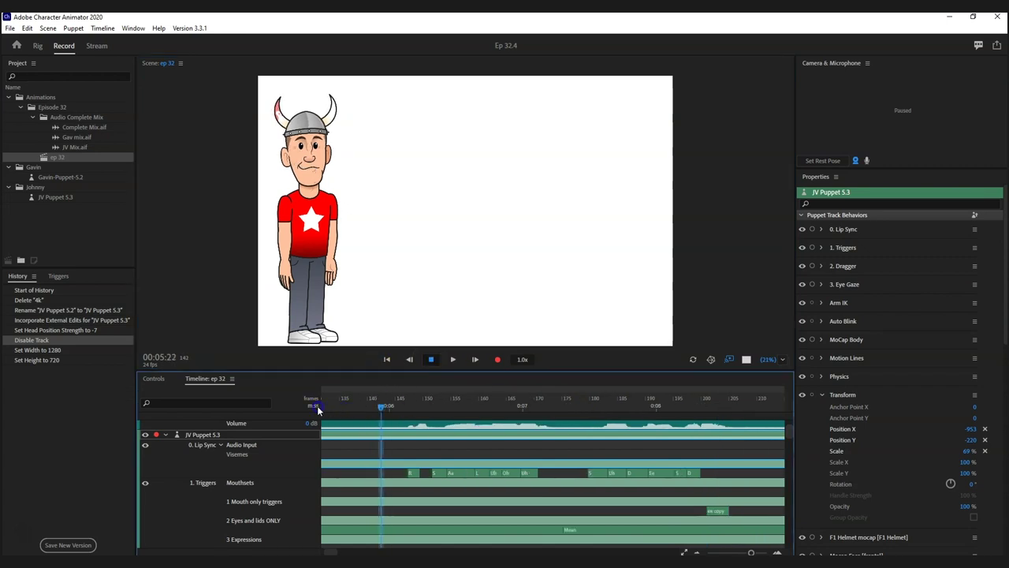
left_click_drag(330, 415, 395, 416)
left_click(384, 459)
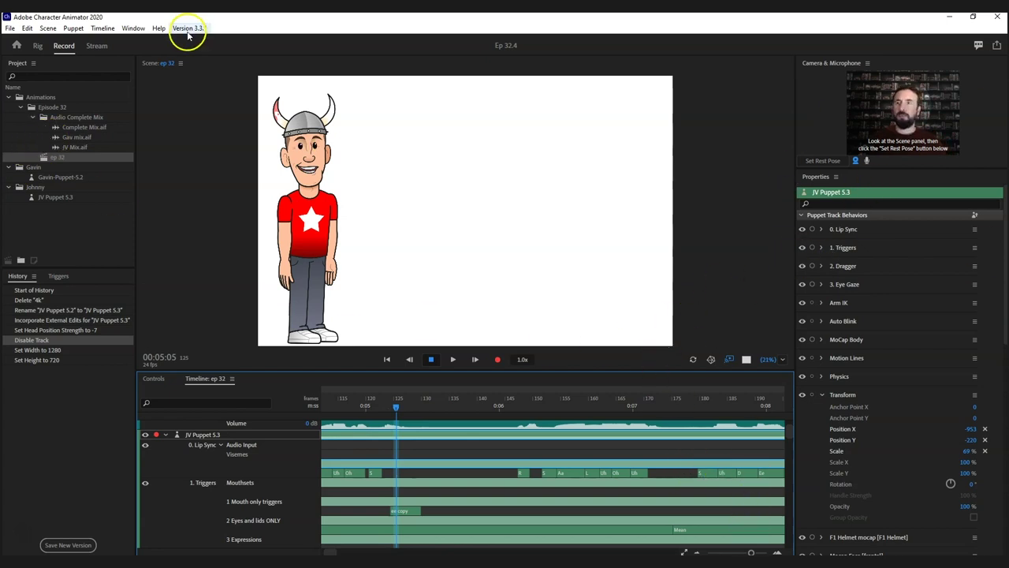
- Browse the puppet's performance controls for the mouth-shape triggers and locate the aa copy mouth
left_click(153, 379)
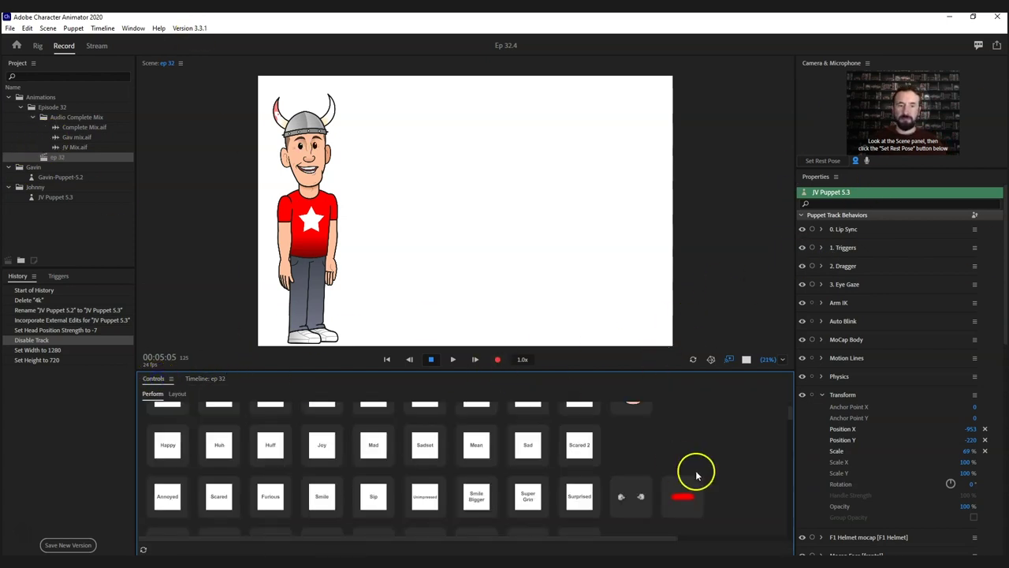
left_click_drag(789, 412, 792, 462)
left_click(218, 497)
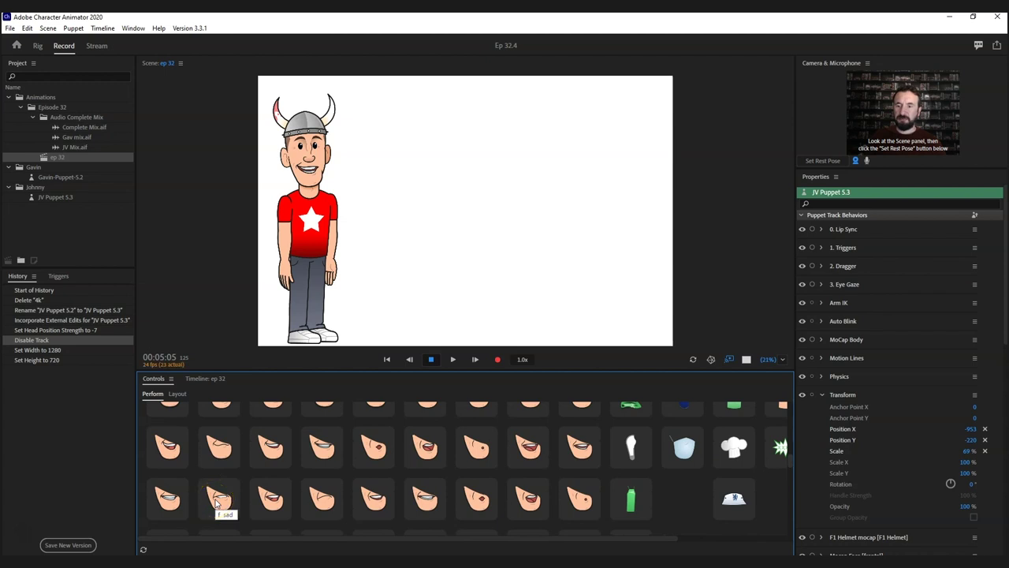
scroll(280, 461, "up", 1)
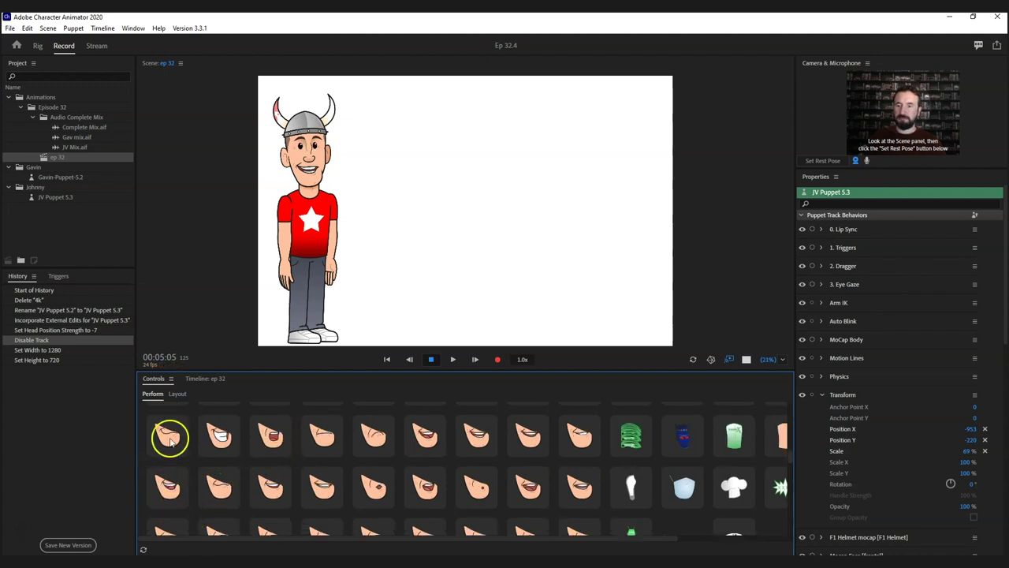
scroll(268, 462, "up", 2)
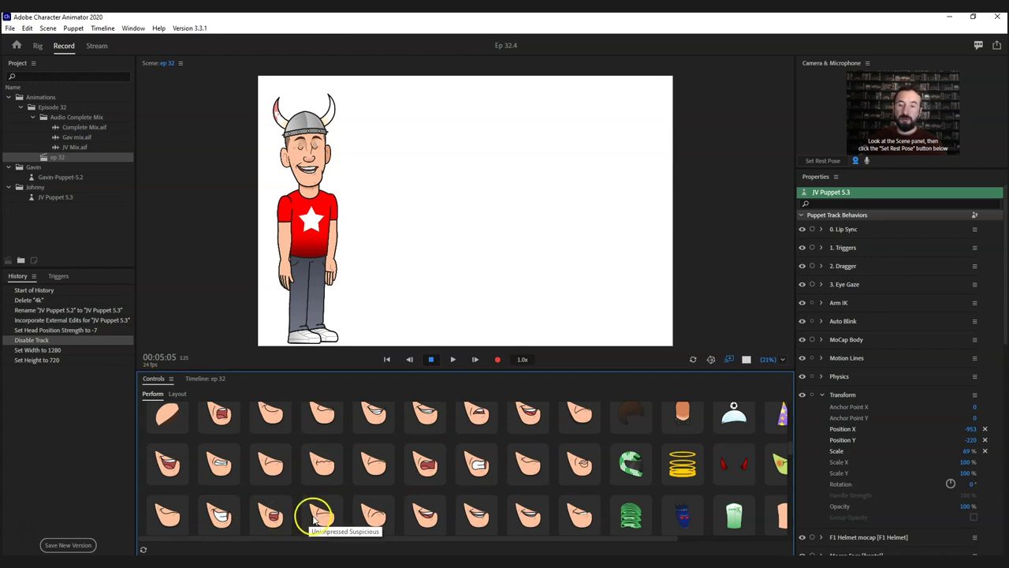
left_click(422, 516)
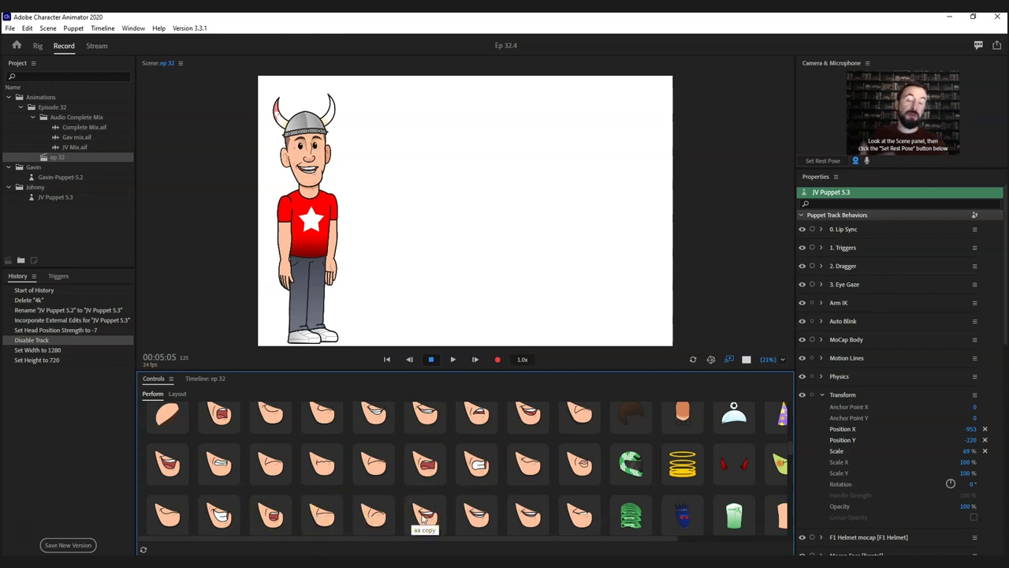
left_click(424, 516)
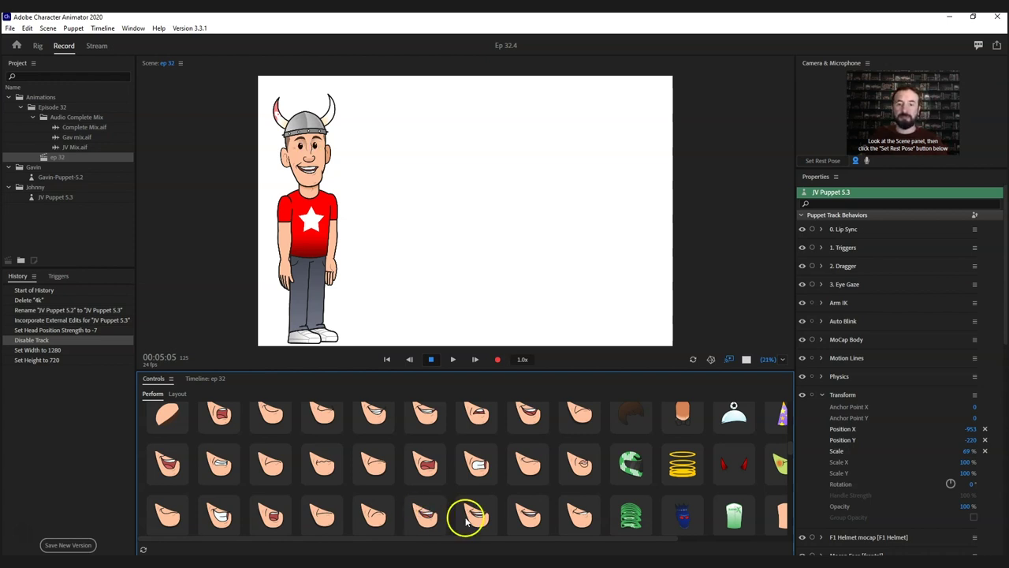
- Arm the Triggers behavior for JV Puppet 5.3 and try out the aa copy mouth and its neighbouring mouth triggers
left_click(812, 248)
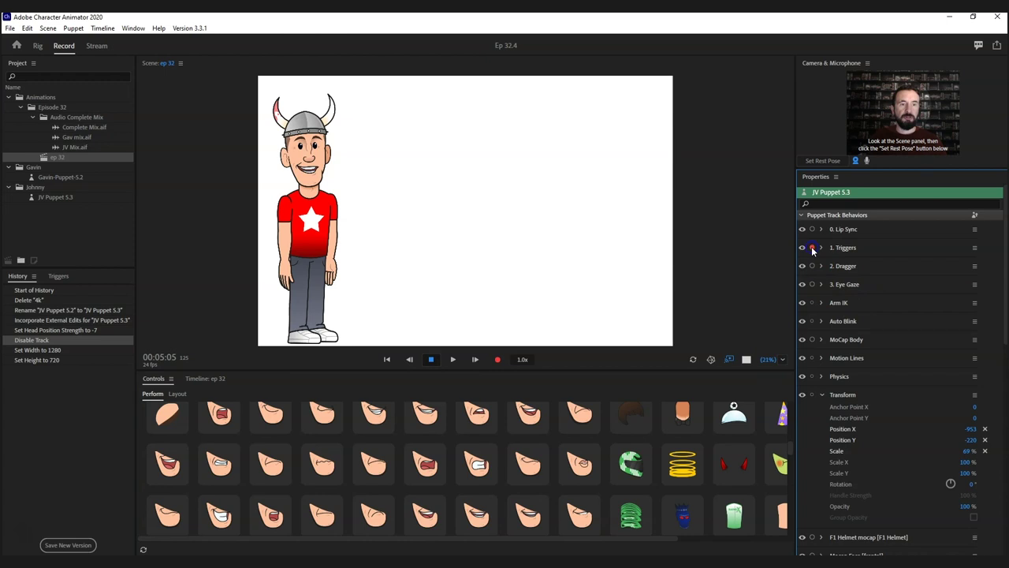
left_click(475, 512)
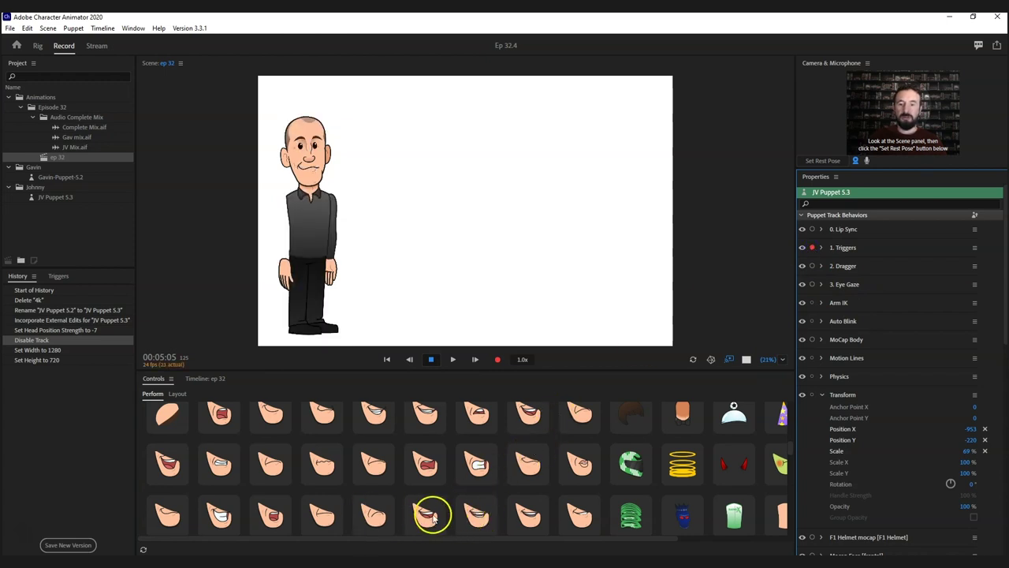
left_click(427, 516)
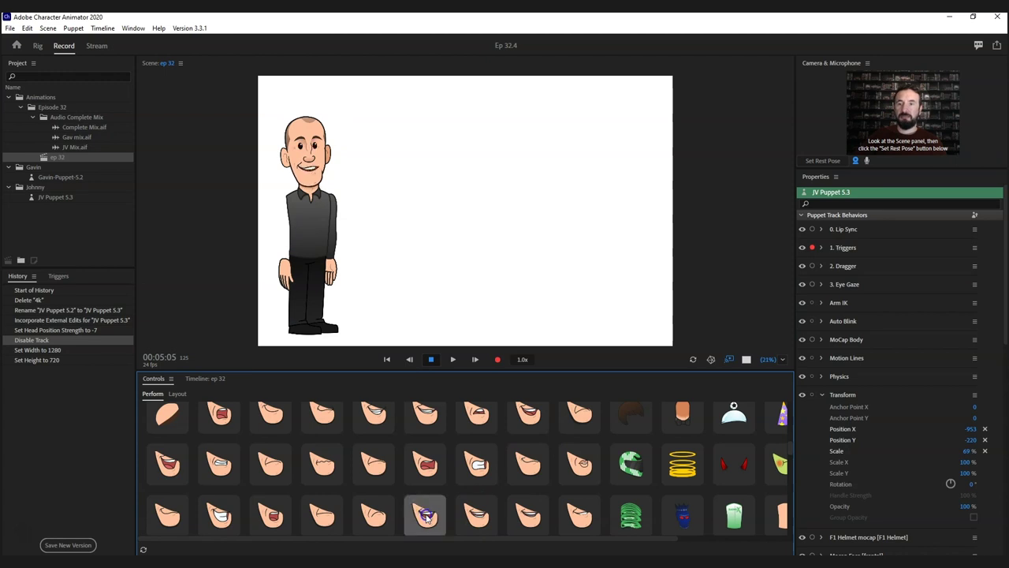
left_click(426, 517)
left_click(427, 516)
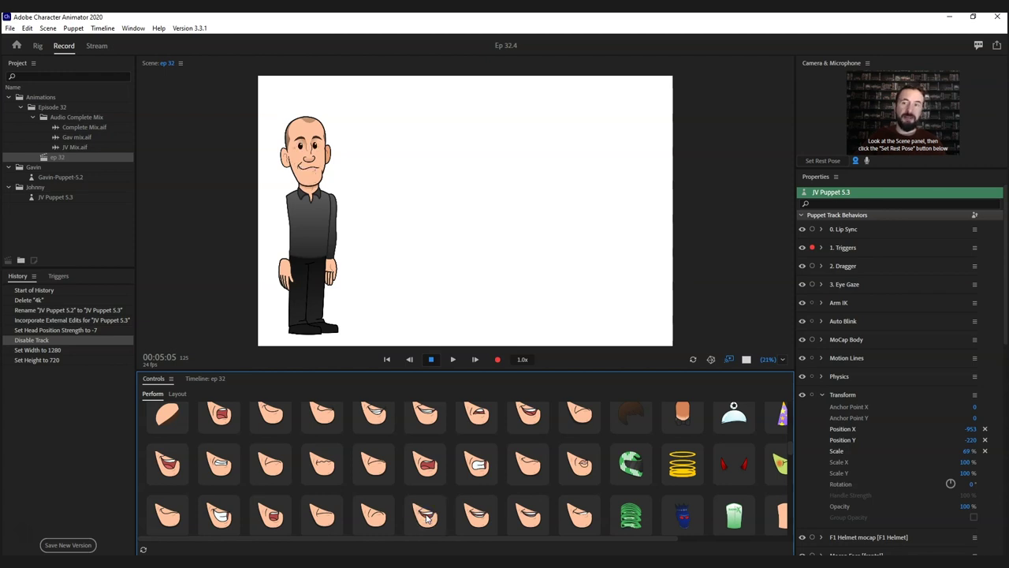
left_click(479, 516)
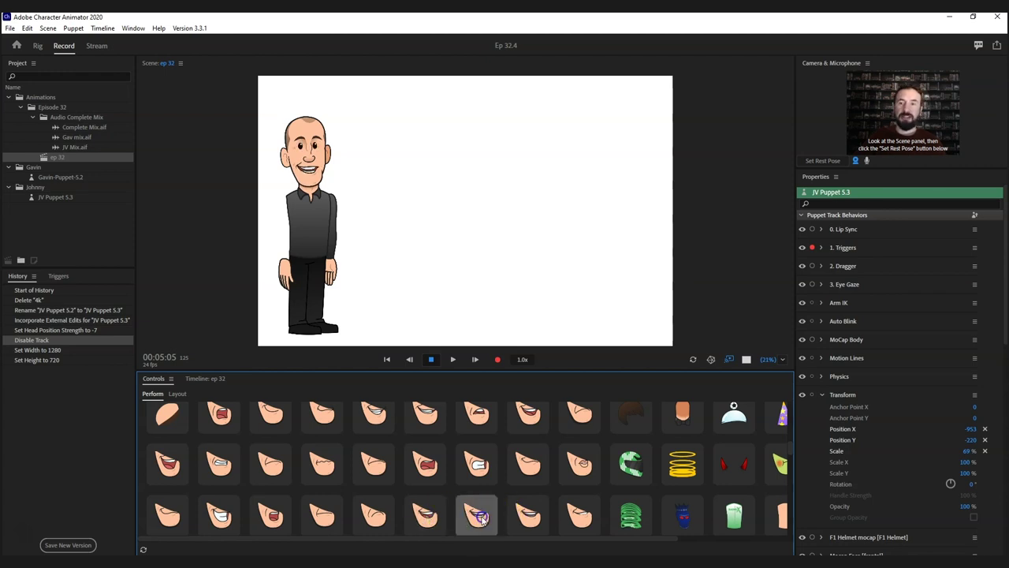
left_click(524, 516)
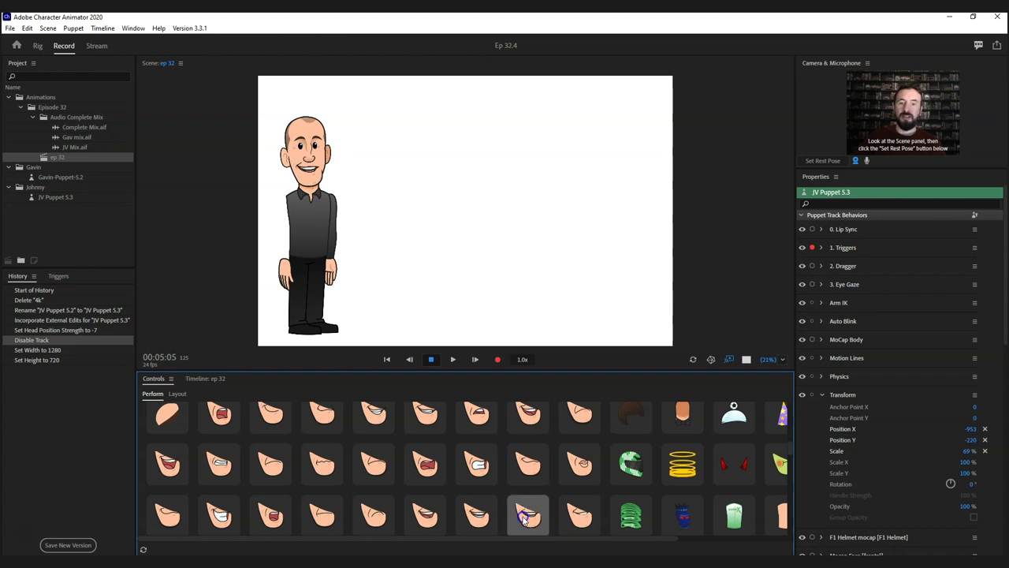
left_click(573, 516)
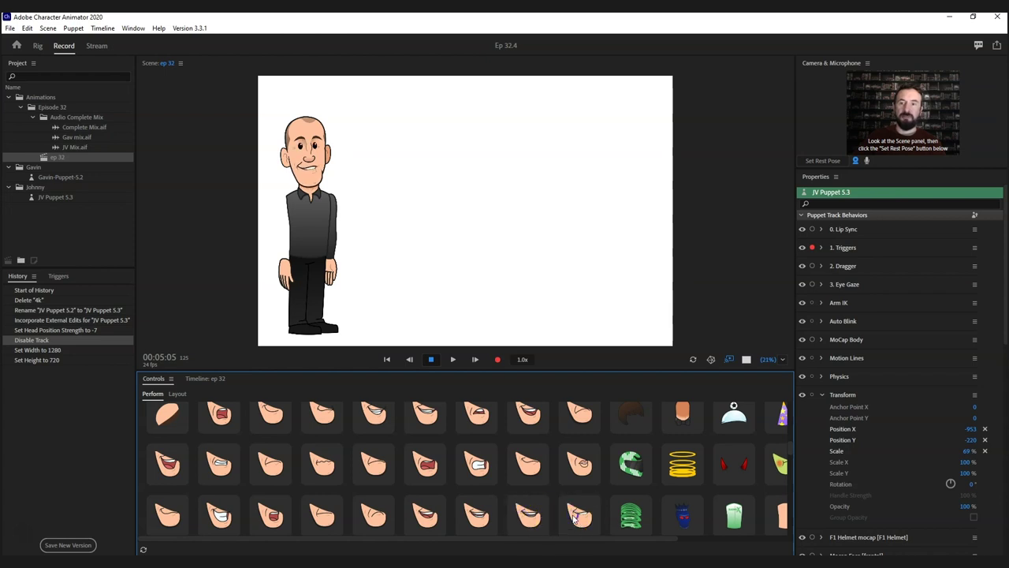
left_click(517, 514)
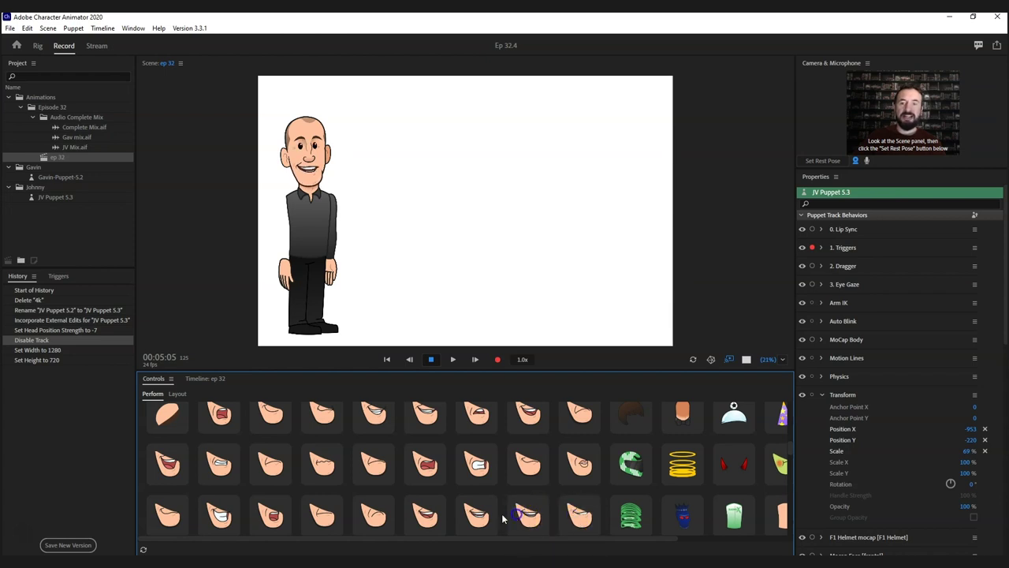
left_click(489, 517)
left_click(529, 516)
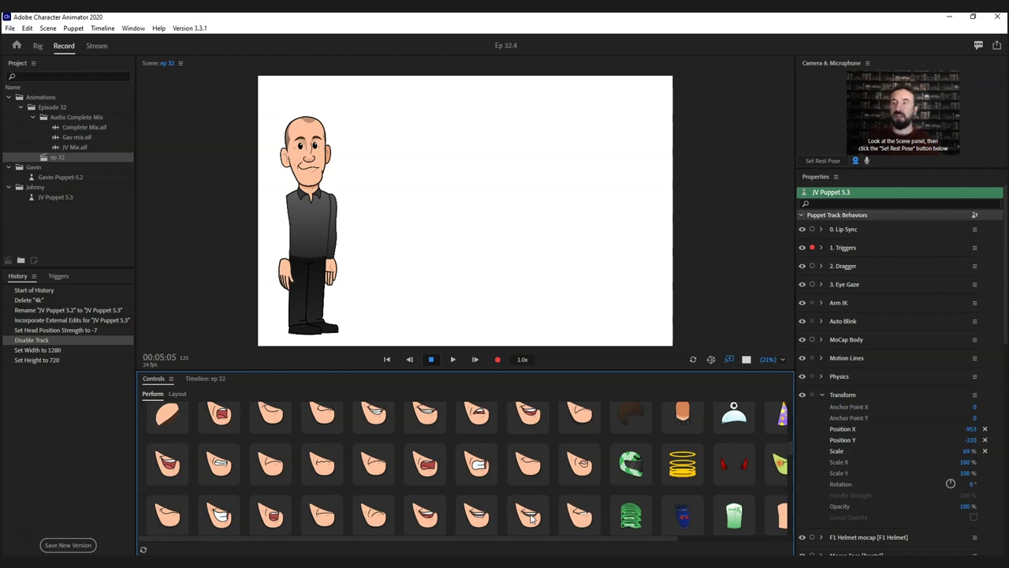
- View the puppet's trigger setup in the Rig workspace, then return to Record and scrub to 0:05:03, just before the mouth-only trigger clip
left_click(37, 46)
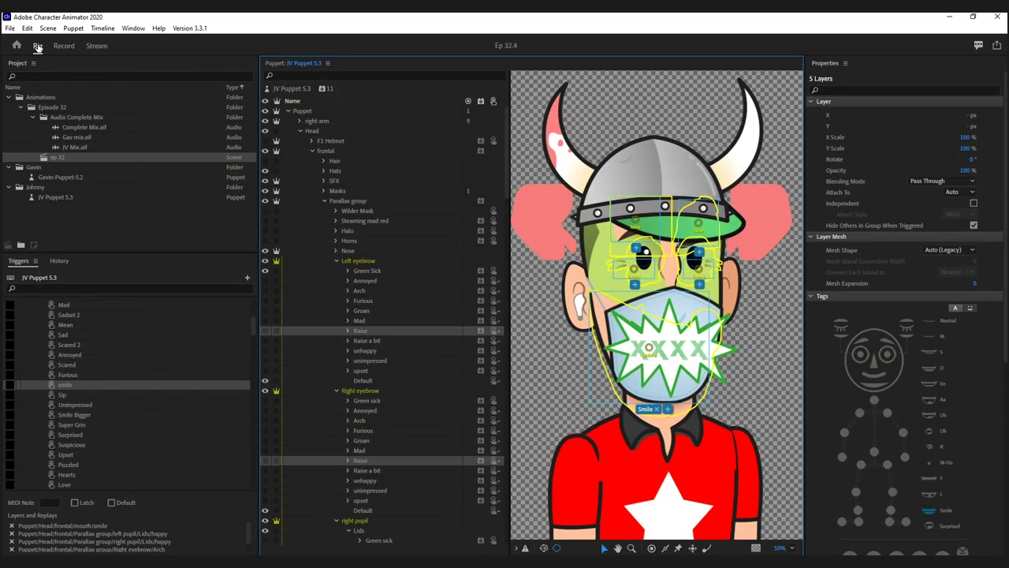
left_click(69, 45)
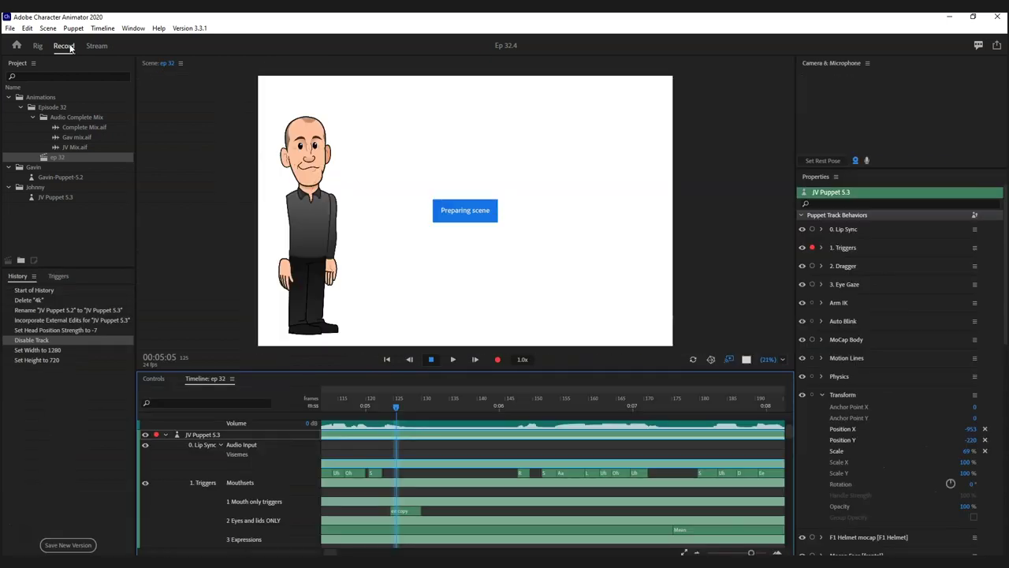
left_click(387, 462)
left_click(347, 405)
left_click_drag(368, 406, 386, 407)
left_click(383, 473)
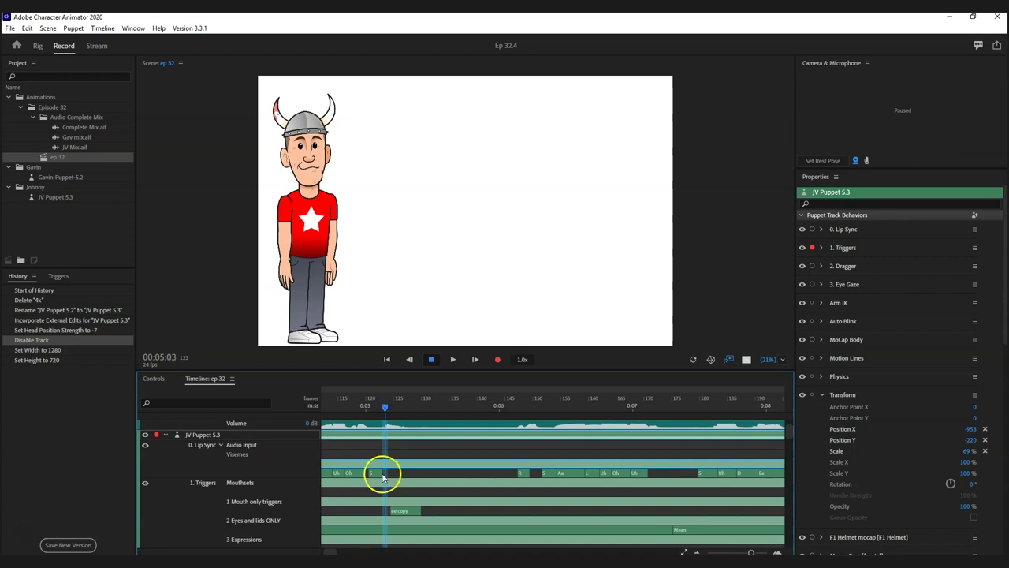
- View the trigger options available for the ee copy clip on the Mouth only triggers track
left_click(411, 518)
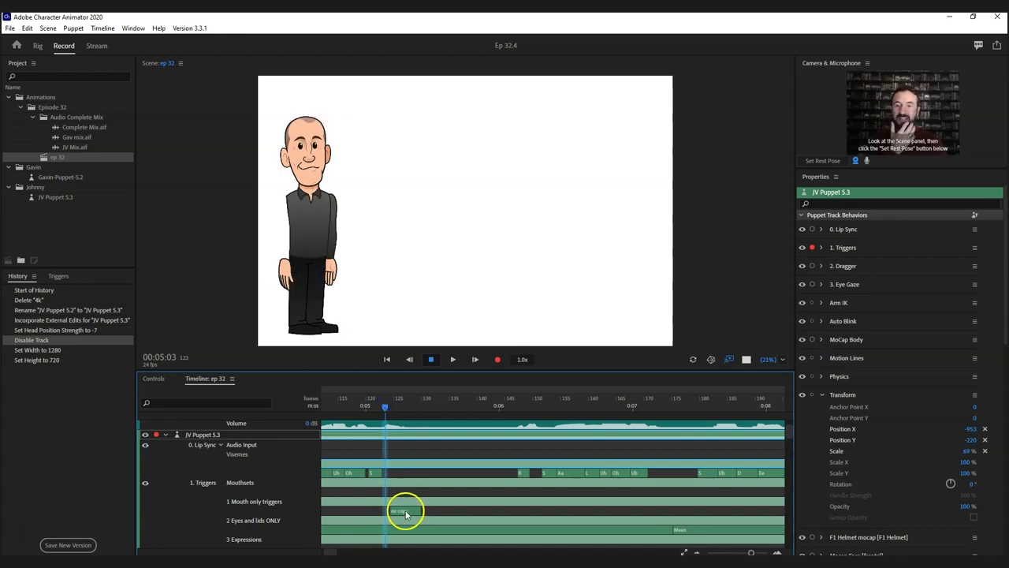
right_click(405, 511)
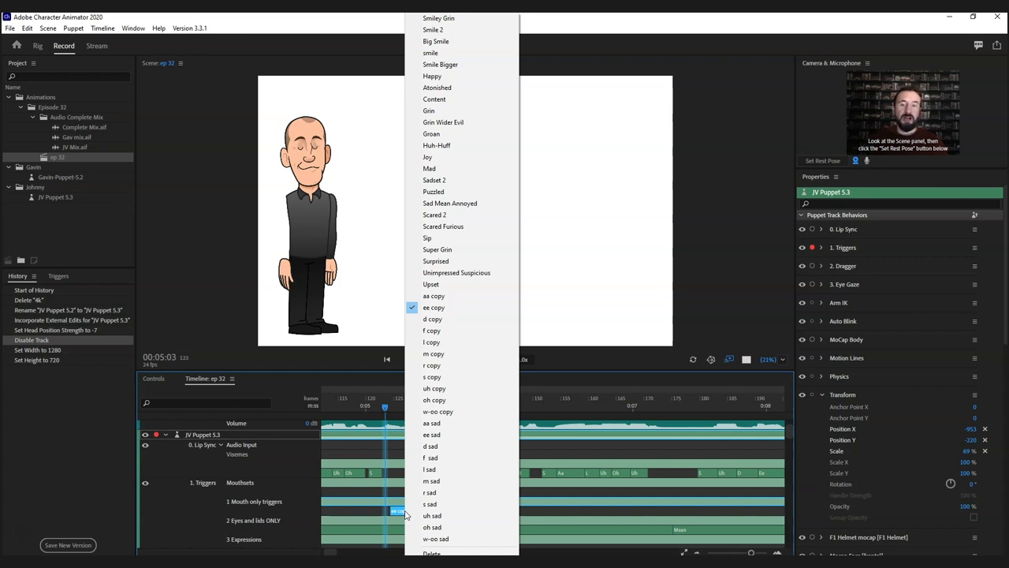
left_click(399, 512)
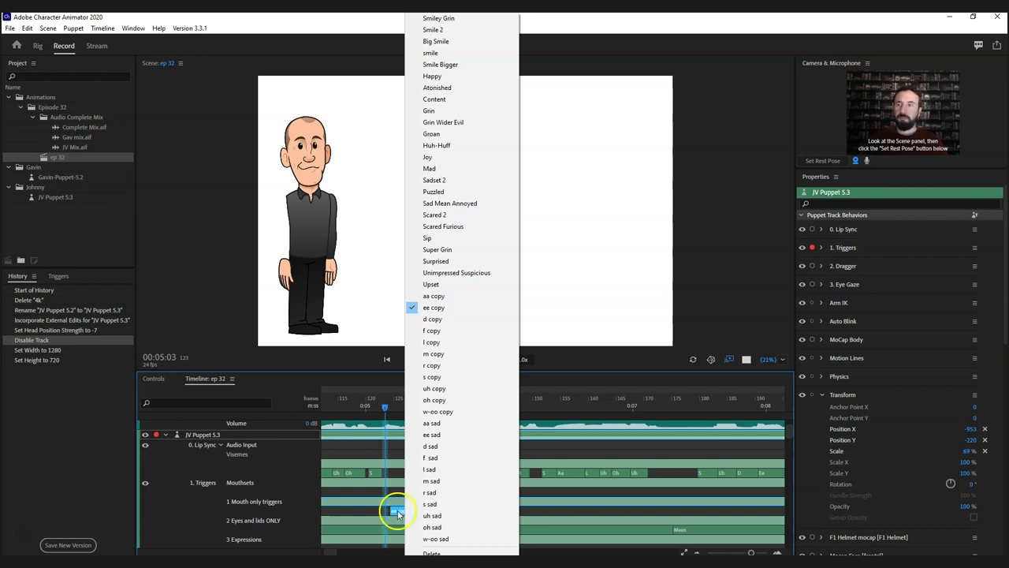
- Open the puppet in the Rig workspace, collapse the Parallax group and select the aa copy layer in the mouth group
left_click(38, 43)
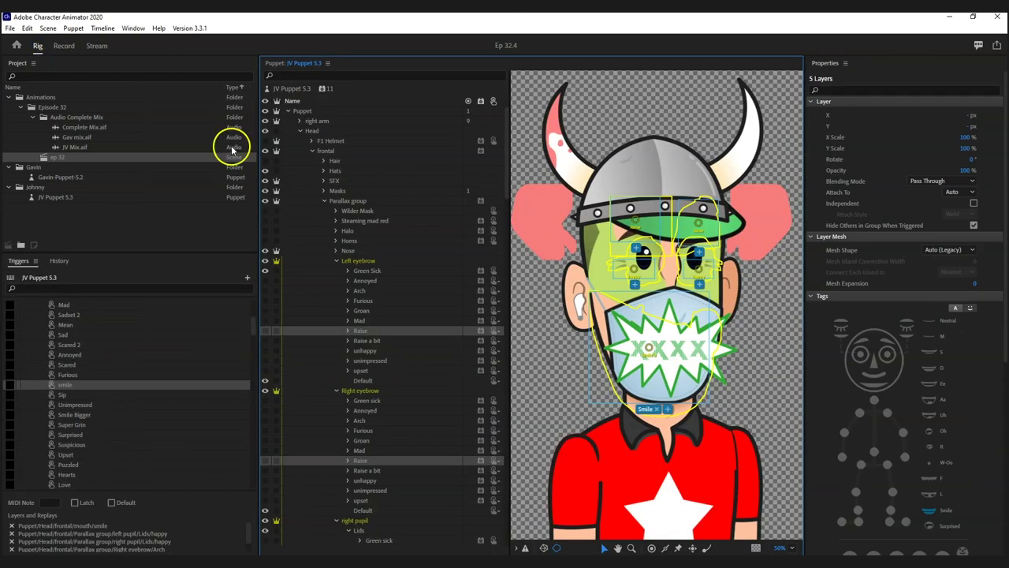
left_click(338, 261)
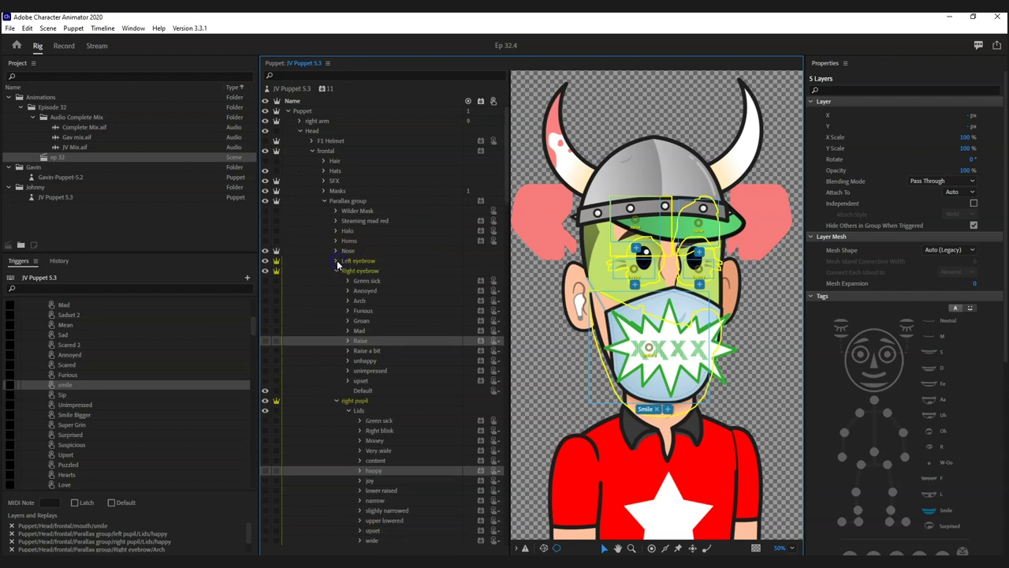
left_click(325, 201)
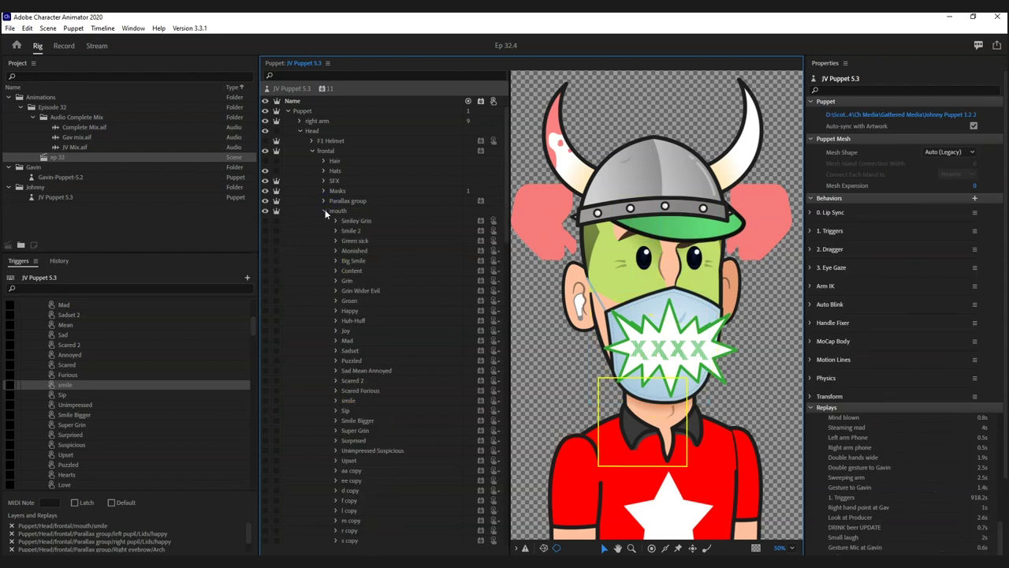
scroll(367, 268, "down", 8)
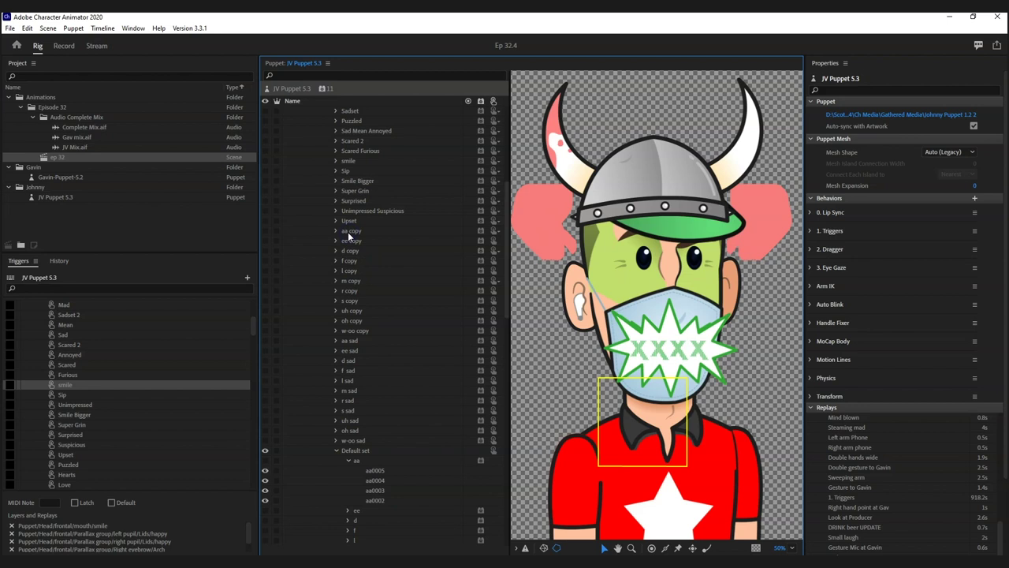
left_click(349, 232)
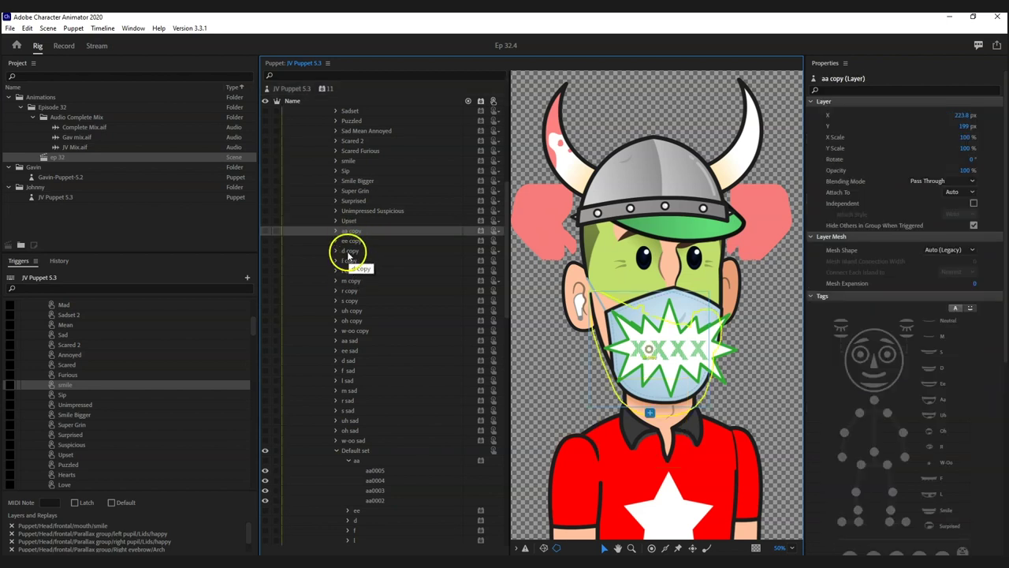
- Compare the Cycle Layers settings of the aa copy layer with those of the aa mouth in the Default set
left_click(997, 328)
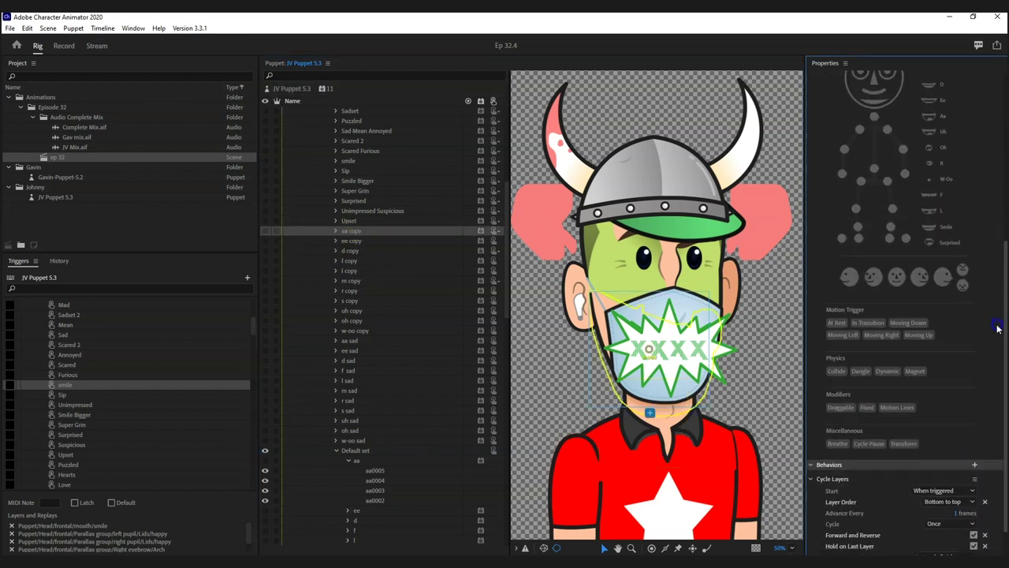
scroll(997, 328, "down", 1)
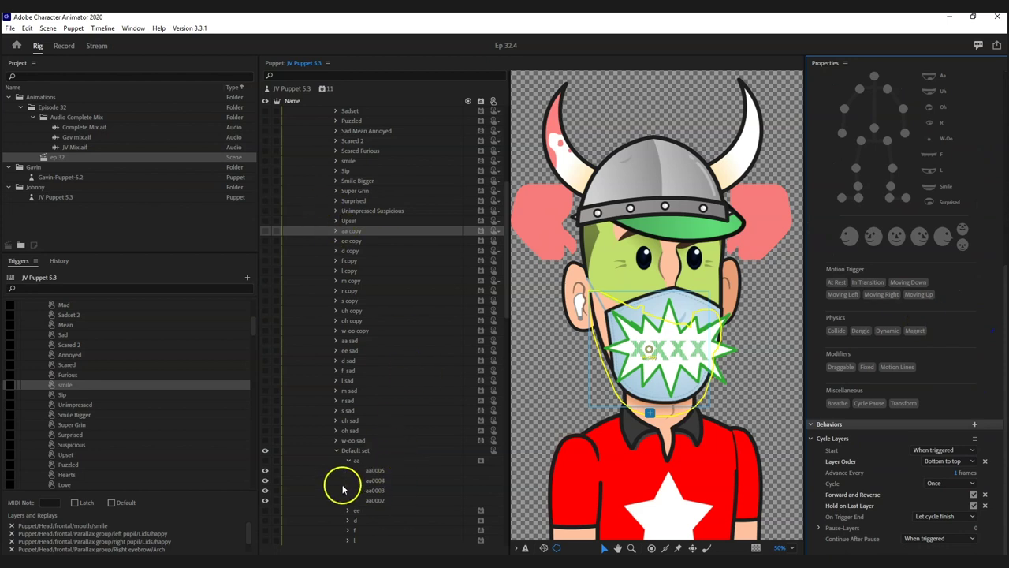
left_click(367, 460)
left_click(1000, 294)
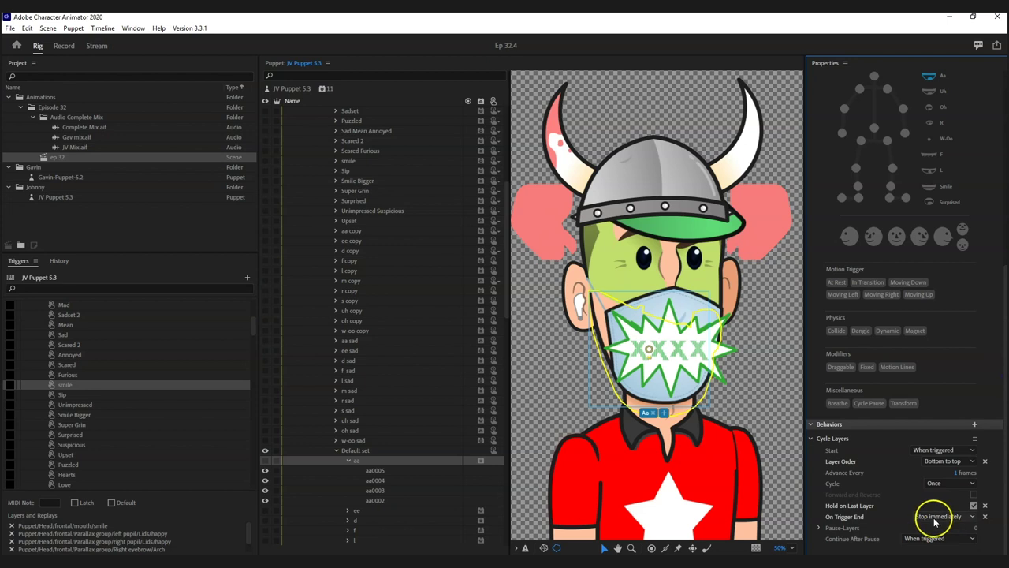
left_click(967, 493)
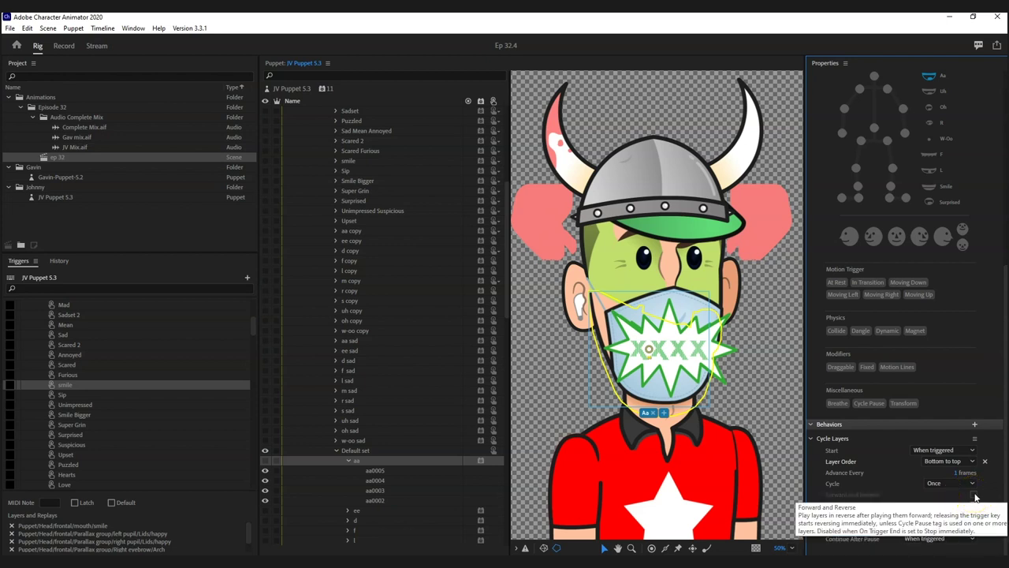
- Reselect the aa copy layer and review its Forward and Reverse, Hold on Last Layer and On Trigger End settings
left_click(359, 234)
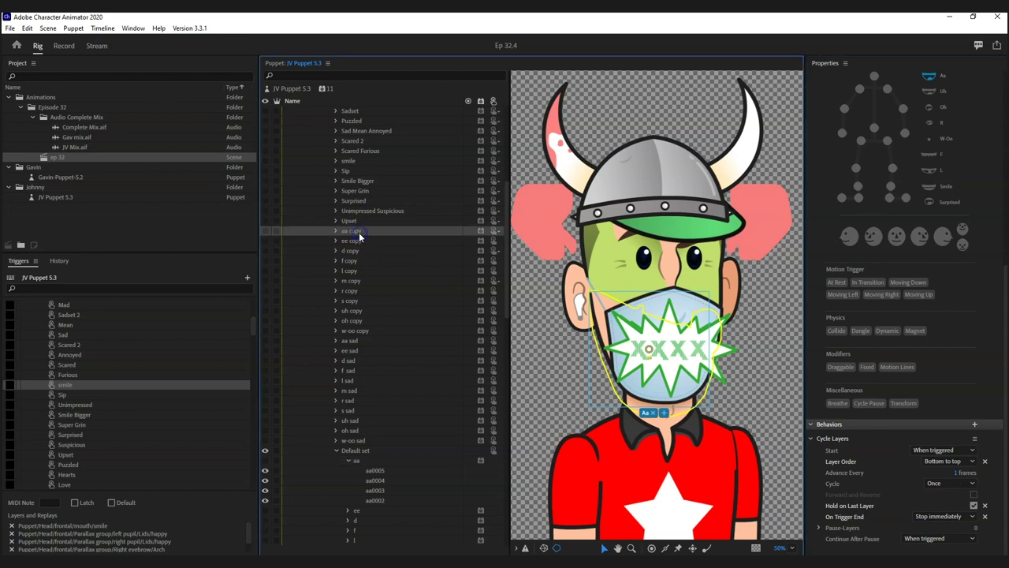
left_click(974, 494)
left_click(939, 515)
left_click(938, 527)
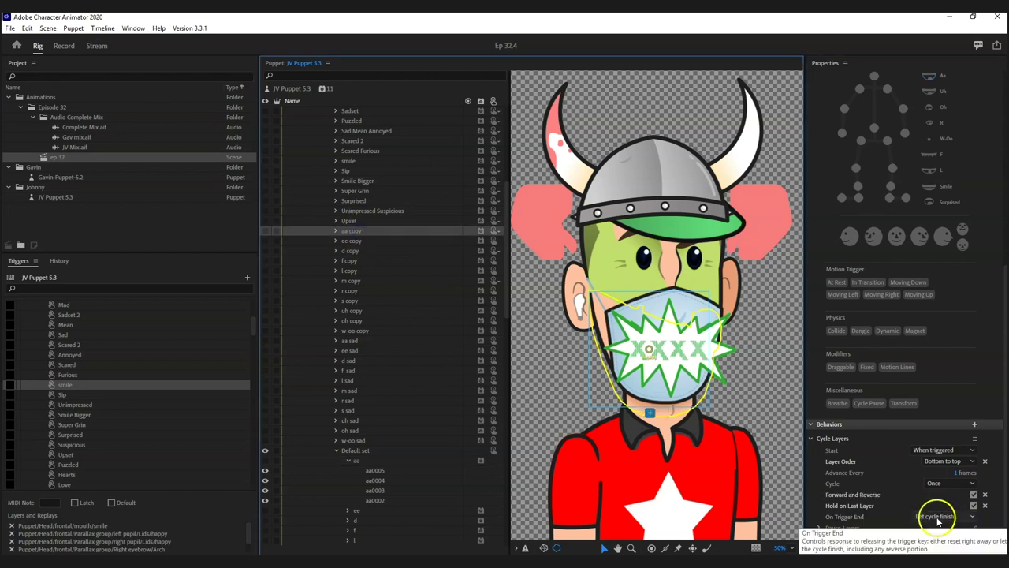
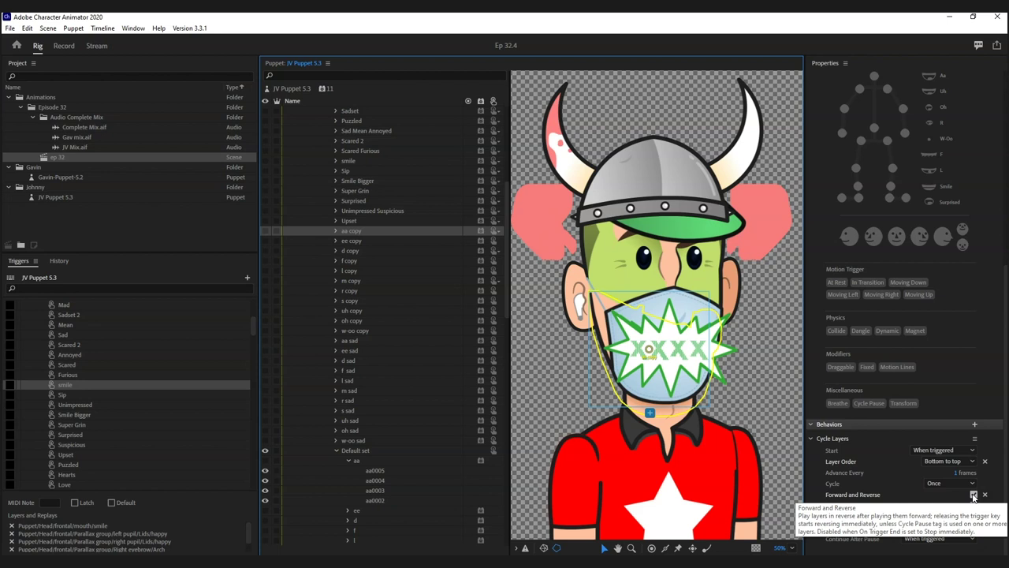
left_click(974, 505)
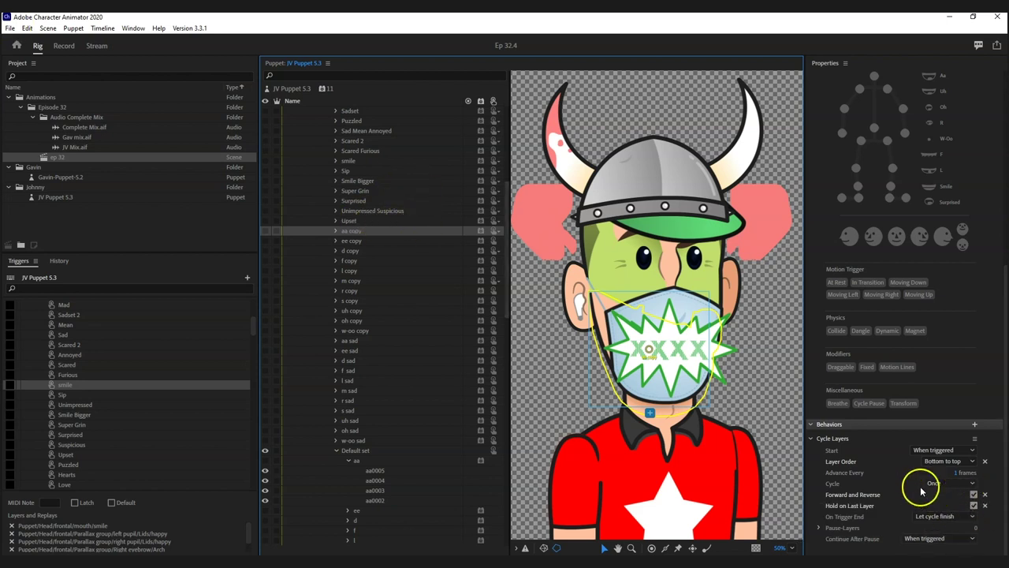
left_click(974, 496)
- Return to the Record workspace and move the playhead to 00:00:01 near the start of the scene
left_click(65, 47)
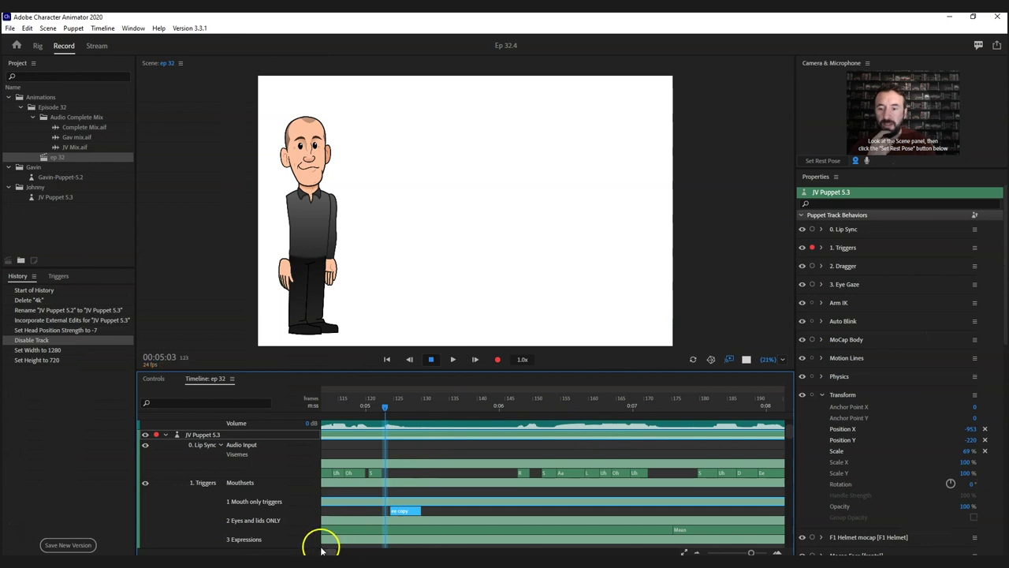
left_click_drag(326, 552, 323, 554)
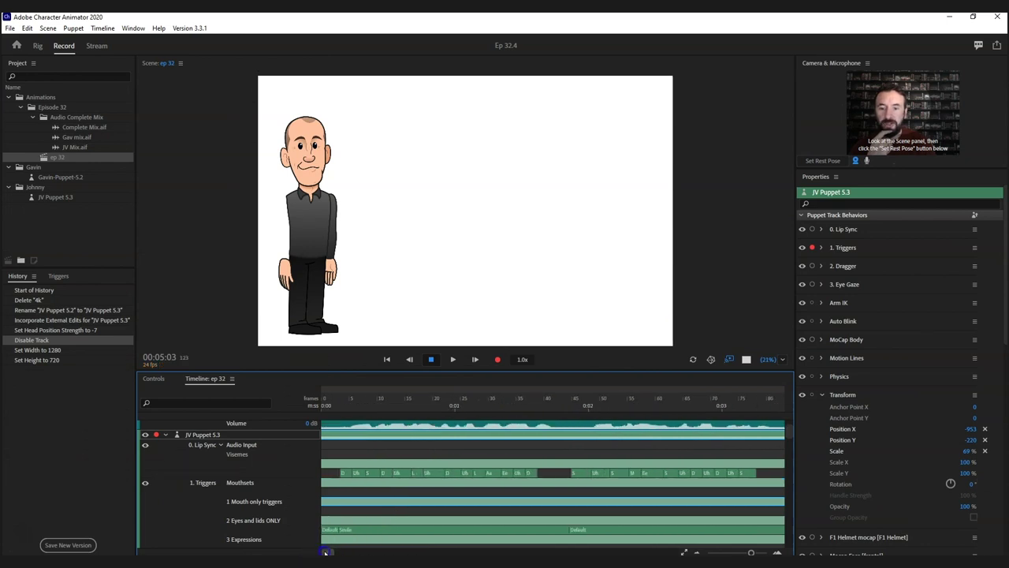
mouse_move(319, 453)
left_mouse_down()
mouse_move(328, 407)
mouse_move(329, 458)
left_mouse_up()
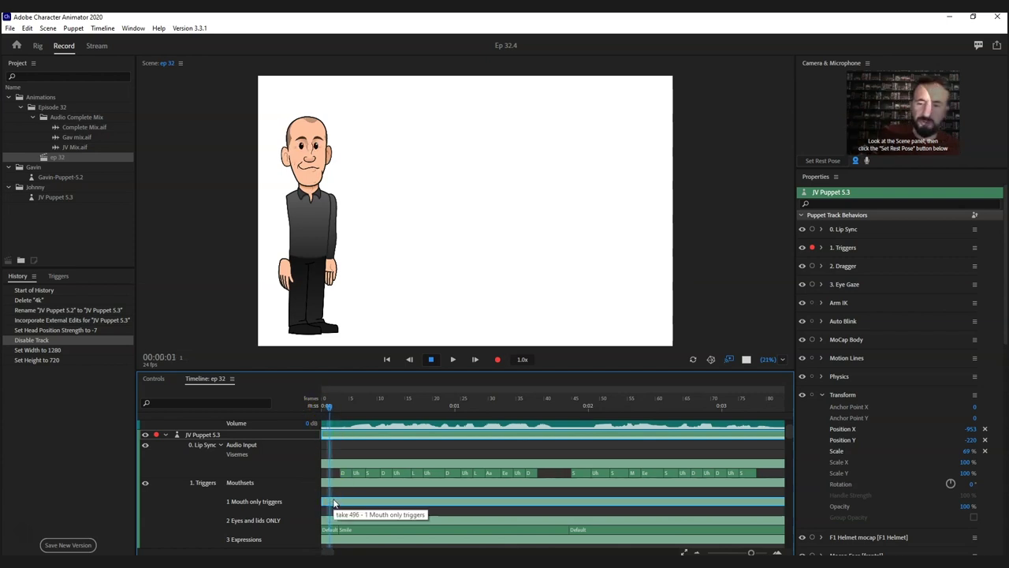
left_click_drag(333, 503, 389, 461)
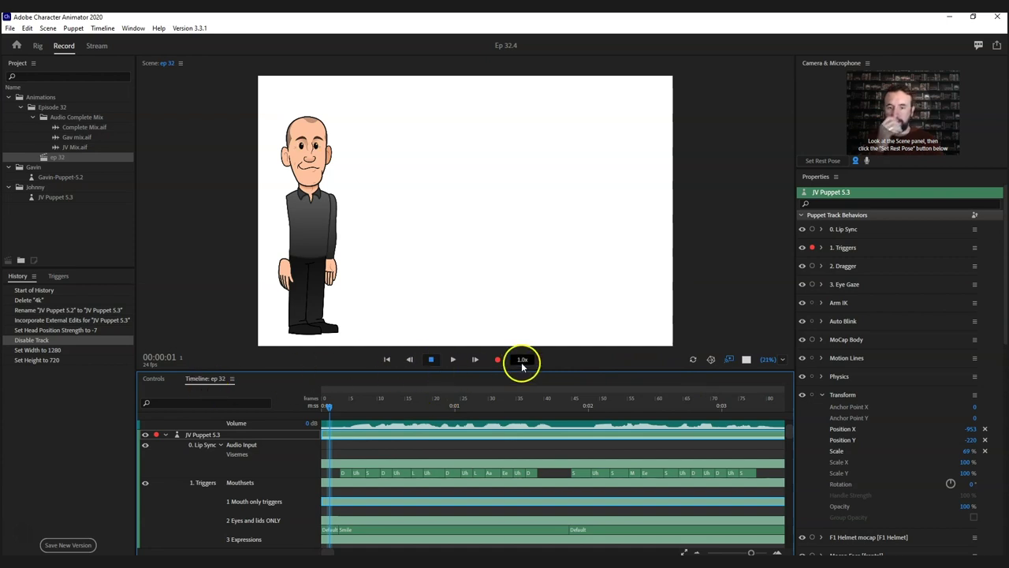
- Record a performance of the aa copy mouth trigger from 00:00:01, stopping at 00:03:14
left_click(153, 379)
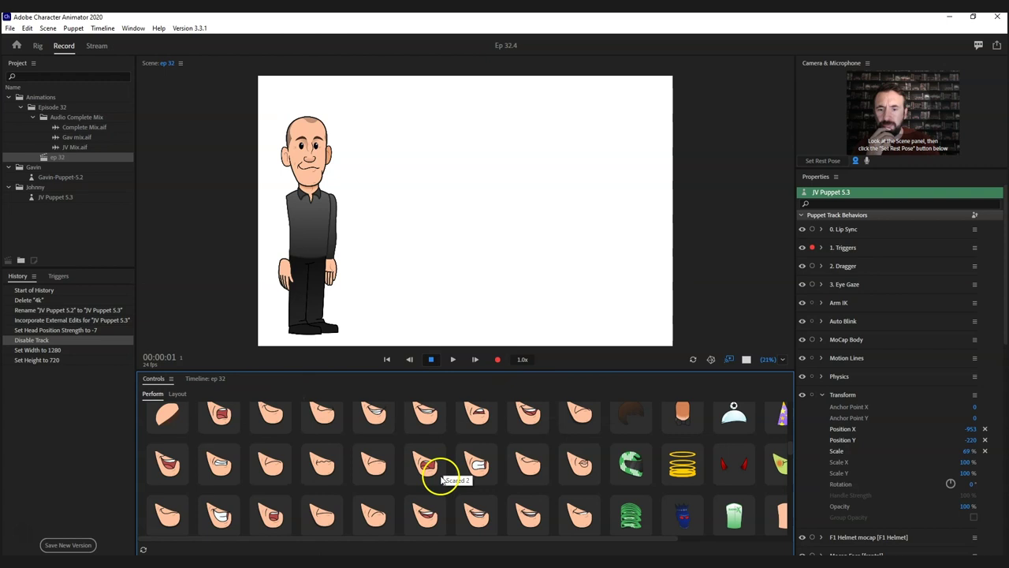
left_click(498, 359)
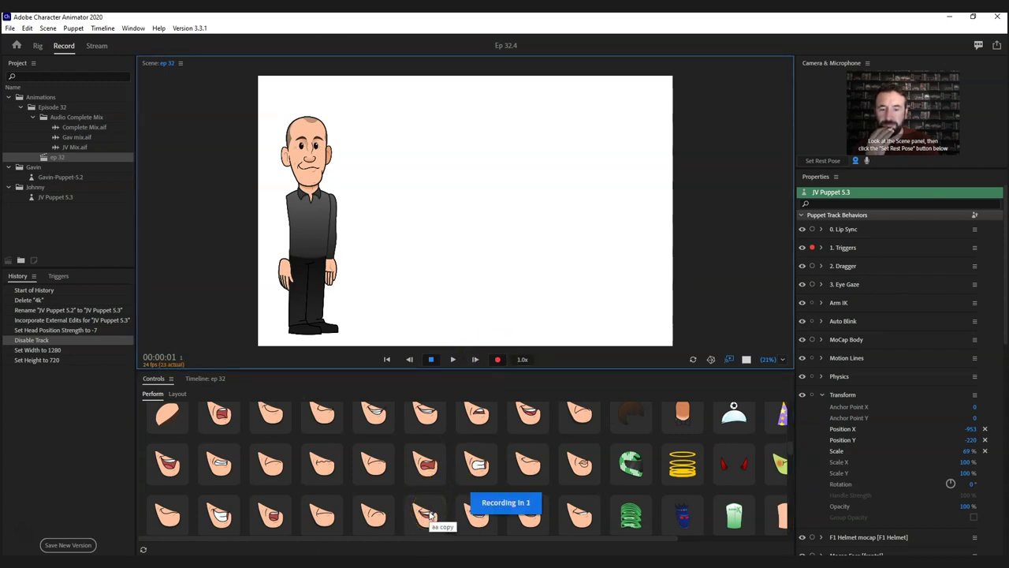
left_click(428, 515)
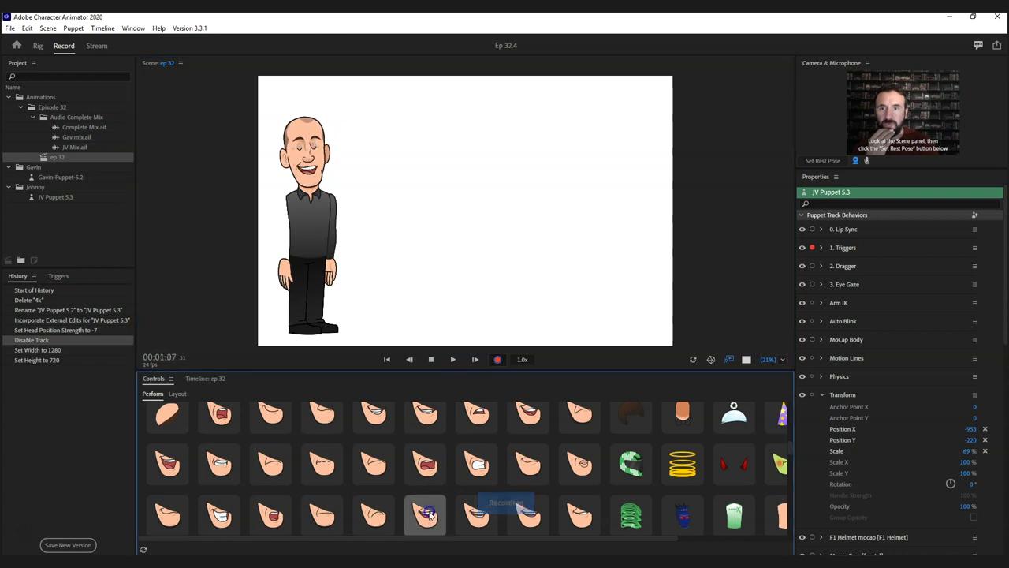
left_click(431, 359)
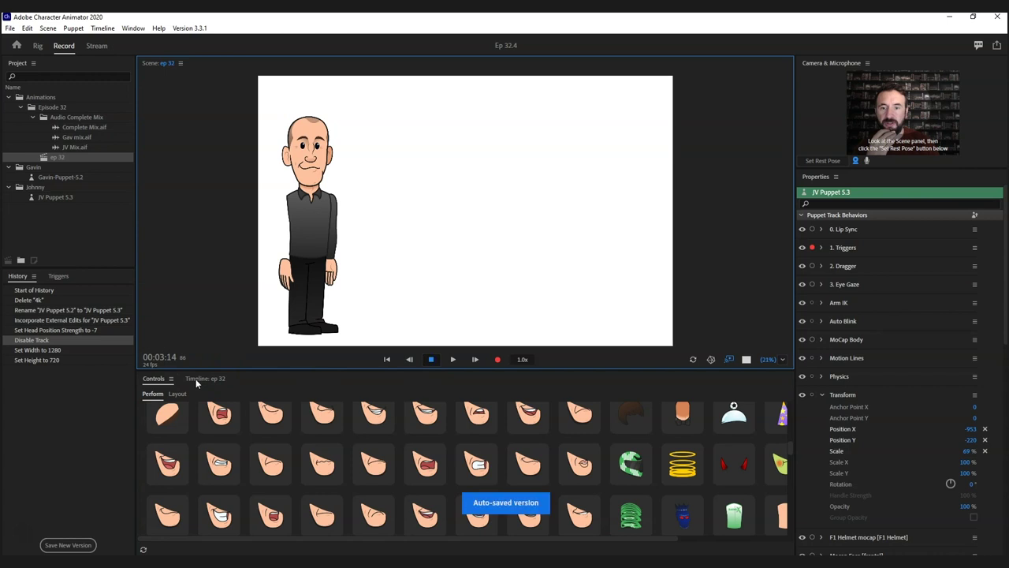
- Inspect the newly recorded Mouth only triggers take in the timeline from the start of the scene
left_click(197, 379)
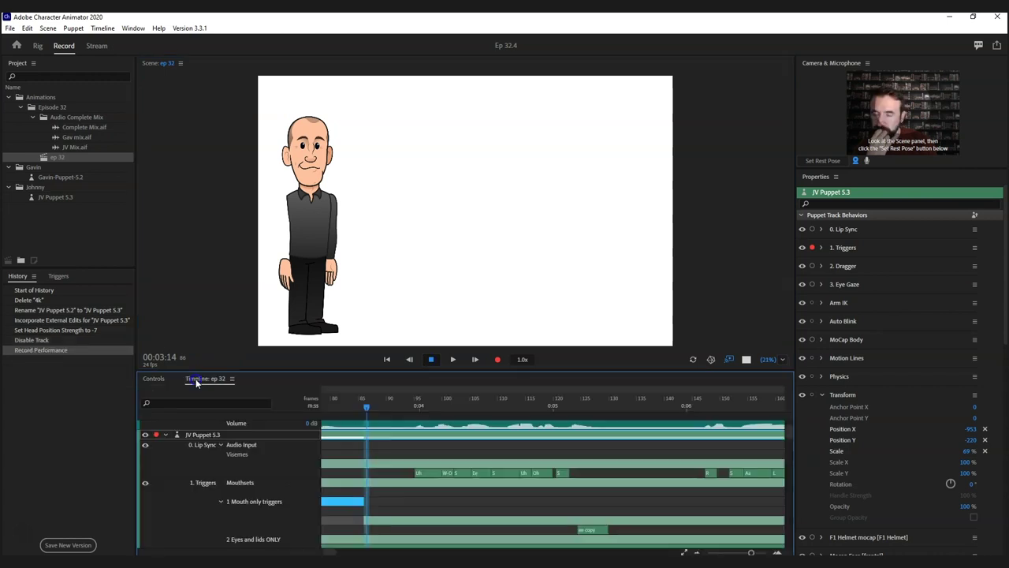
left_click(347, 499)
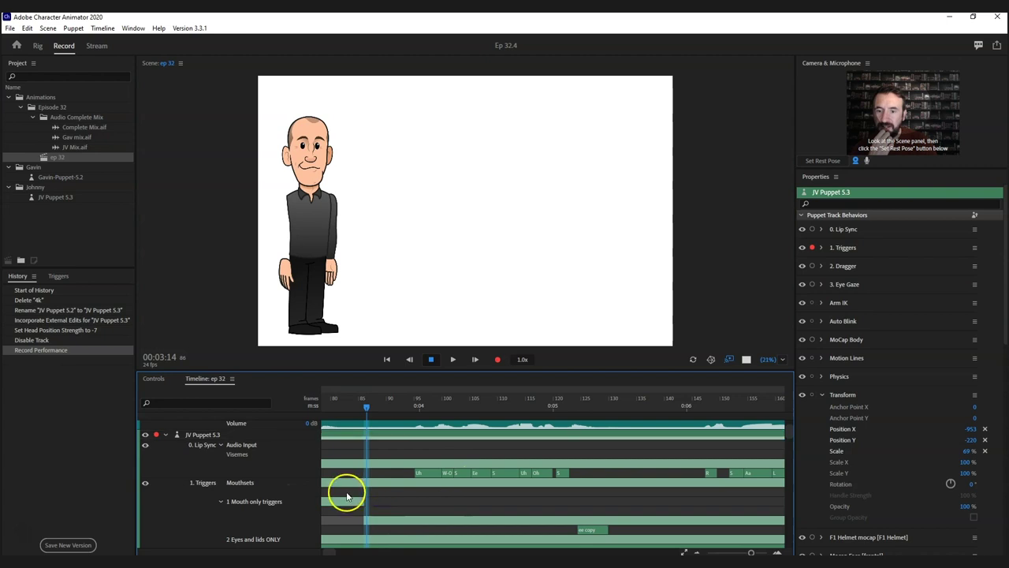
mouse_move(347, 504)
left_mouse_down()
mouse_move(360, 498)
mouse_move(463, 527)
mouse_move(342, 496)
mouse_move(360, 502)
left_mouse_up()
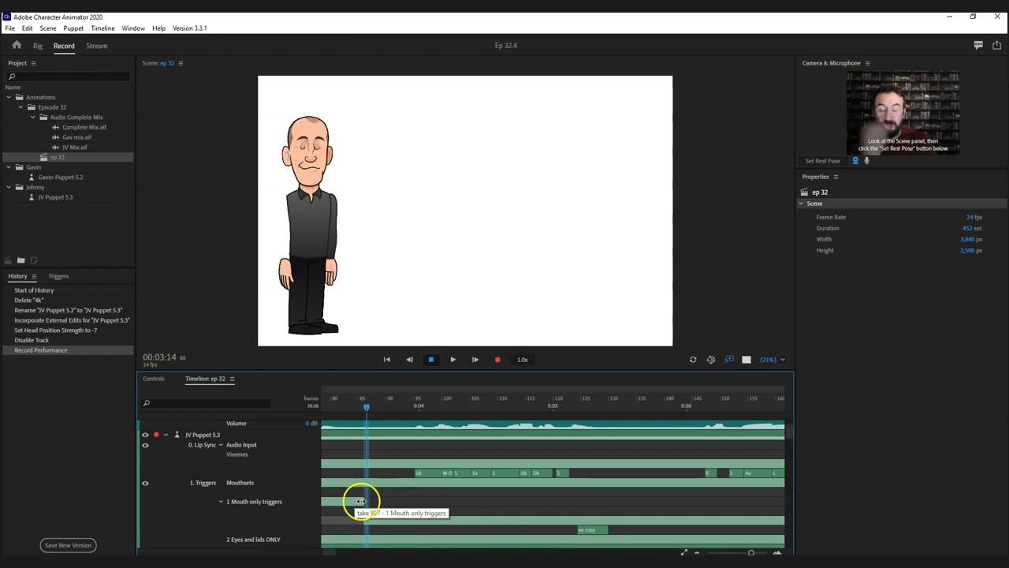
left_click(322, 552)
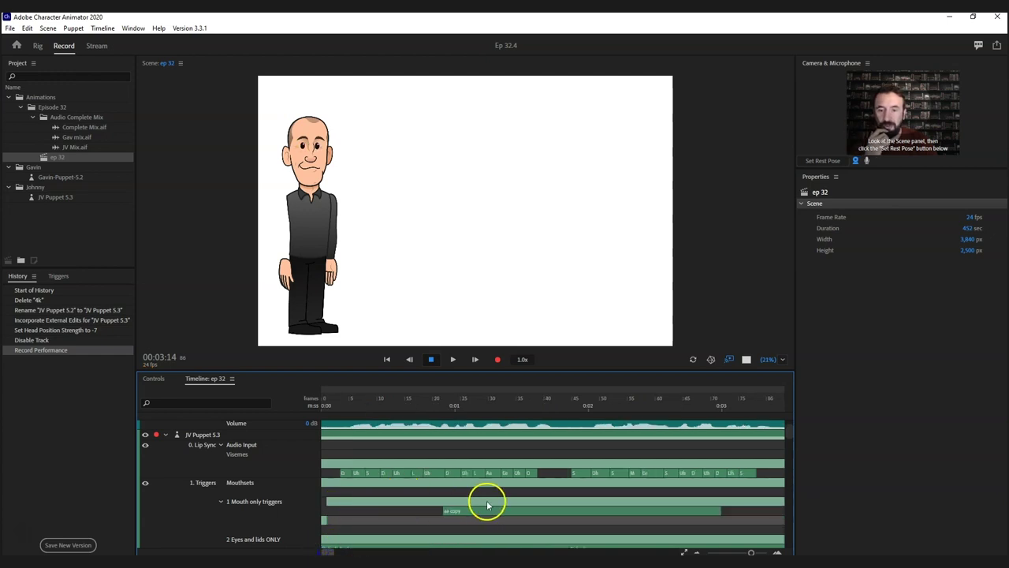
left_click(421, 495)
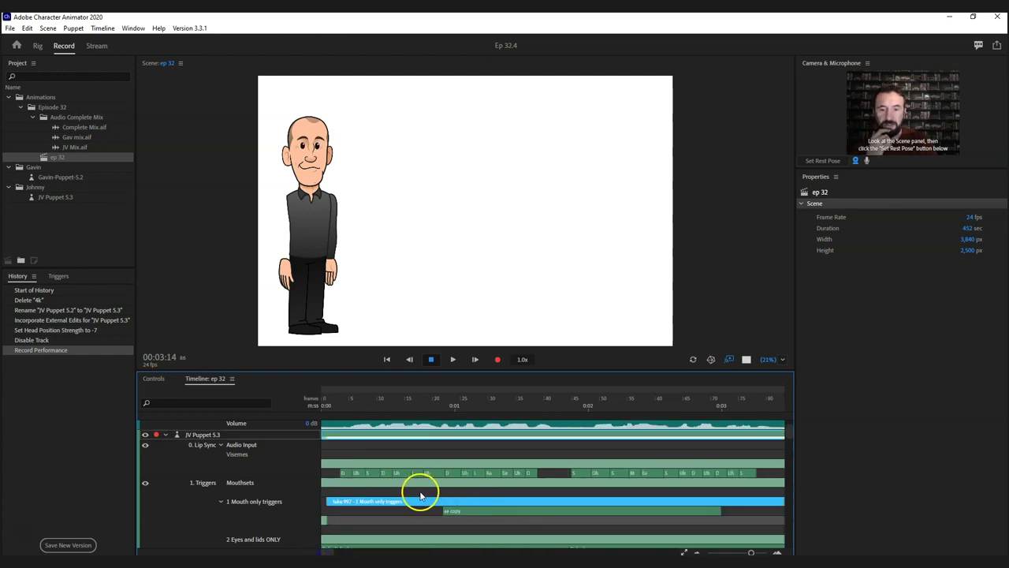
- Delete the aa copy trigger clip and the newly recorded Mouth only triggers take
left_click(466, 511)
left_click(466, 507)
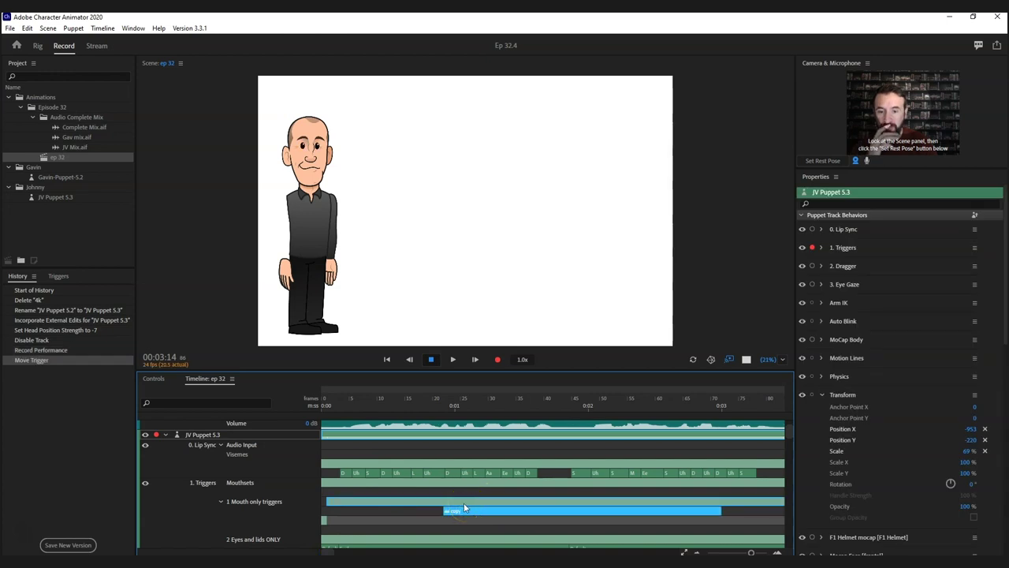
left_click_drag(464, 508, 444, 505)
left_click(462, 486)
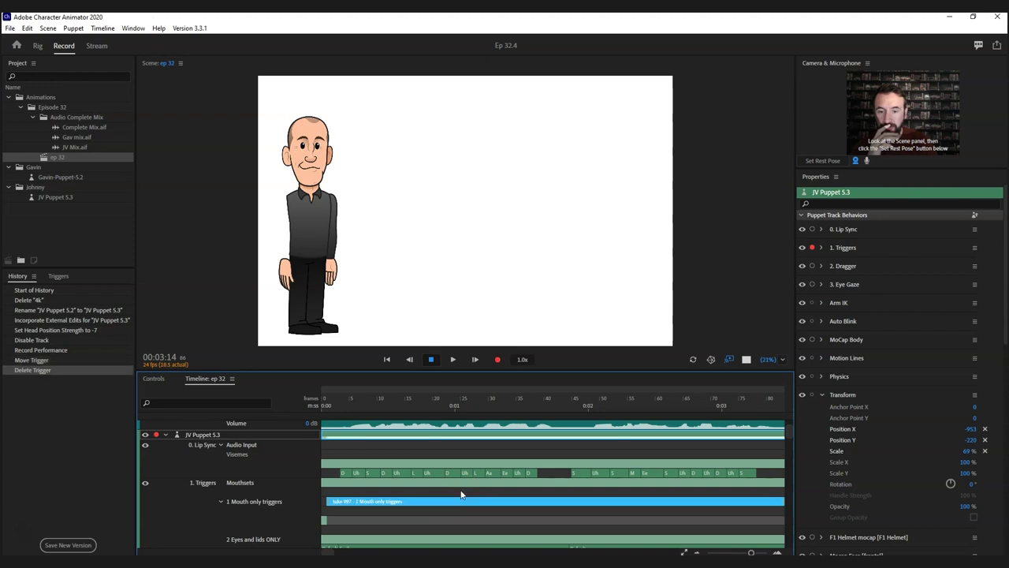
left_click(461, 503)
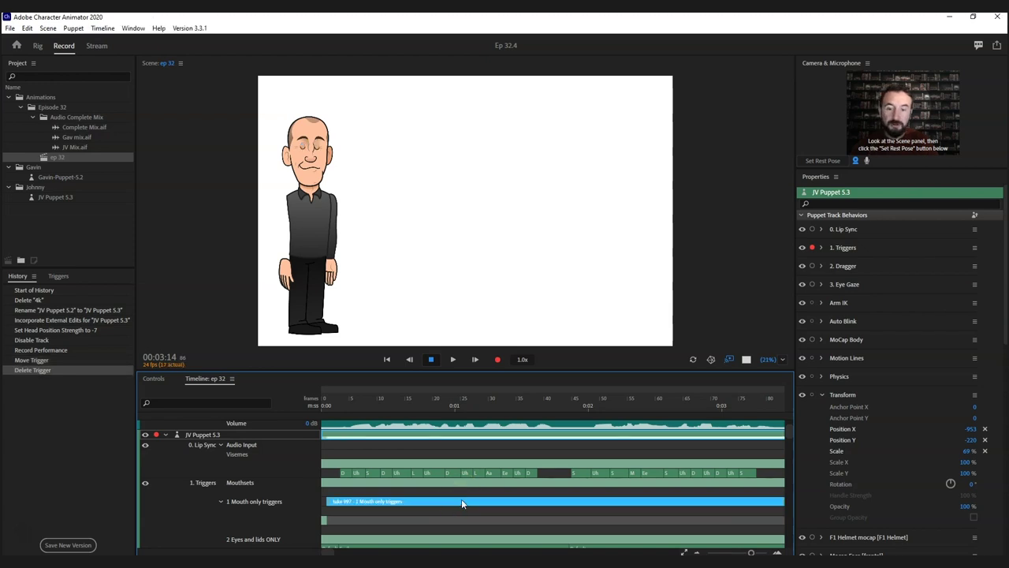
key("Delete")
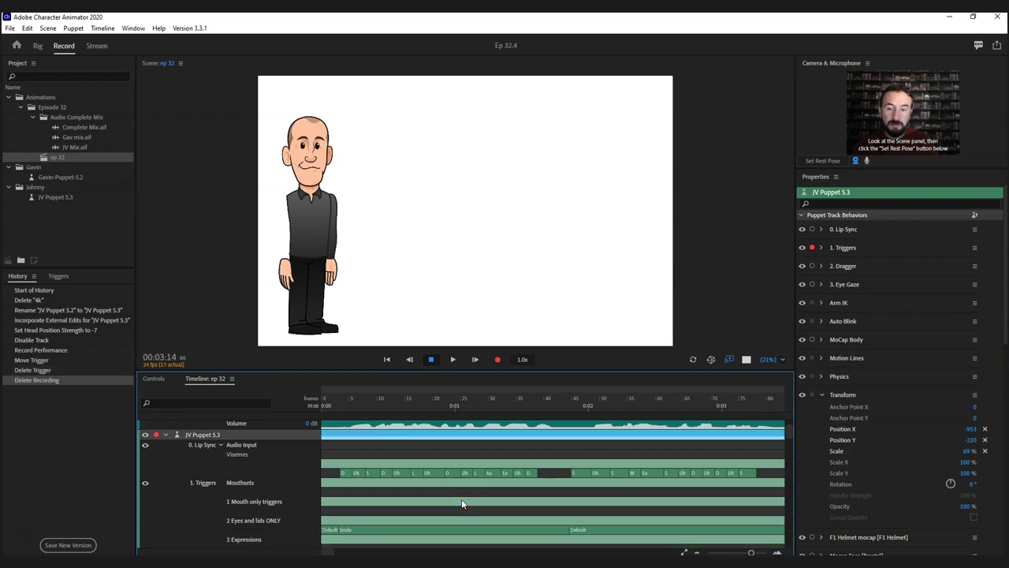
- Examine the original Mouth only triggers take and its ee copy clip across the first seven seconds of the timeline
left_click(617, 524)
mouse_move(750, 552)
left_mouse_down()
mouse_move(719, 552)
mouse_move(745, 552)
left_mouse_up()
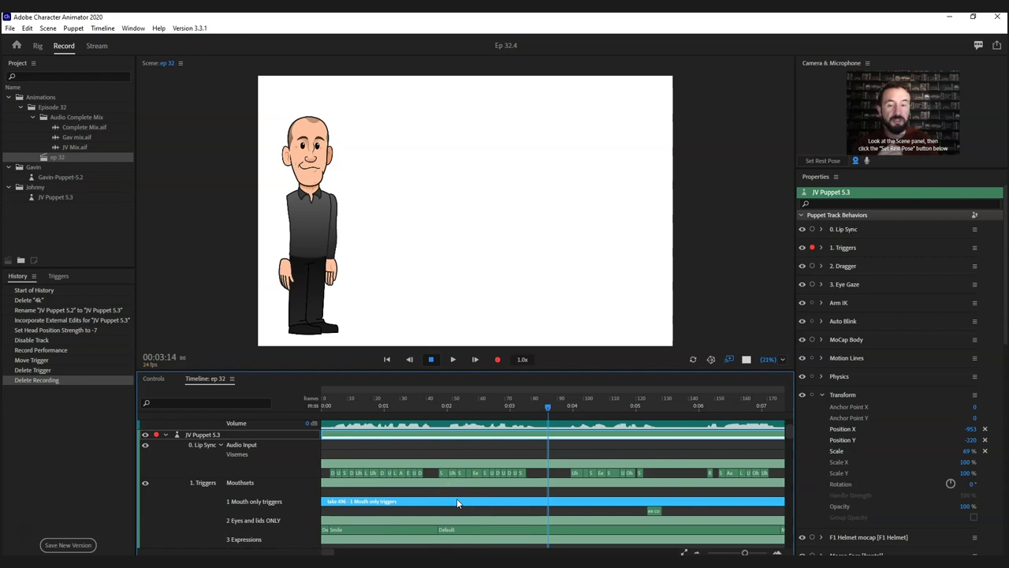
left_click(457, 506)
left_click(157, 359)
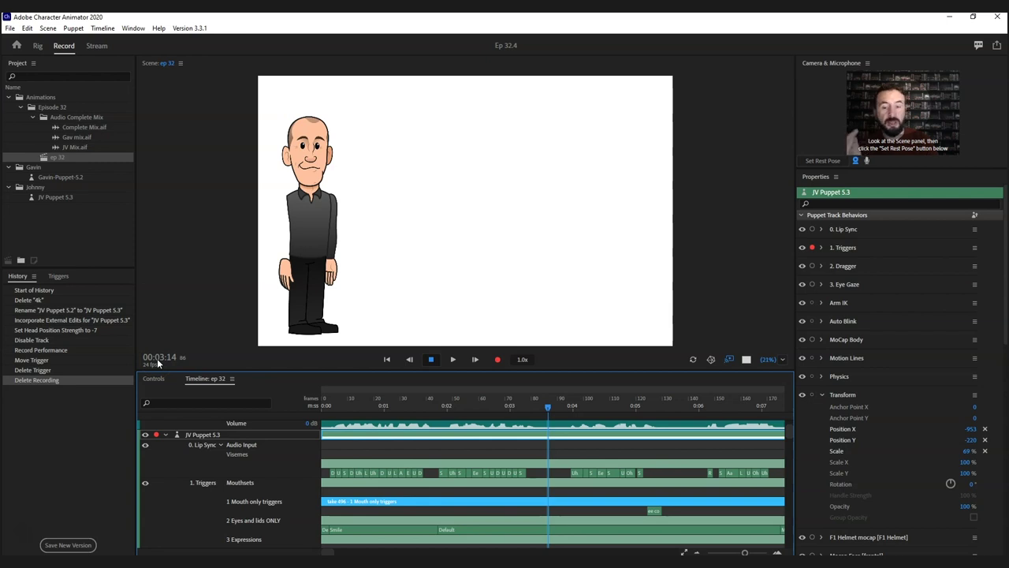
- Show the triggers of JV Puppet 5.3 and collapse the 3 Expressions group
left_click(58, 276)
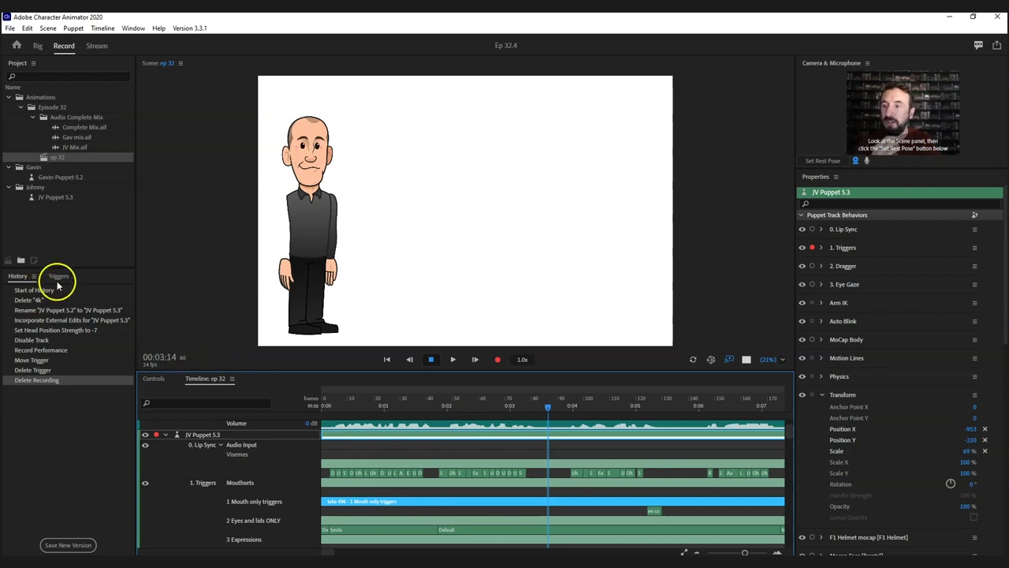
scroll(74, 378, "up", 5)
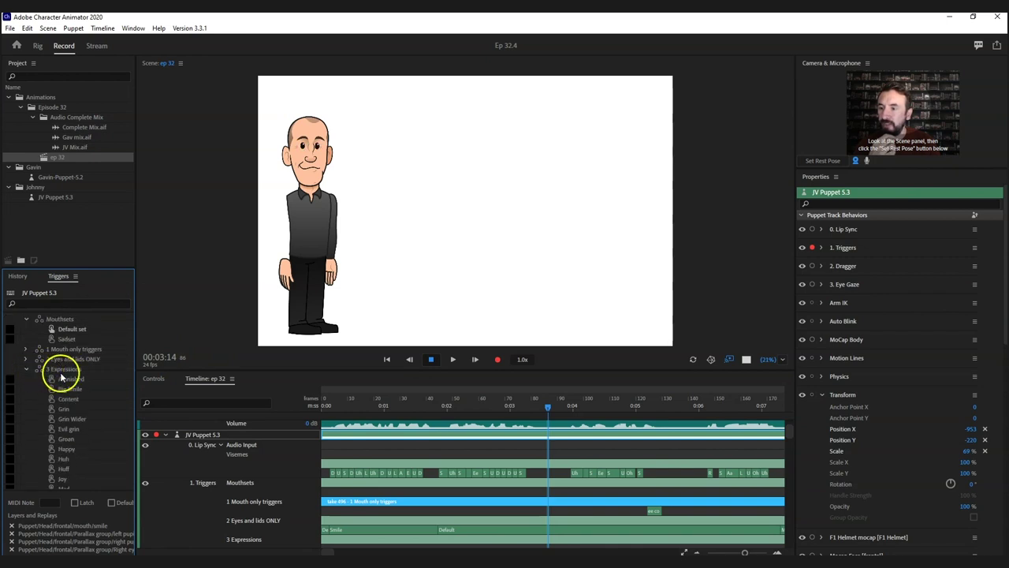
left_click(61, 369)
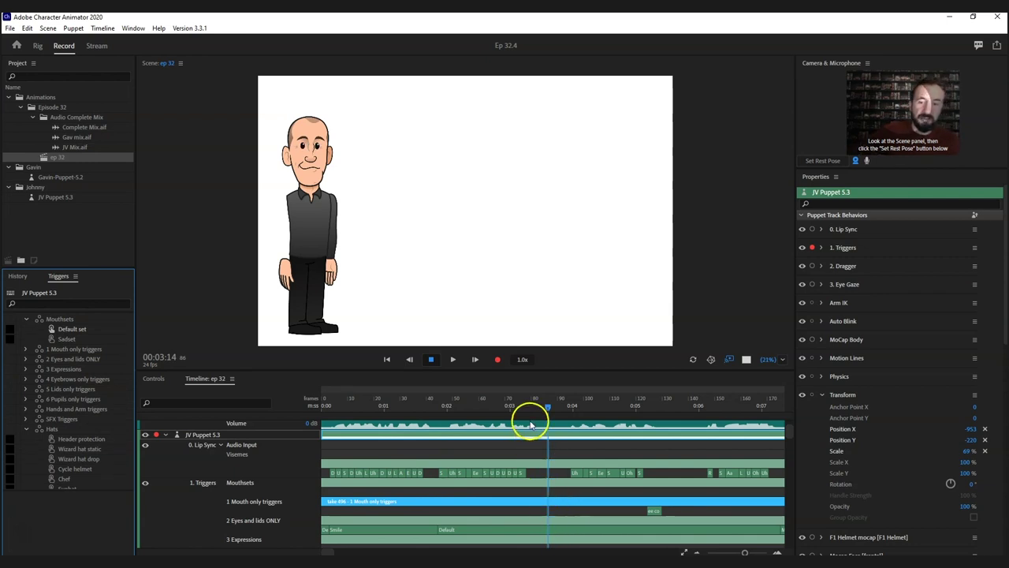
- Extend the Uh viseme ending the phrase after 00:03:02 over the closing S viseme, and place the playhead at 00:03:06
left_click(516, 406)
left_click(523, 473)
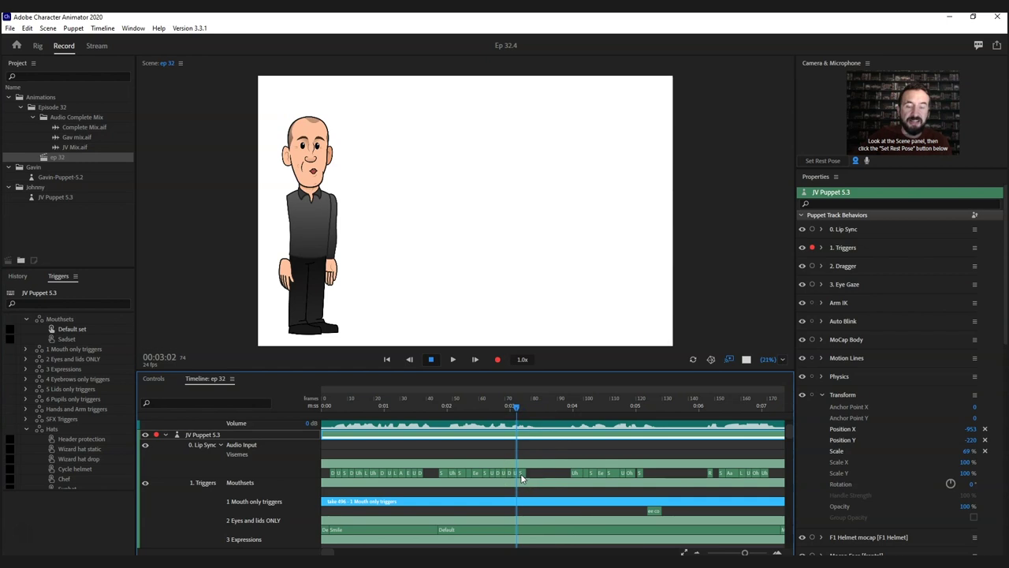
left_click(527, 472)
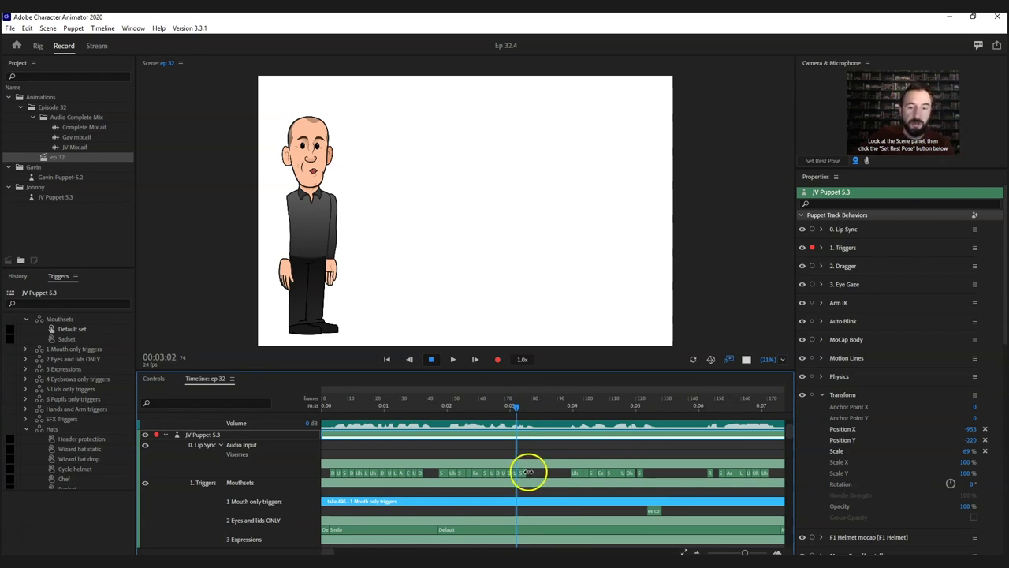
left_click(520, 474)
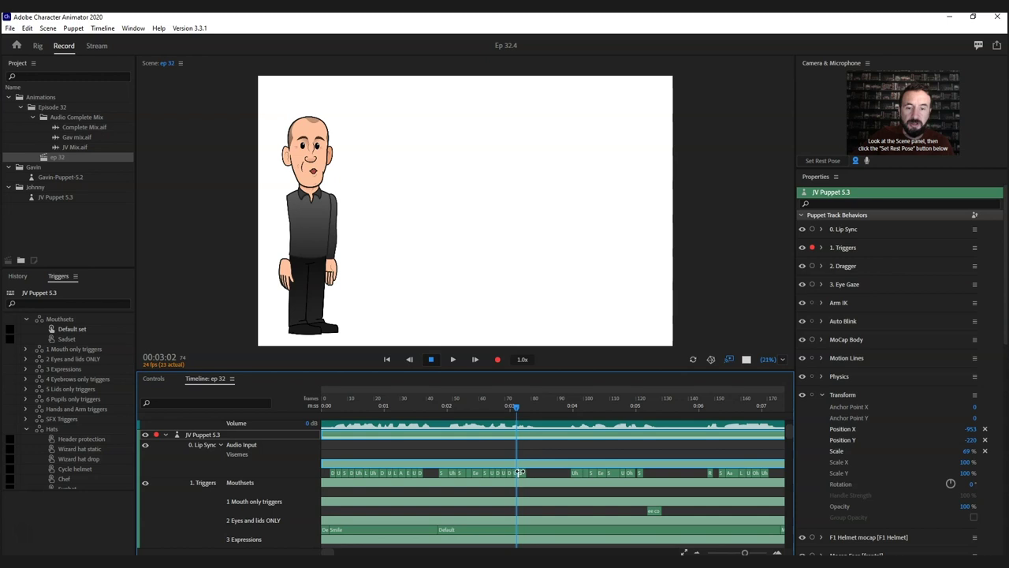
left_click_drag(520, 472, 24, 538)
left_click_drag(550, 468, 525, 405)
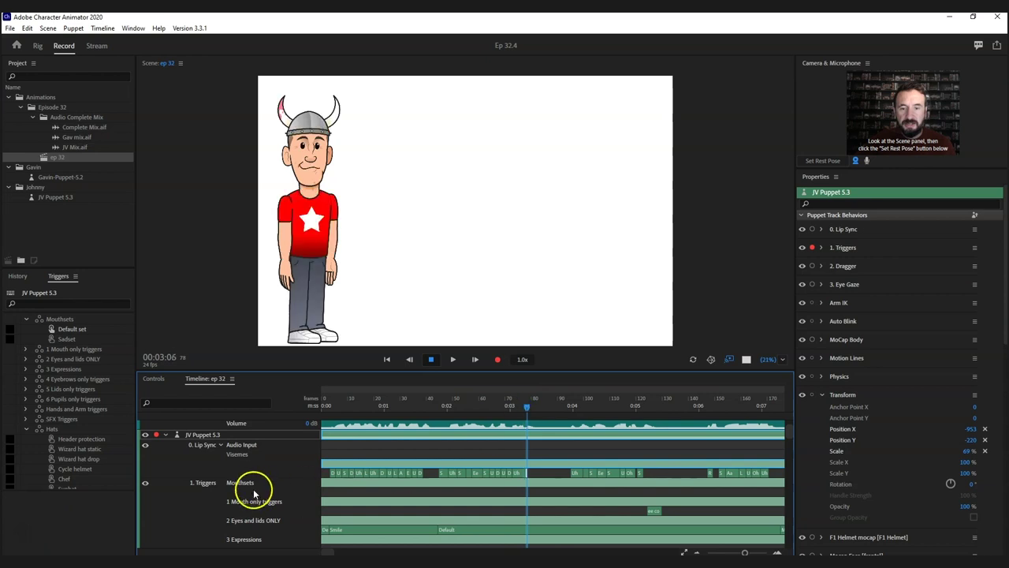
- Add an s copy trigger at 00:03:06 on the 1 Mouth only triggers track and lengthen its clip slightly
right_click(528, 514)
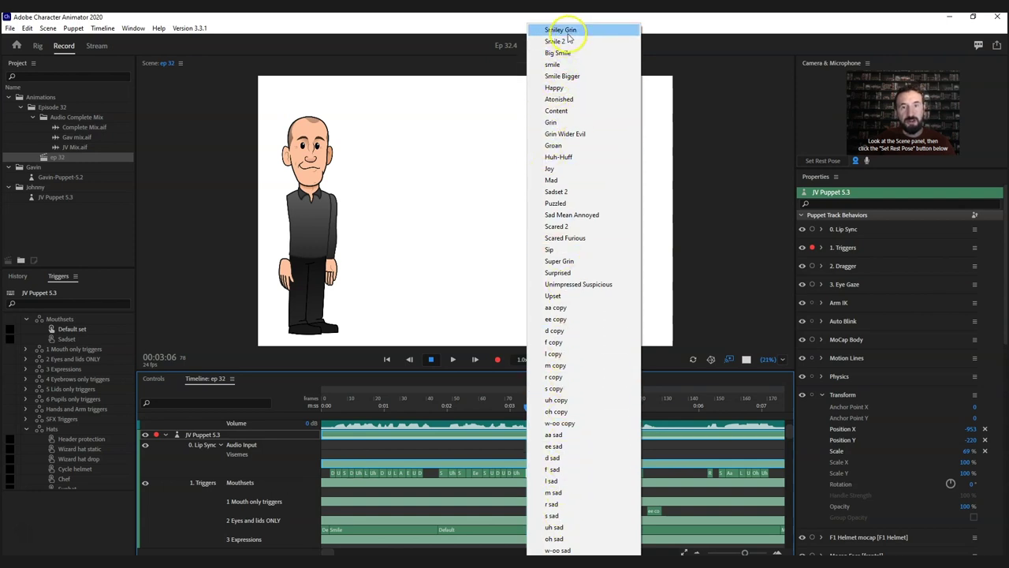
left_click(521, 513)
right_click(529, 513)
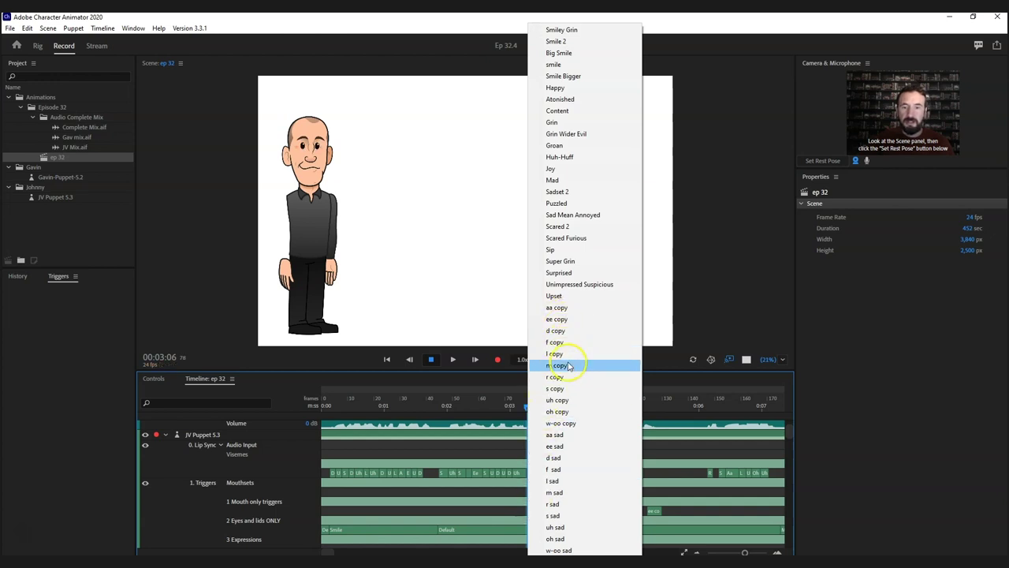
left_click(569, 387)
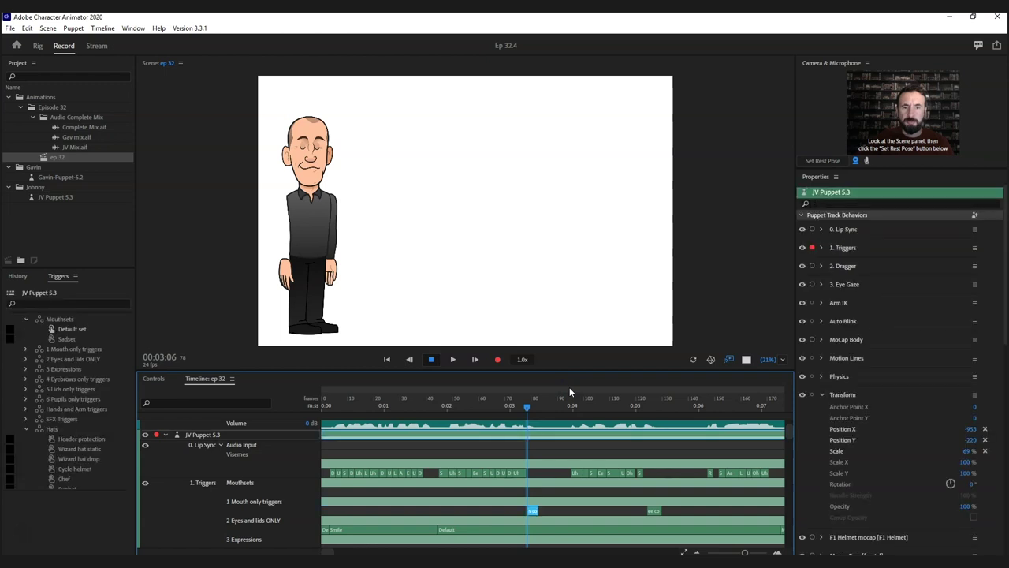
left_click(549, 511)
left_click(548, 513)
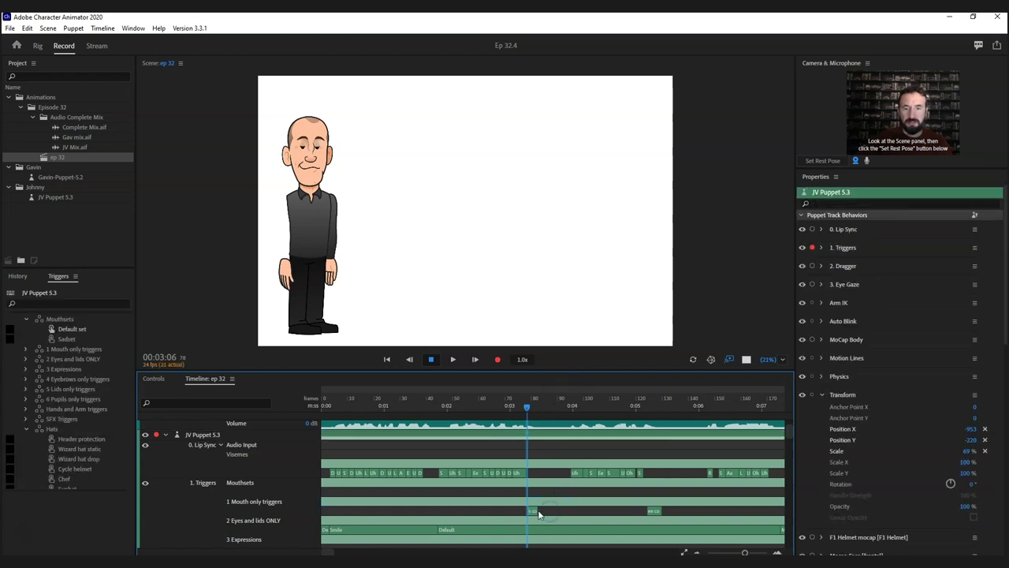
- Play the scene from 00:01:21 to 00:05:23 to check the added mouth trigger between the words
left_click(511, 407)
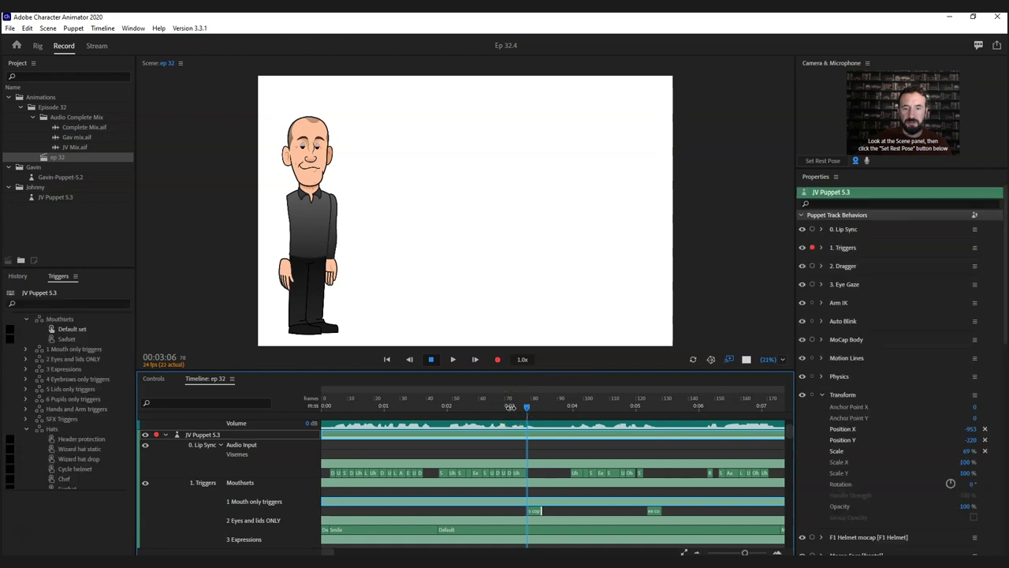
left_click(443, 406)
left_click_drag(466, 409, 442, 415)
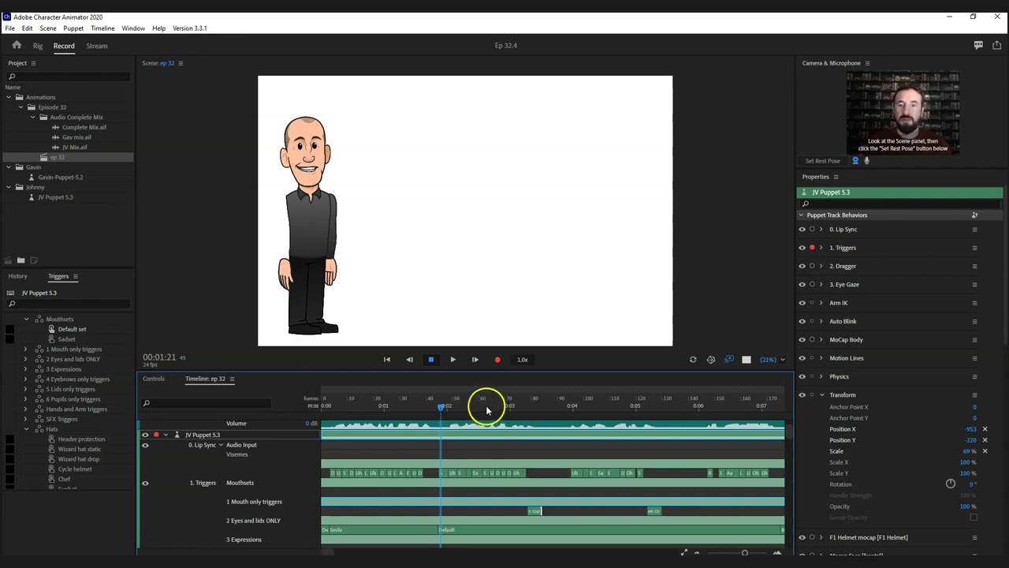
left_click(451, 358)
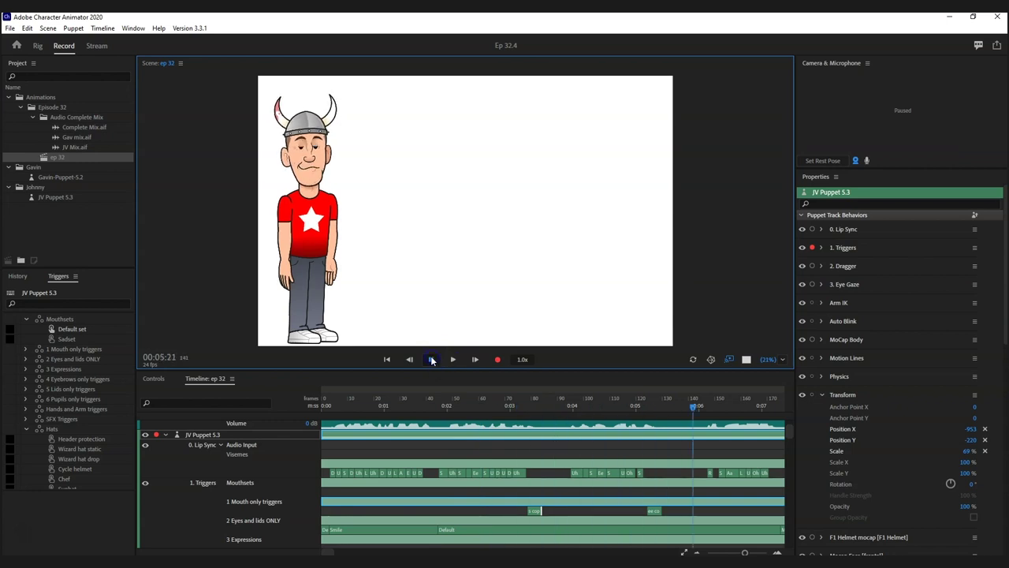
left_click(432, 360)
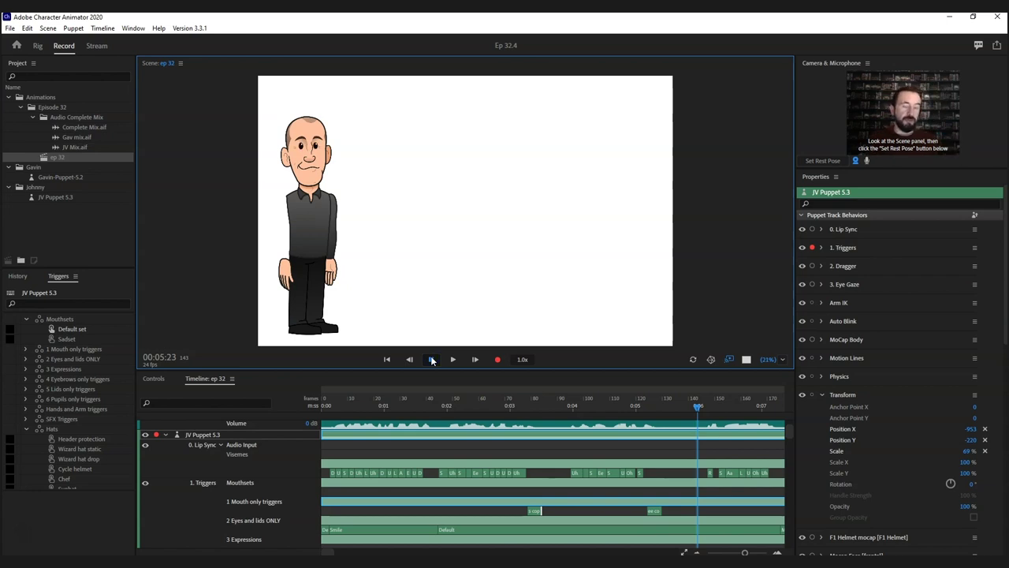
left_click(424, 352)
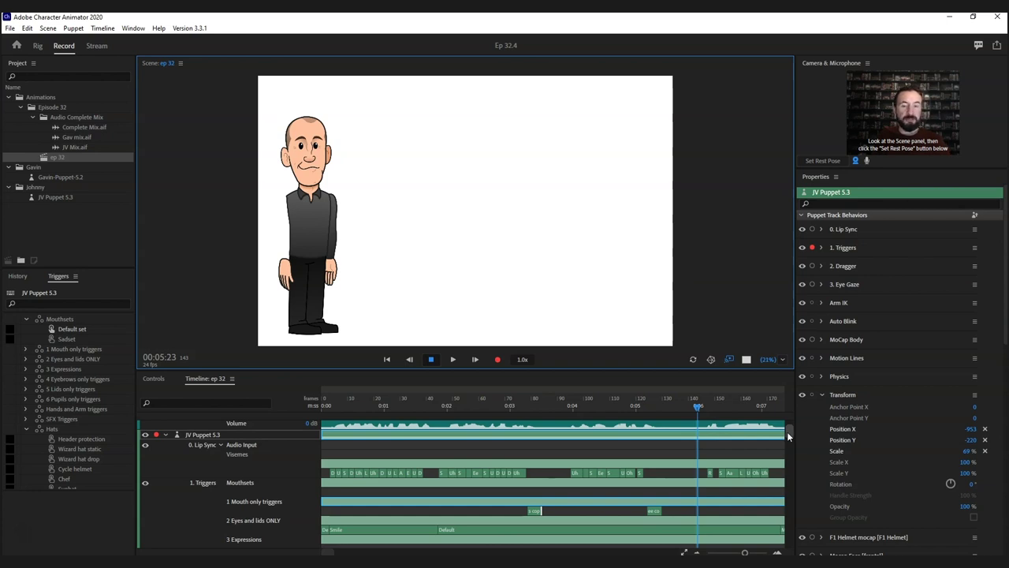
- Review the puppet's trigger tracks in the timeline from 00:00:03 and collapse the Right hands group
left_click(330, 405)
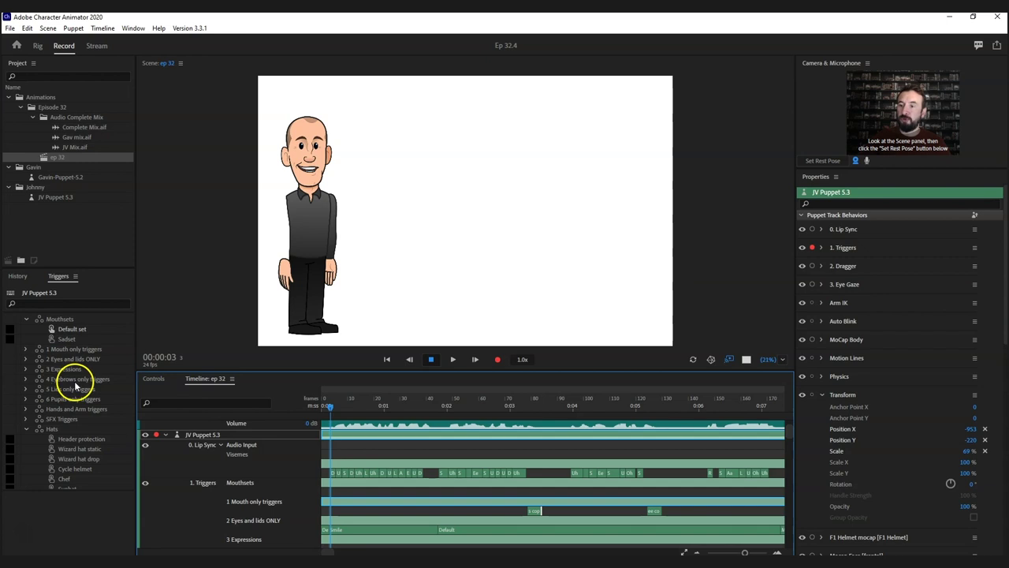
scroll(788, 428, "down", 1)
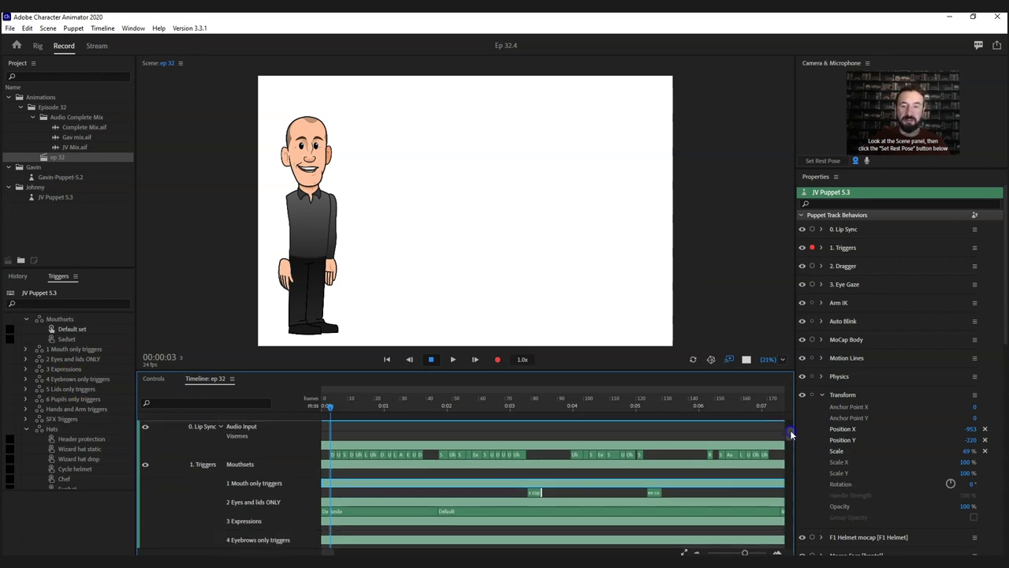
scroll(791, 432, "up", 1)
scroll(791, 431, "up", 1)
scroll(791, 445, "down", 6)
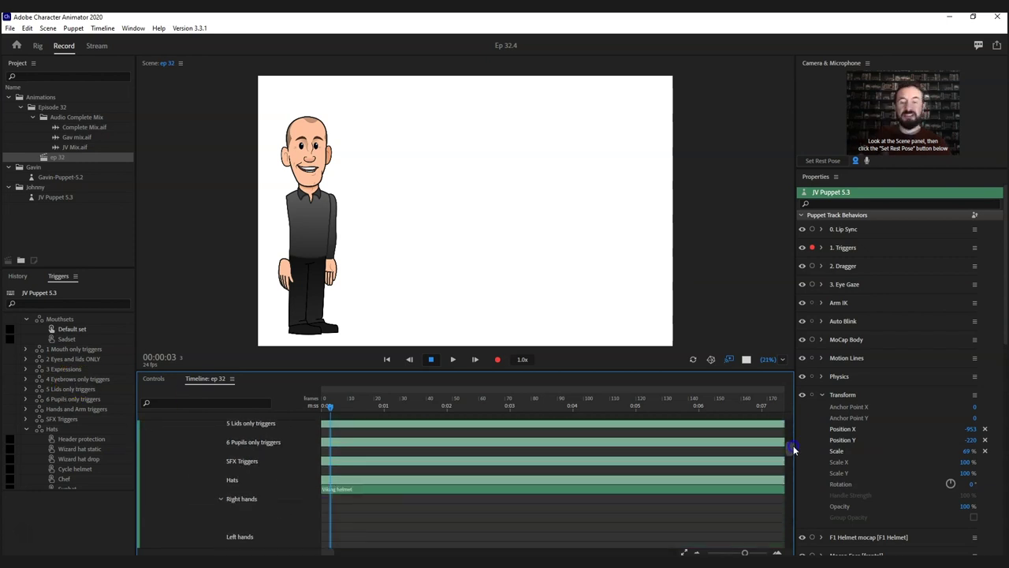
scroll(791, 448, "up", 2)
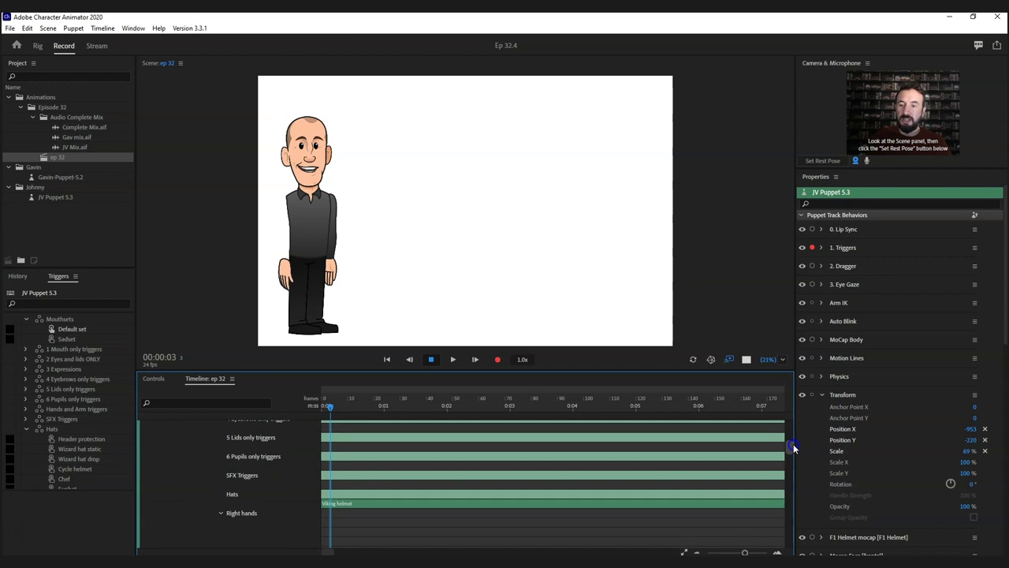
left_click(222, 513)
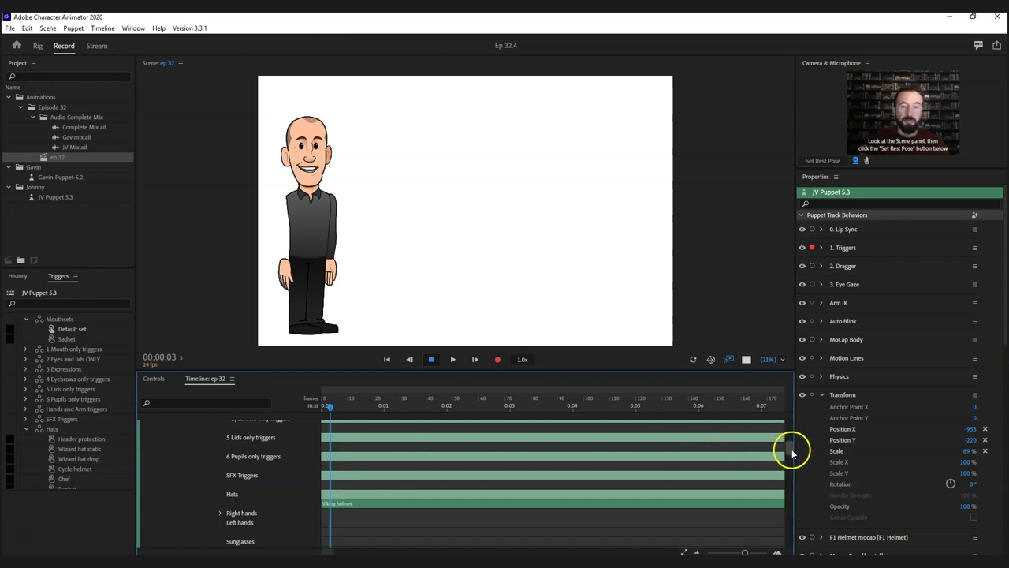
left_click_drag(788, 450, 792, 441)
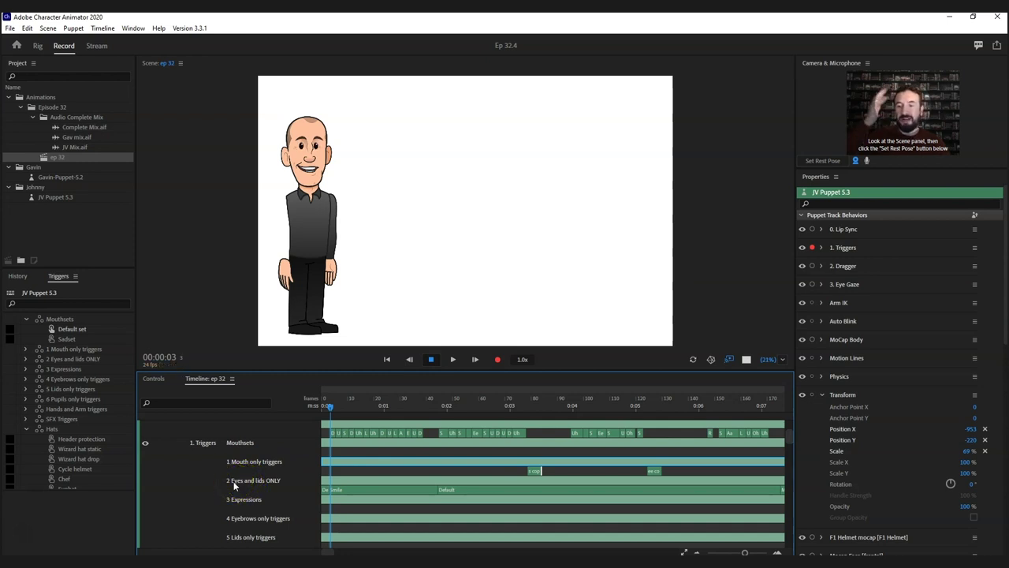
- Examine the trigger choices available for the Smile clip of 2 Eyes and lids ONLY and scrub to 00:00:12
right_click(383, 488)
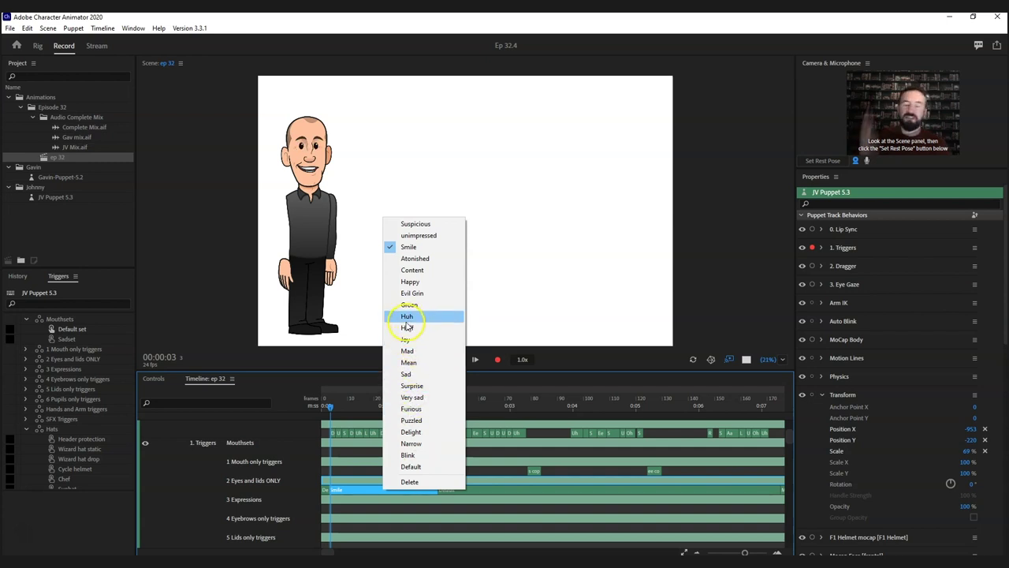
left_click(332, 407)
left_click_drag(340, 409, 354, 405)
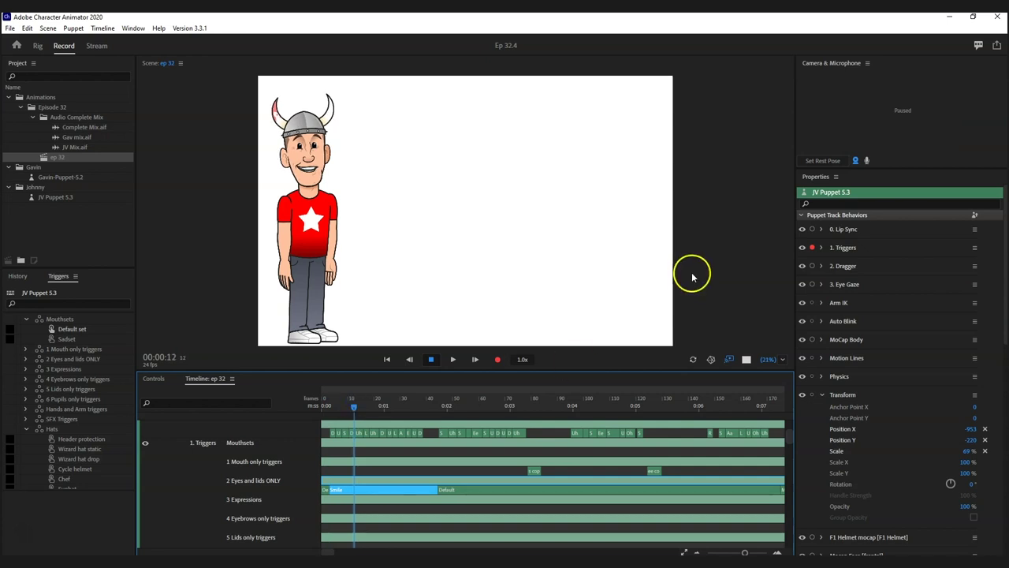
- Disarm the Triggers behavior for recording and scrub ahead in the timeline to 00:11:14
left_click(813, 248)
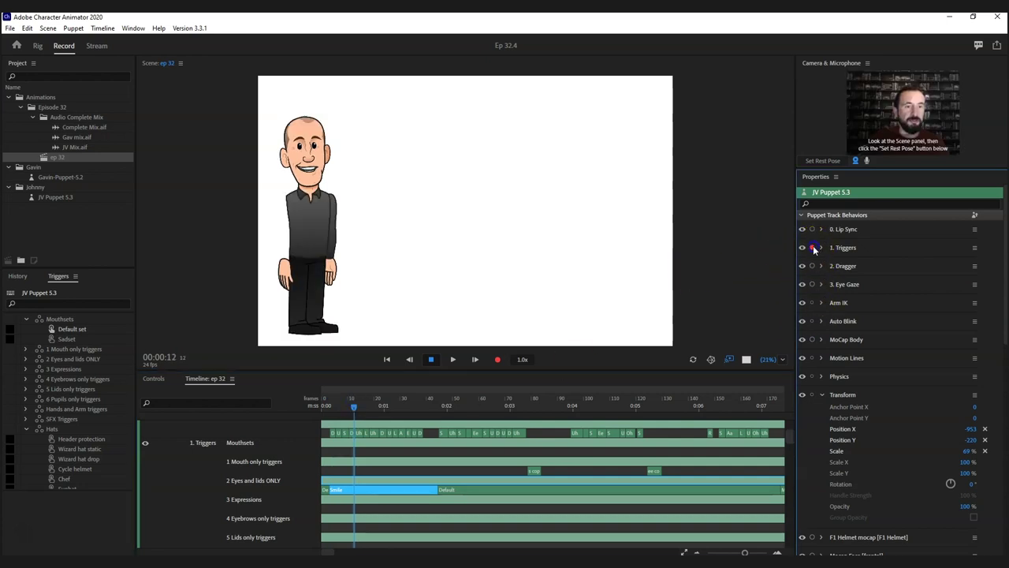
left_click(354, 402)
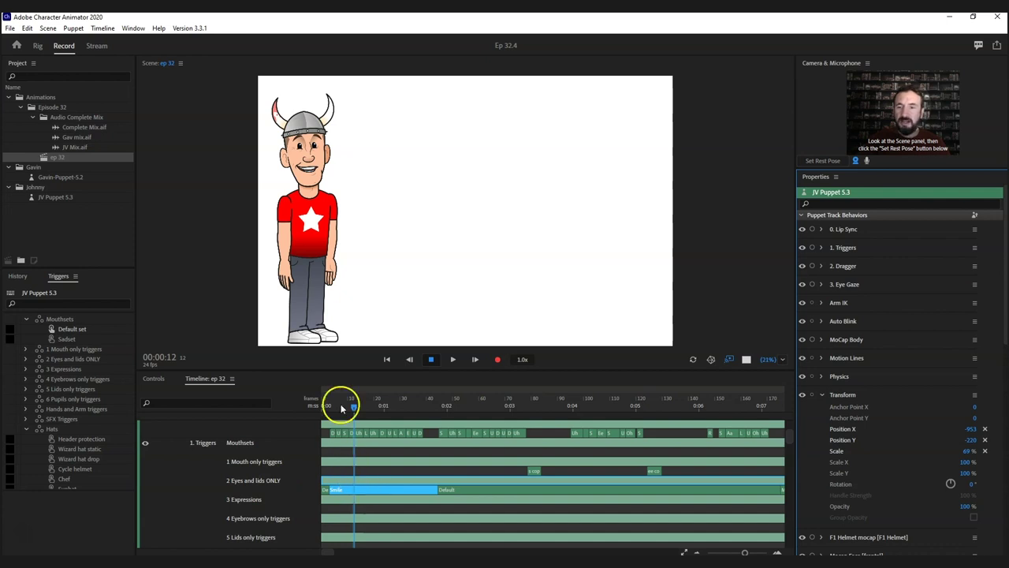
left_click_drag(357, 408, 469, 407)
left_click_drag(598, 406, 517, 414)
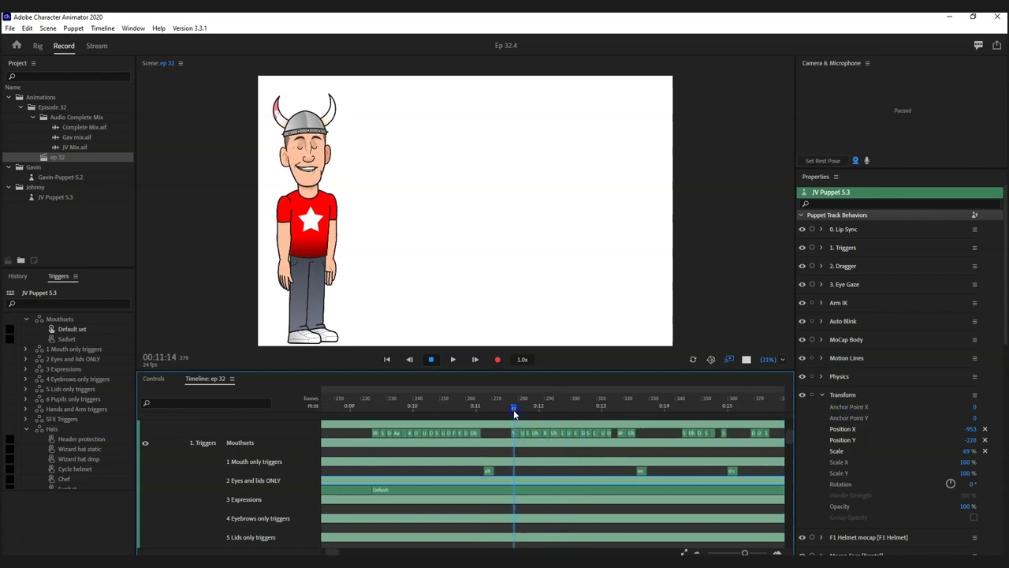
- Split the Default clip of 2 Eyes and lids ONLY at 00:11:14 and again shortly before 00:14
left_click(516, 489)
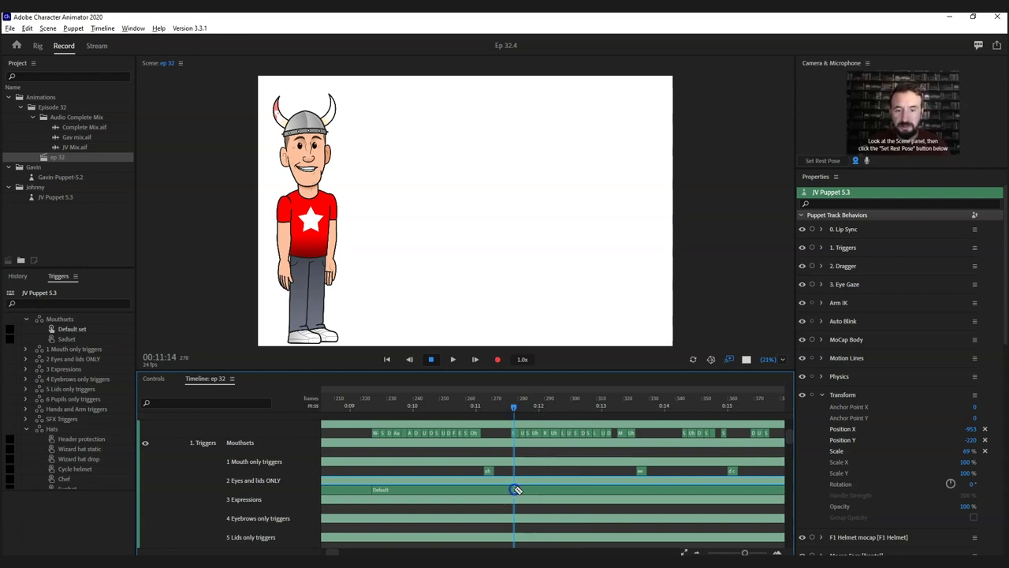
left_click(645, 488)
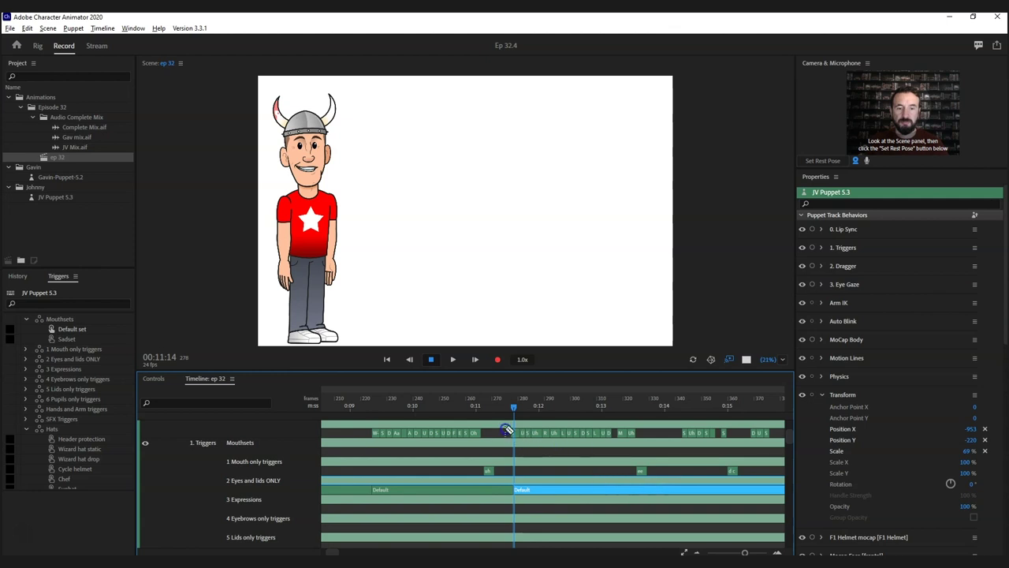
left_click_drag(508, 430, 623, 428)
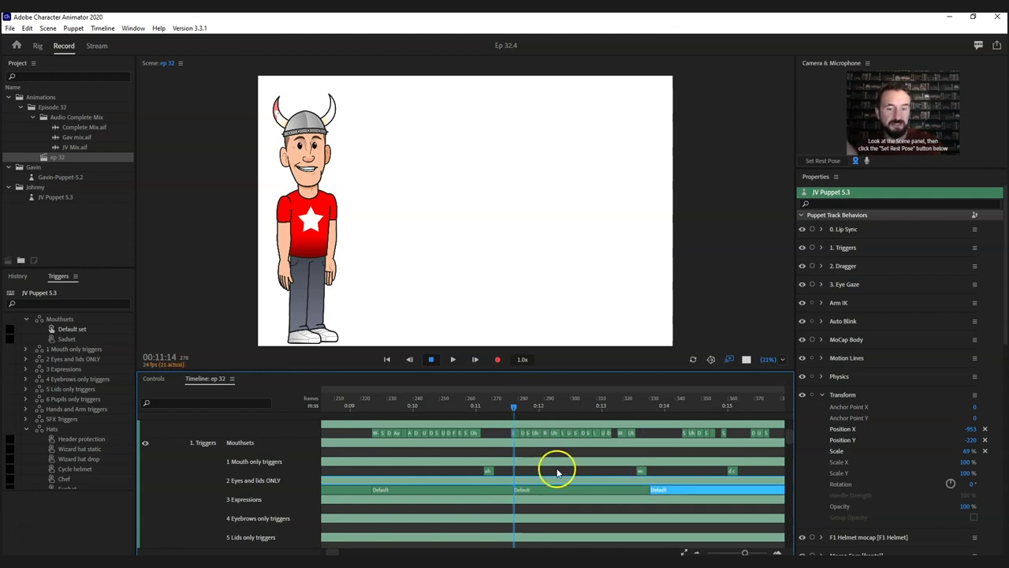
- Change the middle Default segment starting at 00:11:14 to the Evil Grin trigger
right_click(528, 486)
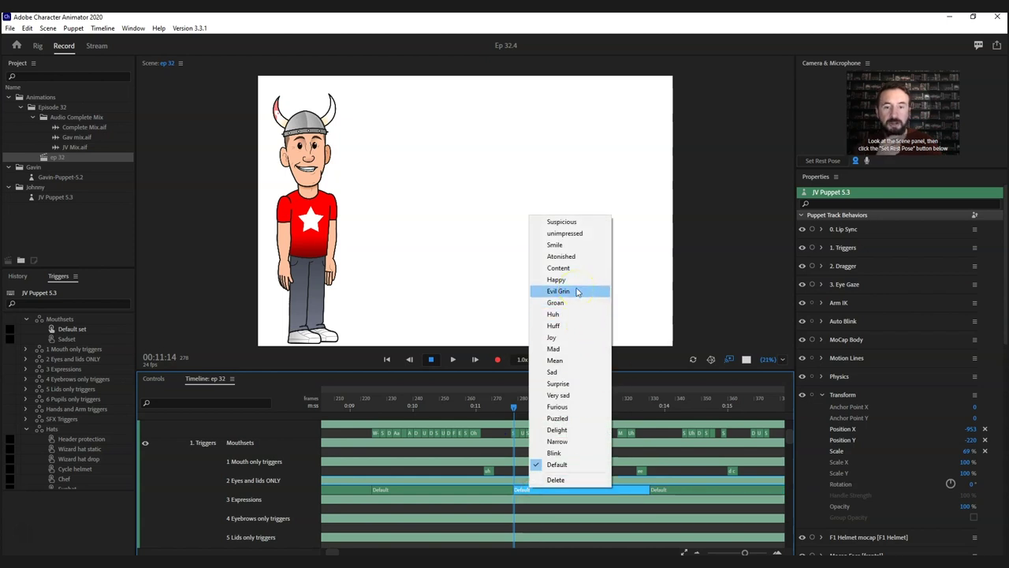
left_click(576, 291)
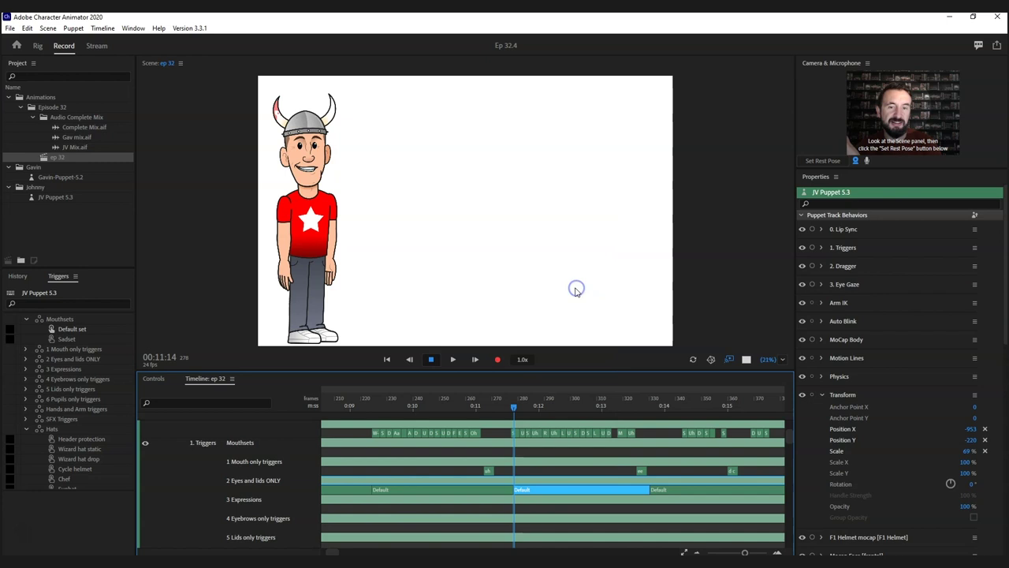
left_click_drag(575, 291, 559, 331)
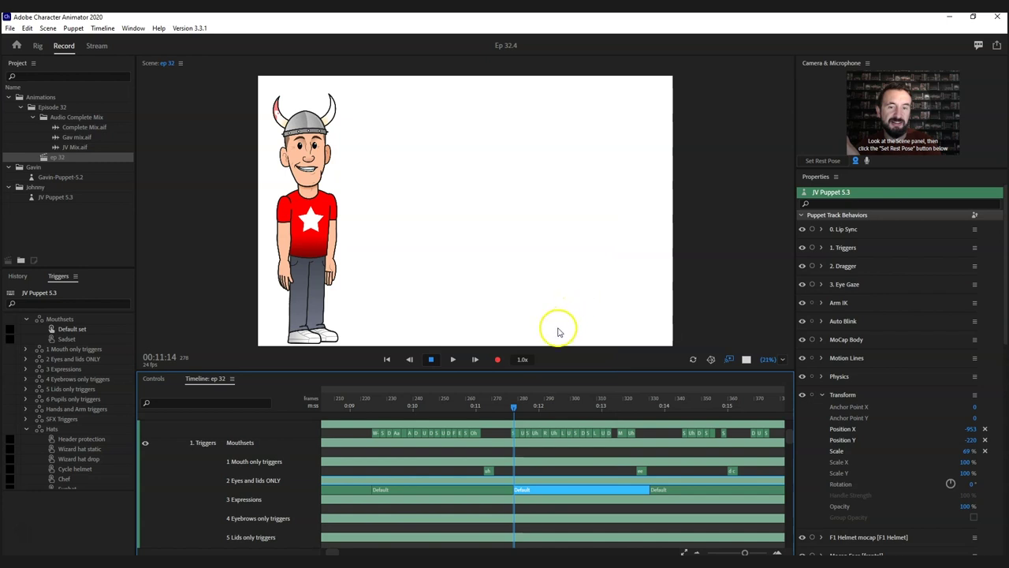
- Scrub across the Evil Grin segment to 00:14:16 and back to 00:14:05 to preview the expression
left_click(502, 409)
left_click_drag(510, 408, 709, 412)
left_click(709, 432)
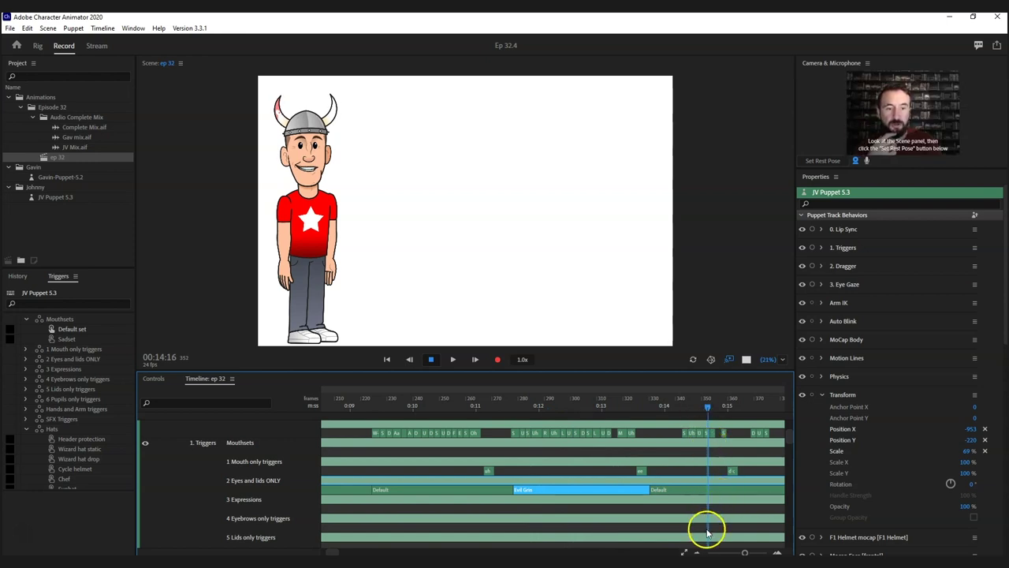
left_click(681, 405)
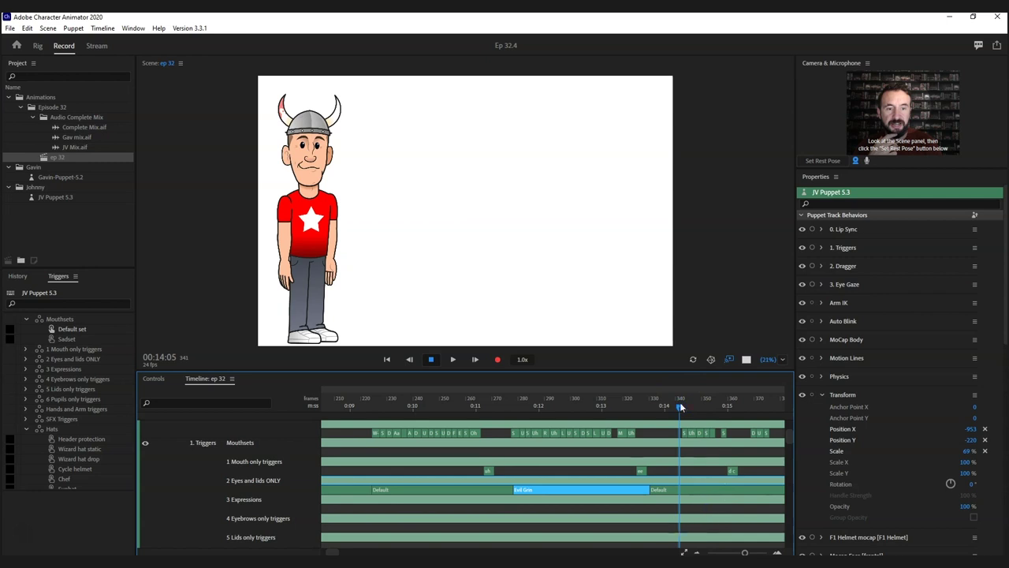
- Add an Arch trigger to 4 Eyebrows only triggers at 00:14:05 and extend it to just past the 0:15 mark
right_click(679, 527)
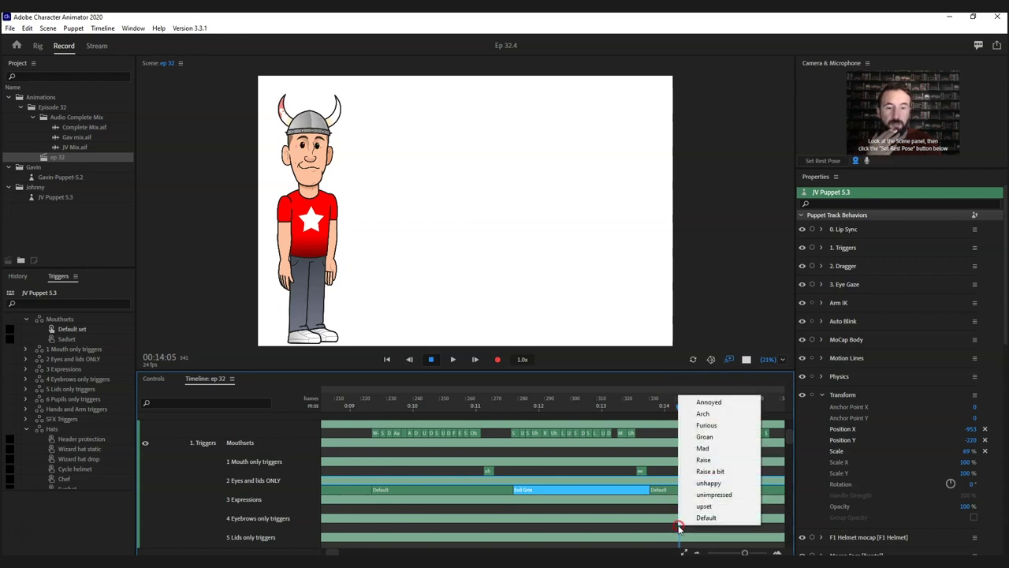
left_click(698, 416)
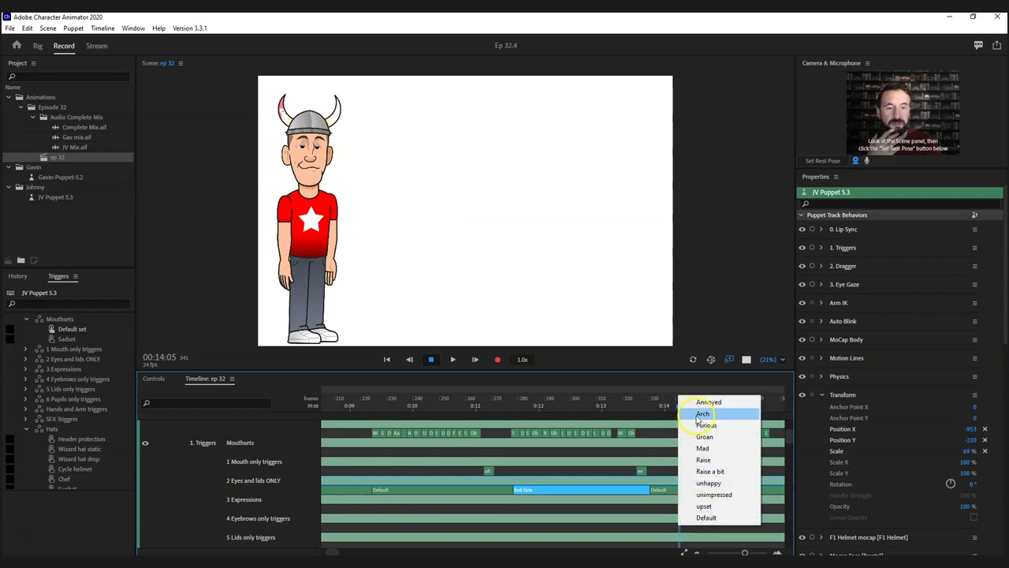
left_click(716, 524)
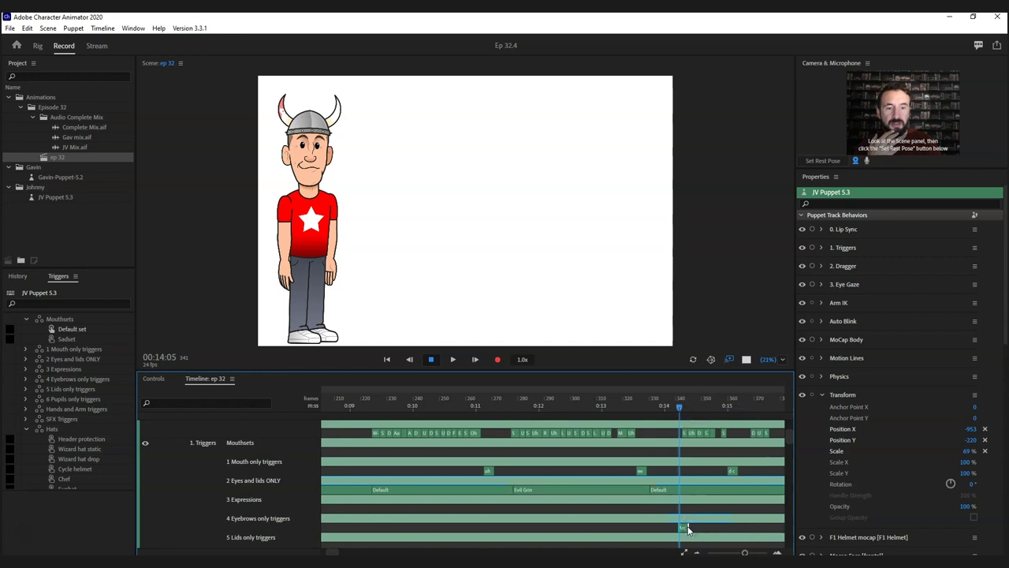
left_click_drag(727, 525, 741, 526)
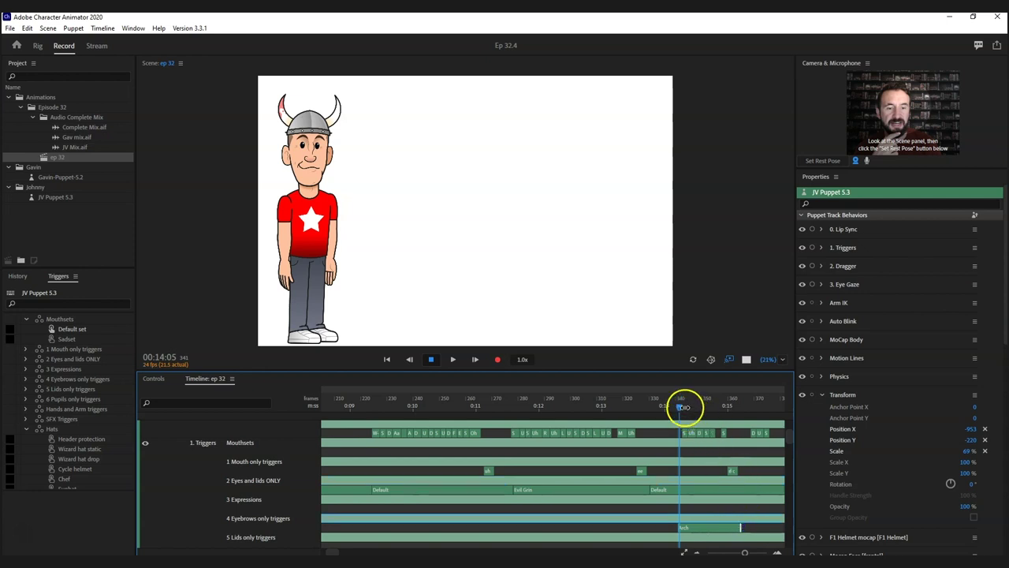
- Scrub back and forth across the Arch eyebrow clip to preview it, ending at 00:13:21
mouse_move(681, 405)
left_mouse_down()
mouse_move(715, 407)
mouse_move(672, 412)
mouse_move(743, 402)
mouse_move(665, 407)
left_mouse_up()
left_click(670, 406)
left_click_drag(733, 414, 674, 410)
left_click(660, 417)
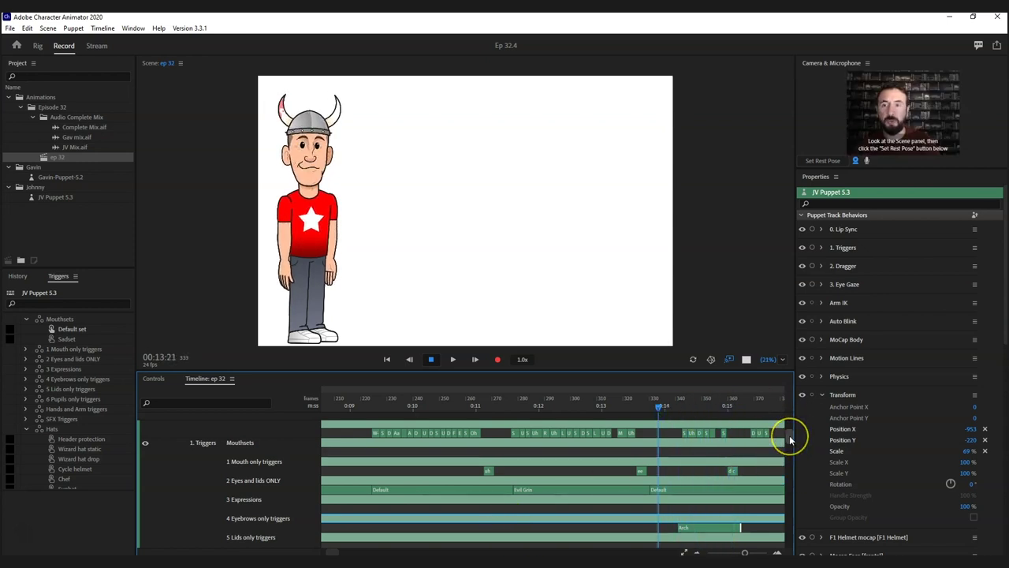
- Switch the Hats clip through Golf vizor, Sunhat and Wizard hat drop, finishing on Header protection
left_click_drag(789, 435, 791, 448)
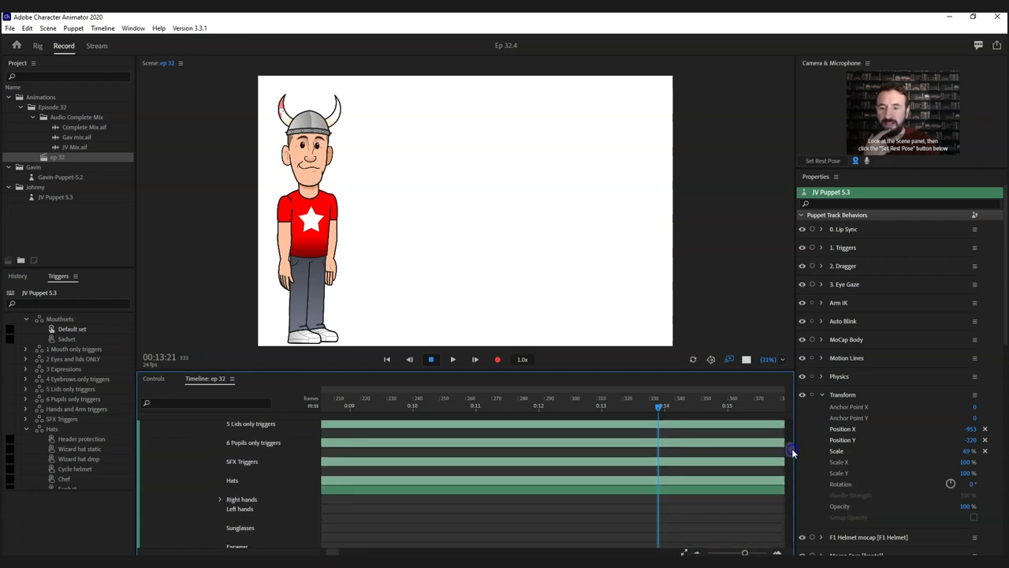
right_click(614, 489)
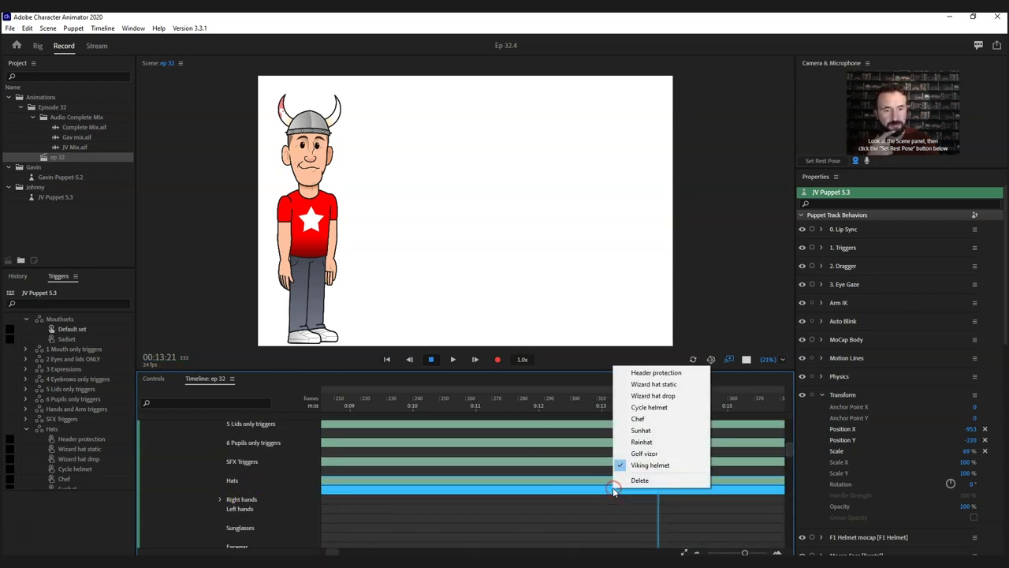
left_click(651, 455)
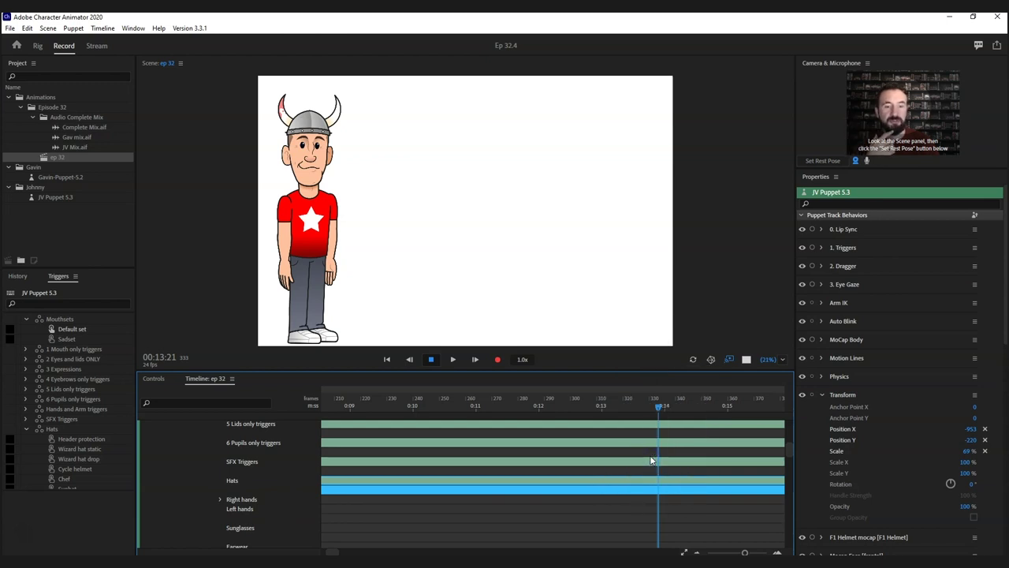
right_click(662, 491)
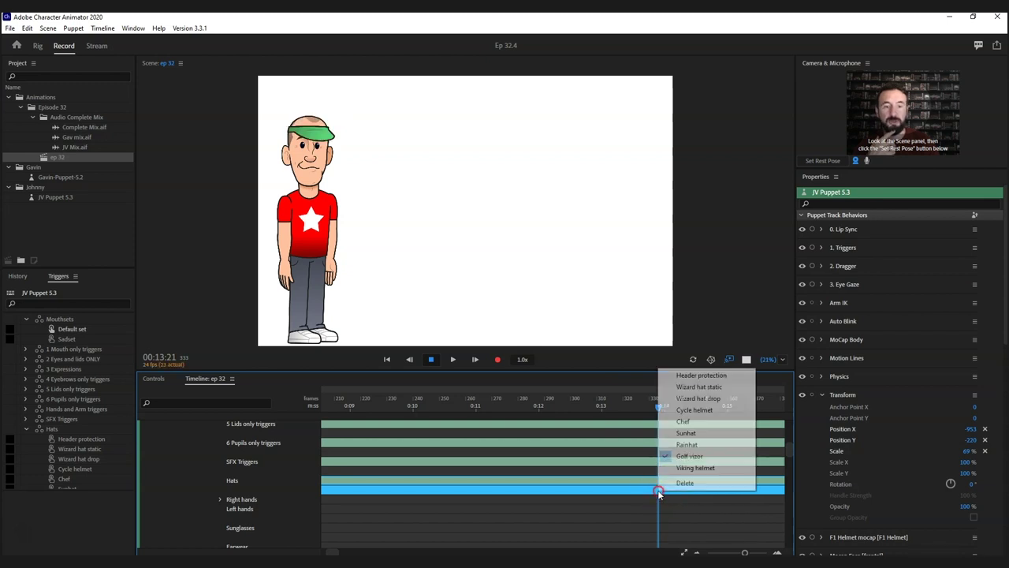
left_click(683, 433)
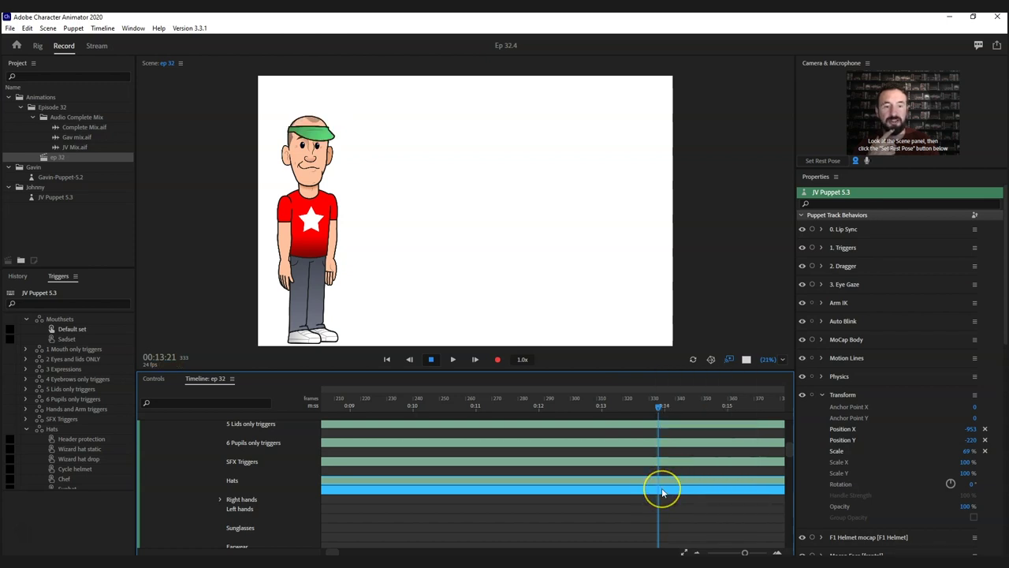
right_click(661, 488)
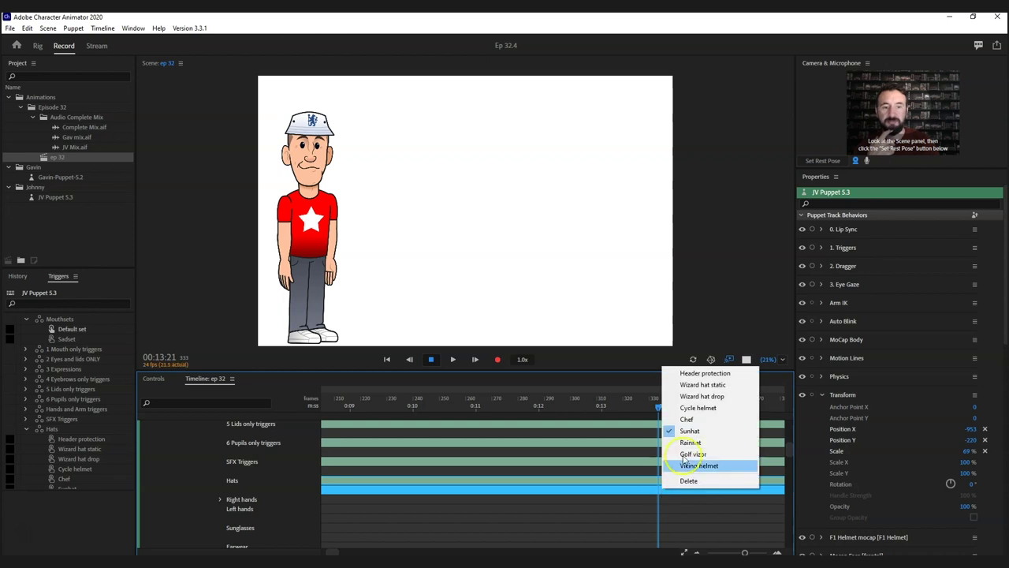
left_click(694, 397)
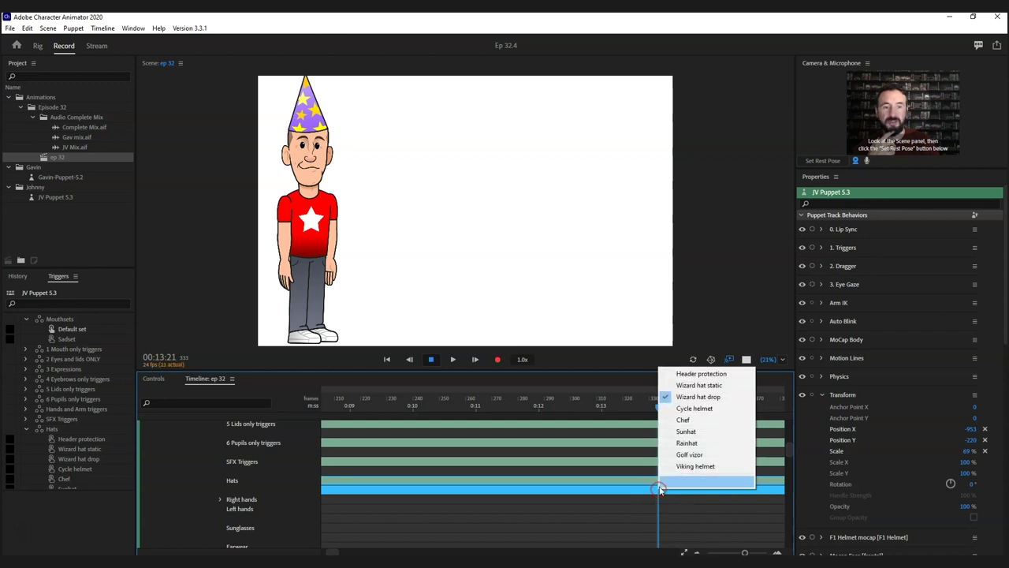
left_click(709, 376)
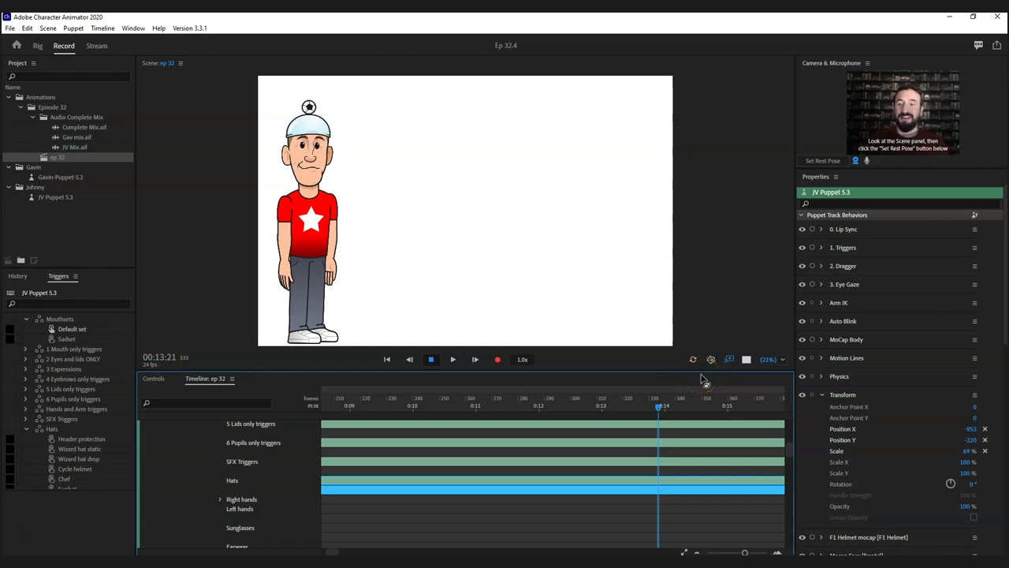
- Add a Love trigger to 3 Expressions near 00:11:15, extend it to just past 0:13, and preview it at 00:12:11
left_click_drag(788, 454, 789, 445)
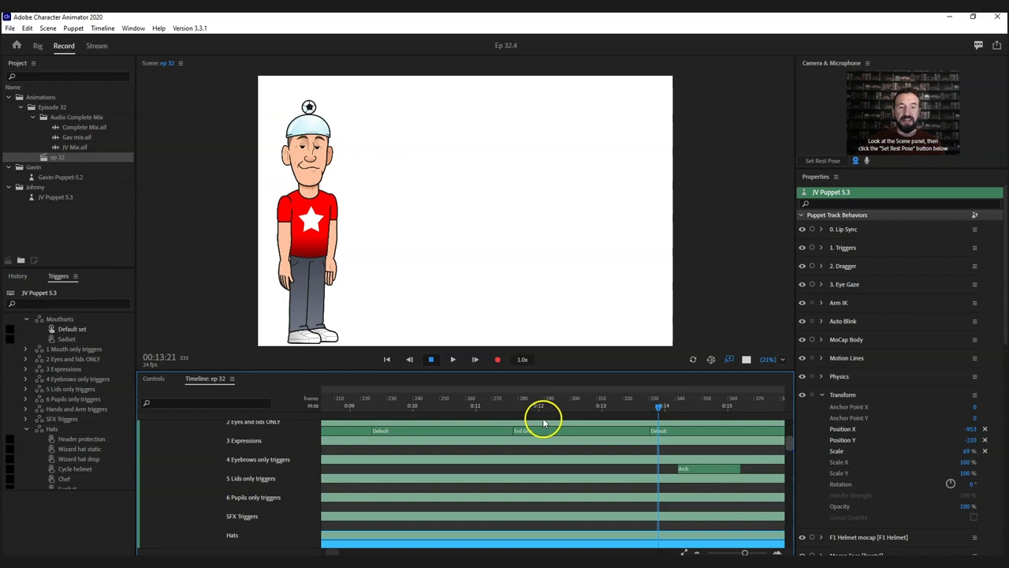
left_click(485, 400)
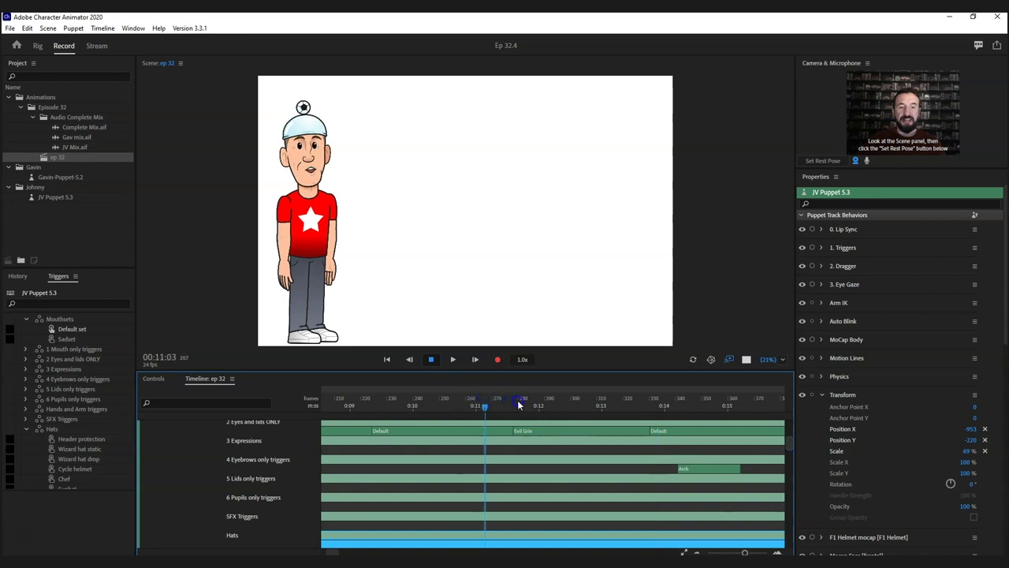
left_click(518, 399)
left_click(527, 436)
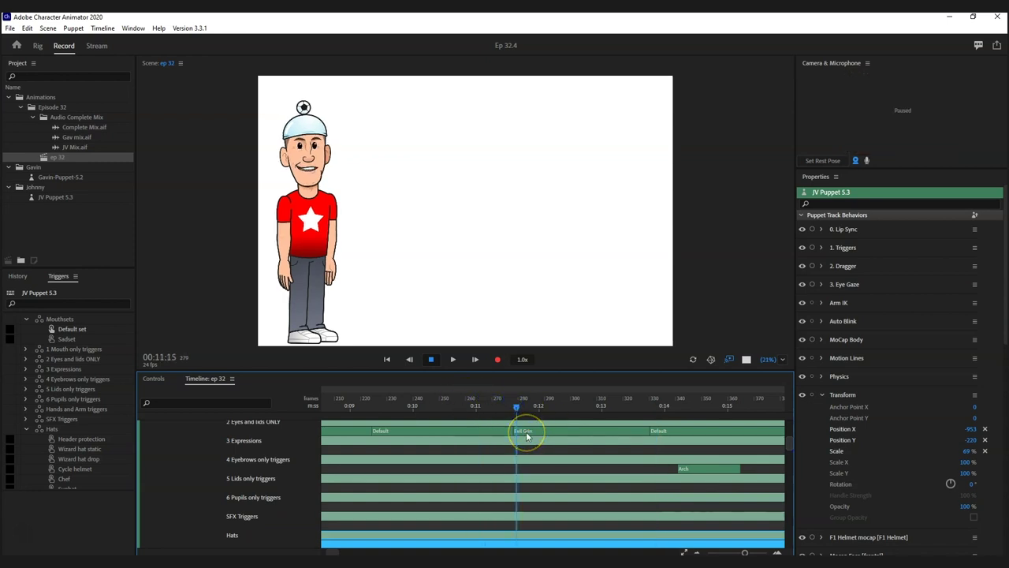
left_click(519, 442)
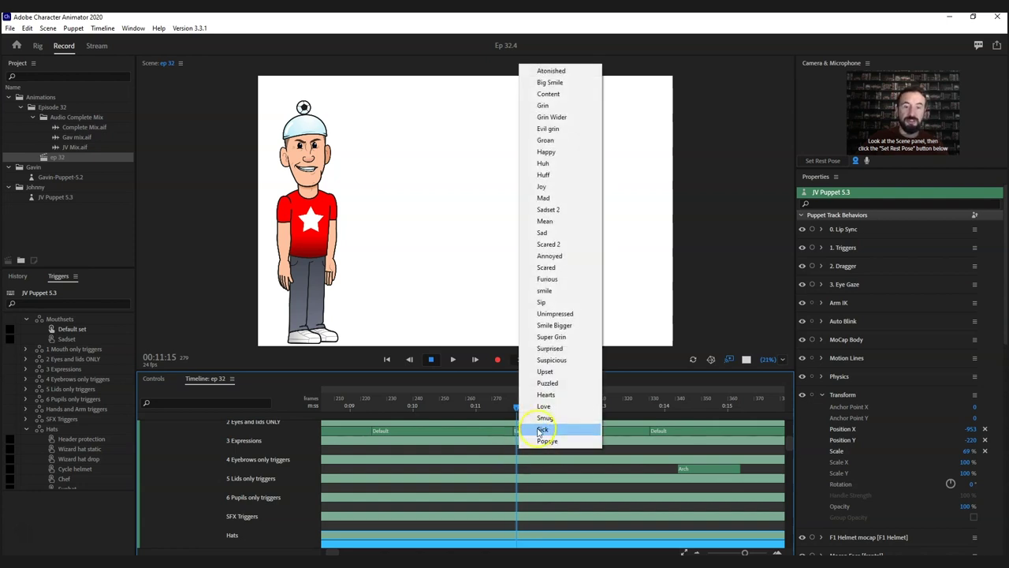
left_click(548, 406)
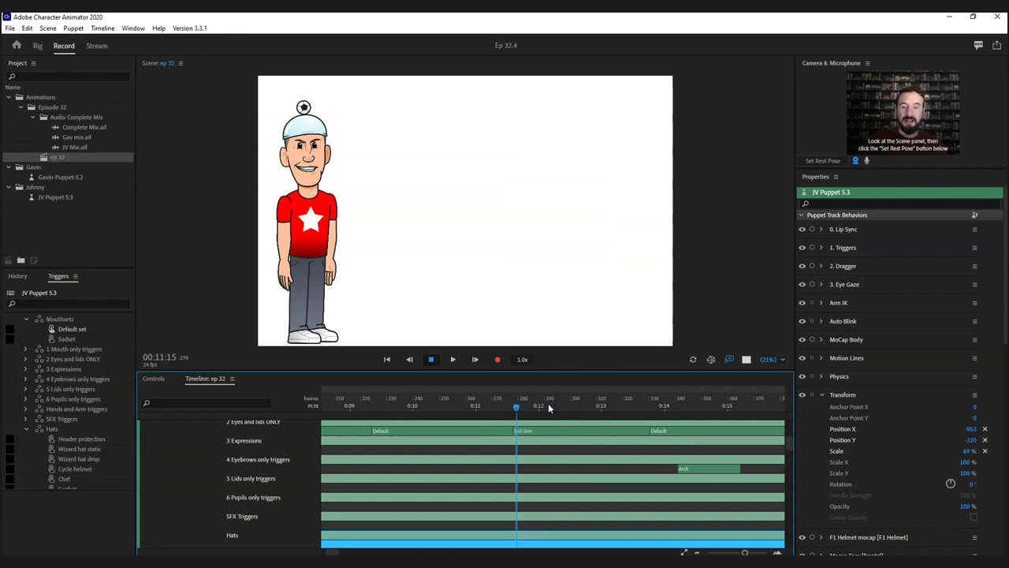
left_click_drag(534, 433, 612, 451)
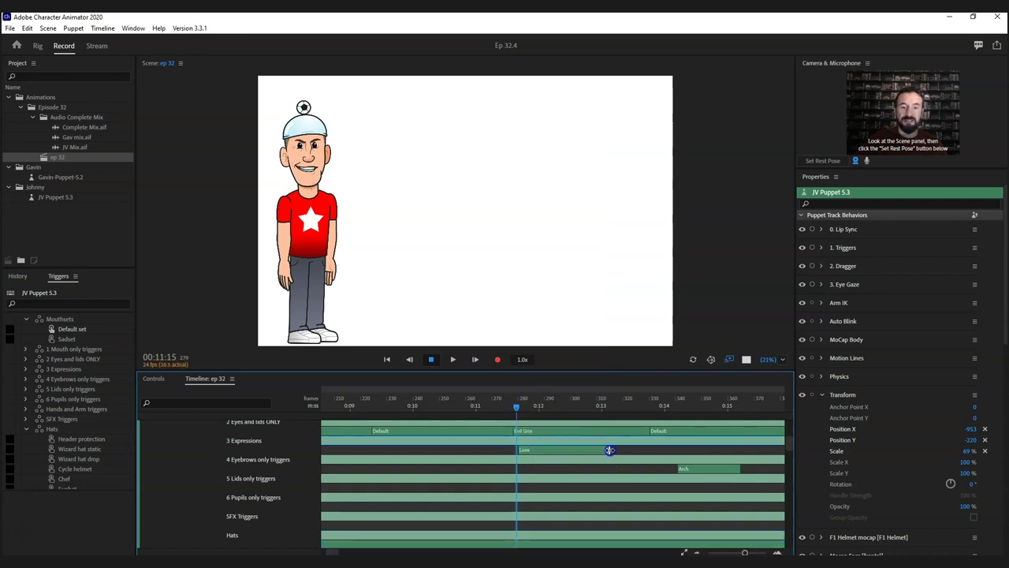
left_click(502, 406)
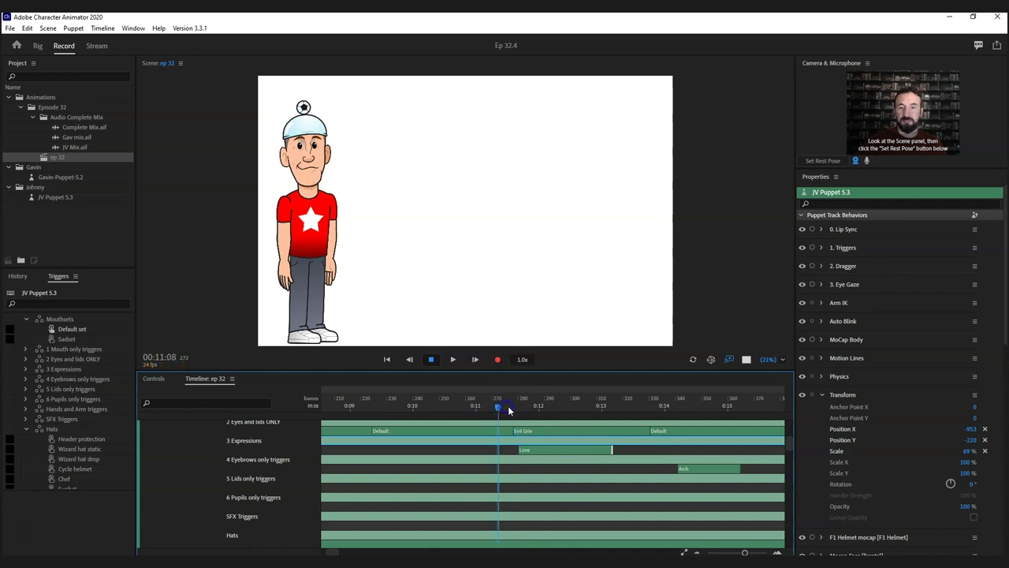
left_click_drag(537, 408, 570, 416)
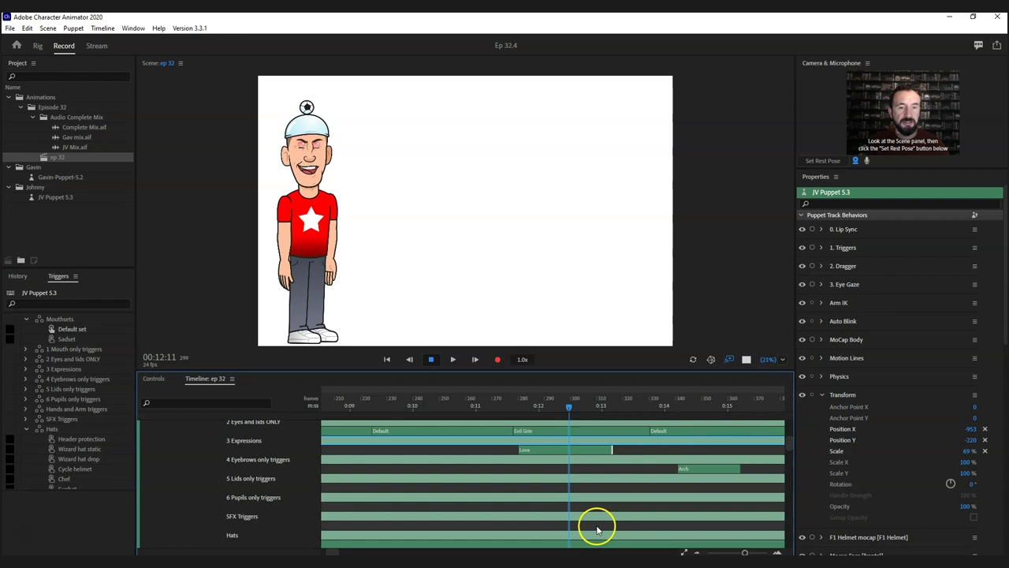
- Arm MoCap Body, Mocap Face, Mocap Ears and Mocap hair for recording
left_click(813, 340)
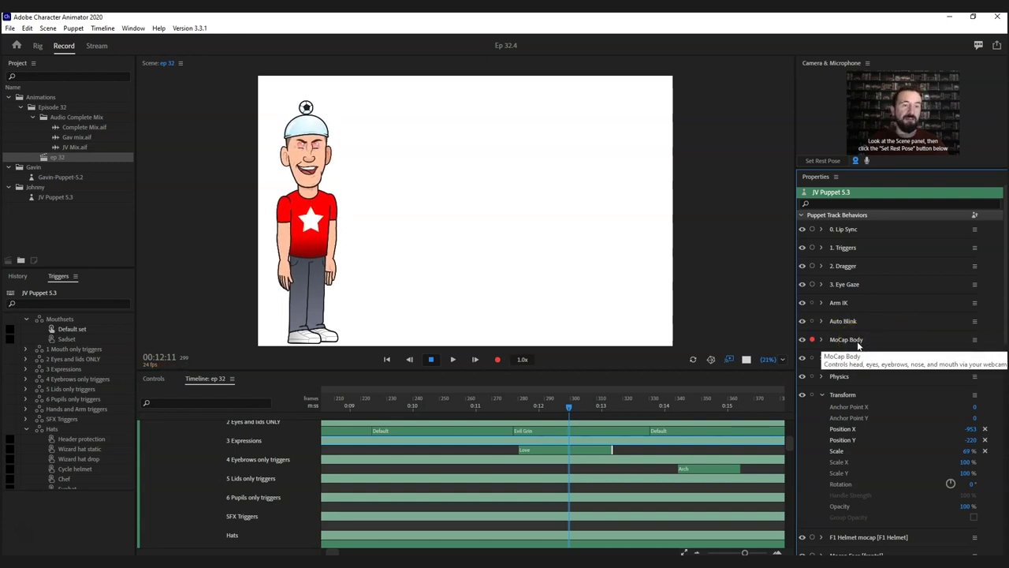
scroll(1001, 308, "down", 2)
scroll(1006, 321, "down", 4)
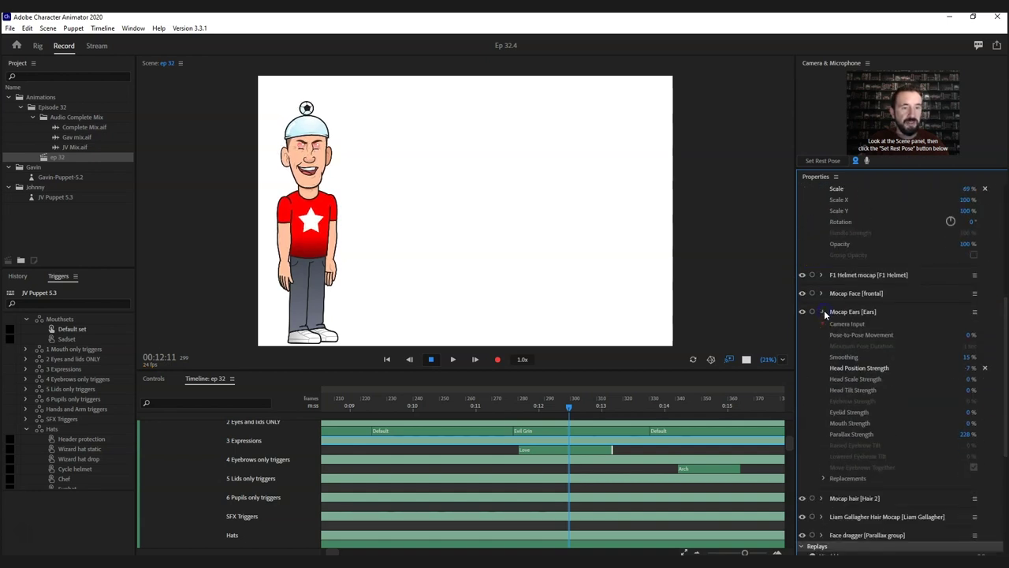
left_click(821, 313)
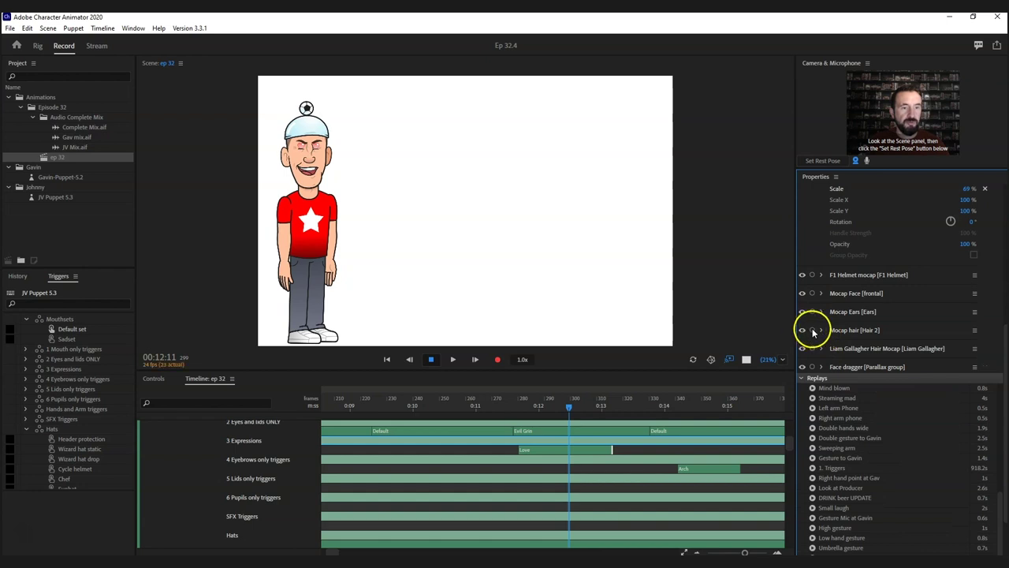
left_click(812, 294)
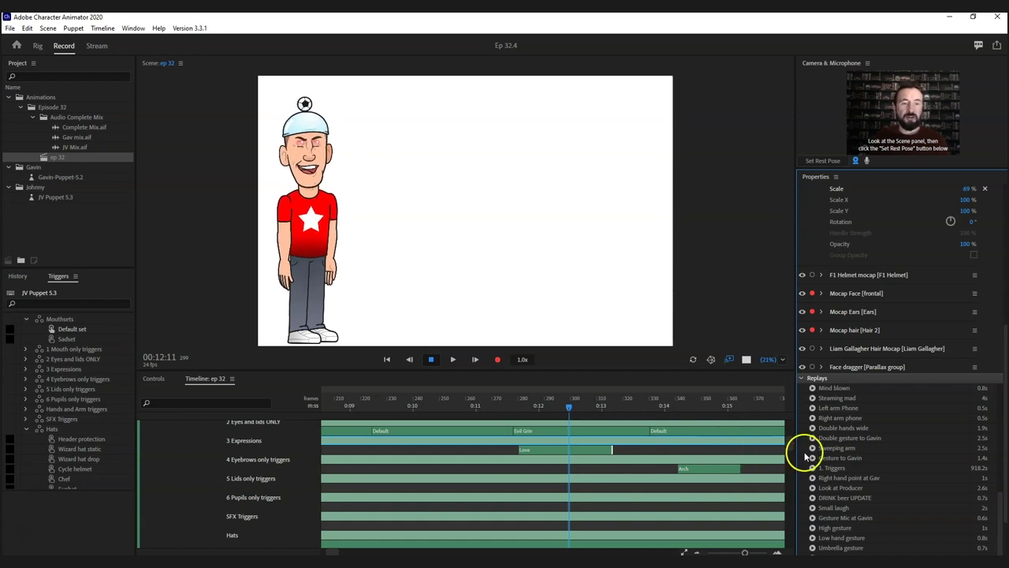
- Record a camera motion-capture take from 00:12:11 and stop it at 00:33:11
scroll(619, 428, "up", 5)
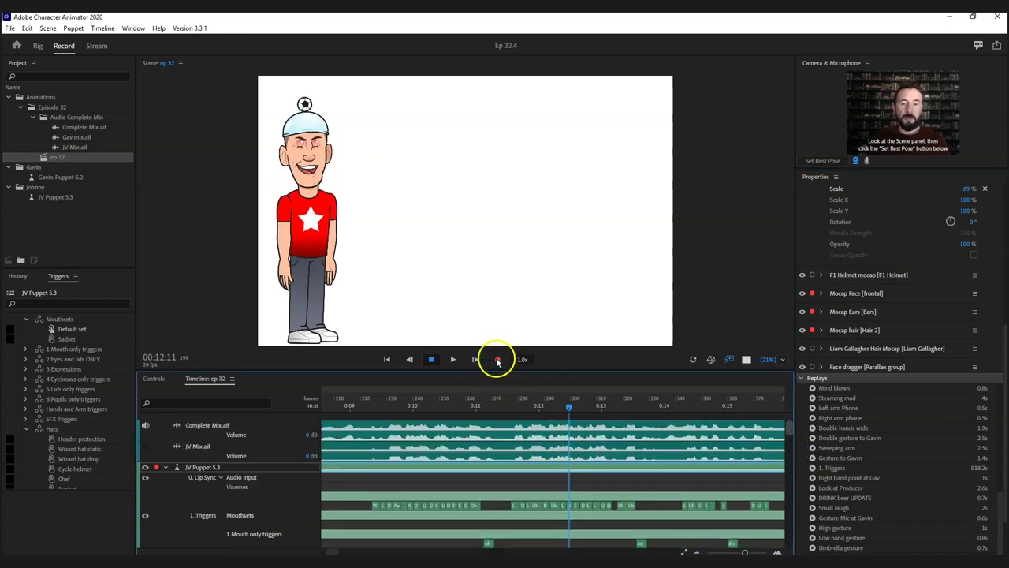
left_click(497, 359)
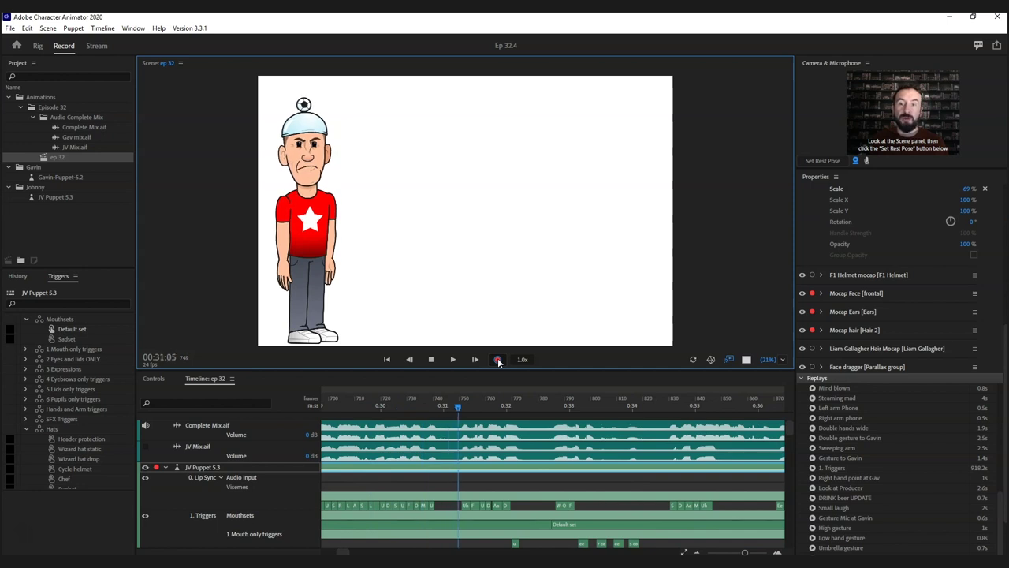
left_click(499, 359)
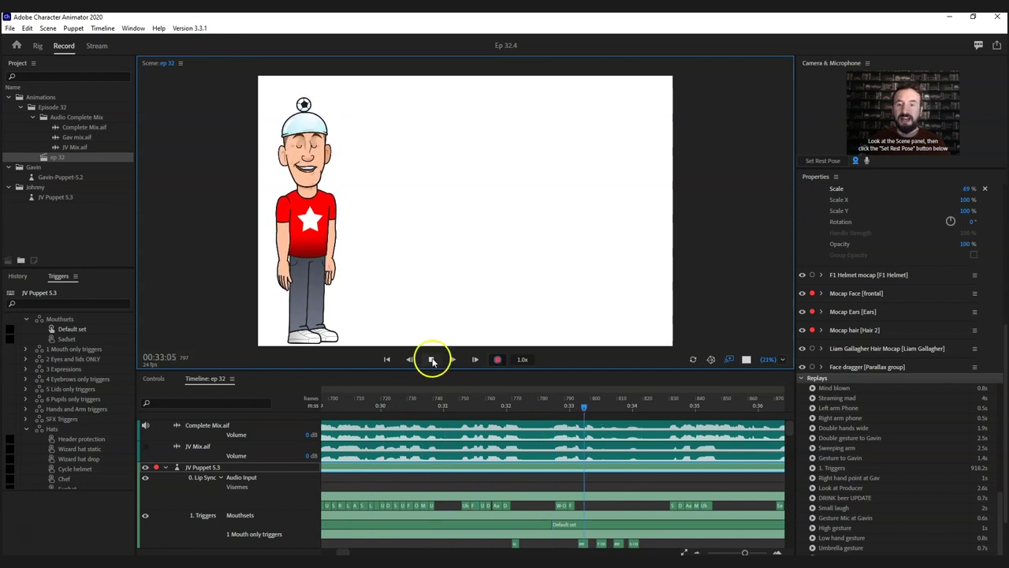
left_click(432, 360)
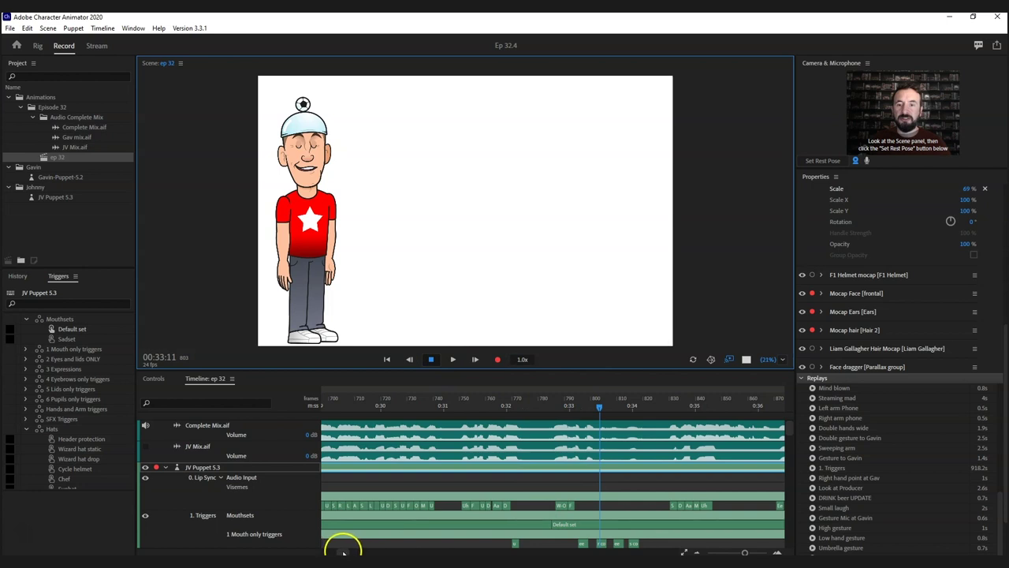
- Examine the recorded camera takes on the mocap tracks and scrub through the scene to 02:39:21
scroll(347, 550, "down", 5)
left_click(646, 404)
left_click_drag(744, 551, 724, 553)
left_click(461, 406)
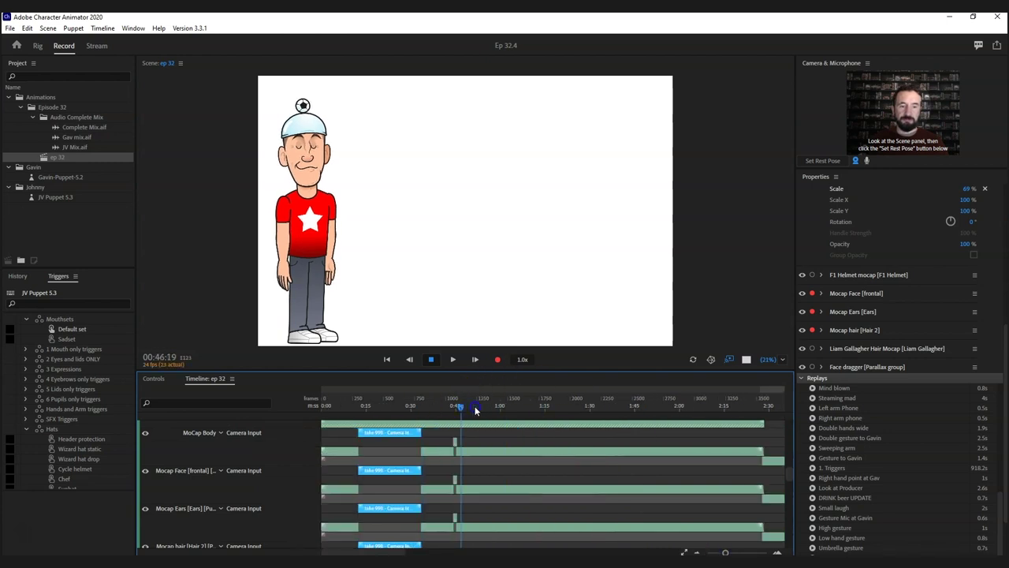
left_click_drag(561, 408, 425, 416)
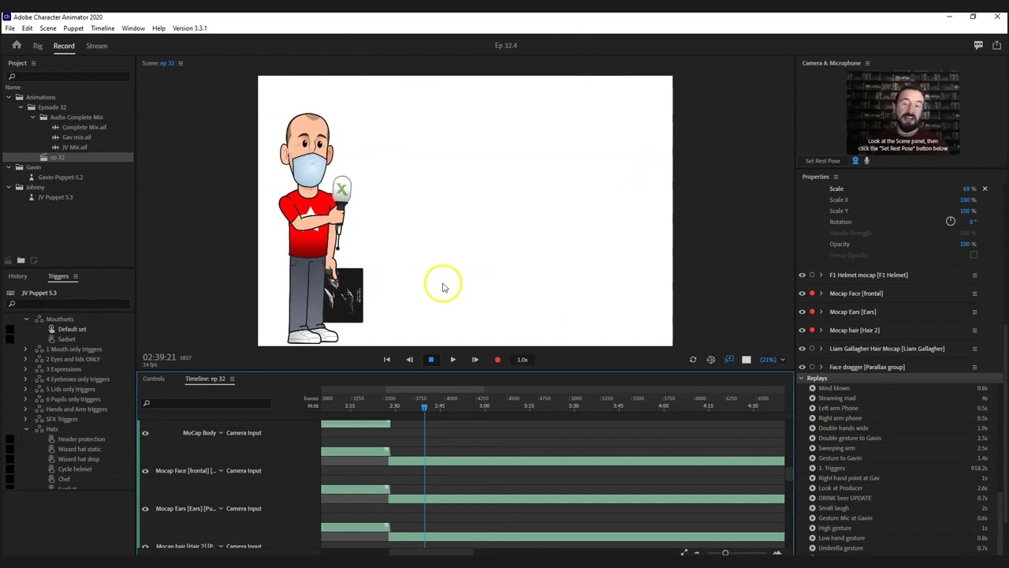
- Preview the rest of the scene up to 07:20:20 and return to 03:16:09
left_click_drag(438, 552, 509, 552)
left_click(401, 401)
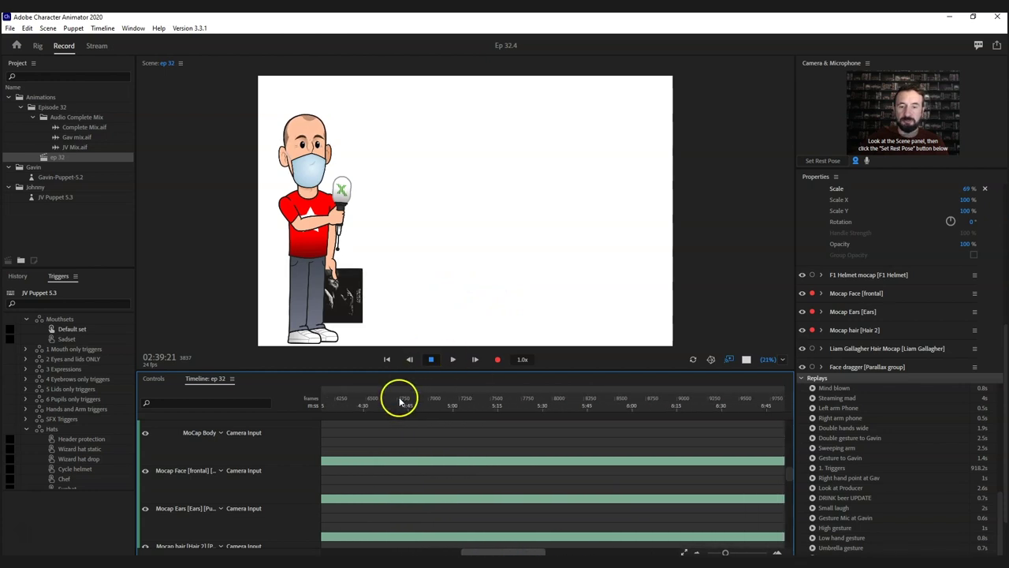
left_click_drag(421, 403, 592, 404)
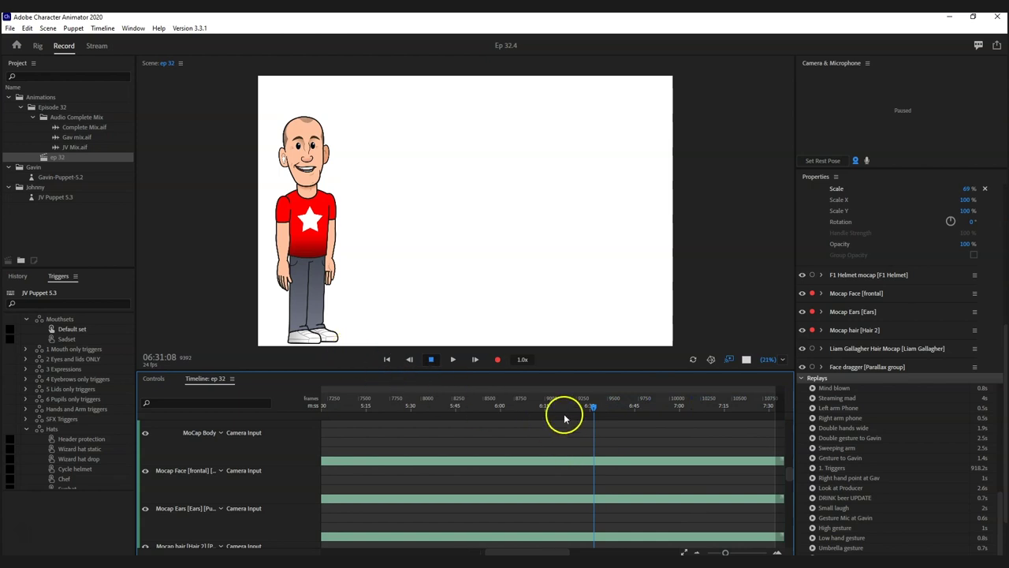
left_click(595, 404)
left_click_drag(659, 402, 742, 394)
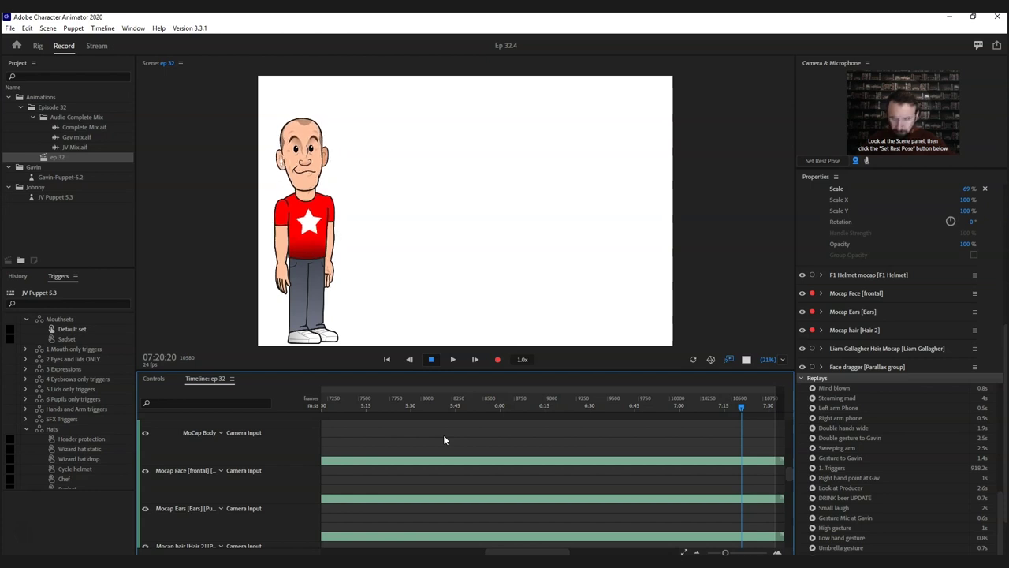
left_click_drag(525, 551, 355, 552)
left_click_drag(340, 406, 581, 411)
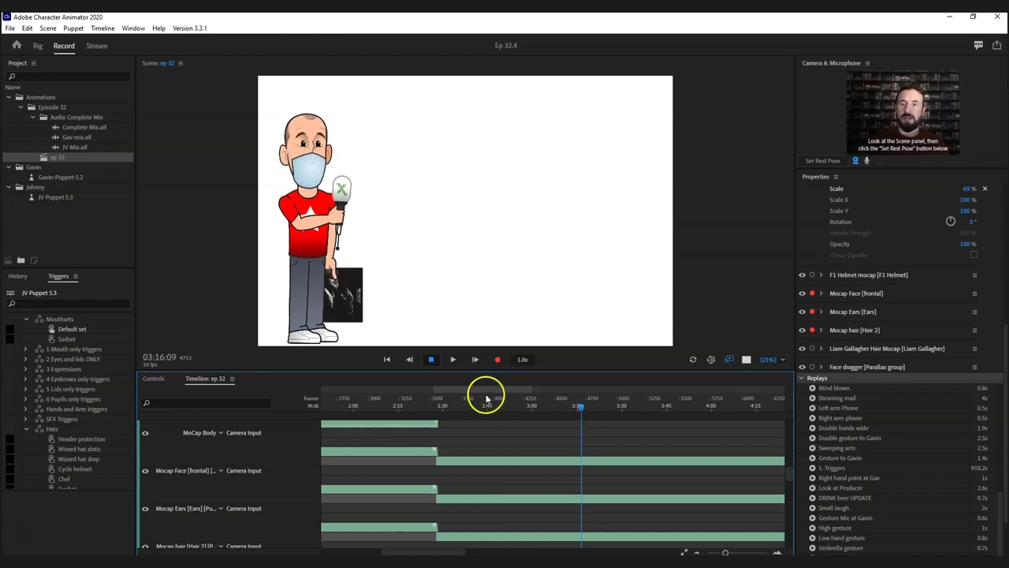
- Go to 02:14:01, collapse the JV Puppet 5.3 track and make the Gavin-Puppet-5.2 track visible in the scene
left_click(396, 404)
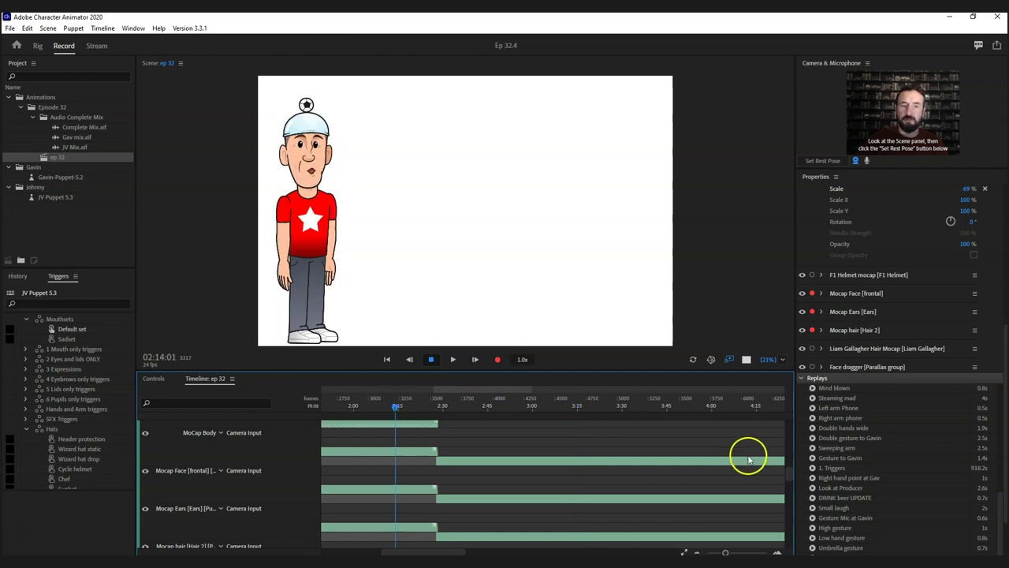
left_click_drag(791, 477, 790, 421)
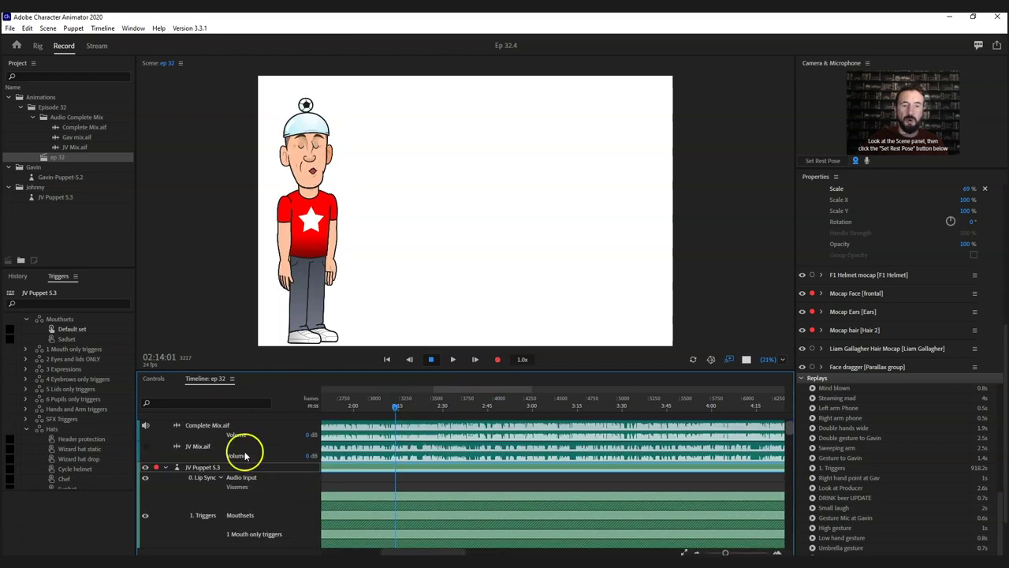
left_click(166, 469)
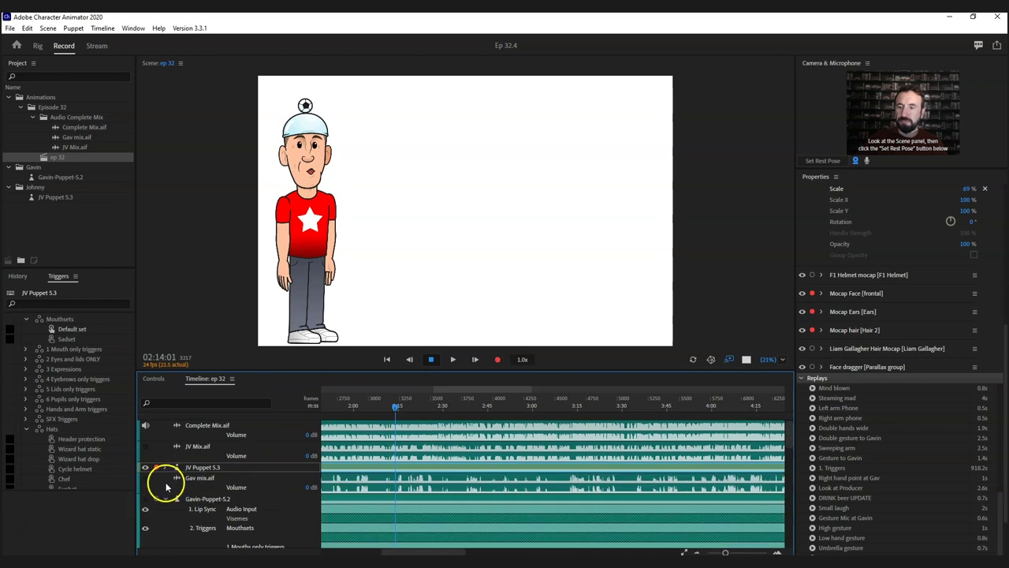
left_click(148, 499)
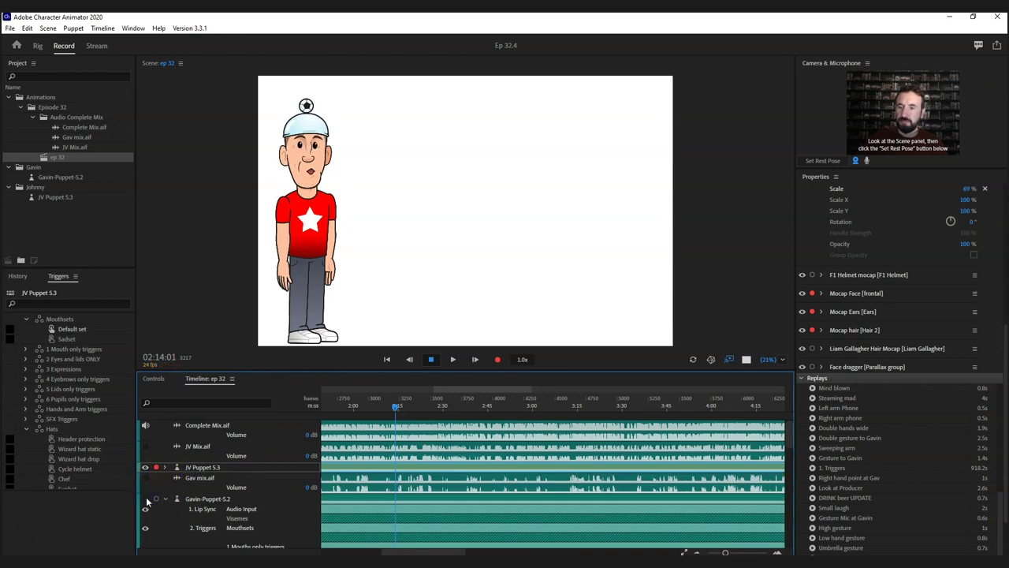
left_click(147, 500)
left_click(441, 246)
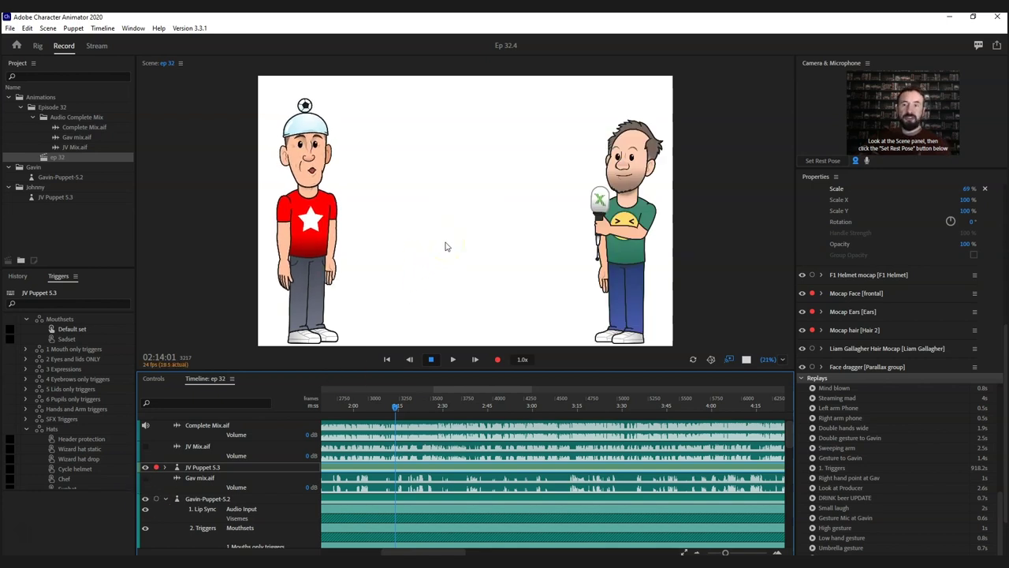
left_click(394, 198)
left_click(341, 186)
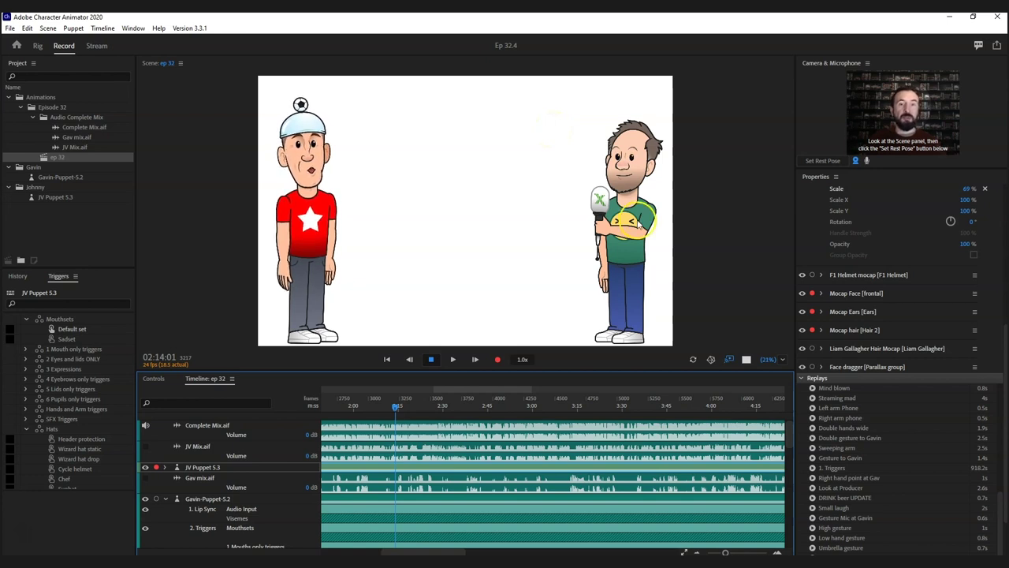
left_click(619, 175)
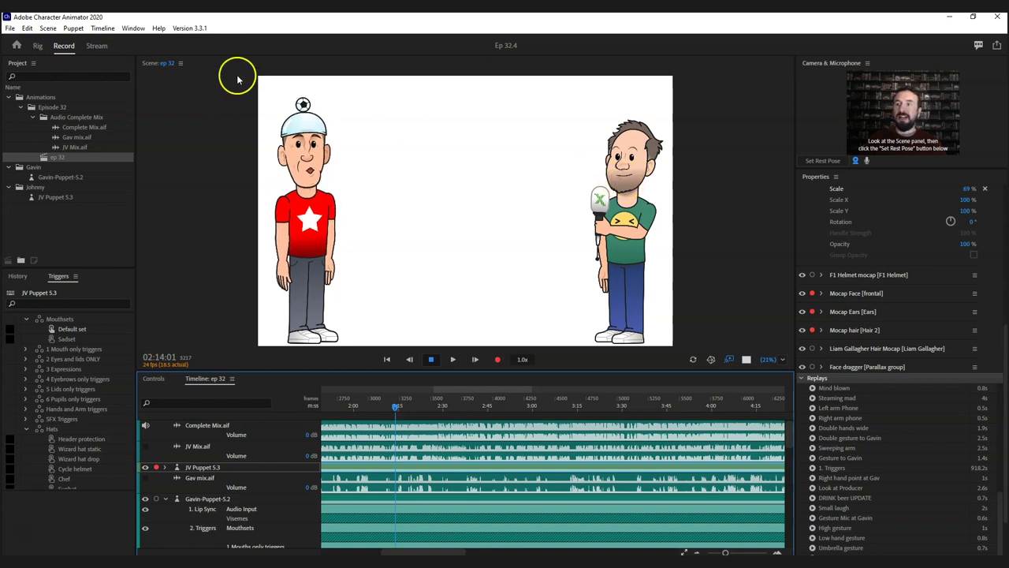
- Select the Gavin-Puppet-5.2 track in the timeline, arming it for recording, and expand its behaviors
left_click(66, 178)
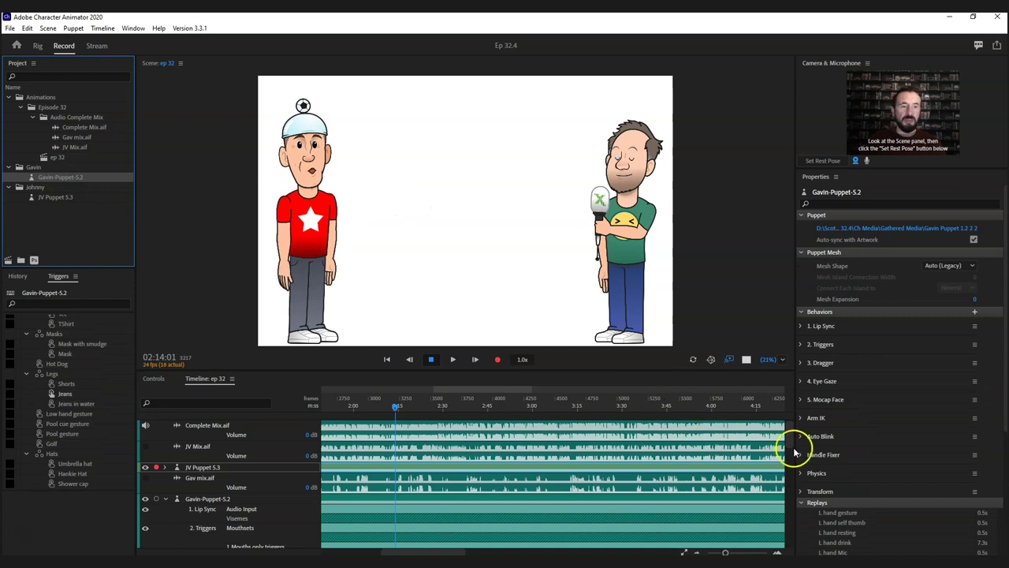
left_click(168, 497)
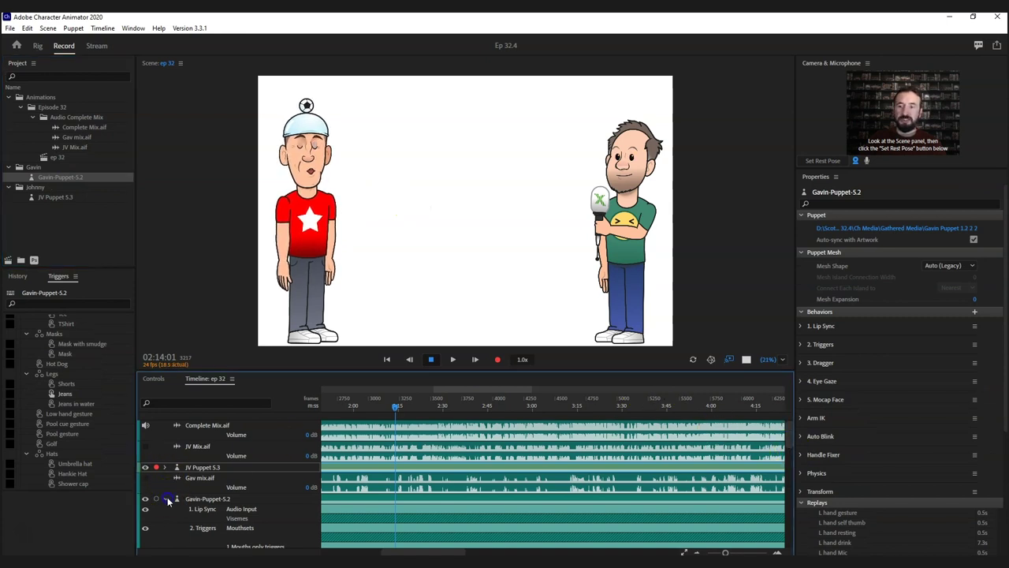
left_click(168, 502)
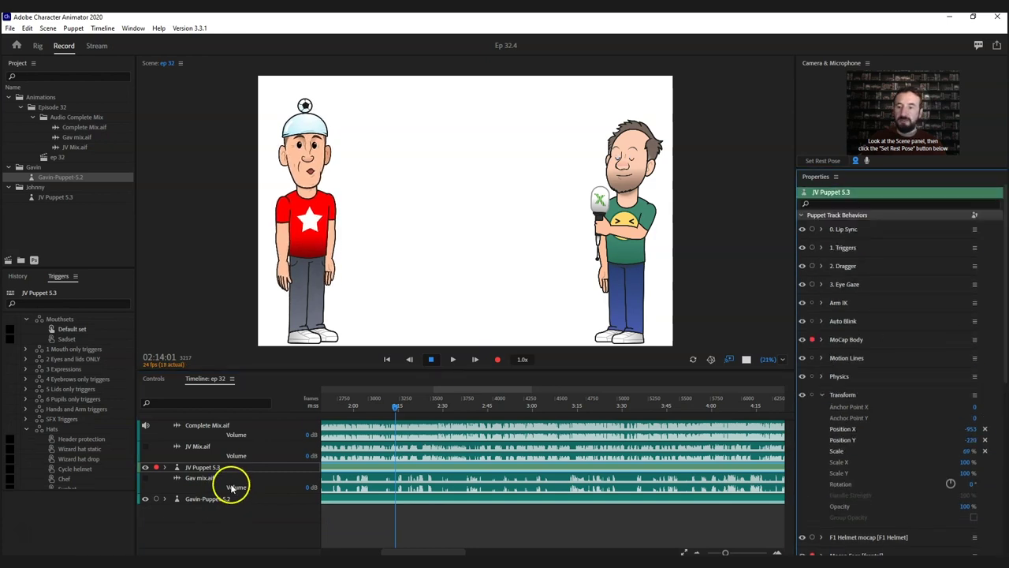
left_click(209, 500)
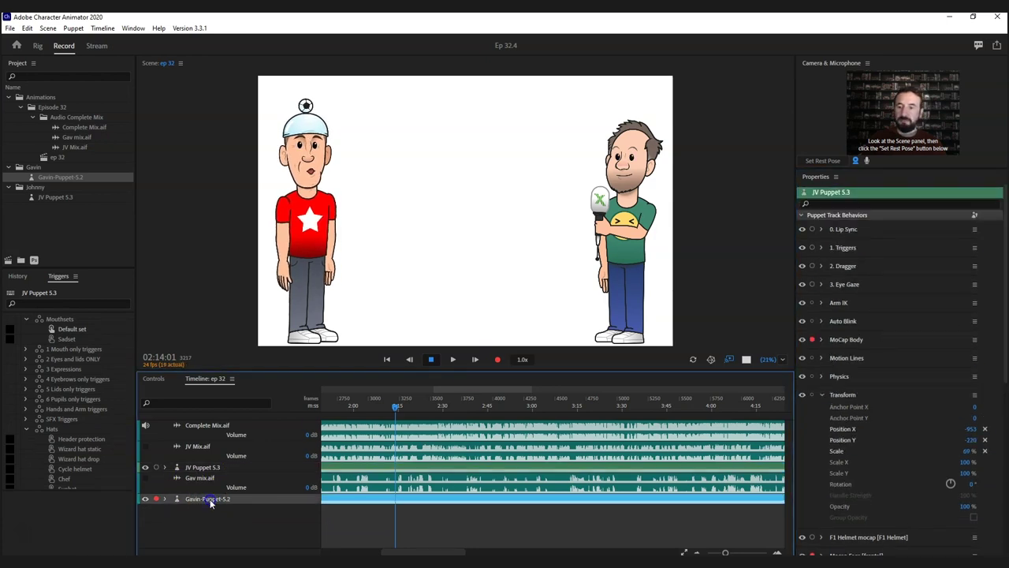
left_click(165, 501)
left_click(164, 498)
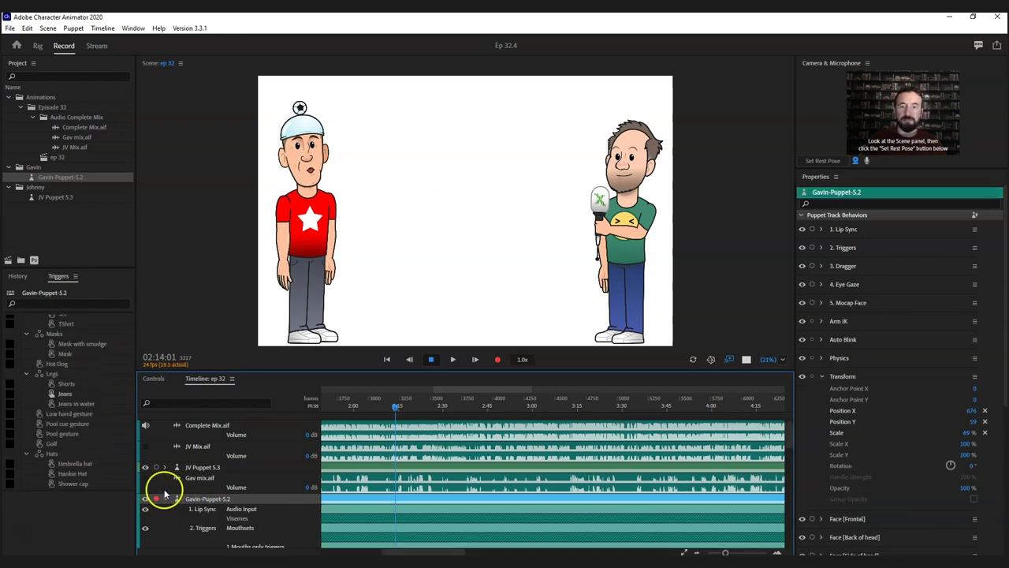
- Examine Gavin-Puppet-5.2's Lip Sync visemes up close in the timeline, with the playhead at 02:03:07
left_click(709, 541)
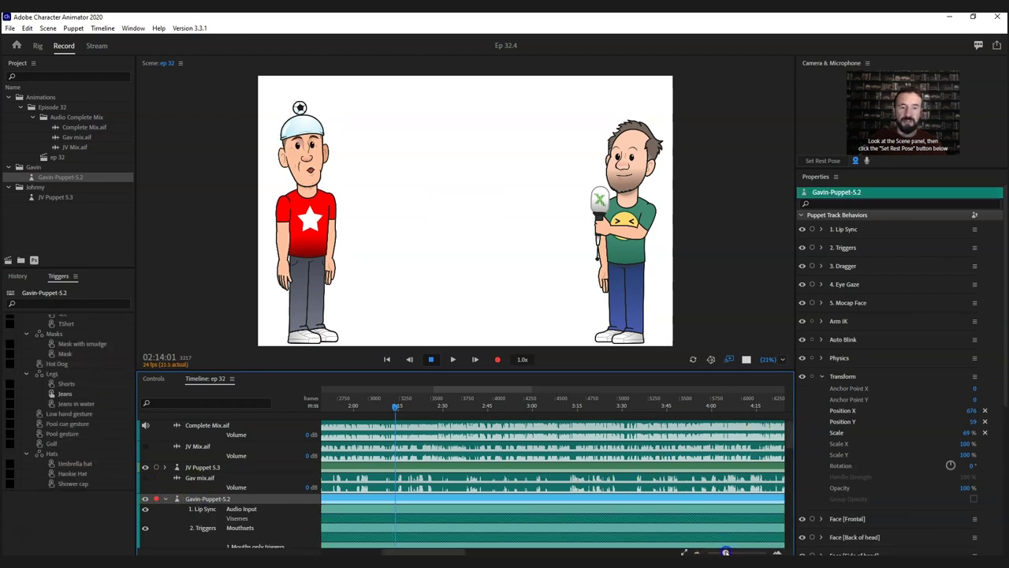
key("equal")
left_click(649, 533)
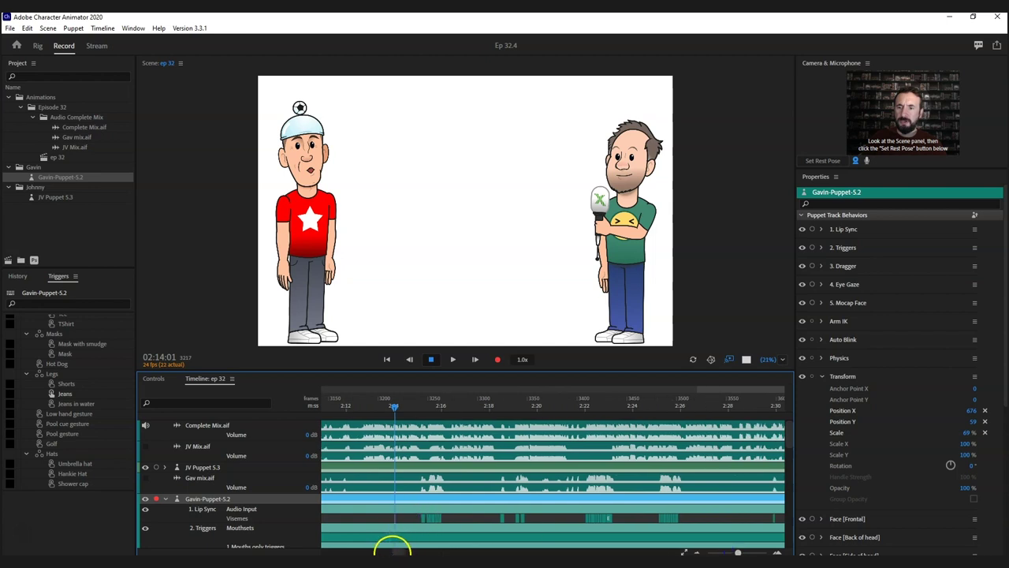
left_click_drag(399, 551, 389, 551)
left_click_drag(786, 425, 786, 451)
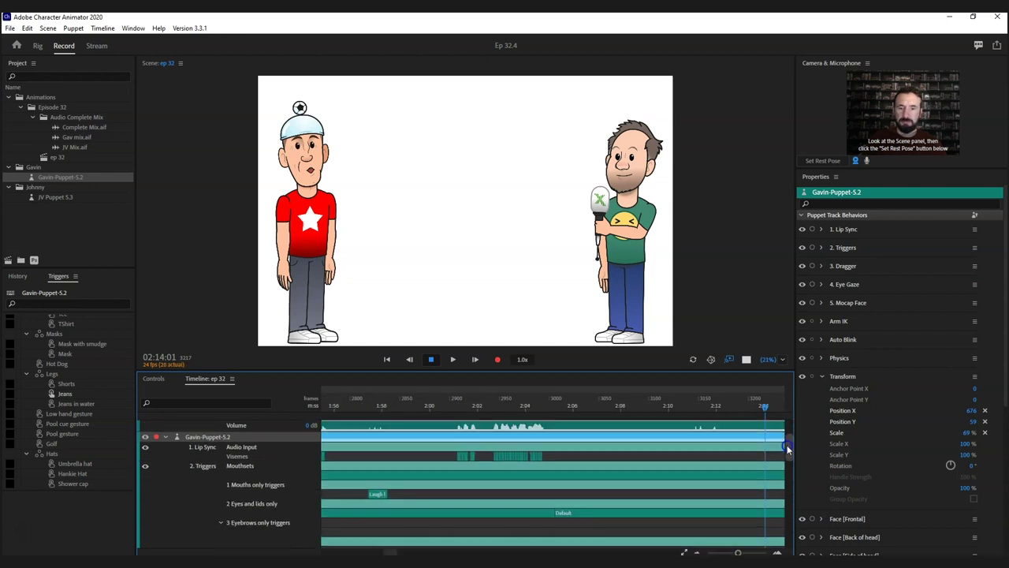
left_click_drag(737, 550, 742, 552)
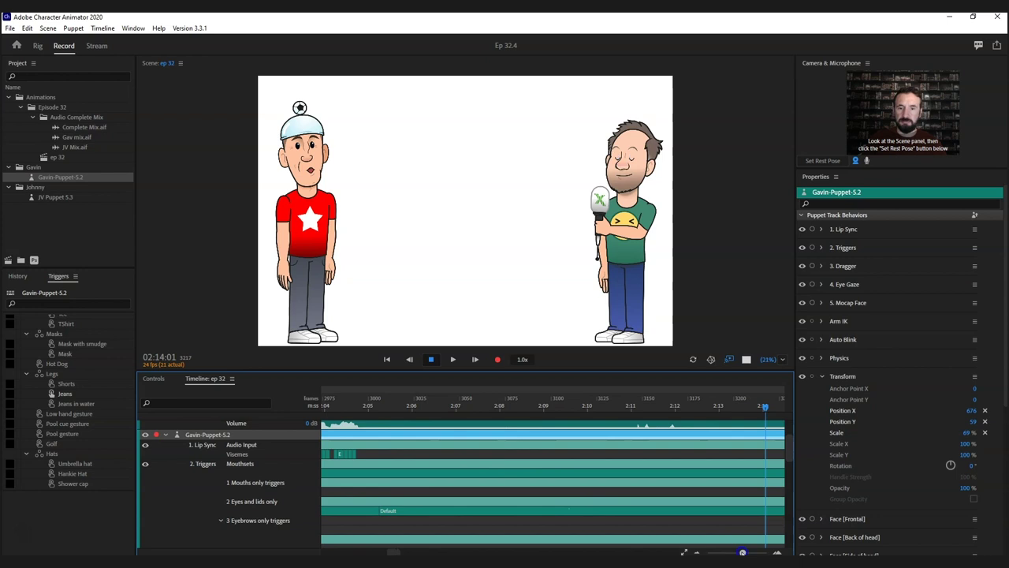
left_click_drag(396, 552, 392, 553)
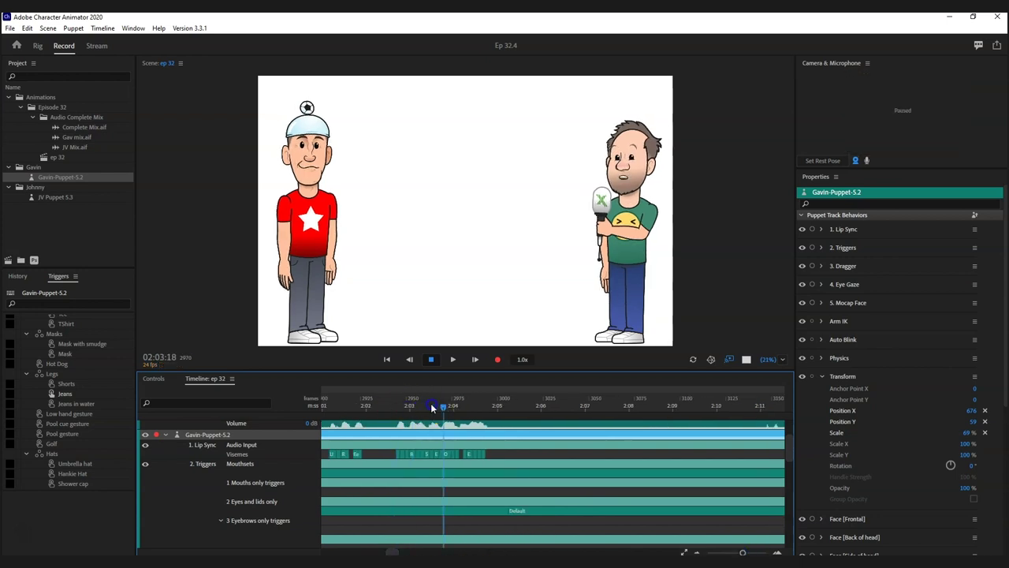
left_click(424, 407)
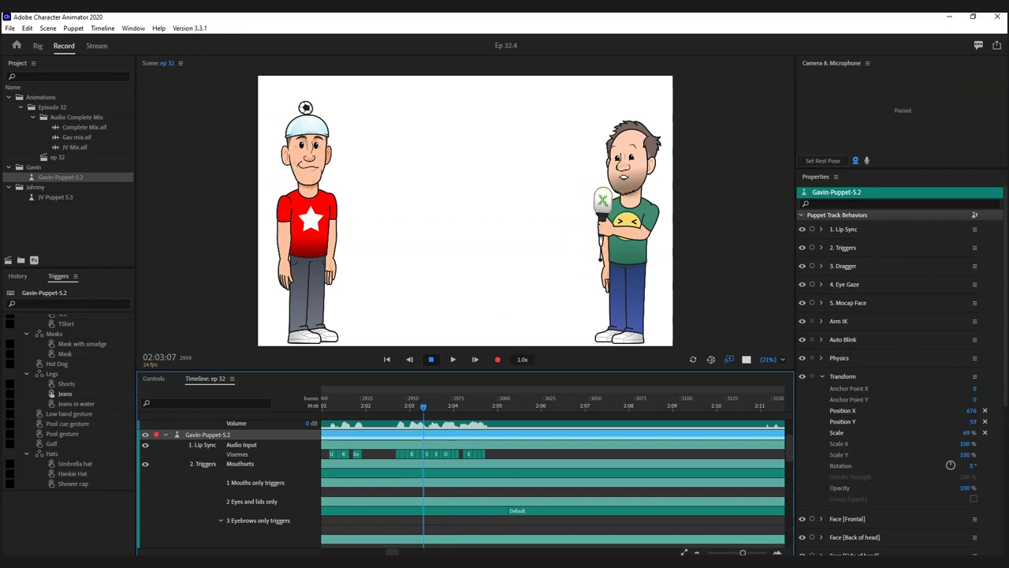
- Open Gavin-Puppet-5.2 in the Rig workspace and focus on the character's head
left_click(52, 180)
left_click(51, 177)
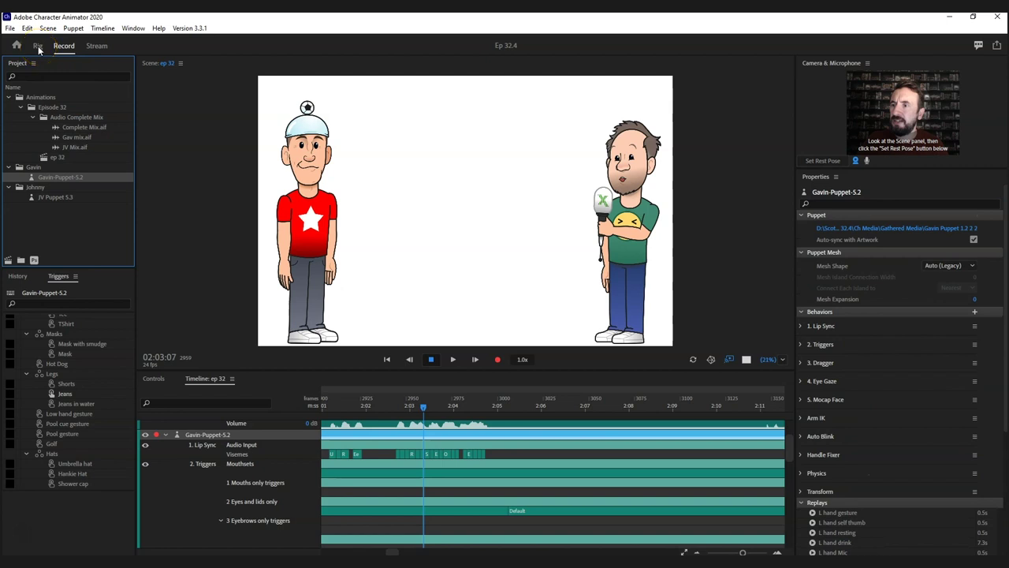
left_click(38, 46)
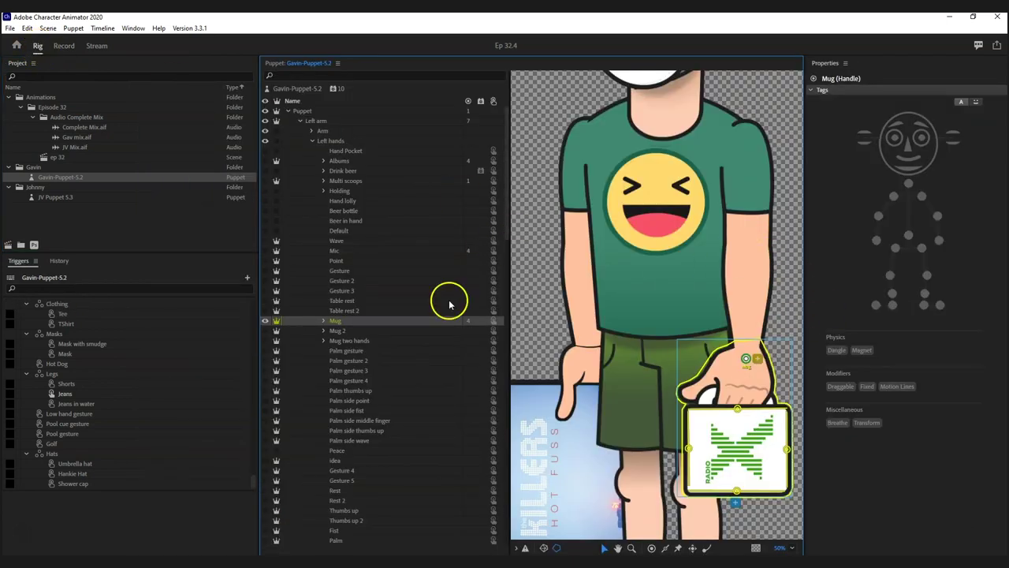
left_click(618, 550)
left_click_drag(635, 263, 643, 520)
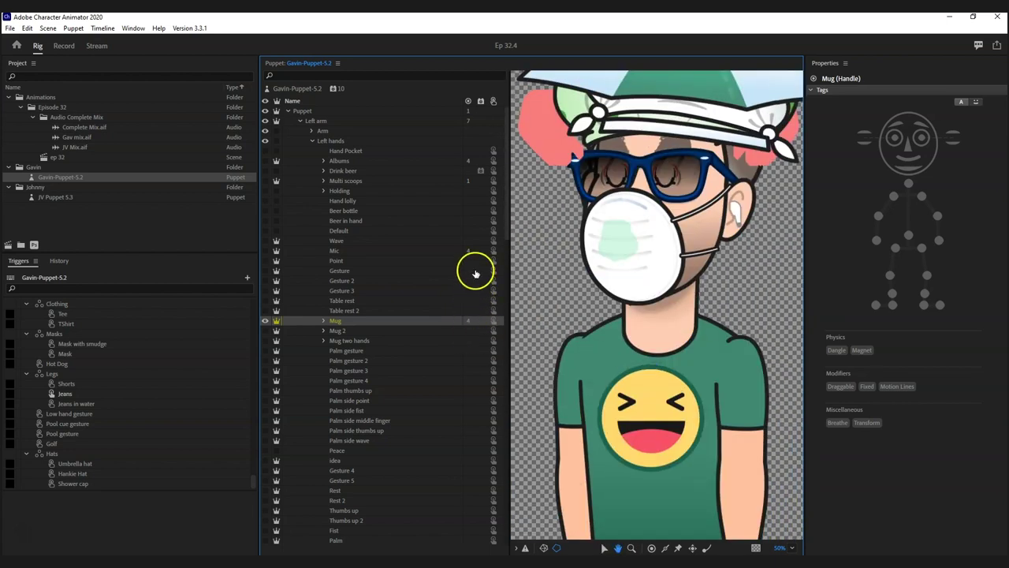
- Examine the Masks, mouth and Jaw layers of the frontal head, including the Jaw layer's handle and tags
scroll(508, 214, "down", 10)
left_click(350, 271)
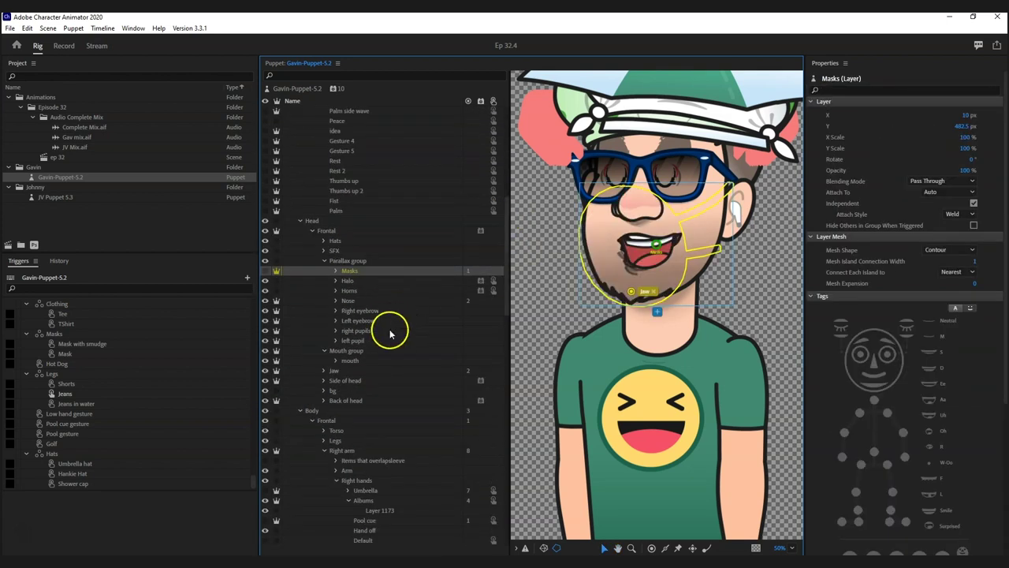
left_click(354, 361)
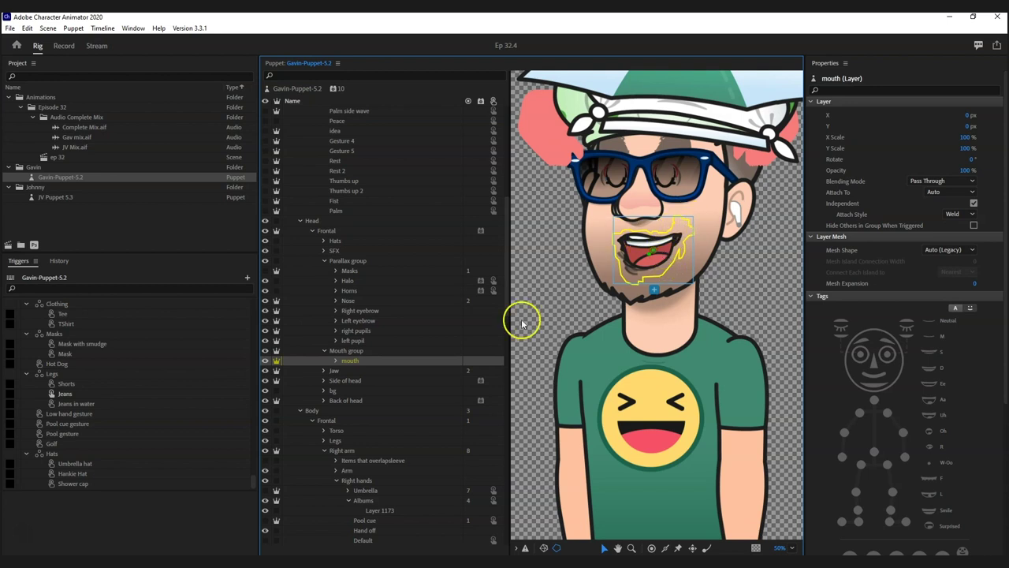
left_click(362, 371)
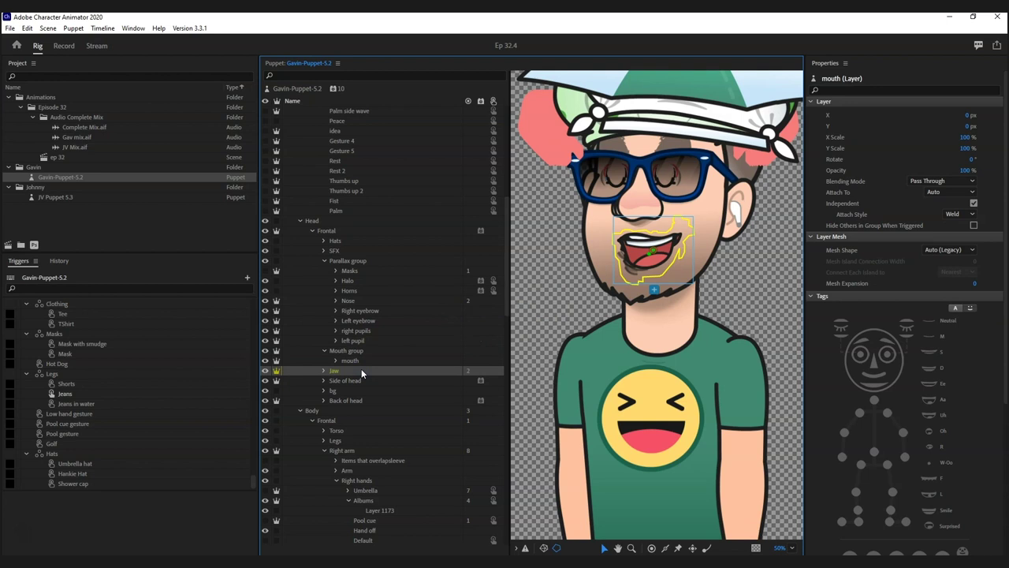
left_click(654, 266)
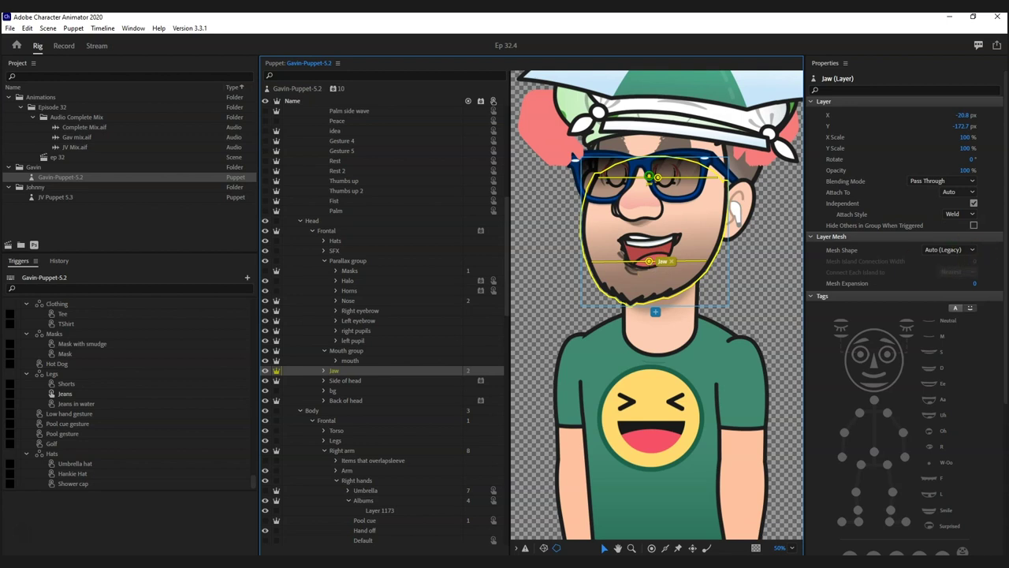
scroll(907, 315, "down", 5)
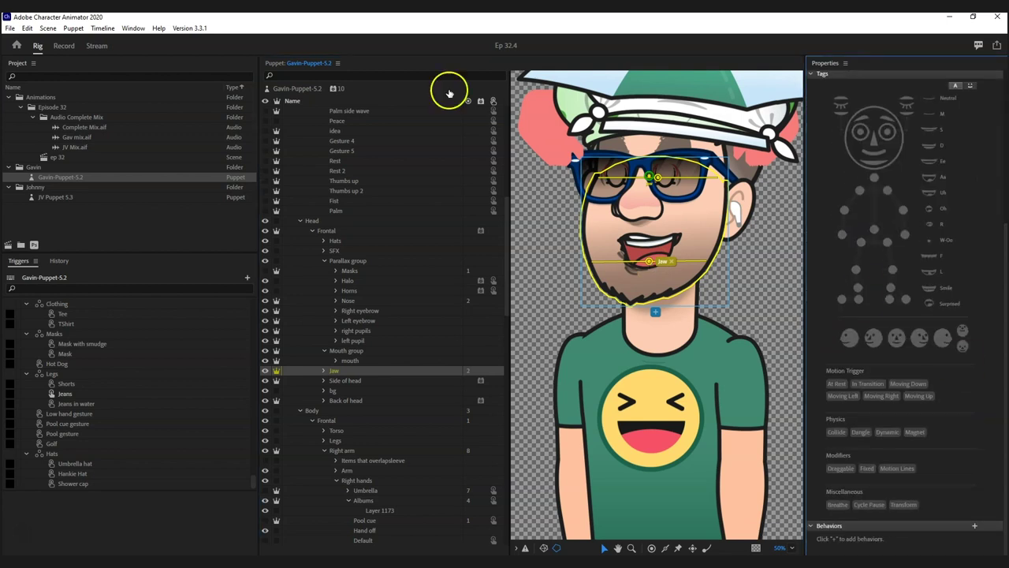
- Return to the Record workspace, collapse Gavin-Puppet-5.2's Transform settings and expand its Lip Sync settings
left_click(64, 46)
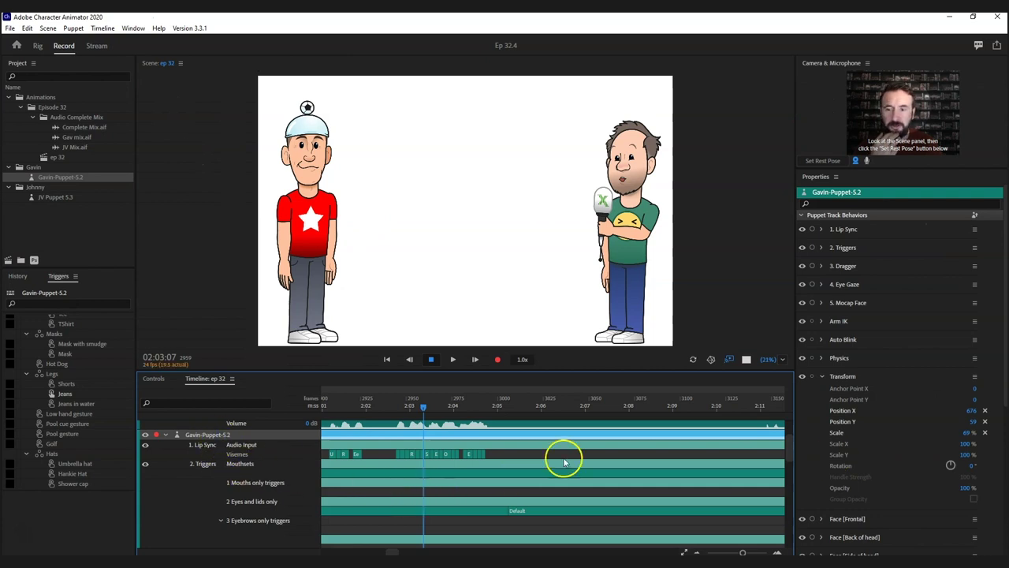
left_click(821, 376)
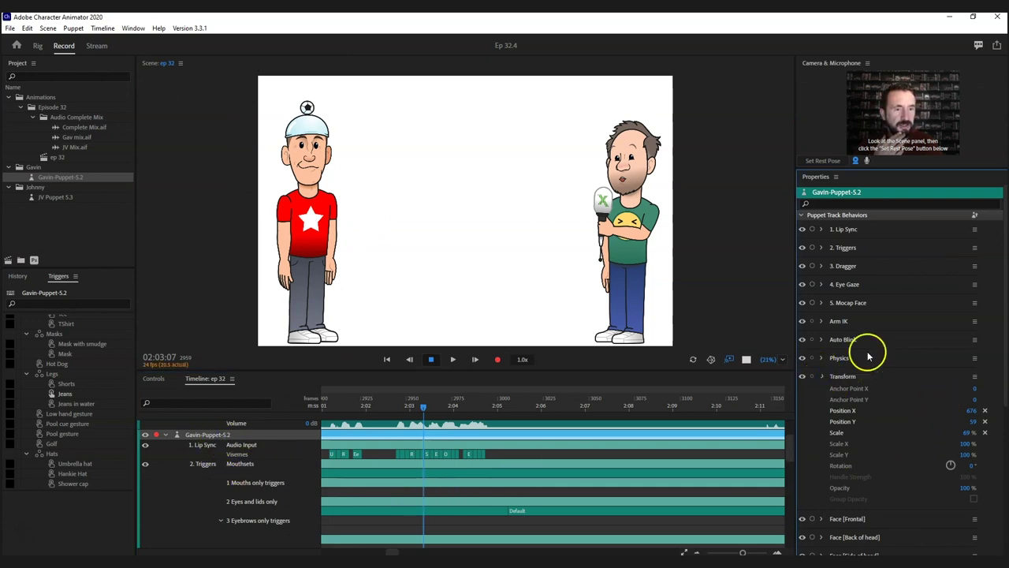
left_click(822, 230)
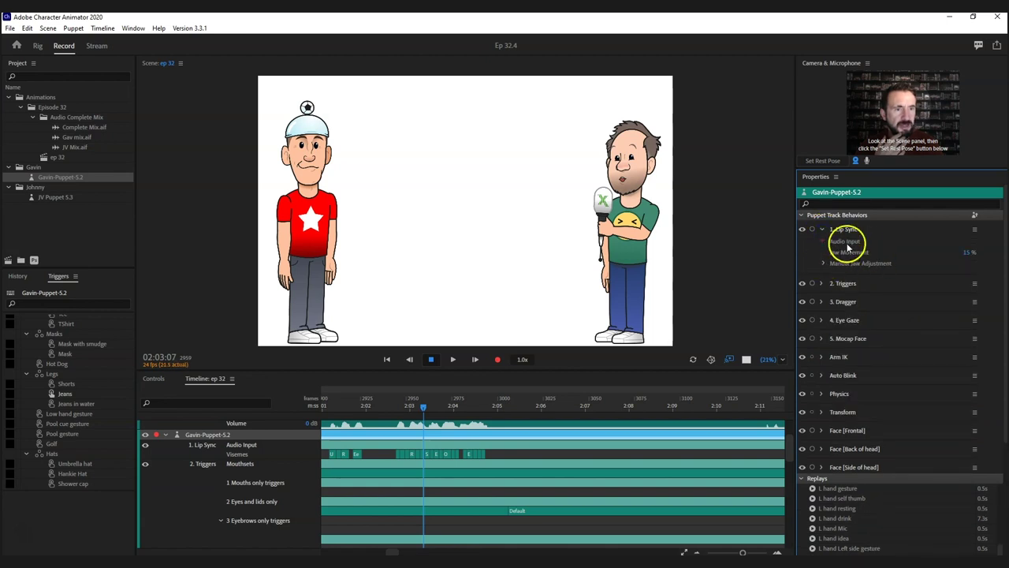
- Try a Lip Sync Jaw Movement of 100% and preview the dialogue from just after 2:02 to 02:05:01
left_click(969, 253)
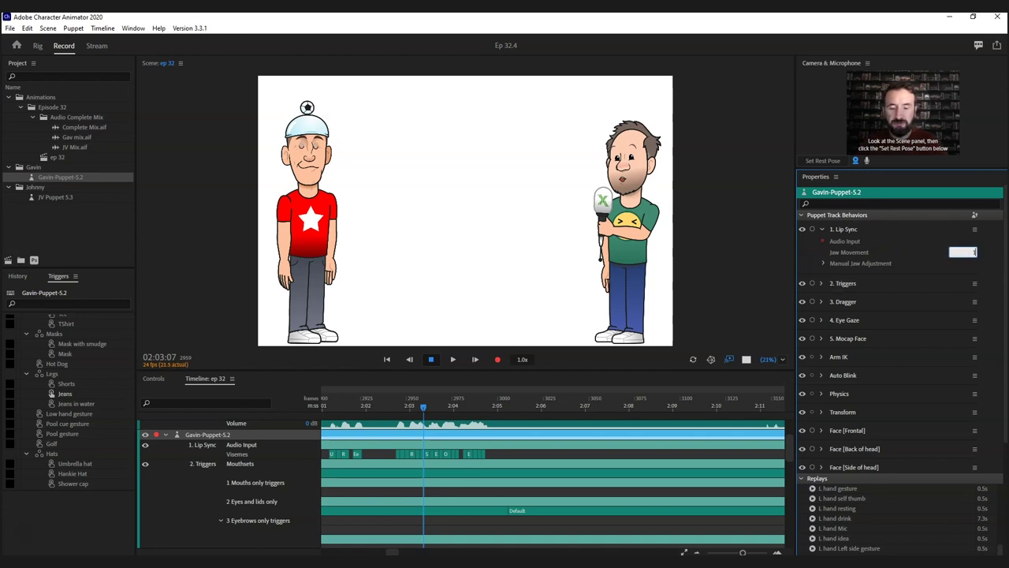
type("100")
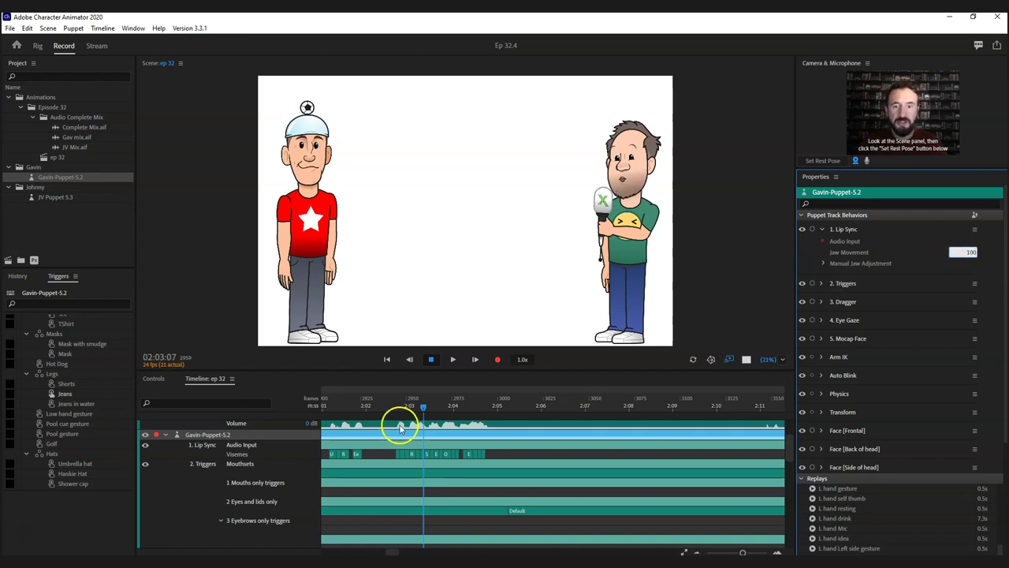
left_click(390, 402)
left_click(453, 360)
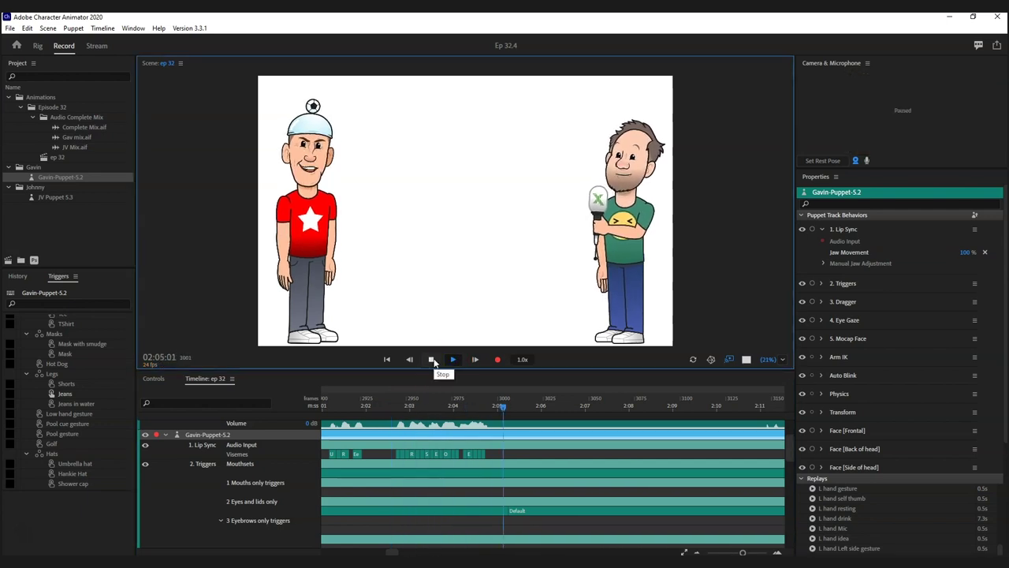
left_click(433, 360)
- Move the playhead to 02:02:09 and set the Lip Sync Jaw Movement to 15%
left_click(383, 406)
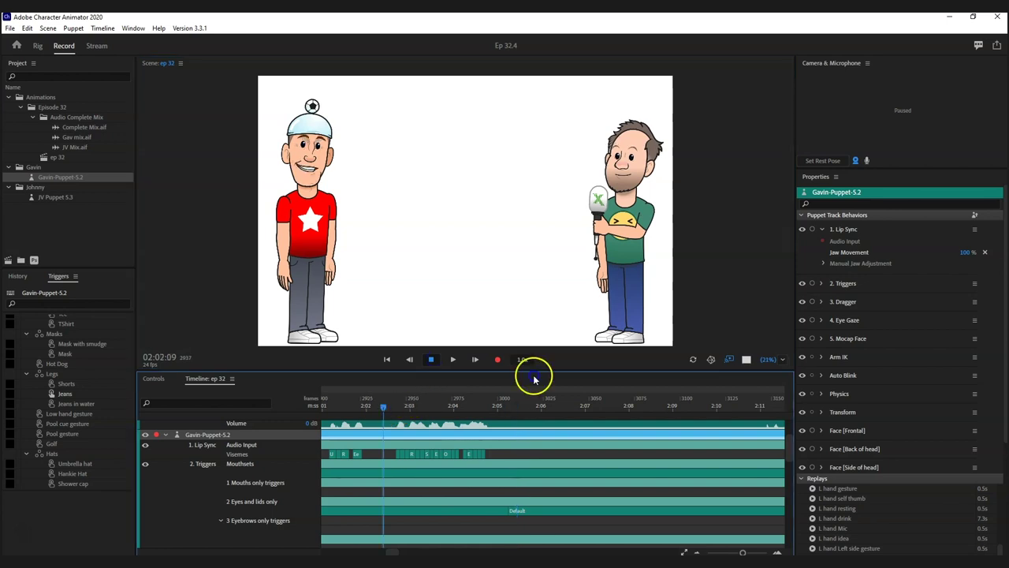
left_click(968, 252)
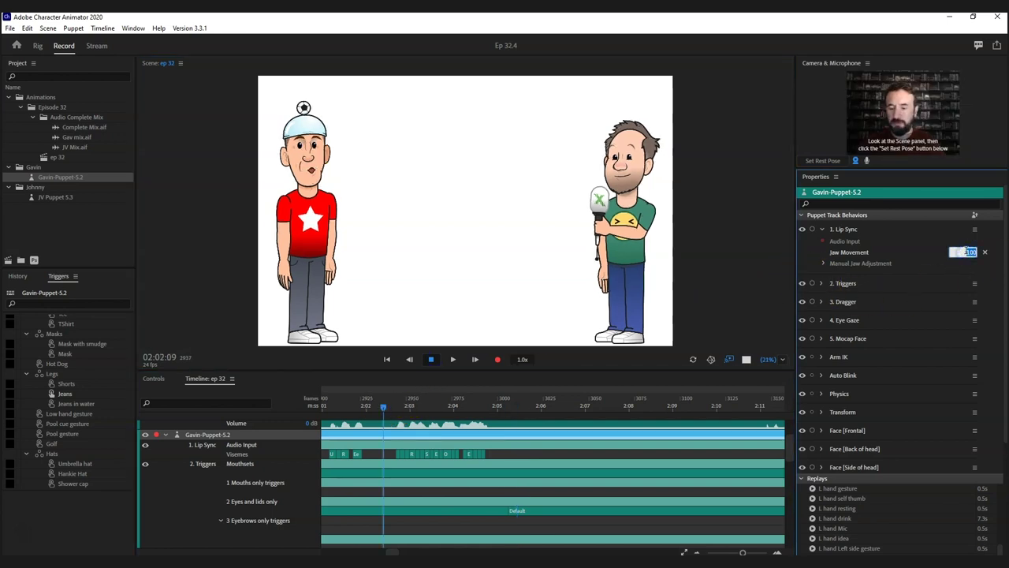
type("15")
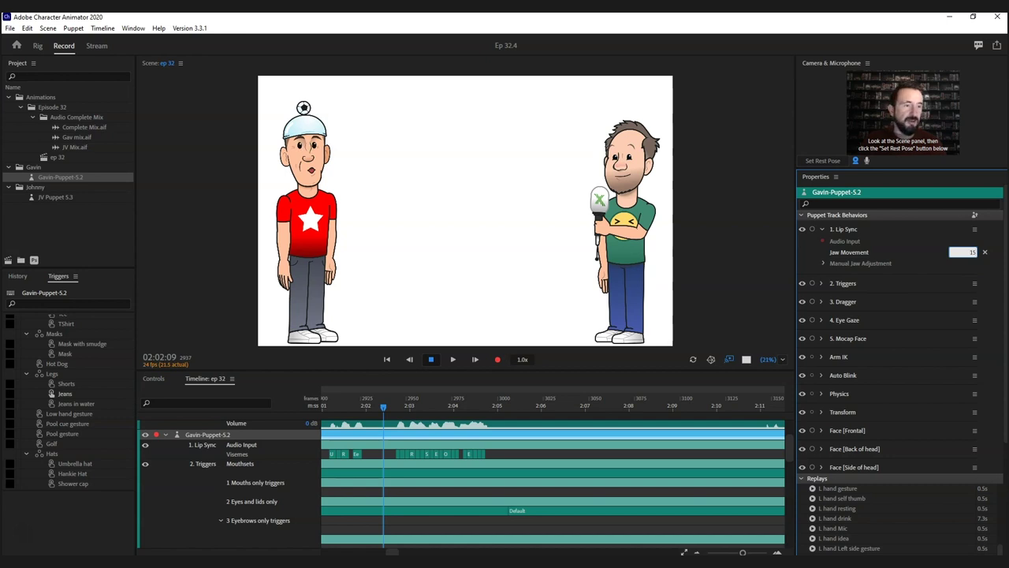
- Apply the 15% Jaw Movement and preview the dialogue from 02:02:09
key("Return")
left_click(457, 360)
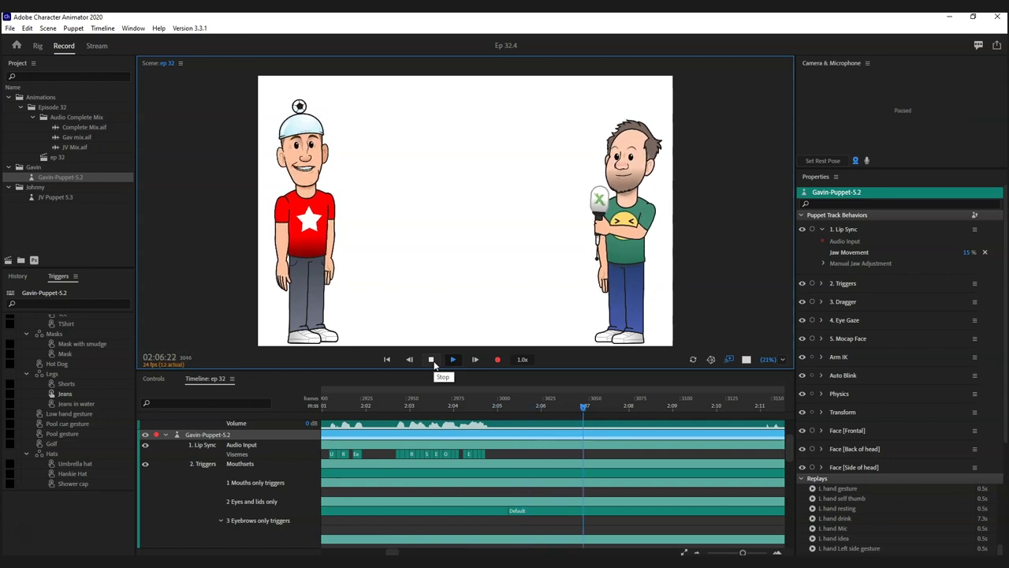
left_click(432, 360)
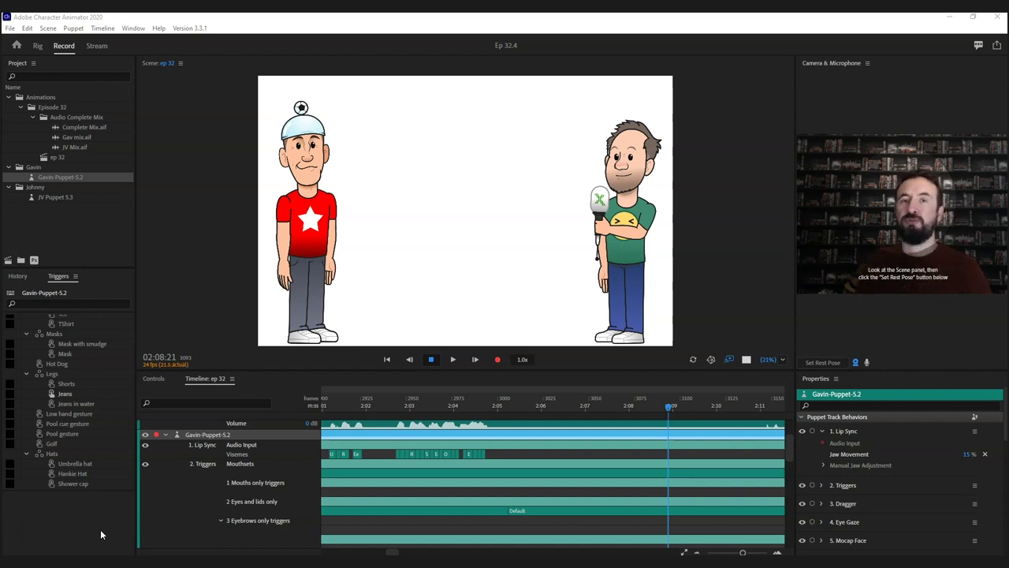
- Start exporting the ep 32 scene as video with alpha via Adobe Media Encoder
left_click(19, 106)
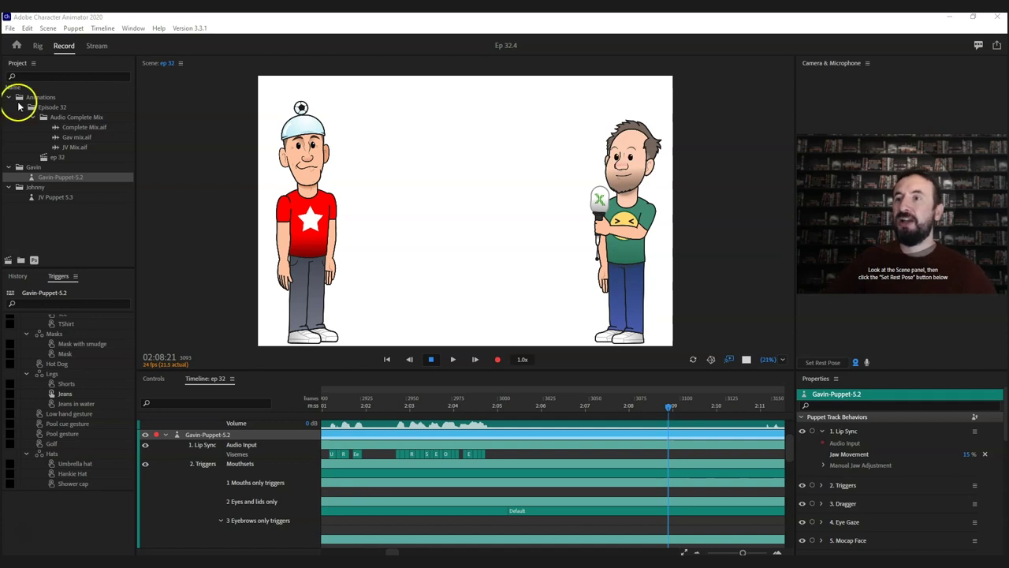
left_click(9, 29)
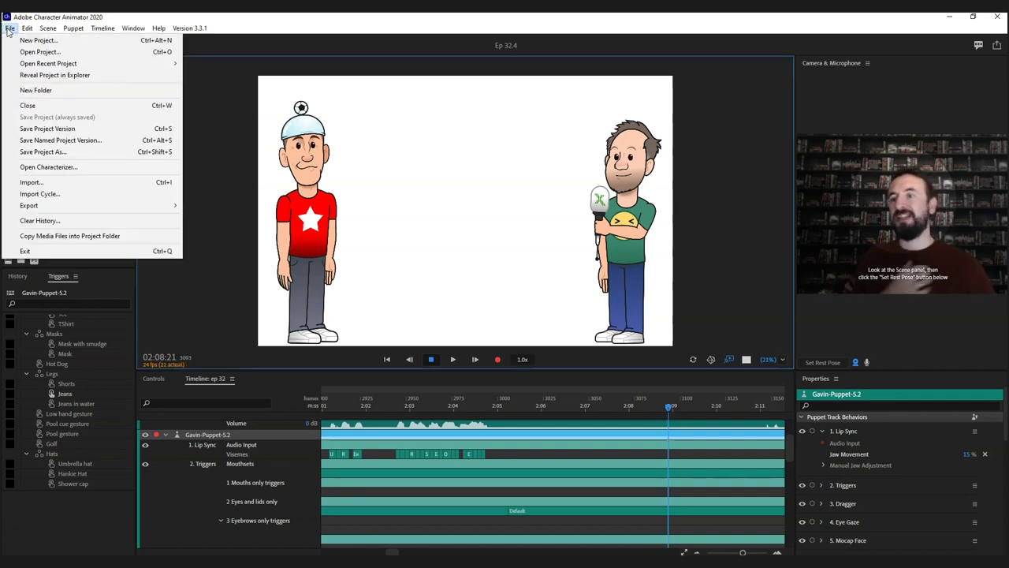
left_click(73, 205)
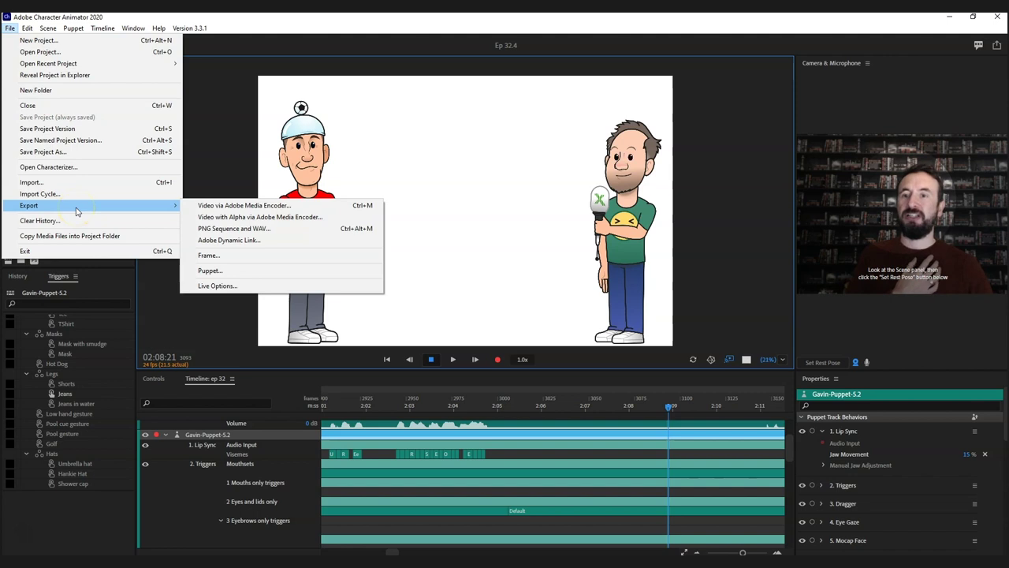
left_click(275, 229)
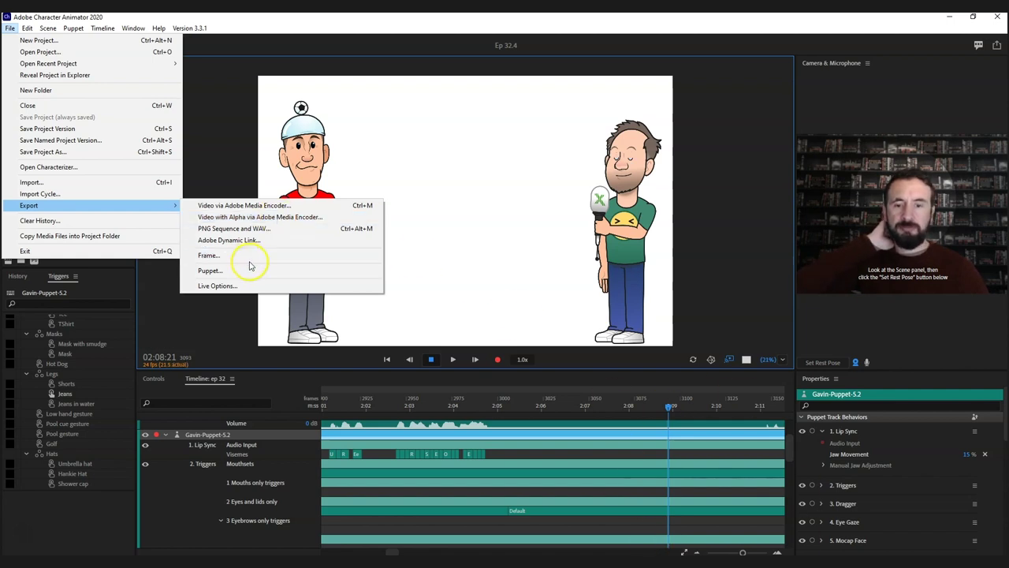
left_click(247, 217)
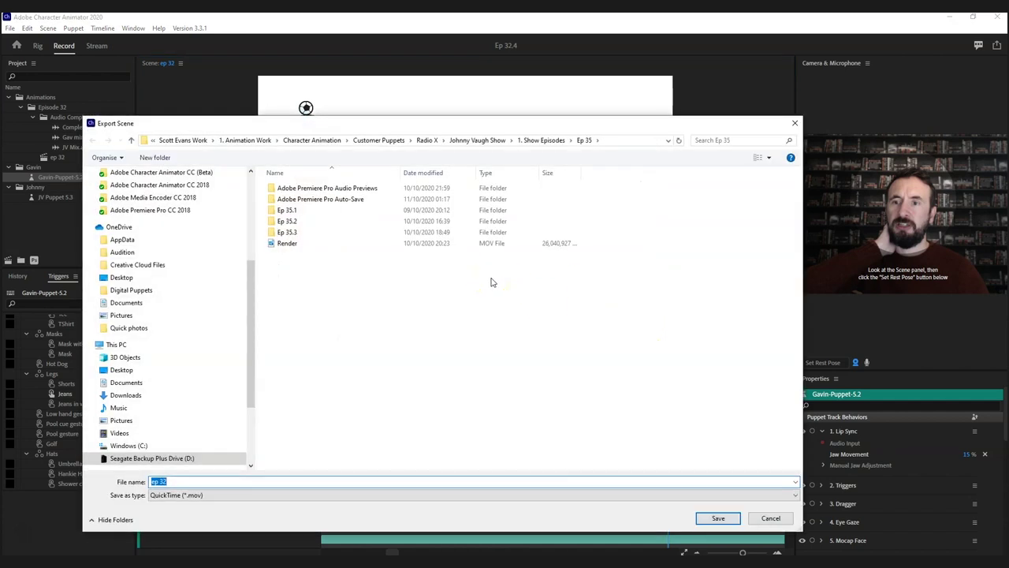
- Save the scene export as a QuickTime file named 2 in the Ep 32 folder under 1. Show Episodes
left_click(544, 140)
scroll(311, 386, "down", 6)
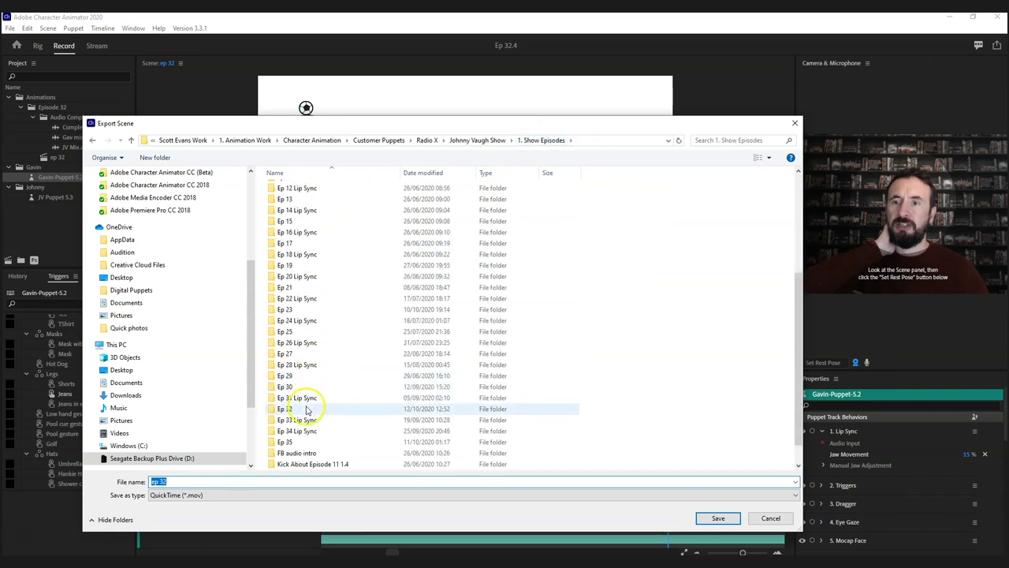
double_click(308, 410)
scroll(506, 372, "down", 2)
left_click(329, 400)
left_click(211, 480)
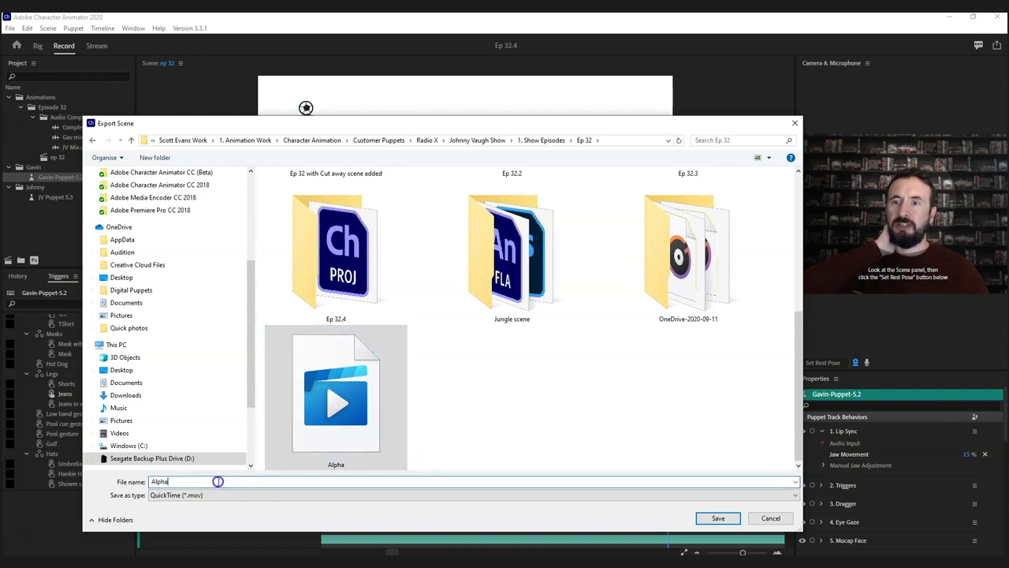
key("ctrl+a")
type("2")
left_click(717, 520)
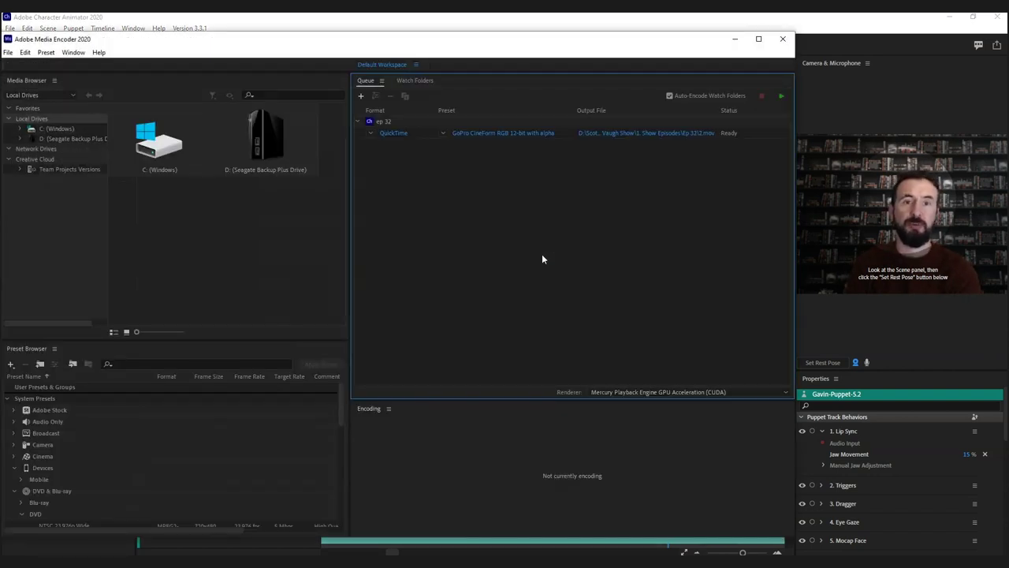
- Inspect the queued ep 32 QuickTime job in Adobe Media Encoder and close the encoder
left_click(746, 134)
left_click(781, 95)
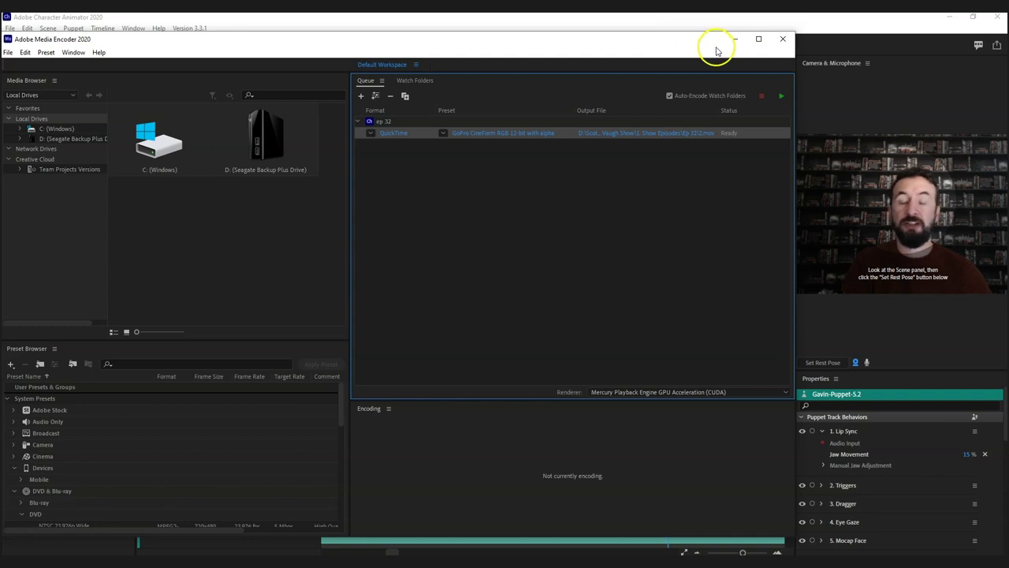
left_click(782, 38)
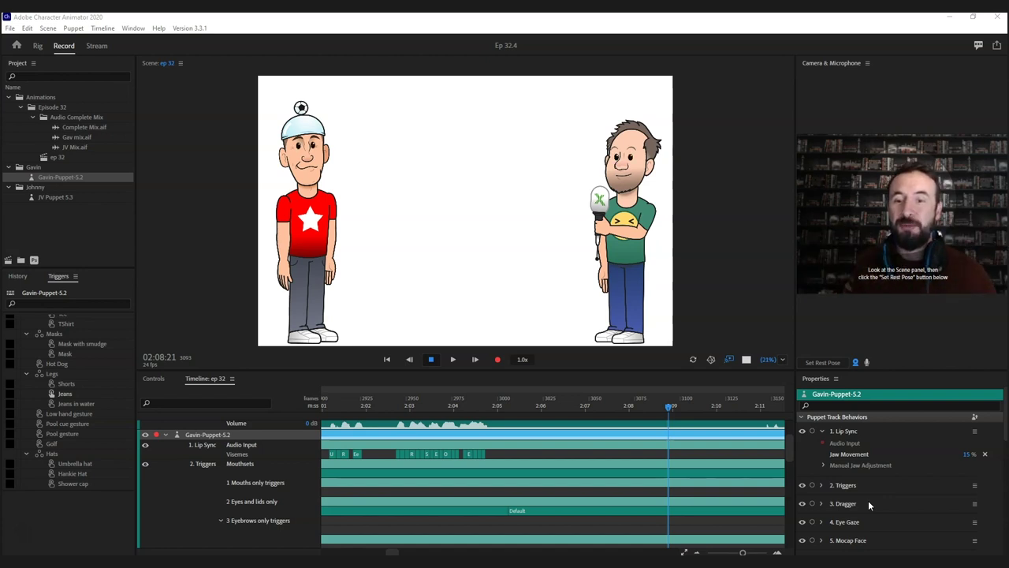
- Move the playhead to 00:04:20 near the start of the scene and enlarge the Properties area beneath the camera preview
left_click_drag(392, 552, 327, 552)
left_click_drag(430, 399, 535, 409)
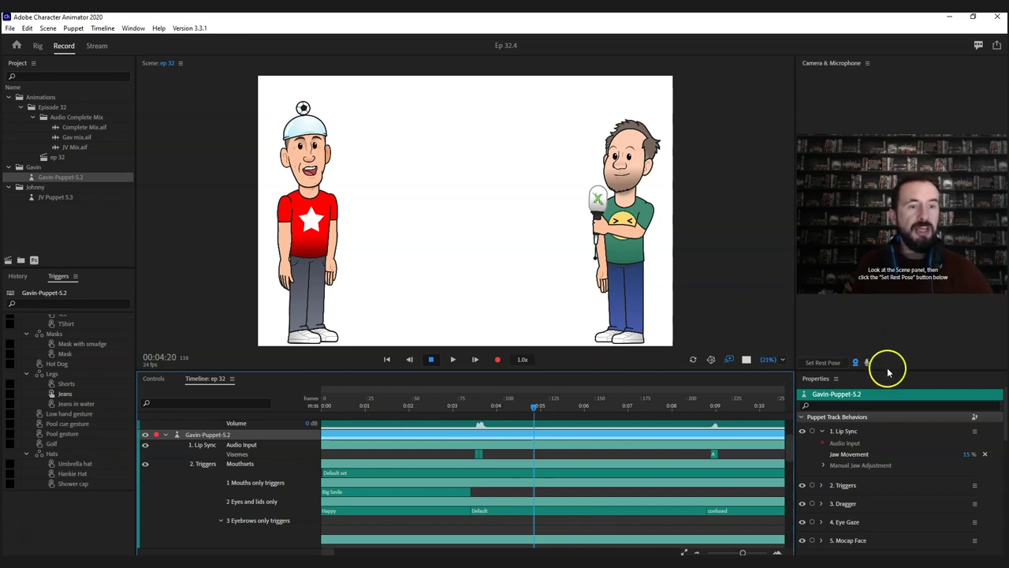
left_click_drag(889, 369, 895, 231)
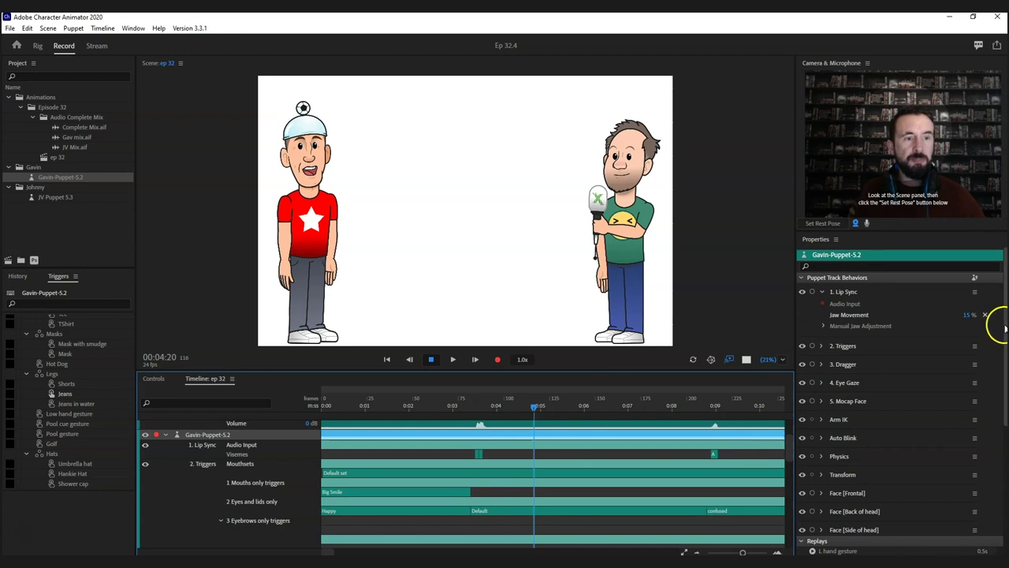
- Try previewing Gavin-Puppet-5.2's Double handed low gesture replay and arm its Triggers behavior
scroll(1000, 327, "down", 5)
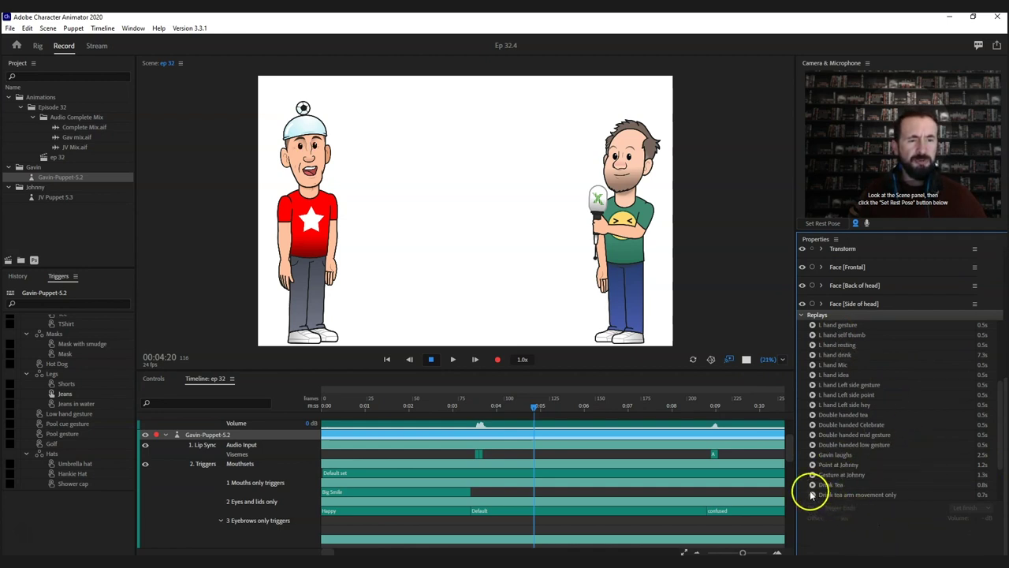
left_click(813, 448)
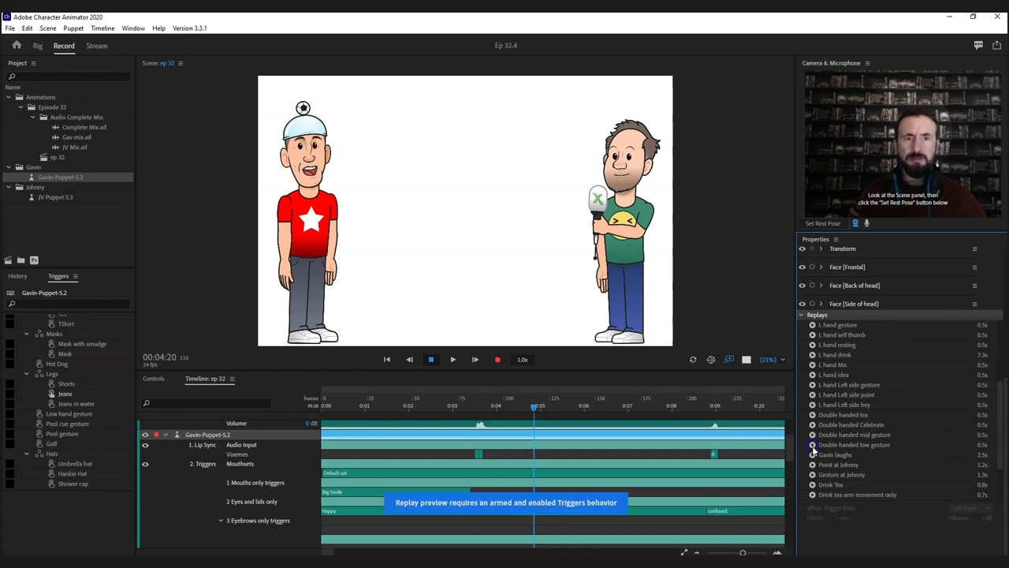
left_click_drag(997, 414, 995, 302)
scroll(995, 316, "down", 2)
left_click_drag(998, 394, 1000, 284)
left_click(812, 312)
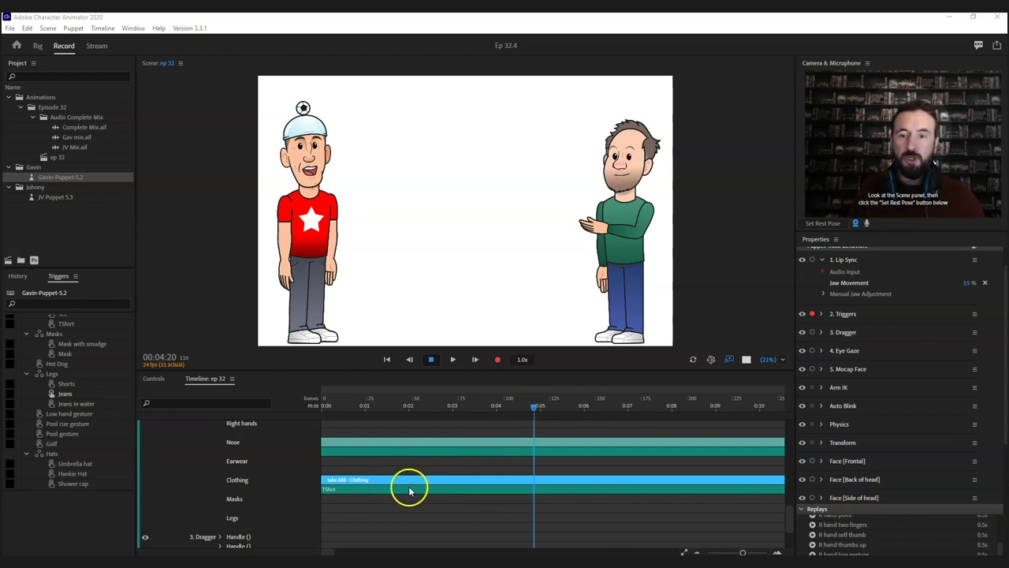
- Check the trigger options of the Clothing track's TShirt bar without changing it, and reselect the Gavin-Puppet-5.2 track
right_click(512, 488)
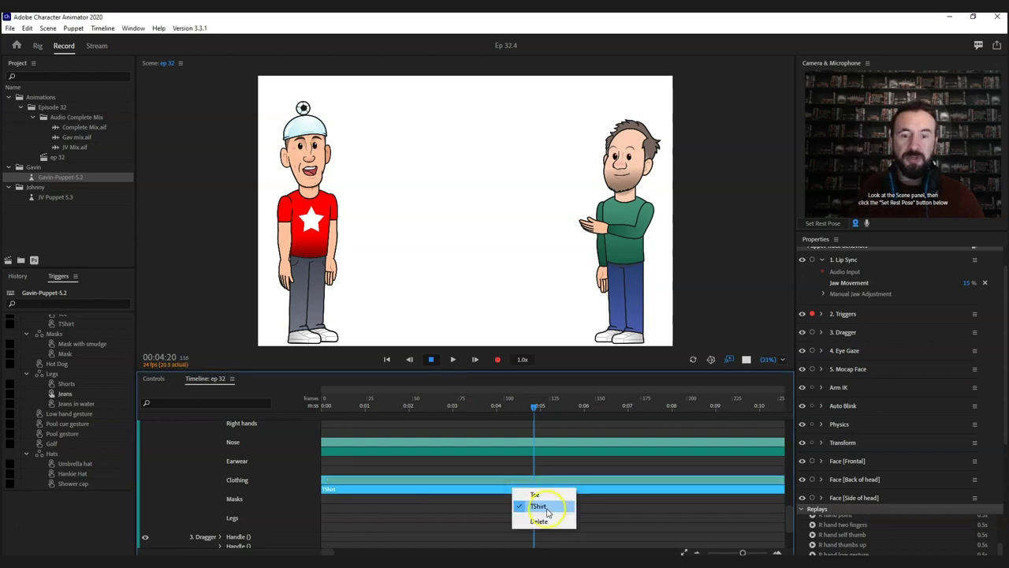
left_click(522, 465)
left_click(559, 228)
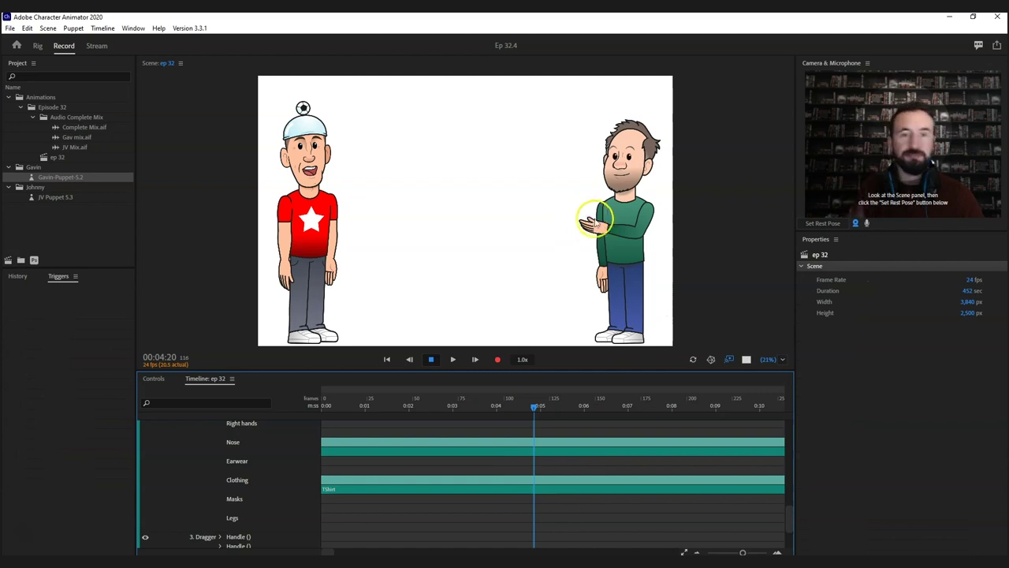
left_click_drag(786, 510, 786, 437)
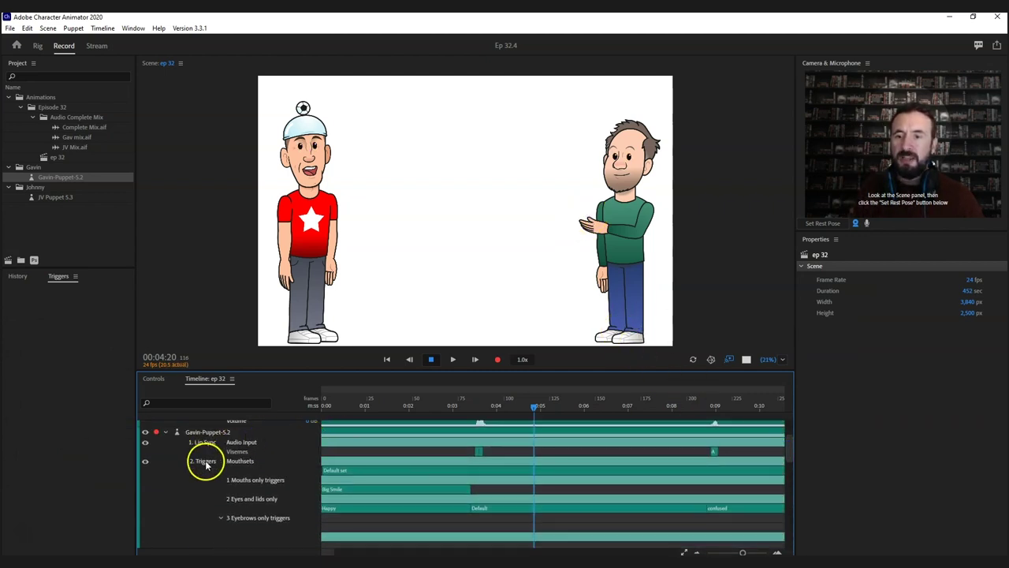
left_click(239, 433)
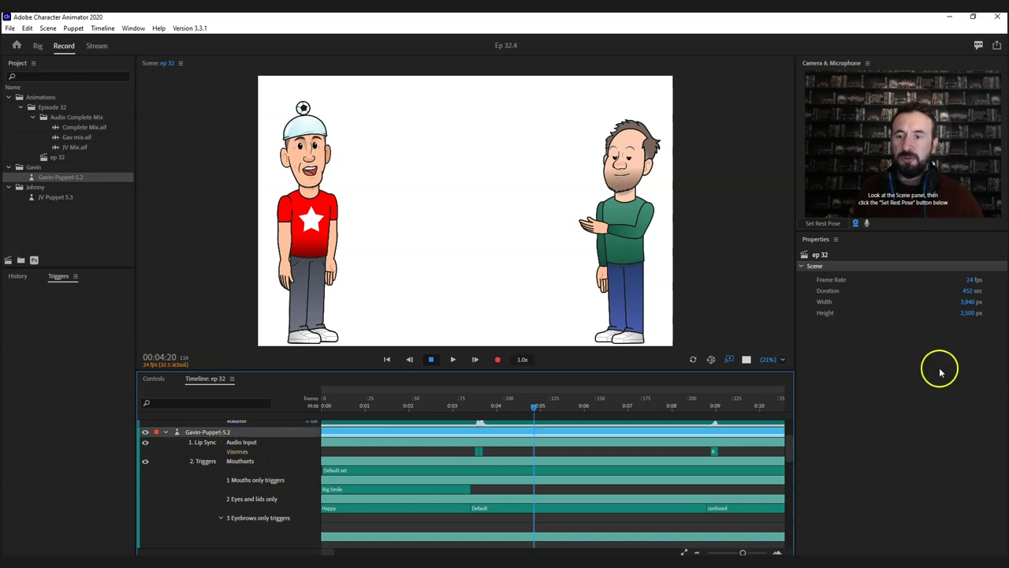
- Preview Gavin-Puppet-5.2's L hand Mic replay and repeatedly preview its L hand drink replay
left_click_drag(998, 271, 1002, 331)
scroll(899, 394, "down", 3)
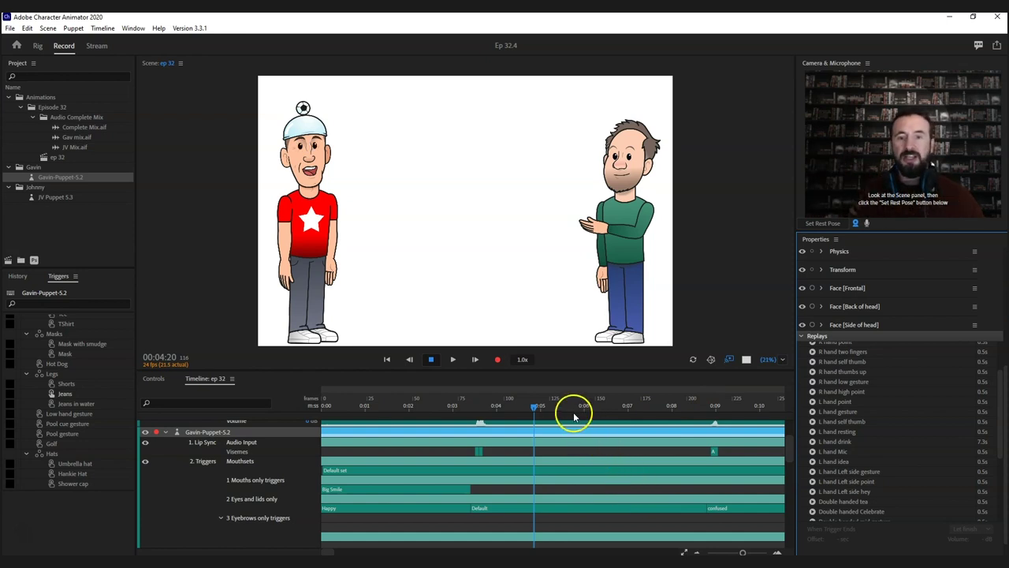
left_click(813, 452)
left_click(813, 442)
left_click(813, 441)
left_click(813, 441)
left_click(813, 442)
left_click(813, 442)
left_click(813, 441)
- Preview the L hand self thumb, L hand gesture and R hand low gesture replays on Gavin-Puppet-5.2
left_click(813, 421)
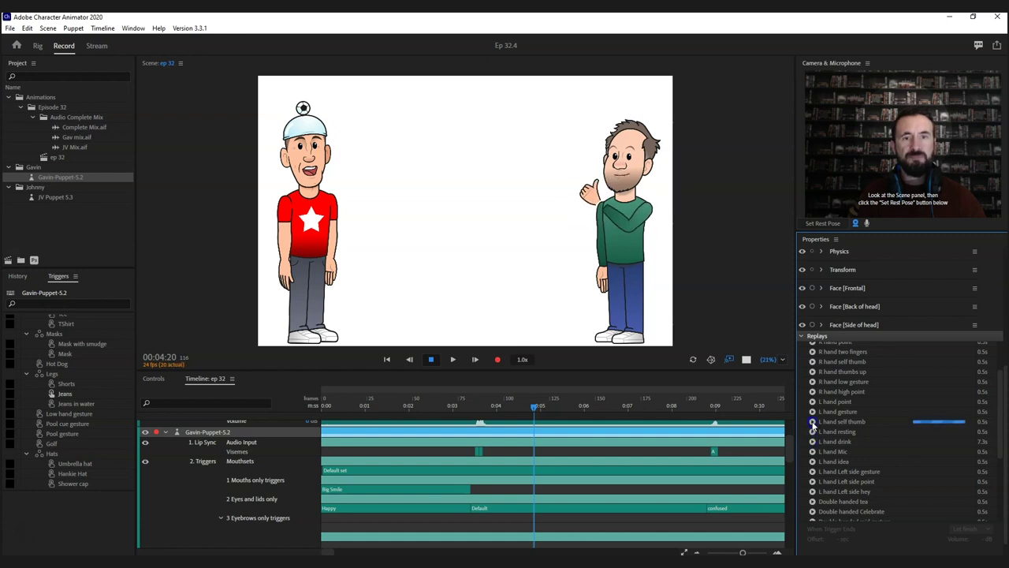
left_click(812, 412)
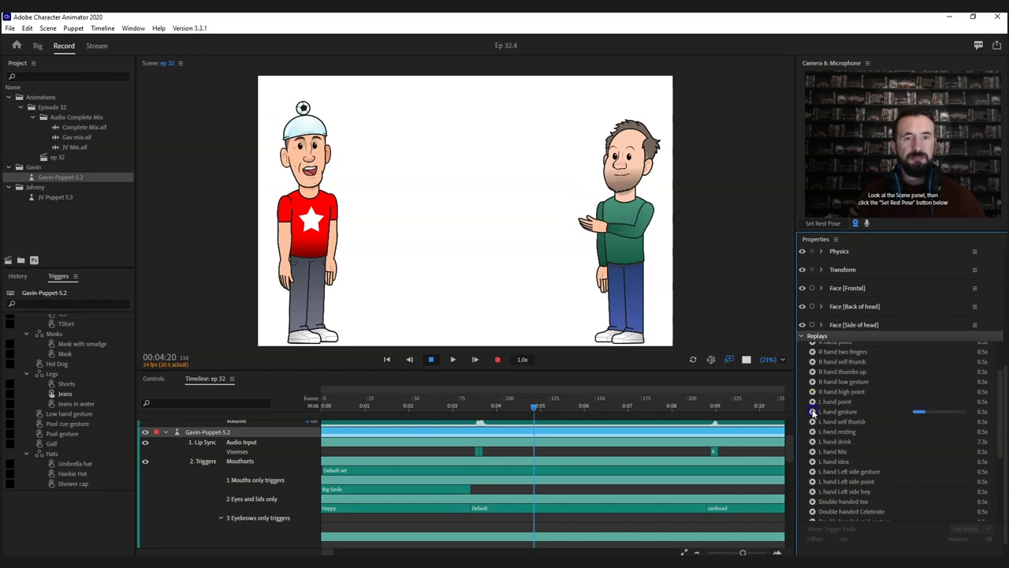
left_click(812, 412)
left_click(812, 382)
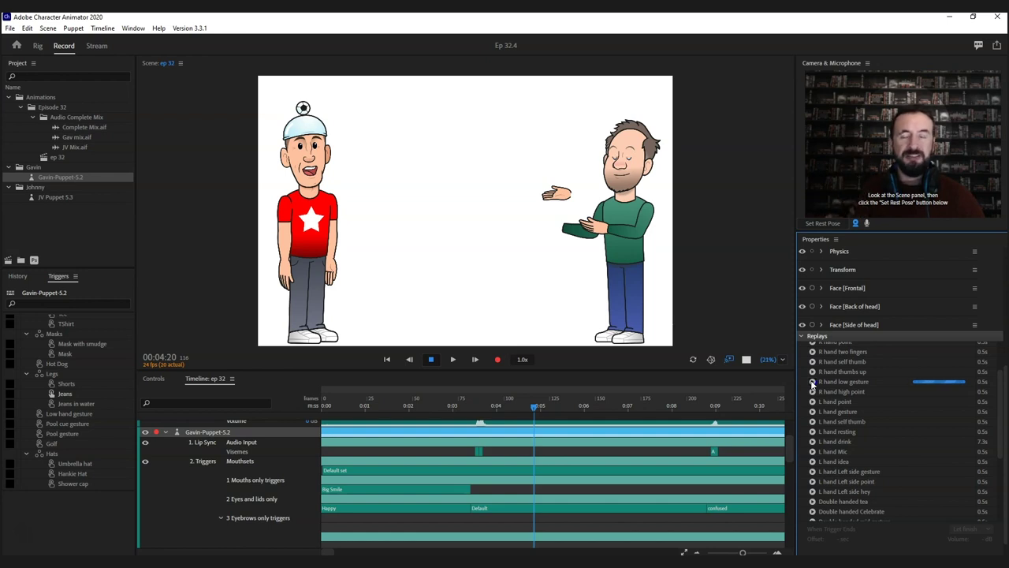
left_click(812, 384)
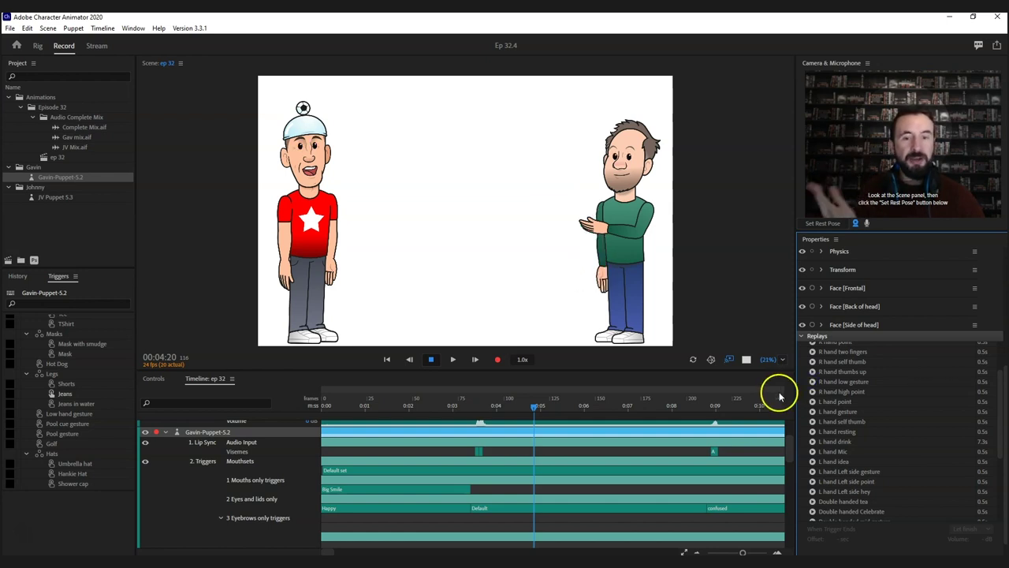
- Zoom the timeline out to cover a longer stretch and move the playhead to 06:26:08
left_click(502, 404)
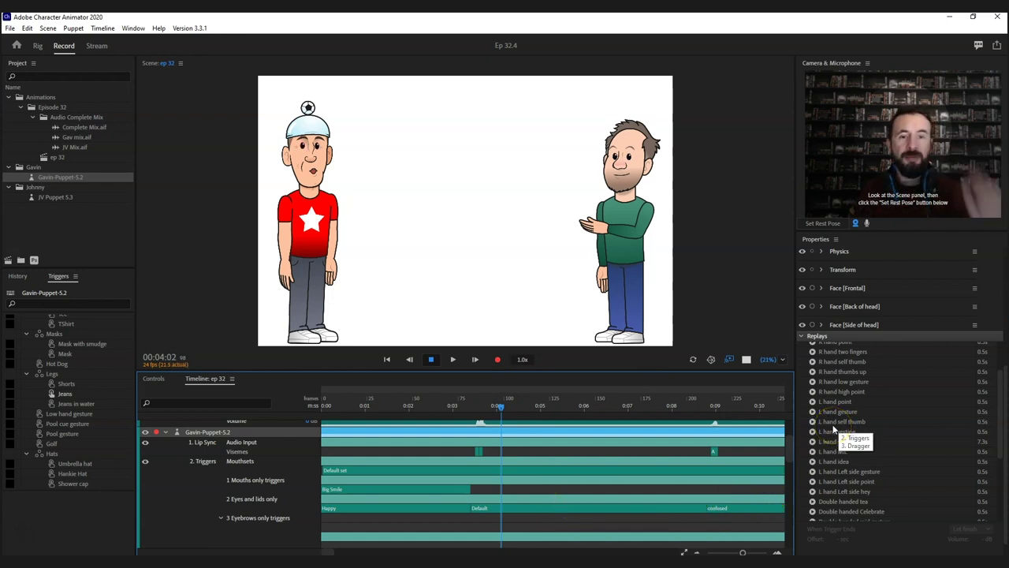
left_click_drag(328, 551, 386, 551)
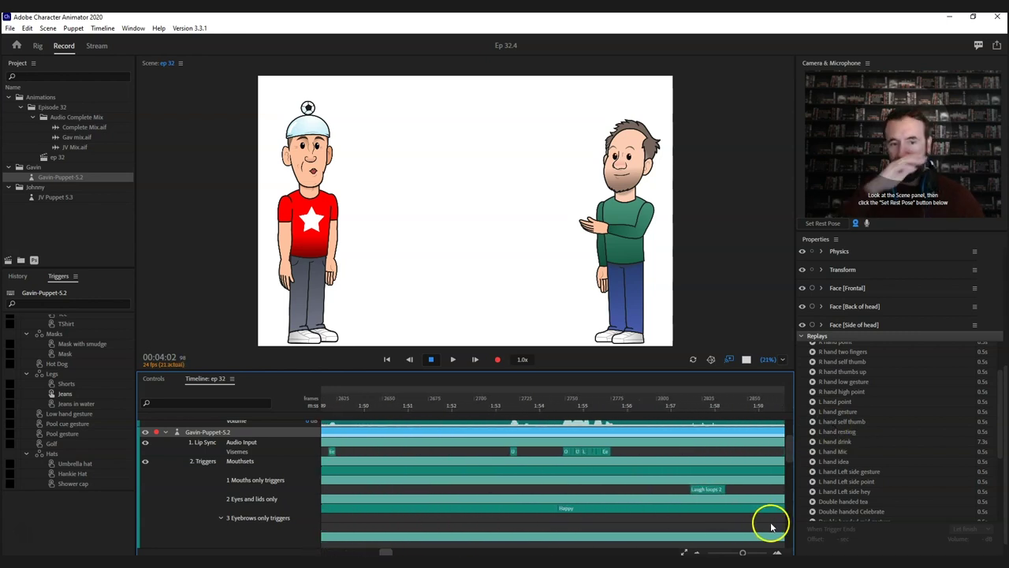
left_click(725, 552)
left_click_drag(724, 552, 736, 552)
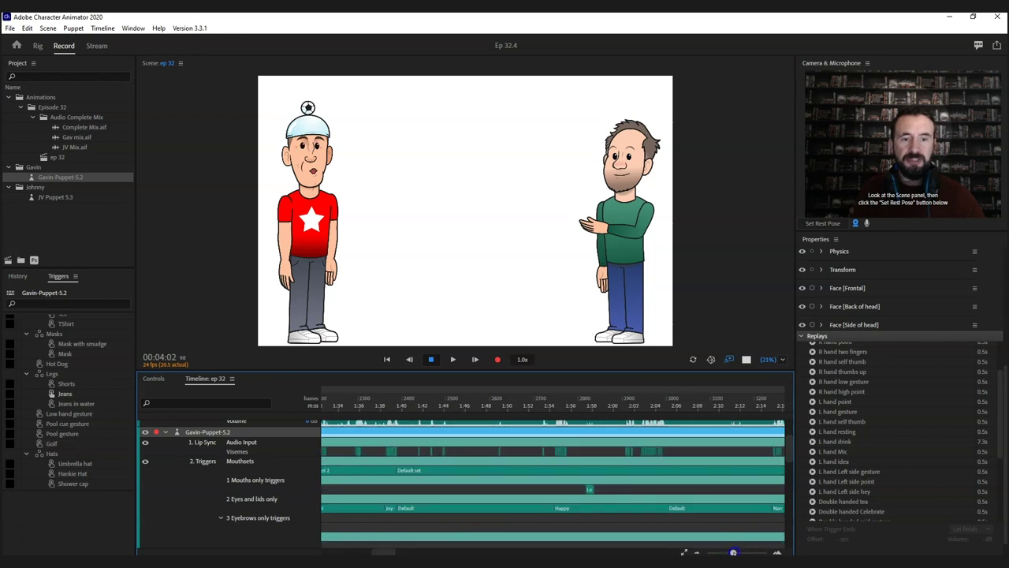
left_click_drag(383, 551, 533, 551)
left_click(500, 401)
mouse_move(512, 409)
left_mouse_down()
mouse_move(502, 411)
mouse_move(514, 410)
left_mouse_up()
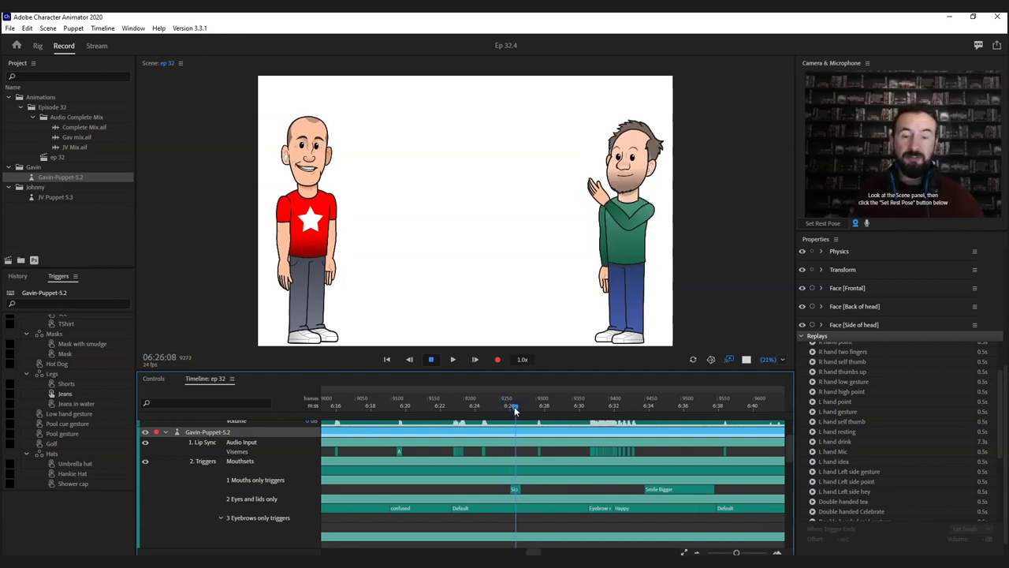
- Select Gavin-Puppet-5.2's 4 Lids only triggers take and the Left hands Mug take at 06:26:08
left_click(515, 489)
scroll(781, 440, "down", 3)
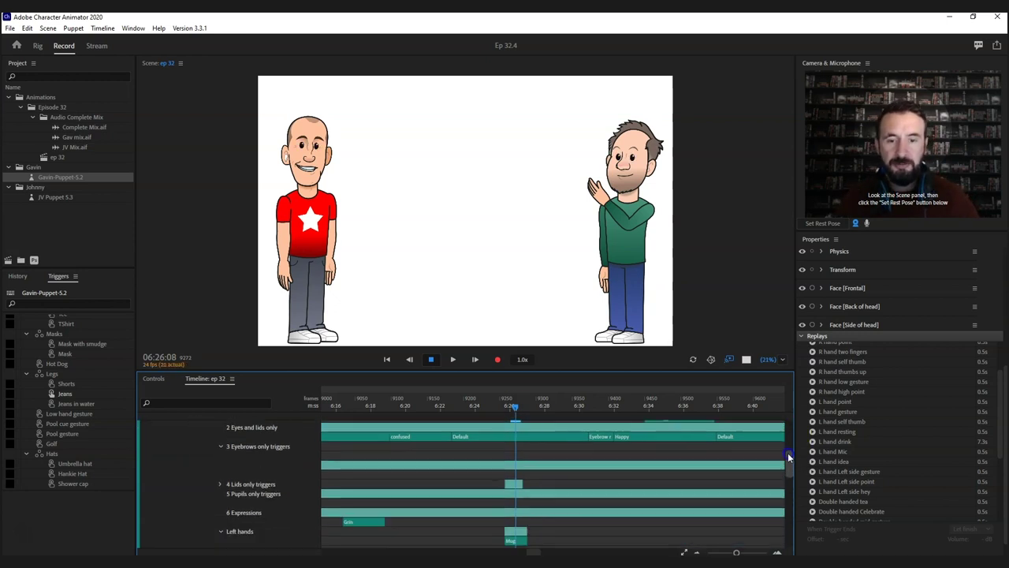
left_click(510, 485)
left_click(515, 533, "shift")
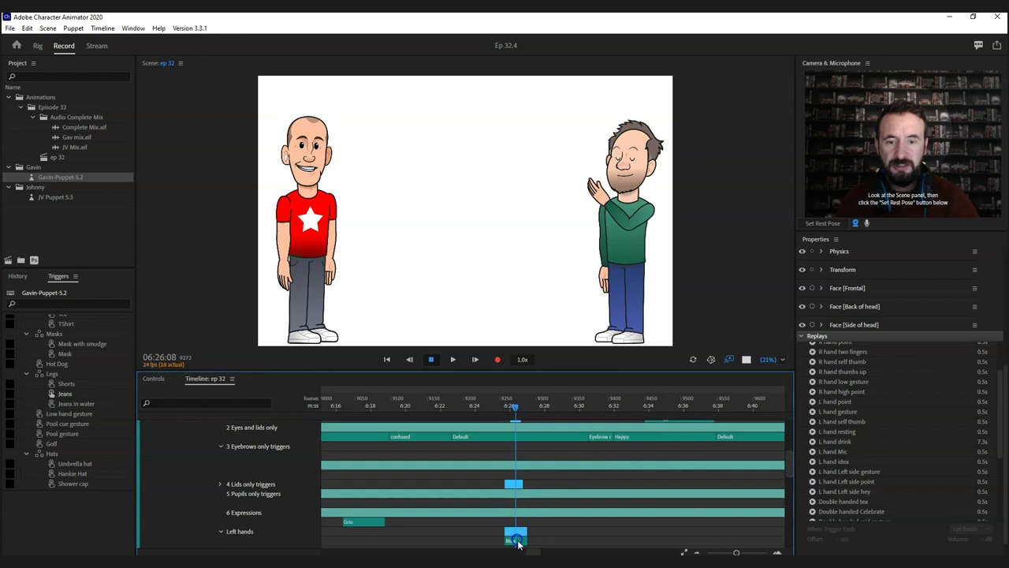
- Return to the audio and puppet tracks at the head of the timeline and move the playhead back to 06:17:19
left_click_drag(792, 463, 795, 414)
left_click(517, 485)
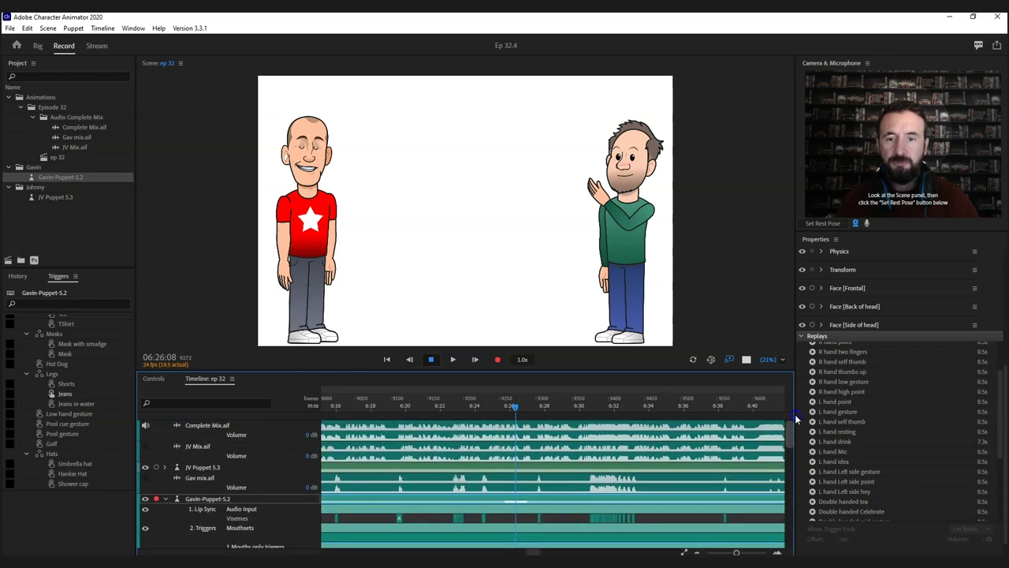
left_click(430, 398)
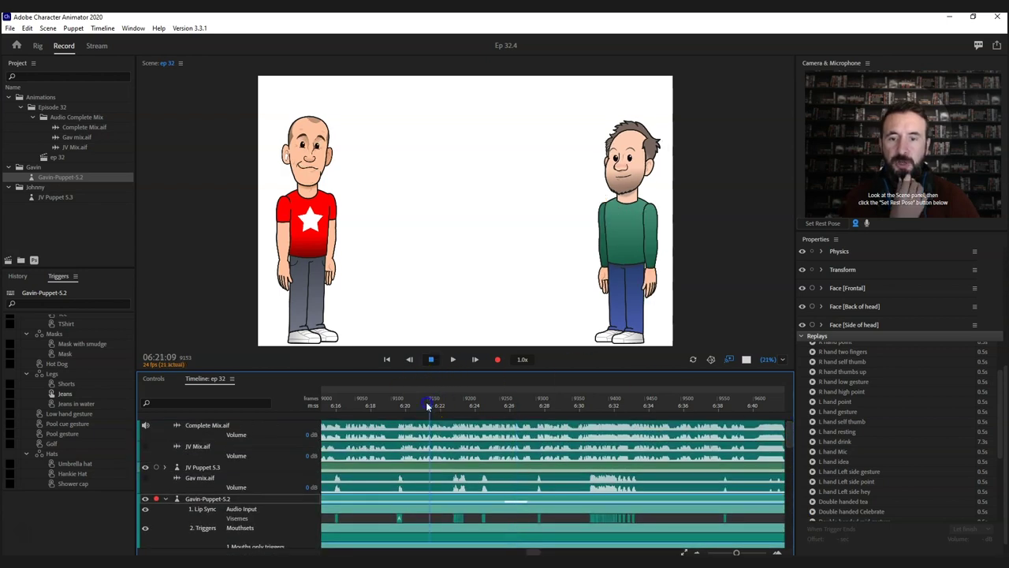
left_click(371, 405)
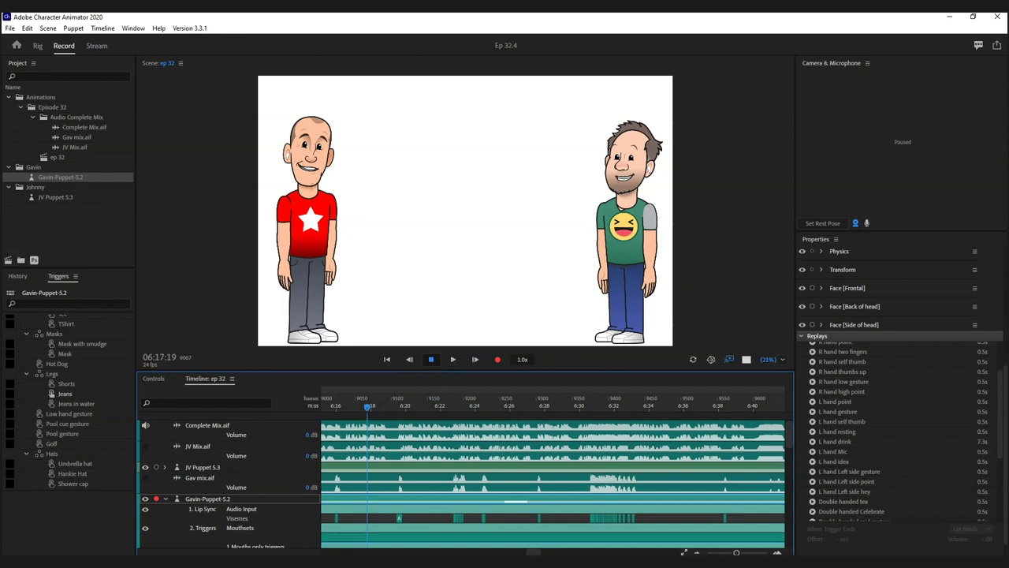
- Go back through the ep 32 timeline and scrub the scene to 05:04:22, where Gavin-Puppet-5.2 holds out the microphone
left_click(26, 28)
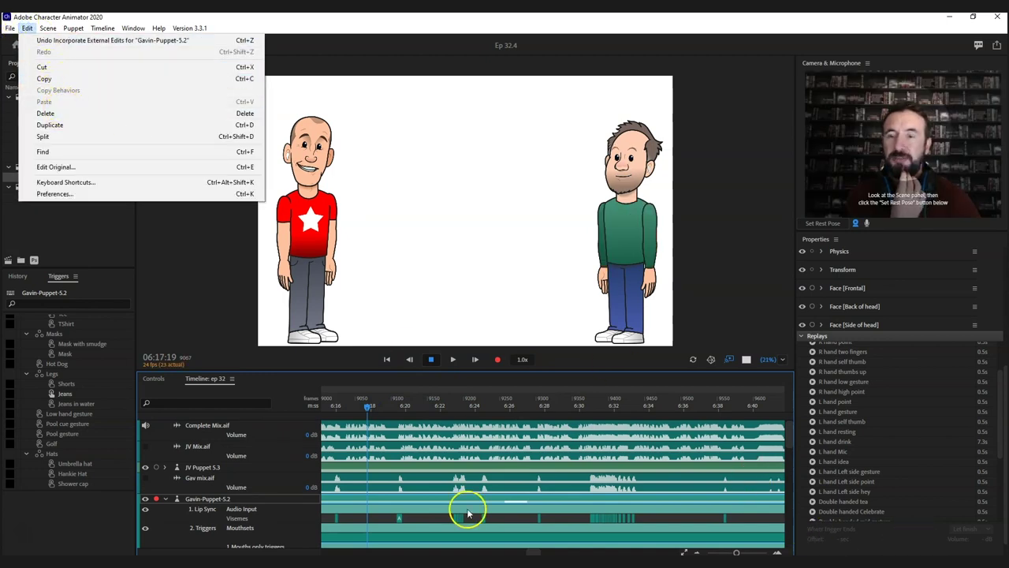
left_click(423, 405)
left_click(693, 406)
left_click(653, 481)
left_click_drag(531, 552, 499, 552)
left_click(447, 405)
left_click_drag(476, 406, 666, 406)
left_click_drag(584, 403, 399, 431)
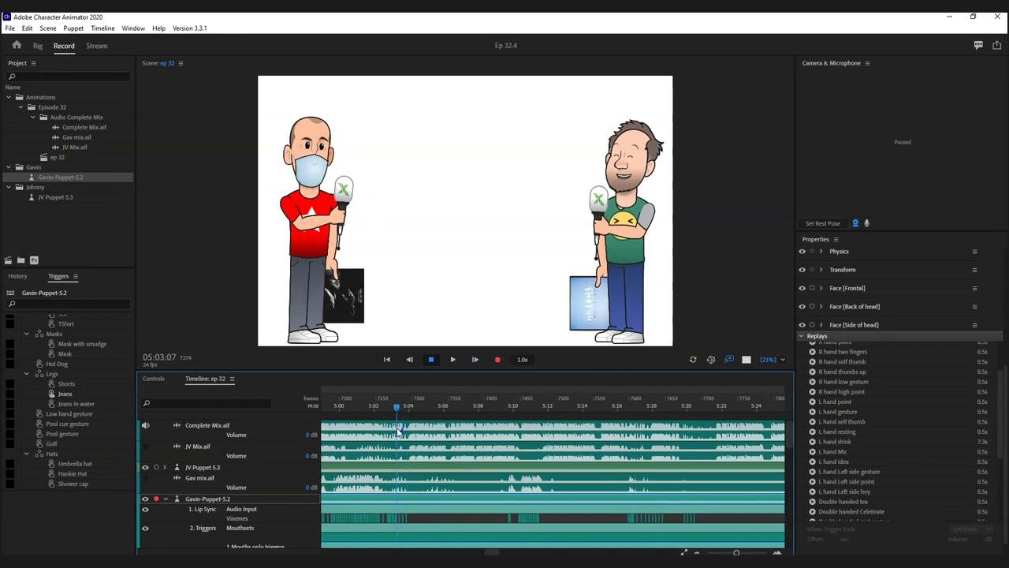
left_click_drag(399, 431, 426, 423)
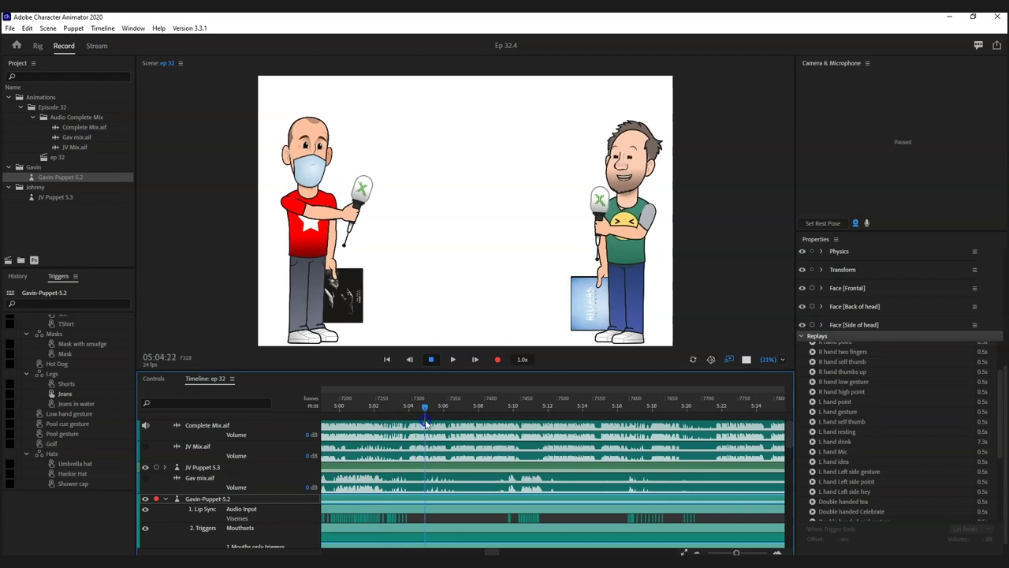
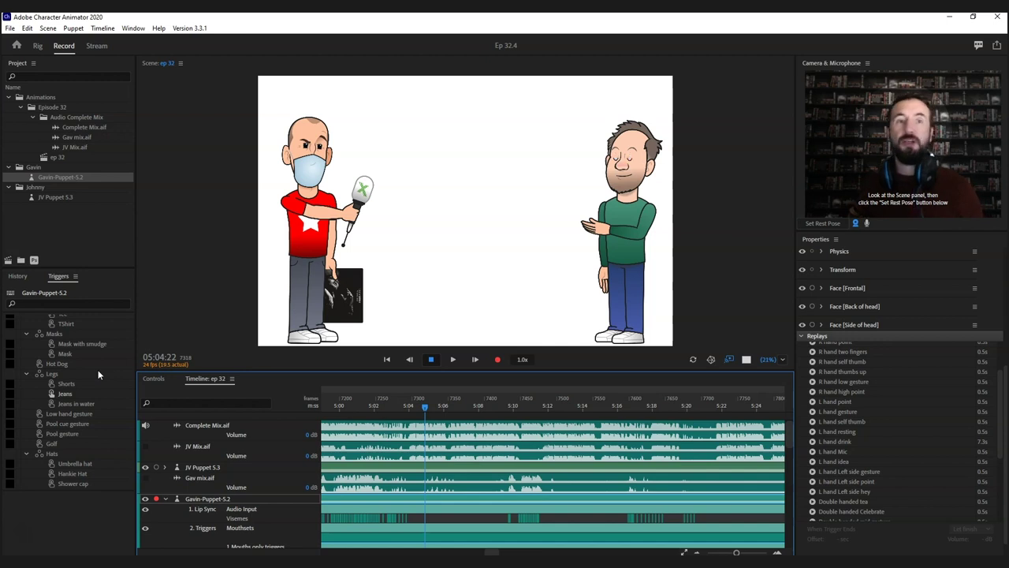
- Switch to Premiere Pro, move the Ep 32 cuts playhead to 00:00:07:05 and select the Alpha.mov clip on V3
left_click(88, 356)
left_click(28, 535)
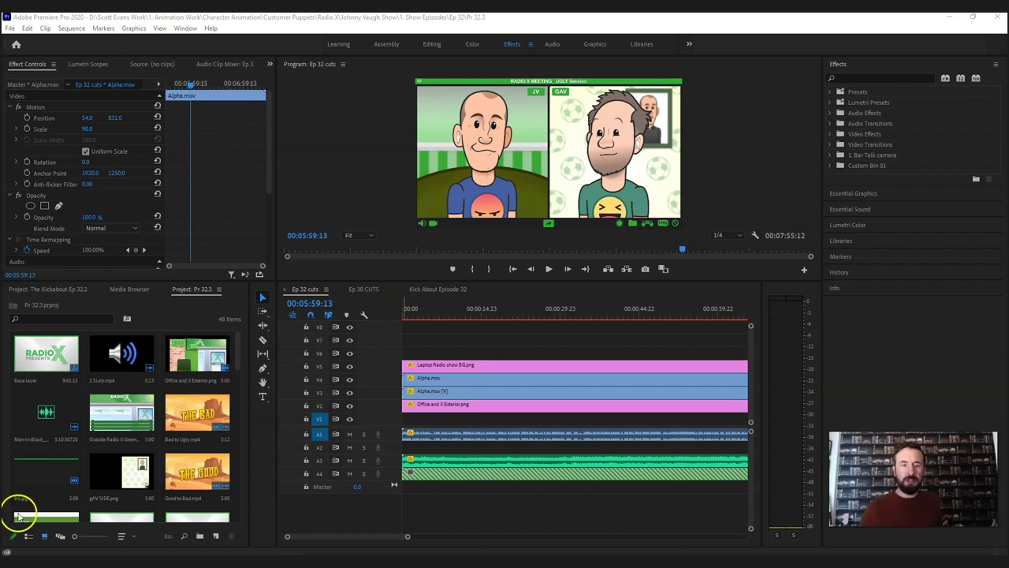
left_click(408, 313)
left_click(442, 313)
left_click(576, 379)
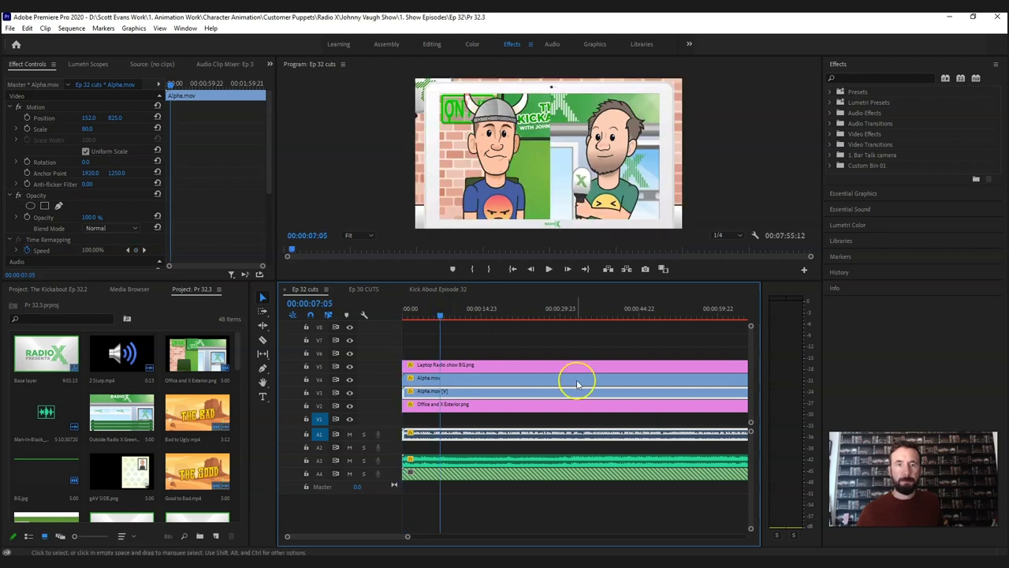
left_click(561, 393)
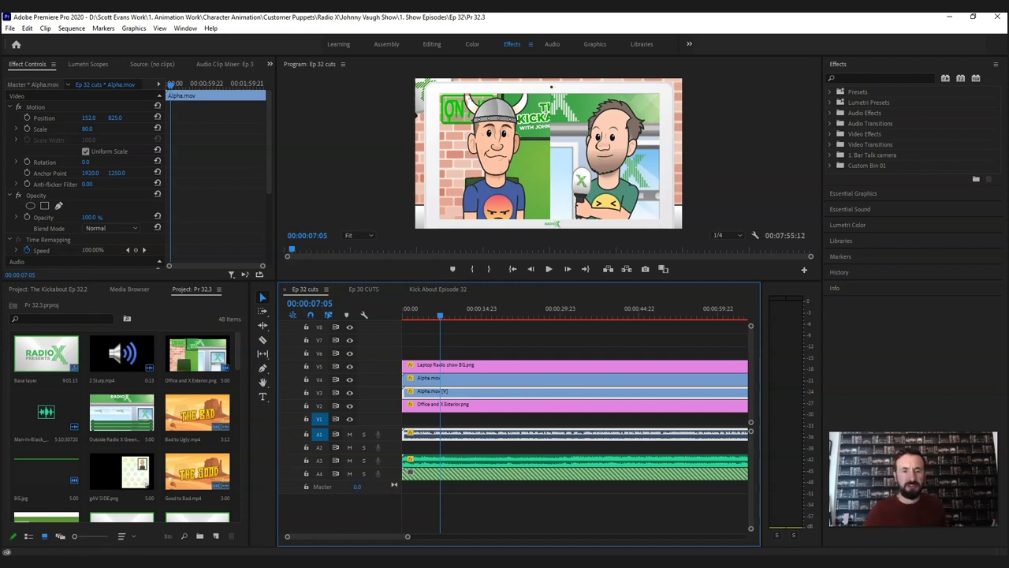
- Switch to Photoshop and look over the Radio X Basement studio BG and Radio X Basement Desk documents
mouse_move(402, 563)
left_click(400, 524)
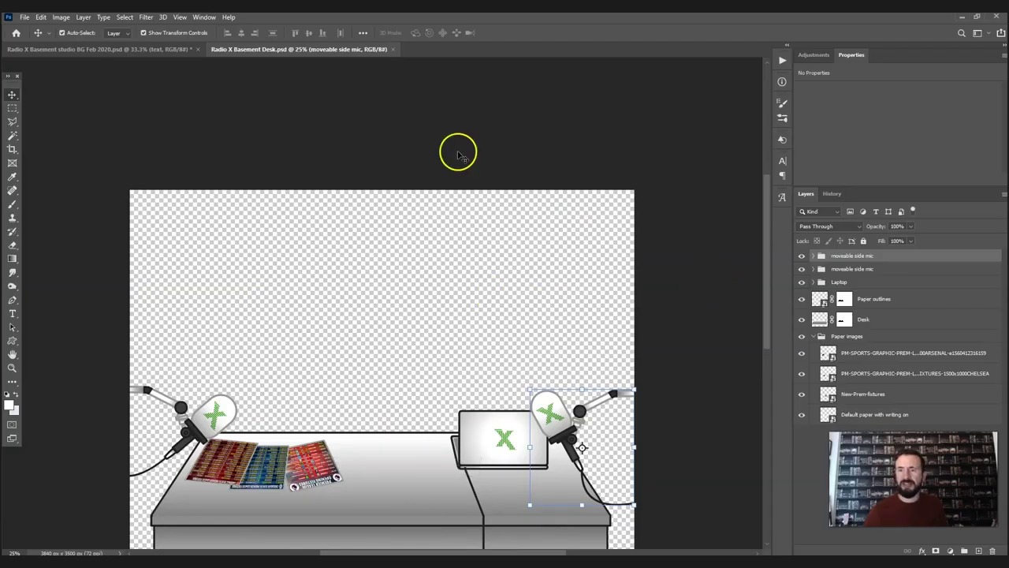
left_click(156, 55)
left_click(321, 52)
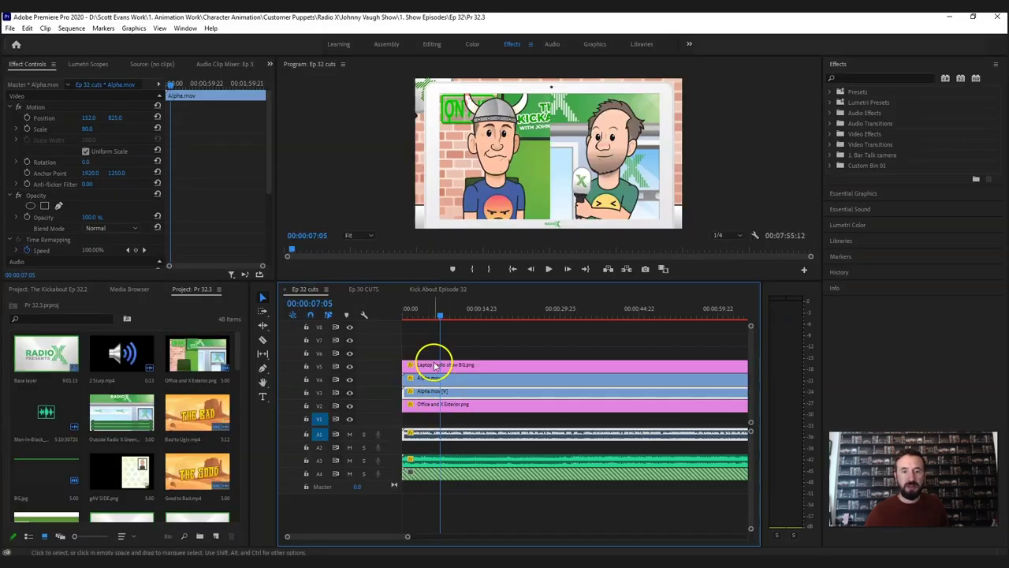
- Return to Premiere Pro and select in turn the Laptop Radio show BG.png, both Alpha.mov and the Office and X Exterior.png clips
left_click(473, 366)
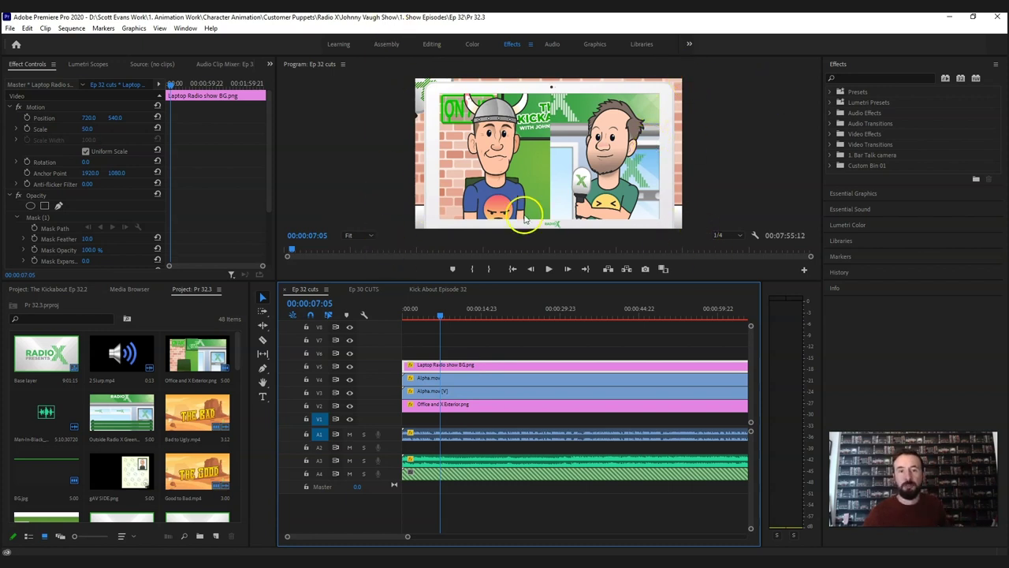
left_click(469, 377)
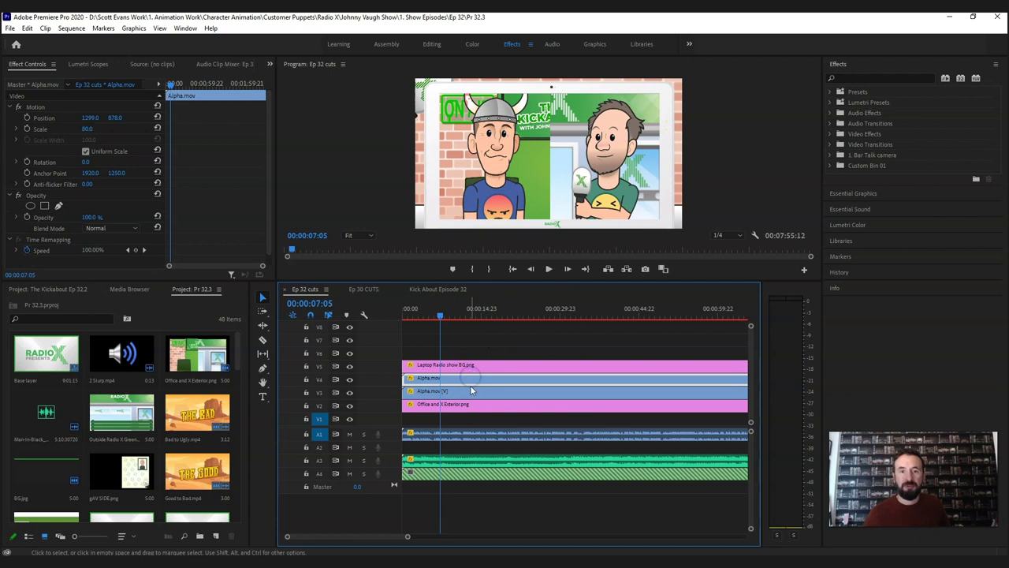
left_click(471, 391)
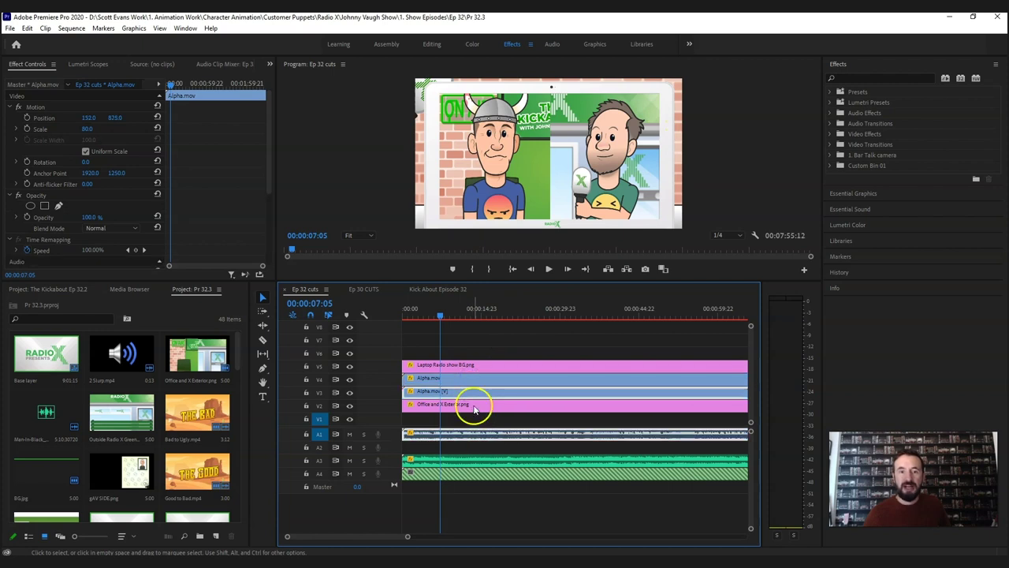
left_click(474, 406)
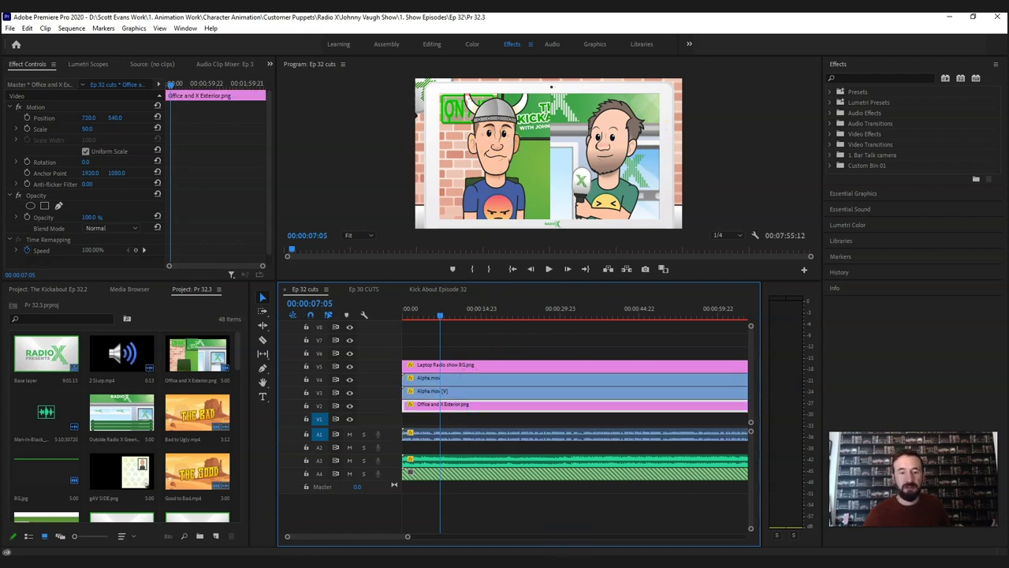
- Switch back to Photoshop and bring up the Radio X Basement studio BG Feb 2020.psd document
key("alt+Tab")
key("alt+Tab")
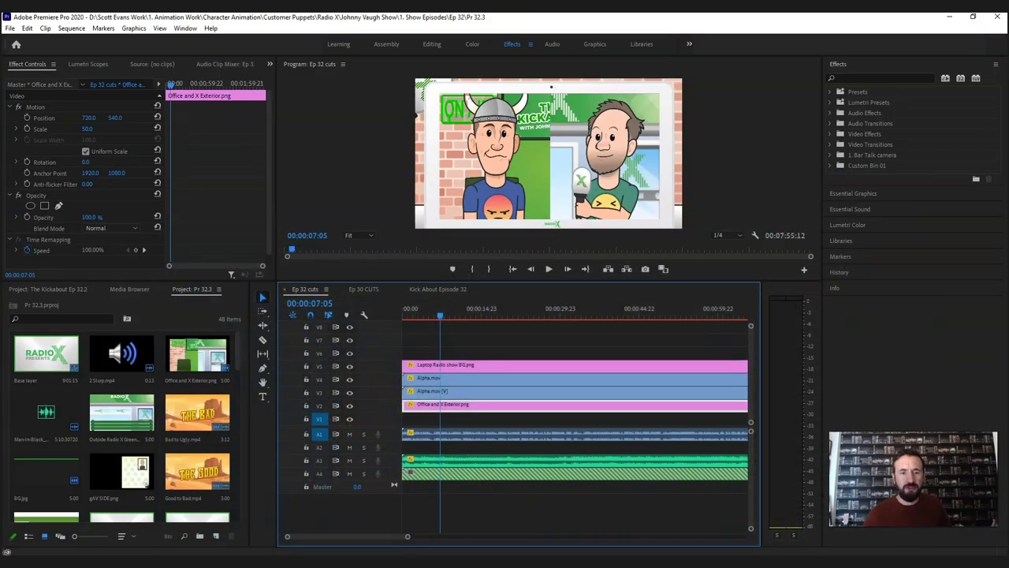
key("alt+Tab")
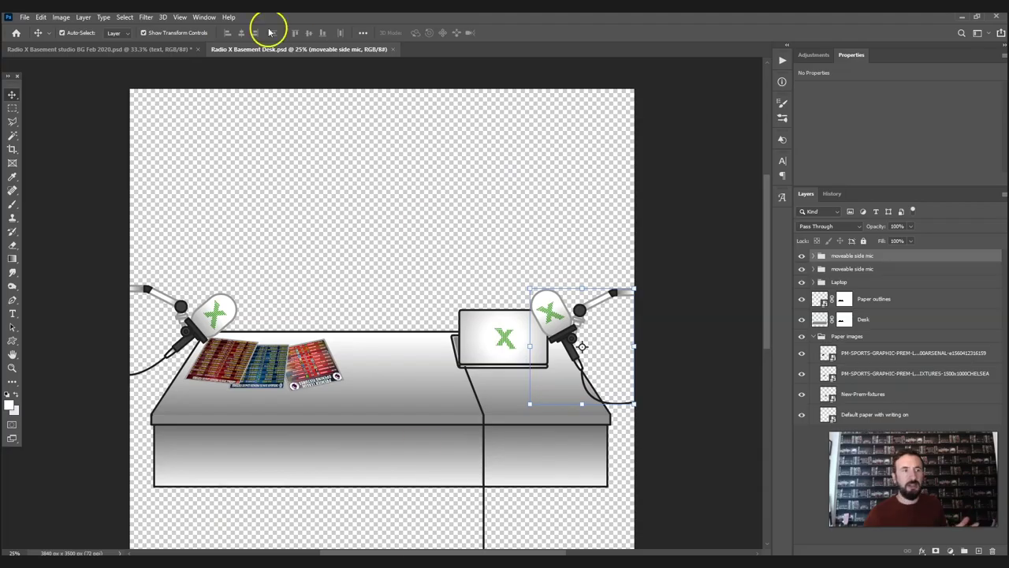
left_click(114, 51)
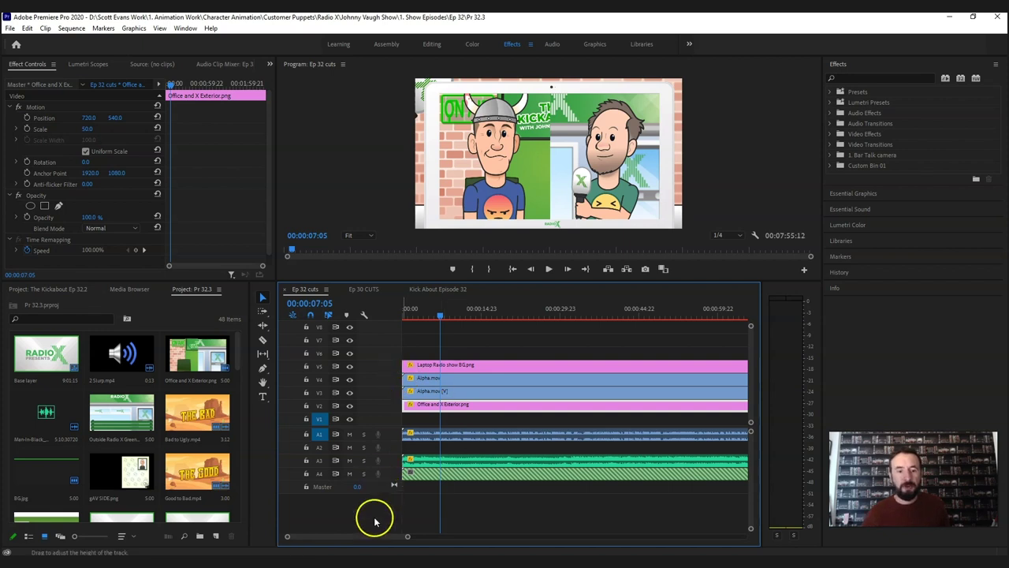
- Return to Premiere Pro and scrub the Ep 32 cuts sequence to 00:02:27:00, at the start of the Good to Bad title
left_click_drag(376, 538, 419, 536)
left_click(447, 309)
left_click_drag(447, 308, 477, 308)
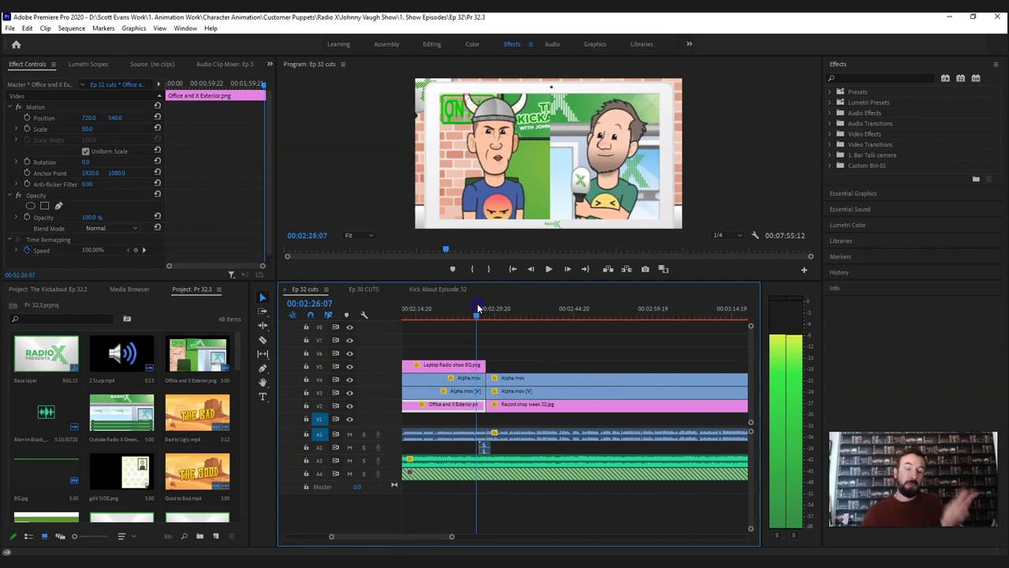
left_click_drag(477, 308, 480, 308)
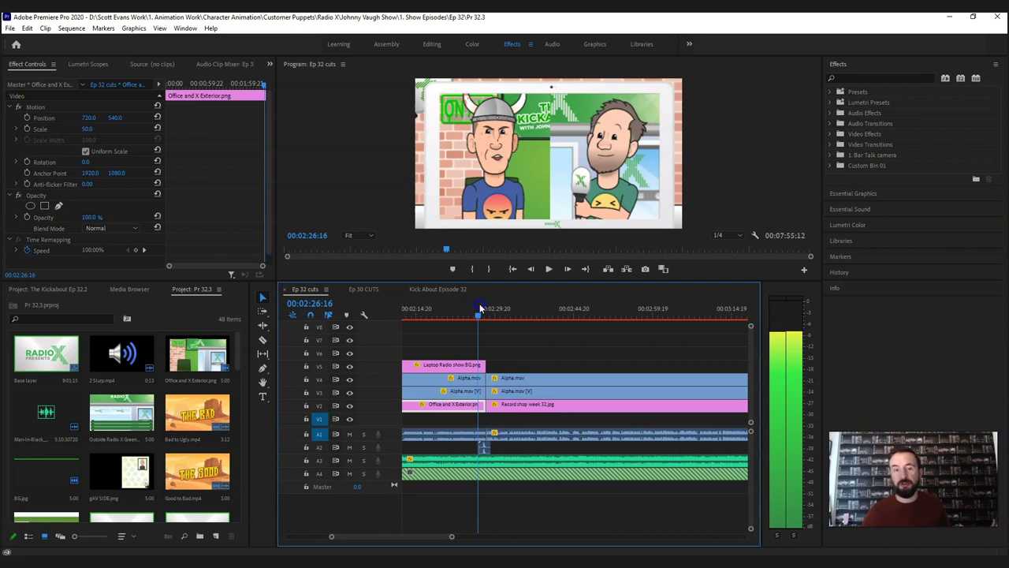
left_click_drag(480, 309, 482, 308)
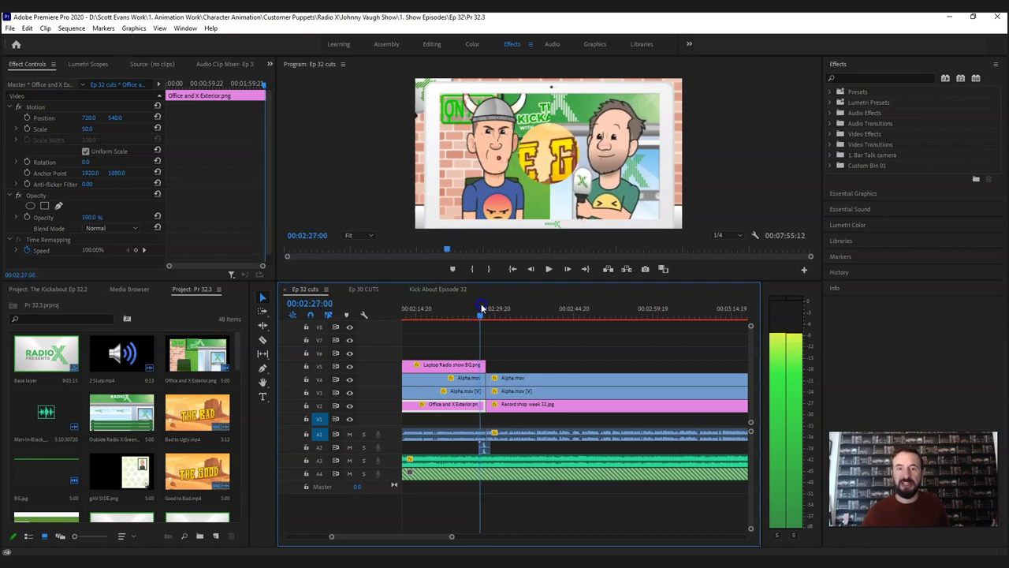
- Move the Good to Bad.mp4 clip from track V12 down to track V7, keeping its position in time
left_click(749, 379)
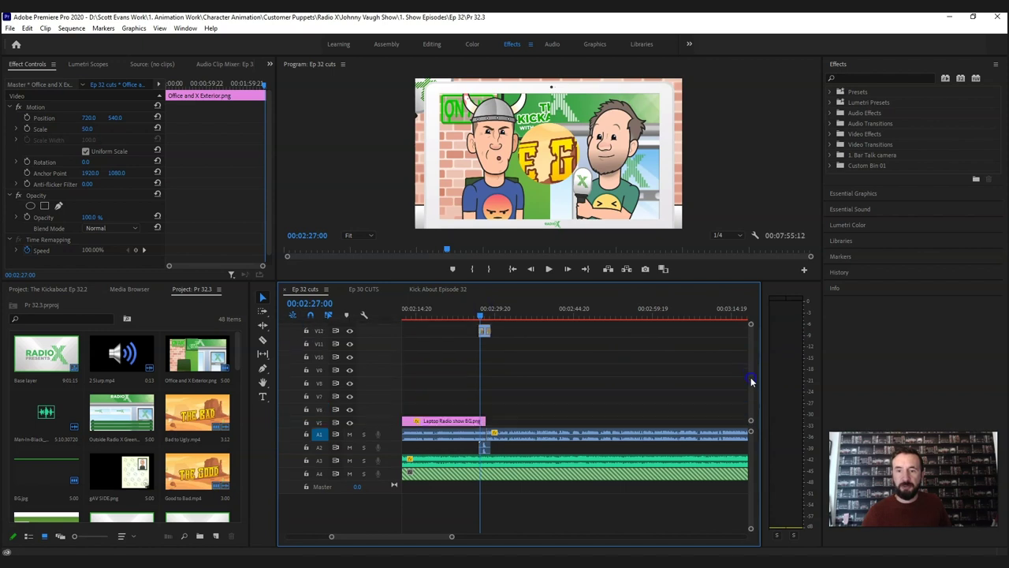
left_click(485, 337)
left_click_drag(485, 336, 486, 405)
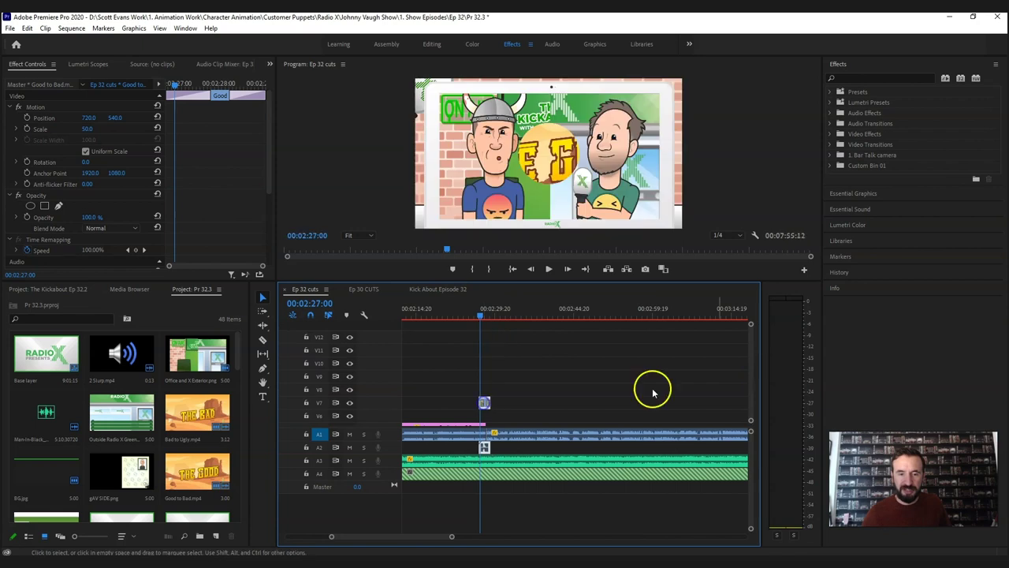
left_click(749, 384)
- Preview the Good to Bad.mp4 title through 00:02:27:21 and select the Iris Round transition at its start
key("space")
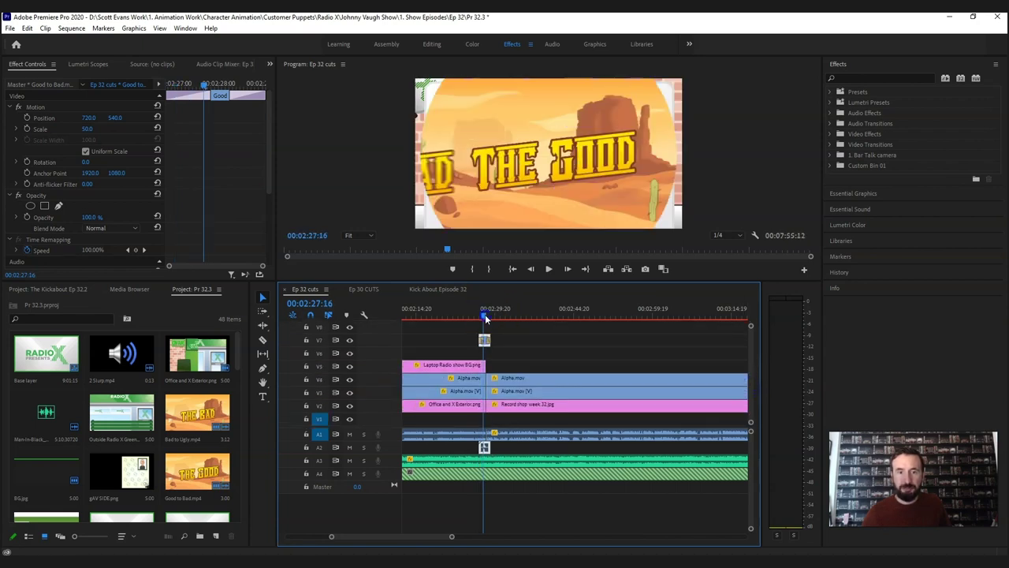
left_click(486, 318)
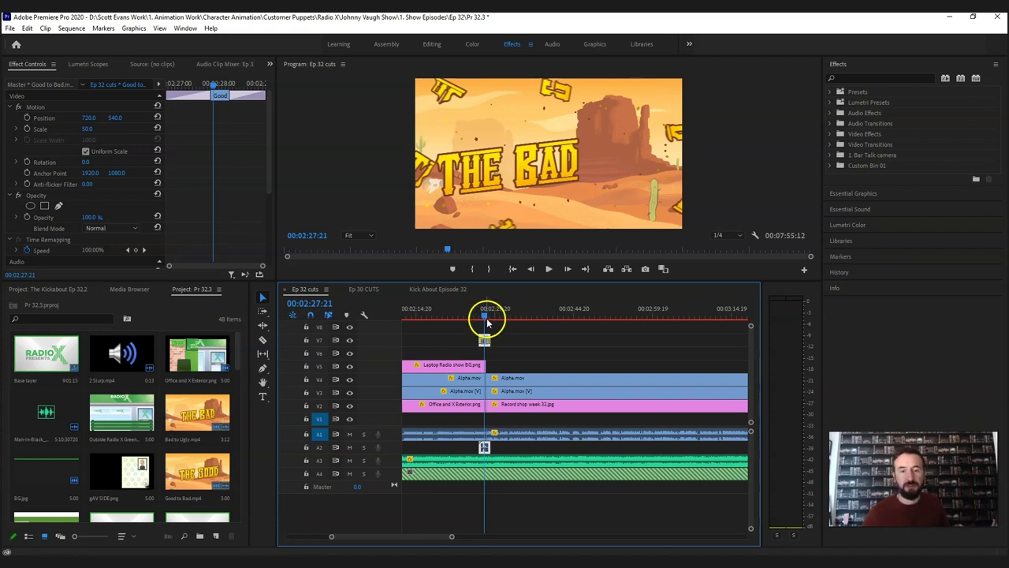
left_click(484, 340)
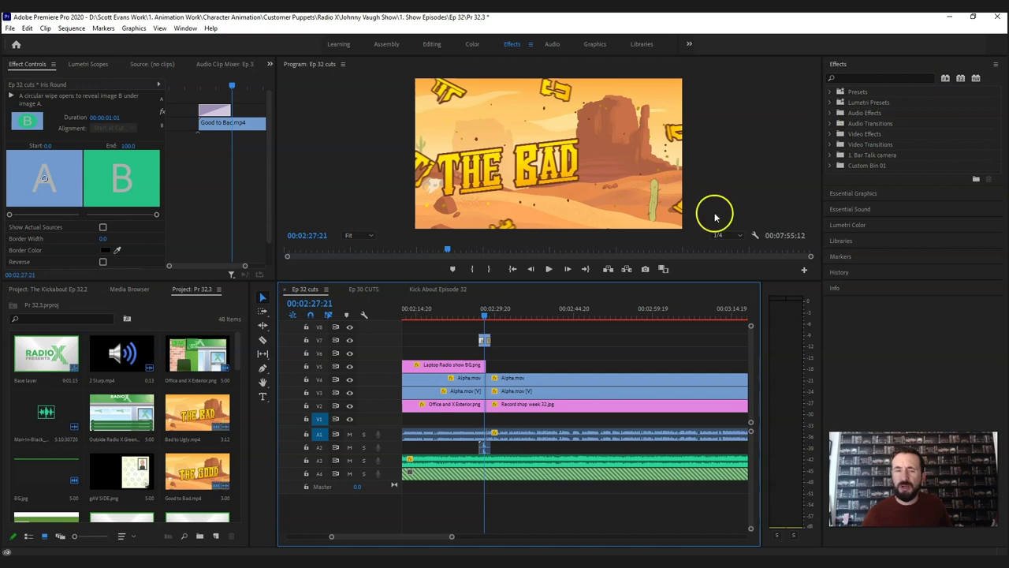
- Find Iris Round among the Iris video transitions and apply it to the start of the Good to Bad.mp4 clip on V7
left_click(829, 146)
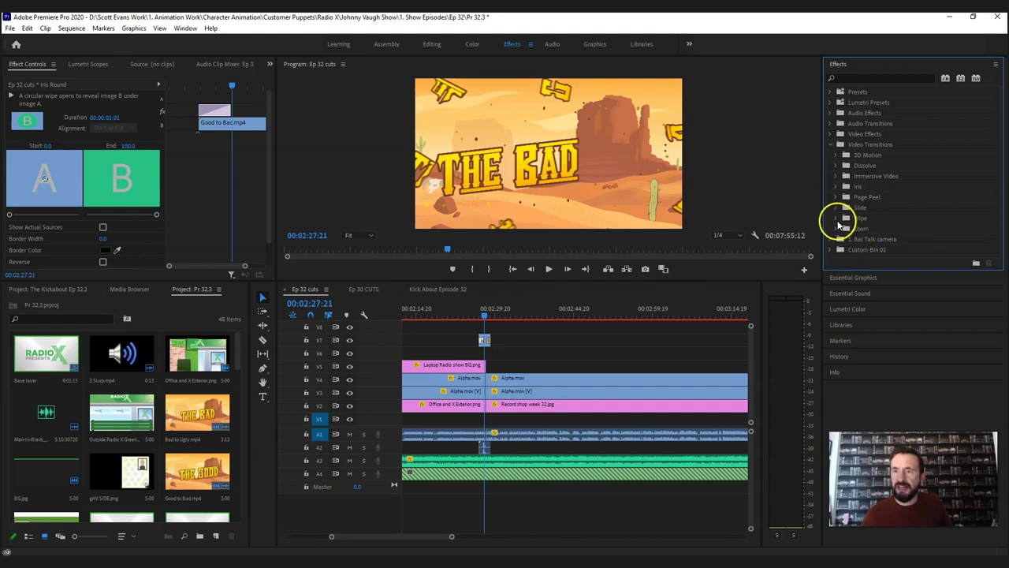
left_click(836, 219)
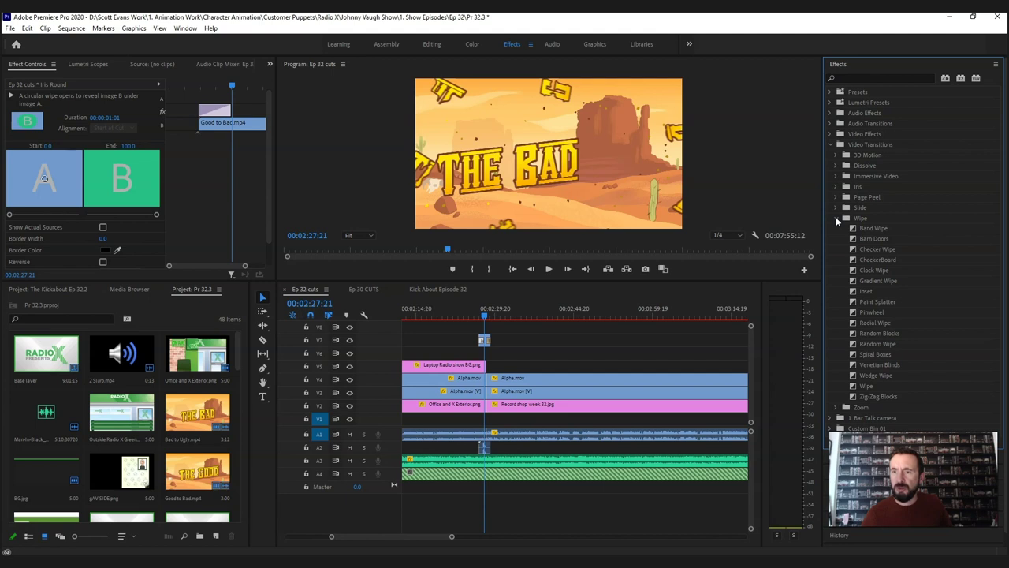
left_click(837, 218)
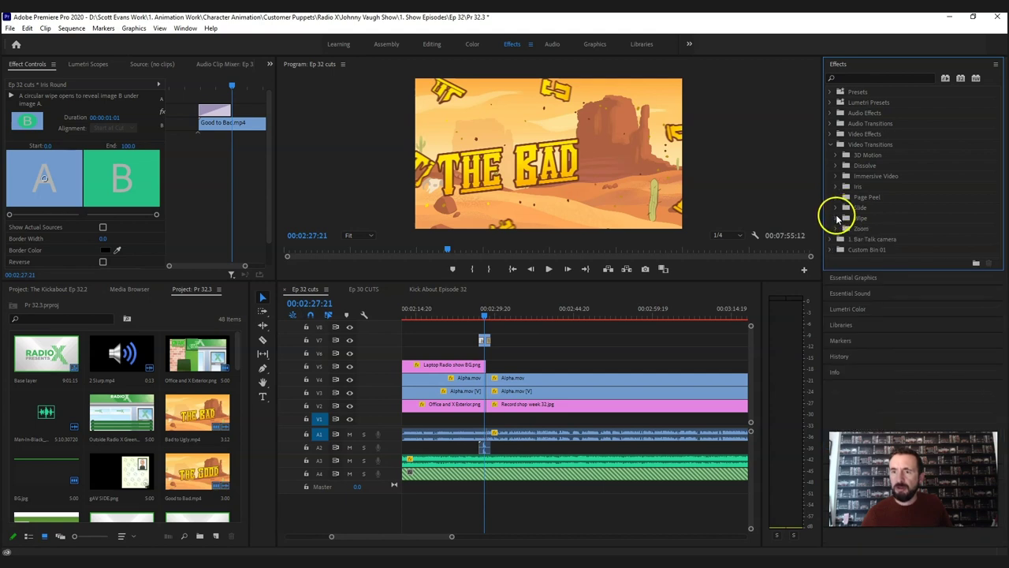
left_click(836, 219)
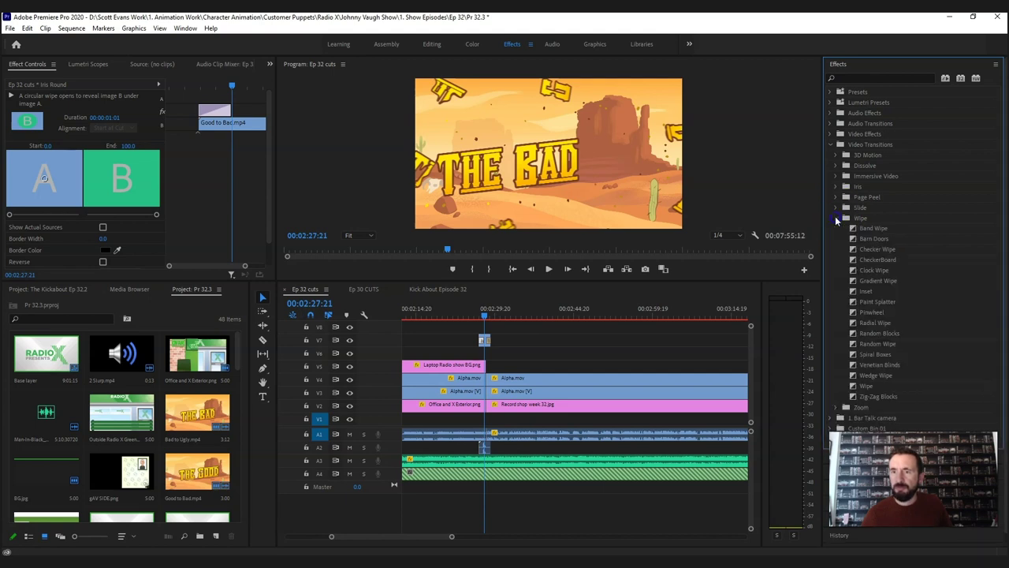
left_click(836, 219)
left_click(836, 187)
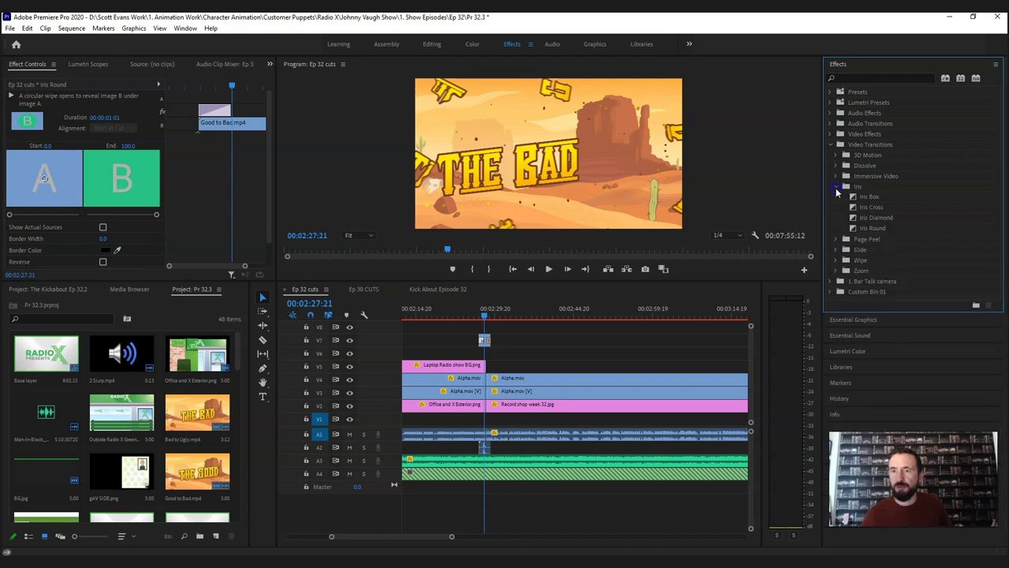
left_click(884, 228)
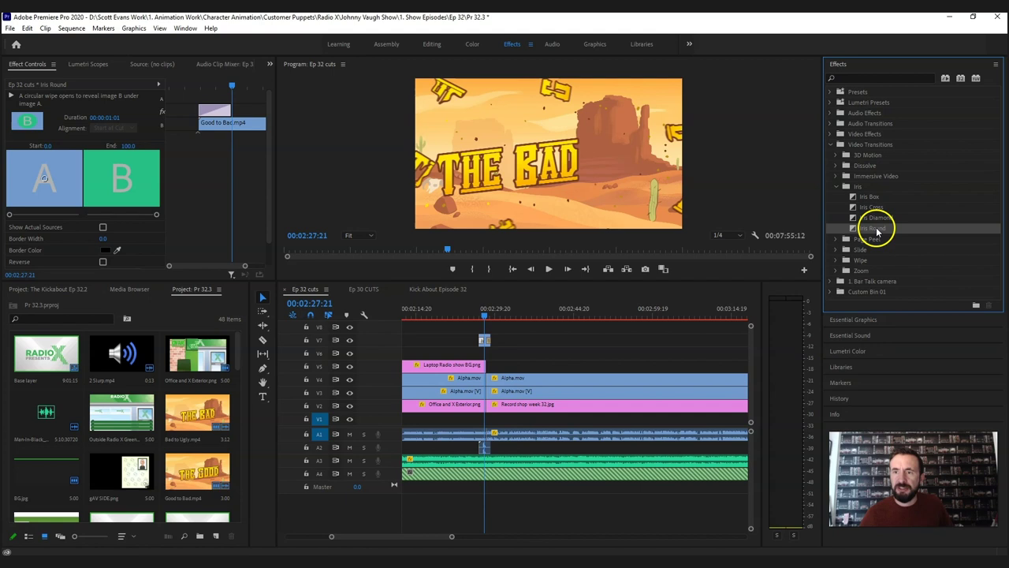
left_click_drag(877, 230, 485, 345)
left_click(484, 341)
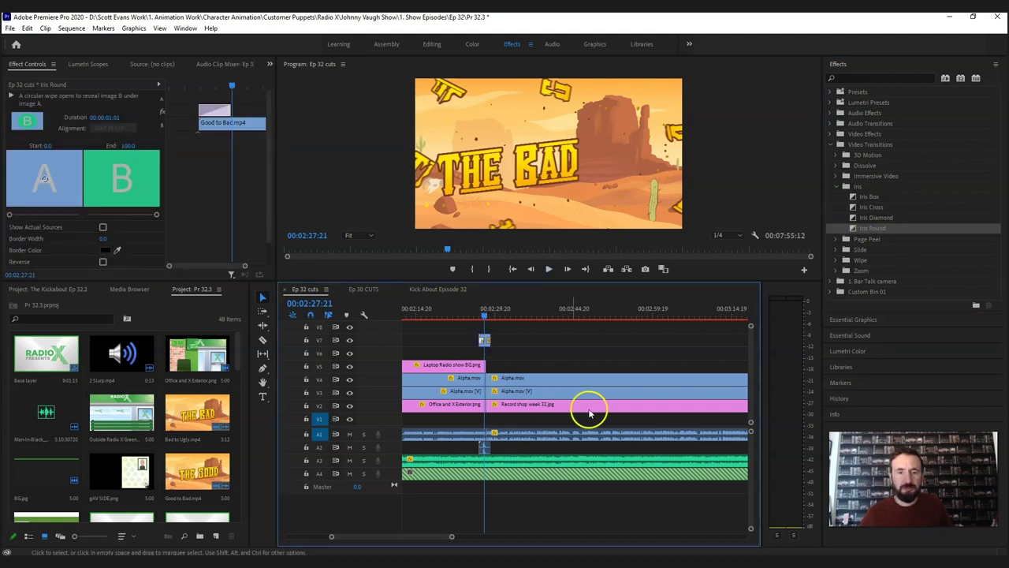
- Shorten the Iris Round transition at the start of Good to Bad.mp4 to a duration of 00:00:00:11
left_click(487, 334)
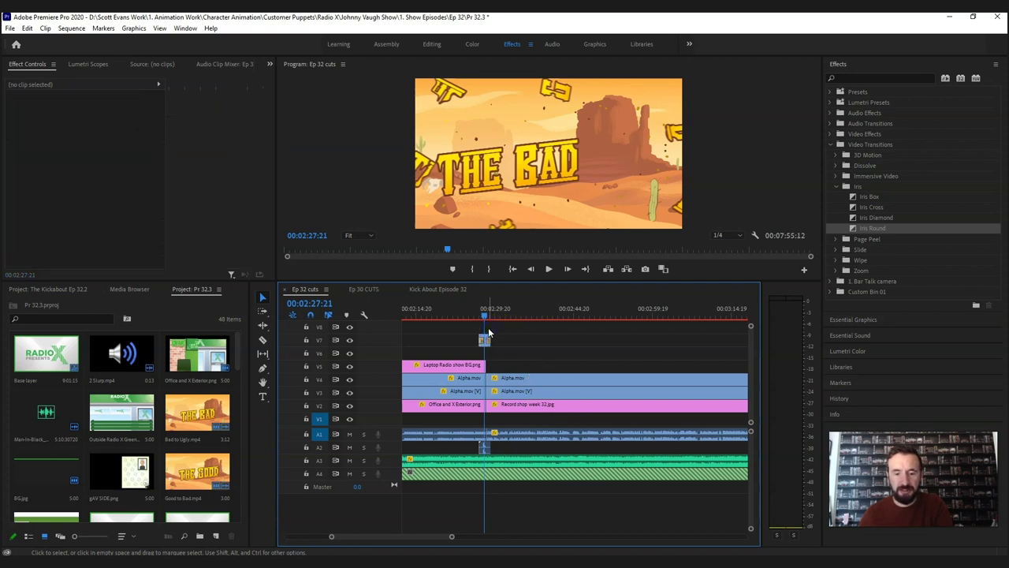
key("equal")
left_click_drag(647, 330, 522, 340)
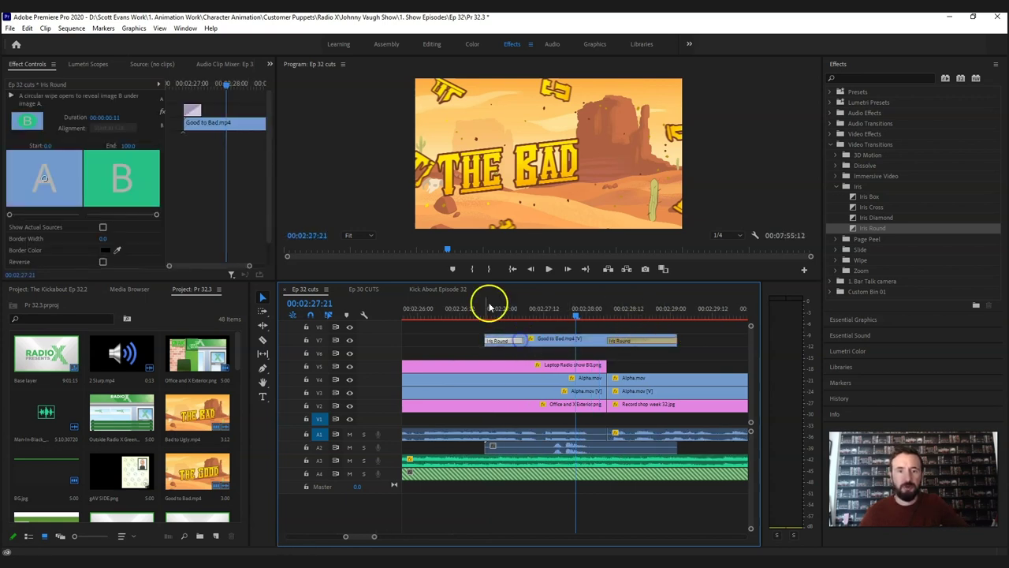
- Scrub the shortened opening transition to 00:02:27:03, review its settings and go back to 00:02:26:21
left_click(492, 309)
mouse_move(493, 309)
left_mouse_down()
mouse_move(522, 310)
mouse_move(513, 310)
left_mouse_up()
left_click(515, 343)
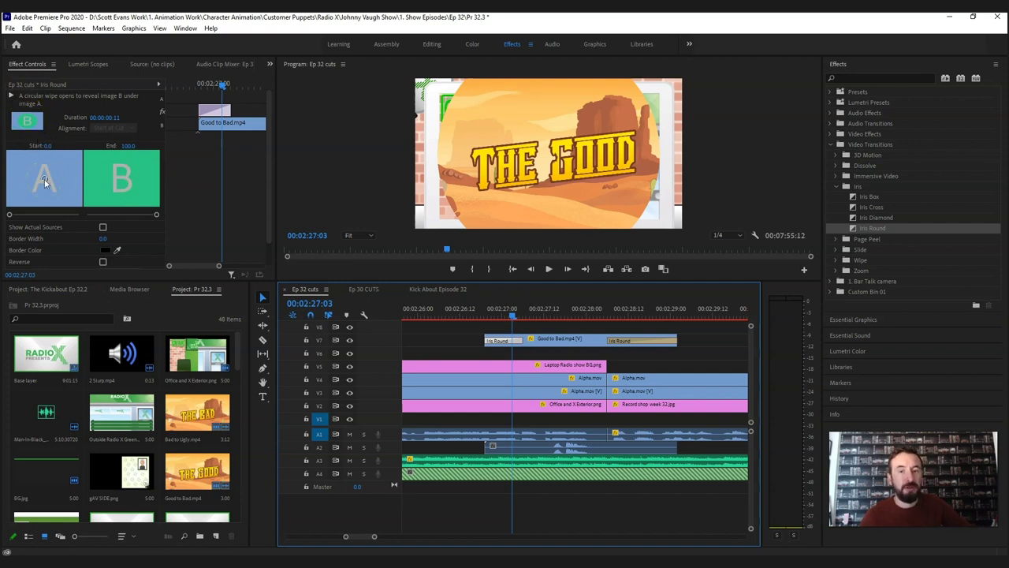
left_click(492, 310)
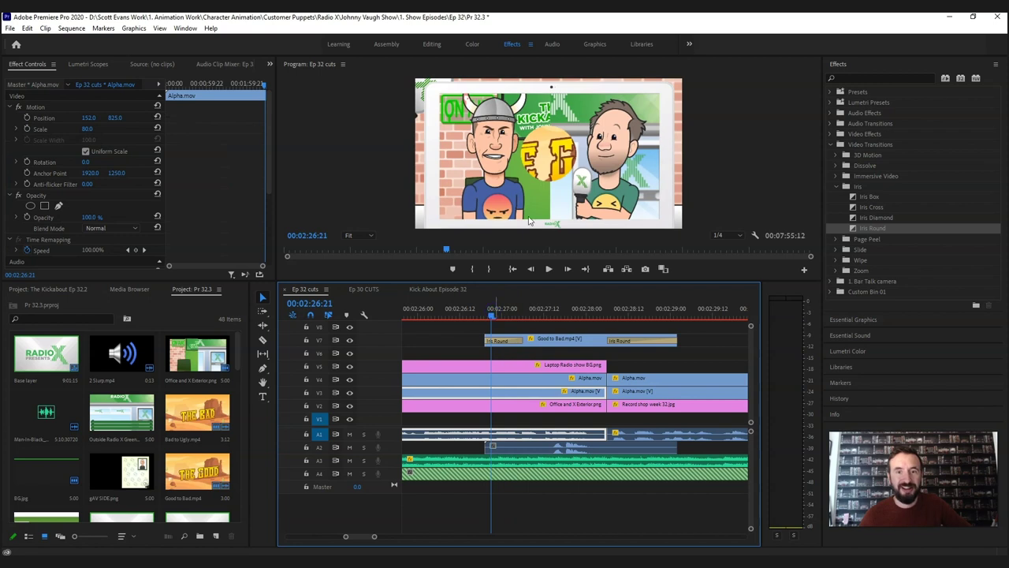
- Move the opening Iris Round transition's centre to the upper-left corner of image A and scrub the result to 00:02:27:06
left_click(501, 340)
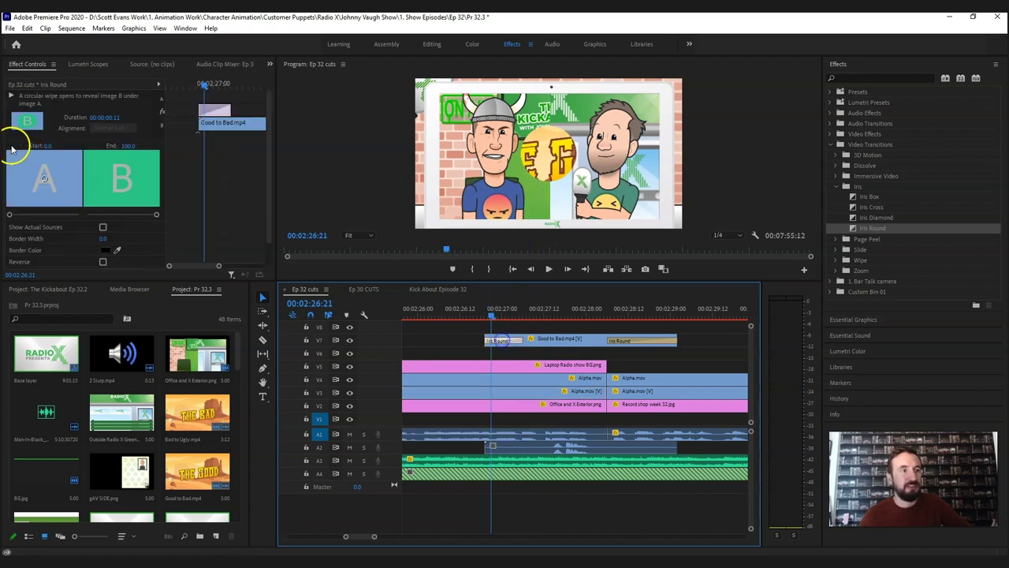
left_click(45, 180)
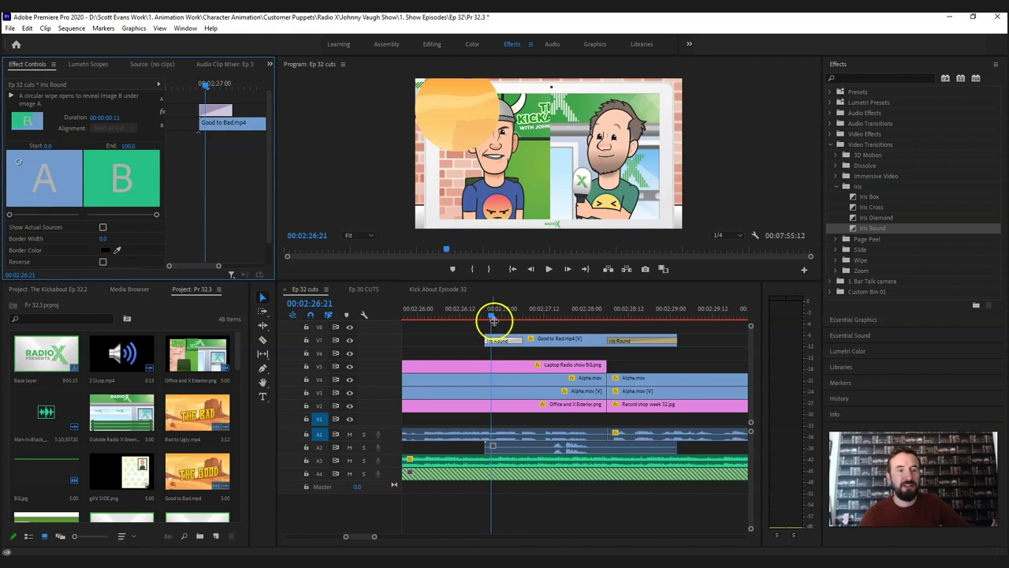
left_click_drag(493, 316, 522, 314)
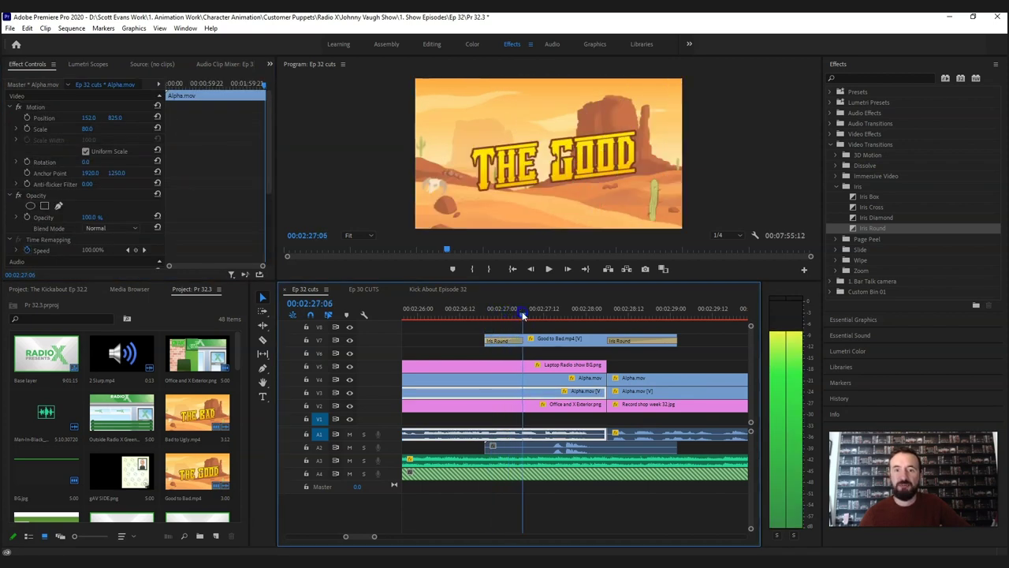
- Replace the opening Iris Round on Good to Bad.mp4 with the Push slide transition and select it for editing
left_click(835, 250)
left_click_drag(865, 281, 513, 307)
left_click(493, 340)
left_click(189, 186)
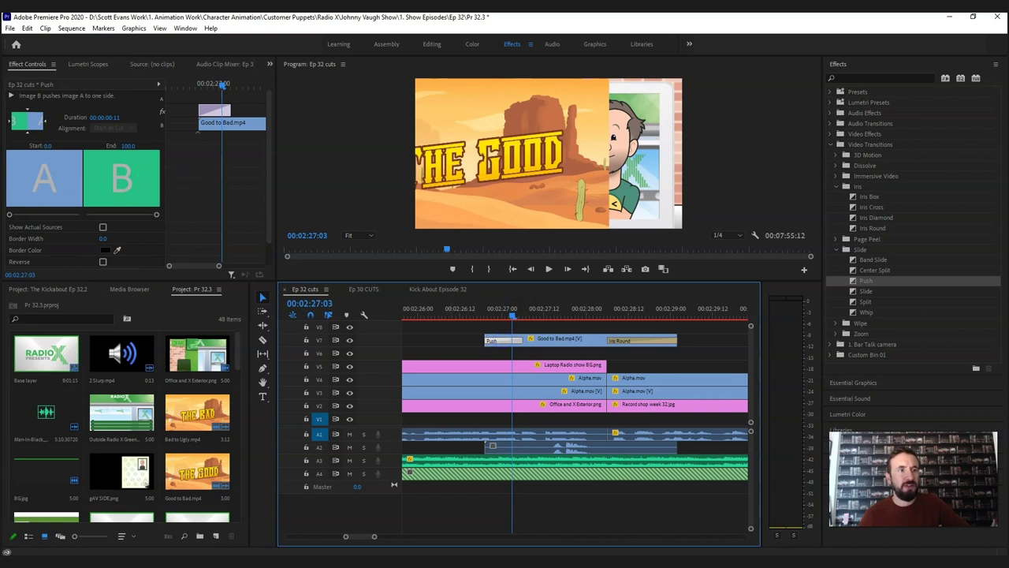
- Set the Push transition to enter from the top of the frame and scrub it at 00:02:27:02
left_click(27, 113)
left_click(28, 112)
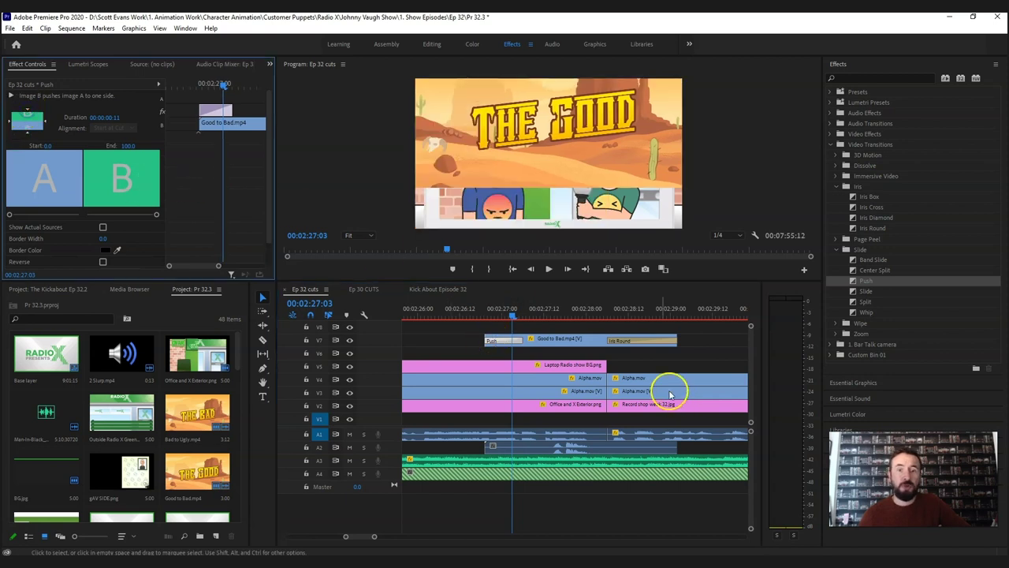
mouse_move(518, 316)
left_mouse_down()
mouse_move(484, 322)
mouse_move(509, 315)
left_mouse_up()
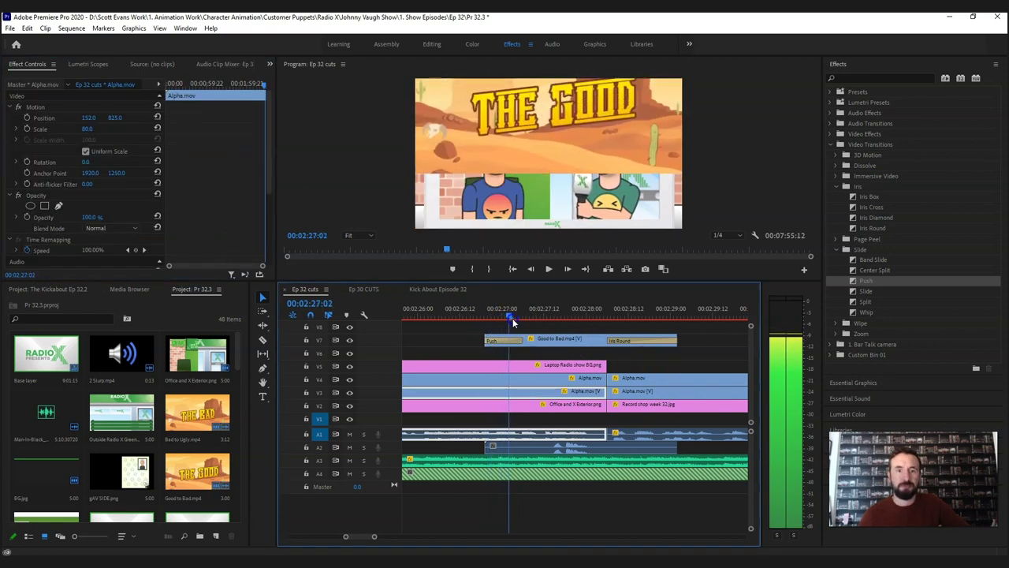
- Set the Push transition to enter from the frame's left side, scrub to 00:02:27:03 and return to 00:02:24:20
left_click(511, 339)
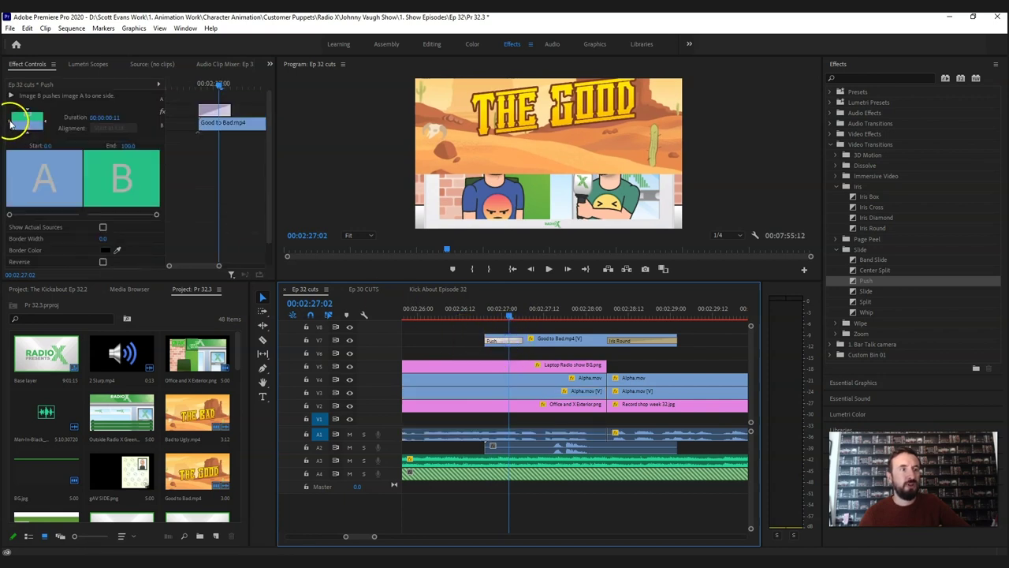
left_click(18, 113)
left_click(492, 314)
left_click_drag(492, 314, 513, 312)
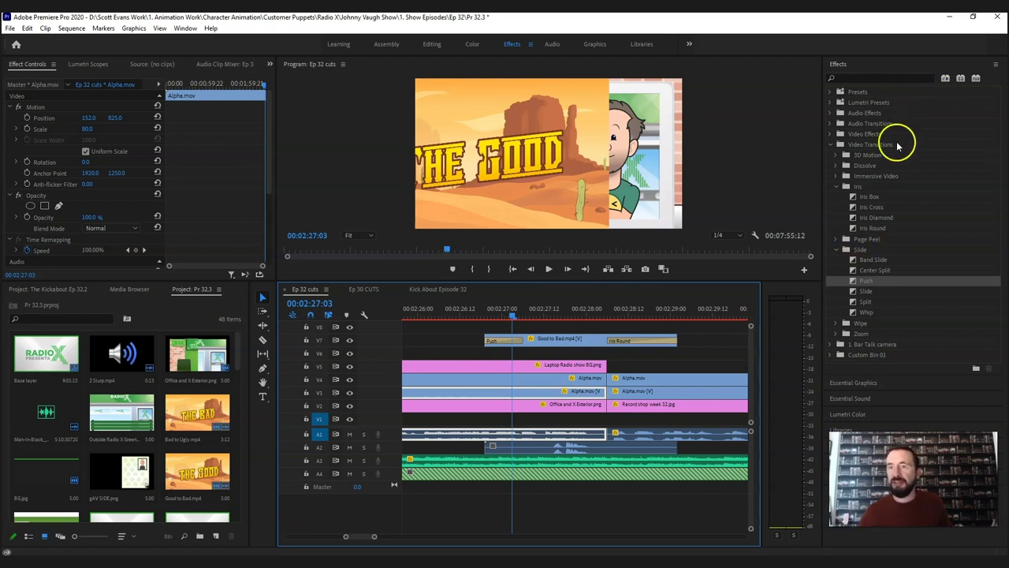
left_click(730, 278)
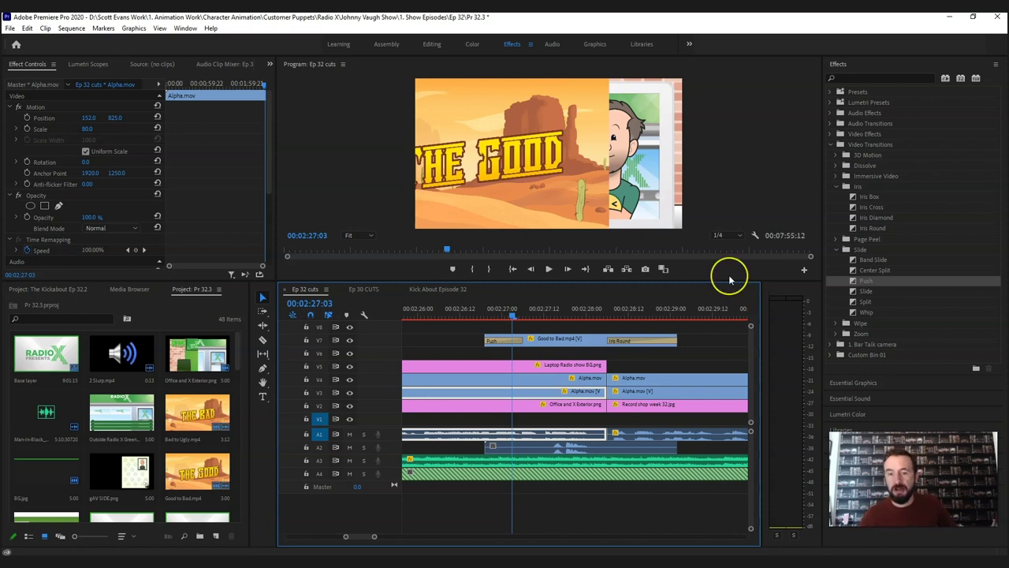
left_click_drag(484, 307, 453, 310)
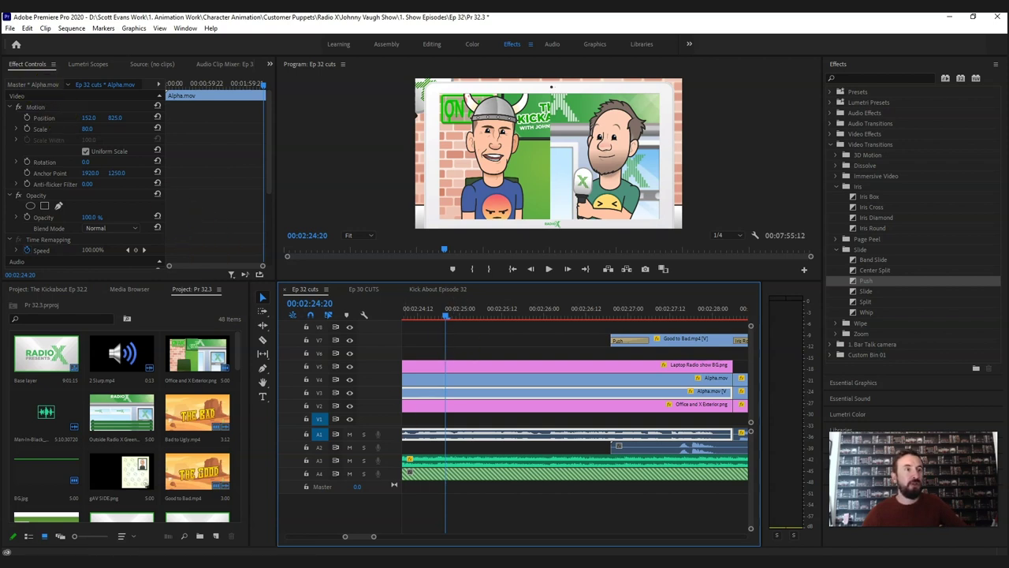
- Start a media import and browse from Customer Puppets through the Radio X show episodes to the Ep 32 folder
left_click(10, 28)
left_click(10, 28)
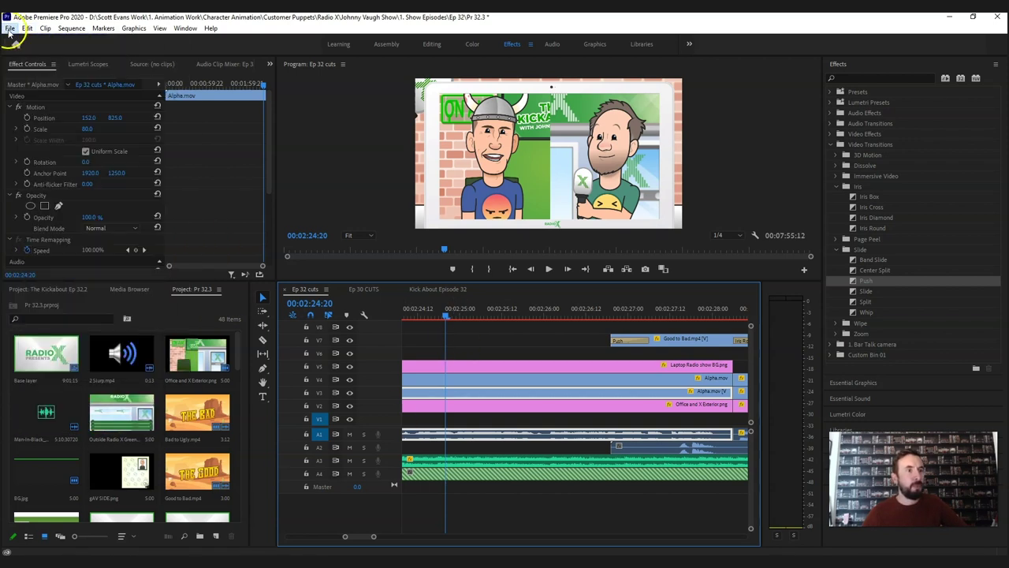
left_click(9, 28)
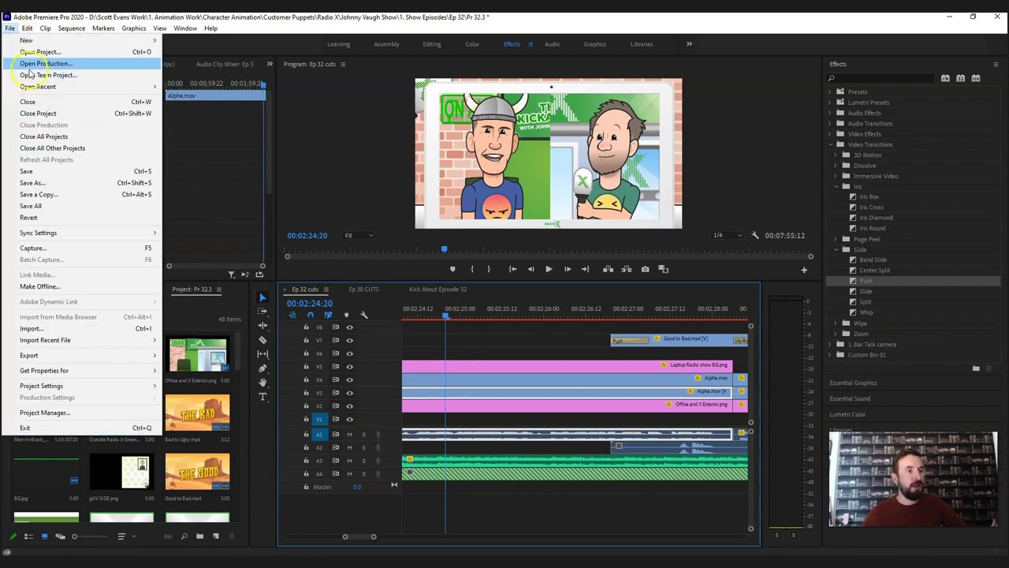
left_click(40, 330)
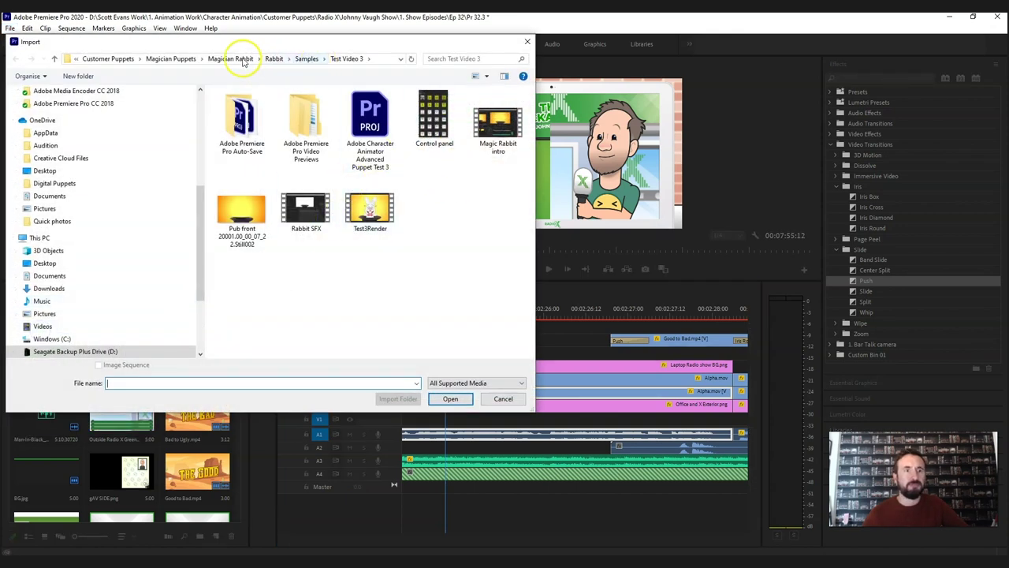
left_click(108, 59)
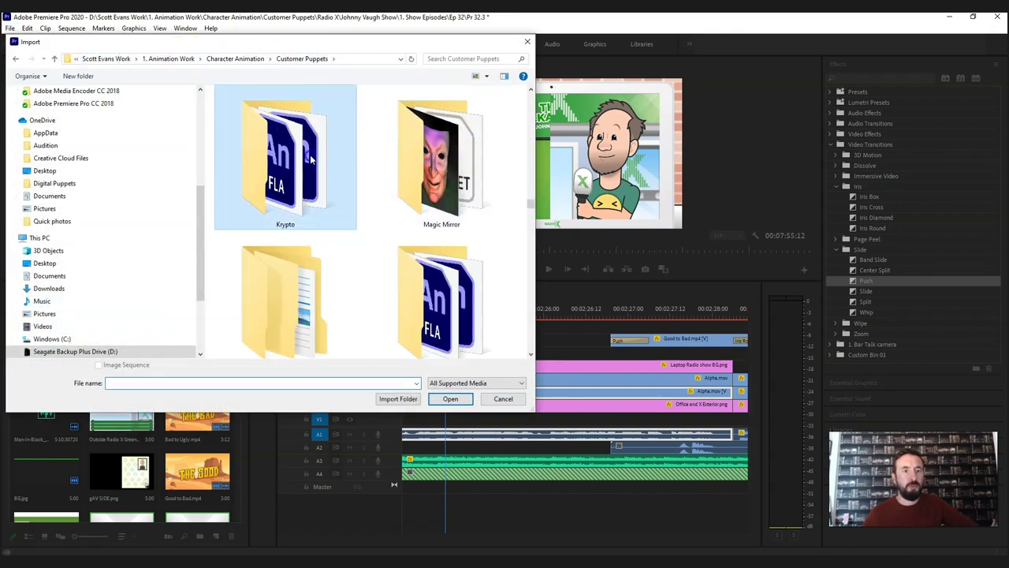
scroll(311, 160, "down", 2)
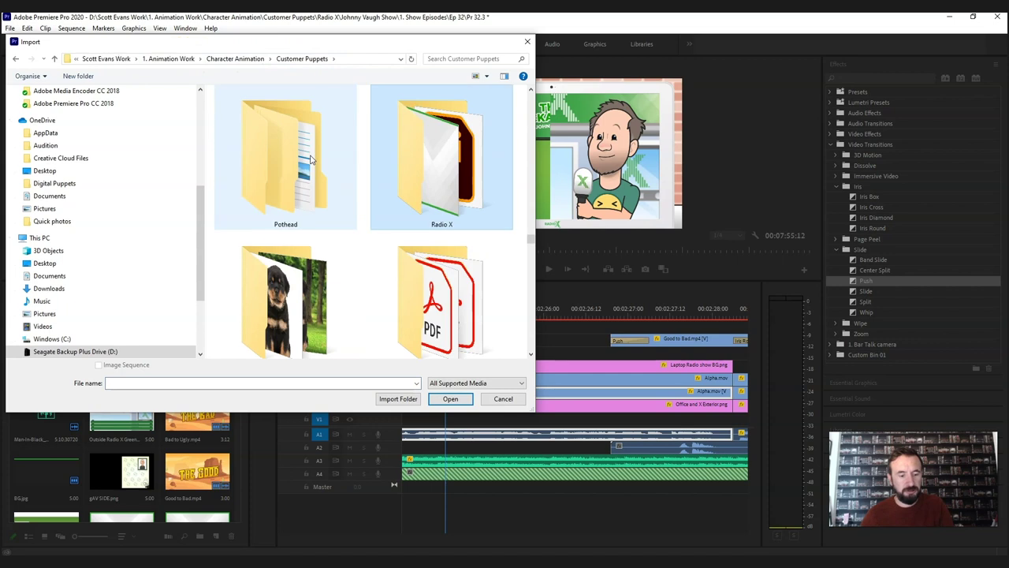
double_click(430, 173)
double_click(243, 118)
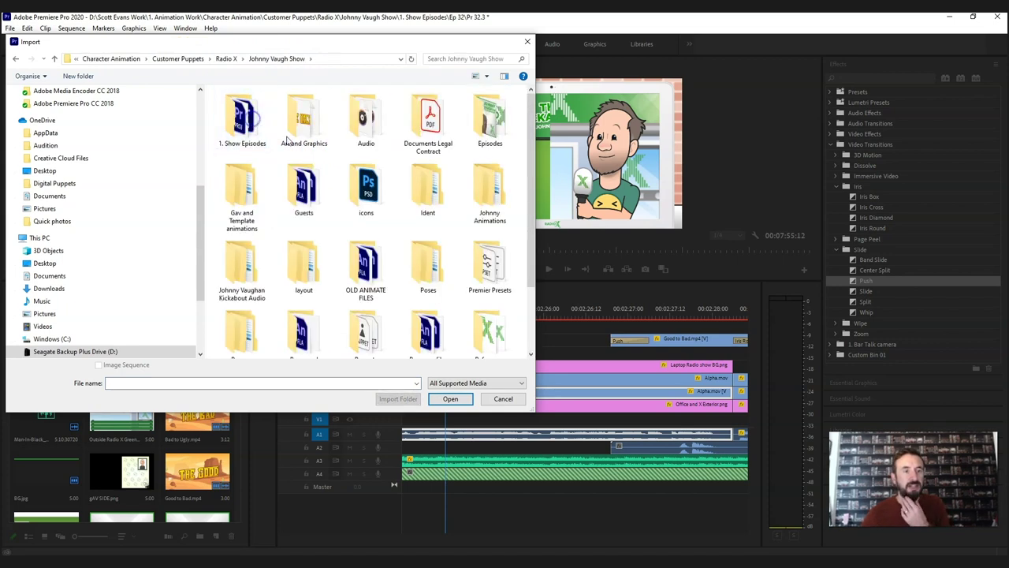
double_click(239, 118)
scroll(229, 244, "down", 5)
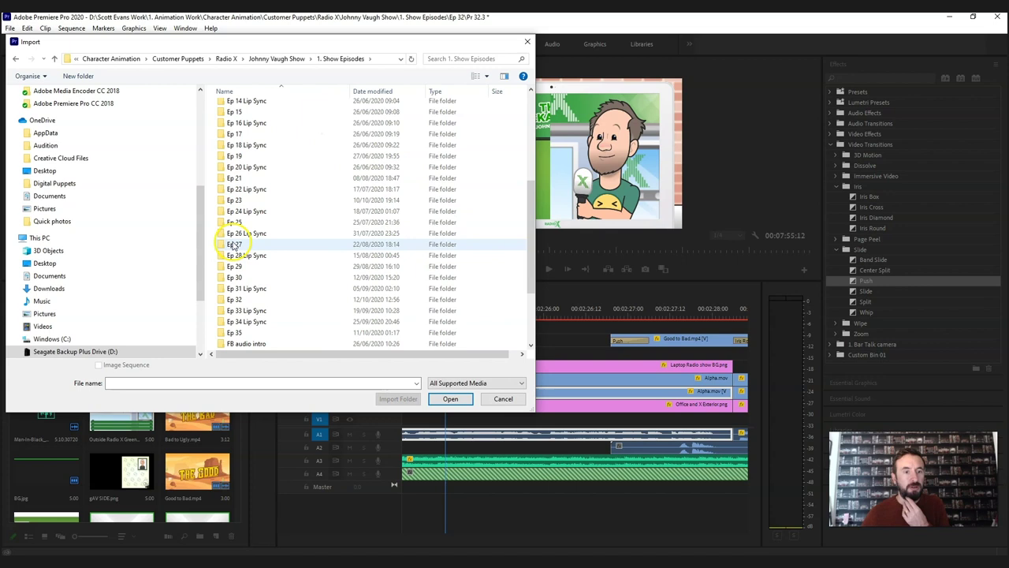
double_click(236, 233)
- Look through the Ep 32 folder, select the Alpha video file and cancel the import
scroll(321, 249, "down", 10)
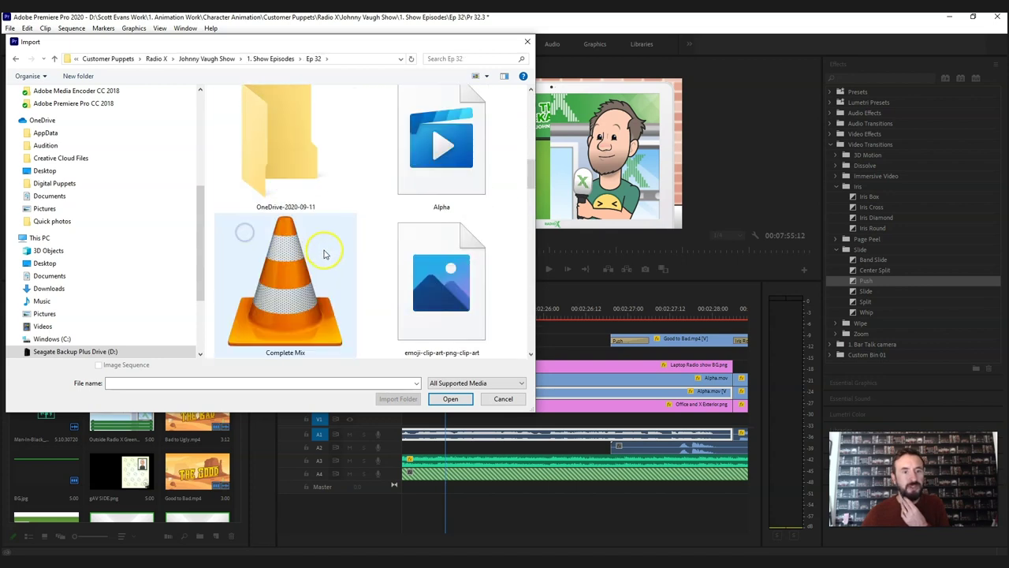
scroll(323, 255, "down", 10)
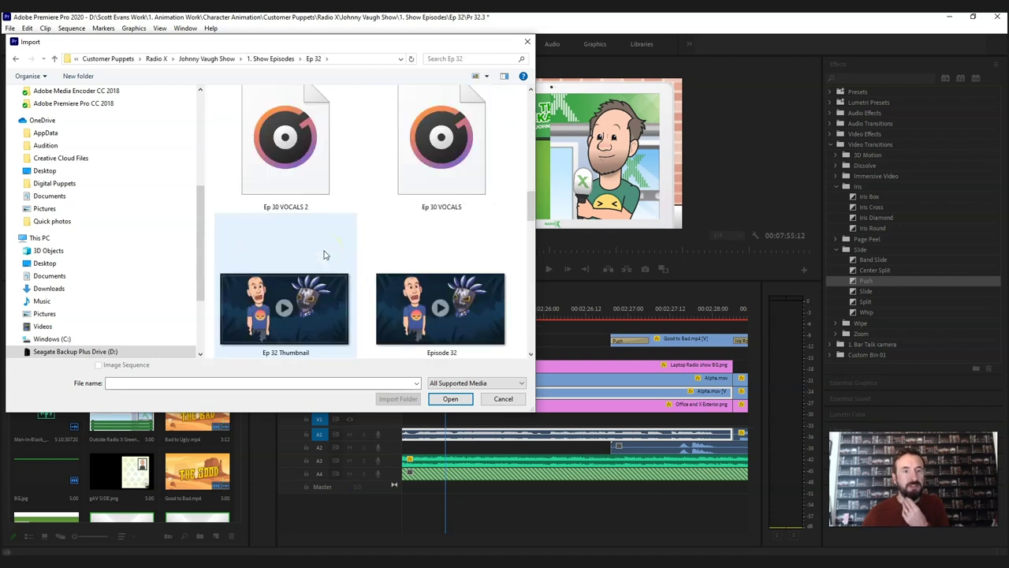
left_click(400, 278)
scroll(303, 280, "up", 5)
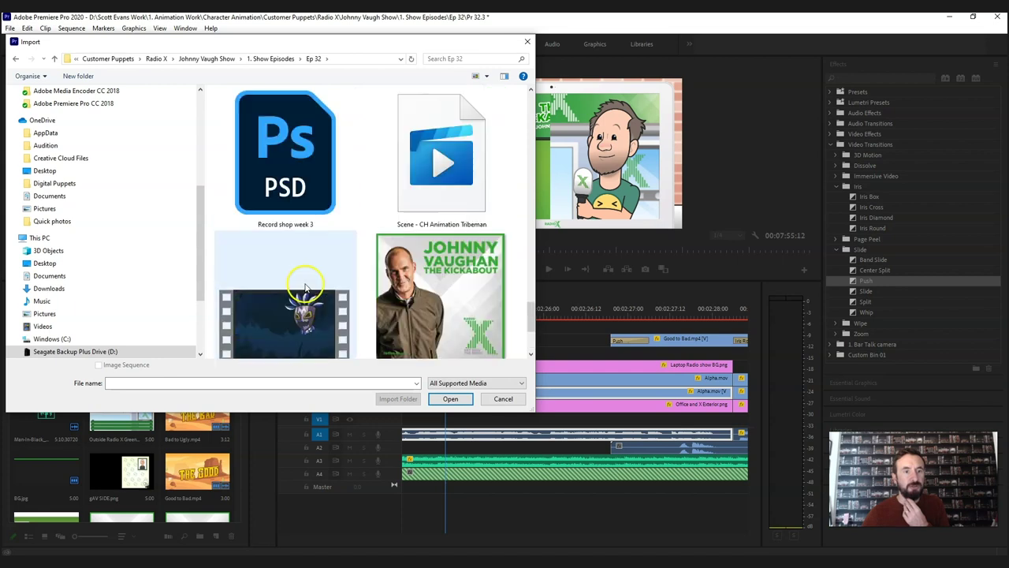
scroll(307, 288, "up", 8)
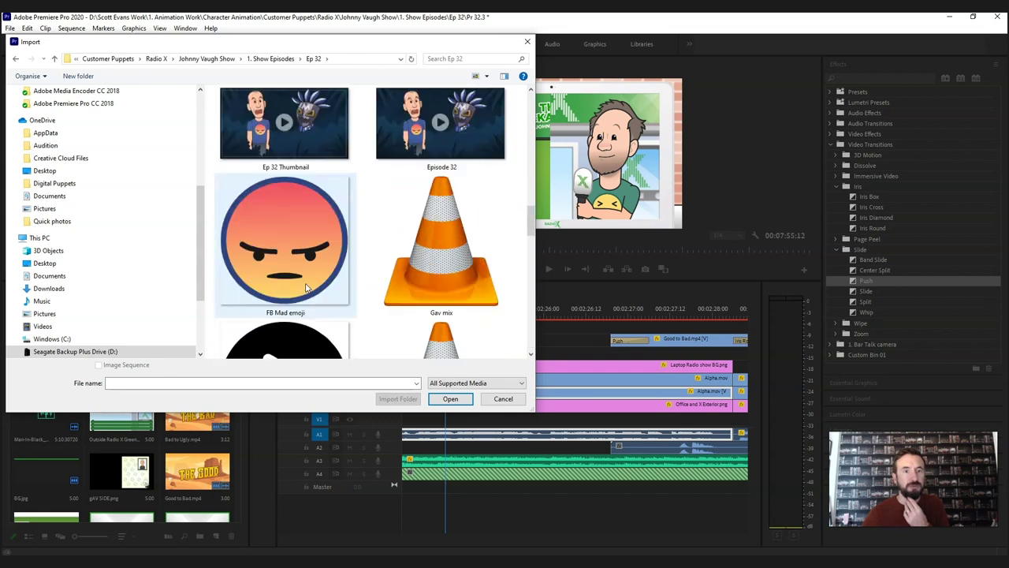
scroll(307, 289, "down", 1)
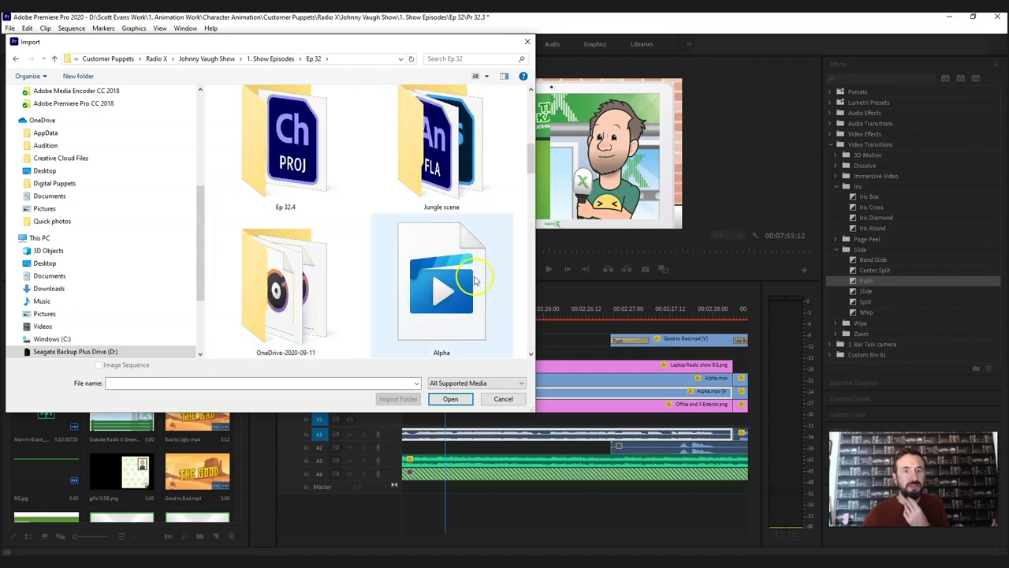
left_click(473, 277)
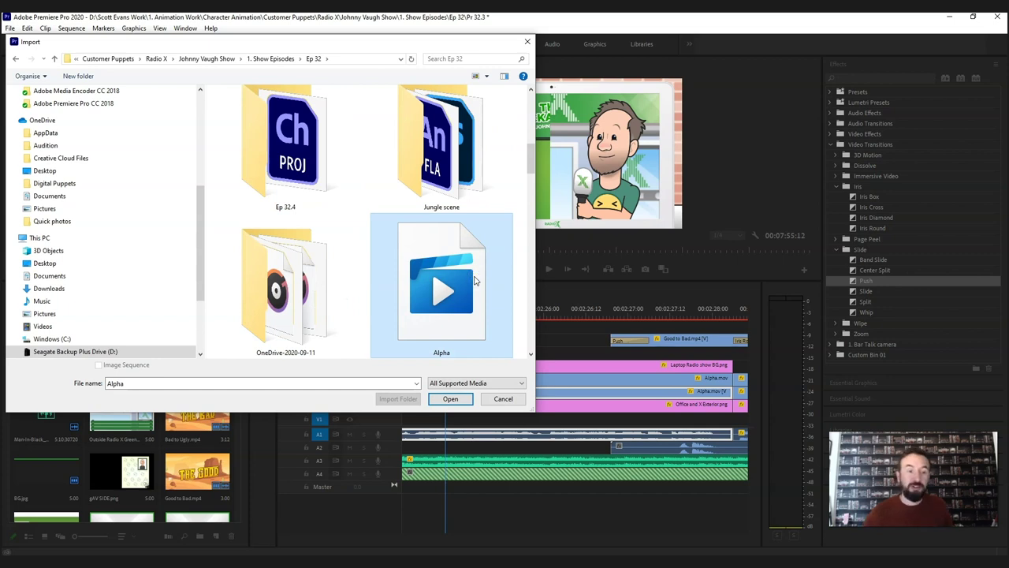
left_click(527, 41)
- Find Alpha.mov among the Pr 32.3 project items and open it in the Source Monitor
left_click_drag(239, 355, 243, 508)
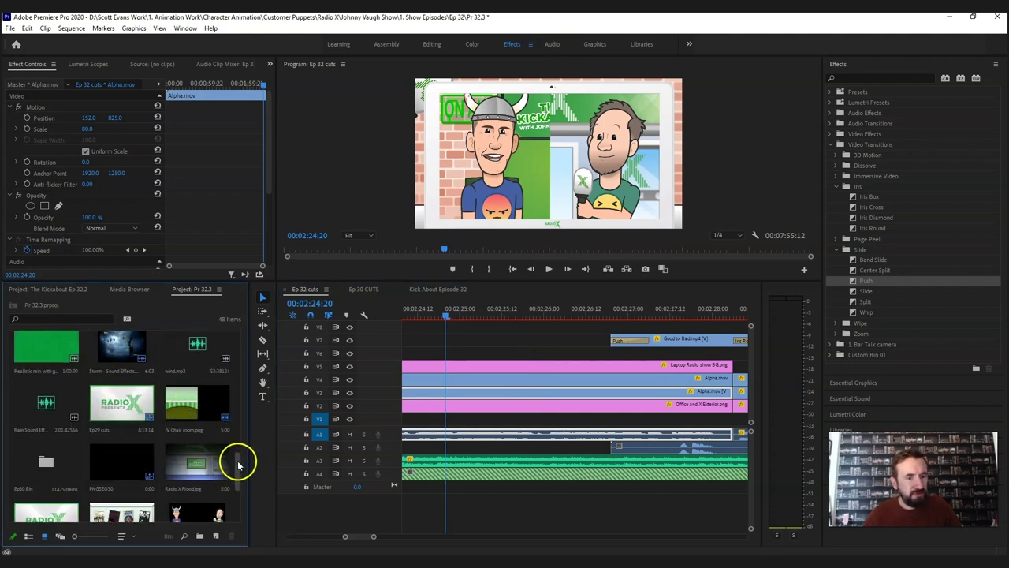
scroll(229, 461, "down", 2)
left_click(194, 437)
right_click(193, 436)
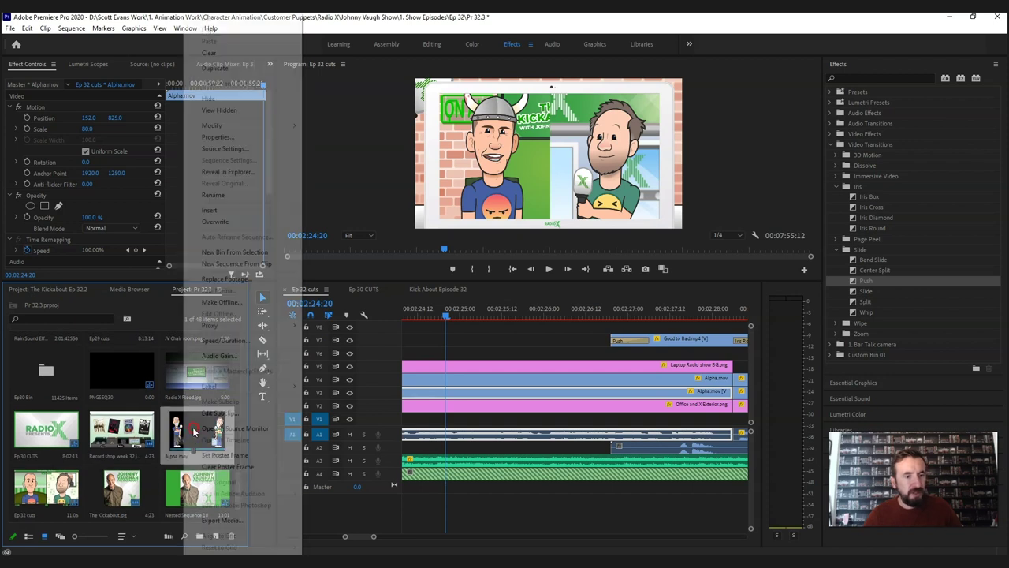
left_click(180, 430)
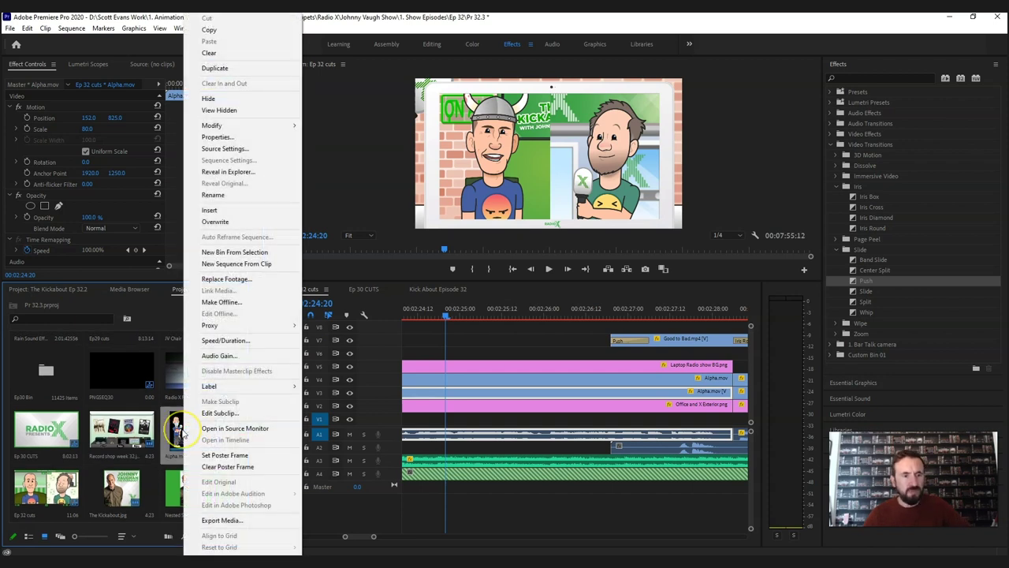
left_click(235, 428)
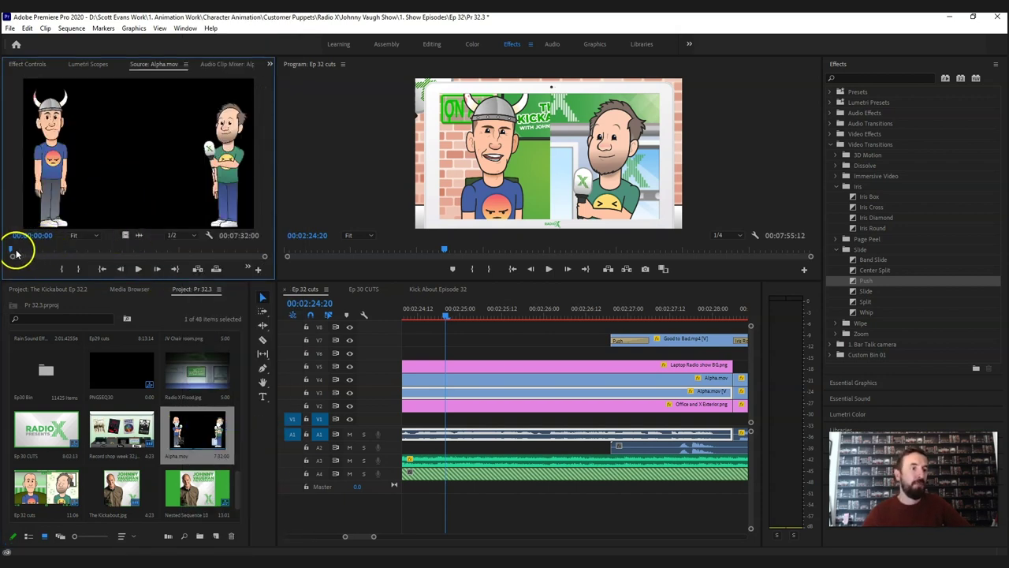
- Mark the In point of Alpha.mov at 00:01:40:06 and the Out point at 00:02:00:16
left_click_drag(11, 251, 64, 251)
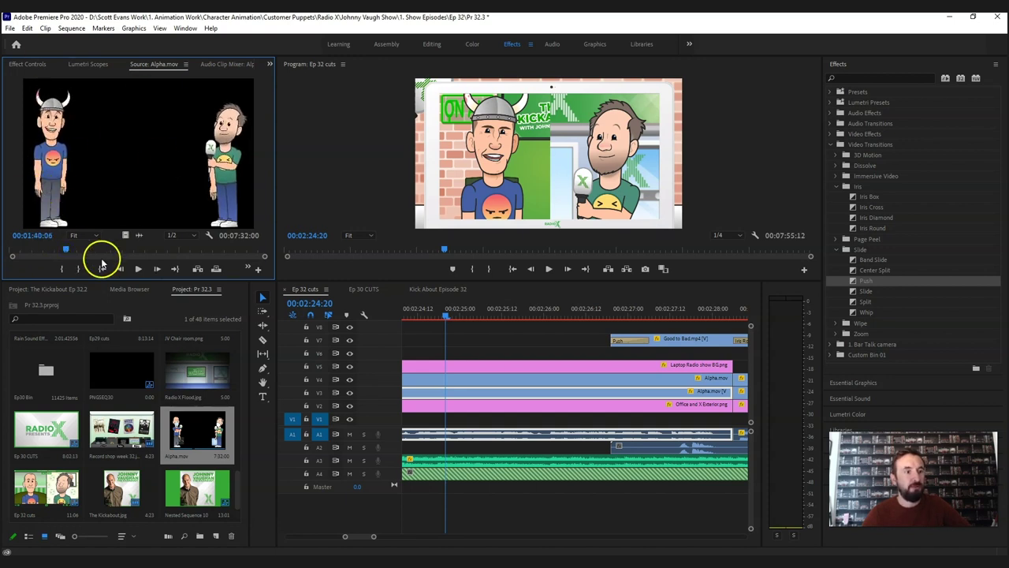
left_click(63, 270)
left_click_drag(69, 250, 78, 251)
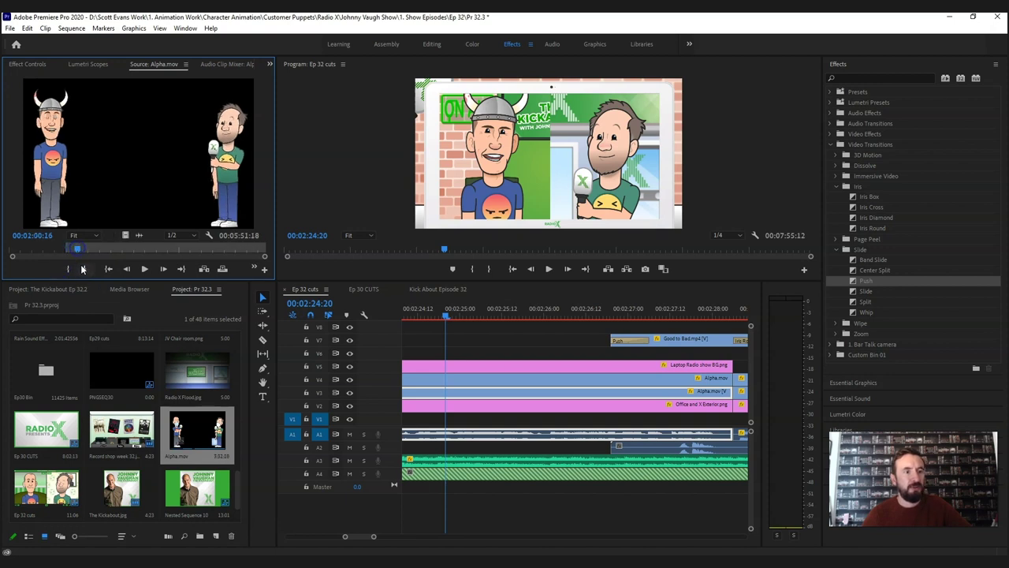
left_click(84, 269)
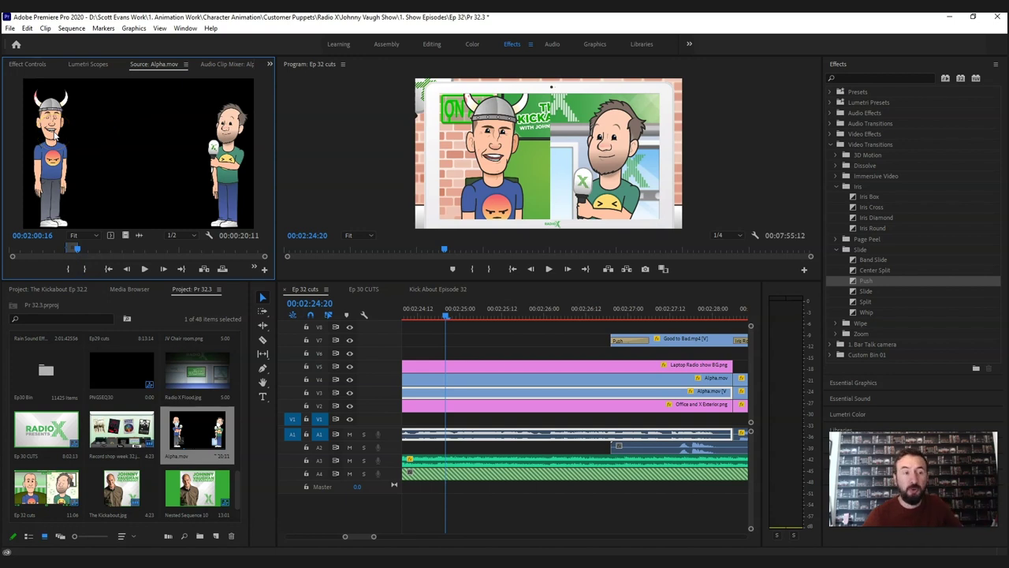
- Try taking the marked Alpha.mov range to the timeline as a whole clip, as video only and as audio only
left_click_drag(53, 132, 197, 178)
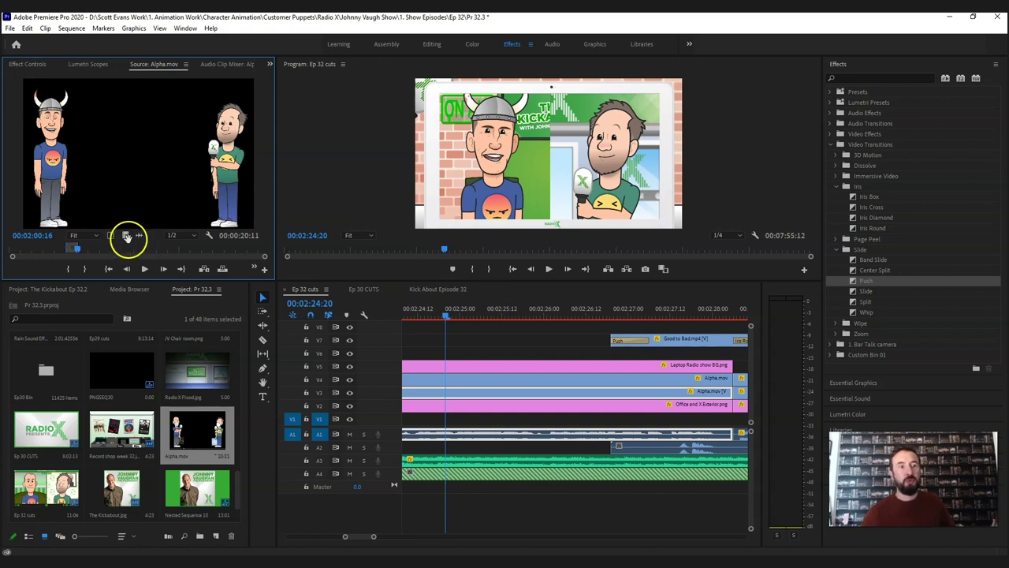
left_click_drag(126, 234, 178, 172)
left_click_drag(139, 234, 471, 427)
left_click_drag(436, 355, 469, 384)
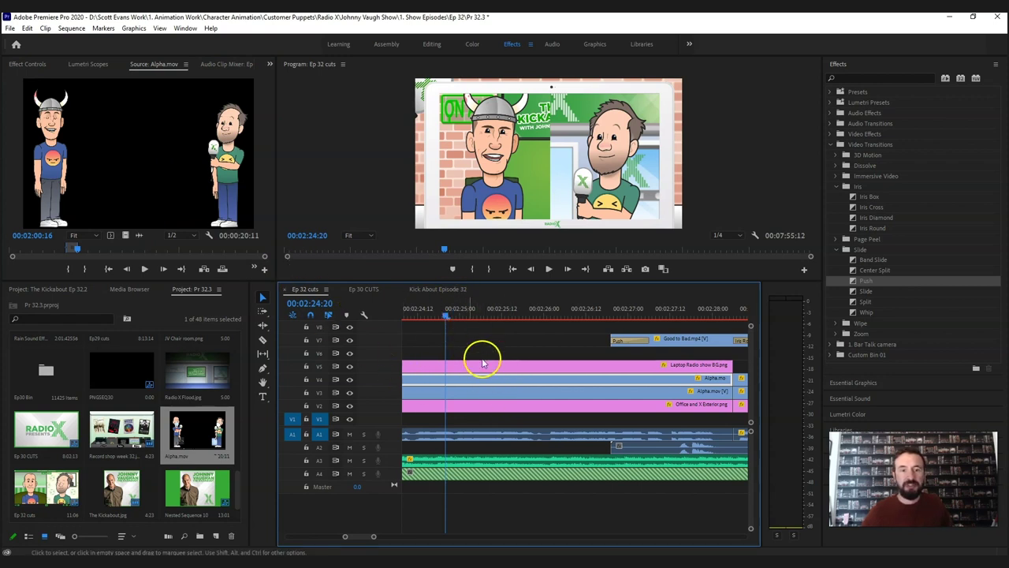
left_click(8, 30)
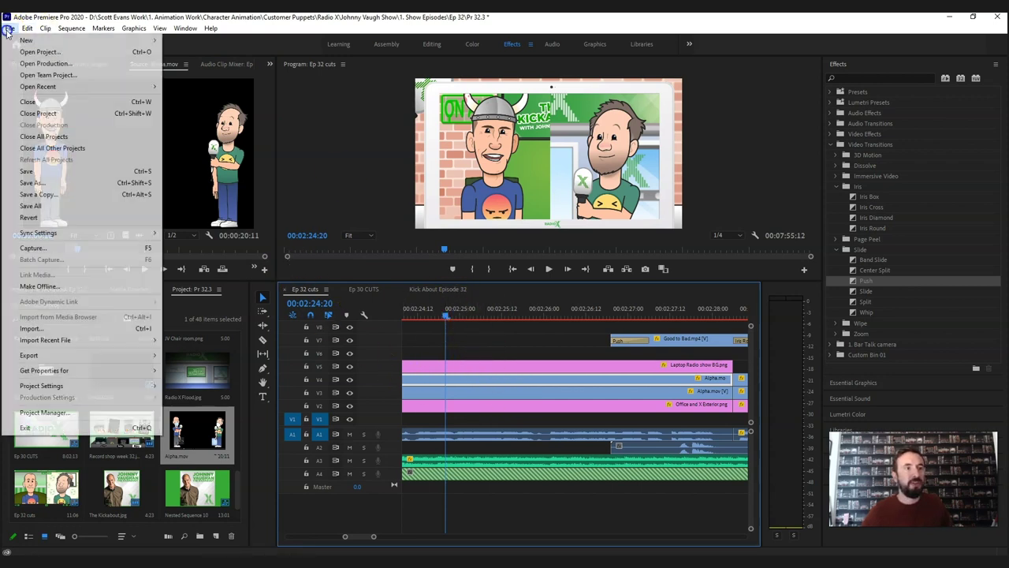
left_click(532, 358)
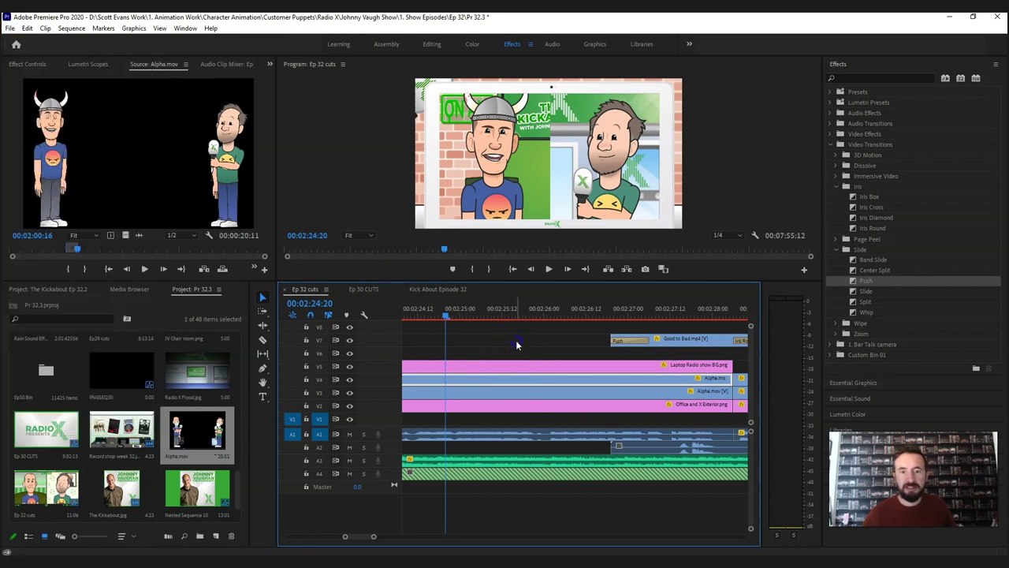
left_click(515, 341)
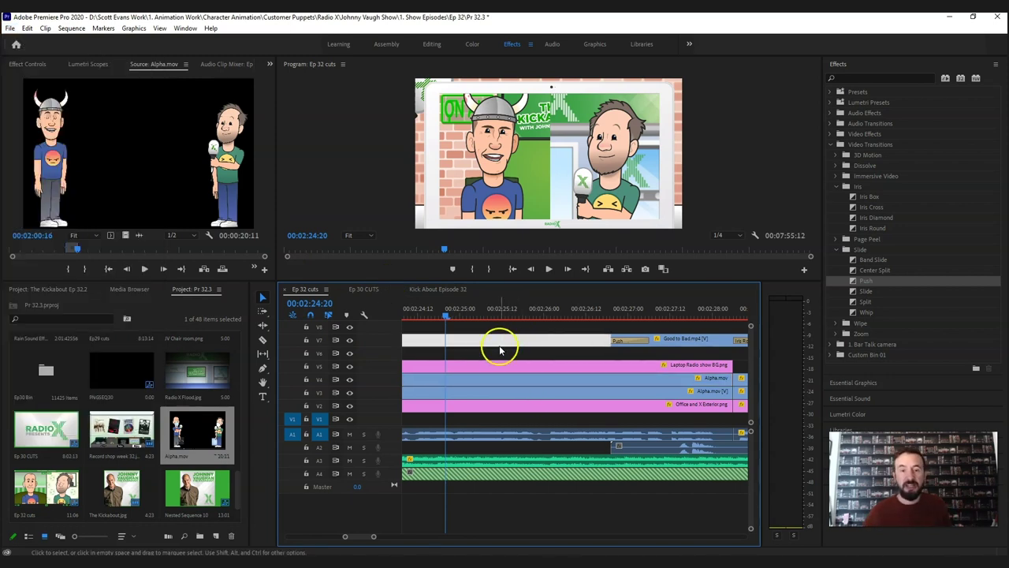
- Select the Alpha.mov clip on V4 below the laptop background and set its scale to 79
left_click(485, 367)
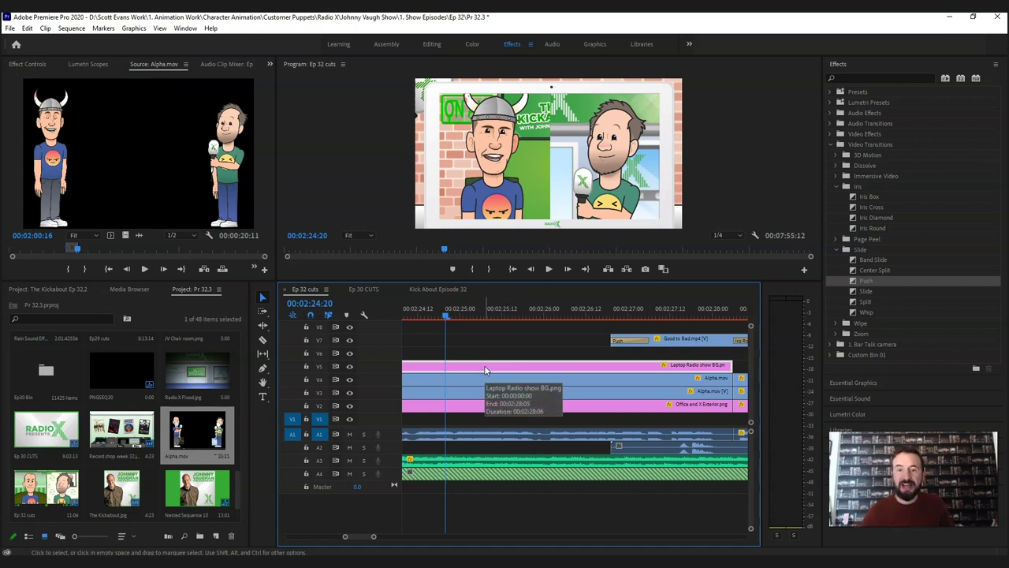
left_click(468, 383)
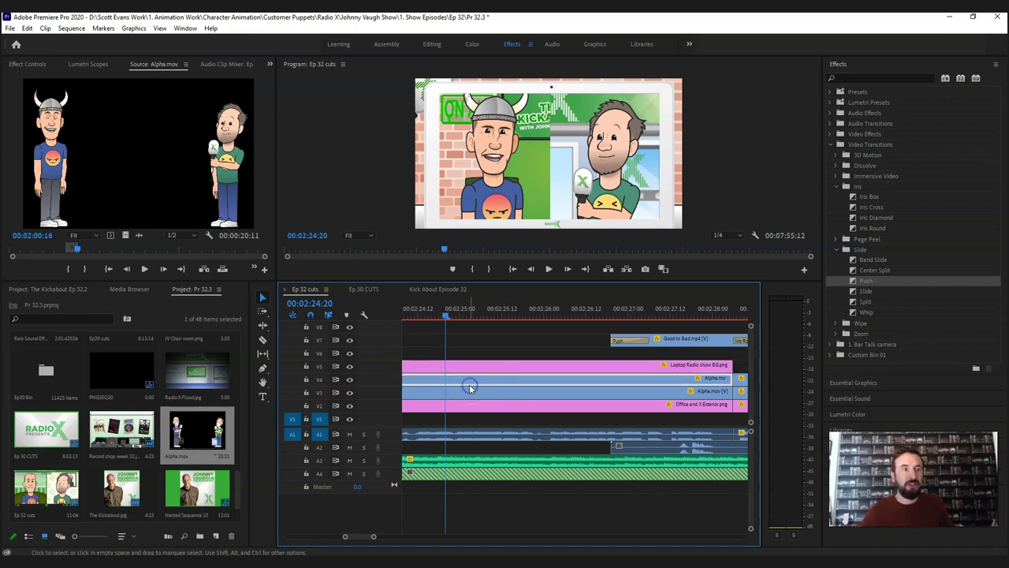
left_click(30, 63)
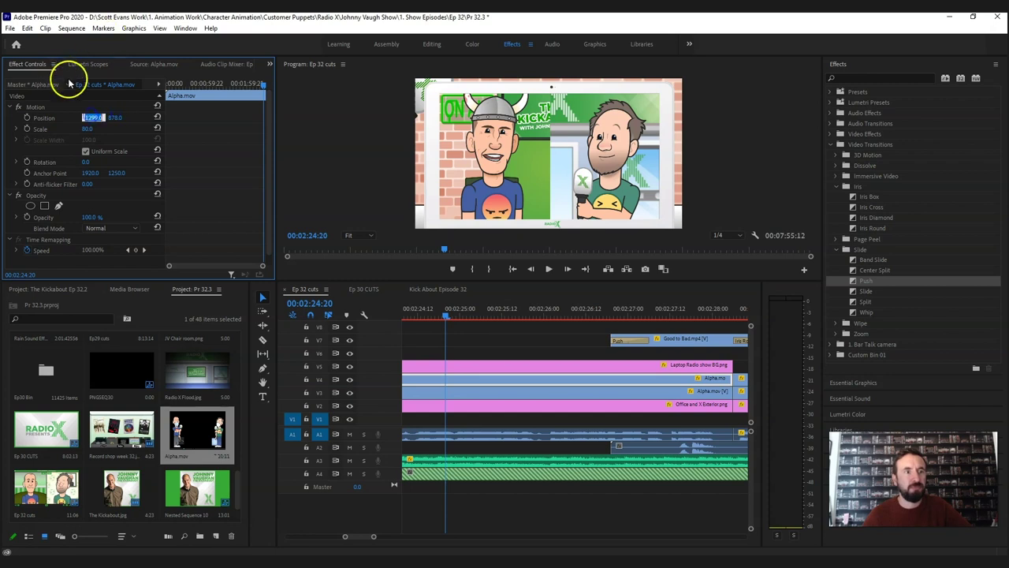
left_click(76, 117)
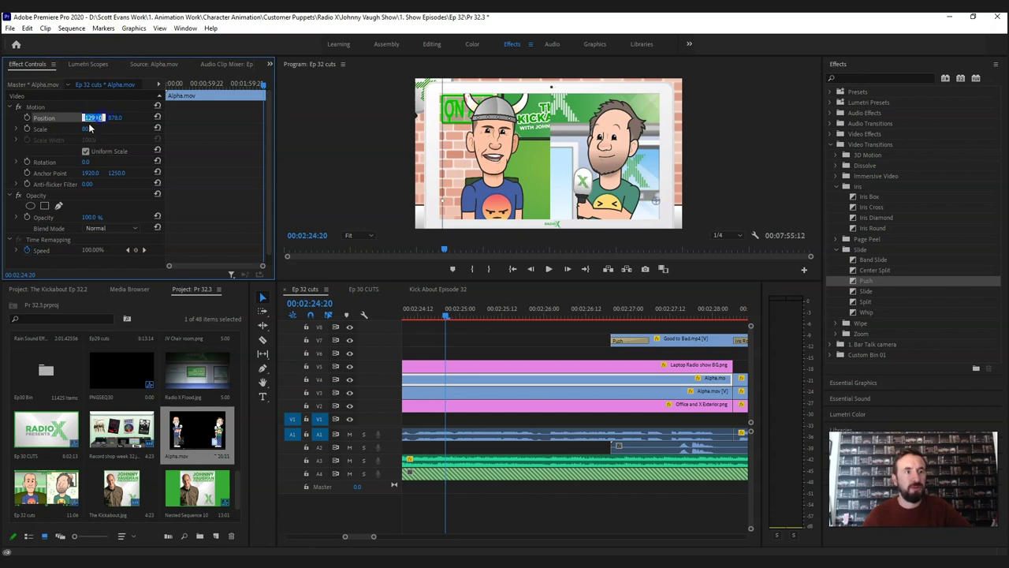
mouse_move(89, 128)
left_mouse_down()
mouse_move(108, 128)
mouse_move(88, 127)
left_mouse_up()
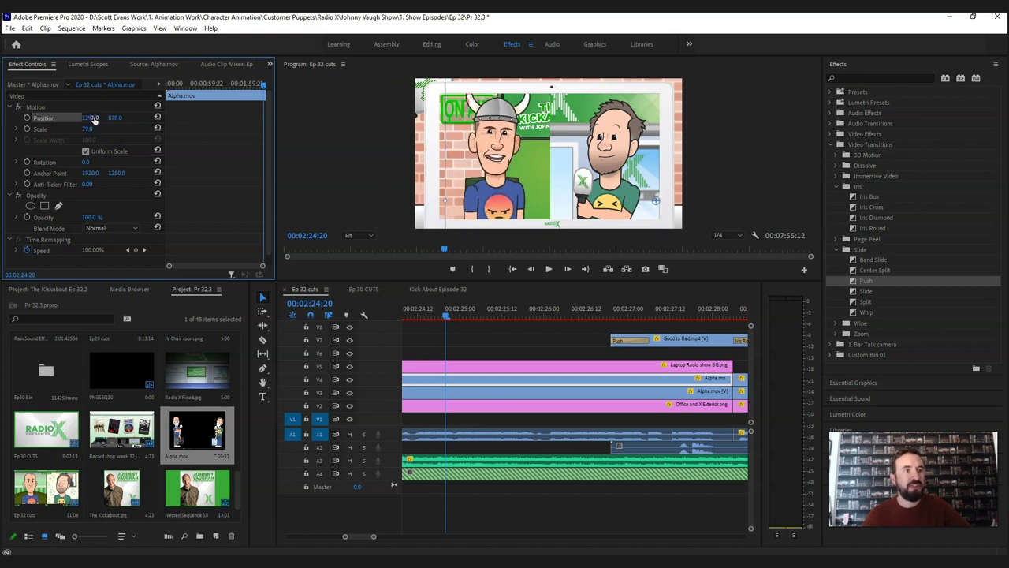
key("Return")
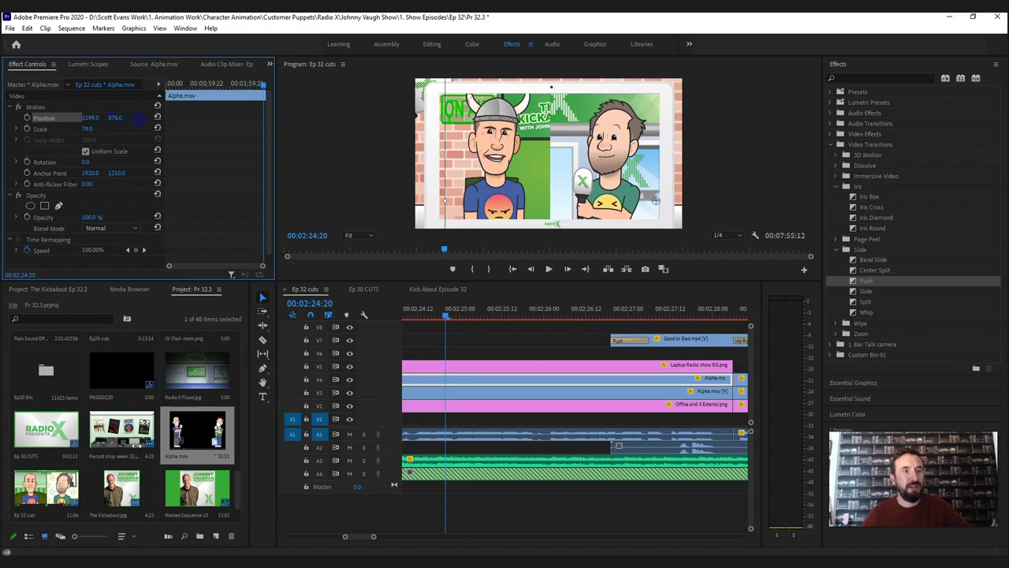
- Reposition the V4 Alpha.mov character to 1282, 877 within the laptop screen and save the project
left_click_drag(117, 116, 117, 117)
left_click(31, 108)
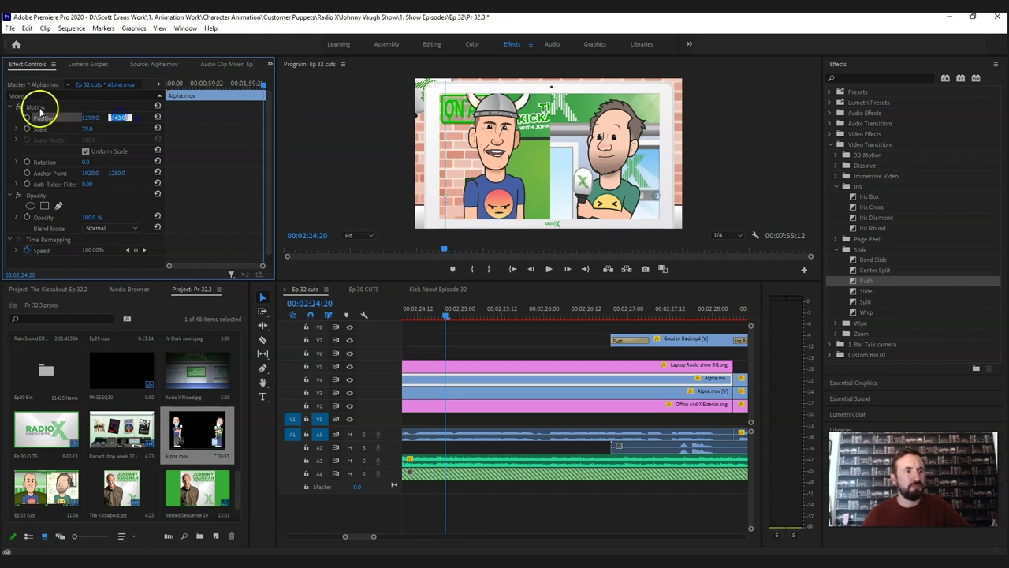
mouse_move(497, 147)
left_mouse_down()
mouse_move(488, 158)
mouse_move(462, 156)
mouse_move(497, 152)
left_mouse_up()
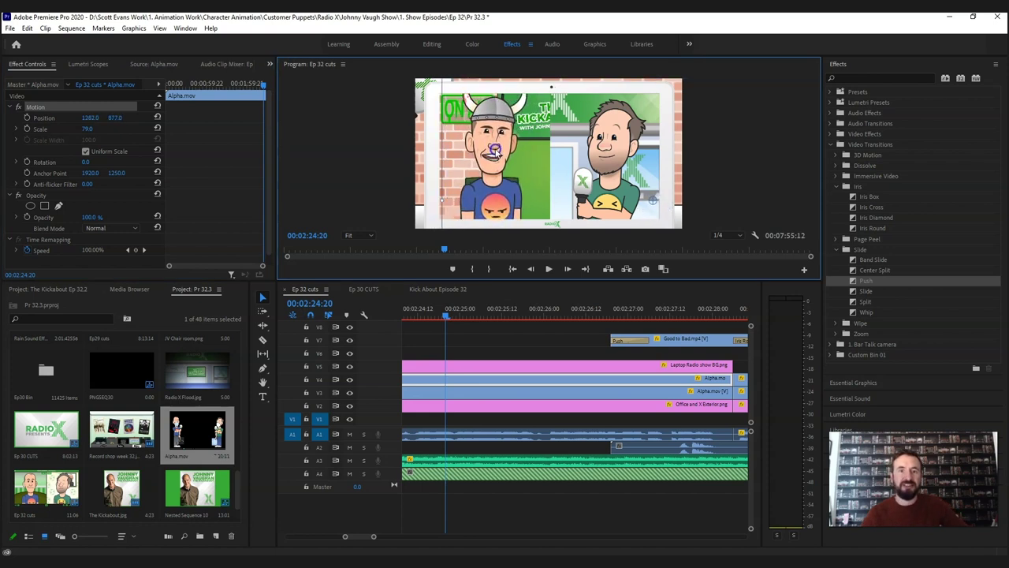
left_click(530, 105)
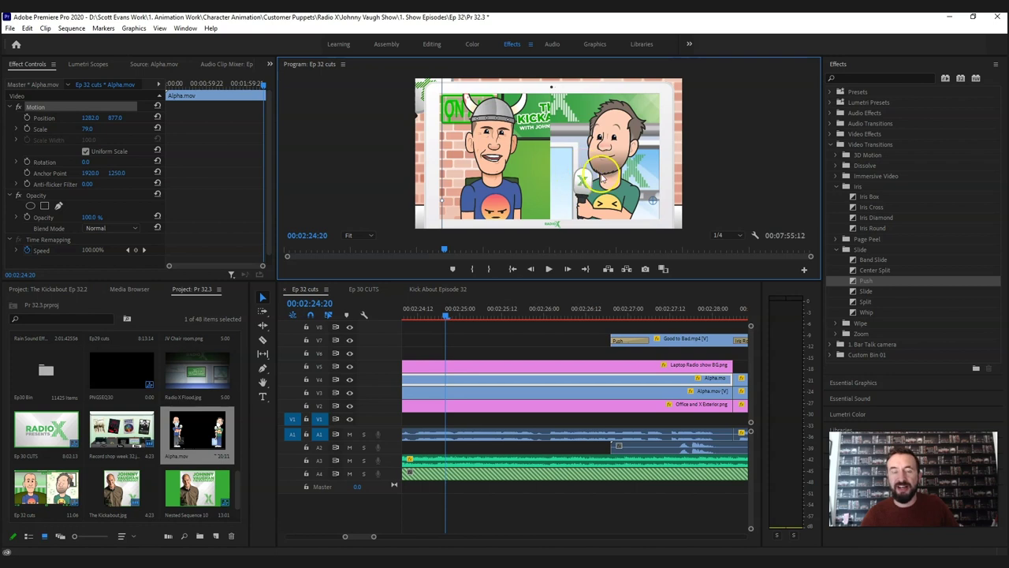
left_click(440, 379)
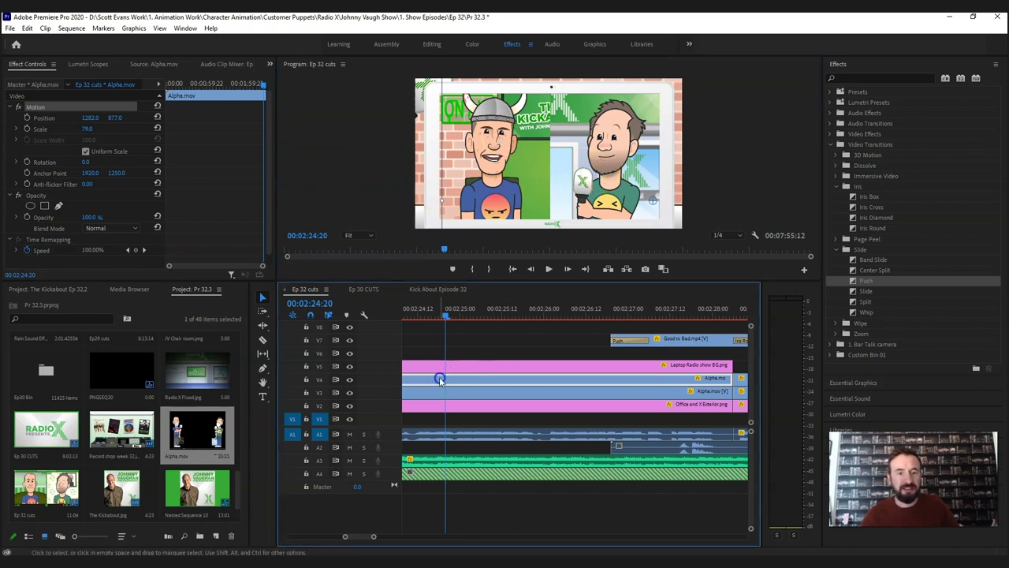
key("ctrl+s")
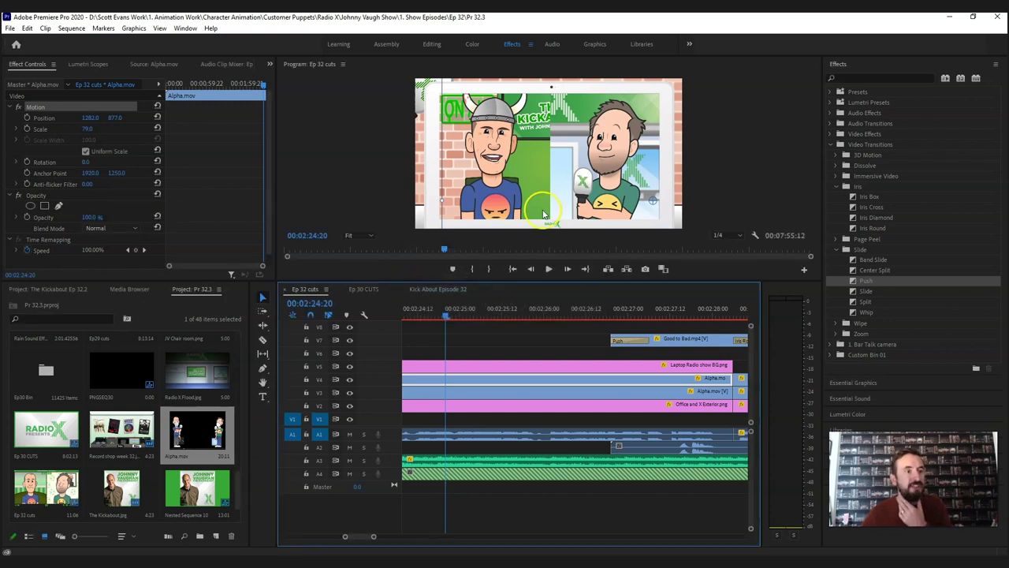
- Start free-draw opacity masks on the V4 Alpha.mov clip at the laptop screen's upper-left corner
left_click(55, 196)
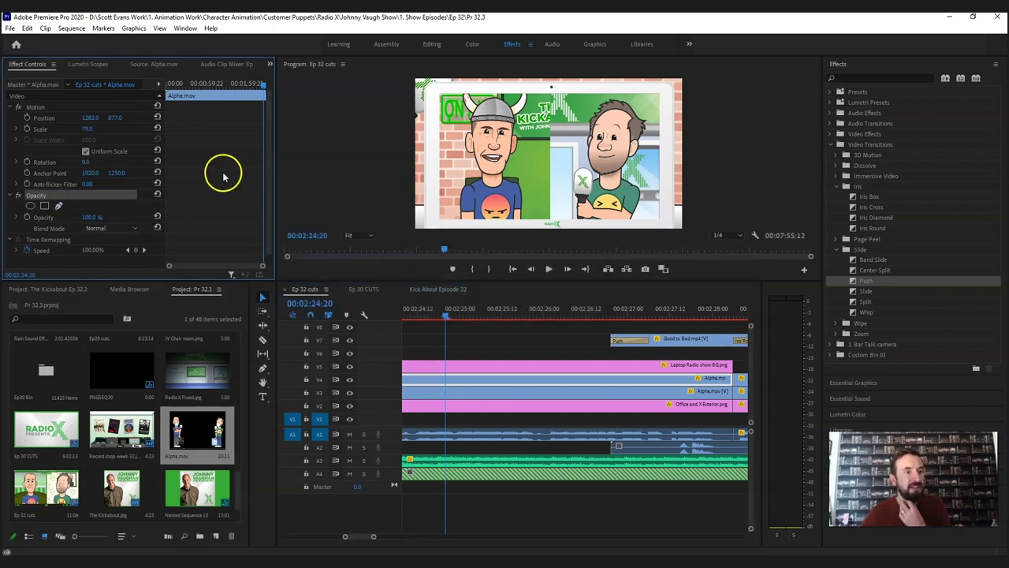
left_click(59, 206)
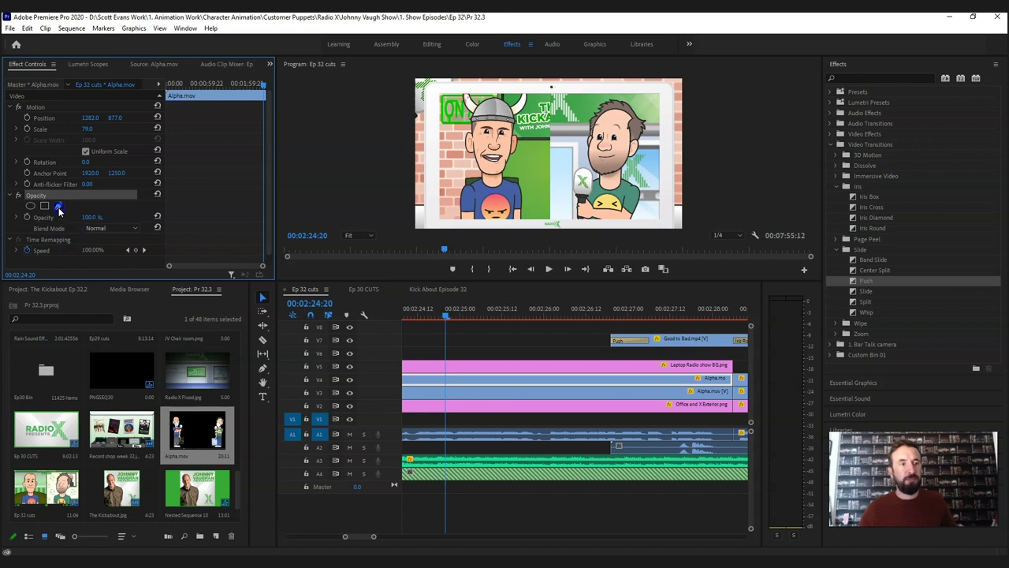
left_click(437, 94)
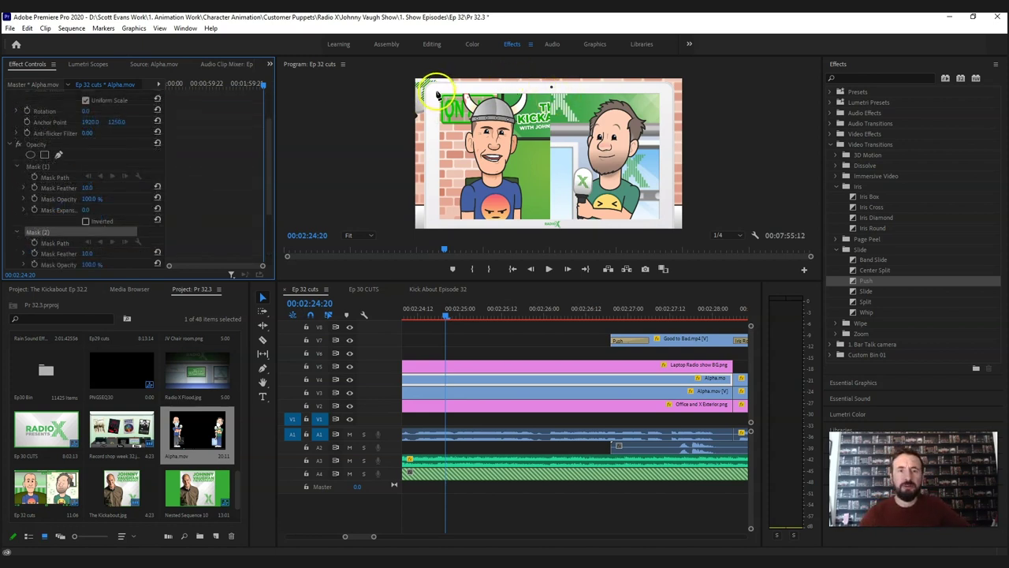
left_click(439, 96)
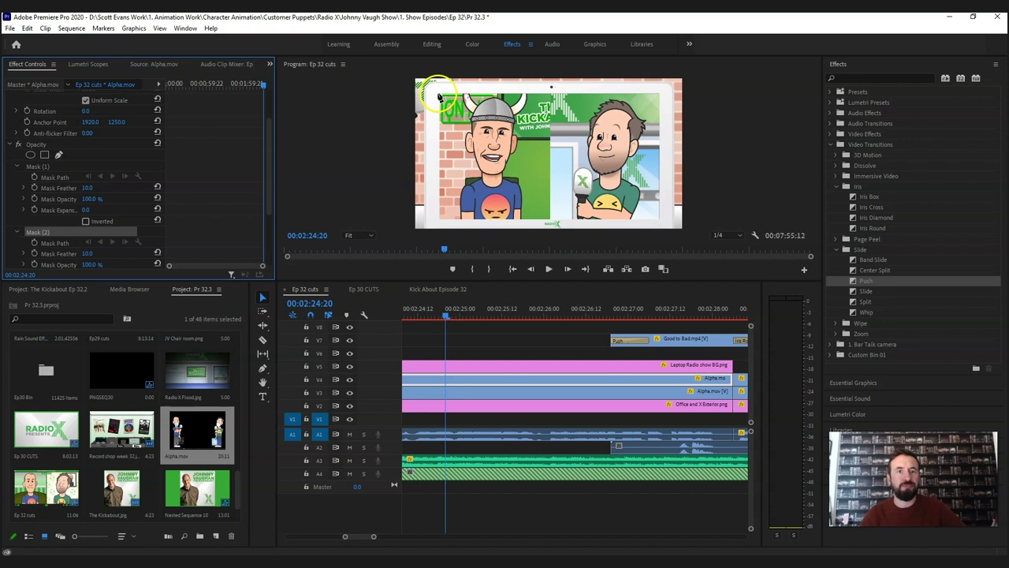
left_click(438, 95)
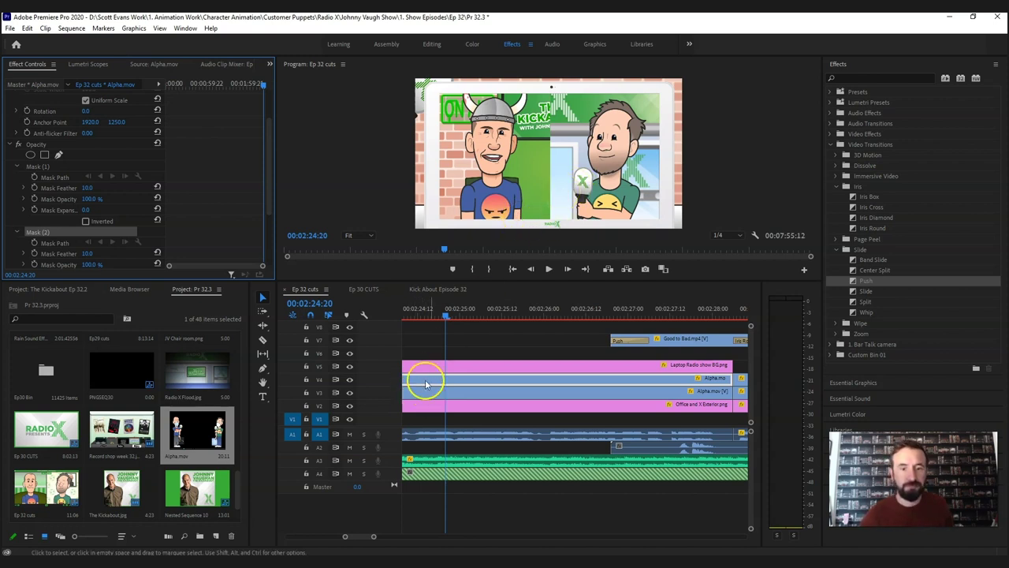
- Examine how the laptop background, both Alpha.mov clips and Office and X Exterior.png are stacked on V5 to V2
left_click(451, 365)
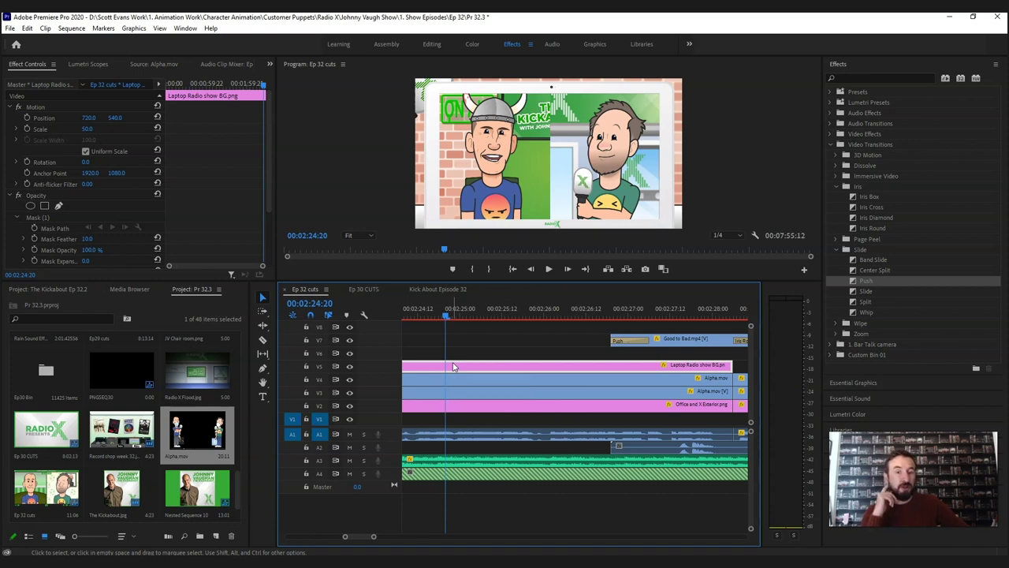
left_click(495, 414)
left_click(484, 365)
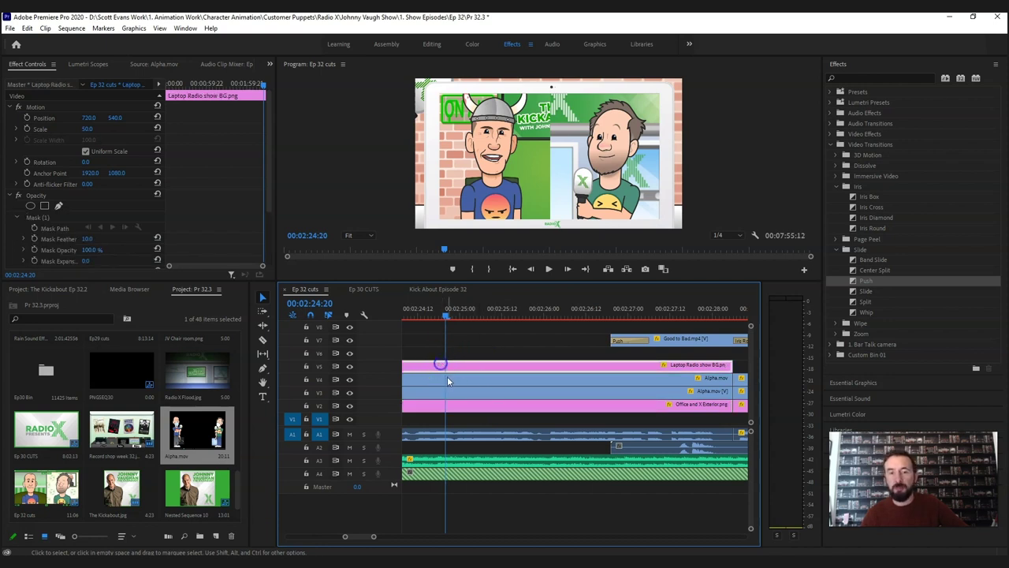
left_click(447, 378)
left_click(446, 395)
left_click(445, 407)
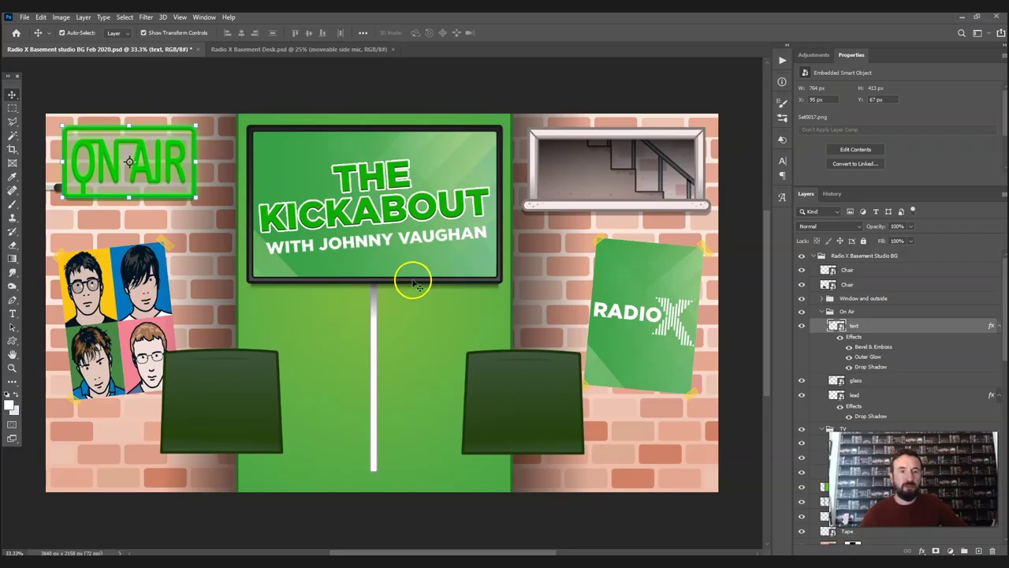
- Hide the THE KICKABOUT, WITH JOHNNY VAUGHAN and Green_gradient_RGB layers so the studio's TV screen is transparent
left_click(388, 188)
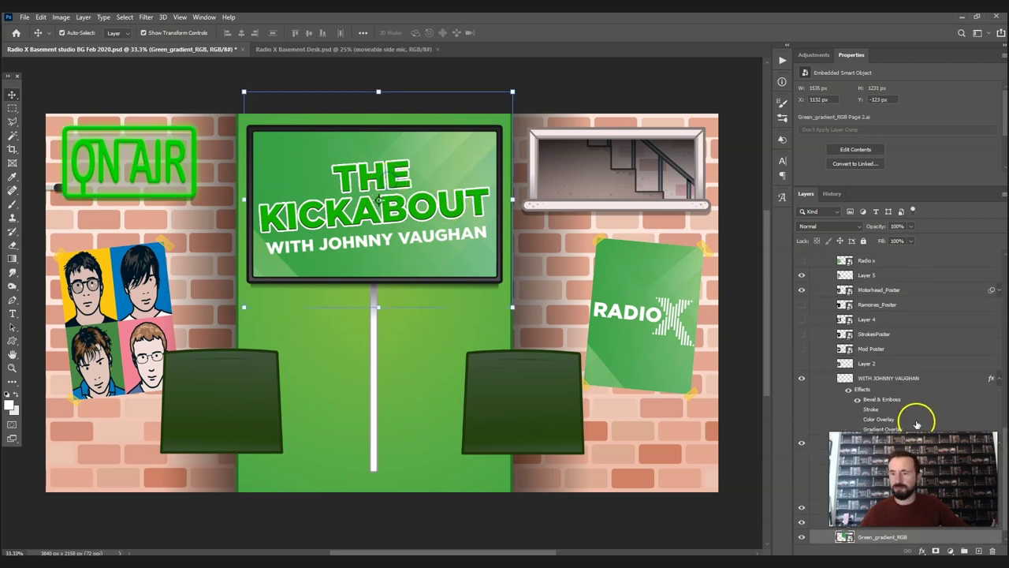
scroll(1001, 323, "up", 10)
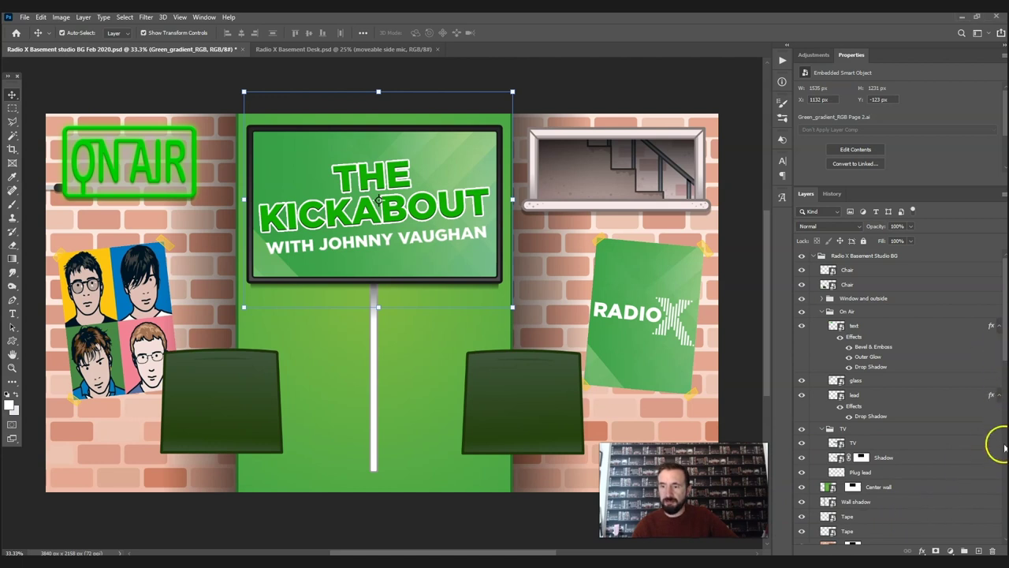
scroll(907, 378, "down", 10)
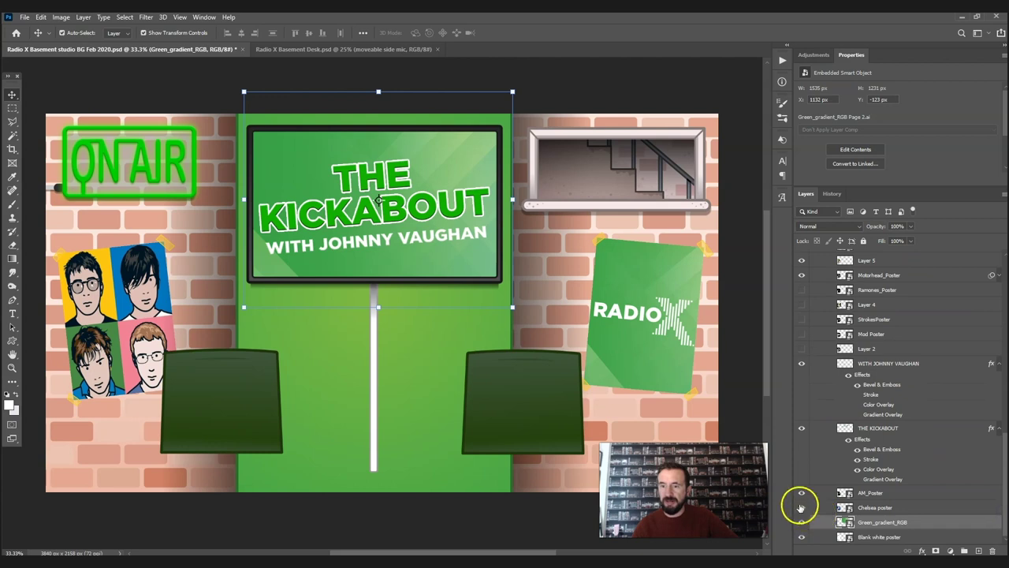
left_click(341, 169)
left_click(801, 427)
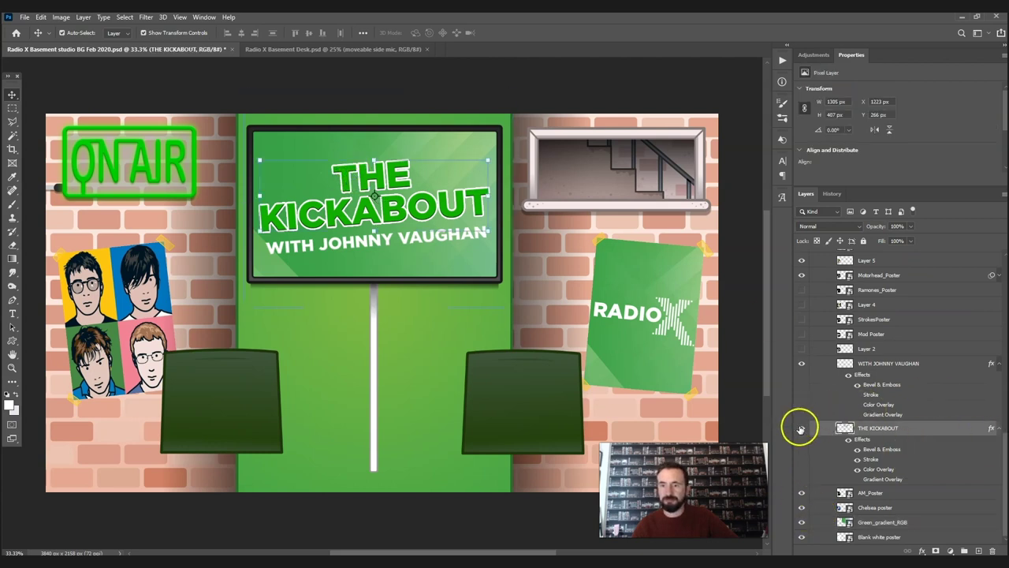
left_click(802, 364)
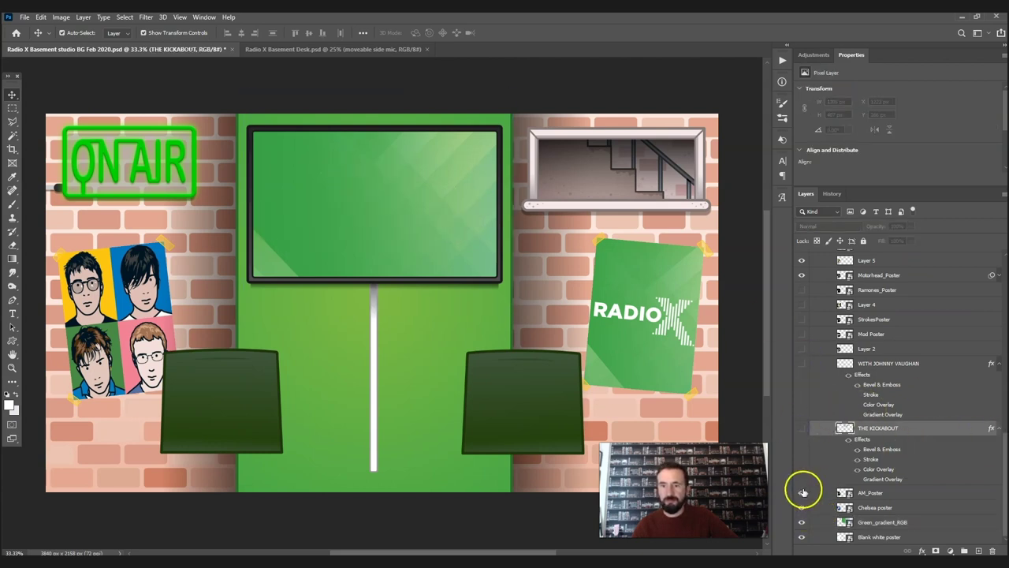
left_click(450, 198)
left_click(800, 522)
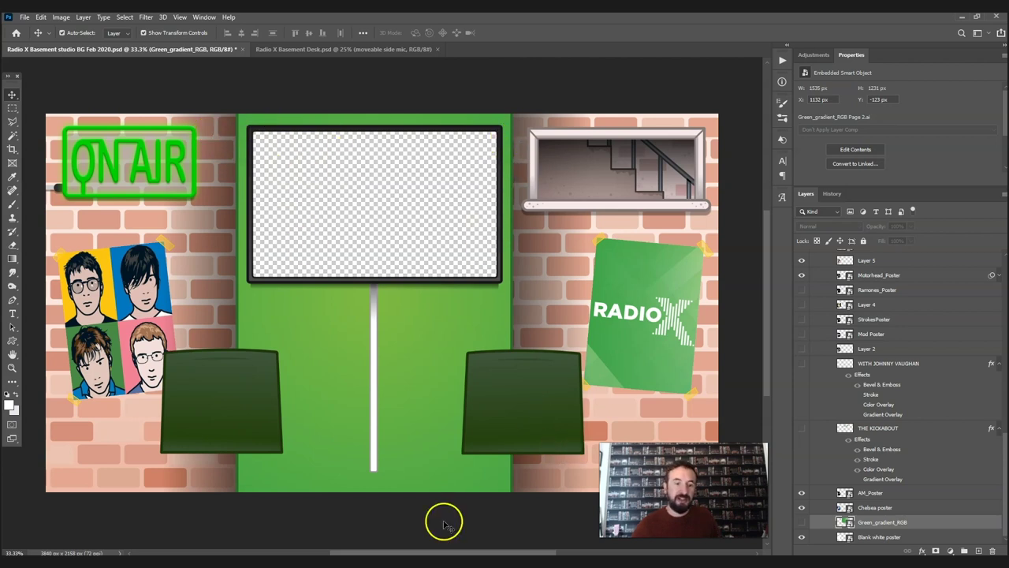
- Switch back to Premiere Pro and play the Ep 32 cuts sequence from 00:02:28:08, at the start of the record shop scene
mouse_move(400, 566)
left_click(398, 535)
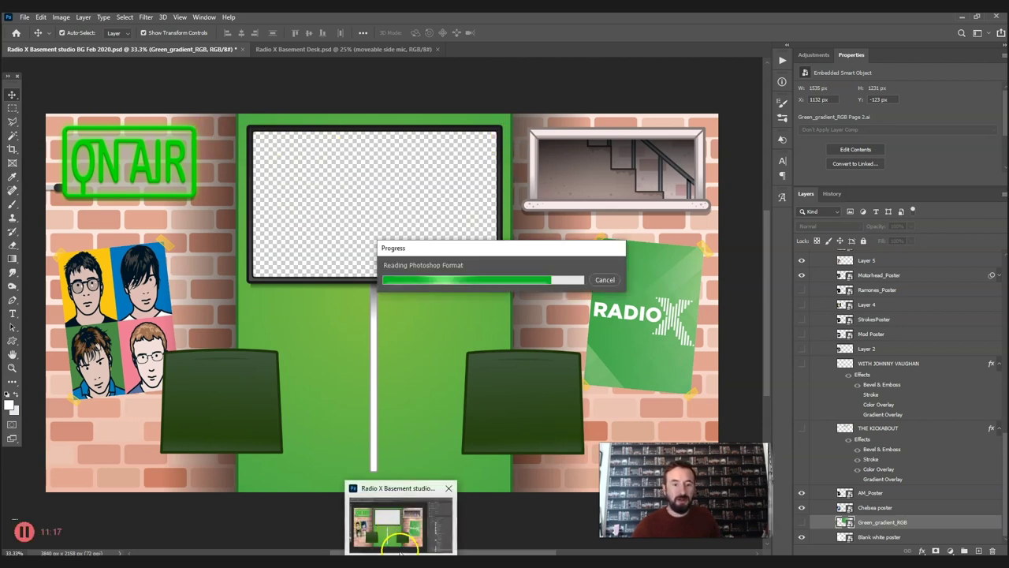
key("alt+Tab")
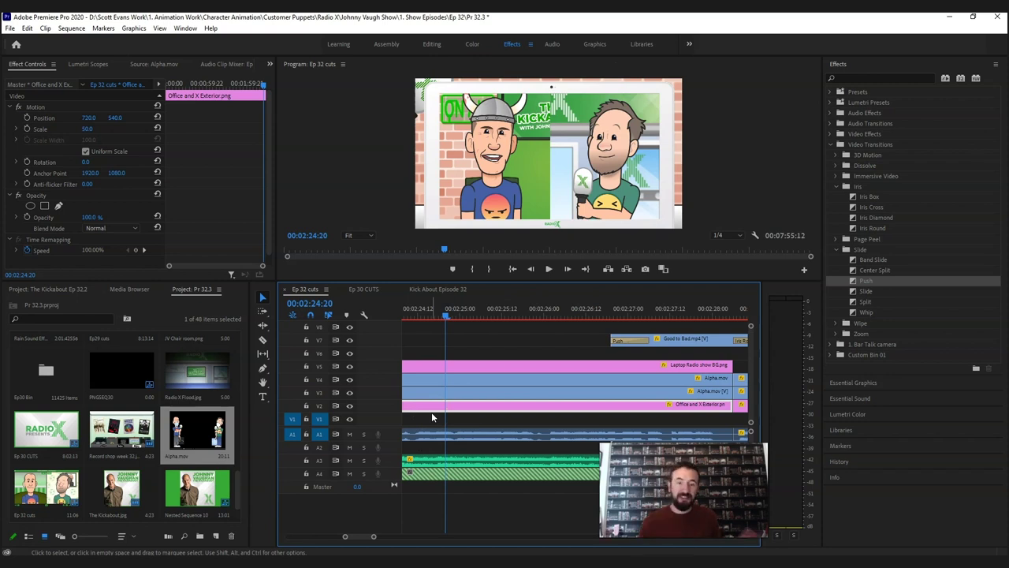
mouse_move(360, 539)
left_mouse_down()
mouse_move(351, 540)
mouse_move(361, 537)
left_mouse_up()
left_click(630, 309)
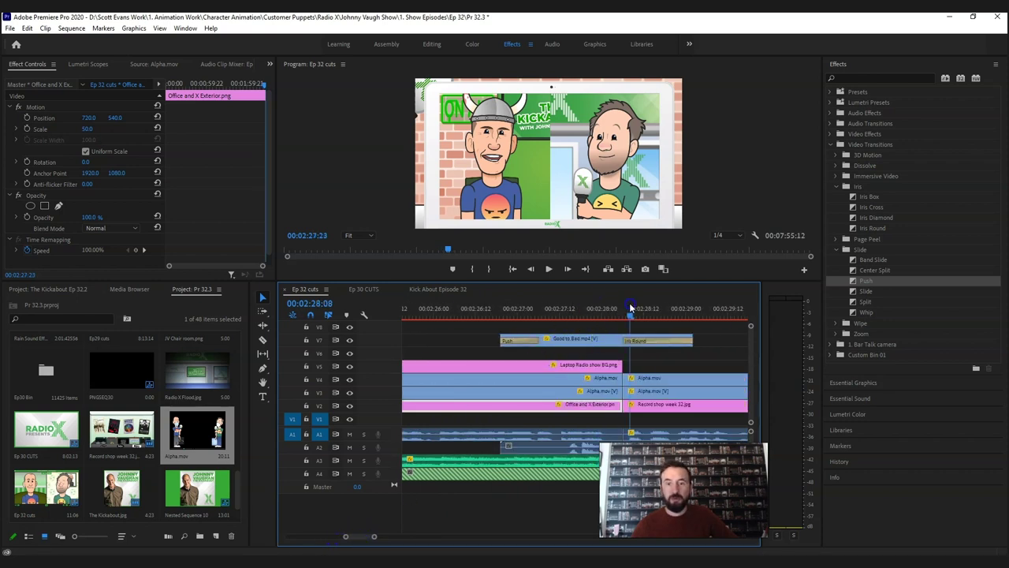
key("space")
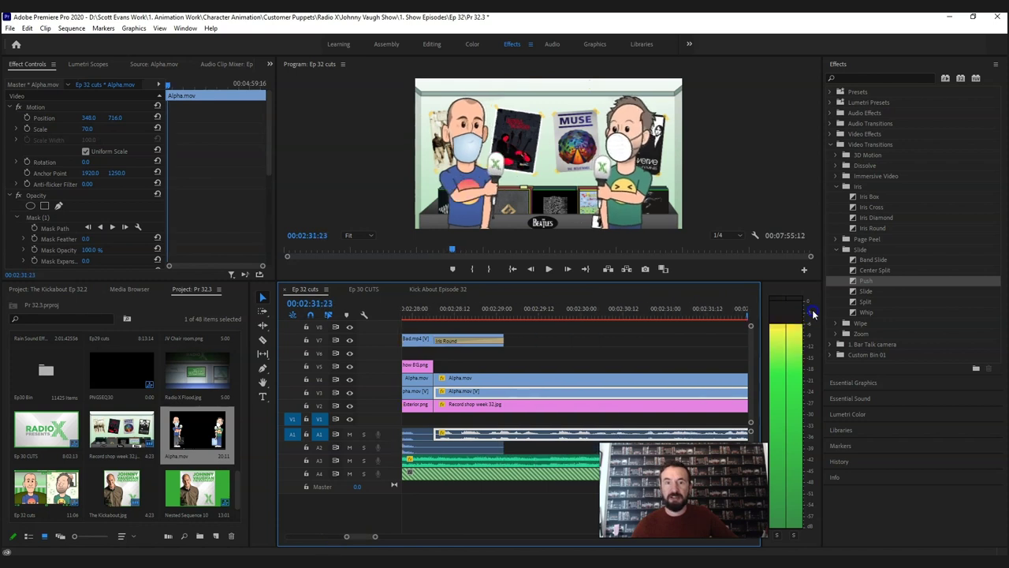
- Select the record shop scene's Alpha.mov clip and play the scene onward to about 00:02:36
left_click(608, 378)
left_click(533, 153)
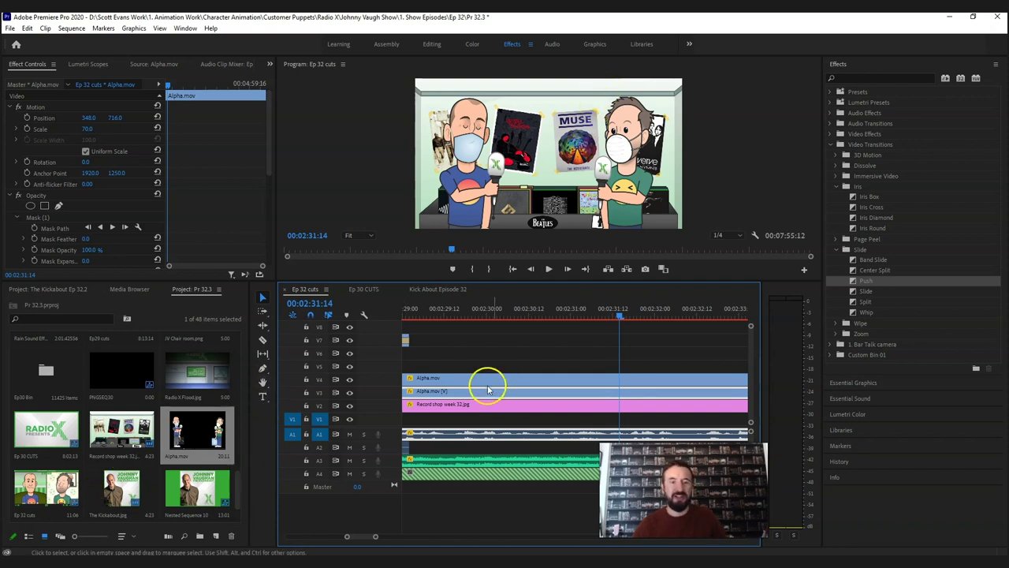
left_click(628, 314)
key("space")
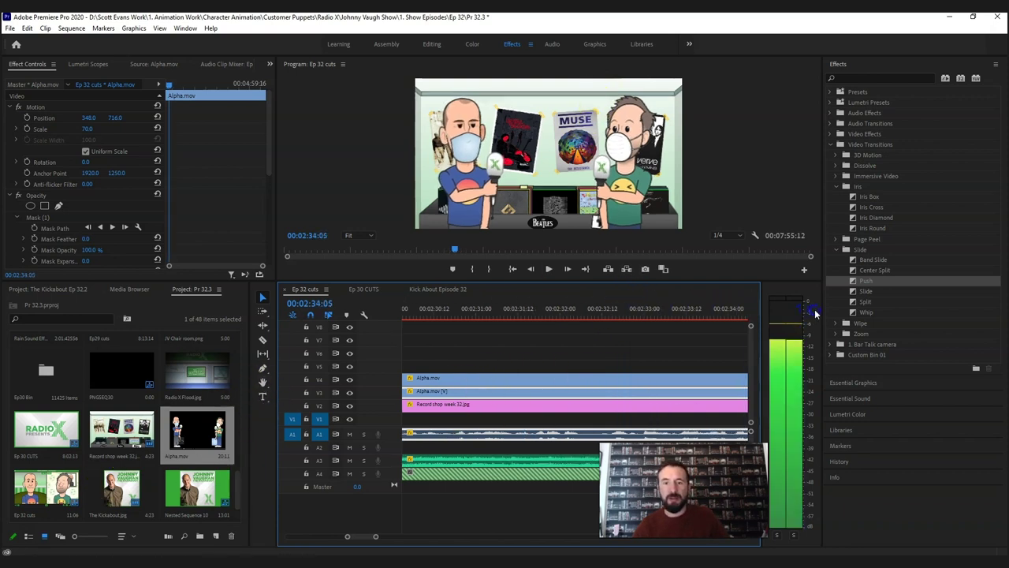
key("space")
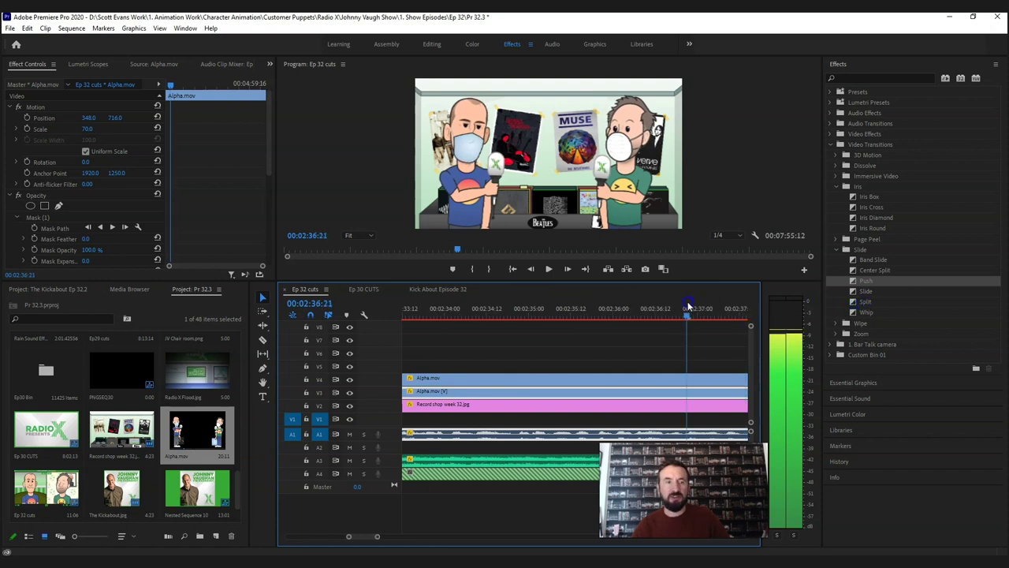
- Select all clips in the Ep 32 cuts sequence
left_click(71, 29)
mouse_move(166, 33)
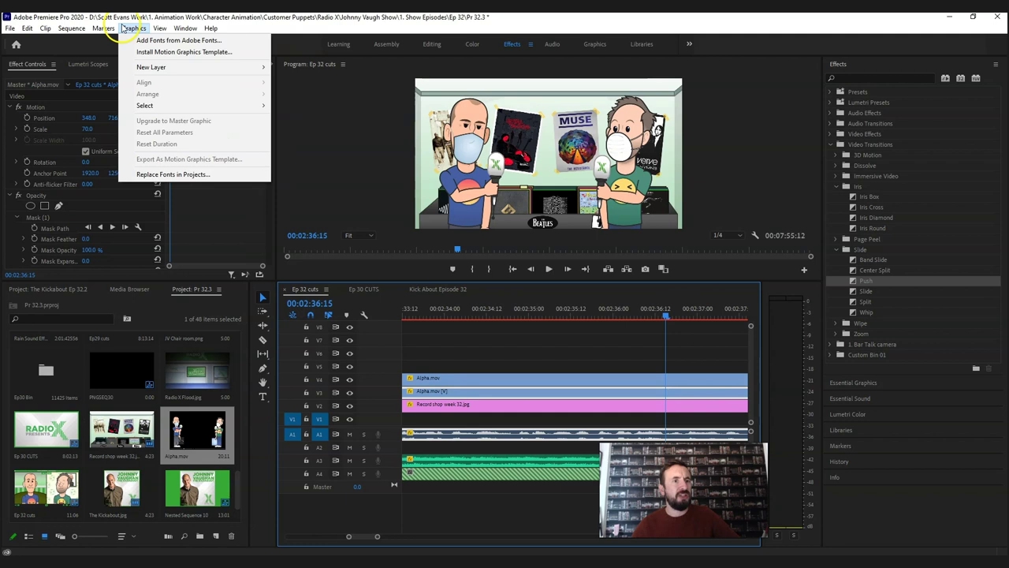
mouse_move(29, 29)
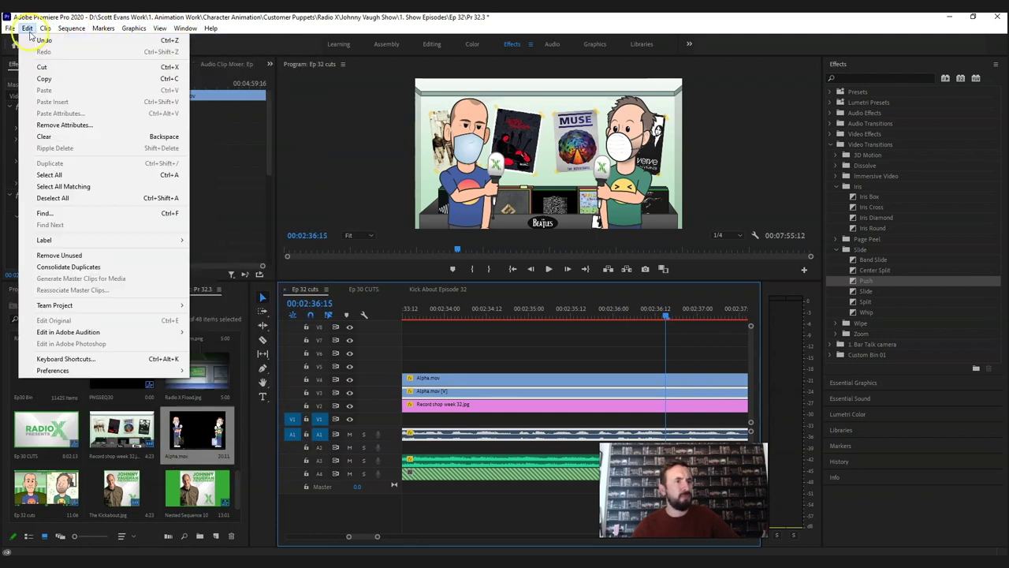
left_click(56, 174)
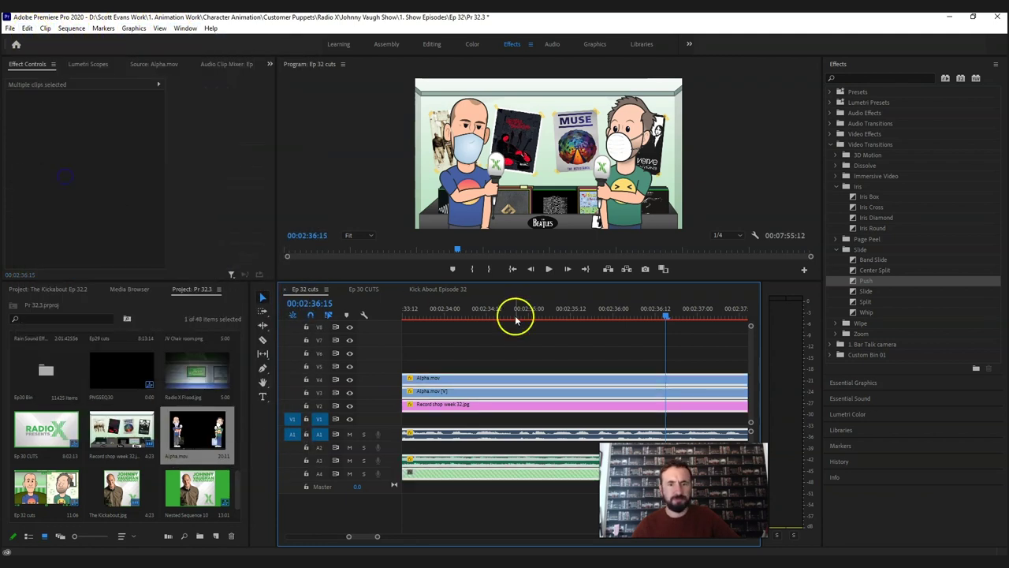
- Show the Nest command for the selected clips without nesting them, and open the Ep 30 CUTS sequence
right_click(526, 381)
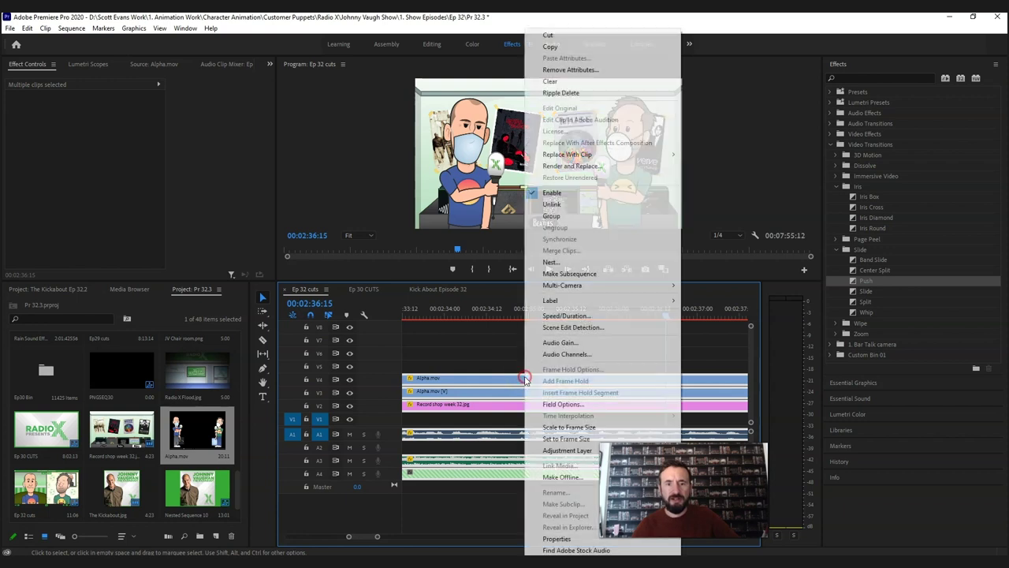
left_click(551, 262)
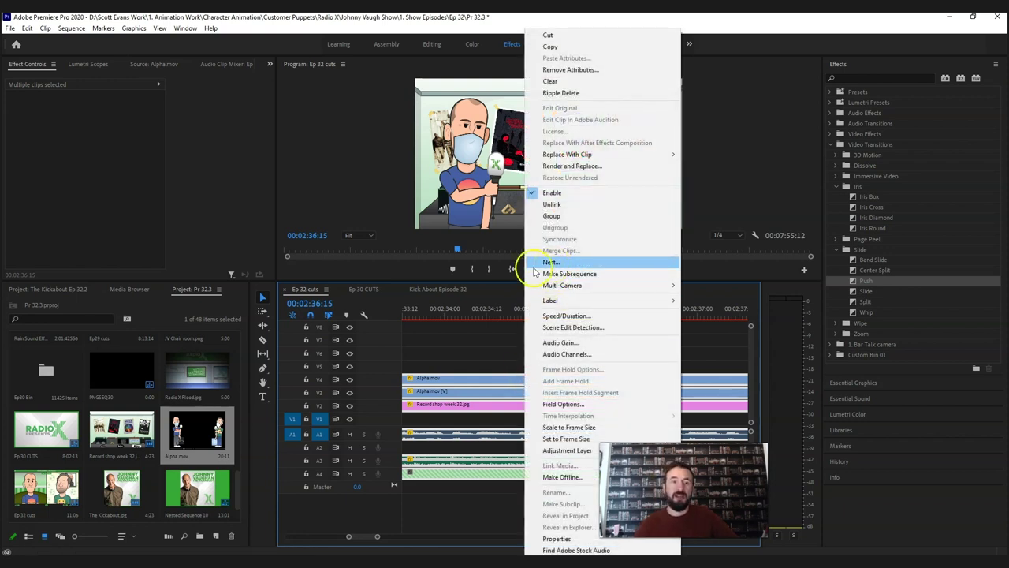
left_click(365, 289)
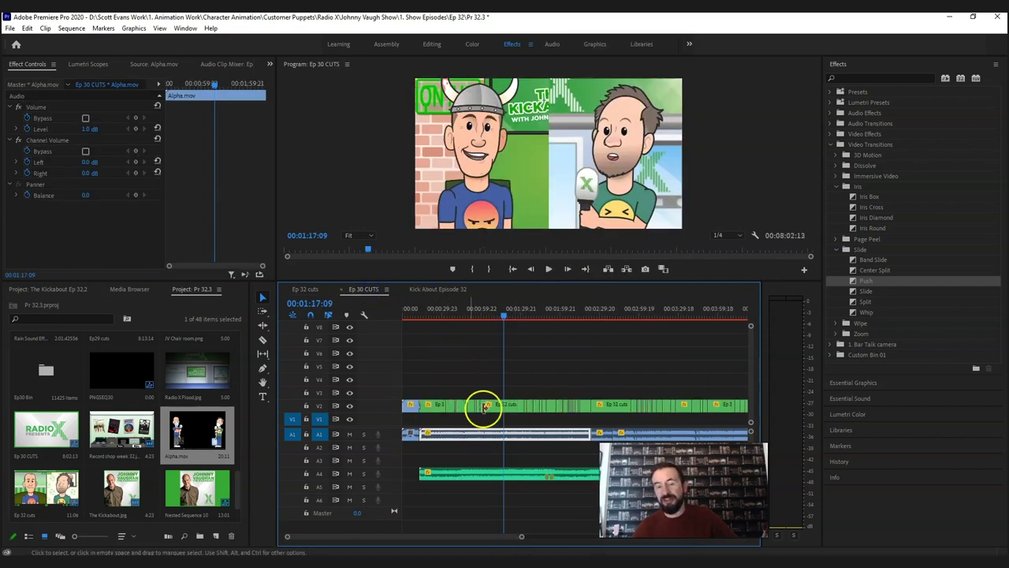
- Preview the Ep 30 CUTS sequence around 00:01:07 and near the start of its first nested Ep 32 cuts clip
left_click_drag(434, 313, 461, 316)
left_click(530, 270)
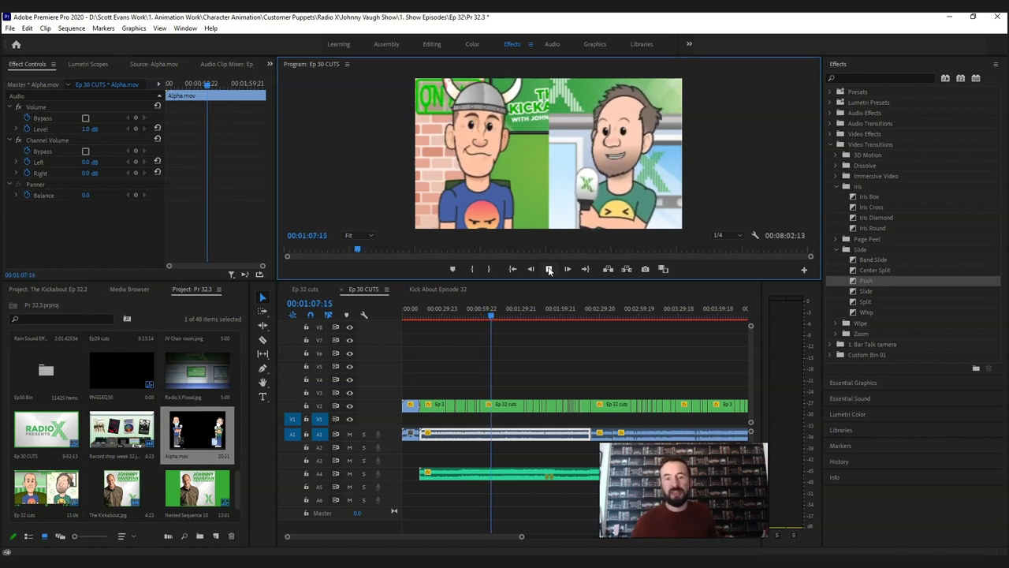
left_click(549, 269)
left_click(436, 313)
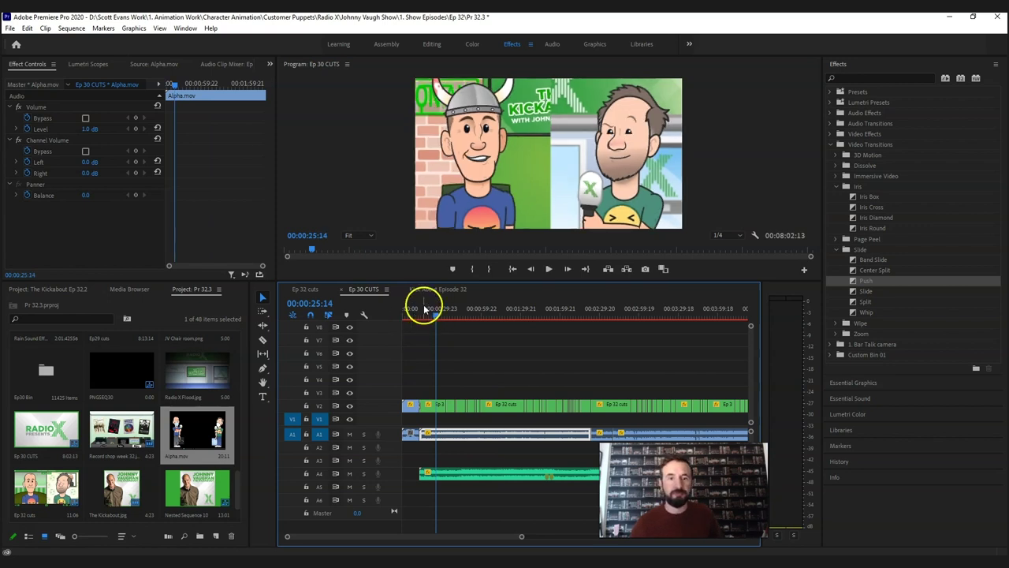
left_click(419, 315)
key("space")
key("space")
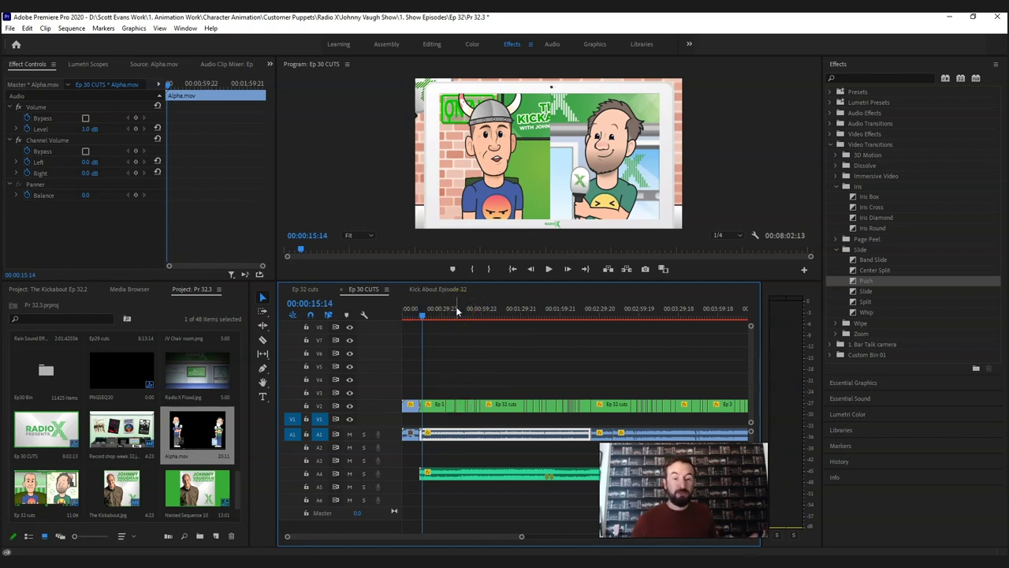
- Inspect the Motion settings of the nested Ep 32 cuts clip at 00:01:12:08 and save the project
left_click(498, 315)
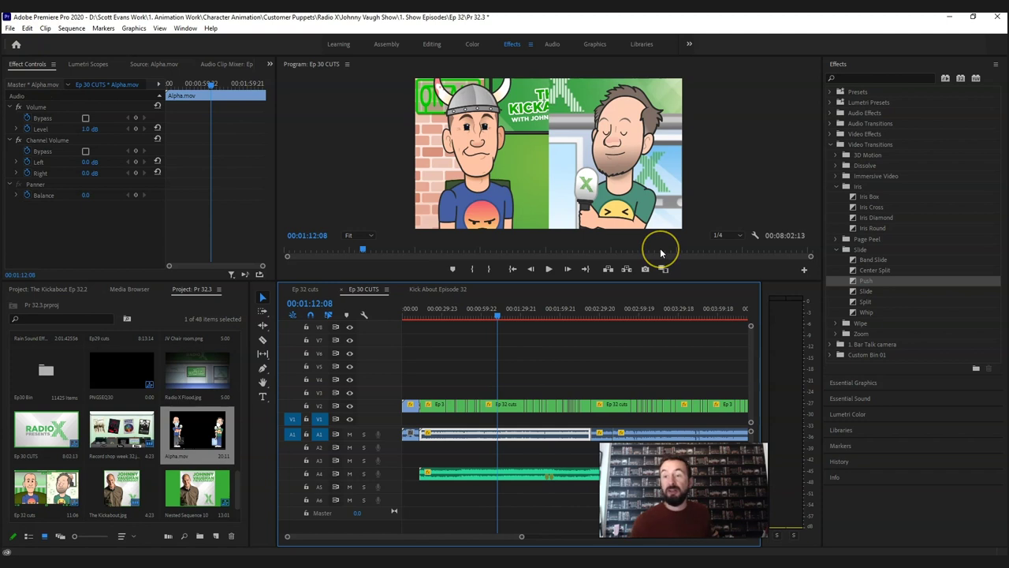
left_click(839, 144)
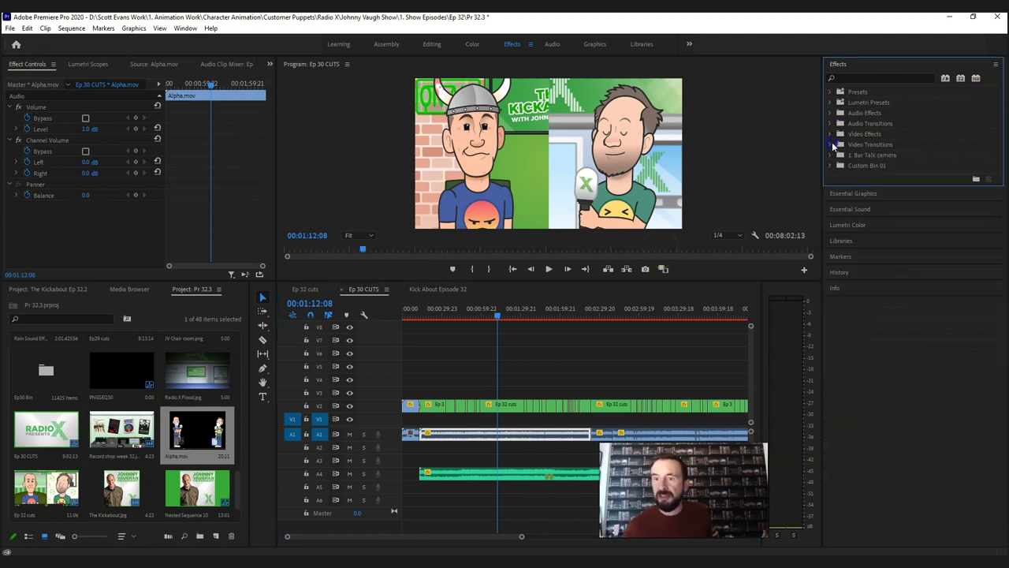
left_click(507, 408)
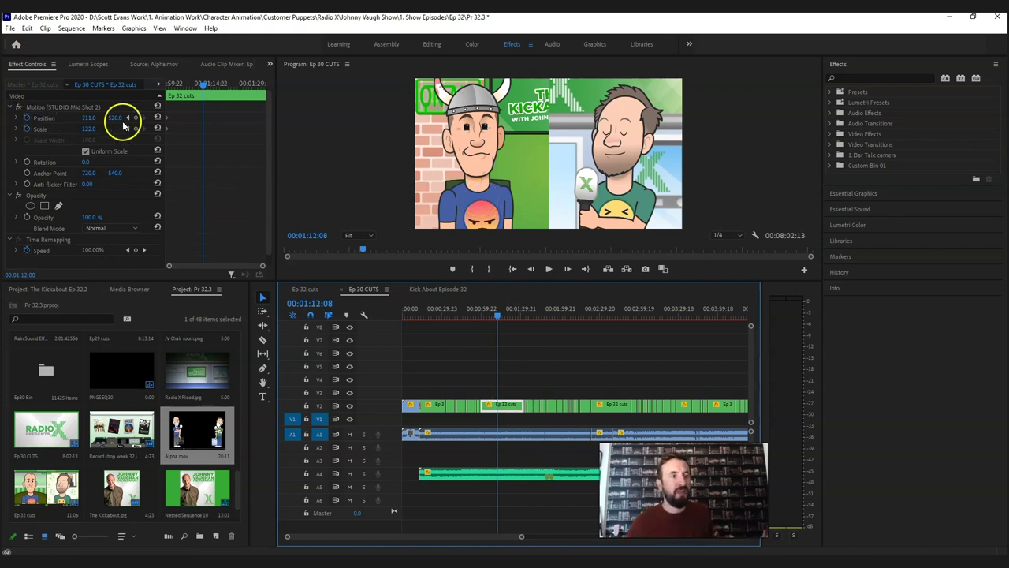
left_click_drag(89, 119, 94, 132)
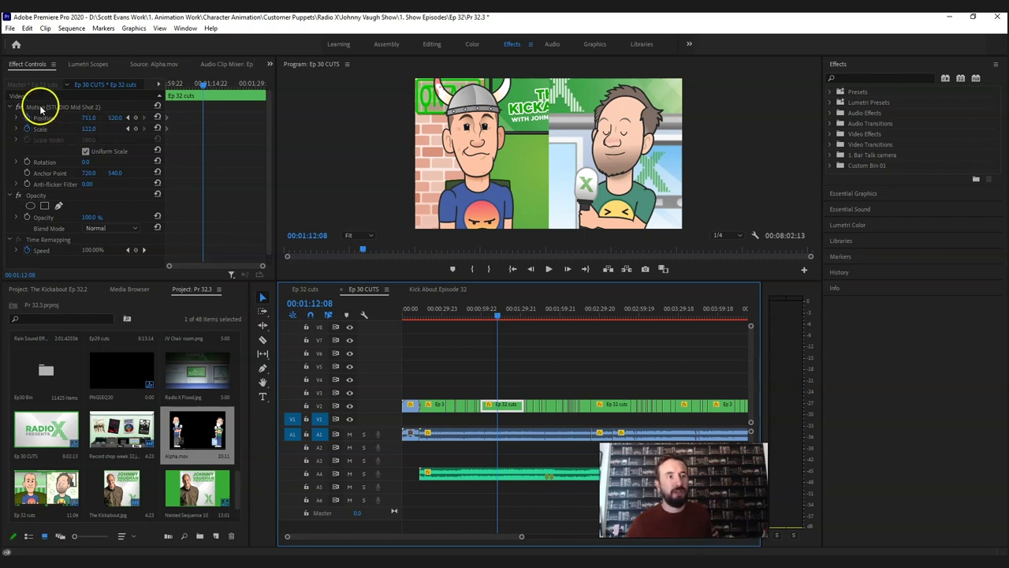
key("ctrl+s")
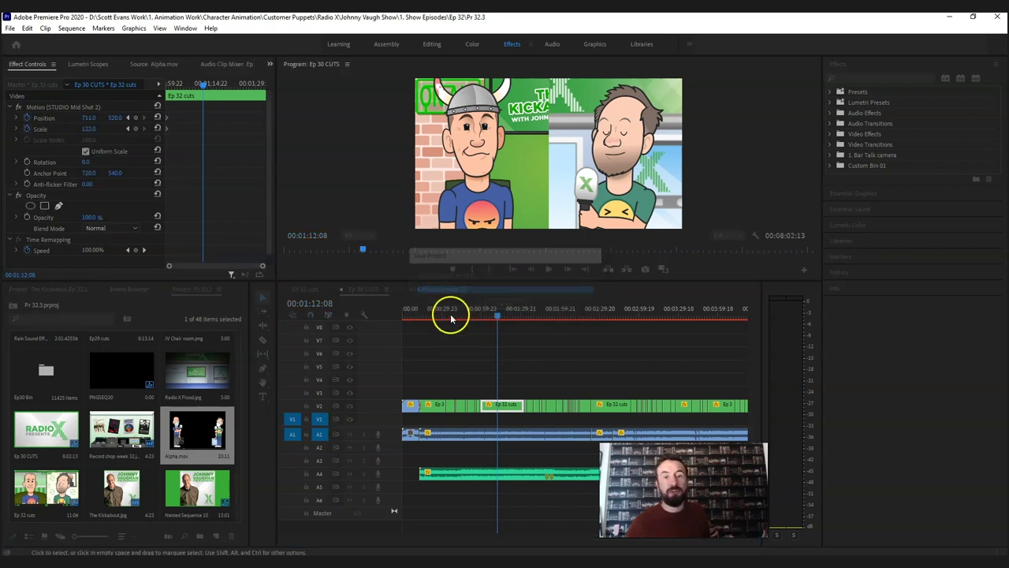
- At 00:00:29:14, set the first nested Ep 32 cuts clip's scale to 133 and its horizontal position to 712
left_click(444, 311)
left_click(436, 406)
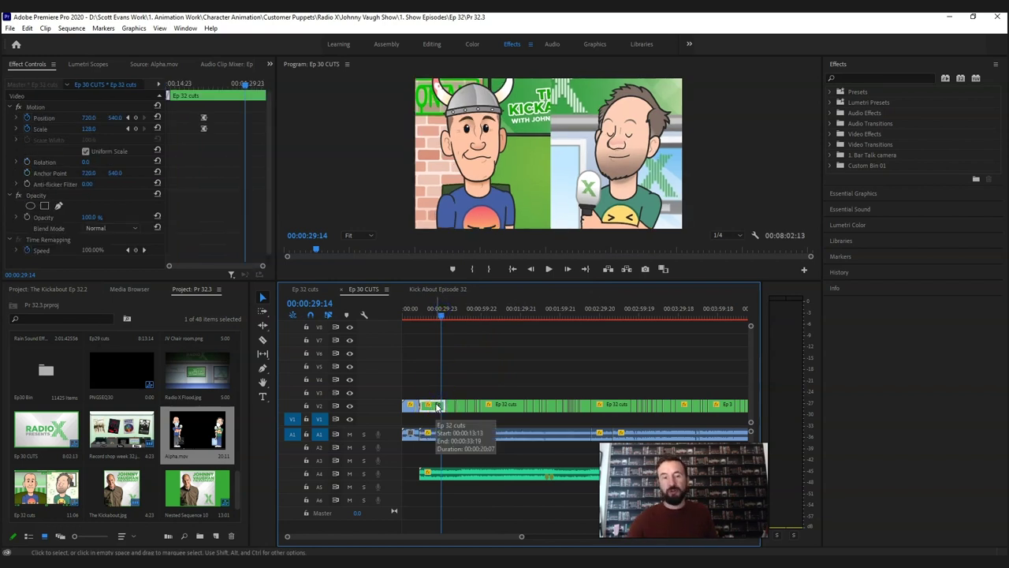
left_click(101, 129)
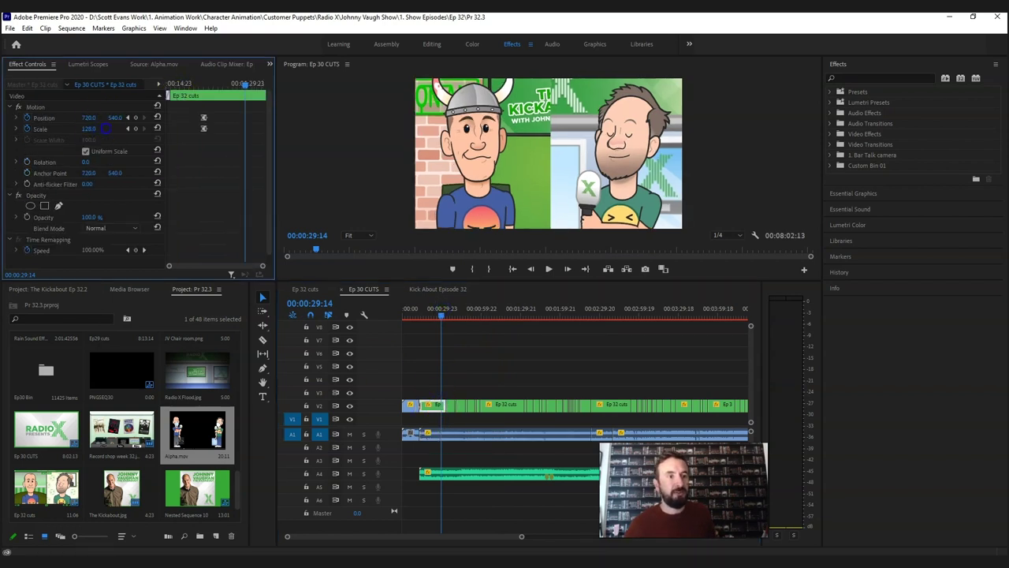
left_click(85, 128)
mouse_move(88, 129)
left_mouse_down()
mouse_move(110, 128)
mouse_move(78, 129)
mouse_move(99, 130)
mouse_move(79, 117)
mouse_move(91, 117)
left_mouse_up()
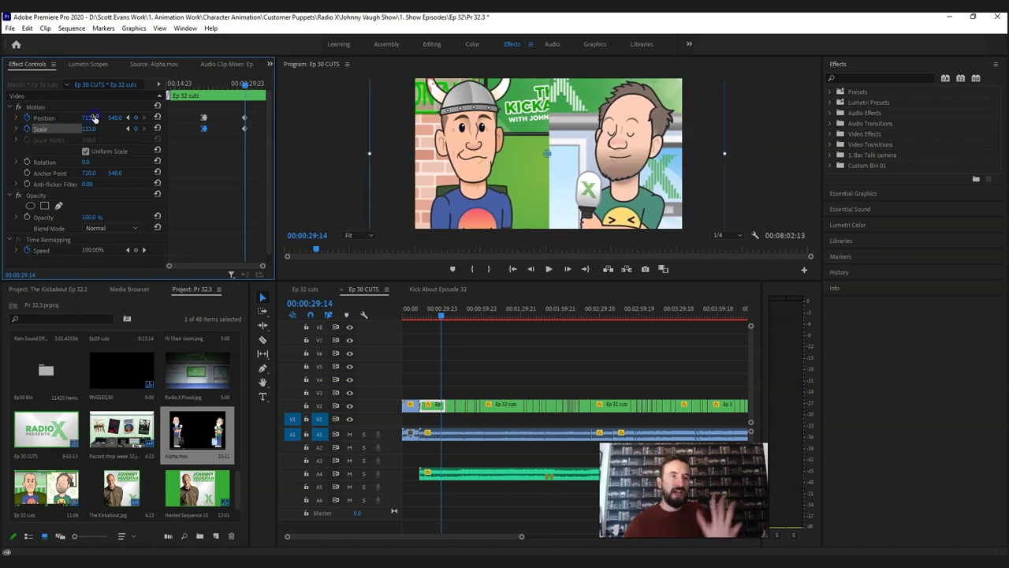
- Save the clip's Motion settings as an effect preset named MEDIUM STUDIO SHOT
left_click(48, 107)
right_click(48, 108)
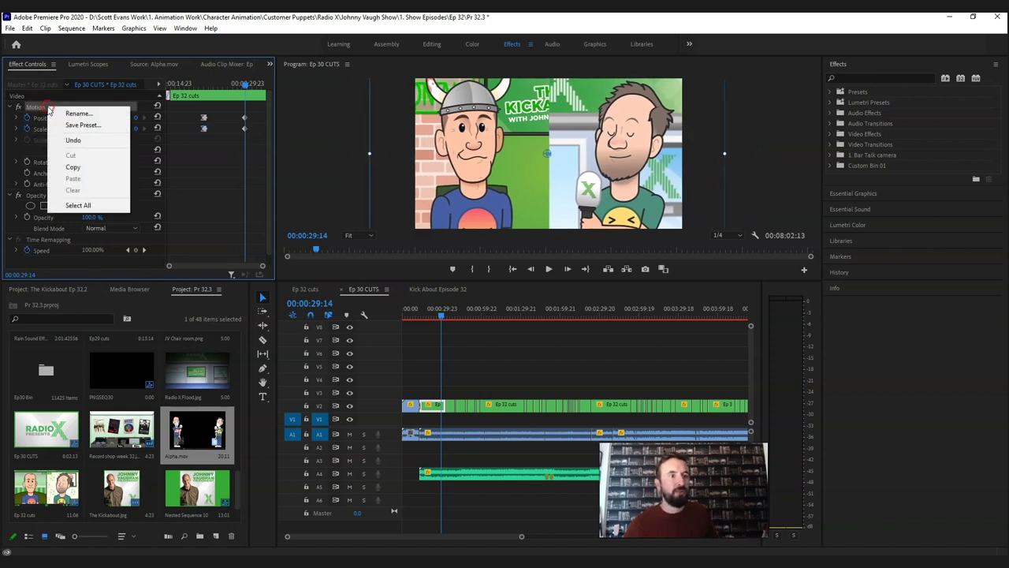
left_click(83, 124)
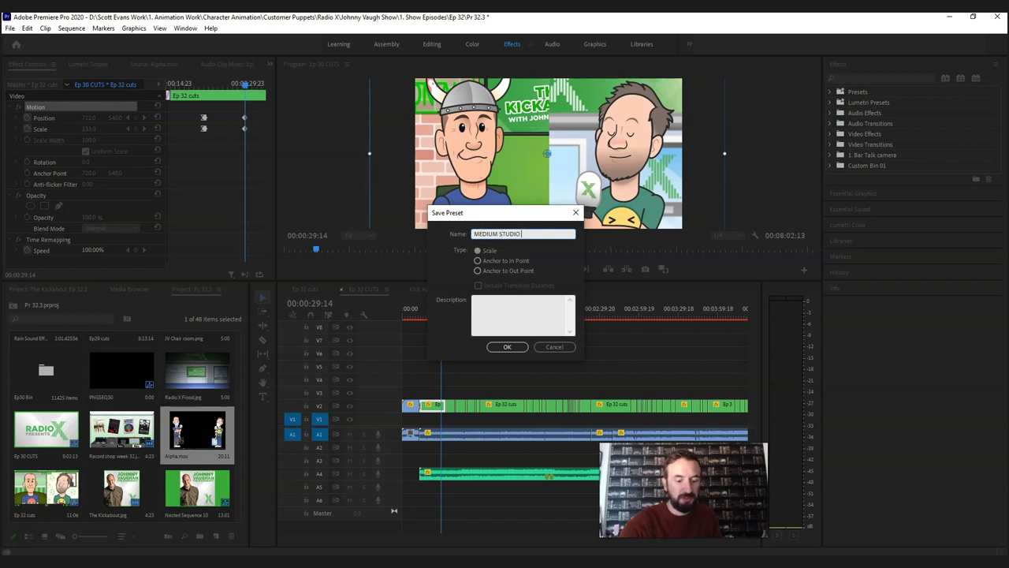
key("Return")
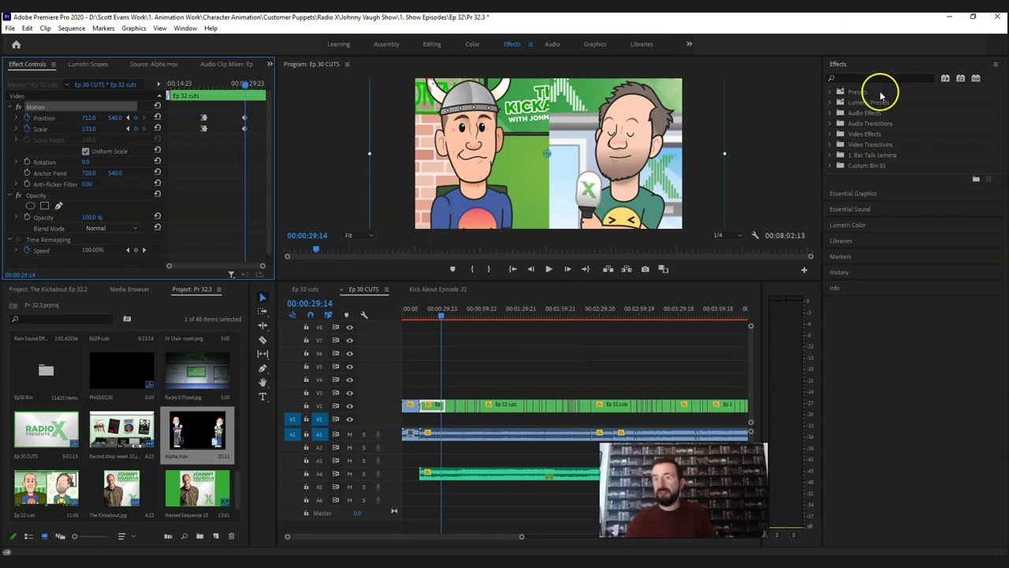
- Delete the MEDIUM STUDIO SHOT preset from the saved presets
left_click(830, 92)
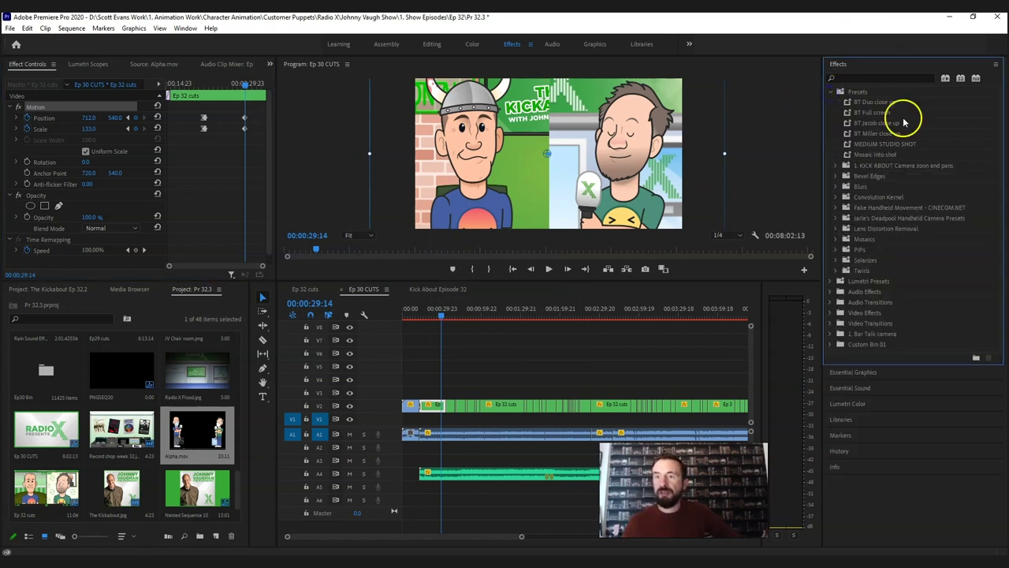
left_click(883, 145)
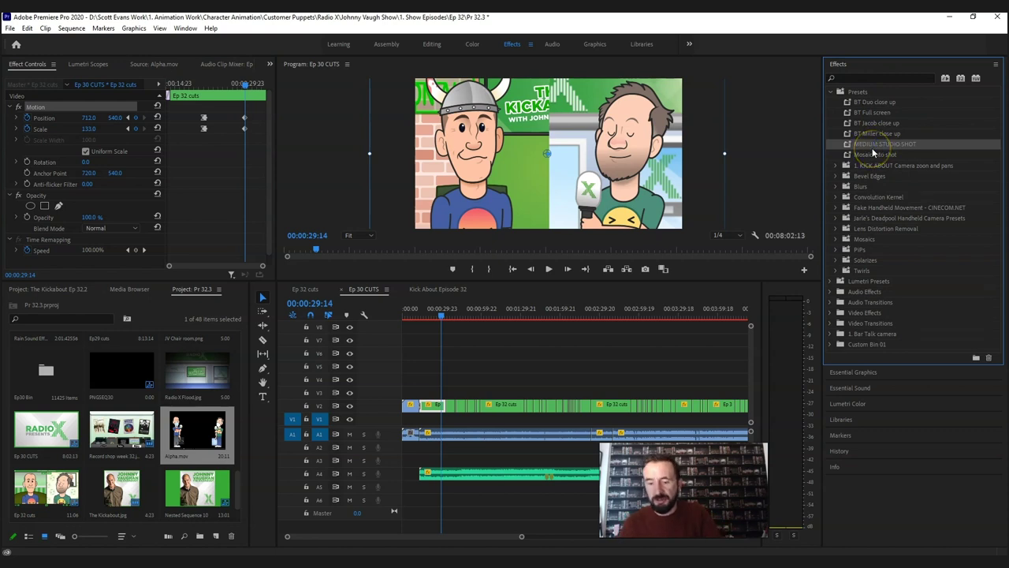
key("Delete")
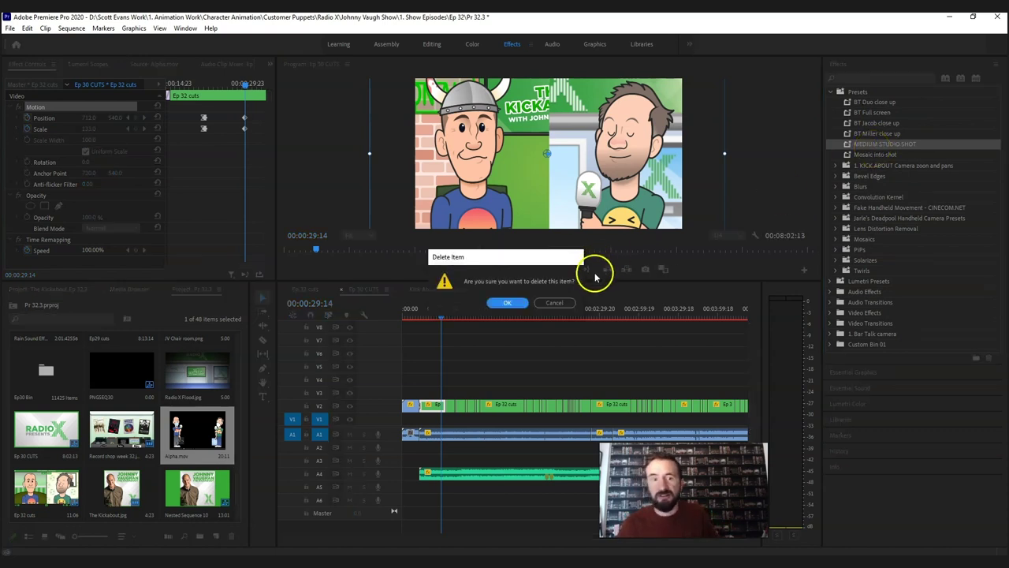
left_click(507, 305)
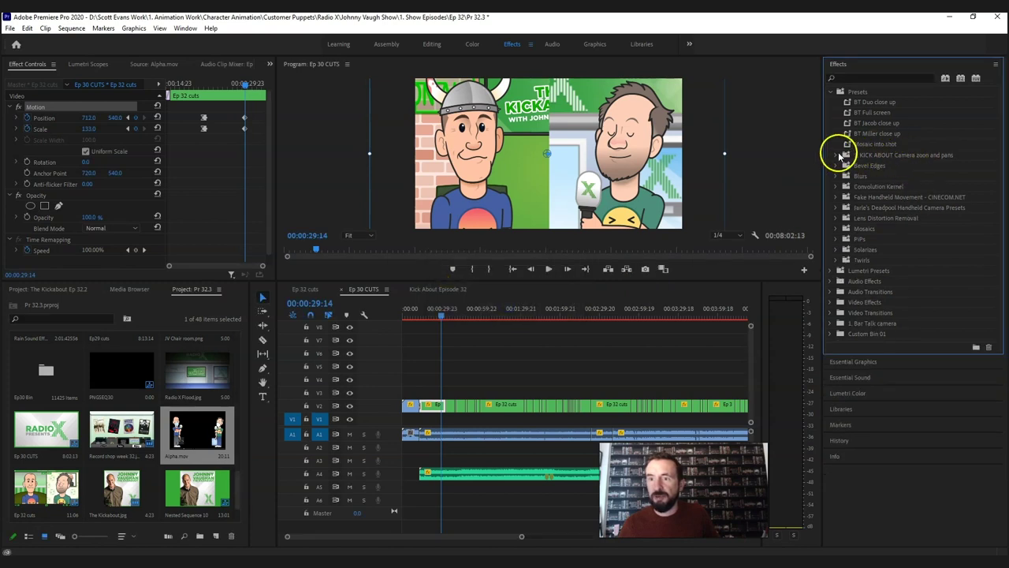
- Look through the KICK ABOUT camera presets folder, including the phone, record room, restaurant and stadium shots
double_click(872, 157)
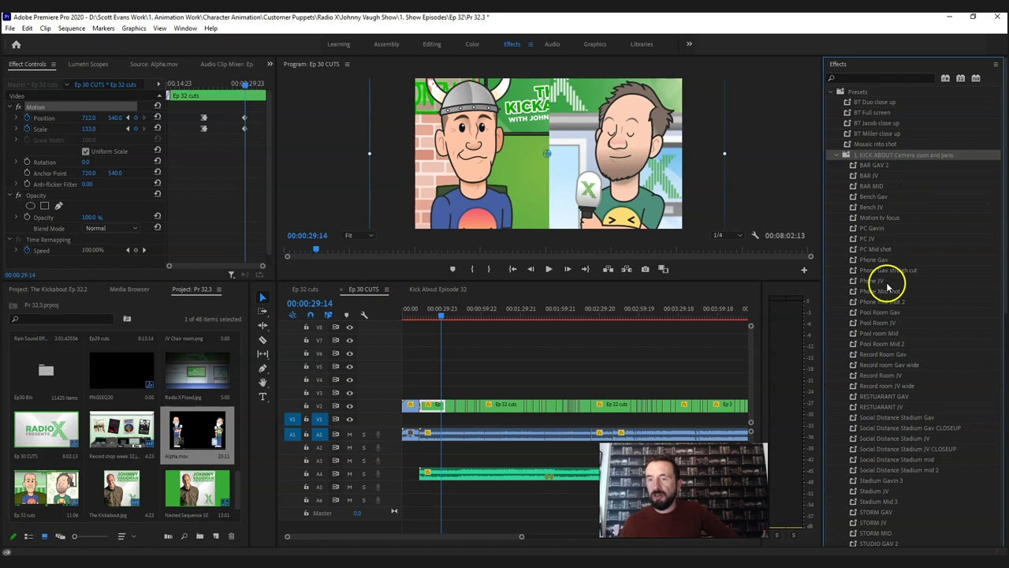
left_click(874, 260)
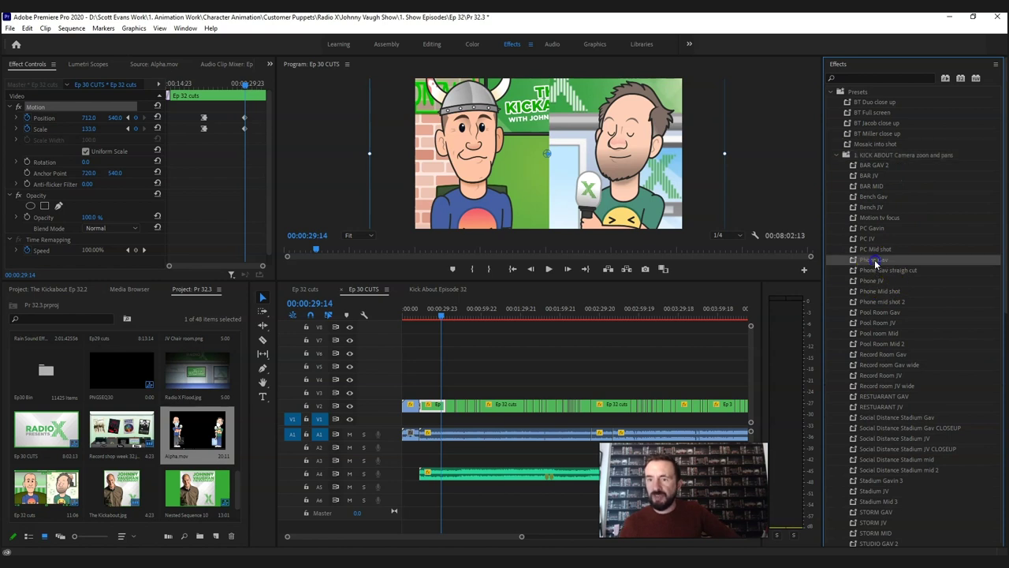
left_click(879, 364)
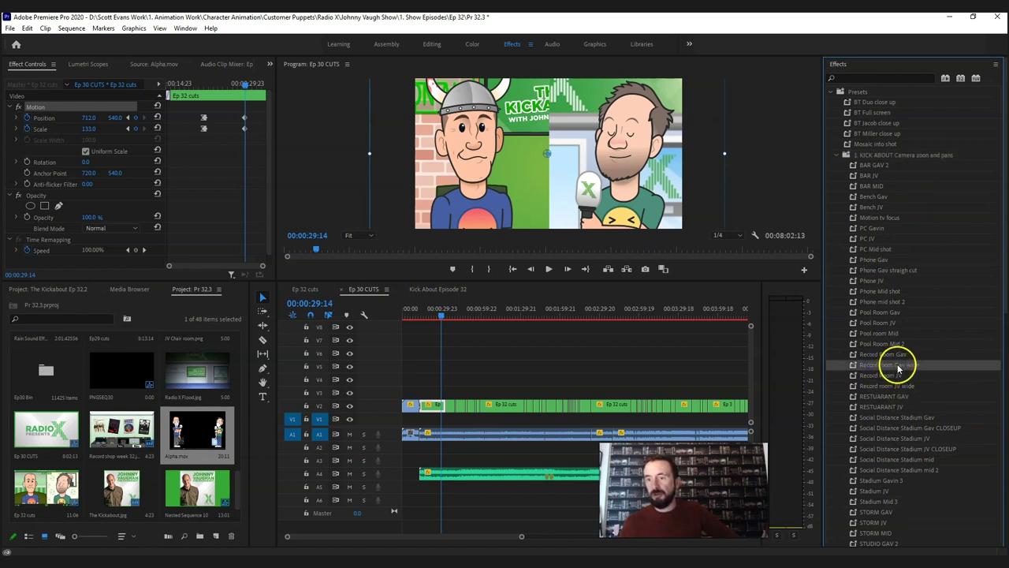
left_click(895, 355)
left_click(891, 376)
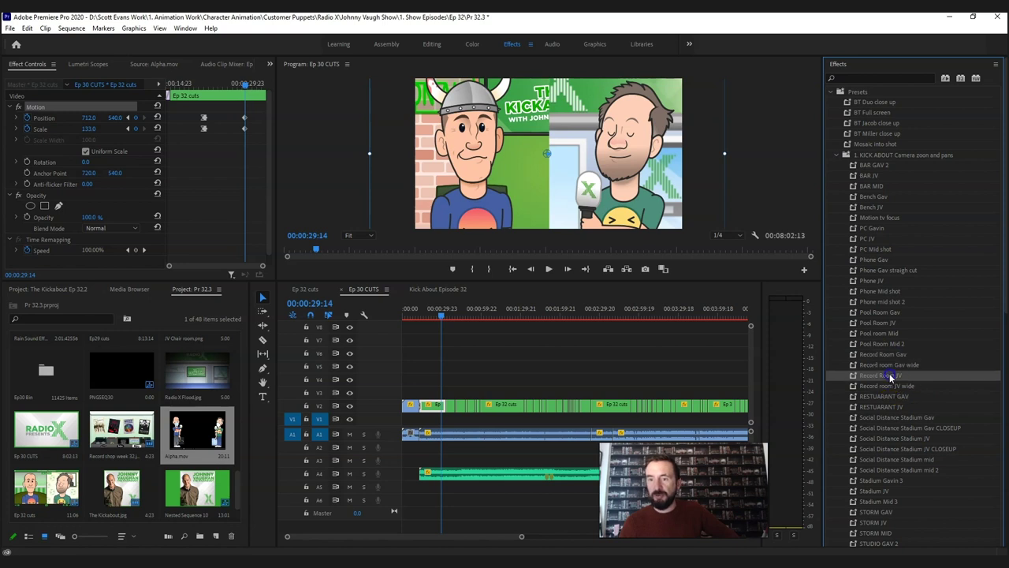
left_click(909, 396)
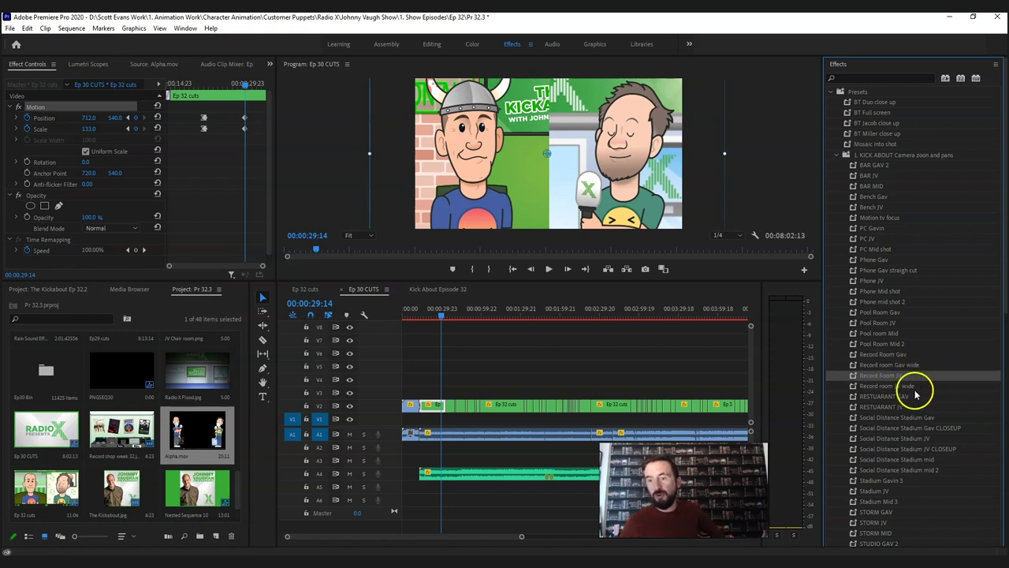
left_click(897, 418)
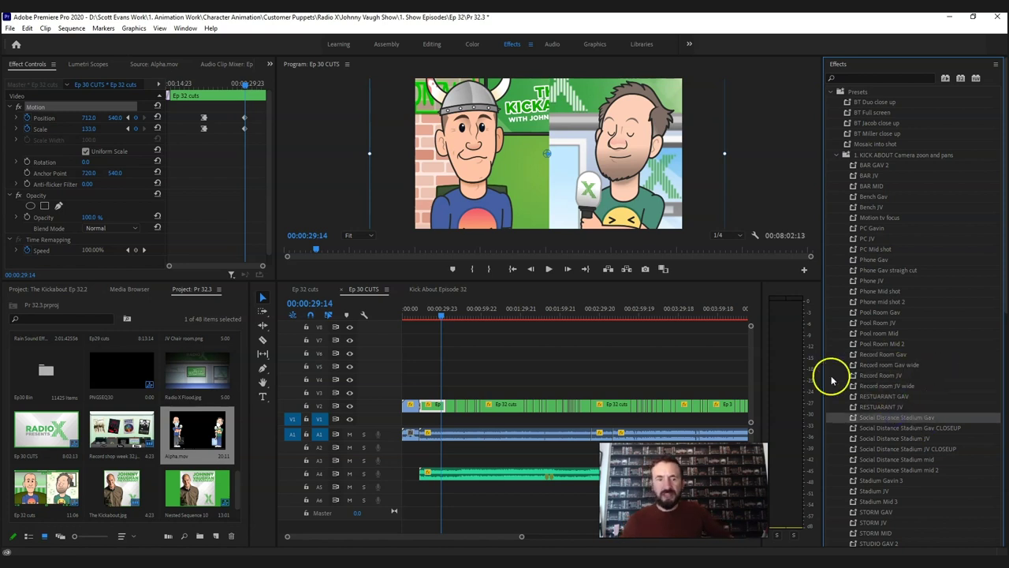
- Apply the ALL Wide shot preset to the nested Ep 32 cuts clip at 00:01:13:13
left_click(501, 307)
left_click(504, 405)
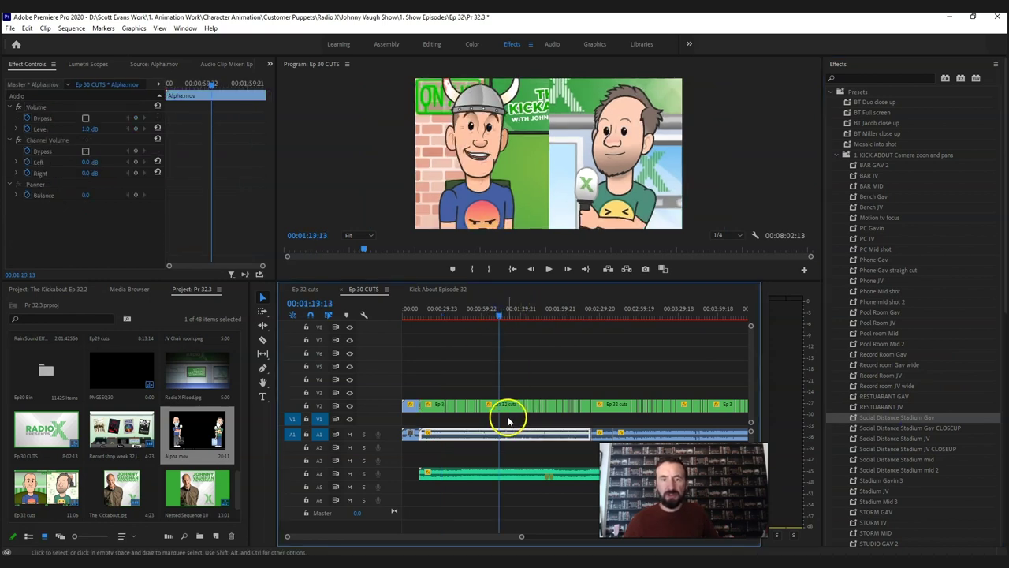
left_click_drag(999, 247, 1002, 410)
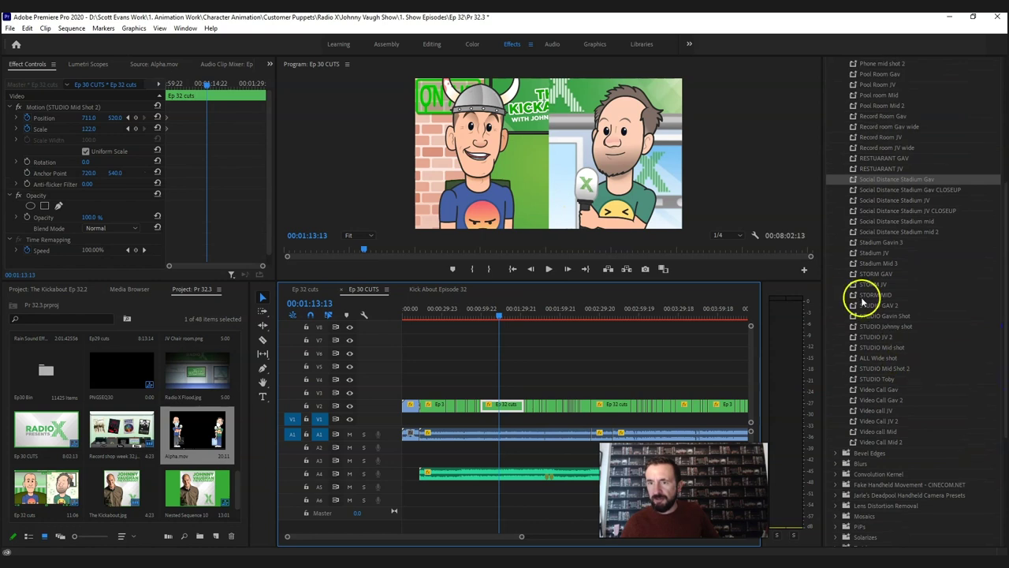
left_click(889, 358)
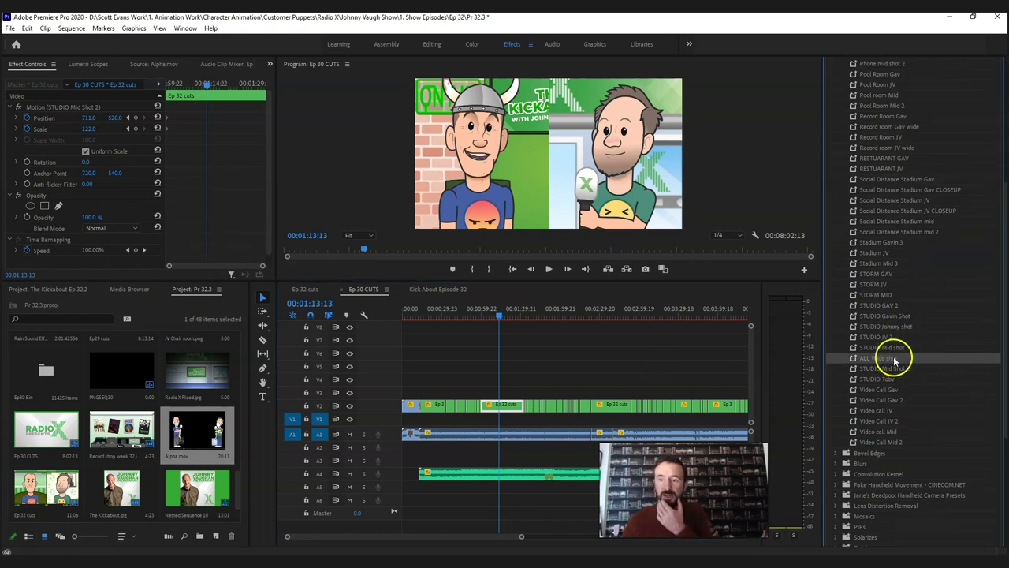
left_click_drag(880, 309, 586, 330)
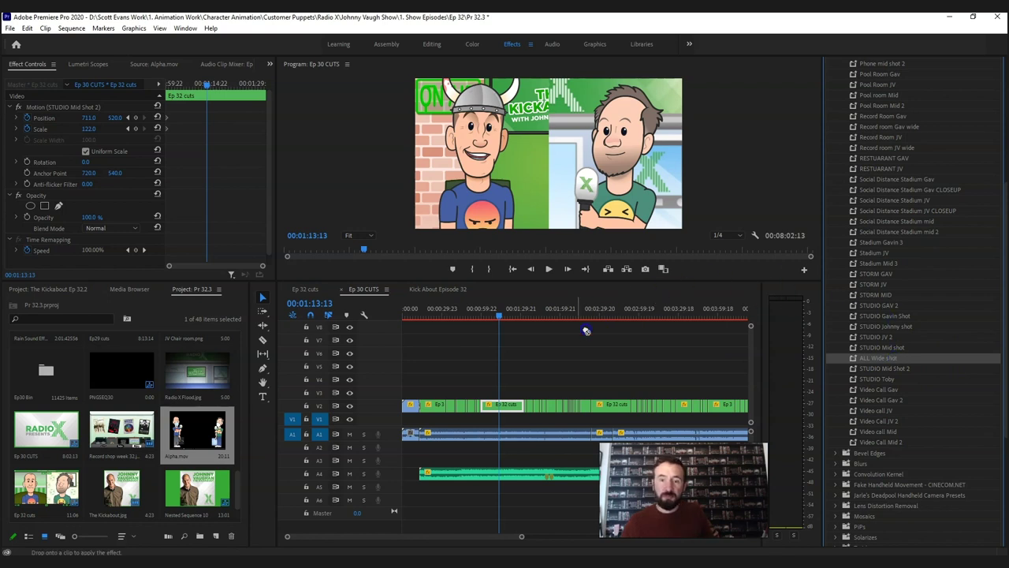
left_click_drag(511, 407, 510, 409)
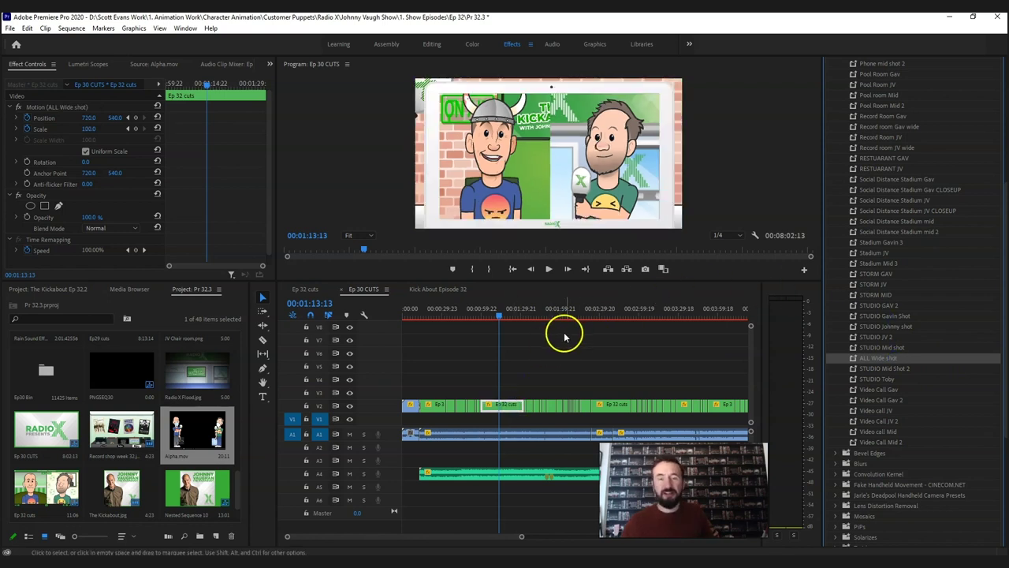
- Split the wide-shot Ep 32 cuts clip at about 00:01:13
left_click(262, 340)
left_click(499, 405)
left_click(262, 298)
- Apply the STUDIO Mid Shot 2 preset to the Ep 32 cuts clip at 00:01:21:12
left_click(507, 309)
left_click(514, 404)
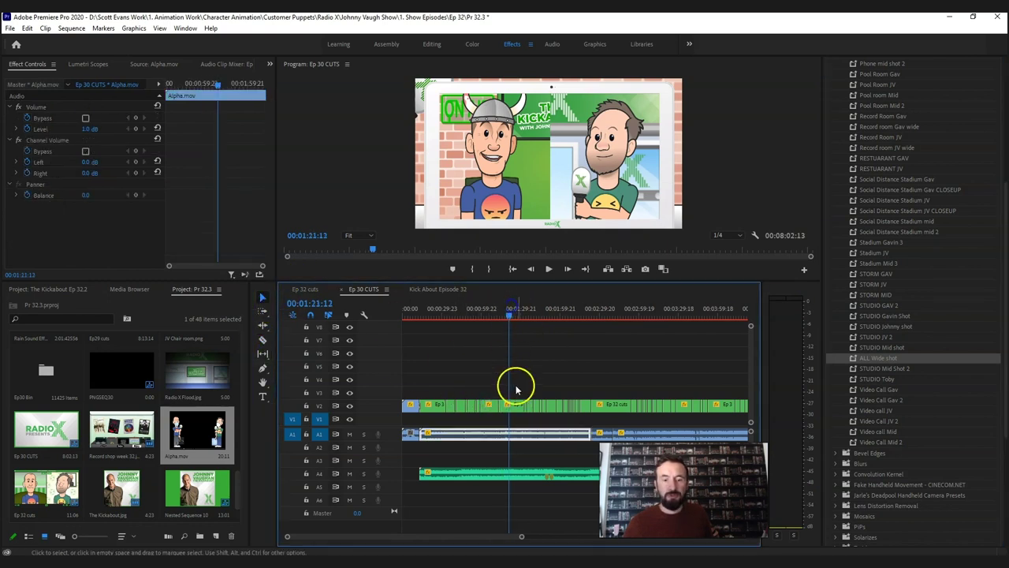
left_click(513, 405)
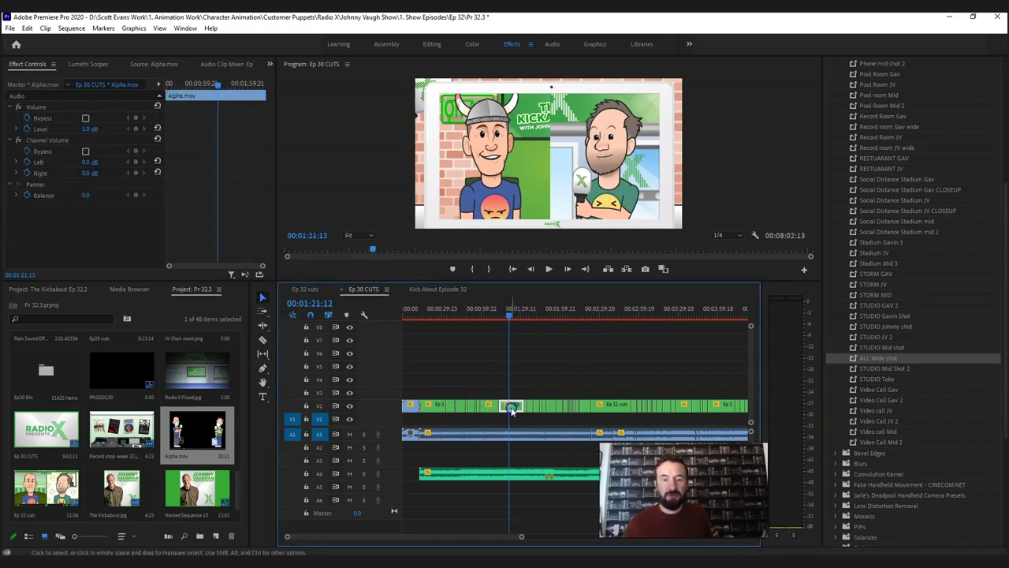
left_click(903, 370)
left_click_drag(905, 373, 755, 333)
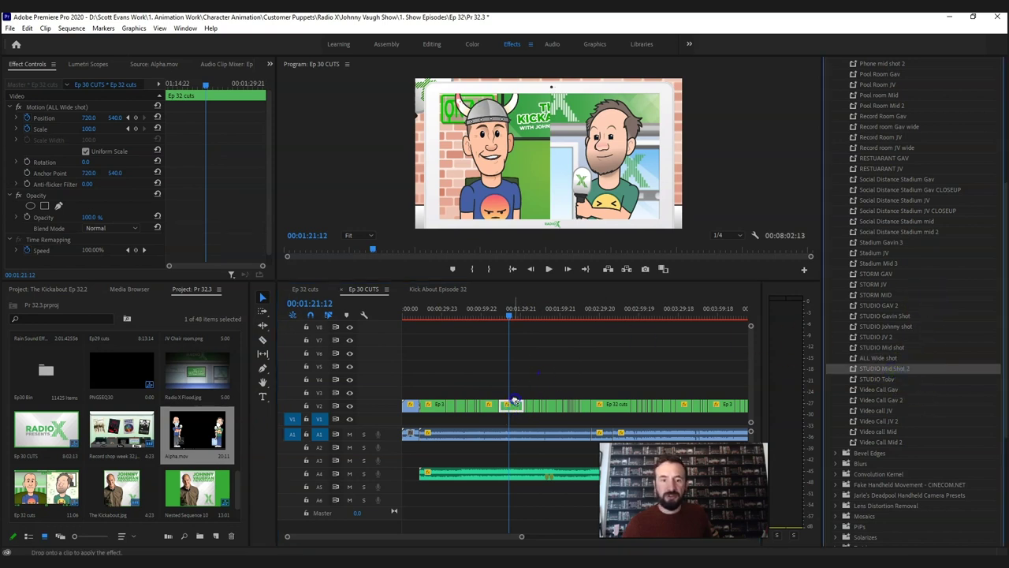
left_click_drag(513, 402, 514, 405)
- Split the mid-shot Ep 32 cuts clip at about 00:01:22 and move the playhead to 00:01:22:08
left_click(263, 339)
left_click(512, 408)
left_click(510, 311)
left_click(814, 313)
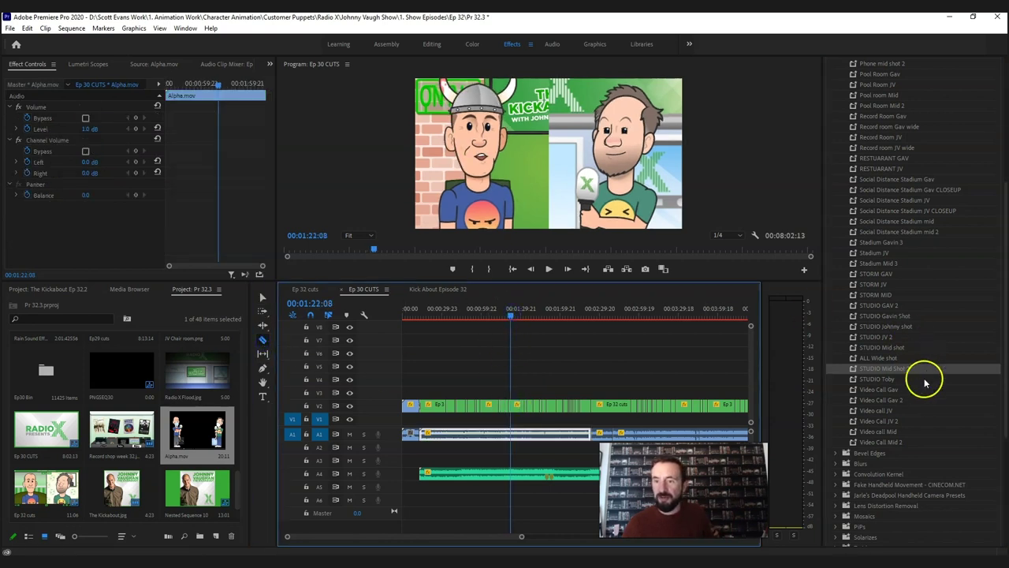
- Apply the STUDIO JV 2 preset to the Ep 32 cuts segment at 00:01:22:08 and make another cut further along V2
left_click(883, 339)
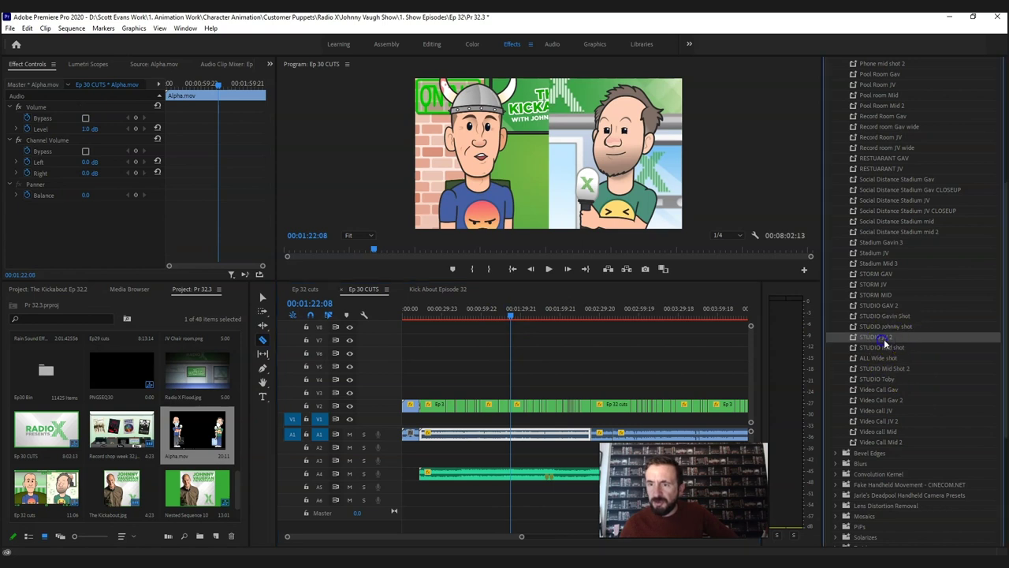
left_click_drag(881, 338, 522, 405)
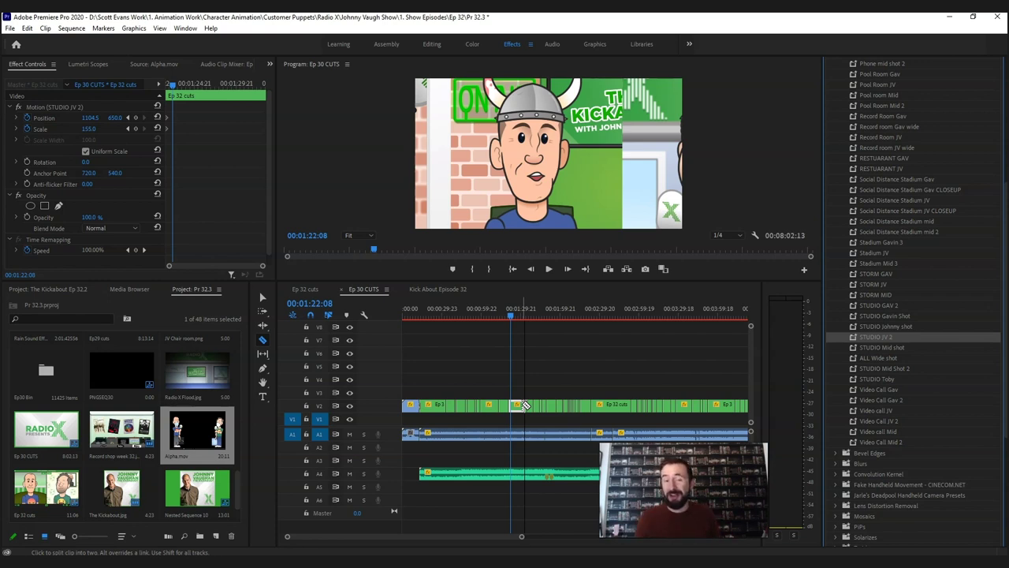
left_click(525, 405)
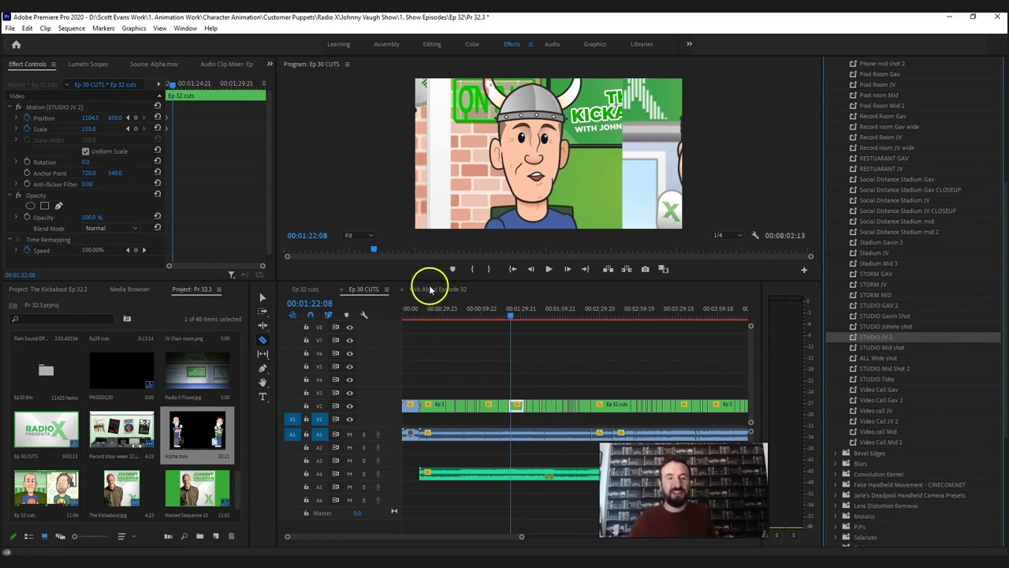
- Check the layered Ep 32 cuts sequence, then return to Ep 30 CUTS and scrub back to 00:00:42:09
left_click(306, 289)
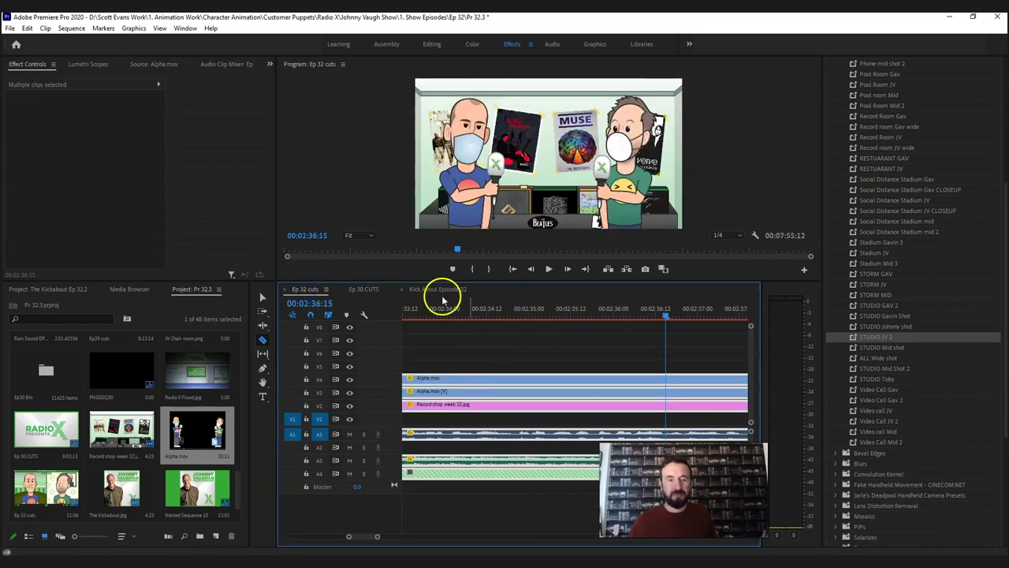
left_click(364, 289)
left_click(490, 446)
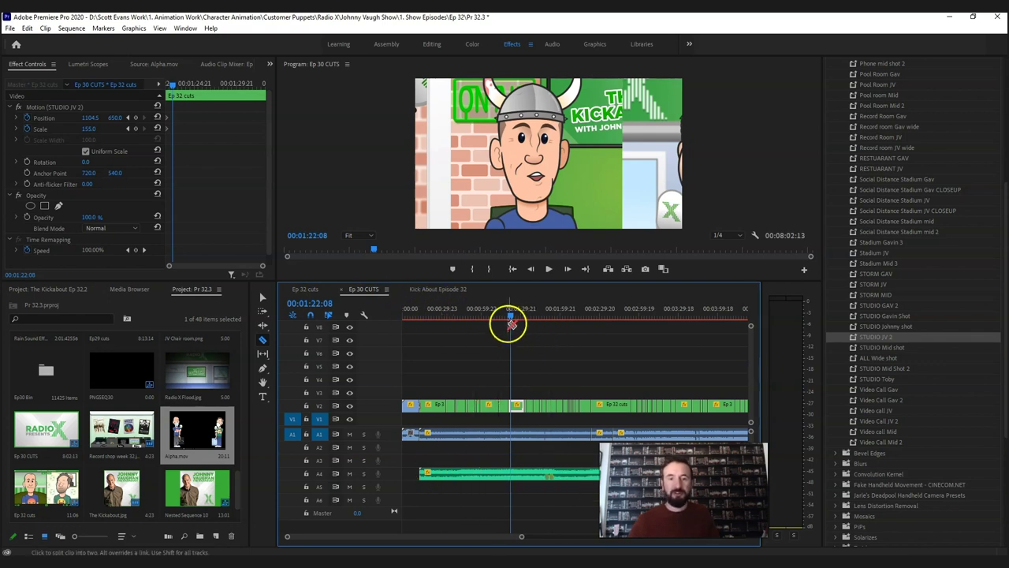
left_click_drag(513, 315, 458, 315)
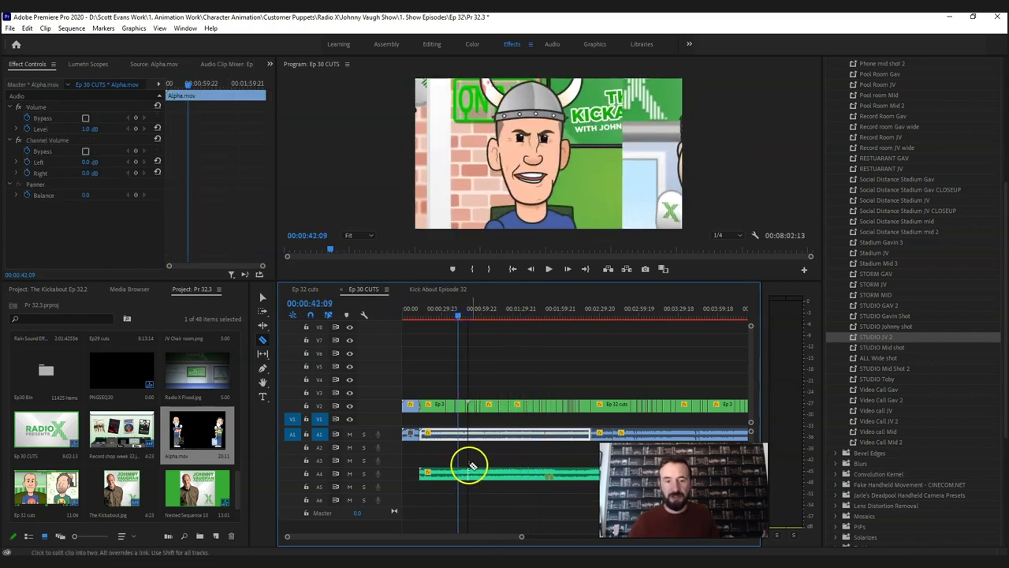
- Review the clip options, including Nest and Link, for the Ep 32 cuts clip on V2 and the Man-In-Black_Bed.wav audio
left_click(263, 298)
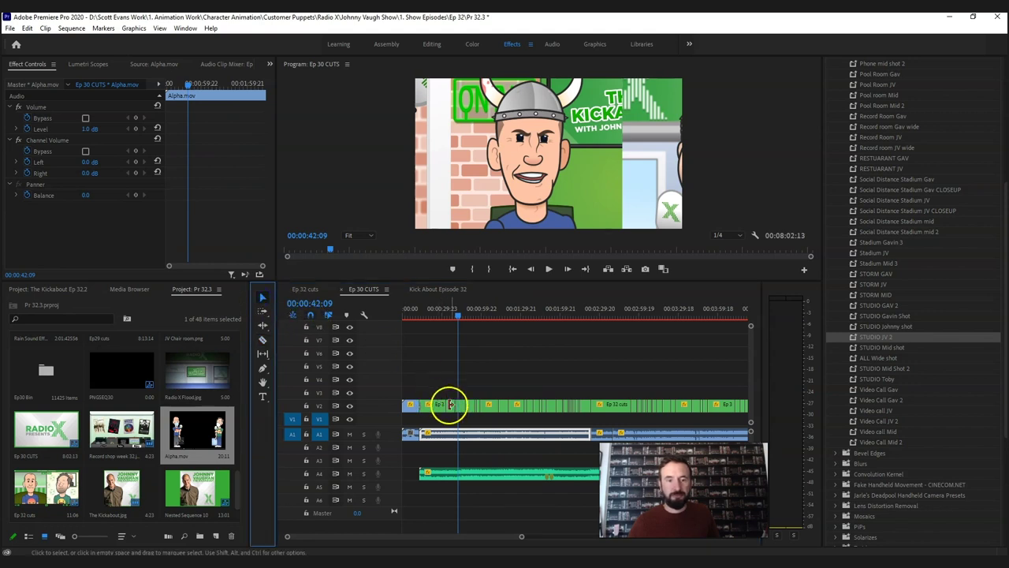
left_click(452, 407)
right_click(452, 406)
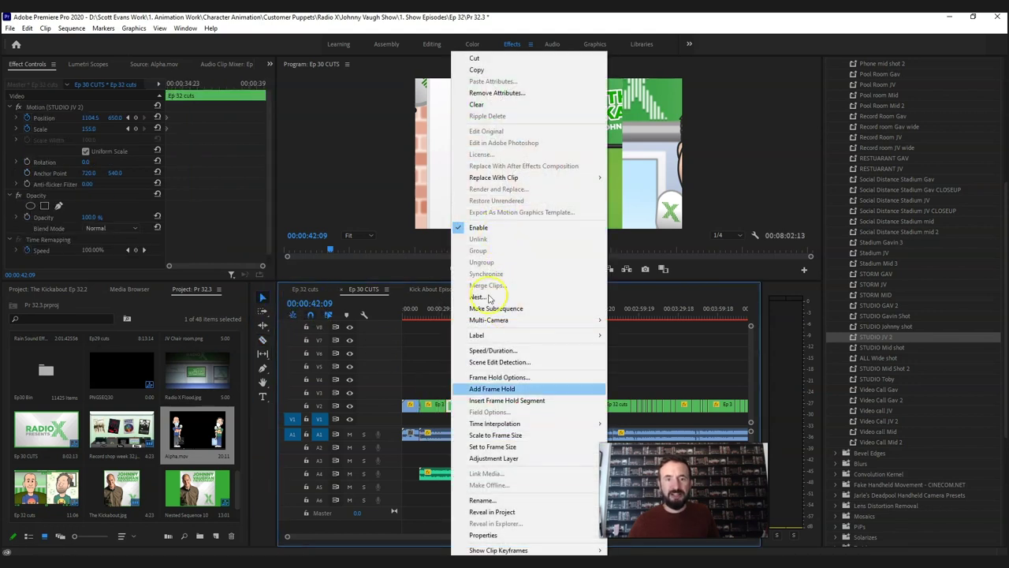
left_click(447, 472)
left_click(437, 409)
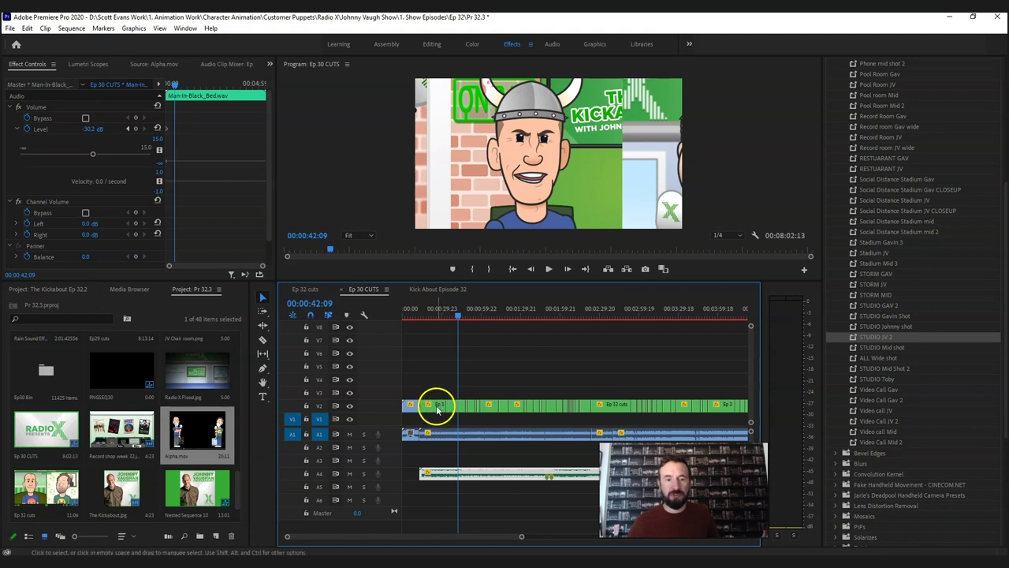
left_click(450, 465, "shift")
left_click(439, 410, "shift")
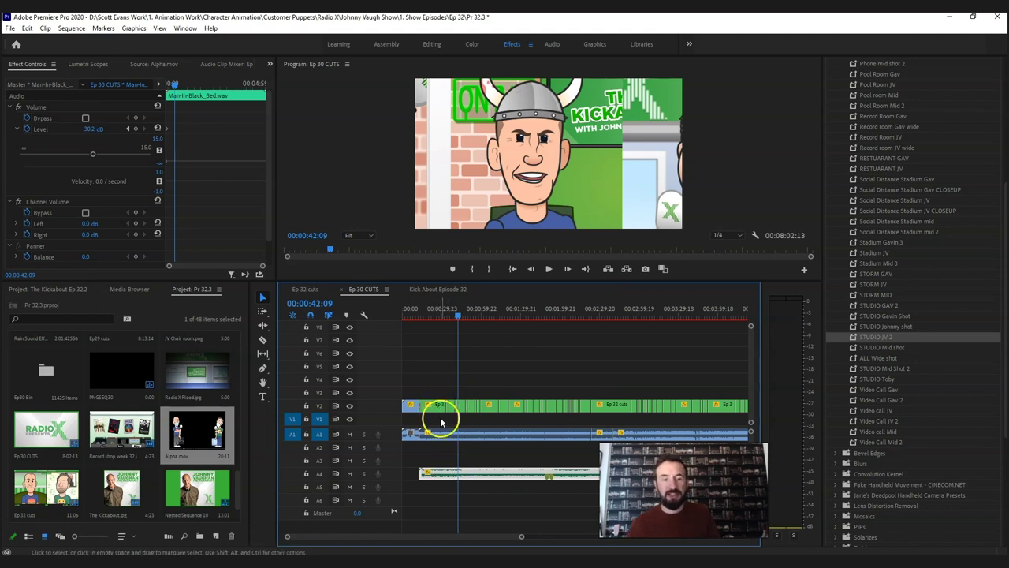
right_click(439, 409)
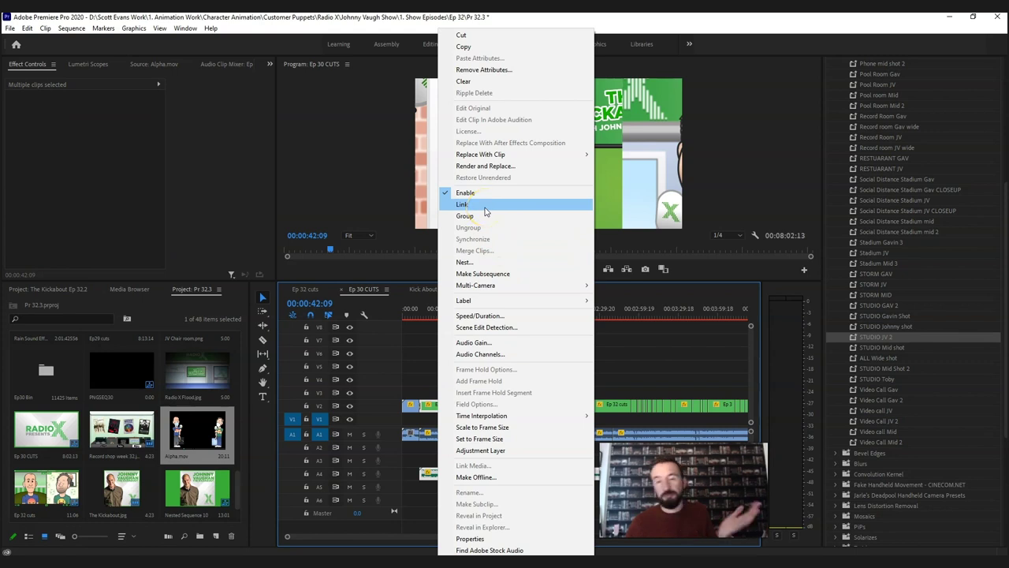
left_click(686, 328)
mouse_move(435, 407)
left_mouse_down()
mouse_move(477, 409)
mouse_move(438, 408)
left_mouse_up()
left_click(452, 470)
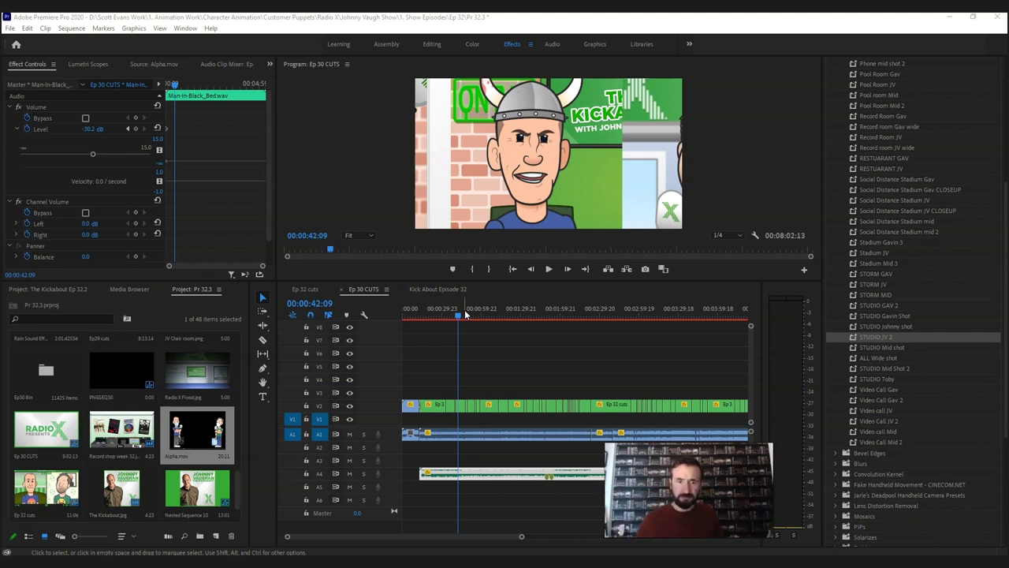
- Open the Kick About Episode 32 sequence and play the tribesman cutaway scene from just before its film dissolve, stopping at 00:06:48:16
left_click_drag(436, 301, 436, 288)
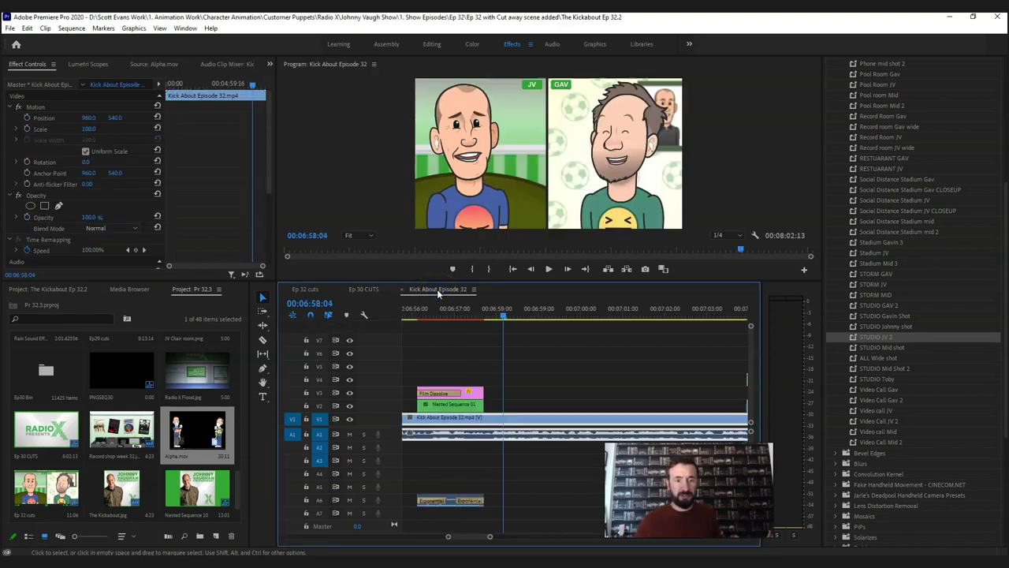
left_click_drag(468, 536, 365, 533)
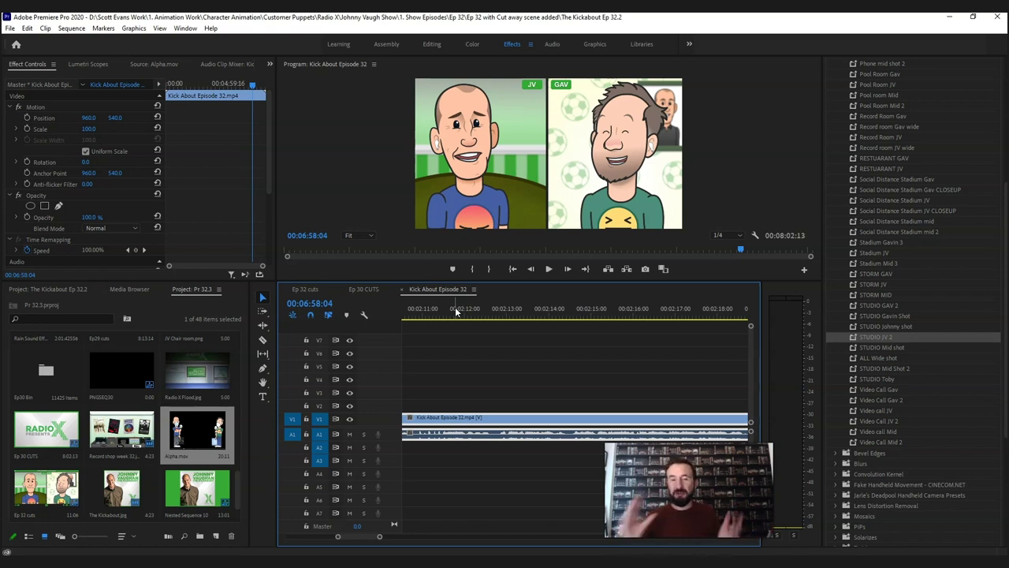
left_click_drag(361, 542, 464, 535)
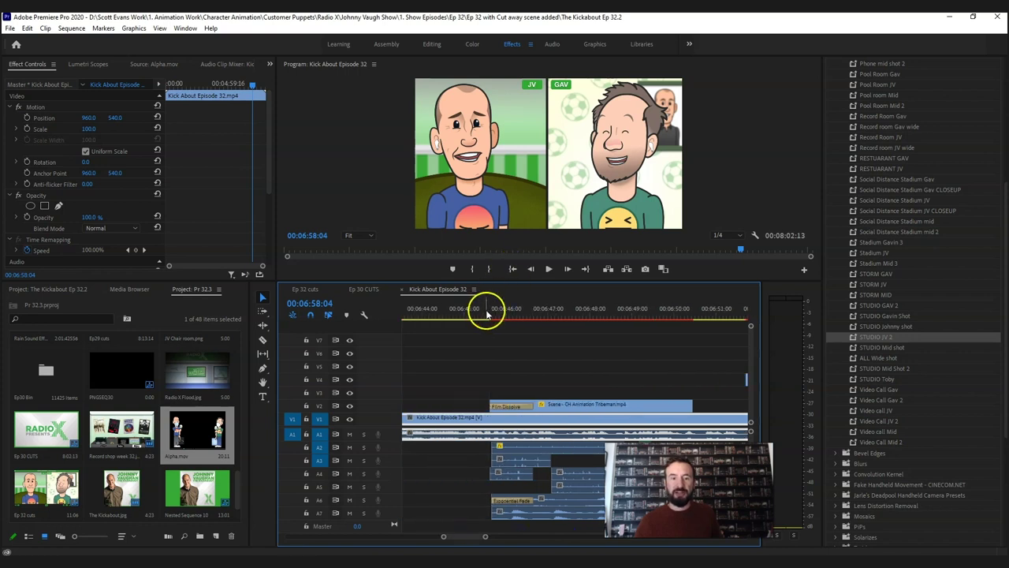
left_click(486, 313)
left_click(549, 268)
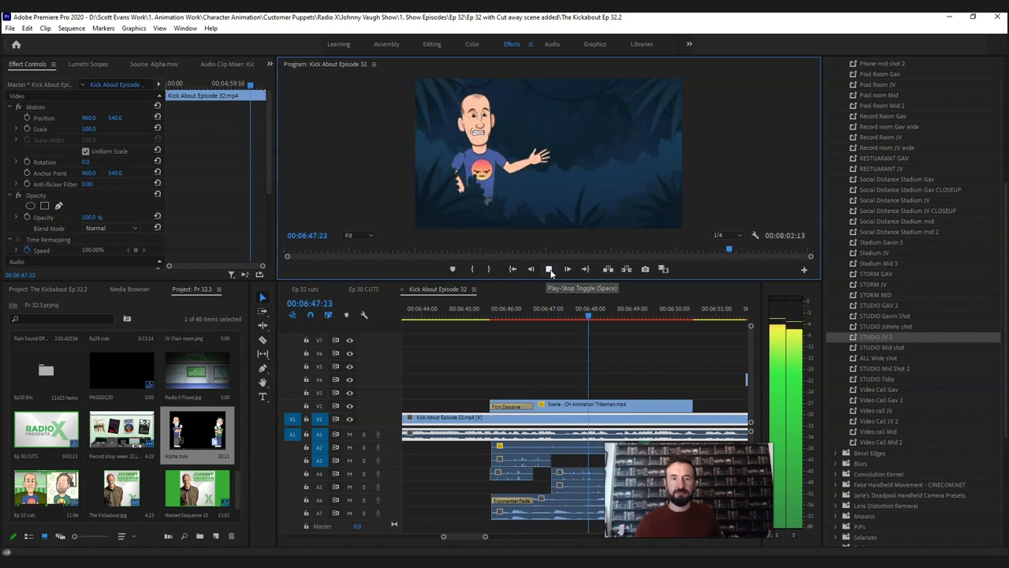
left_click(522, 184)
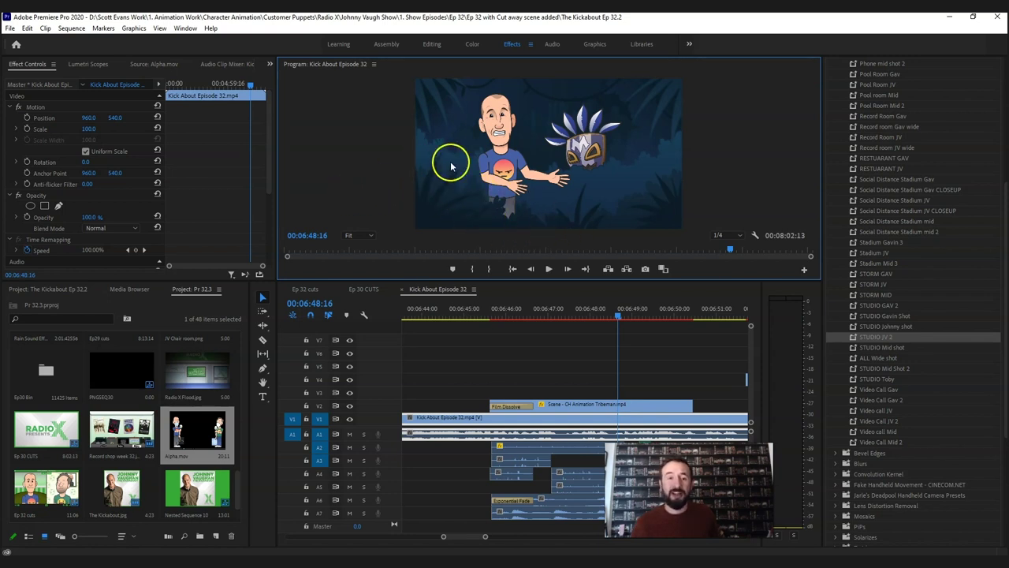
- Select the Scene - CH Animation Tribeman.mp4 clip on V2, scrub to 00:06:48:20 and replay the scene from 00:06:46:18
left_click(561, 407)
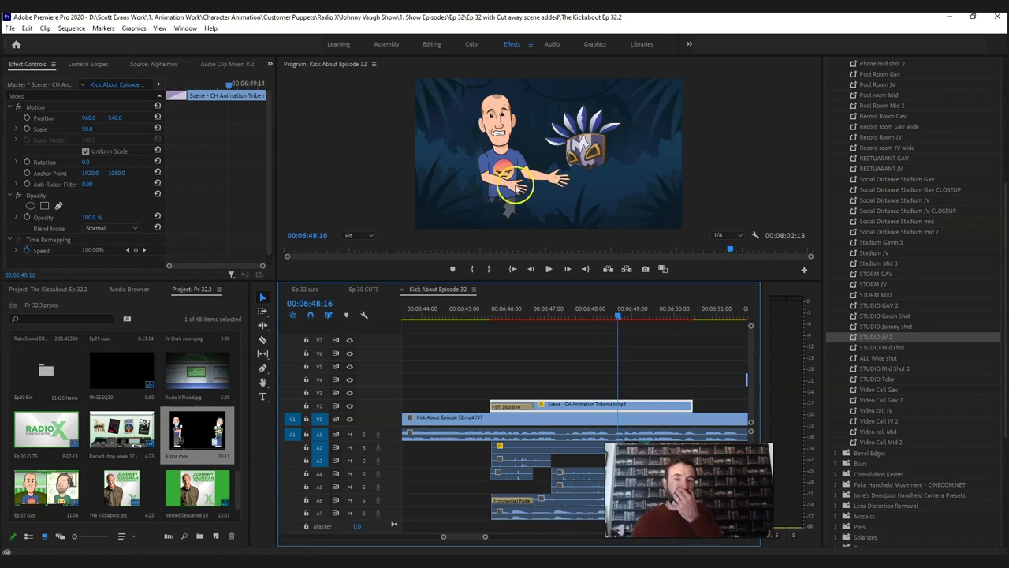
left_click_drag(536, 312, 626, 315)
left_click(751, 404)
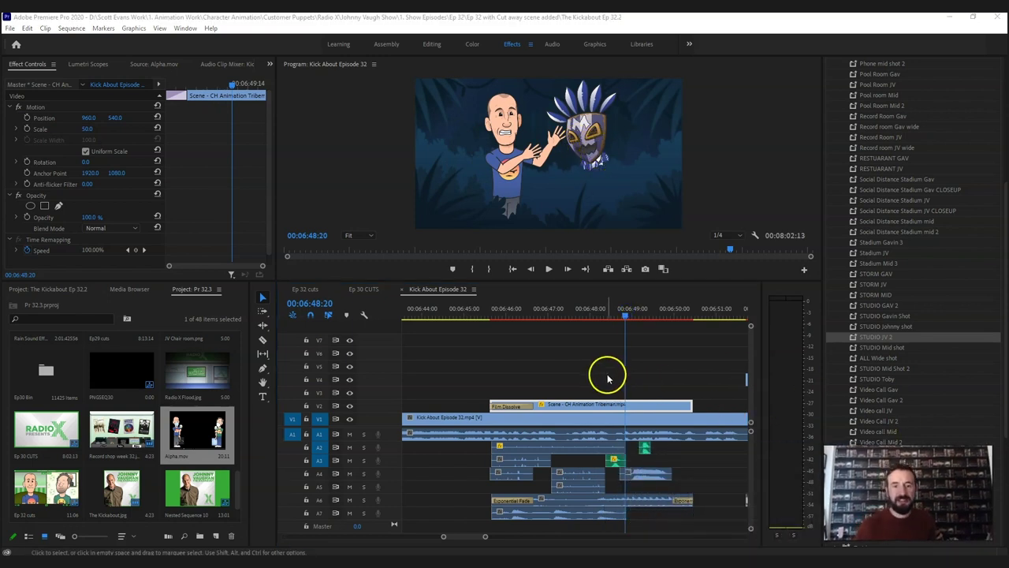
left_click(753, 367)
left_click_drag(586, 314, 540, 308)
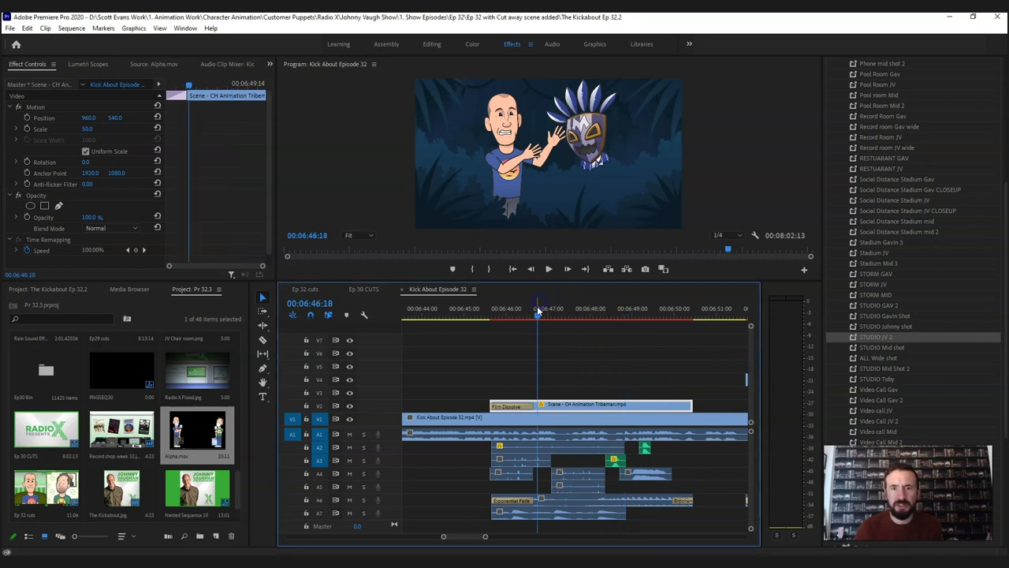
key("space")
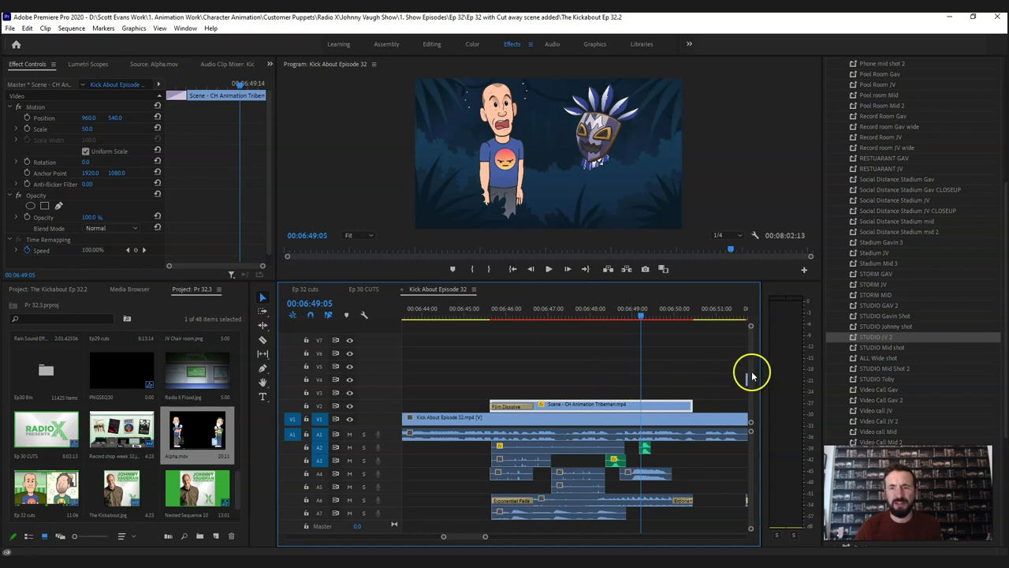
- Scrub the tribesman scene from 00:06:48:01 to 00:06:49:16 and back to 00:06:49:07 to examine the two characters
left_click(594, 309)
left_click(17, 536)
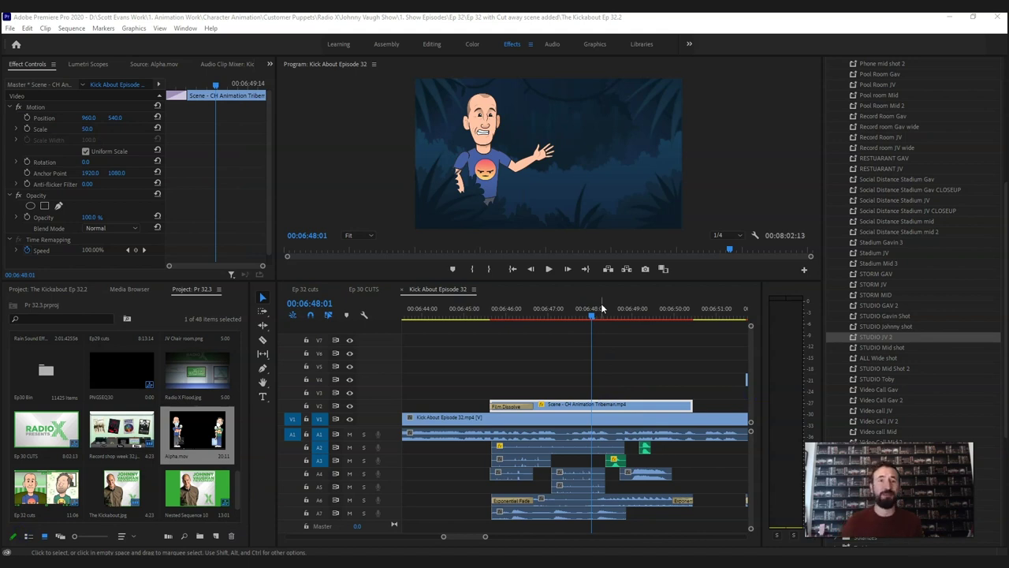
key("ctrl+s")
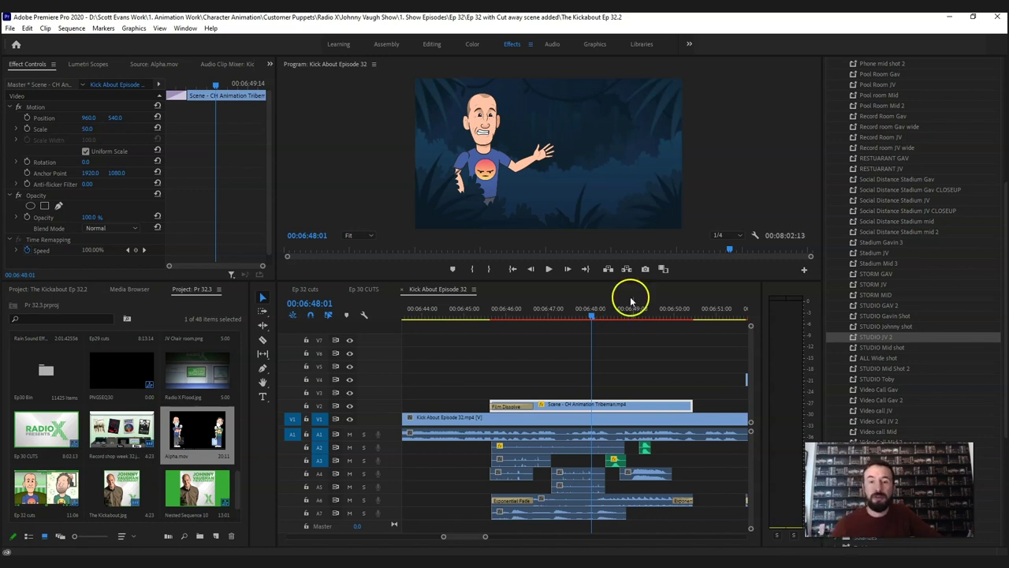
left_click_drag(592, 306, 660, 307)
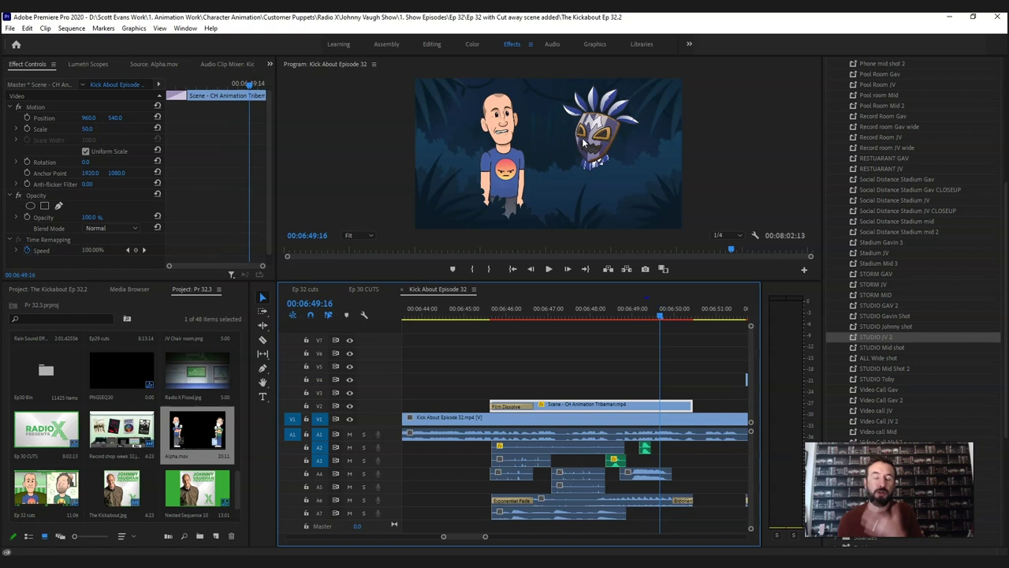
left_click(574, 102)
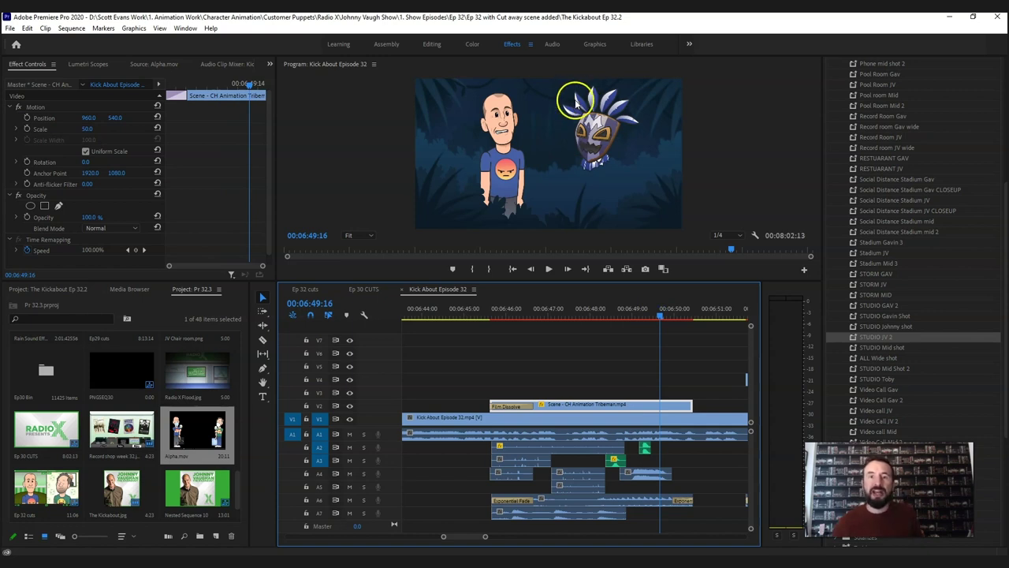
mouse_move(593, 95)
left_mouse_down()
mouse_move(633, 97)
mouse_move(601, 144)
mouse_move(613, 146)
left_mouse_up()
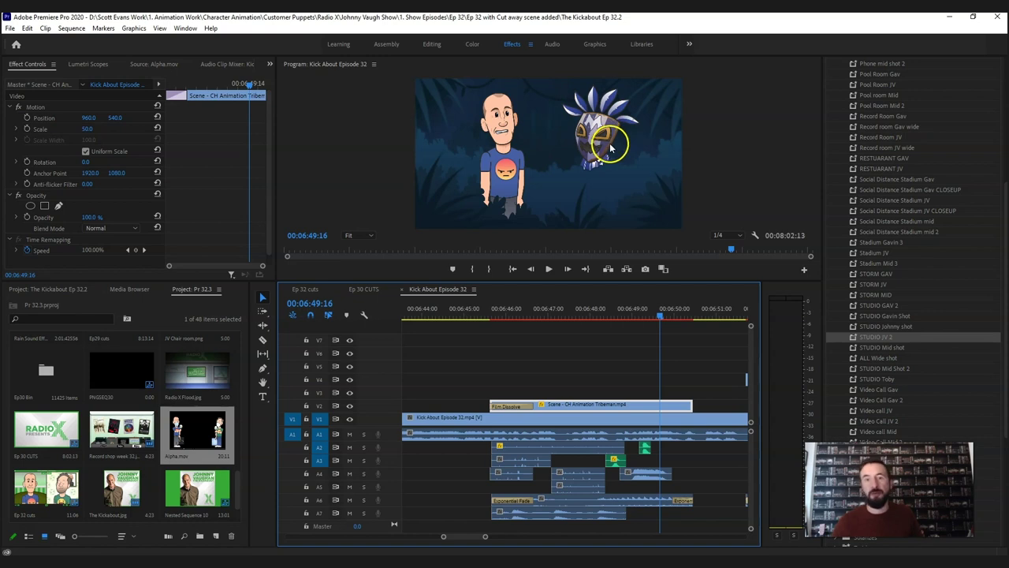
left_click_drag(666, 308, 644, 310)
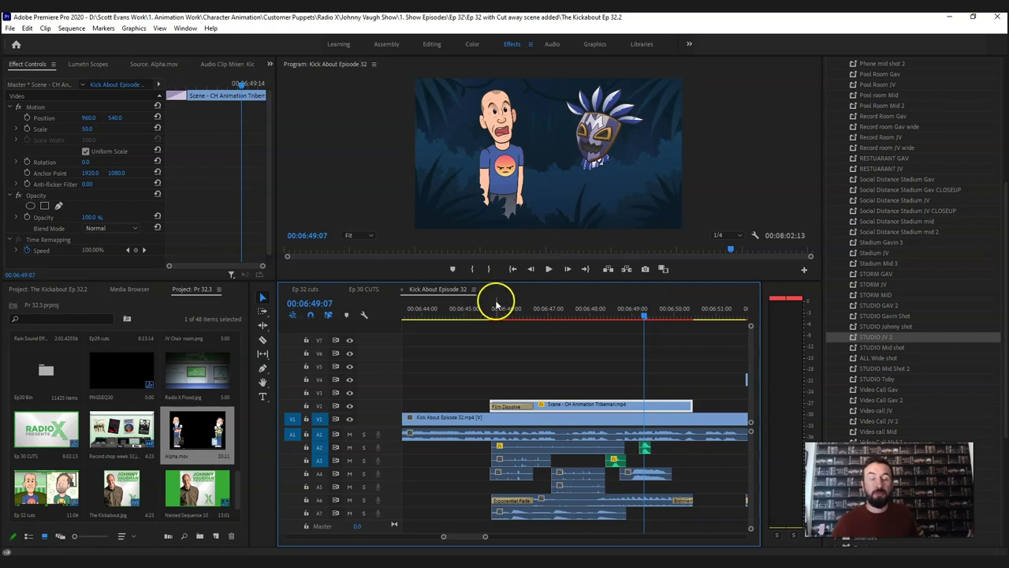
- Play on to the "WHO ARE YOU" speech-bubble scene at 00:07:04:11 and replay it from 00:07:04:01
left_click_drag(497, 304, 588, 312)
left_click(556, 273)
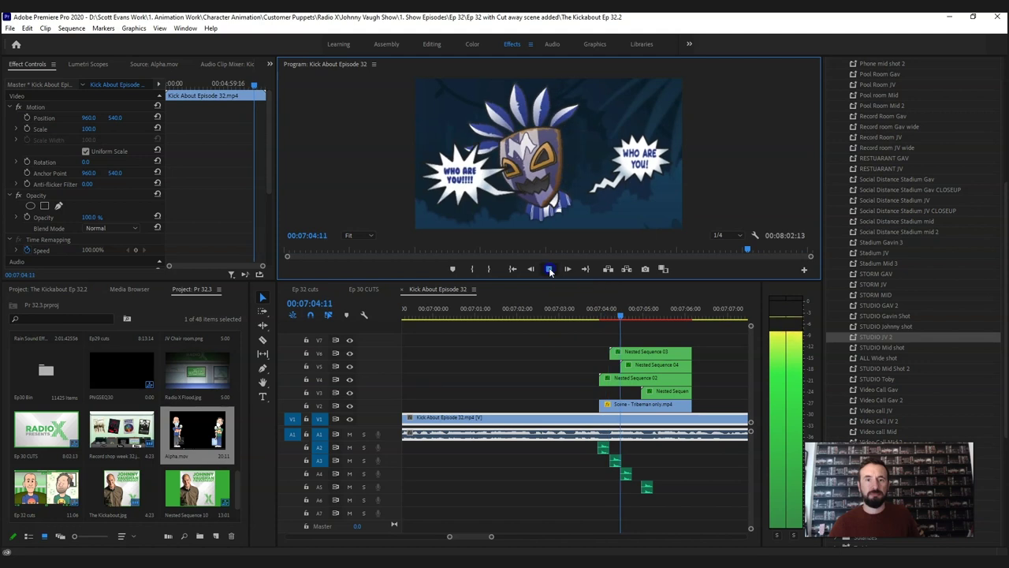
left_click(550, 270)
left_click(648, 352)
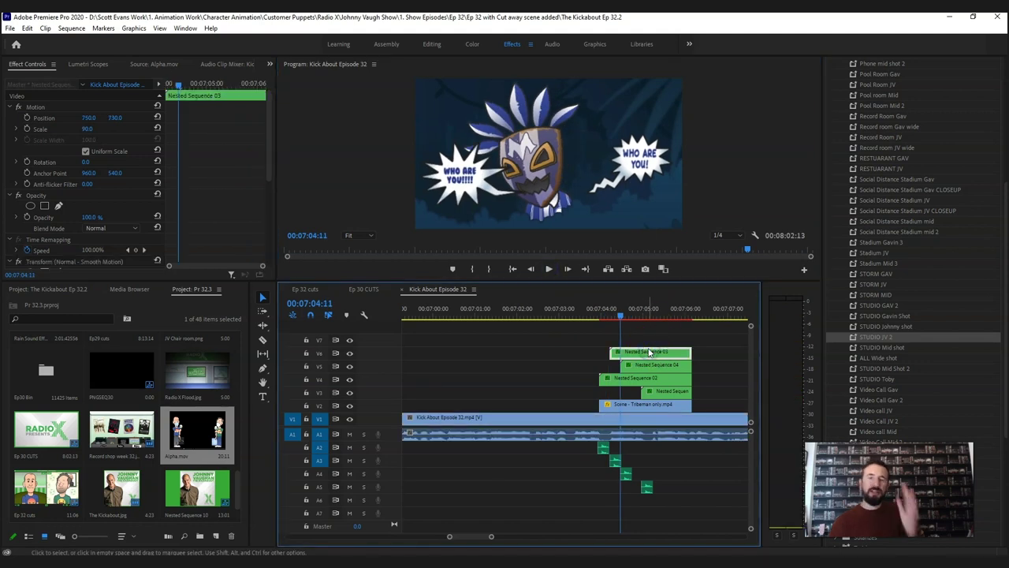
left_click(603, 313)
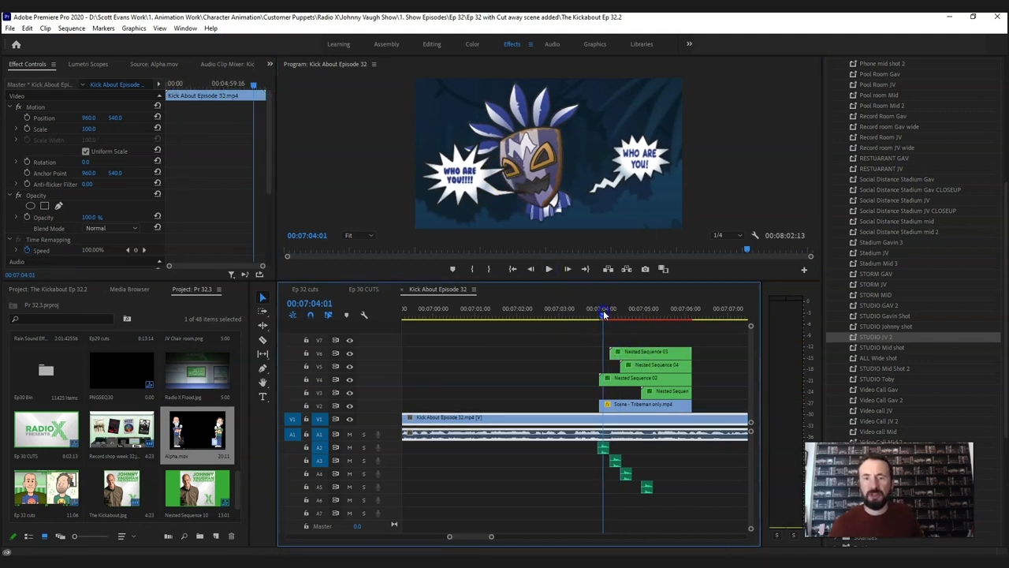
key("space")
key("space")
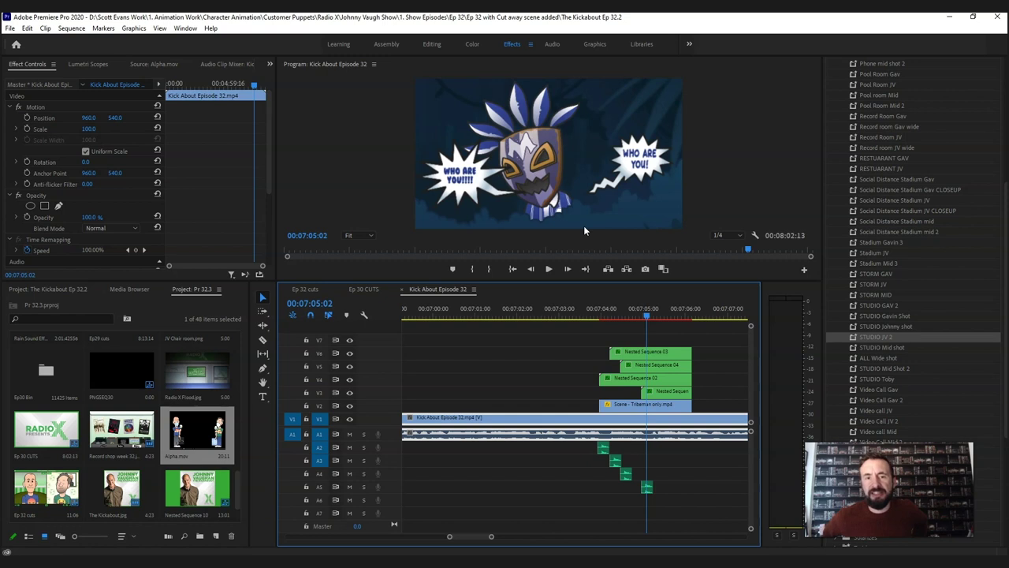
- Inspect the speech-bubble graphic inside Nested Sequence 03, then return to Kick About Episode 32 and scrub to 00:07:06:12
left_click(659, 353)
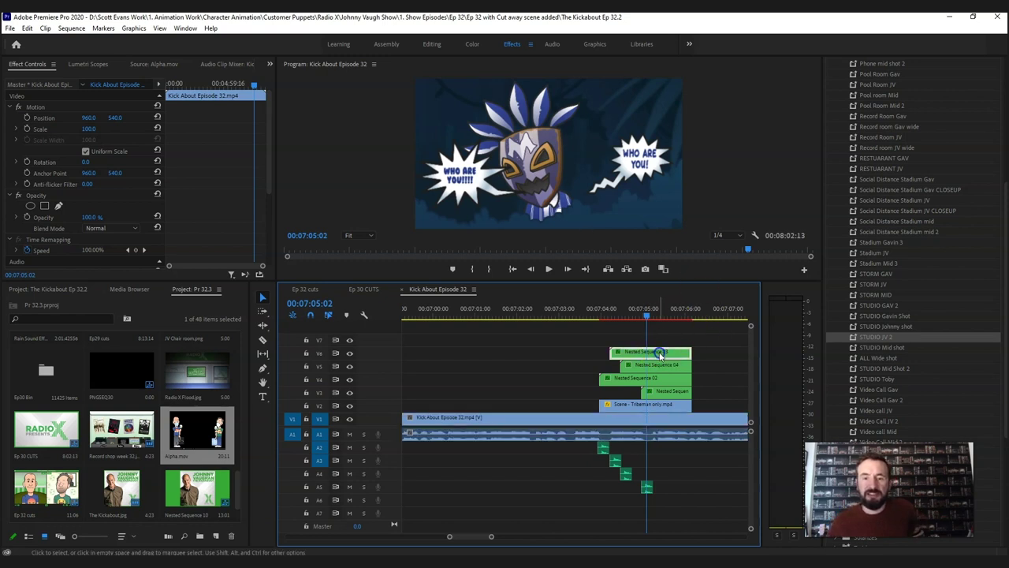
double_click(659, 353)
mouse_move(439, 311)
left_mouse_down()
mouse_move(405, 315)
mouse_move(460, 314)
mouse_move(401, 322)
mouse_move(421, 316)
left_mouse_up()
left_click(442, 291)
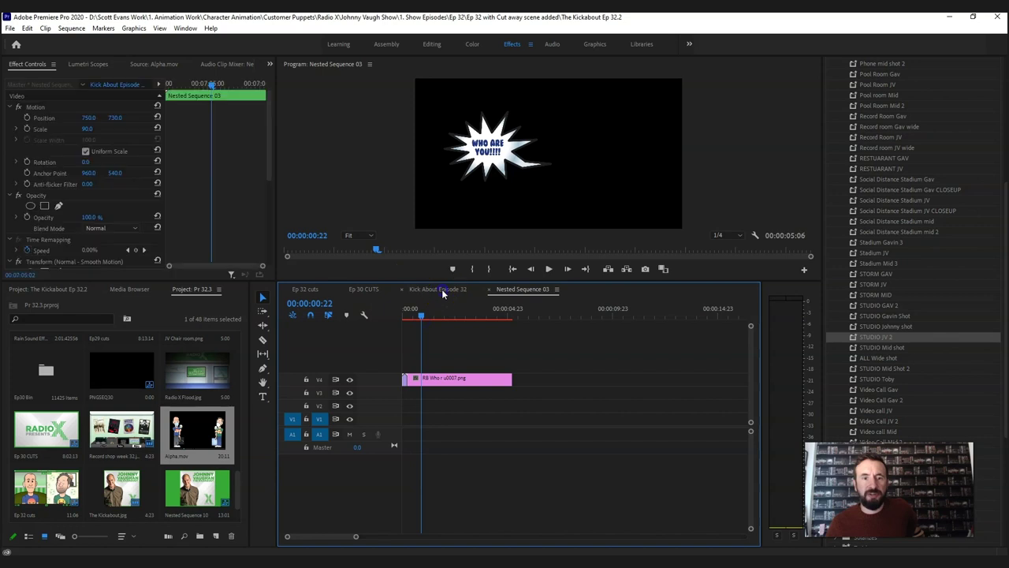
left_click(612, 316)
left_click_drag(617, 309, 706, 307)
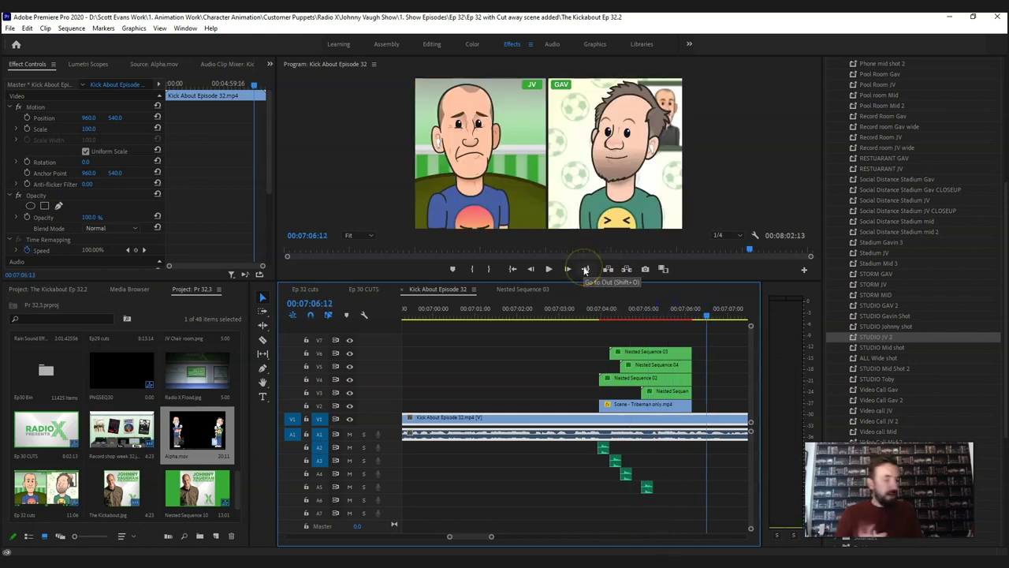